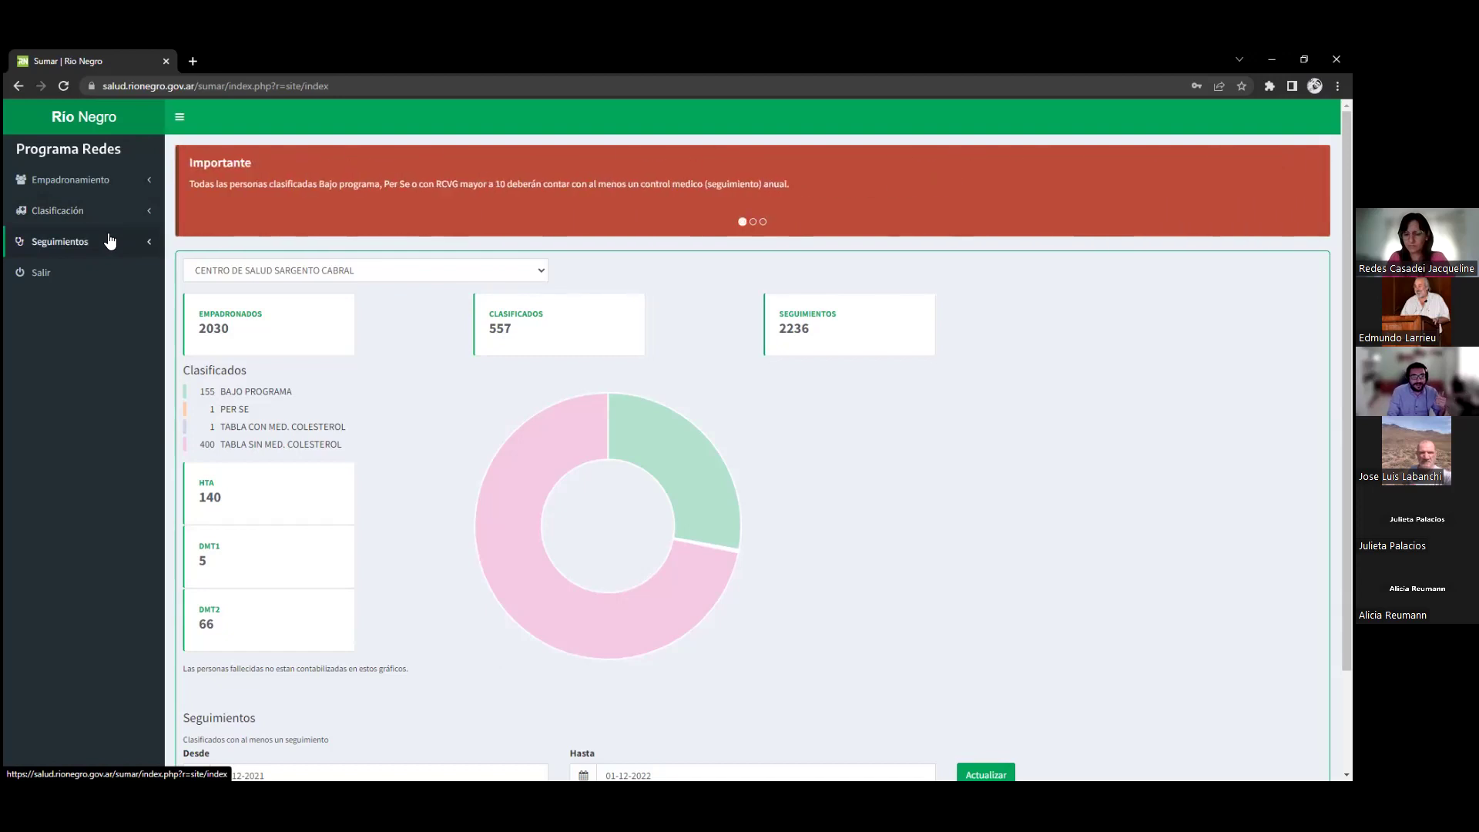
Expand Empadronamiento in the sidebar, briefly toggling Clasificación, to show Carga and Administración
{"action": "left_click", "coordinate": [103, 181]}
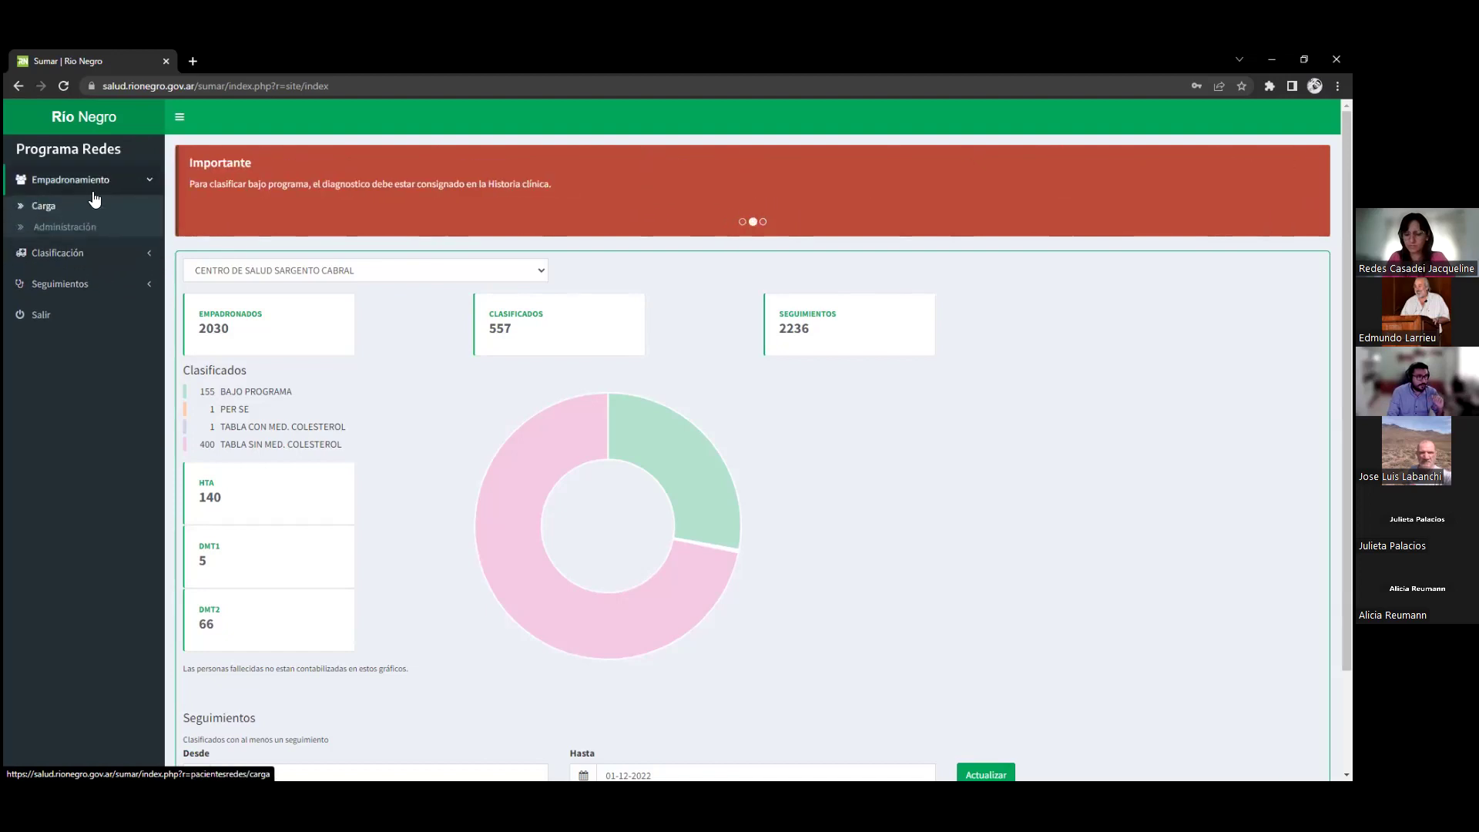
{"action": "left_click", "coordinate": [84, 257]}
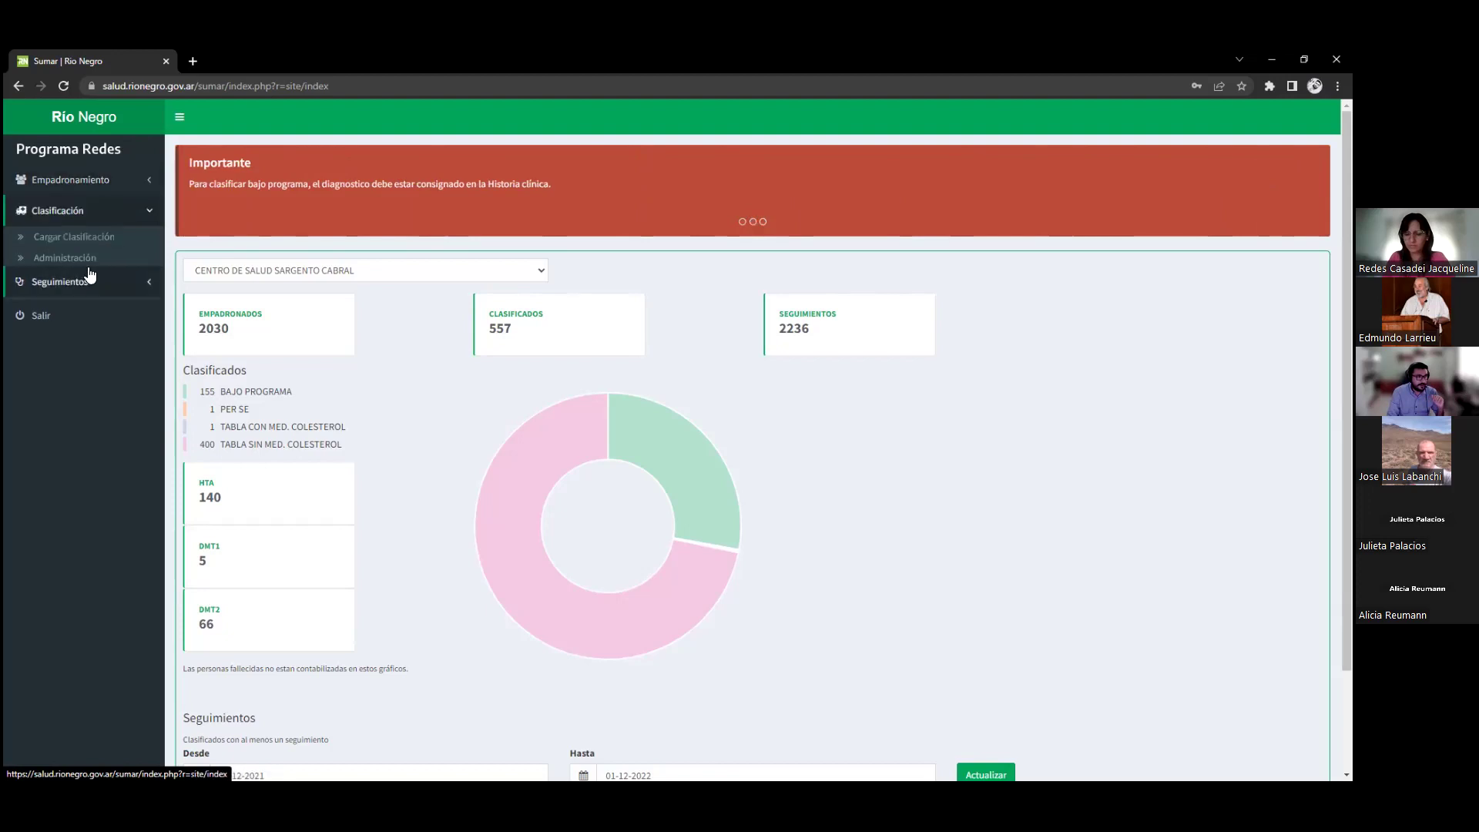
{"action": "left_click", "coordinate": [99, 185]}
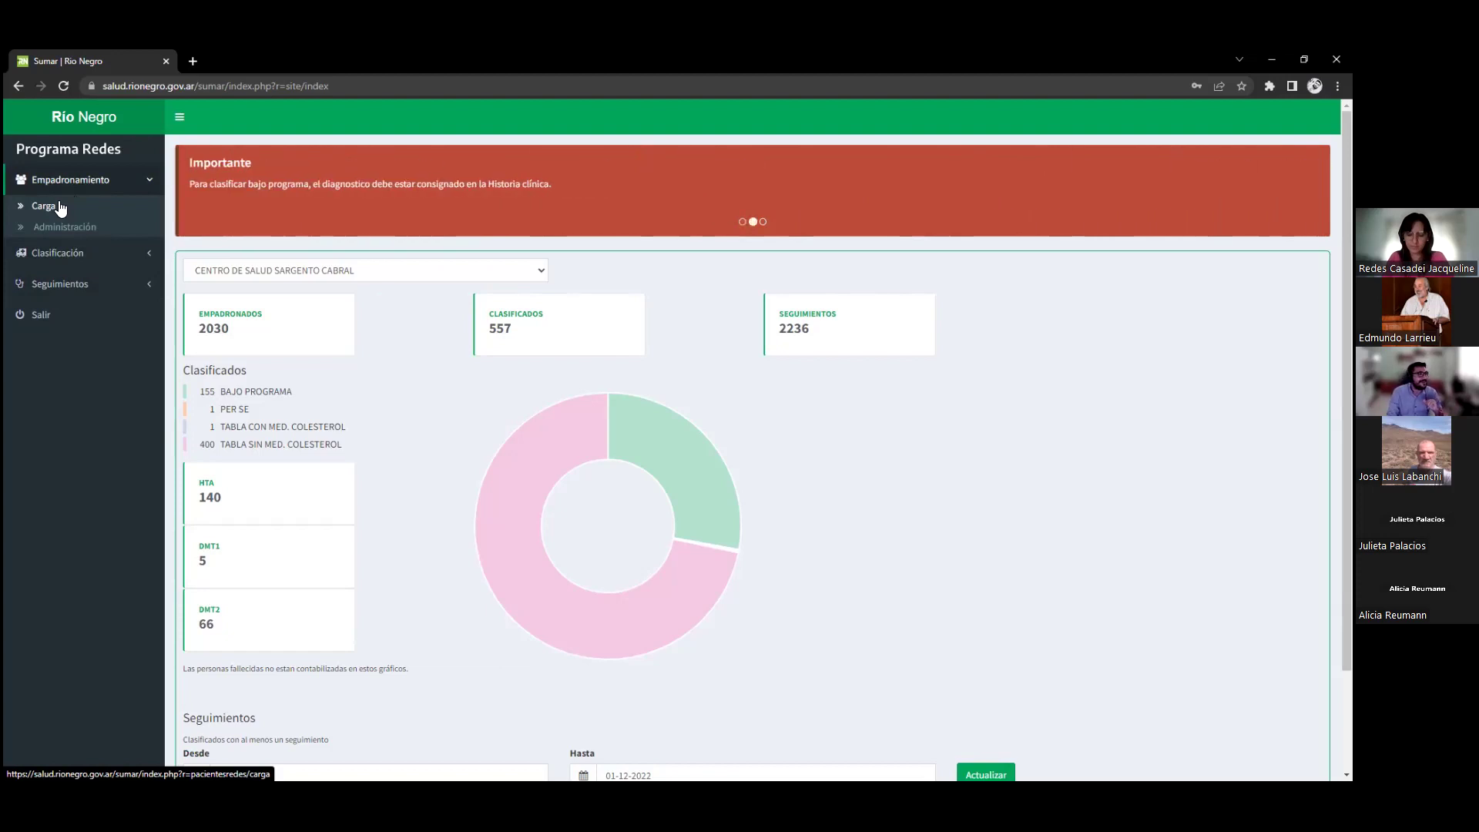
Open the new-patient Carga form and keep Centro de Salud Sargento Cabral as Efector
{"action": "left_click", "coordinate": [61, 208]}
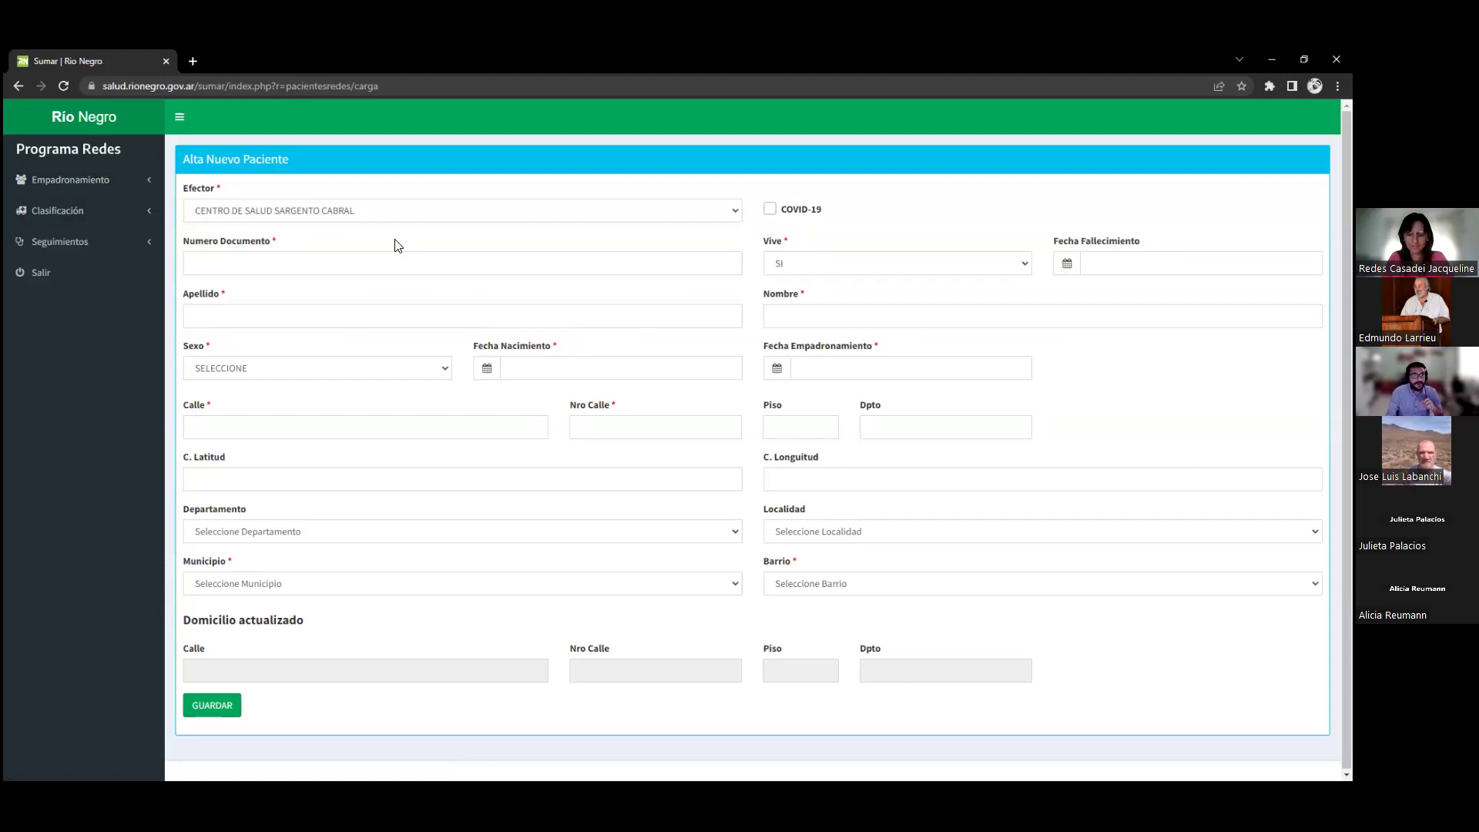
{"action": "left_click", "coordinate": [391, 210]}
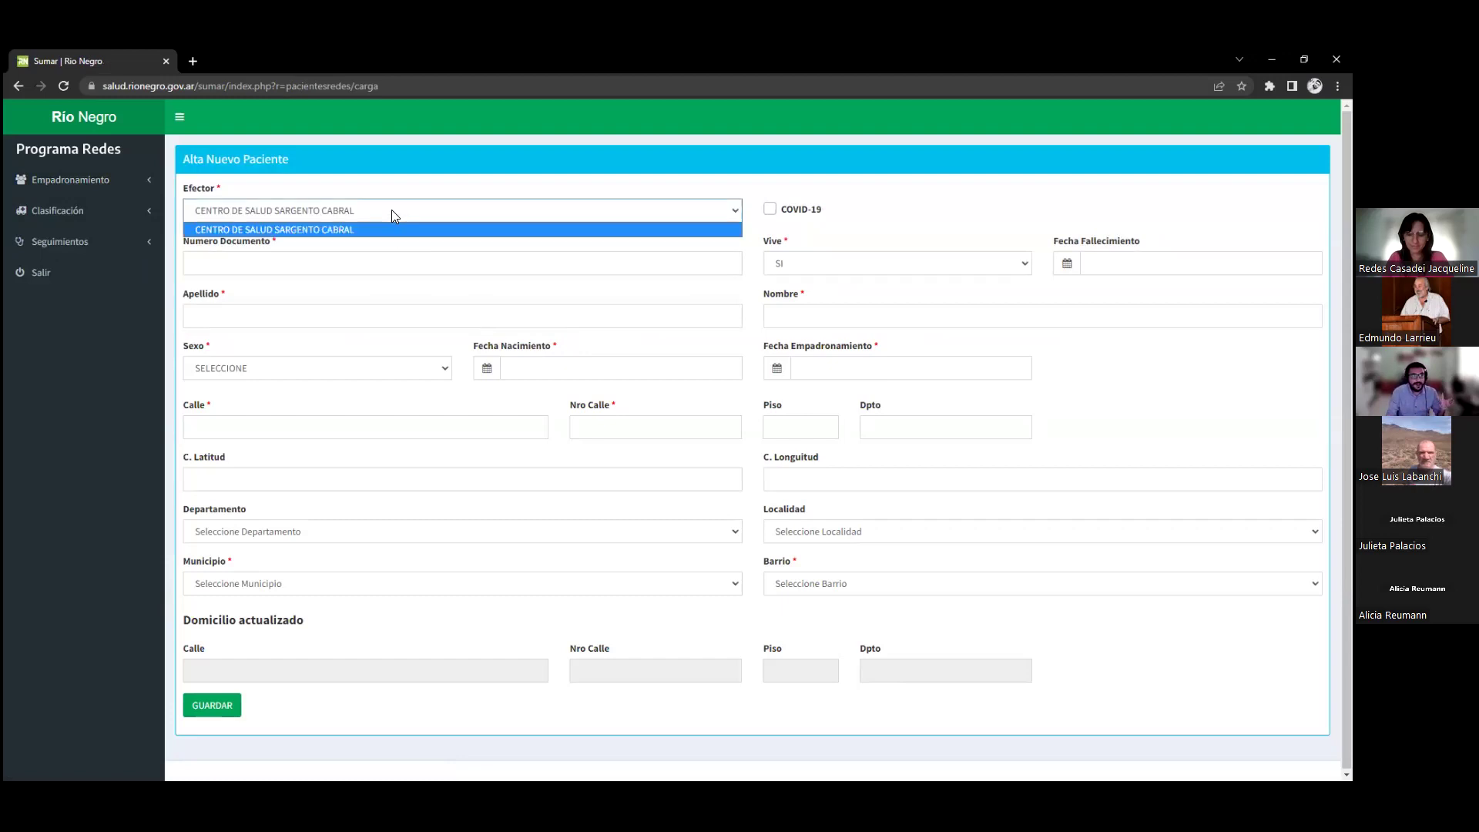
{"action": "left_click", "coordinate": [392, 210]}
{"action": "left_click", "coordinate": [392, 209]}
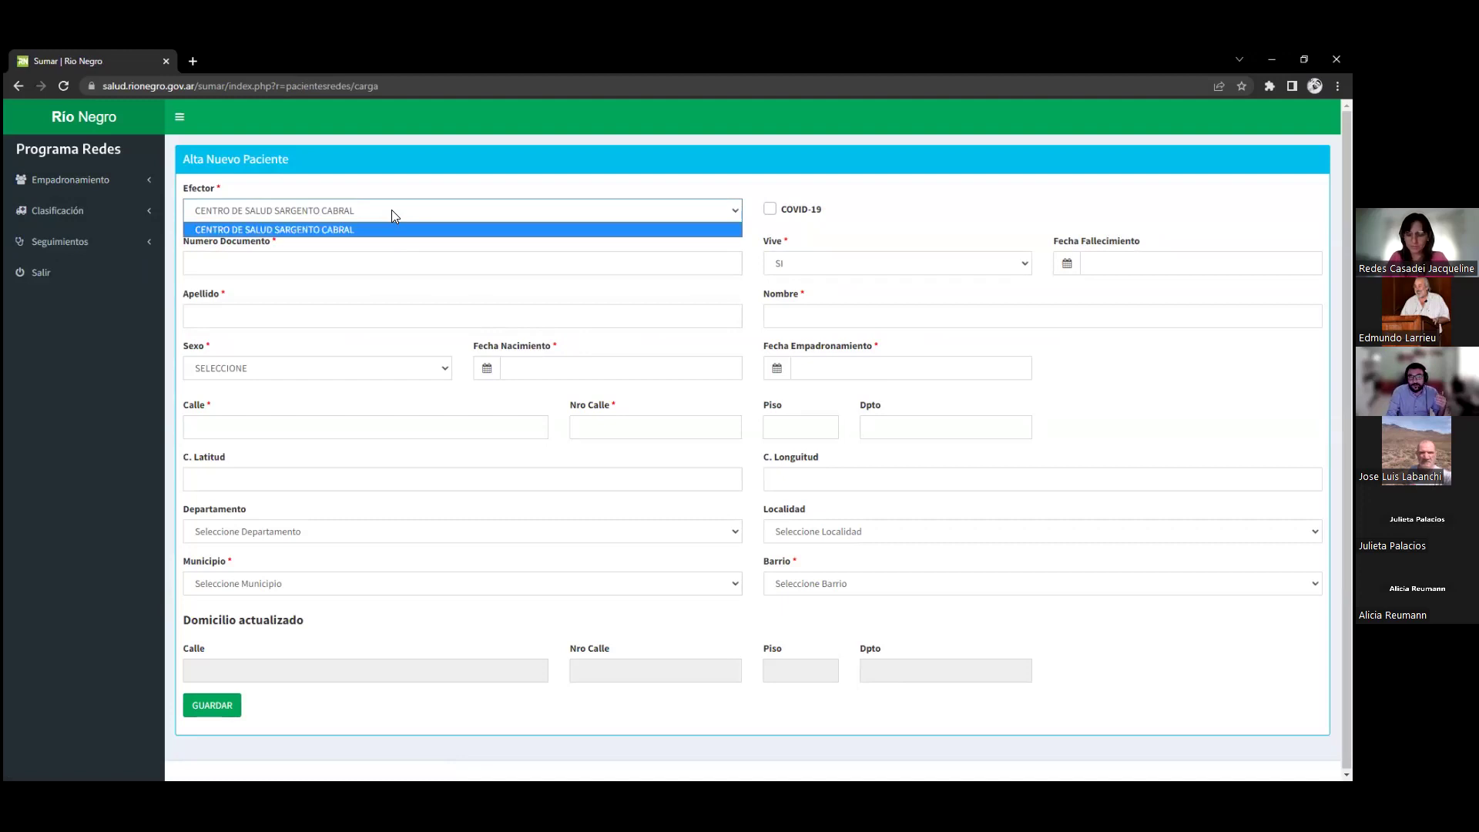
{"action": "left_click", "coordinate": [642, 305]}
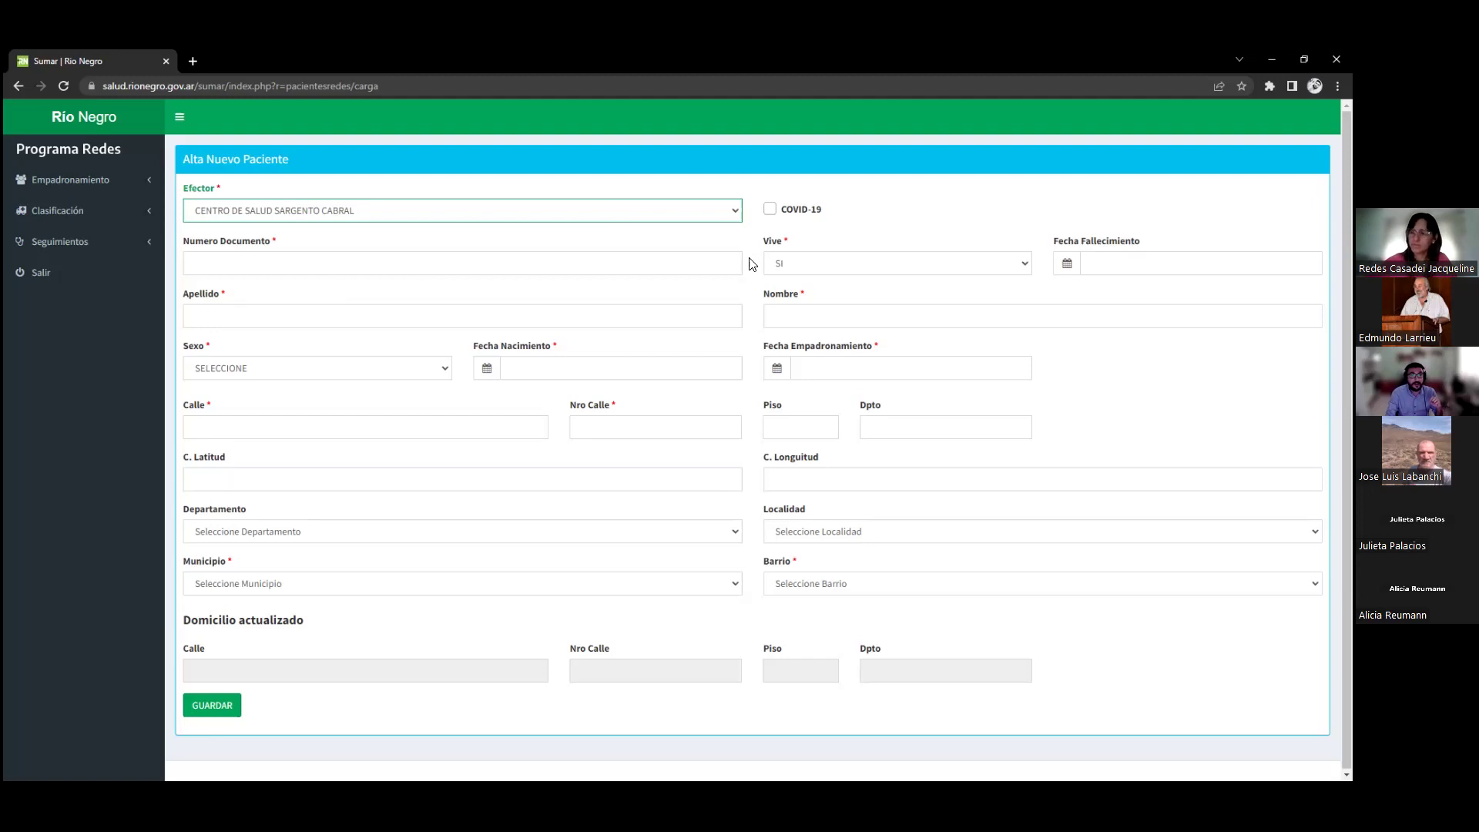
Leave Vive marked as alive and move to the Numero Documento field
{"action": "left_click", "coordinate": [934, 266]}
{"action": "left_click", "coordinate": [934, 269]}
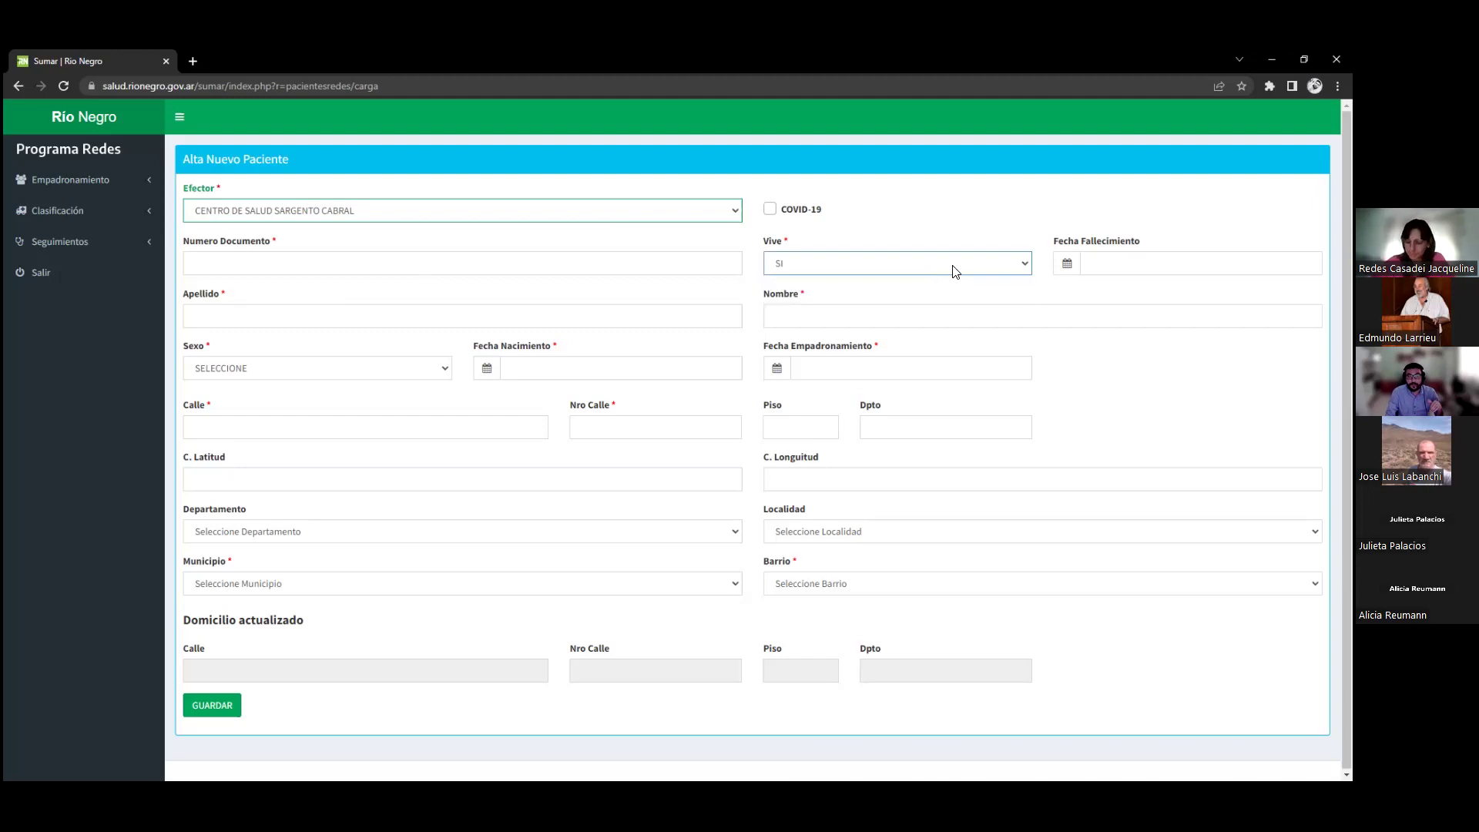
{"action": "key", "text": "Tab"}
{"action": "left_click", "coordinate": [369, 268]}
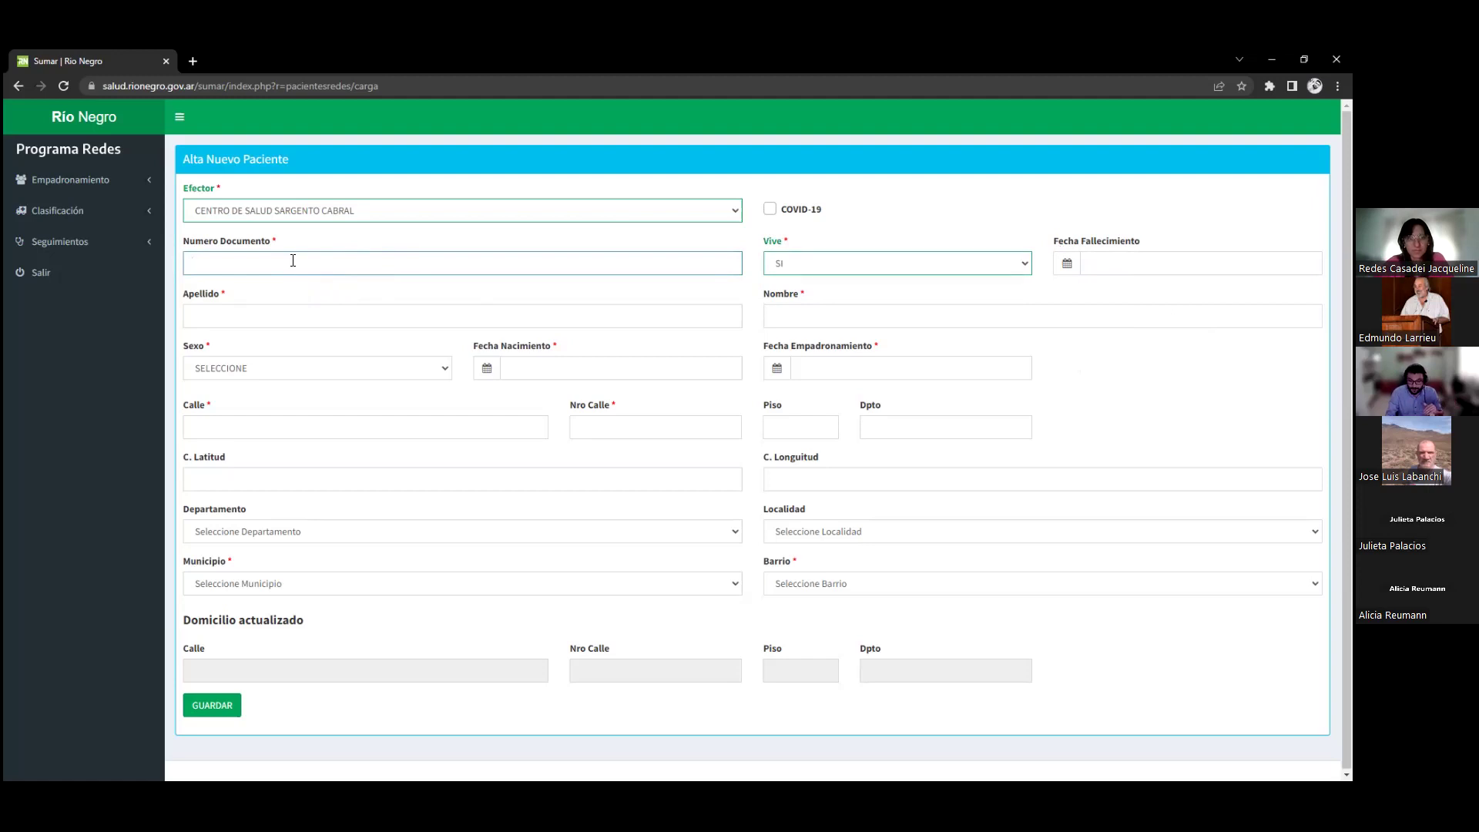
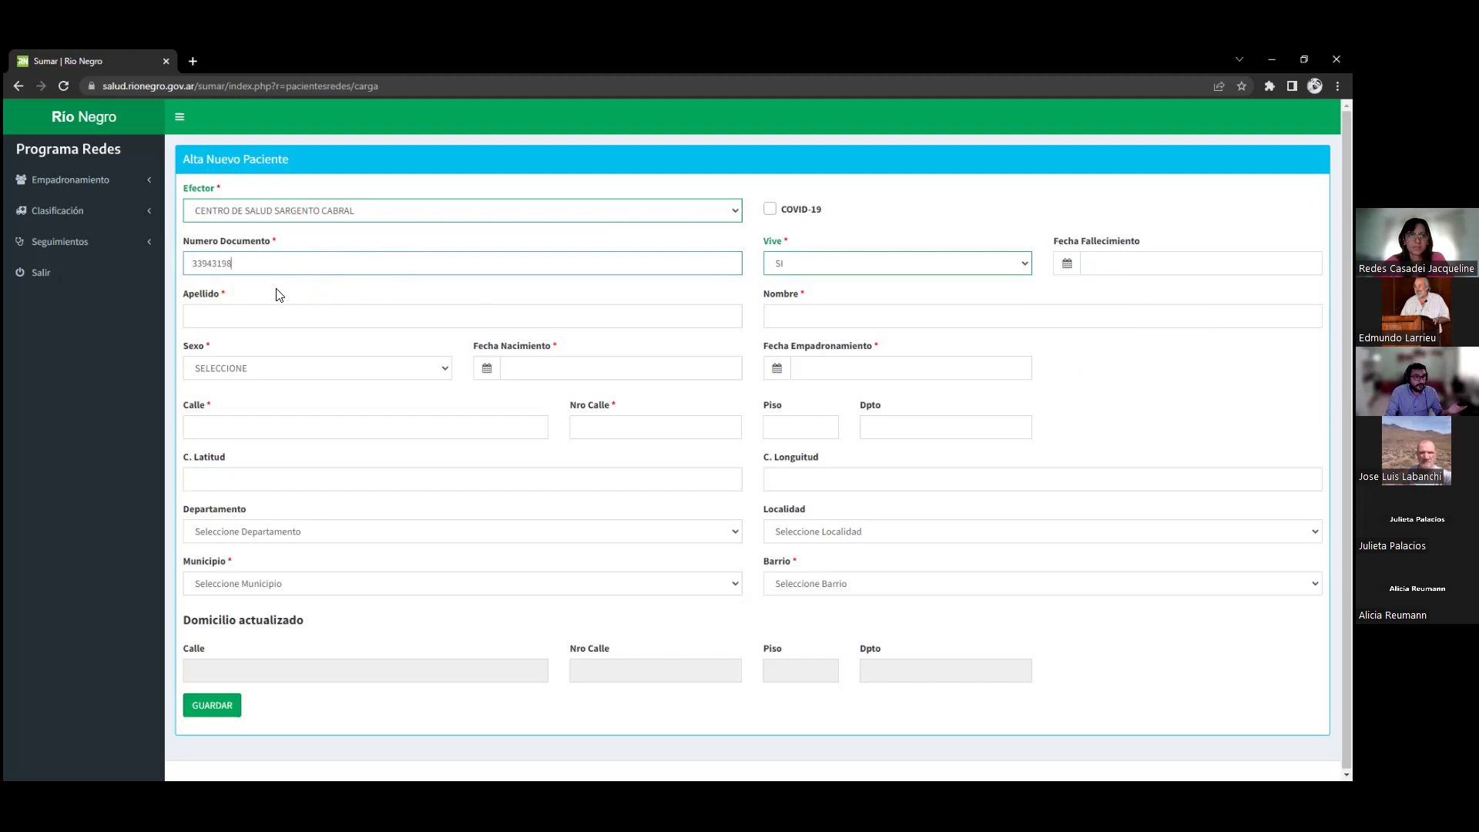
Enter the patient's DNI and review the matching existing enrolment record
{"action": "left_click", "coordinate": [257, 322]}
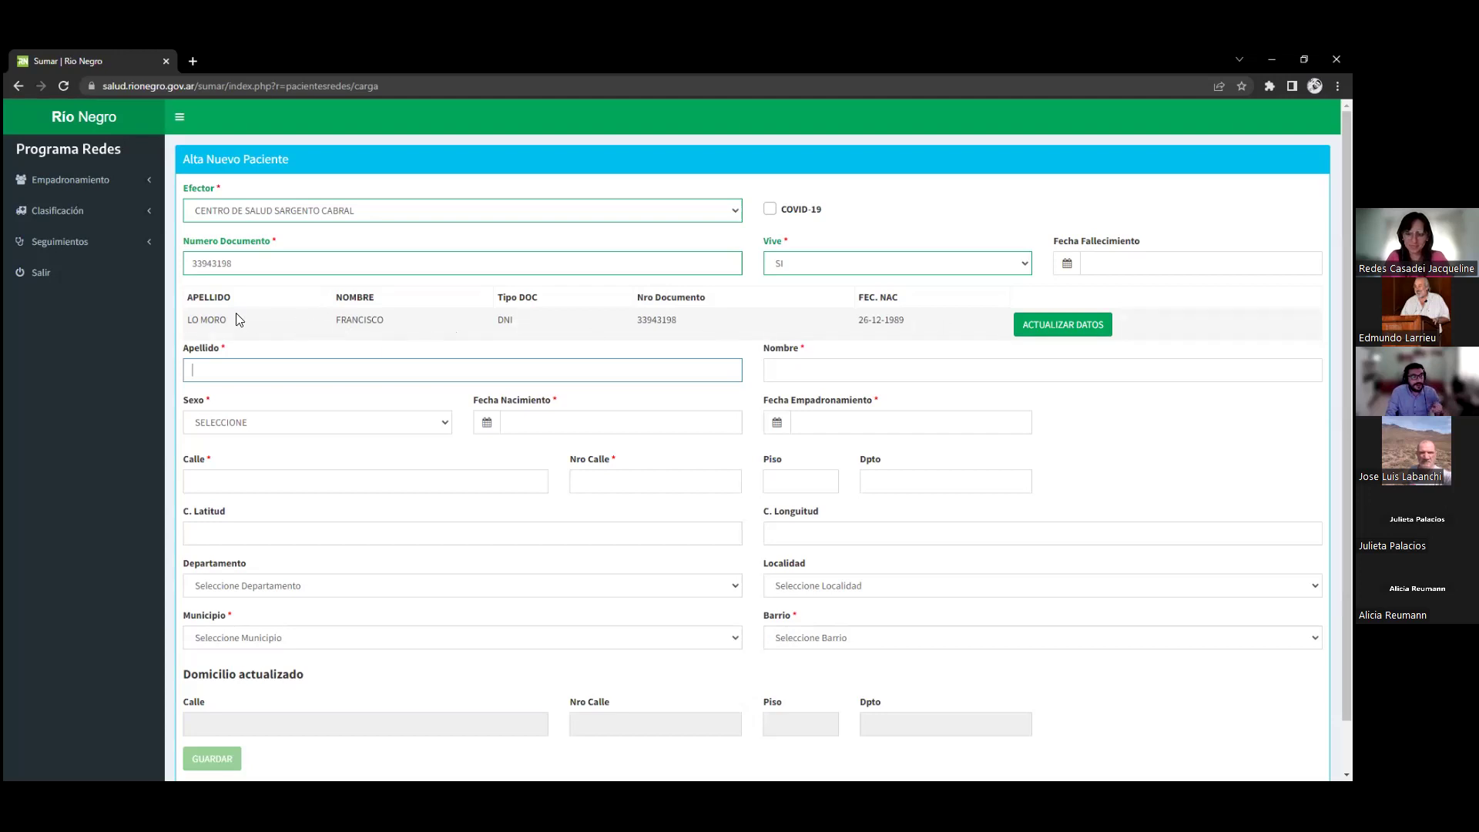
{"action": "left_click_drag", "start_coordinate": [203, 322], "coordinate": [938, 331]}
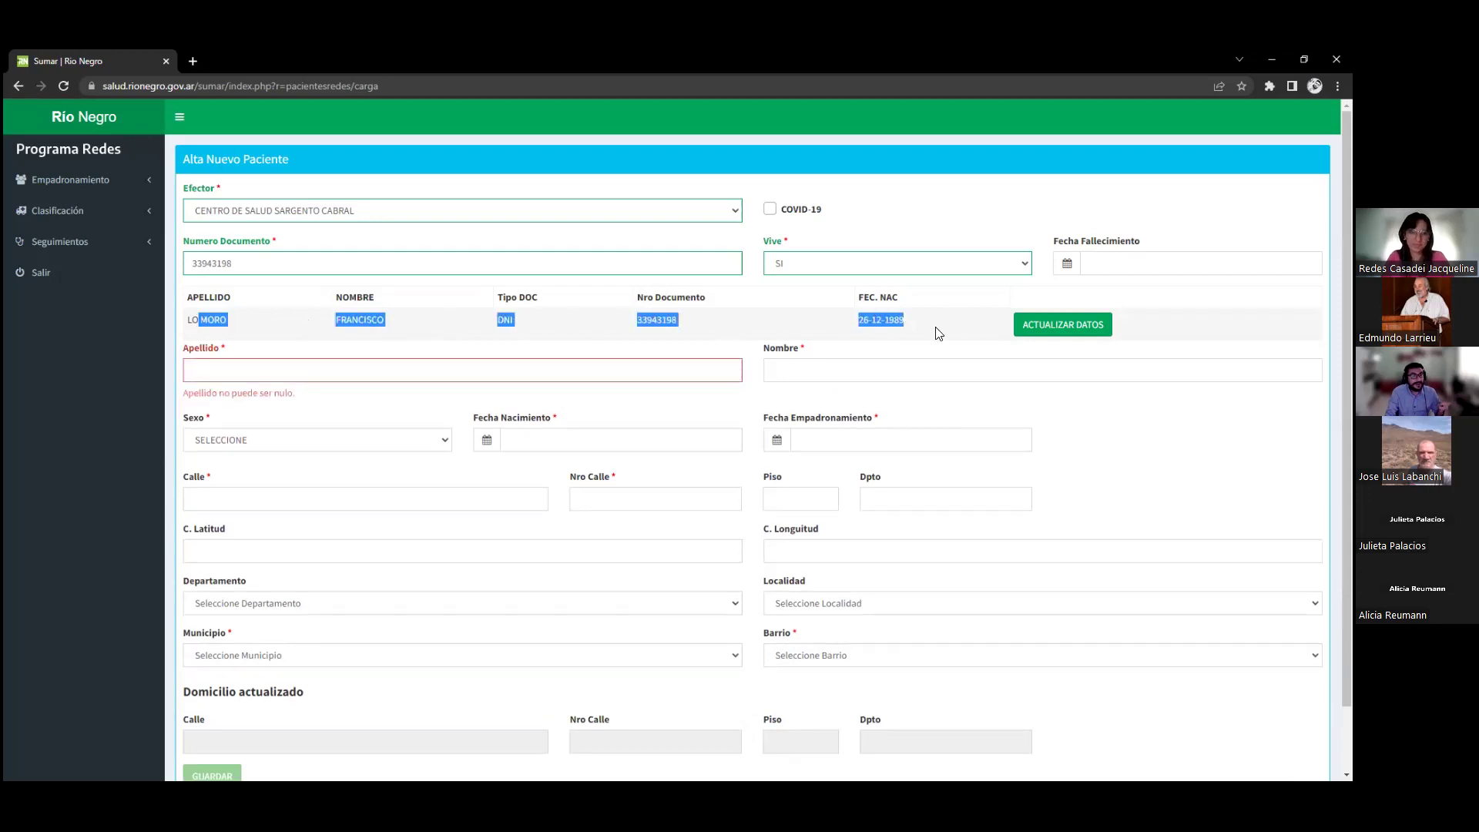
{"action": "left_click", "coordinate": [940, 333]}
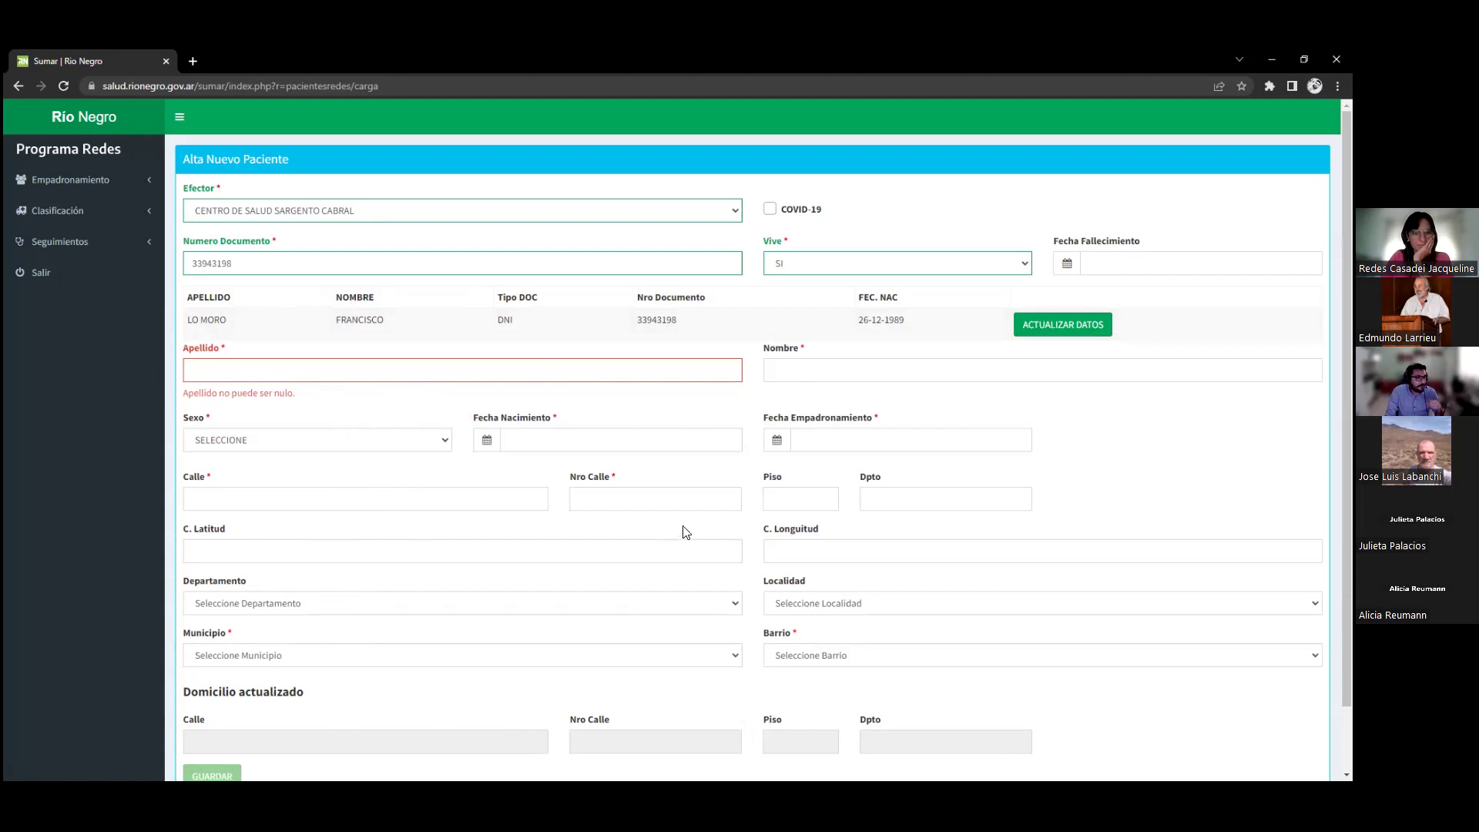
Load the existing patient's record via ACTUALIZAR DATOS and try the updated street field
{"action": "left_click", "coordinate": [1063, 325]}
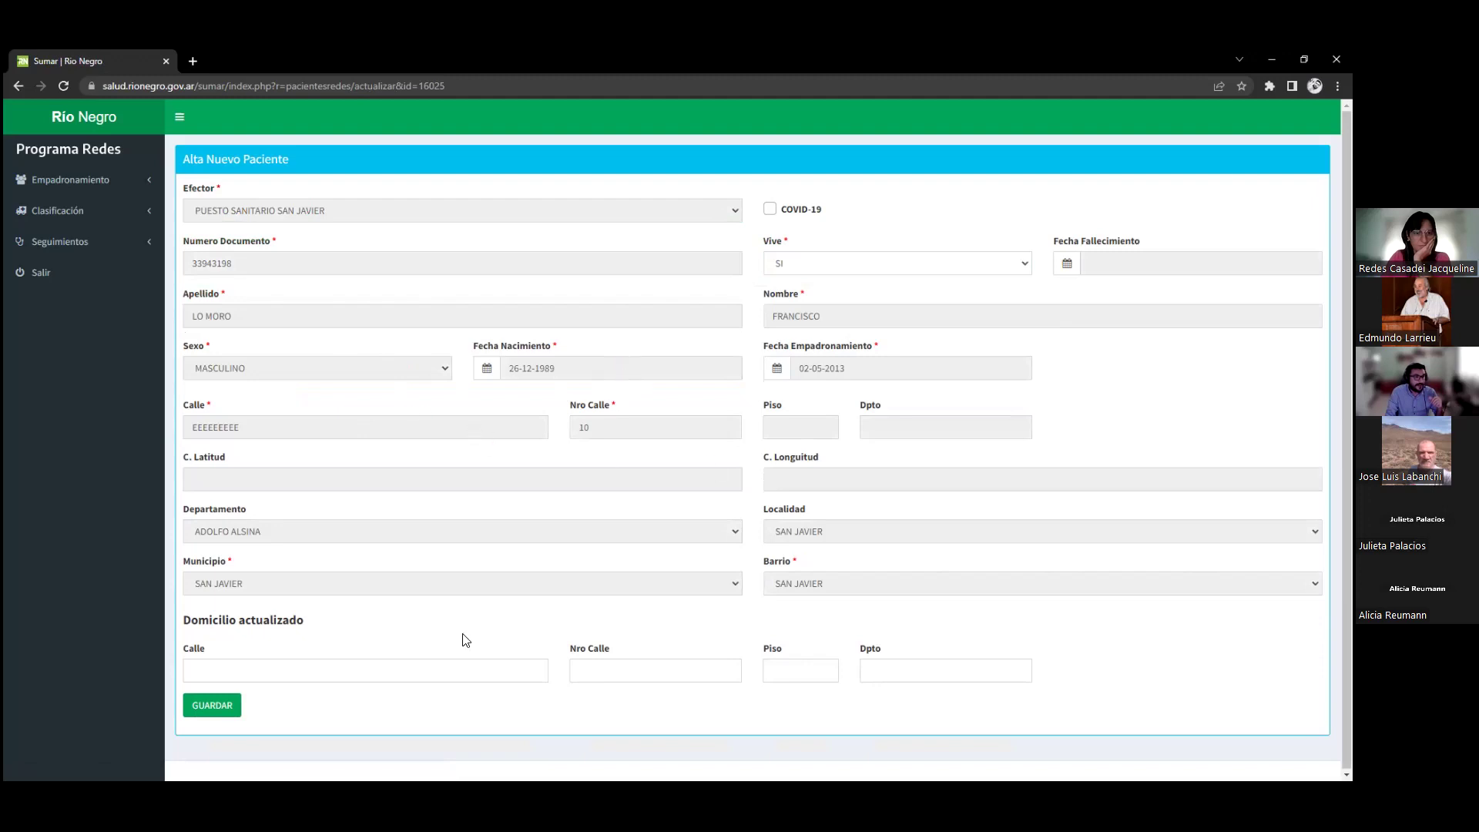
{"action": "left_click", "coordinate": [369, 670]}
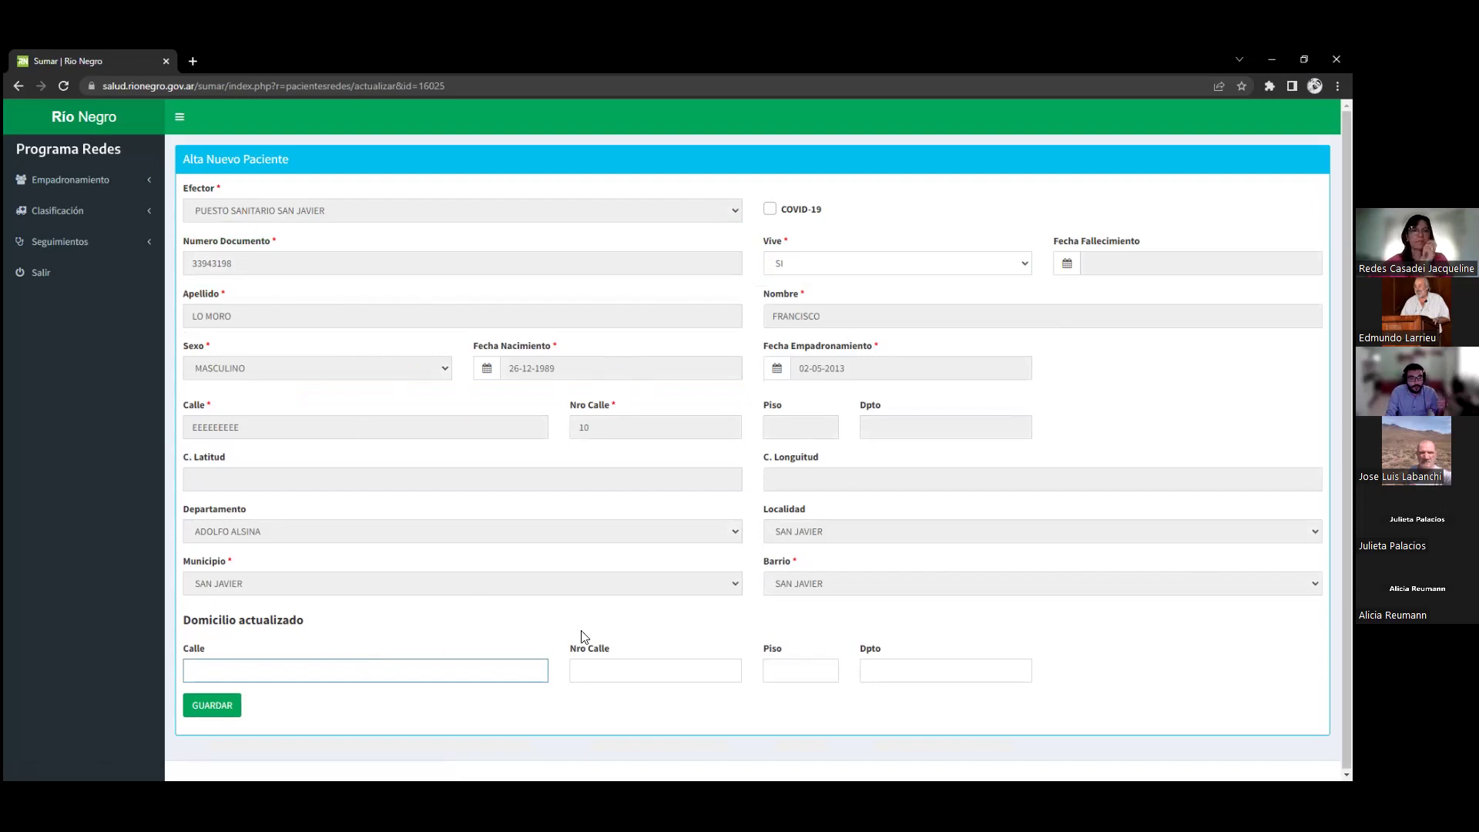
{"action": "left_click", "coordinate": [667, 428]}
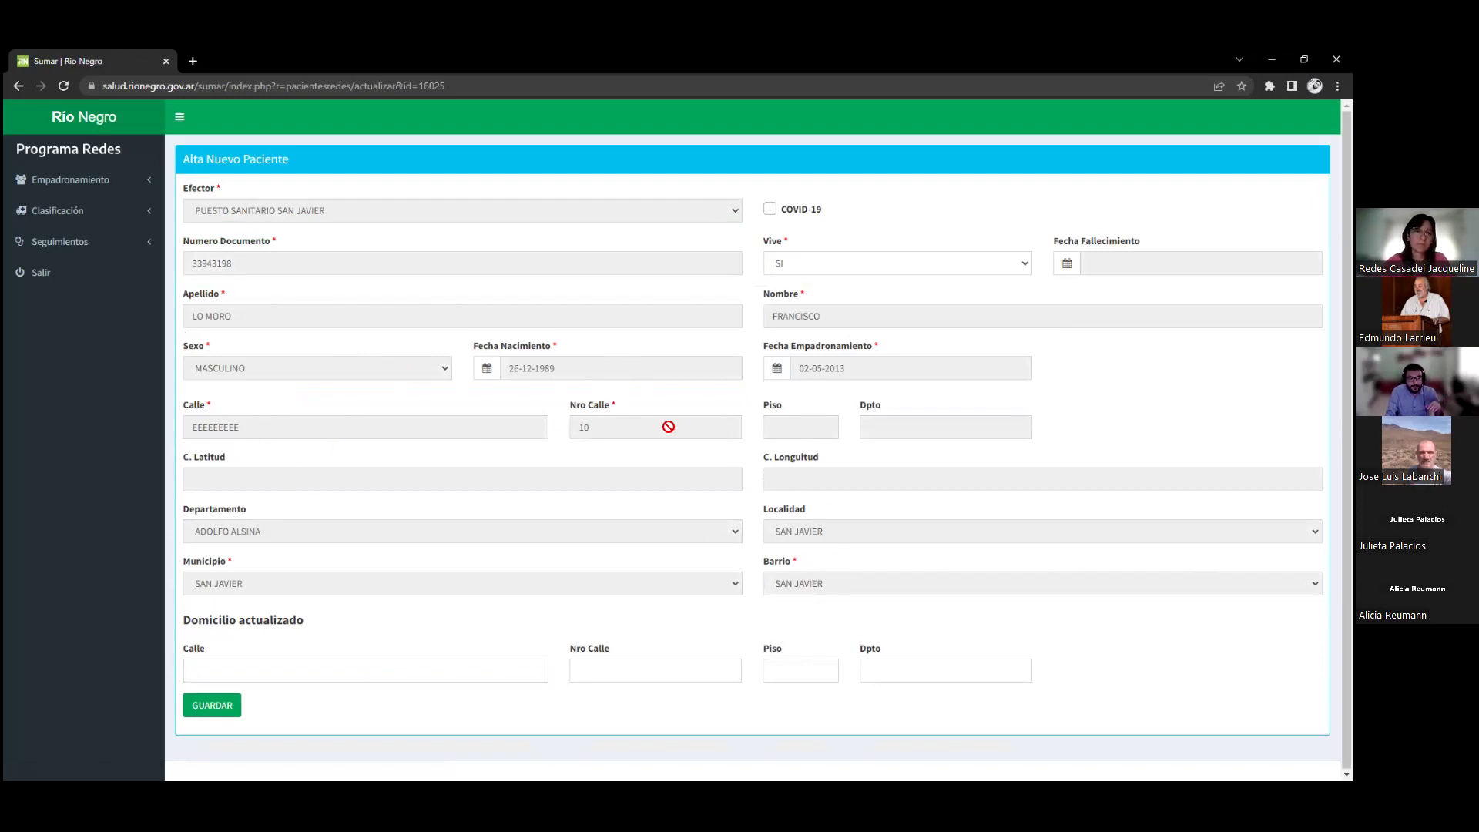
Check the Barrio choices, keeping SAN JAVIER, and return to the updated street field
{"action": "left_click", "coordinate": [825, 585]}
{"action": "left_click", "coordinate": [825, 585]}
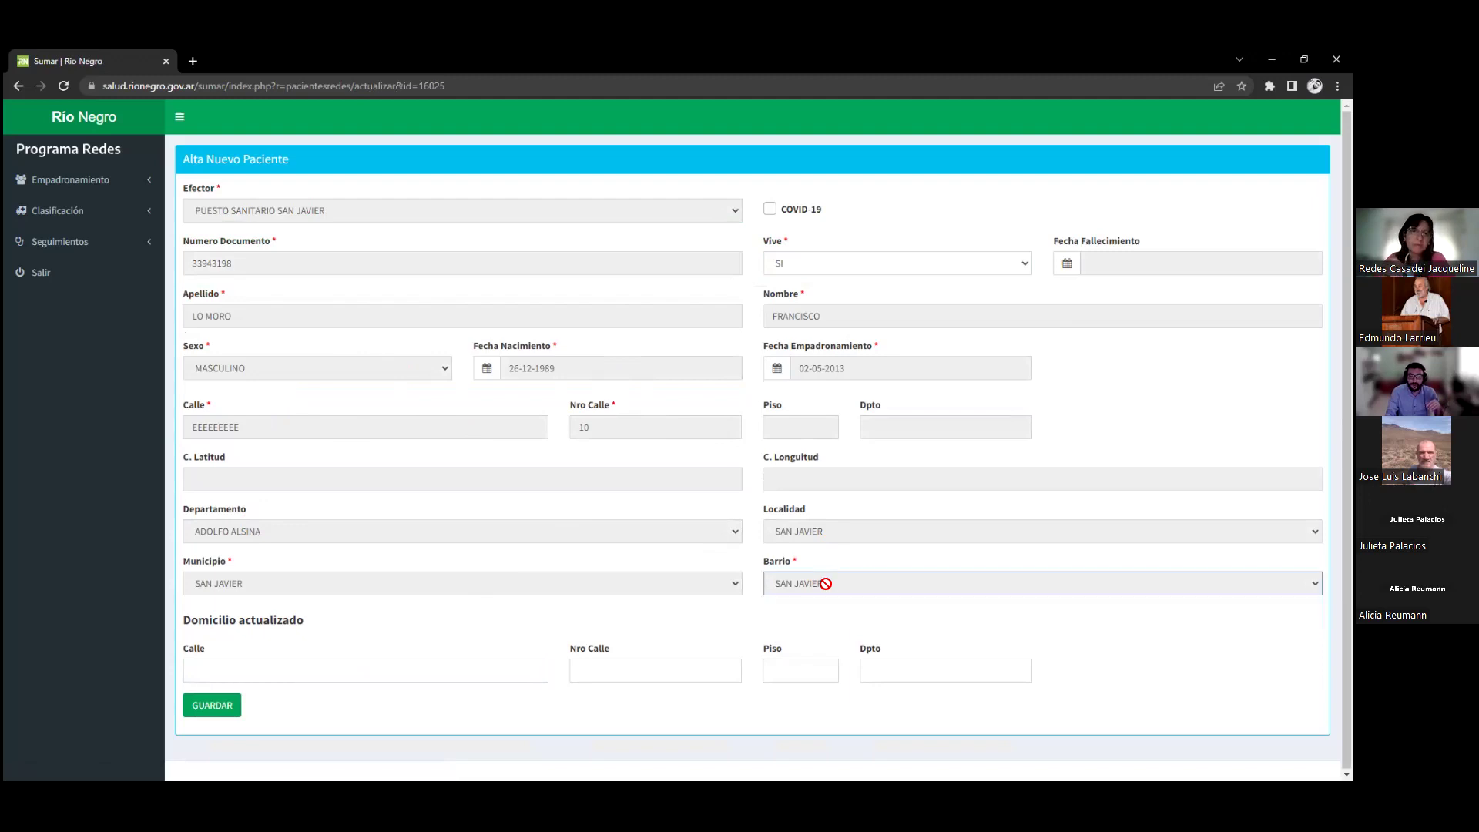
{"action": "left_click", "coordinate": [826, 585]}
{"action": "left_click", "coordinate": [826, 585]}
{"action": "left_click", "coordinate": [825, 584]}
{"action": "left_click", "coordinate": [393, 651]}
{"action": "left_click", "coordinate": [302, 669]}
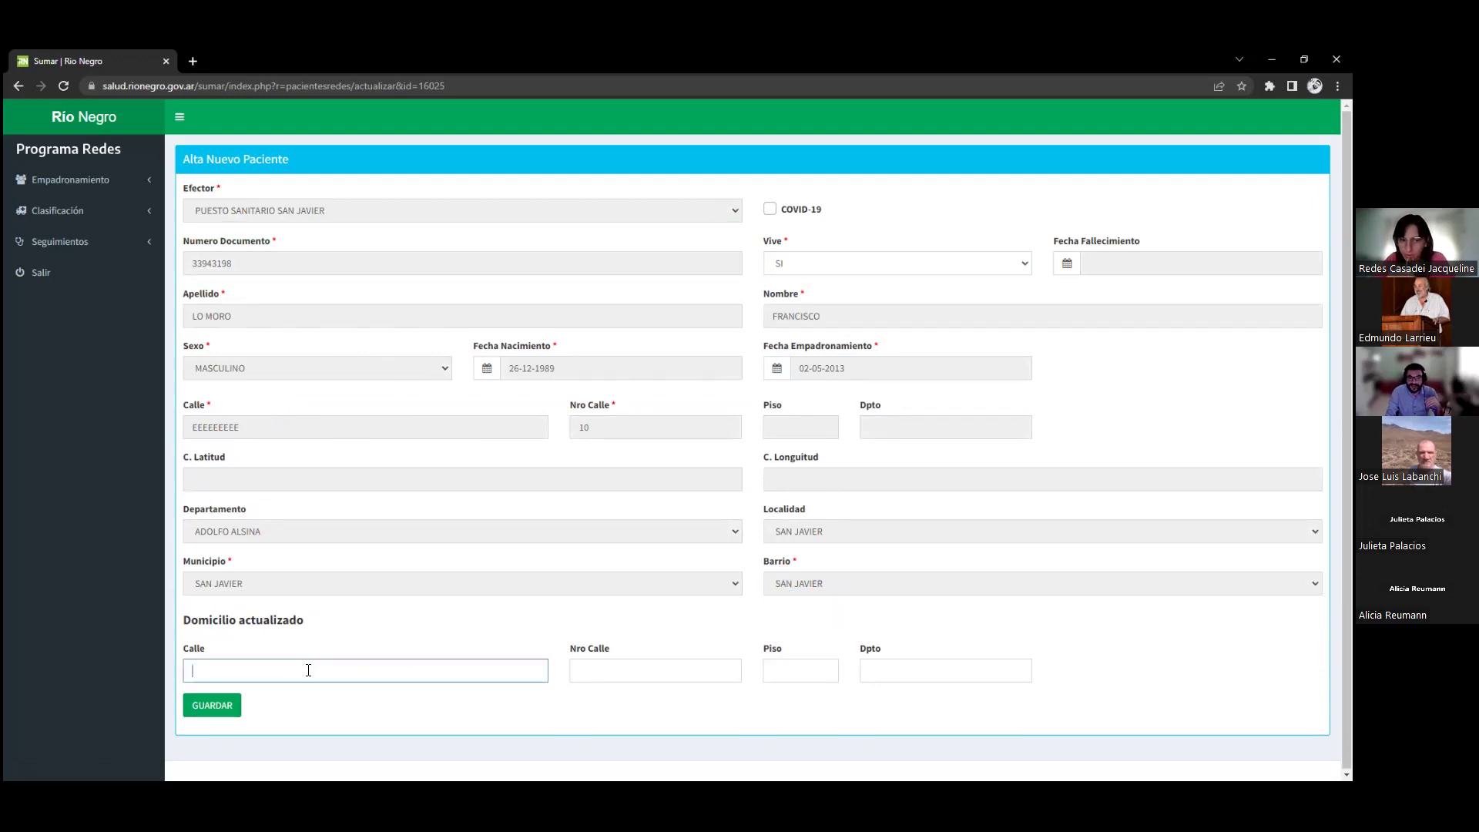
{"action": "left_click", "coordinate": [428, 374]}
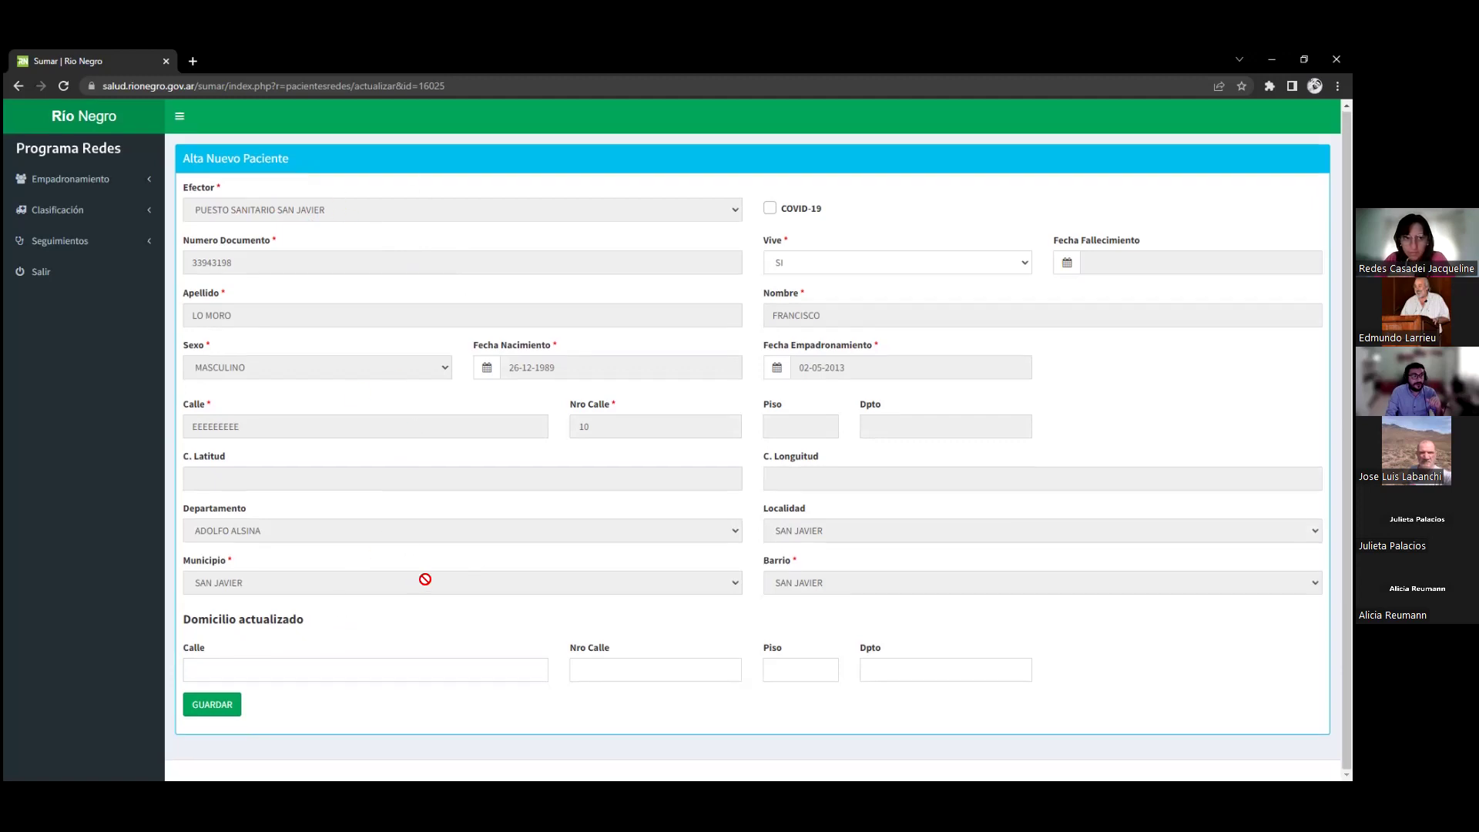
{"action": "left_click", "coordinate": [344, 669]}
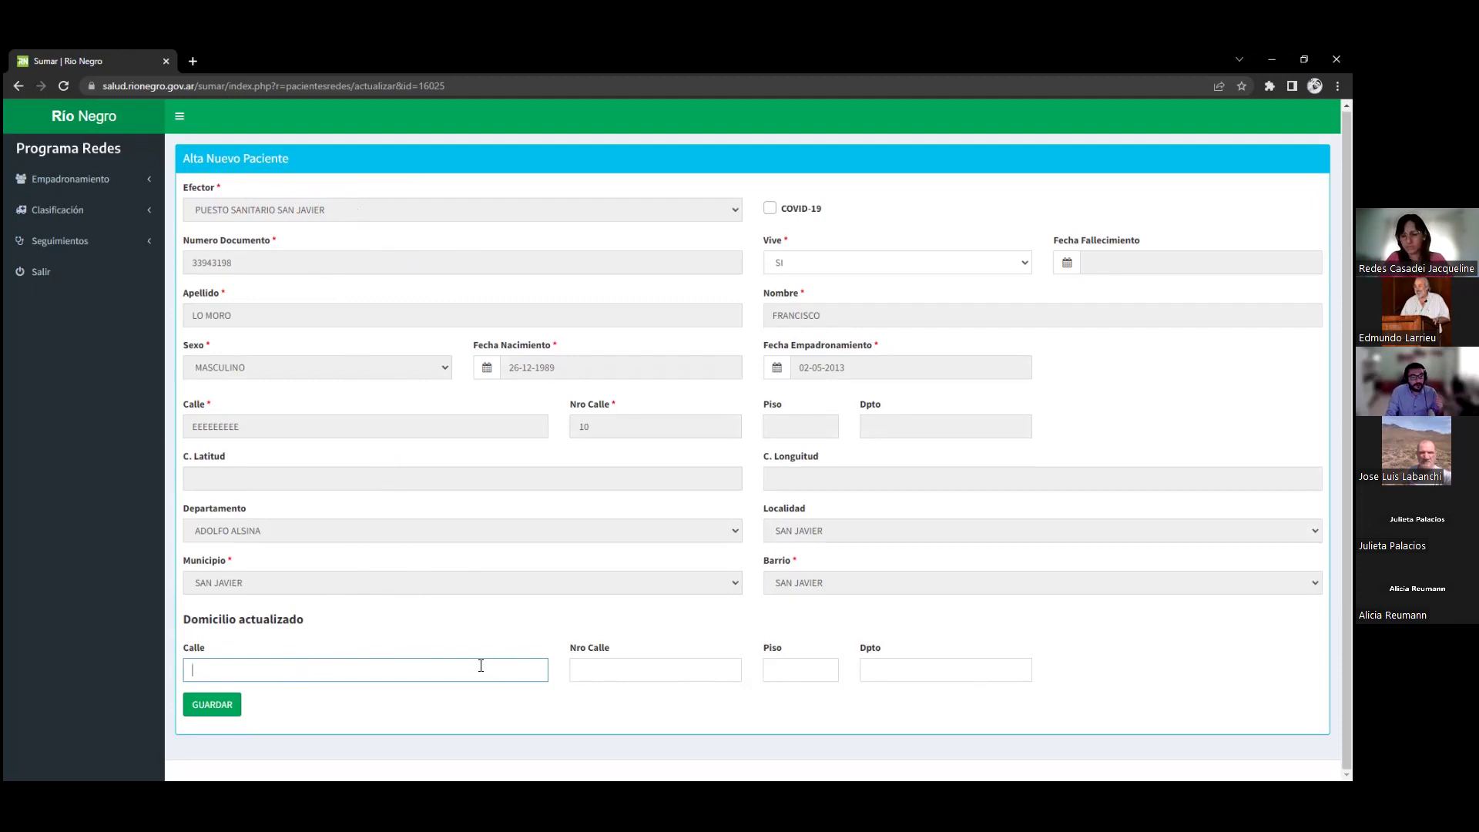
Step through the Domicilio actualizado street, number and other address fields without entering data
{"action": "left_click", "coordinate": [931, 670]}
{"action": "left_click", "coordinate": [654, 671]}
{"action": "left_click", "coordinate": [429, 666]}
{"action": "left_click", "coordinate": [677, 670]}
{"action": "left_click", "coordinate": [801, 670]}
{"action": "left_click", "coordinate": [899, 669]}
{"action": "left_click", "coordinate": [447, 669]}
{"action": "left_click", "coordinate": [610, 670]}
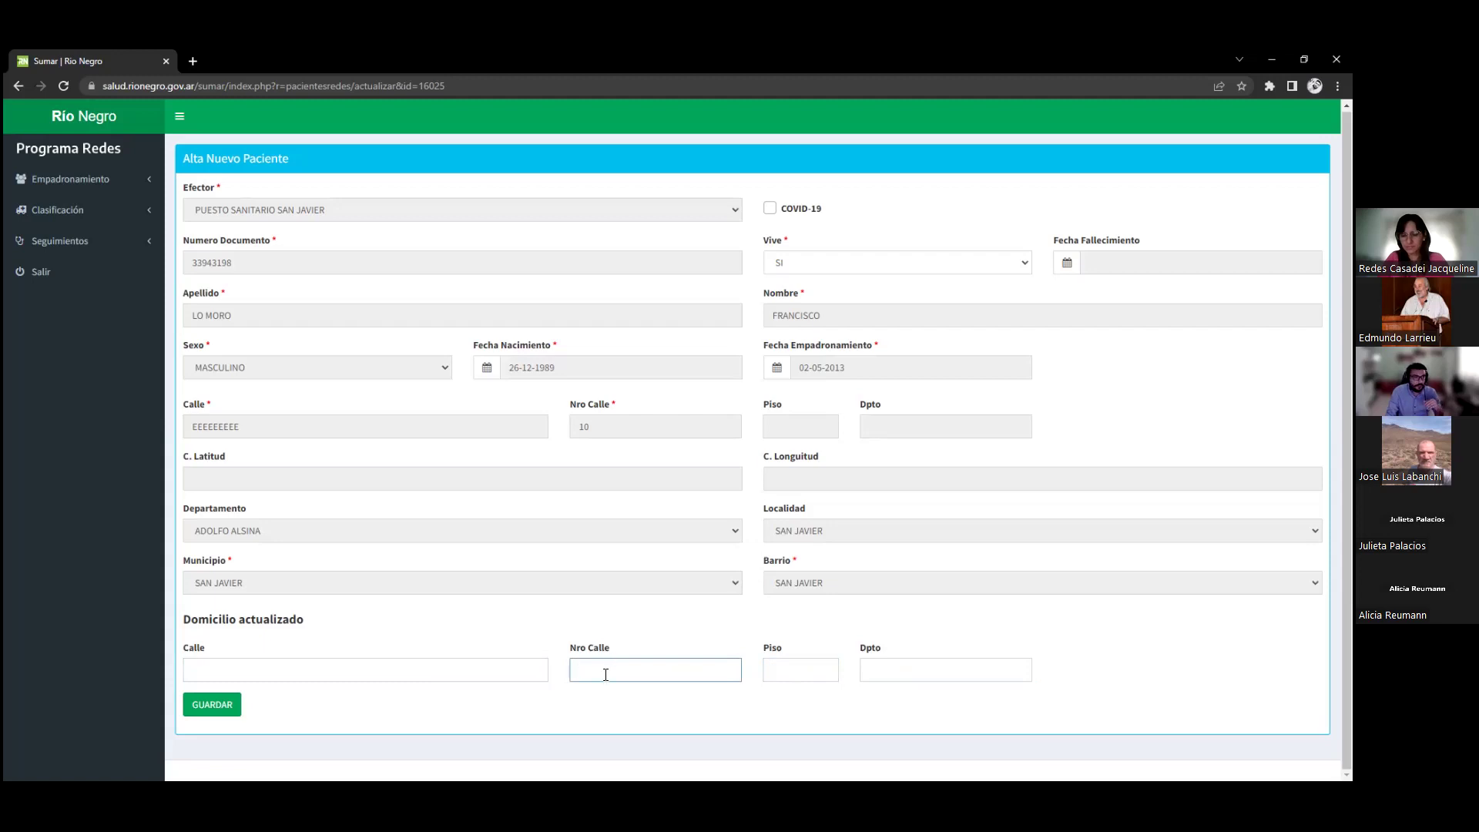
{"action": "left_click", "coordinate": [413, 665]}
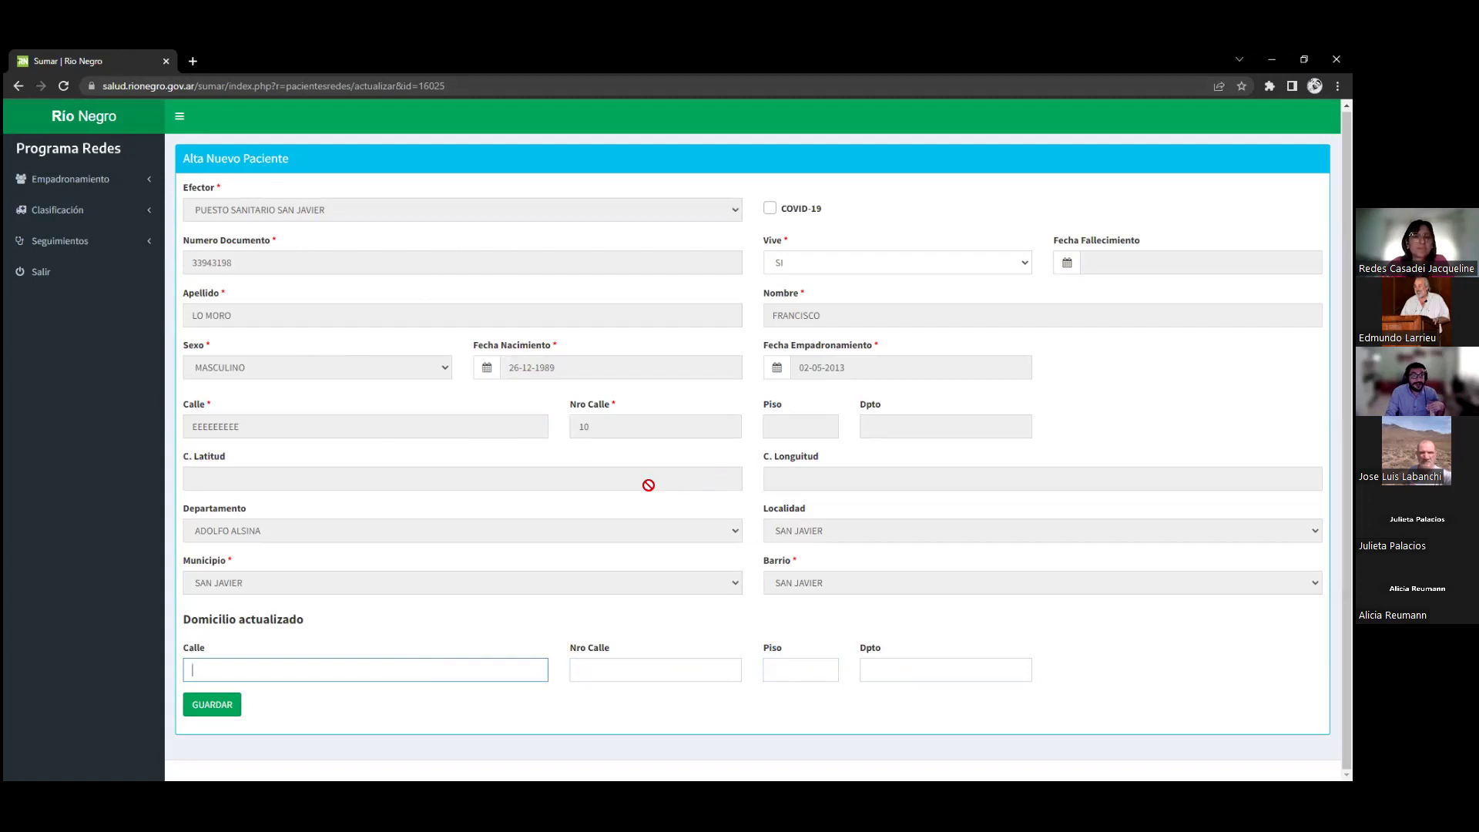
Check the latitude and longitude fields, then expand Clasificación in the sidebar
{"action": "left_click", "coordinate": [356, 481]}
{"action": "left_click", "coordinate": [840, 478]}
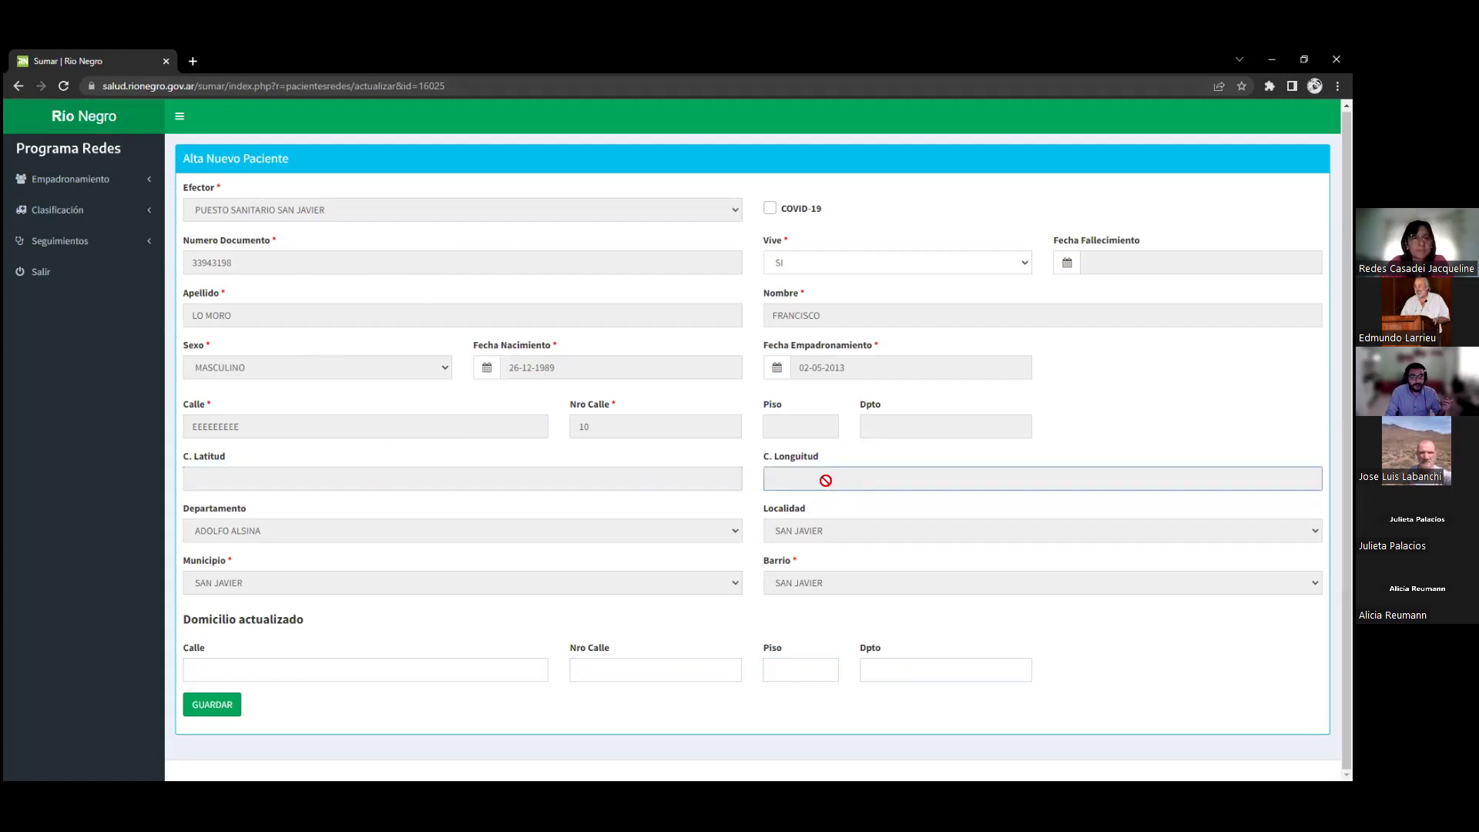
{"action": "left_click", "coordinate": [490, 478]}
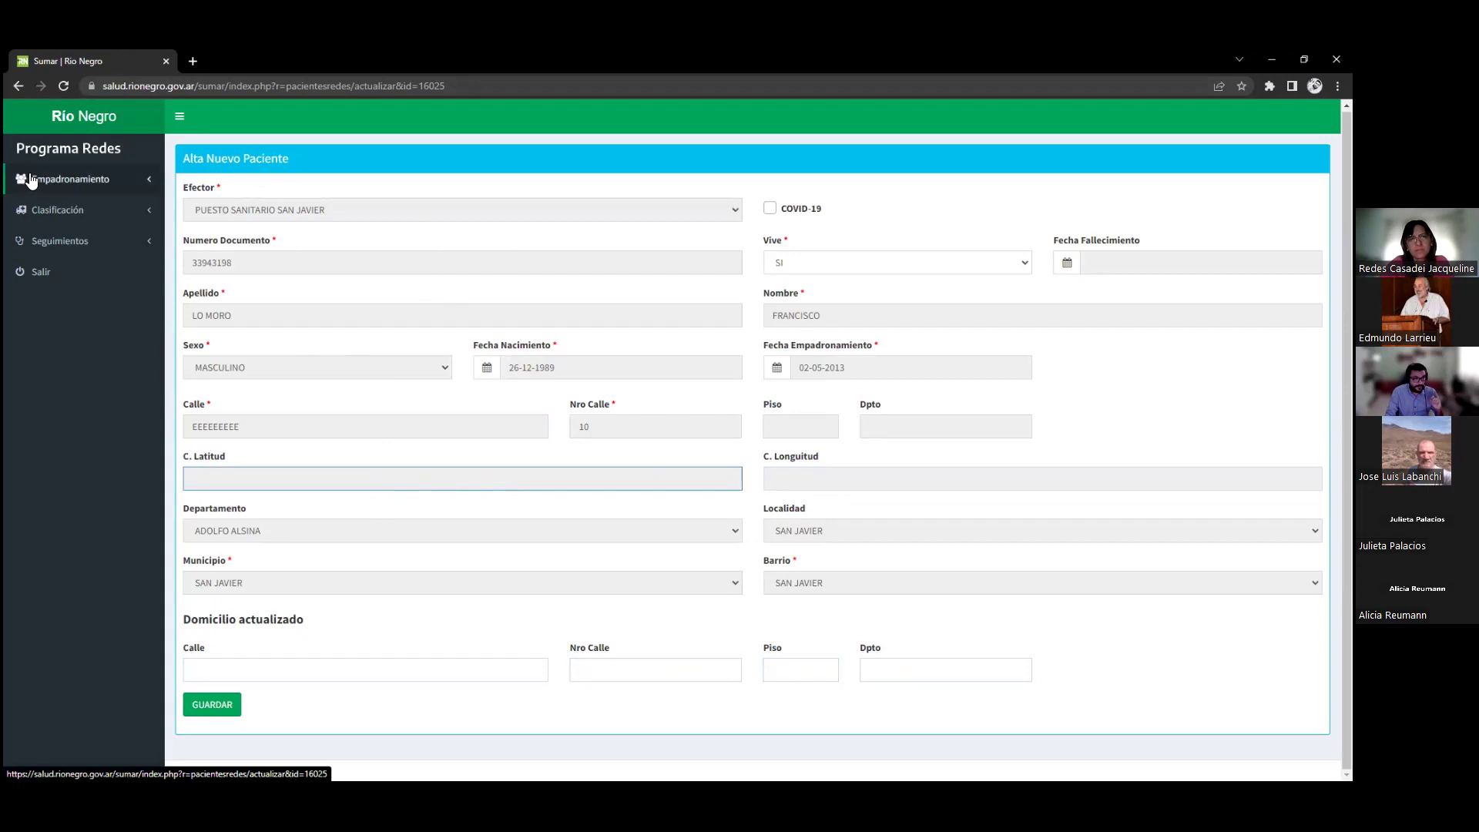
{"action": "left_click", "coordinate": [77, 213]}
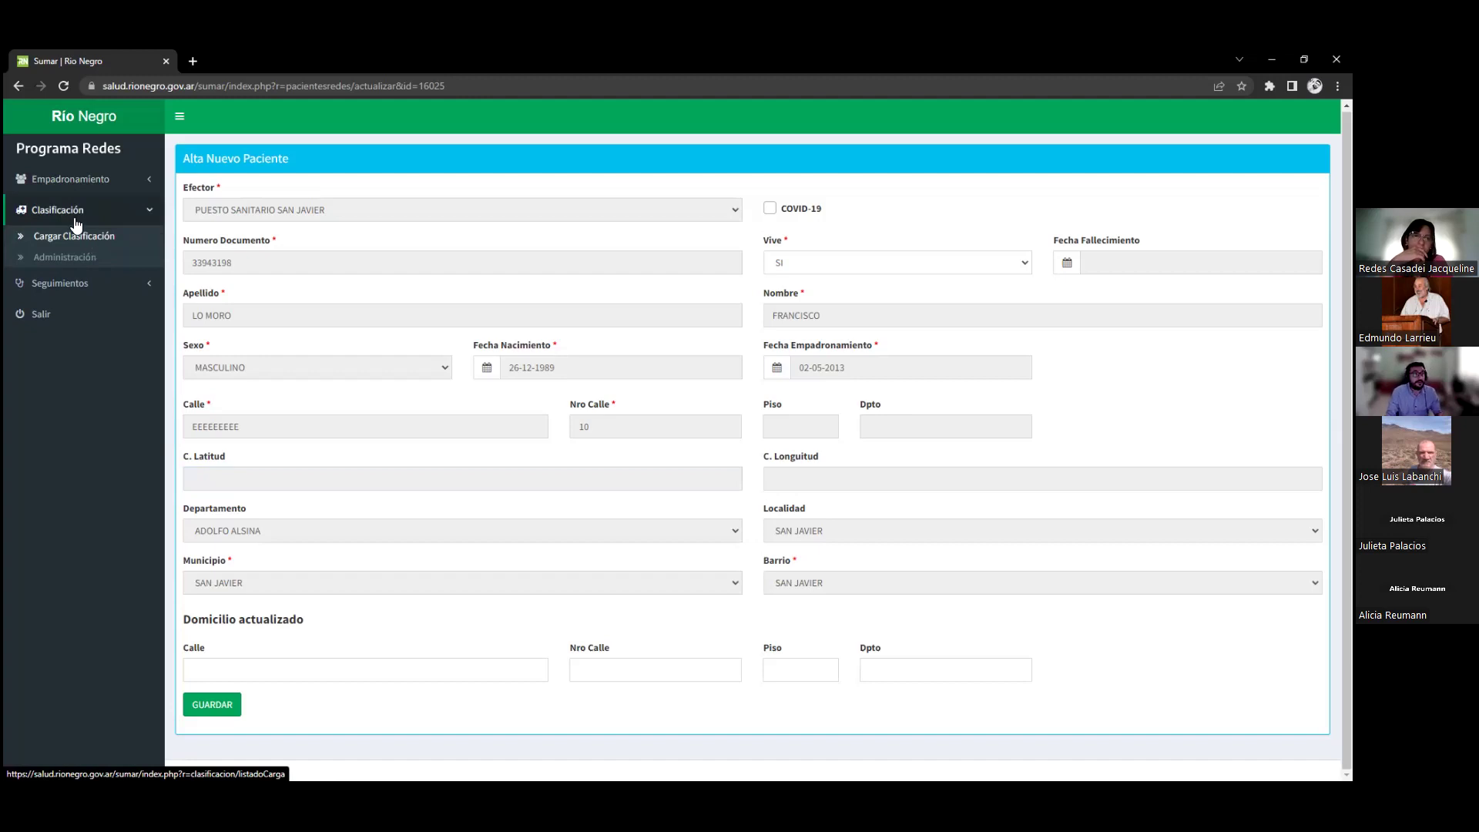
In Cargar Clasificación, filter by the patient's DNI and confirm the matching patient
{"action": "left_click", "coordinate": [71, 246]}
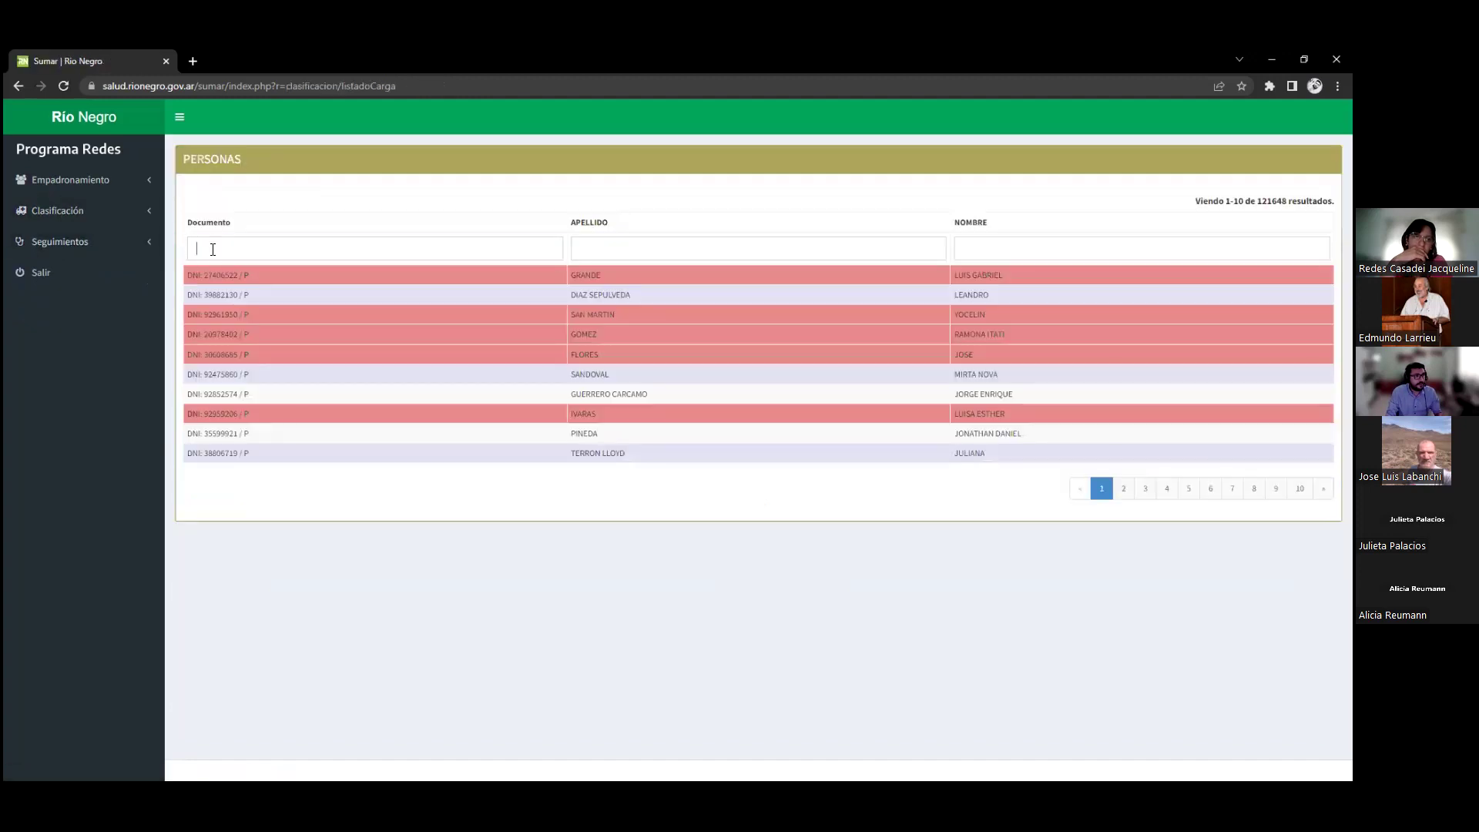
{"action": "left_click", "coordinate": [213, 249]}
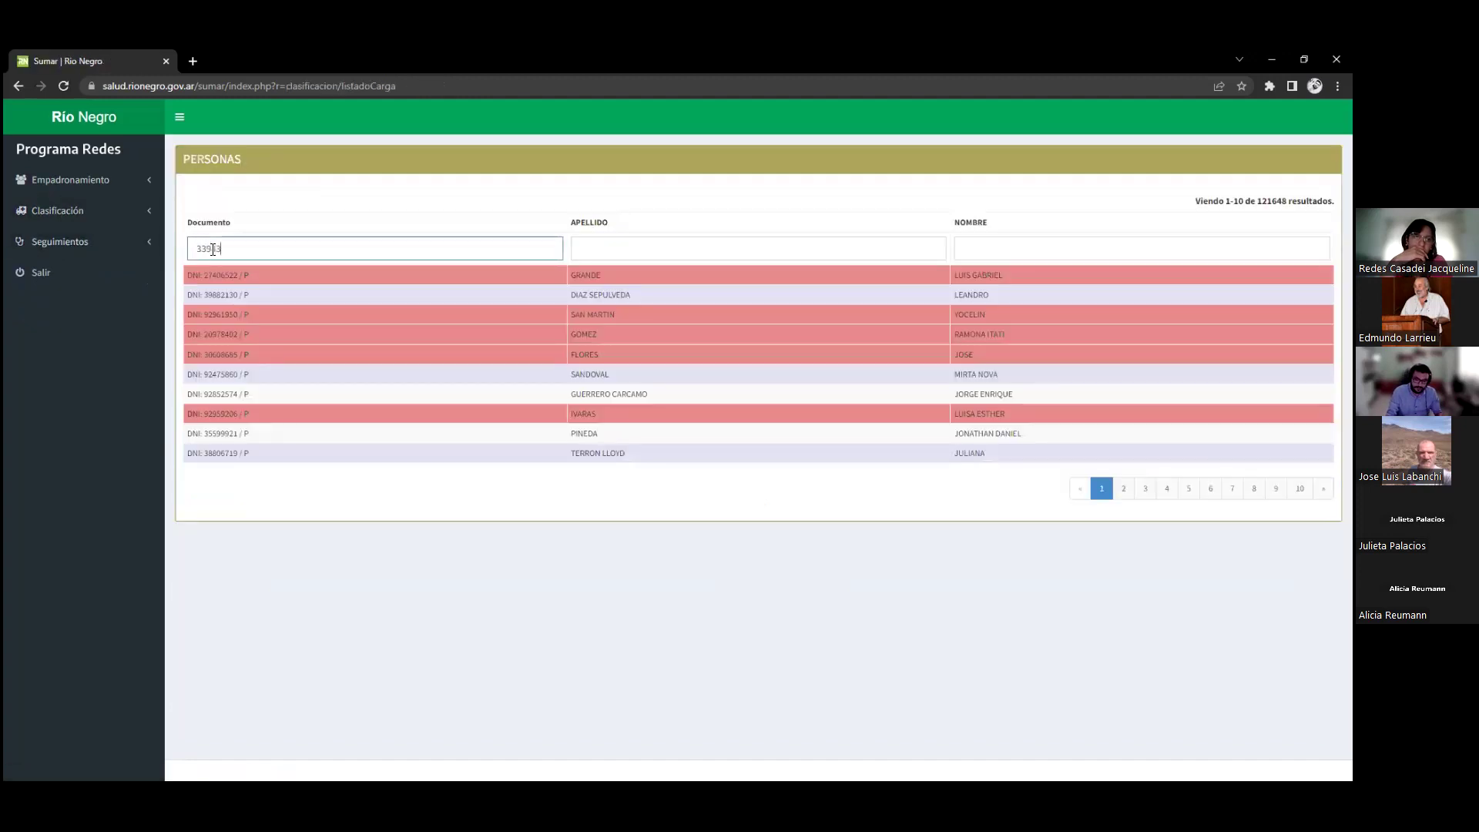
{"action": "key", "text": "Return"}
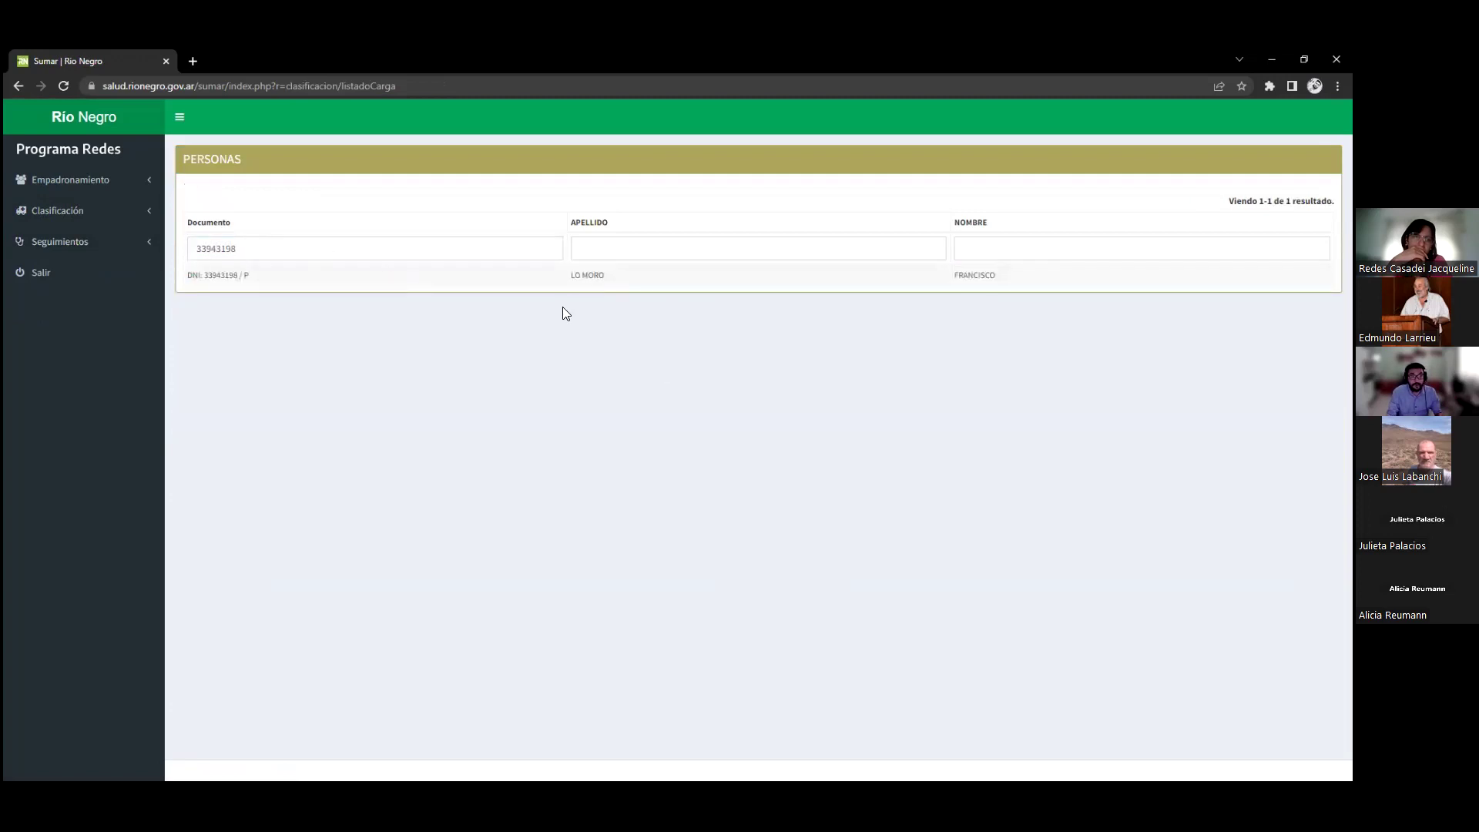
{"action": "left_click", "coordinate": [489, 278]}
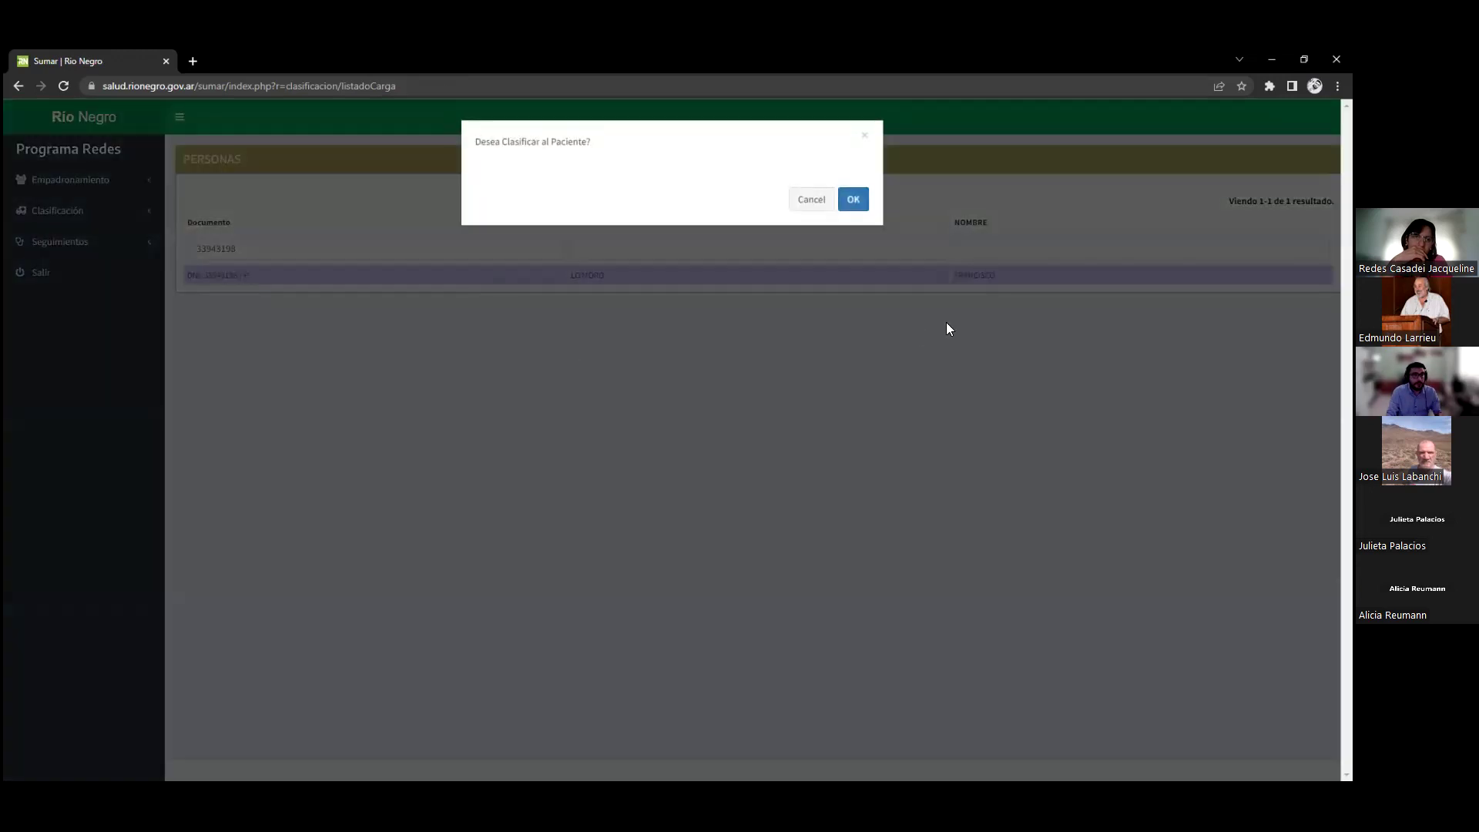
{"action": "left_click", "coordinate": [850, 197]}
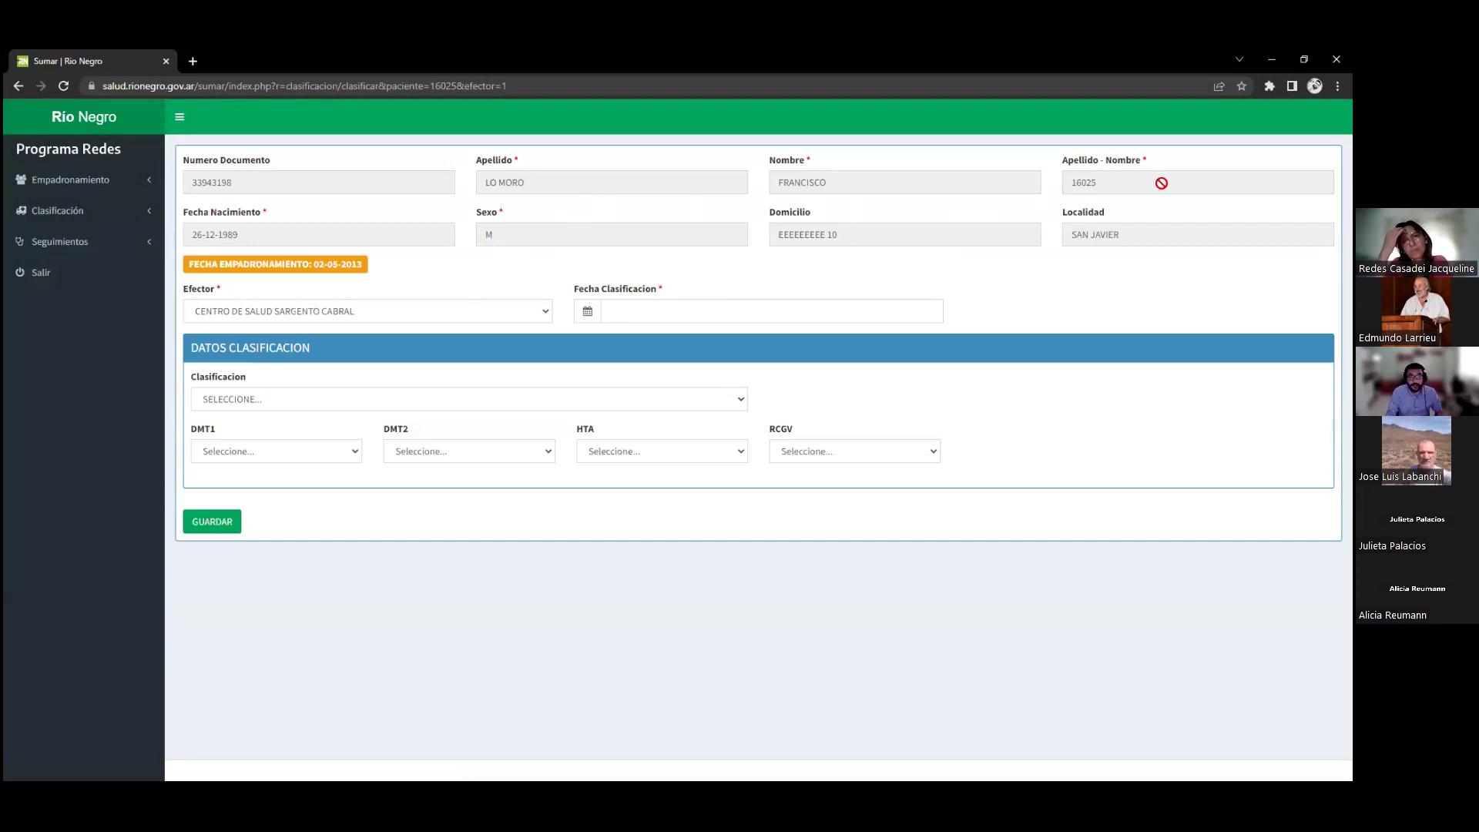
Point out the enrolment date badge and keep Centro de Salud Sargento Cabral as Efector
{"action": "left_click_drag", "start_coordinate": [213, 264], "coordinate": [376, 264]}
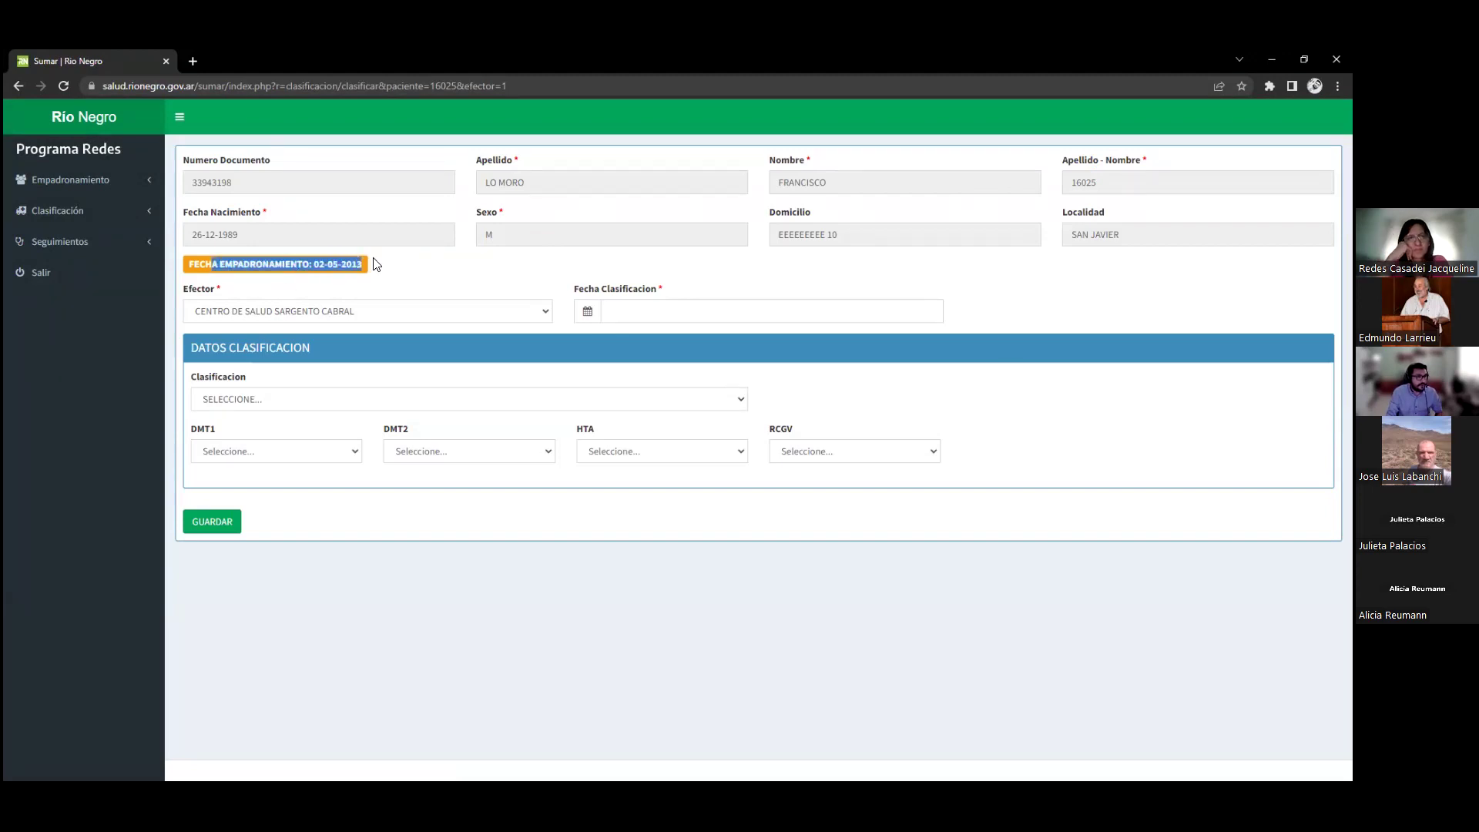
{"action": "left_click", "coordinate": [376, 264]}
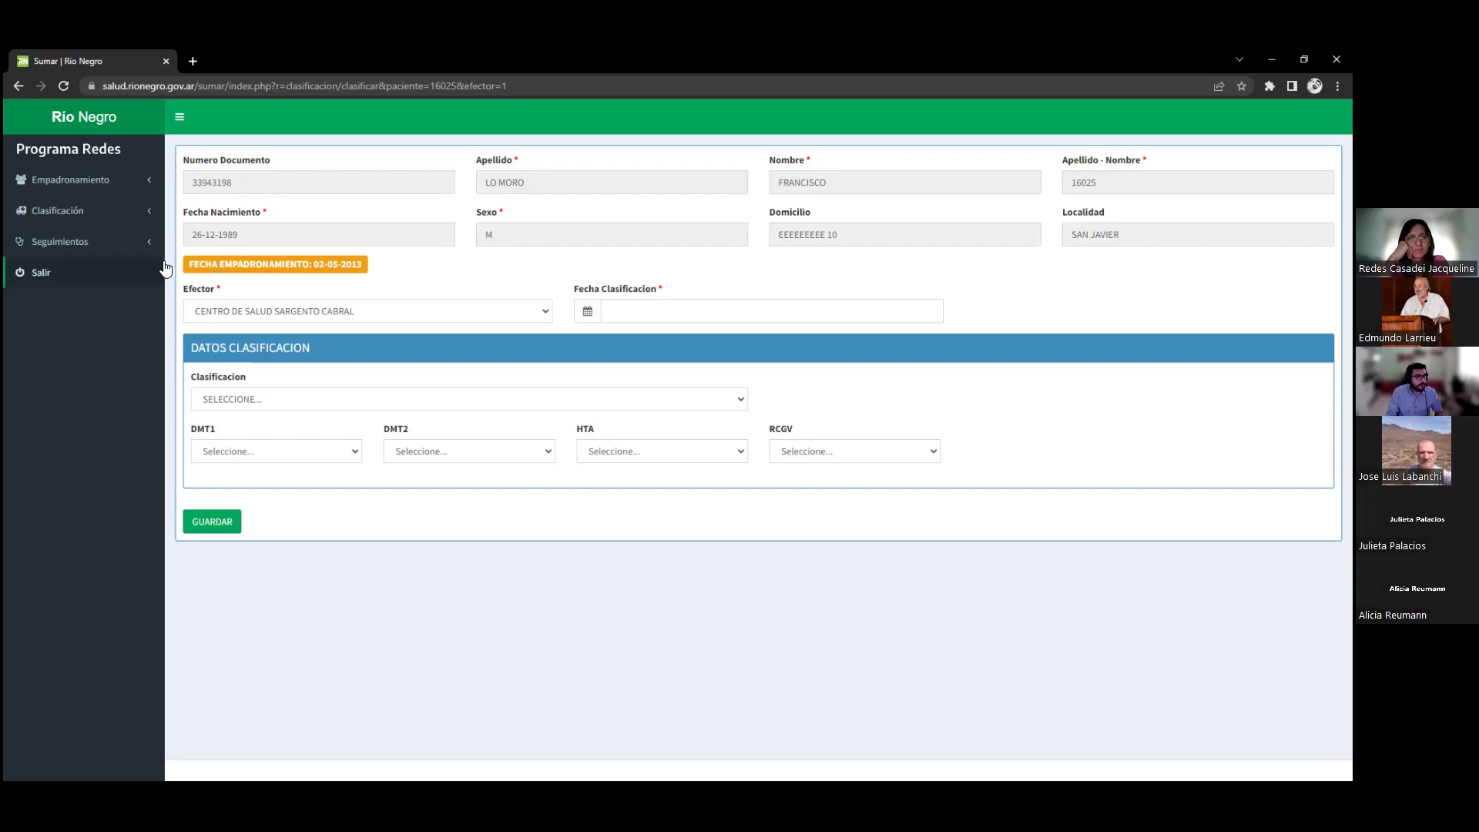
{"action": "left_click_drag", "start_coordinate": [190, 265], "coordinate": [365, 266]}
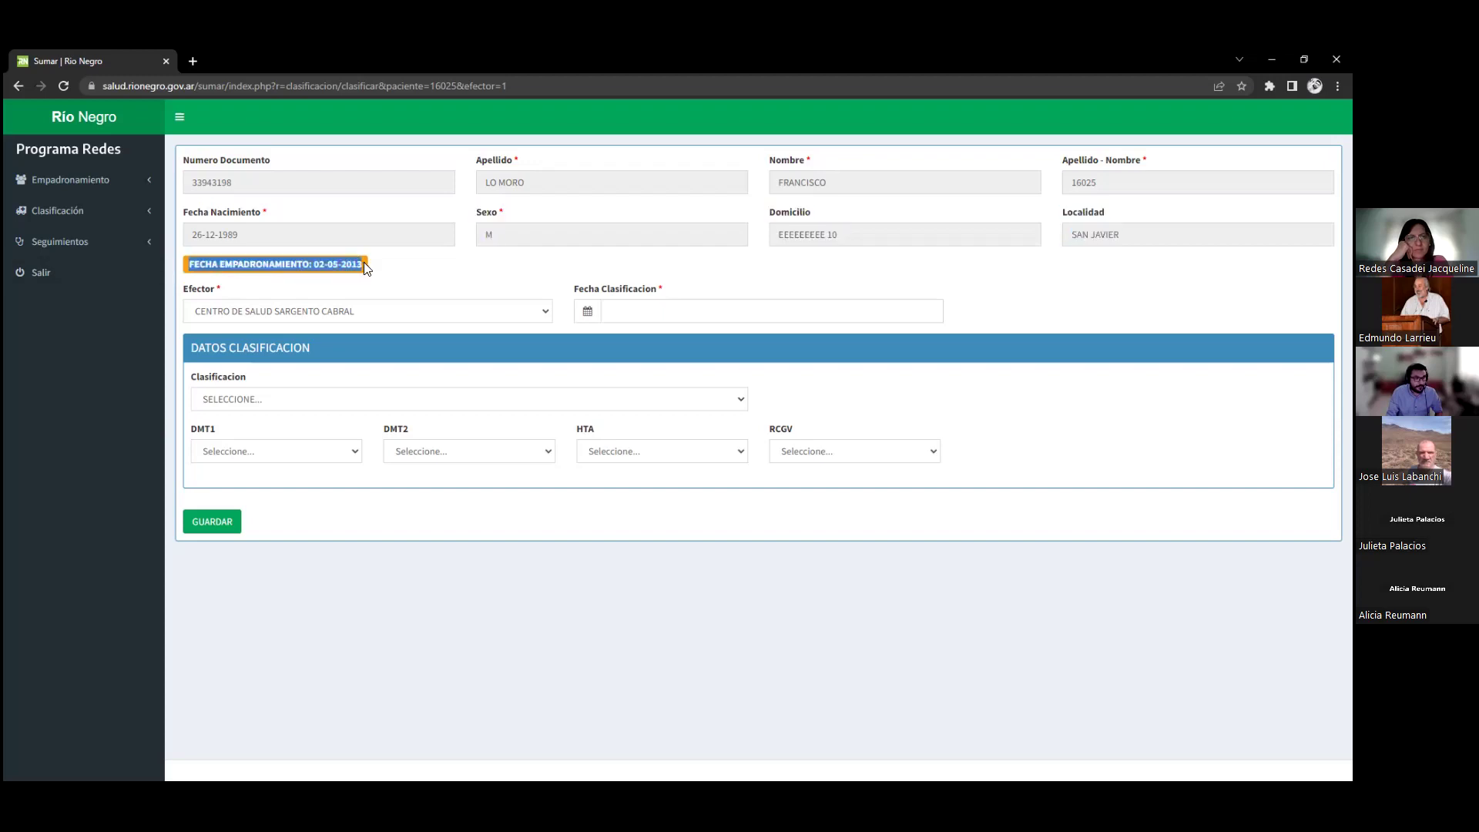
{"action": "left_click", "coordinate": [412, 267]}
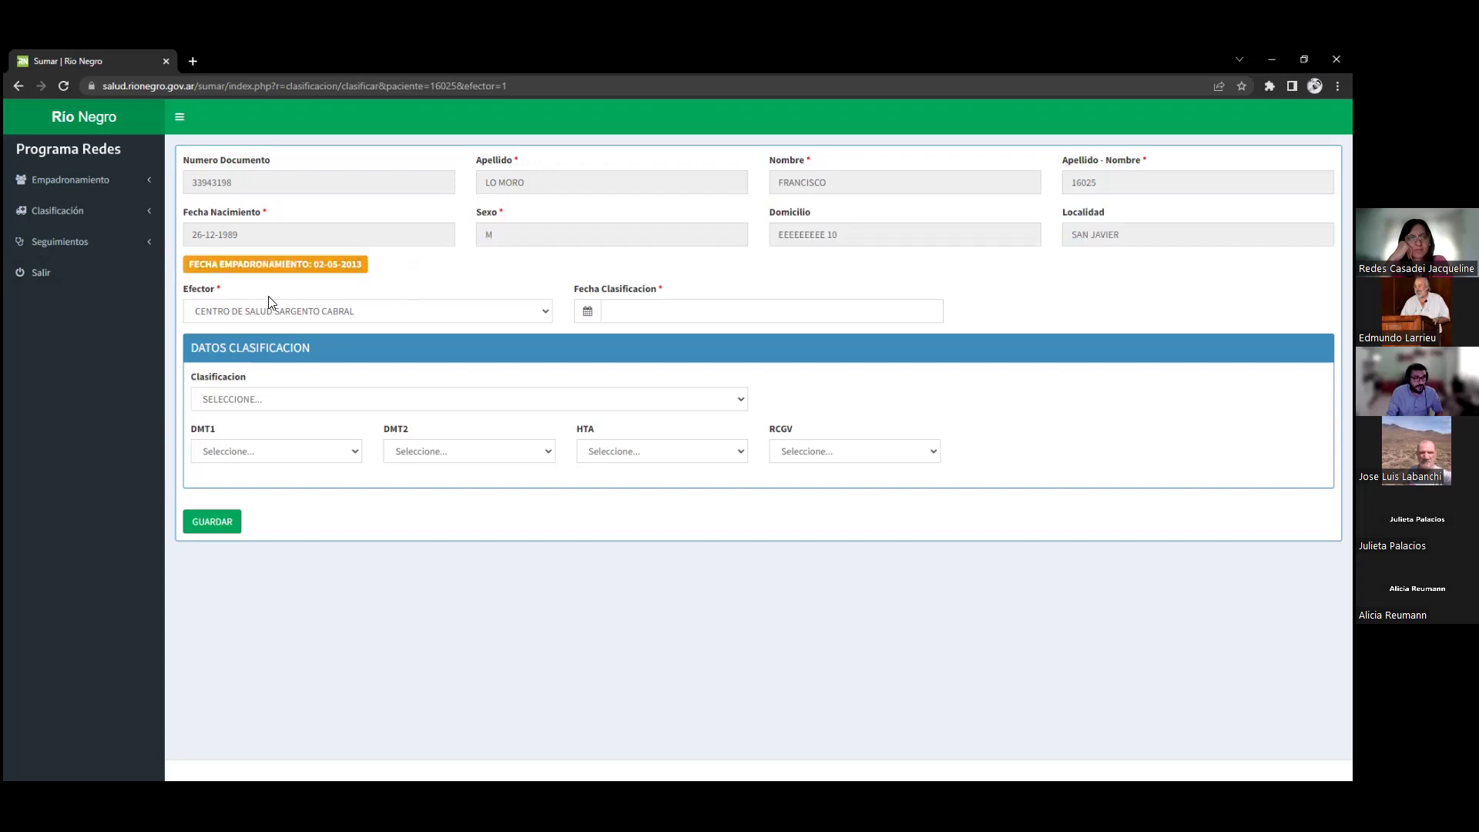
{"action": "left_click", "coordinate": [285, 316]}
{"action": "left_click", "coordinate": [283, 322]}
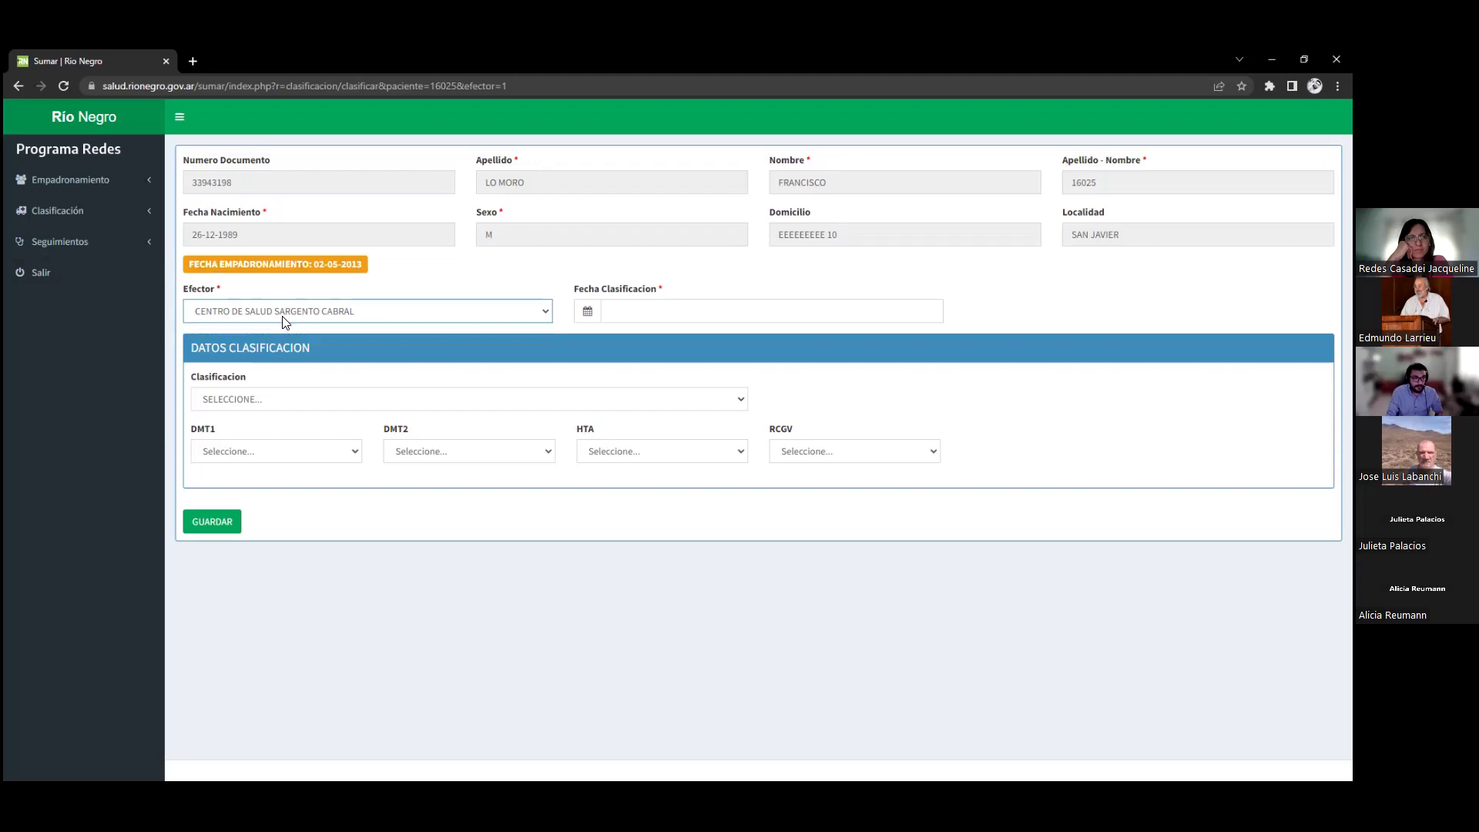
Check the Fecha Clasificacion calendar, then show the Clasificacion type options
{"action": "left_click", "coordinate": [631, 318]}
{"action": "left_click_drag", "start_coordinate": [576, 289], "coordinate": [670, 299]}
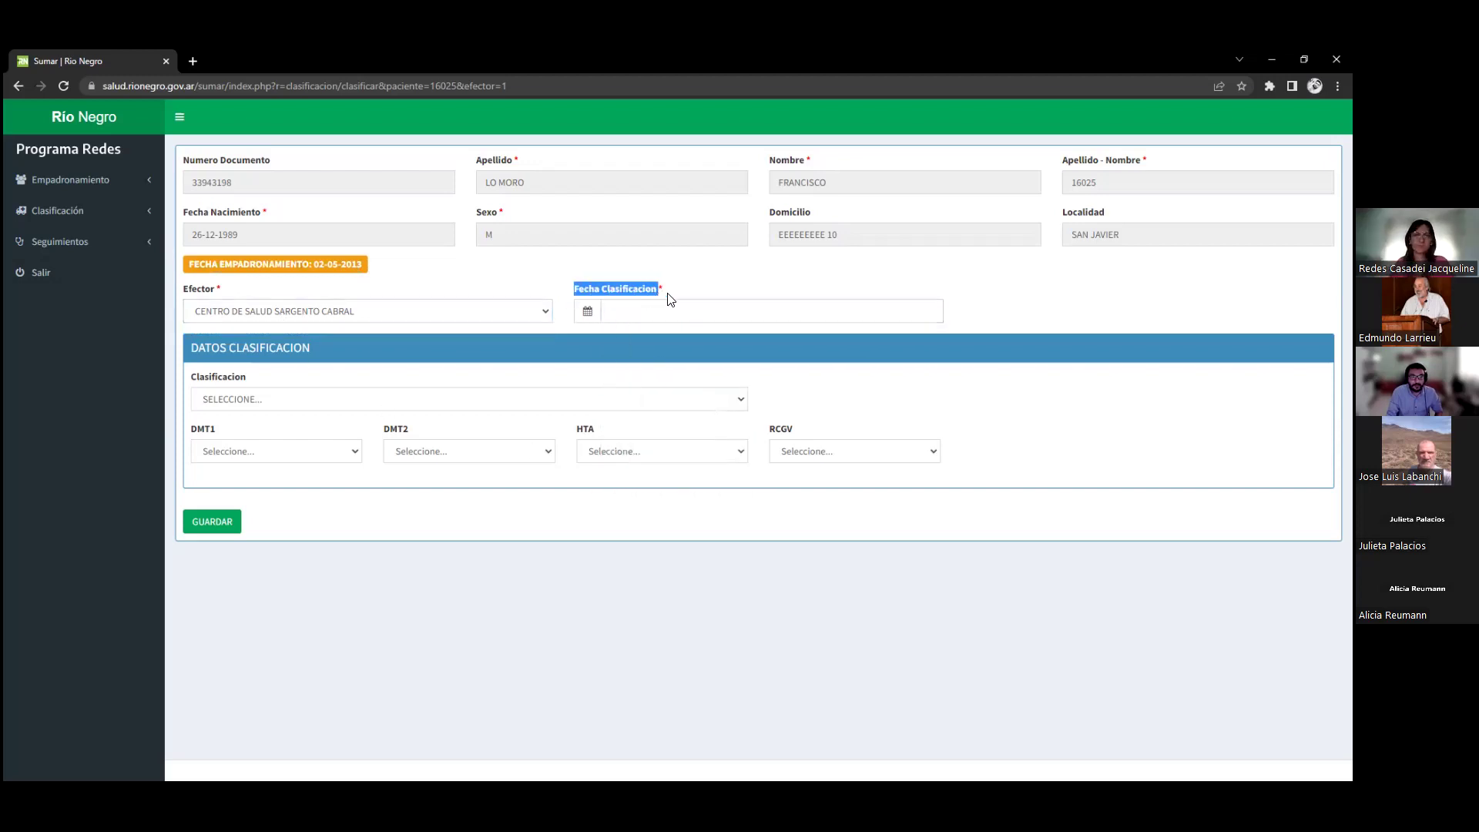
{"action": "left_click", "coordinate": [631, 305]}
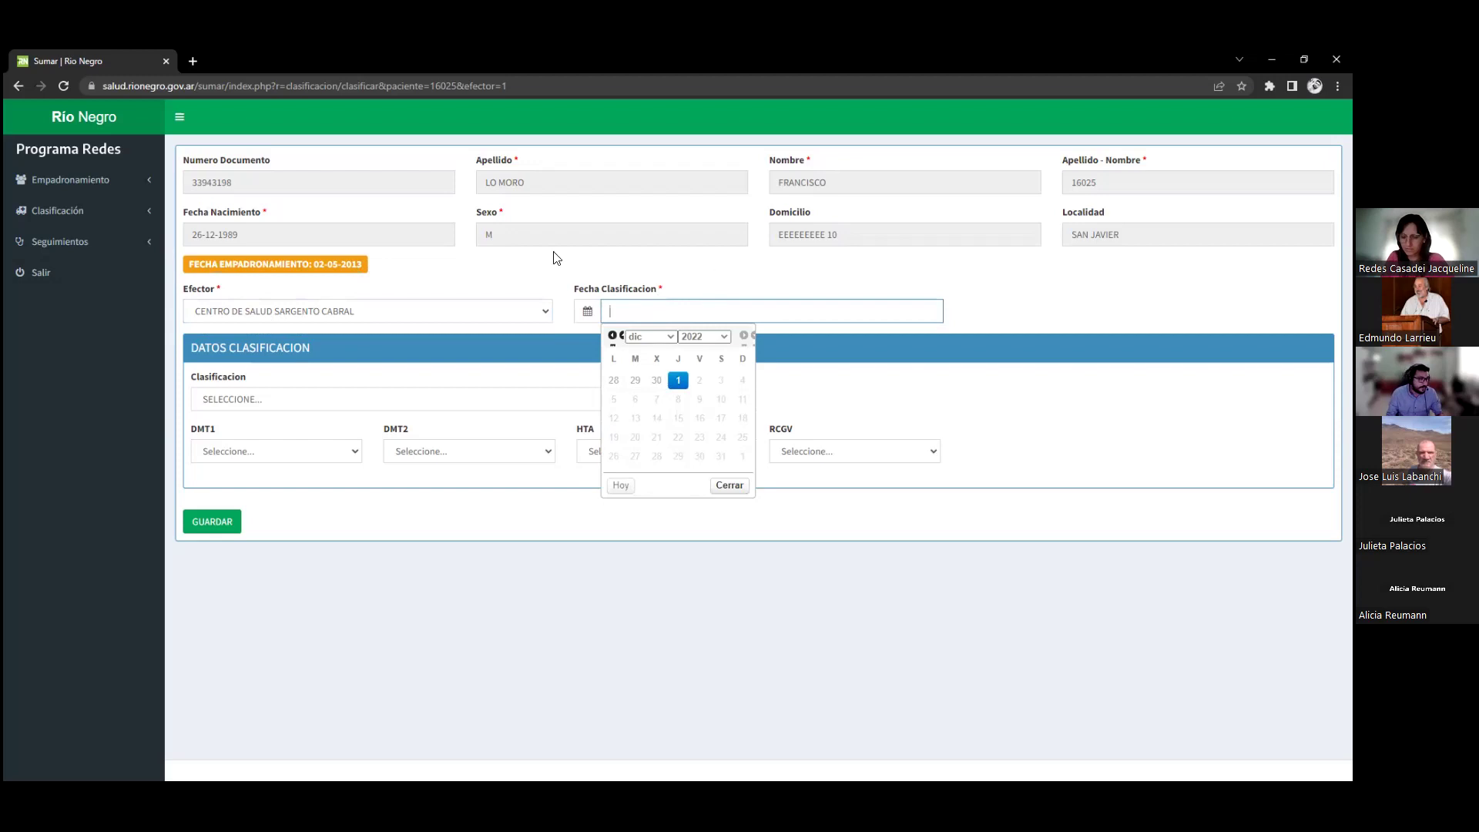
{"action": "left_click", "coordinate": [351, 400]}
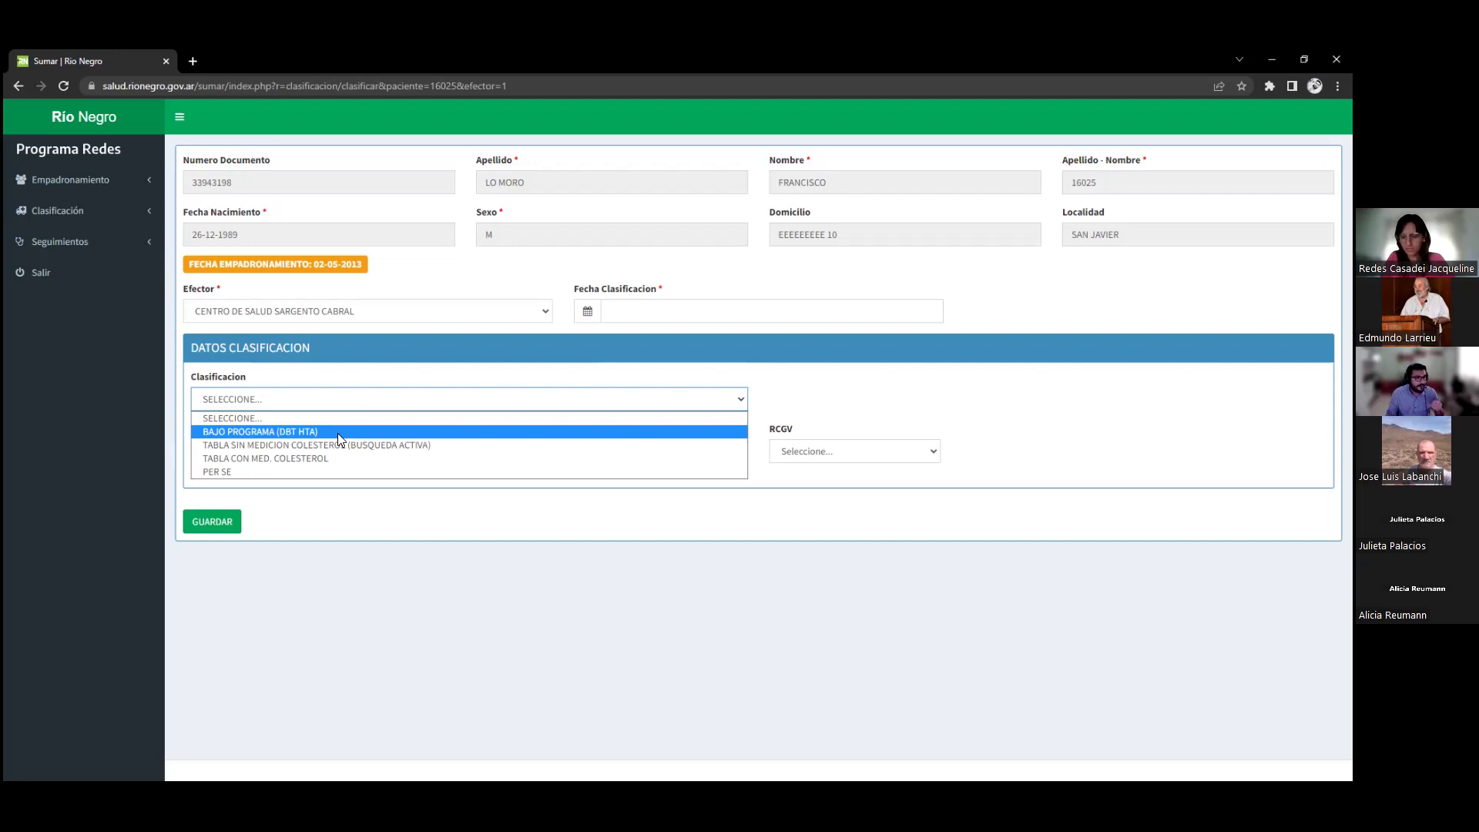
Choose BAJO PROGRAMA (DBT HTA) as Clasificacion and preview the DMT1, DMT2 and HTA answers
{"action": "left_click", "coordinate": [368, 530]}
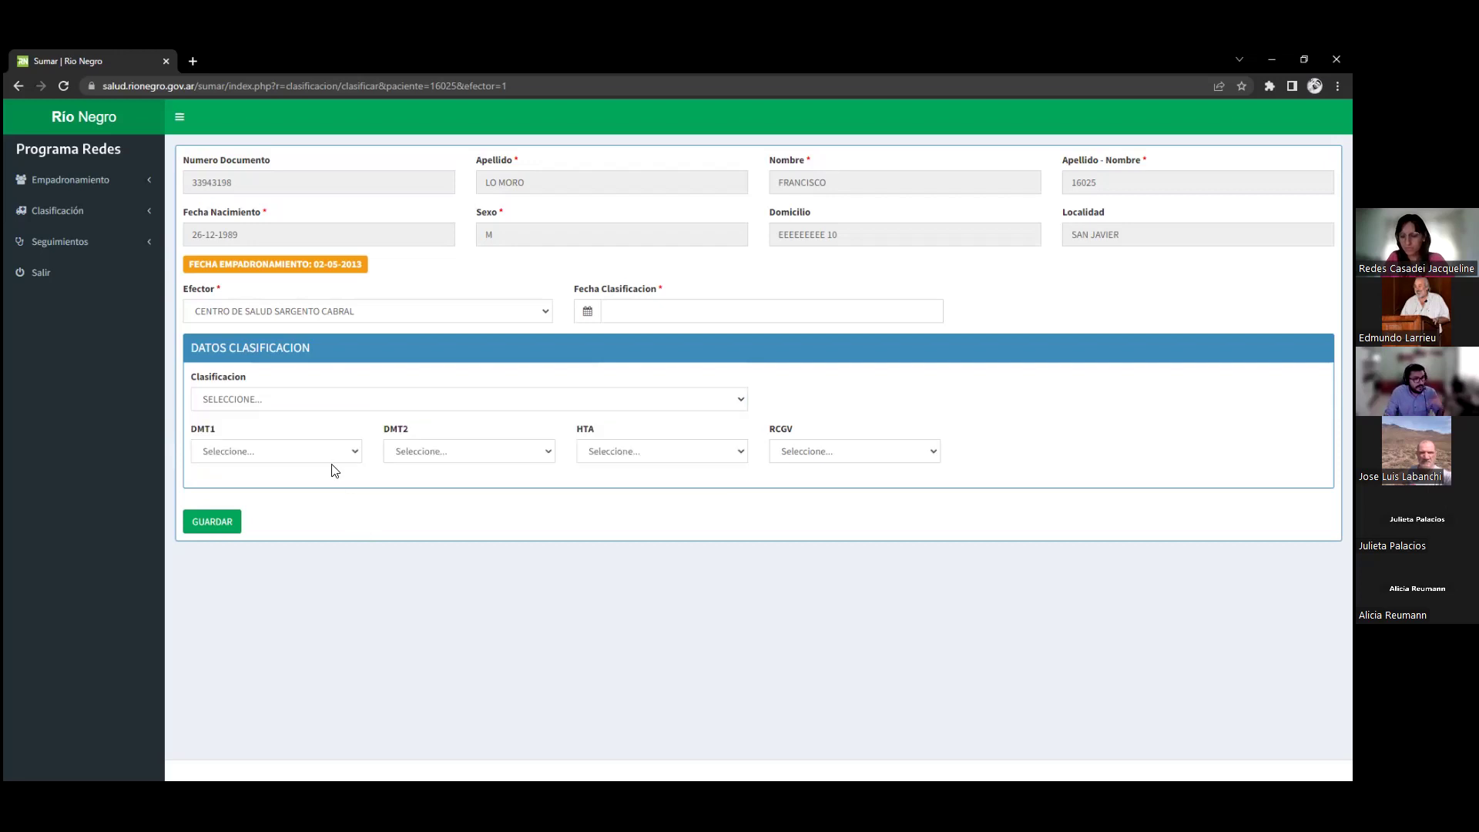
{"action": "left_click", "coordinate": [340, 400]}
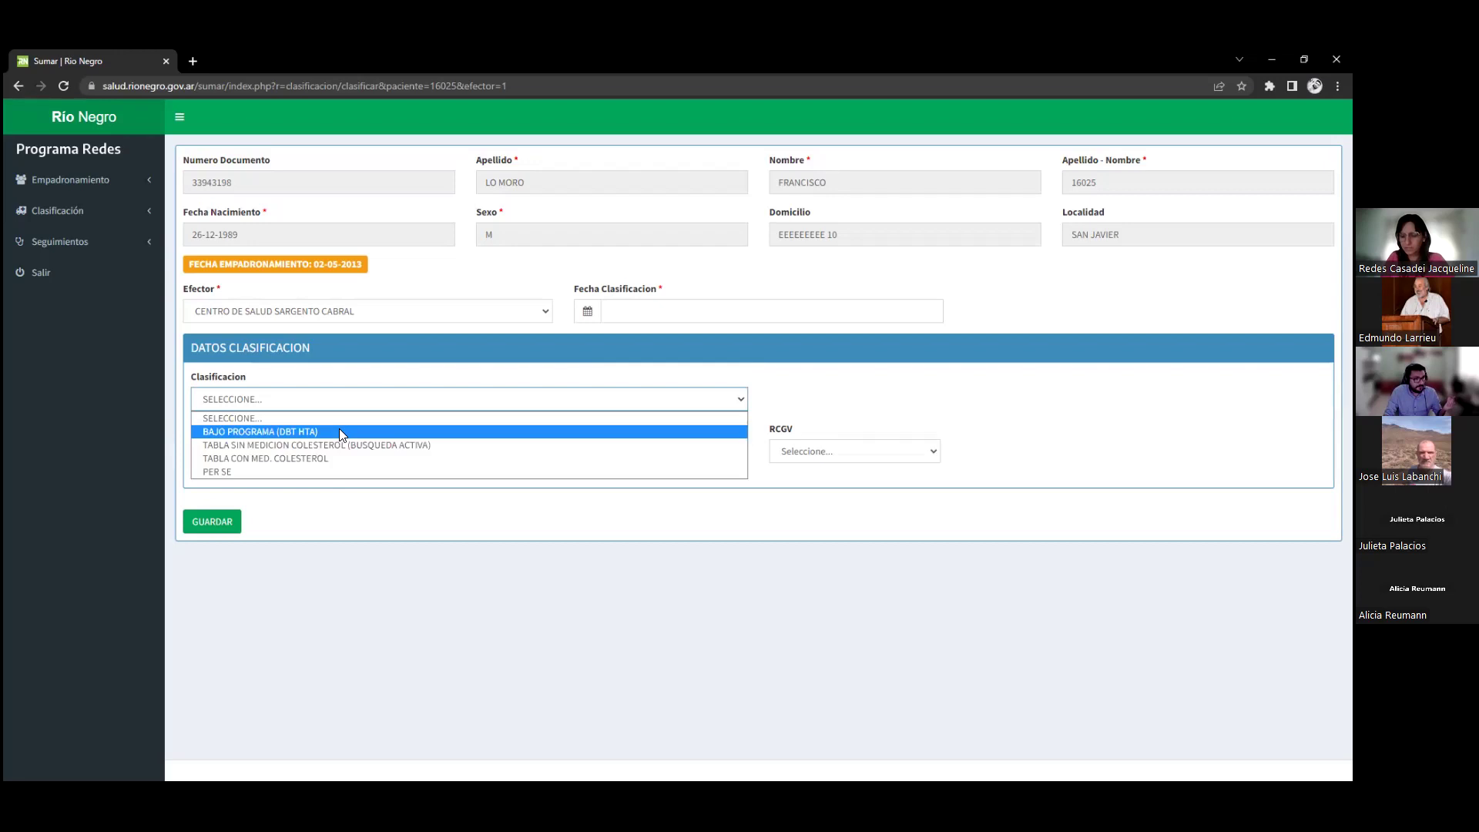
{"action": "left_click", "coordinate": [339, 432]}
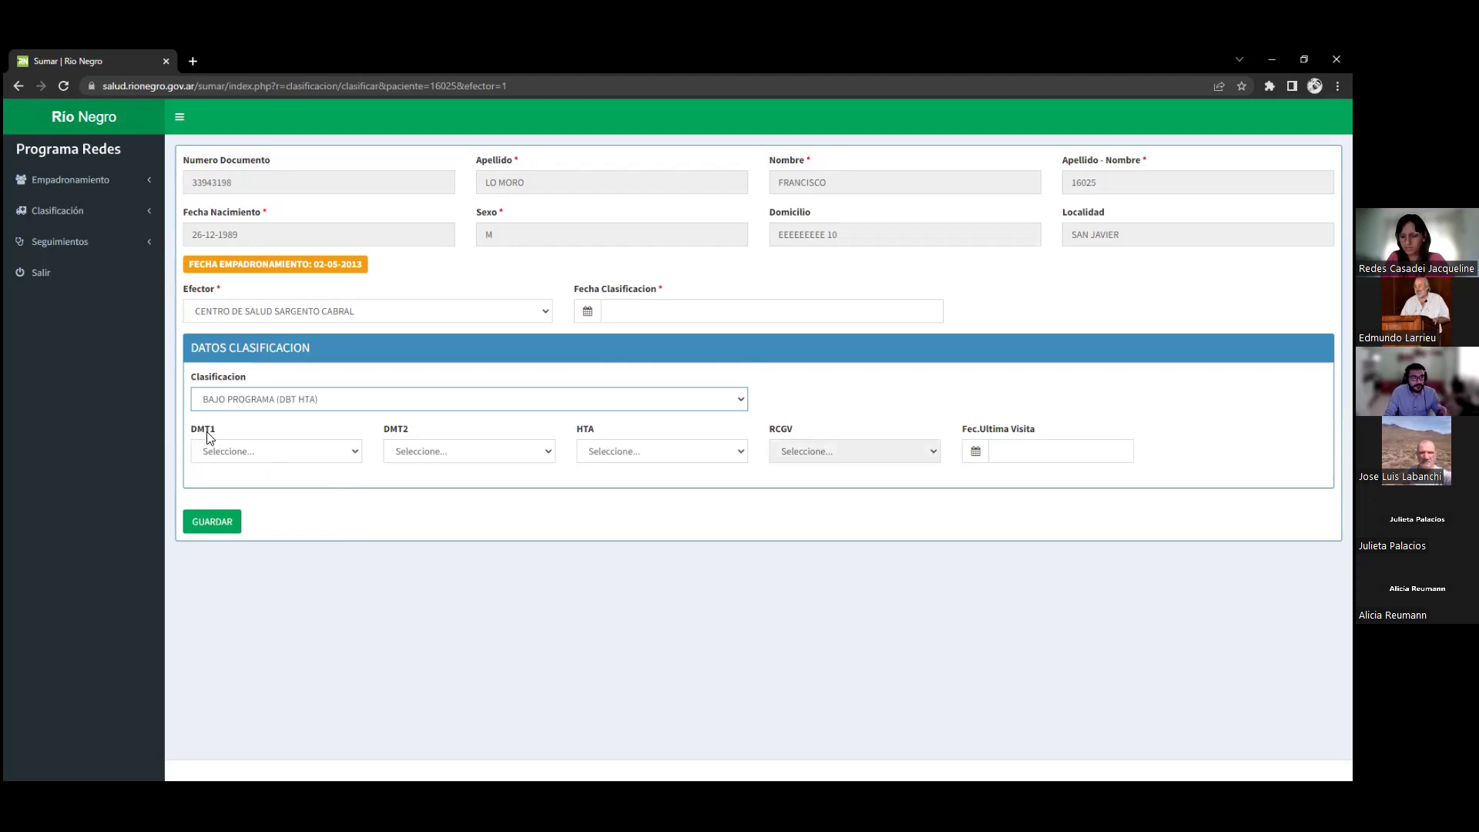
{"action": "left_click", "coordinate": [268, 458]}
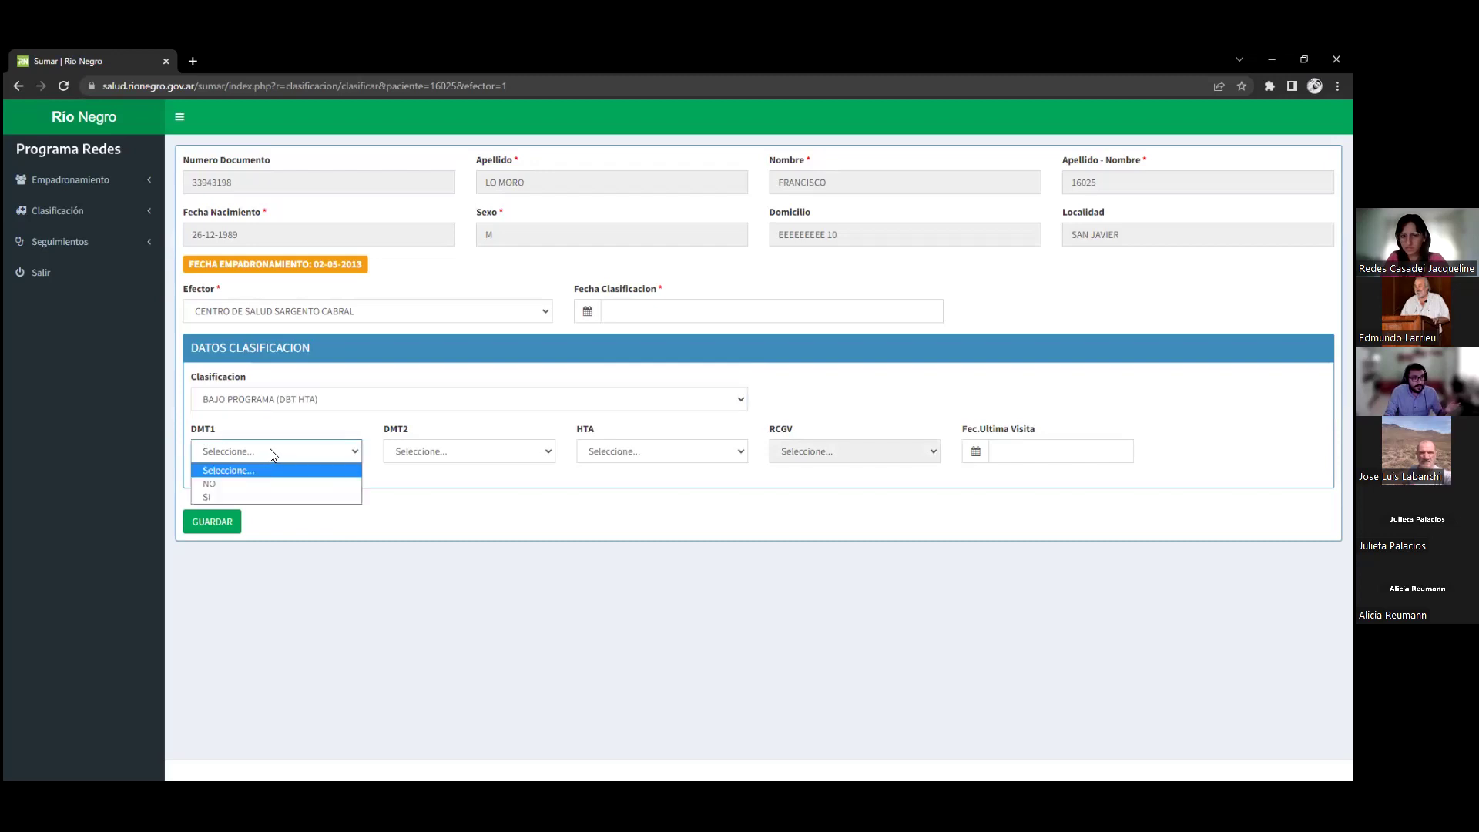
{"action": "left_click", "coordinate": [485, 450]}
{"action": "left_click", "coordinate": [644, 454]}
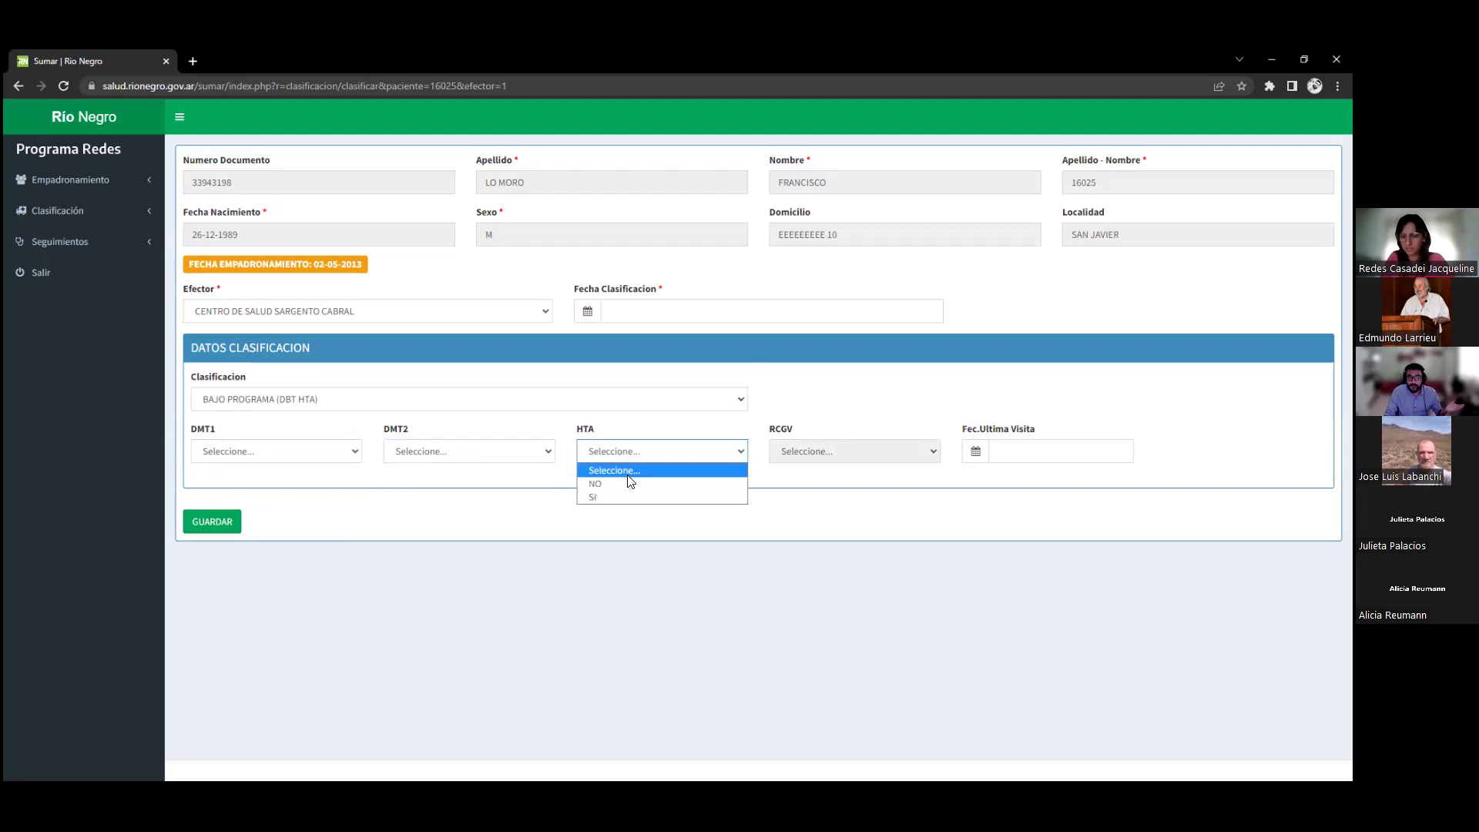
{"action": "left_click", "coordinate": [785, 450]}
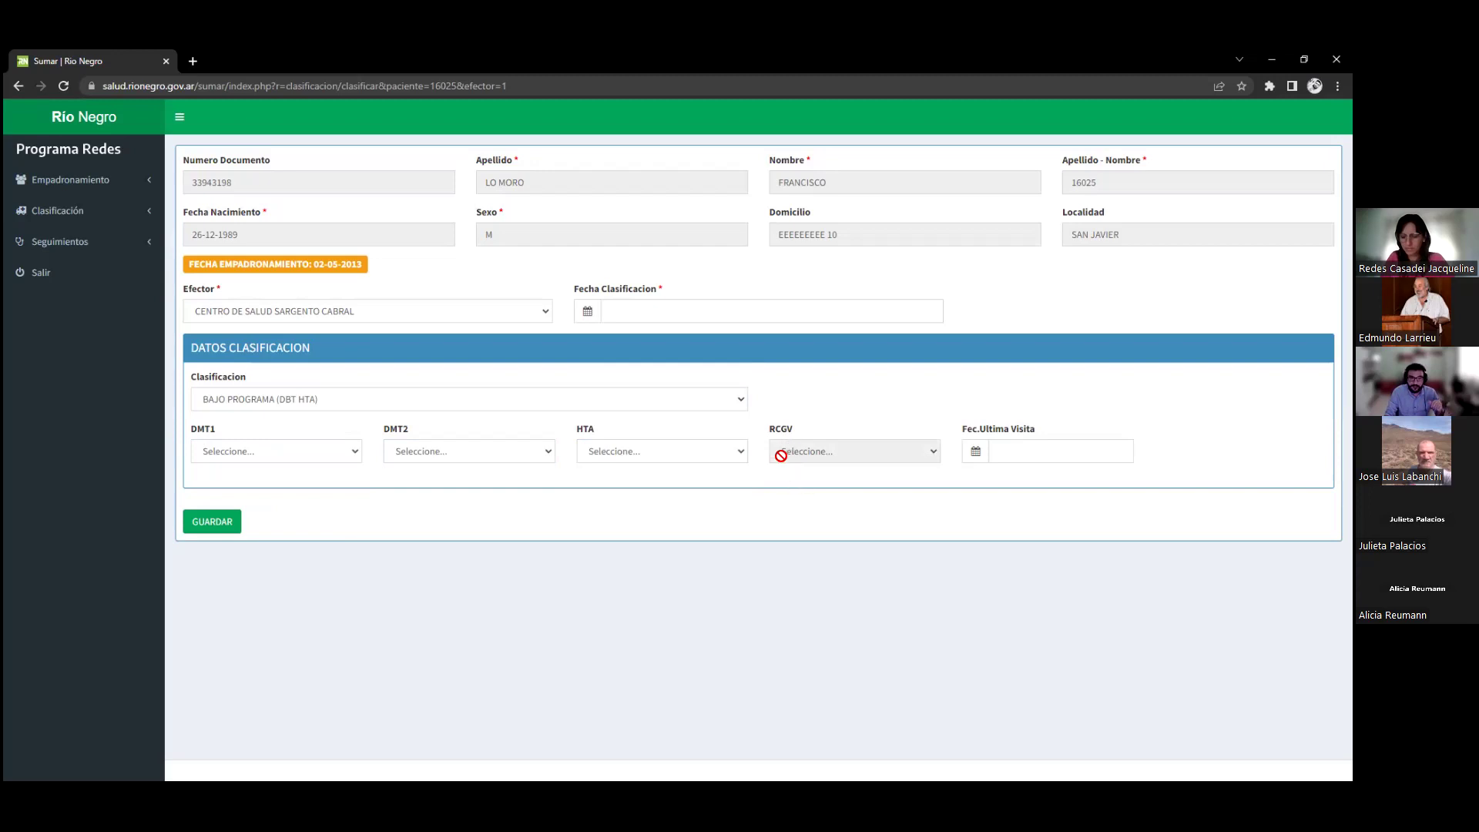
{"action": "left_click_drag", "start_coordinate": [770, 432], "coordinate": [818, 433]}
{"action": "left_click", "coordinate": [772, 431]}
{"action": "left_click", "coordinate": [1060, 451]}
{"action": "left_click", "coordinate": [875, 515]}
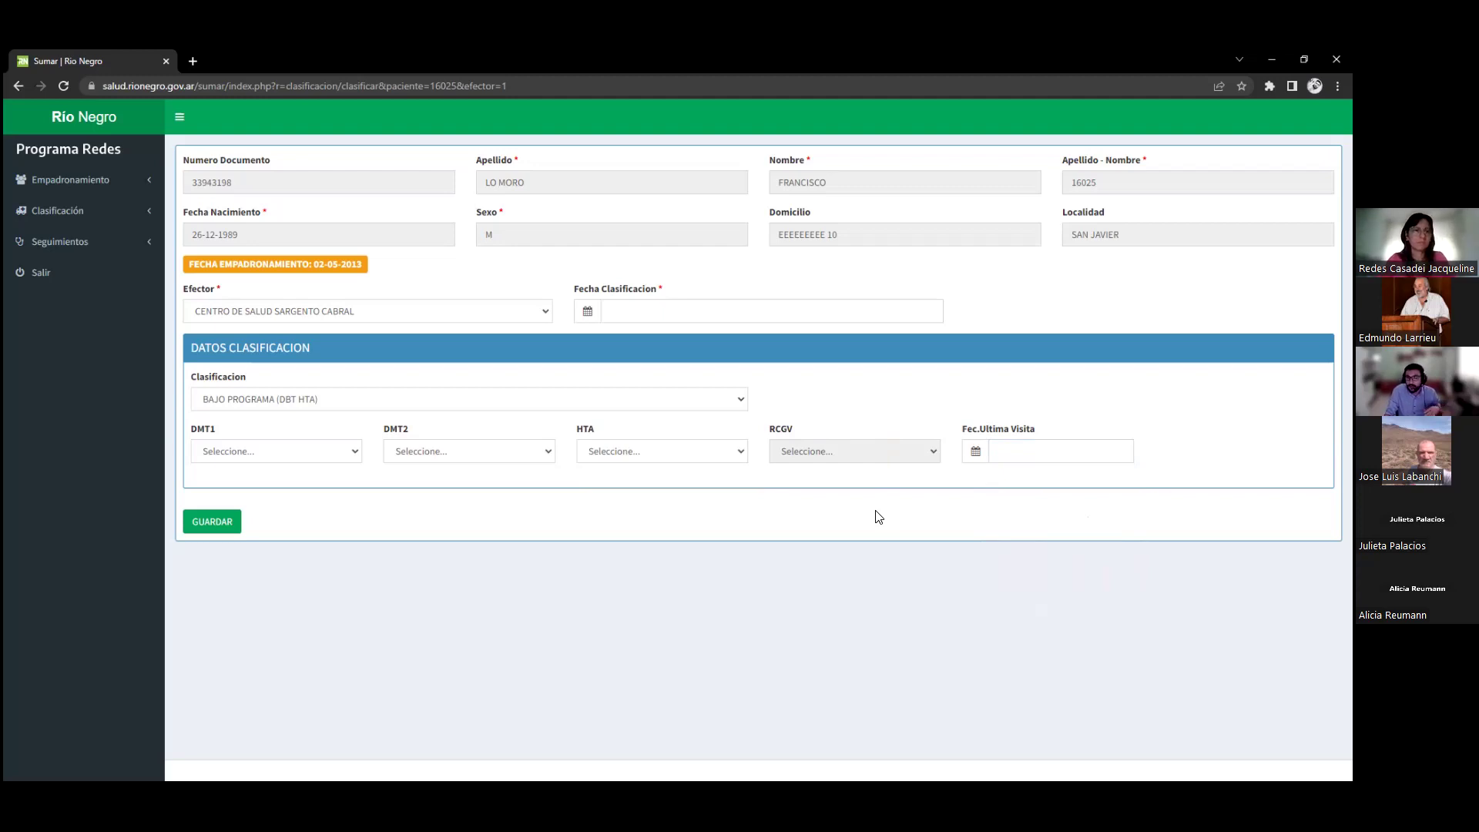
{"action": "left_click", "coordinate": [1012, 455]}
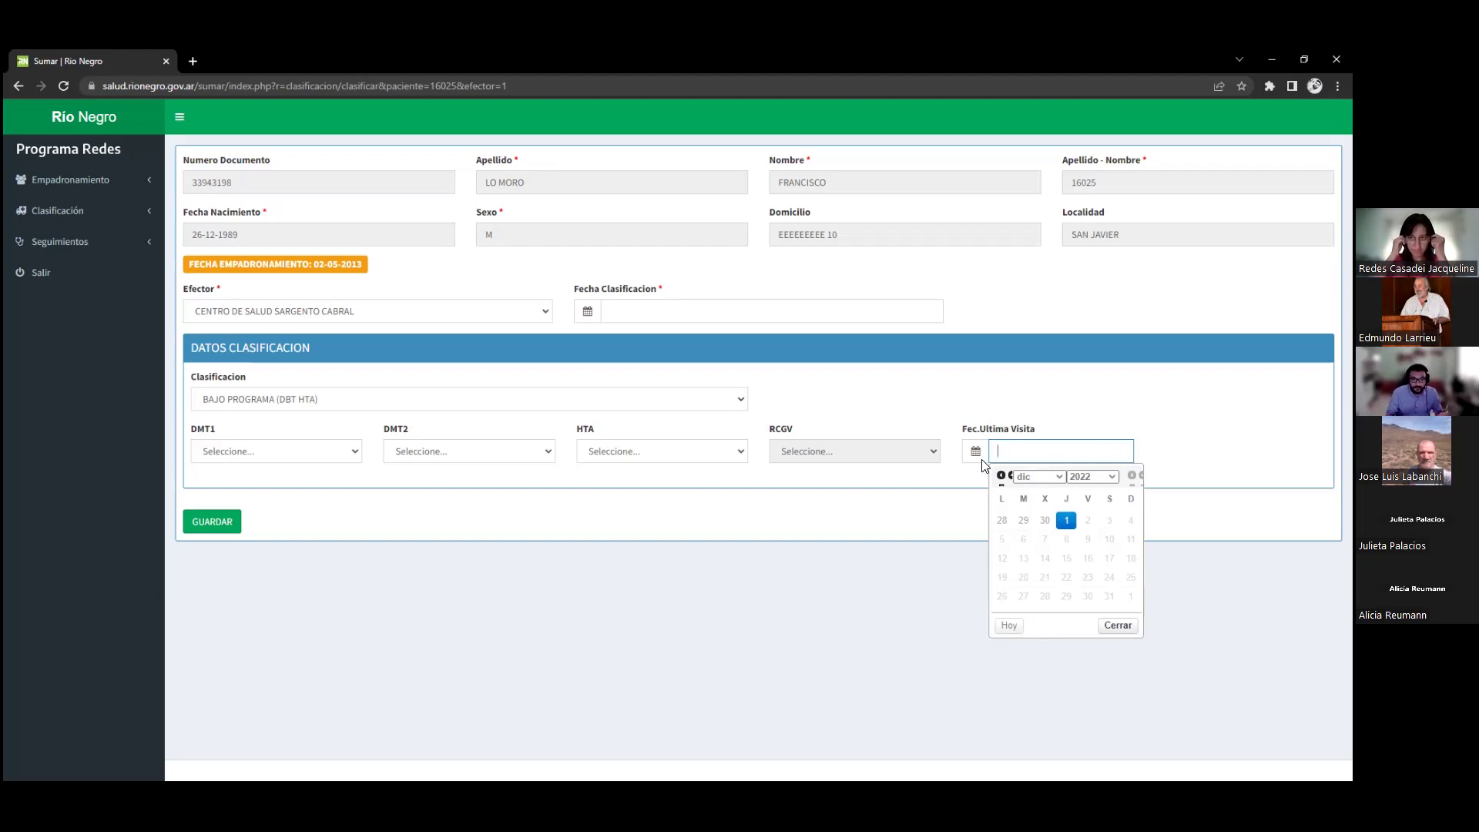
{"action": "left_click", "coordinate": [756, 508]}
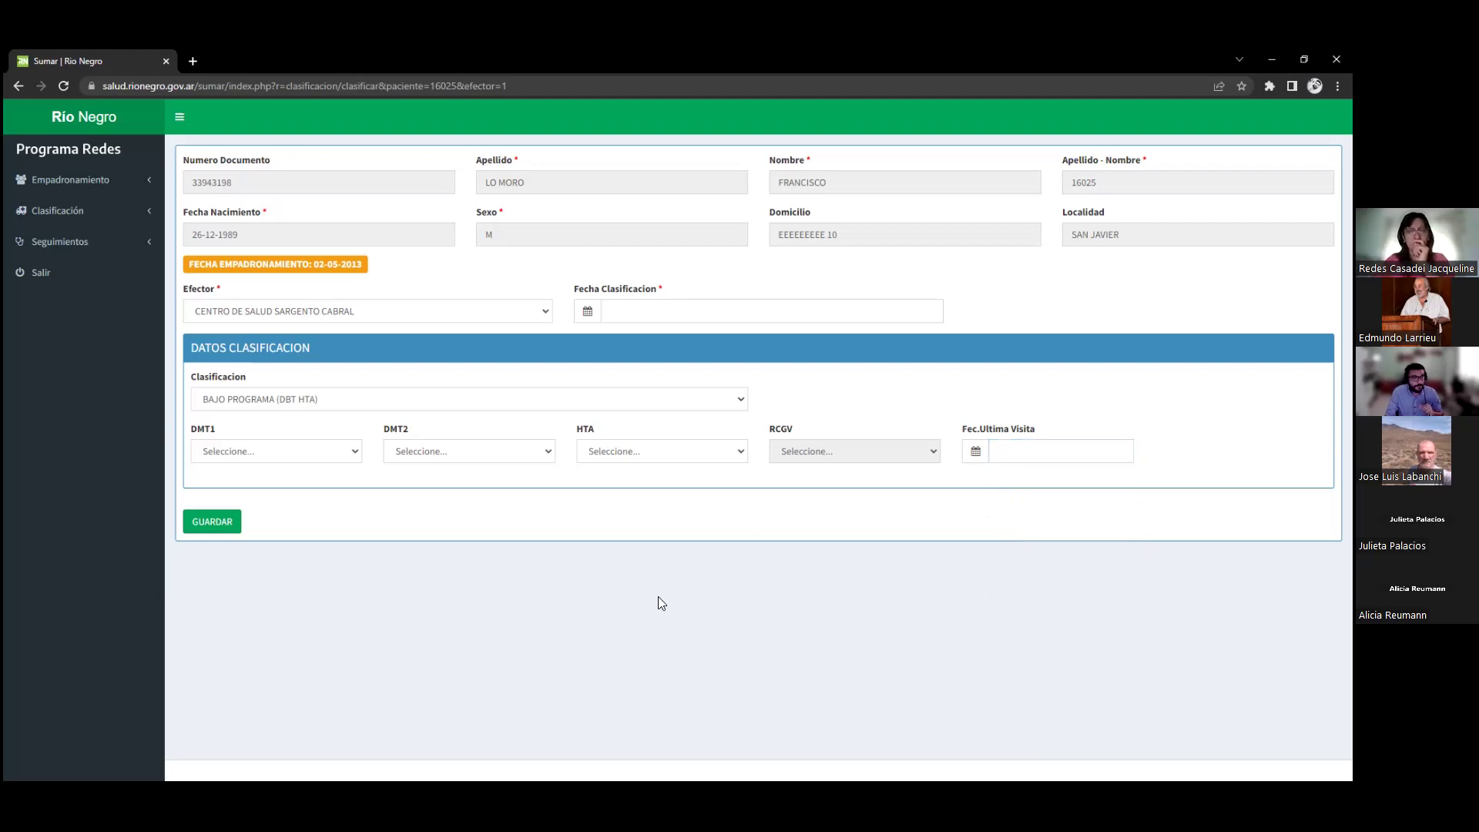
Answer NO for DMT1 and DMT2 and SI for HTA
{"action": "left_click", "coordinate": [279, 453]}
{"action": "left_click", "coordinate": [265, 484]}
{"action": "left_click", "coordinate": [409, 461]}
{"action": "left_click", "coordinate": [416, 484]}
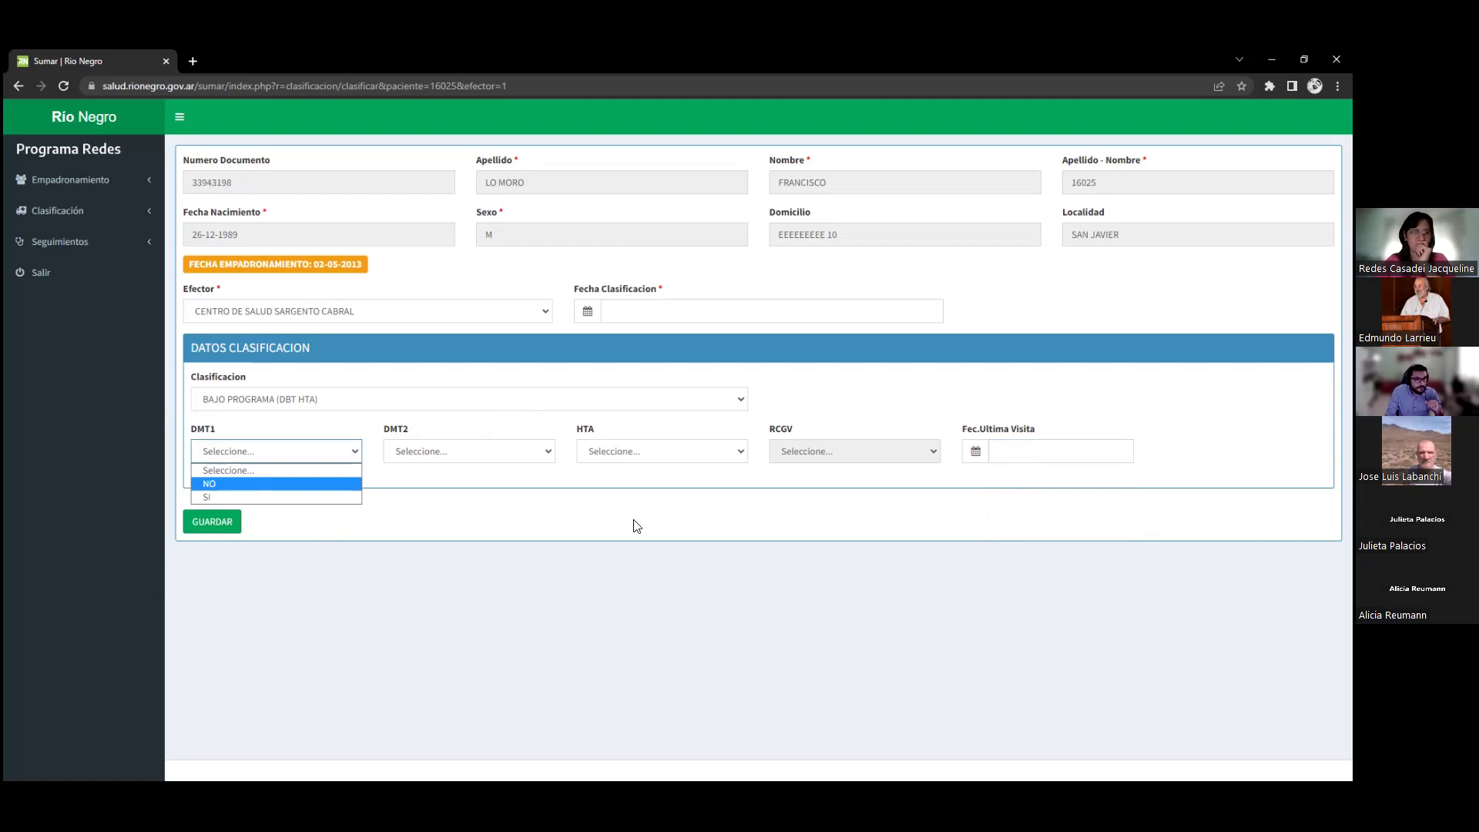
{"action": "left_click", "coordinate": [650, 450]}
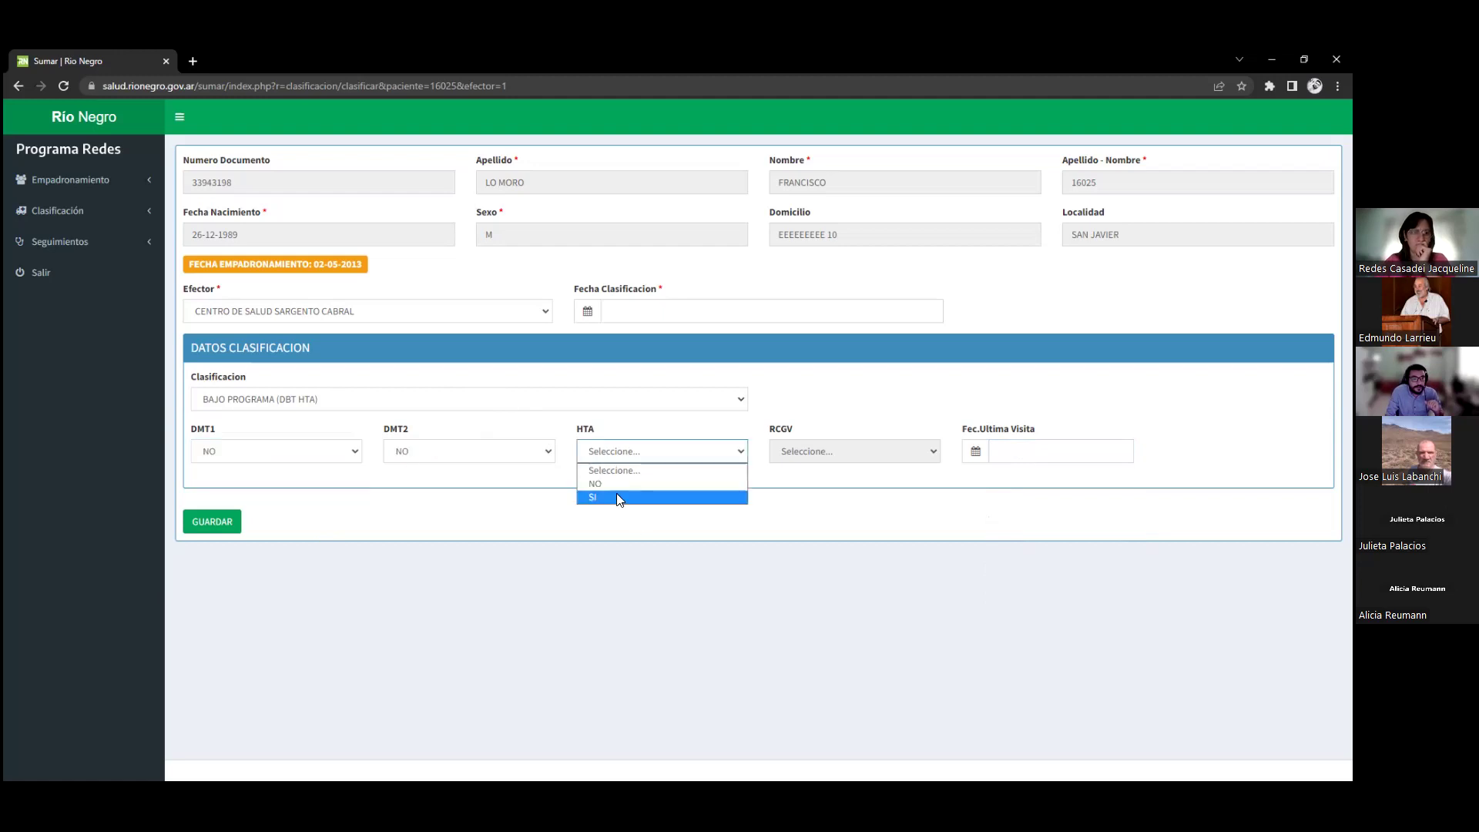
{"action": "left_click", "coordinate": [616, 497]}
Enter 01-12-2022 as the last visit date and attempt to save the classification
{"action": "left_click", "coordinate": [1018, 449]}
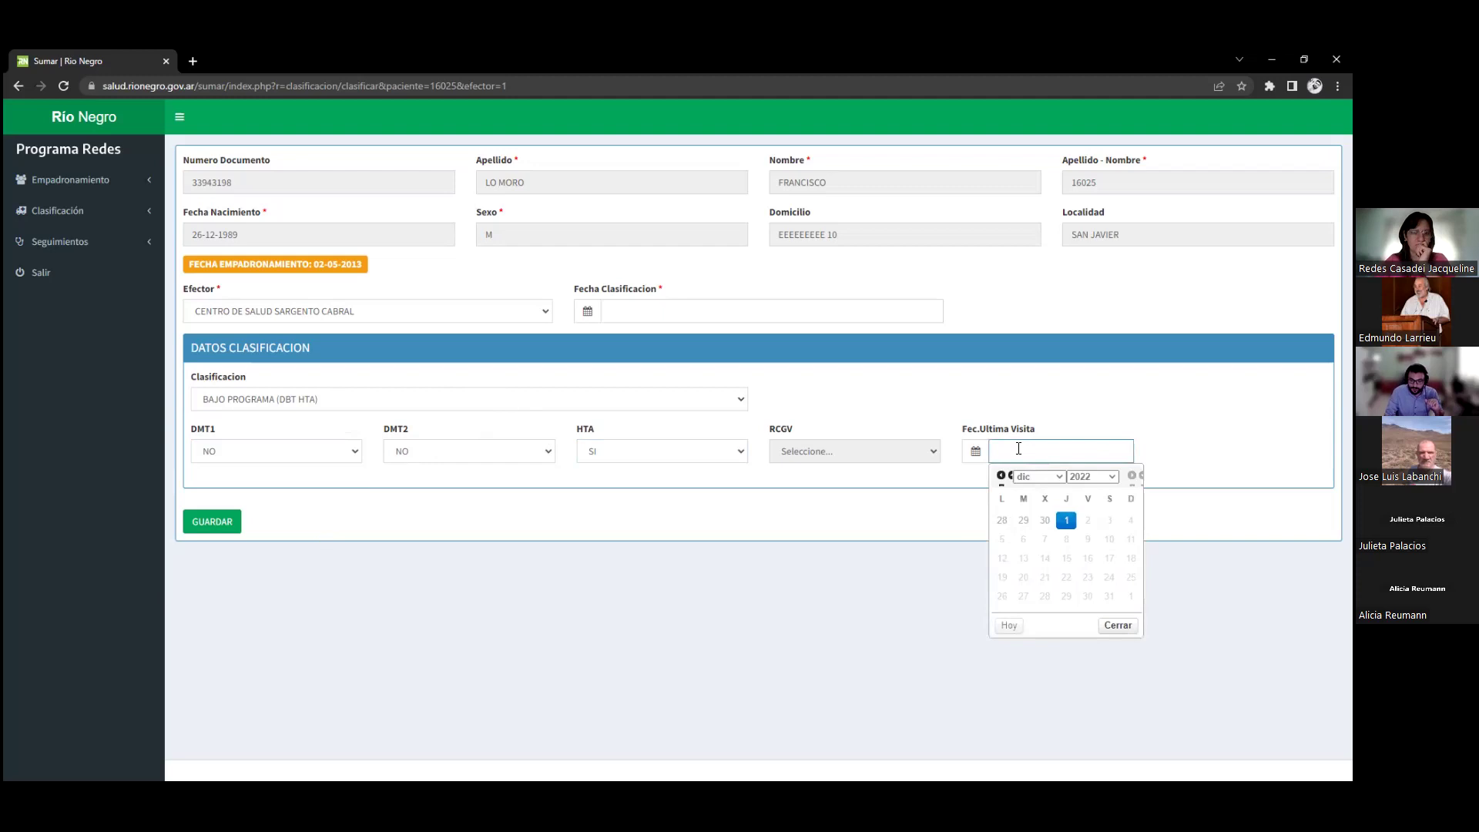
{"action": "type", "text": "01-12-2022"}
{"action": "left_click", "coordinate": [751, 515]}
{"action": "left_click", "coordinate": [223, 529]}
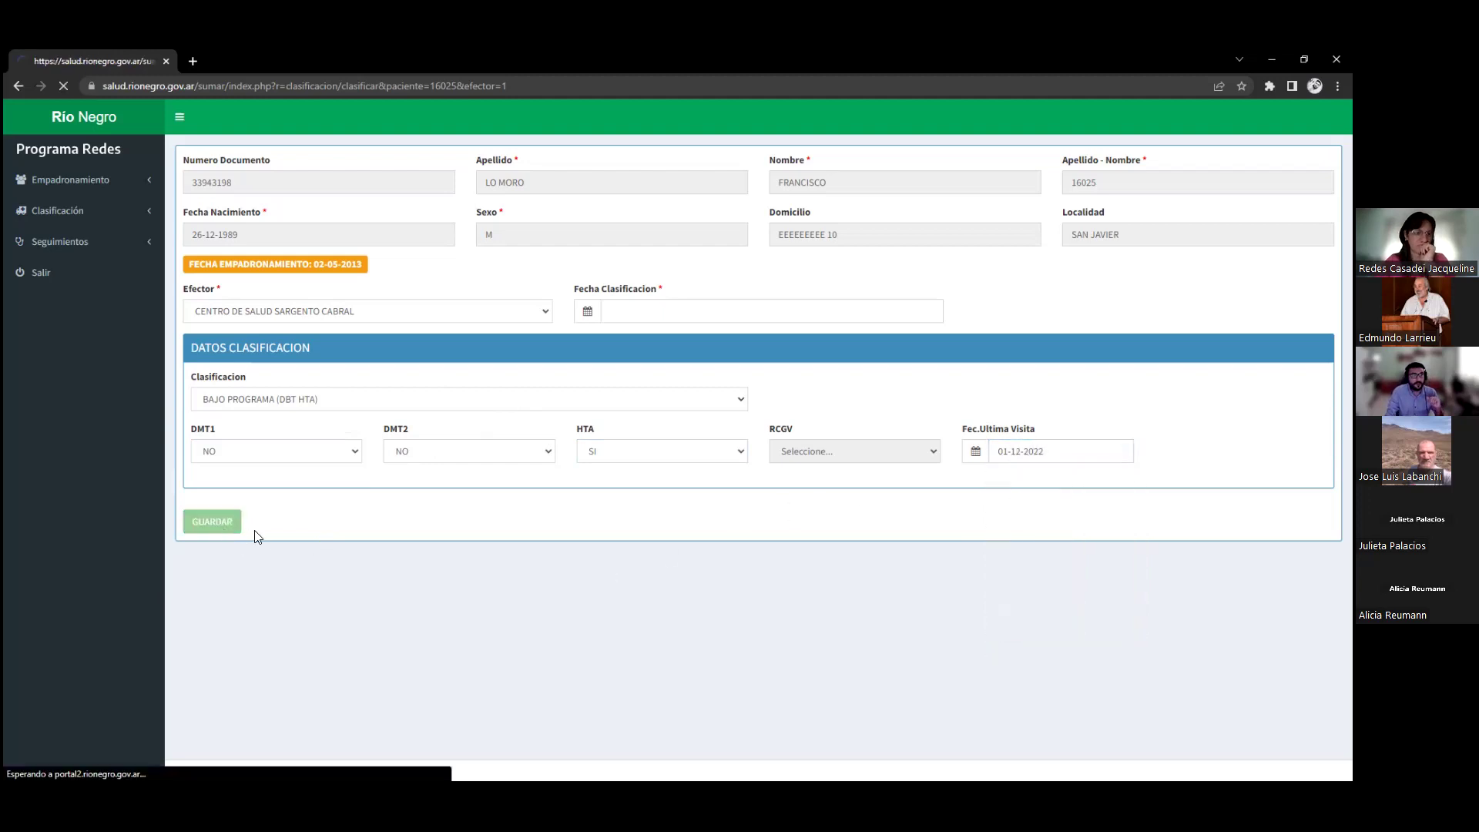
{"action": "left_click", "coordinate": [644, 389]}
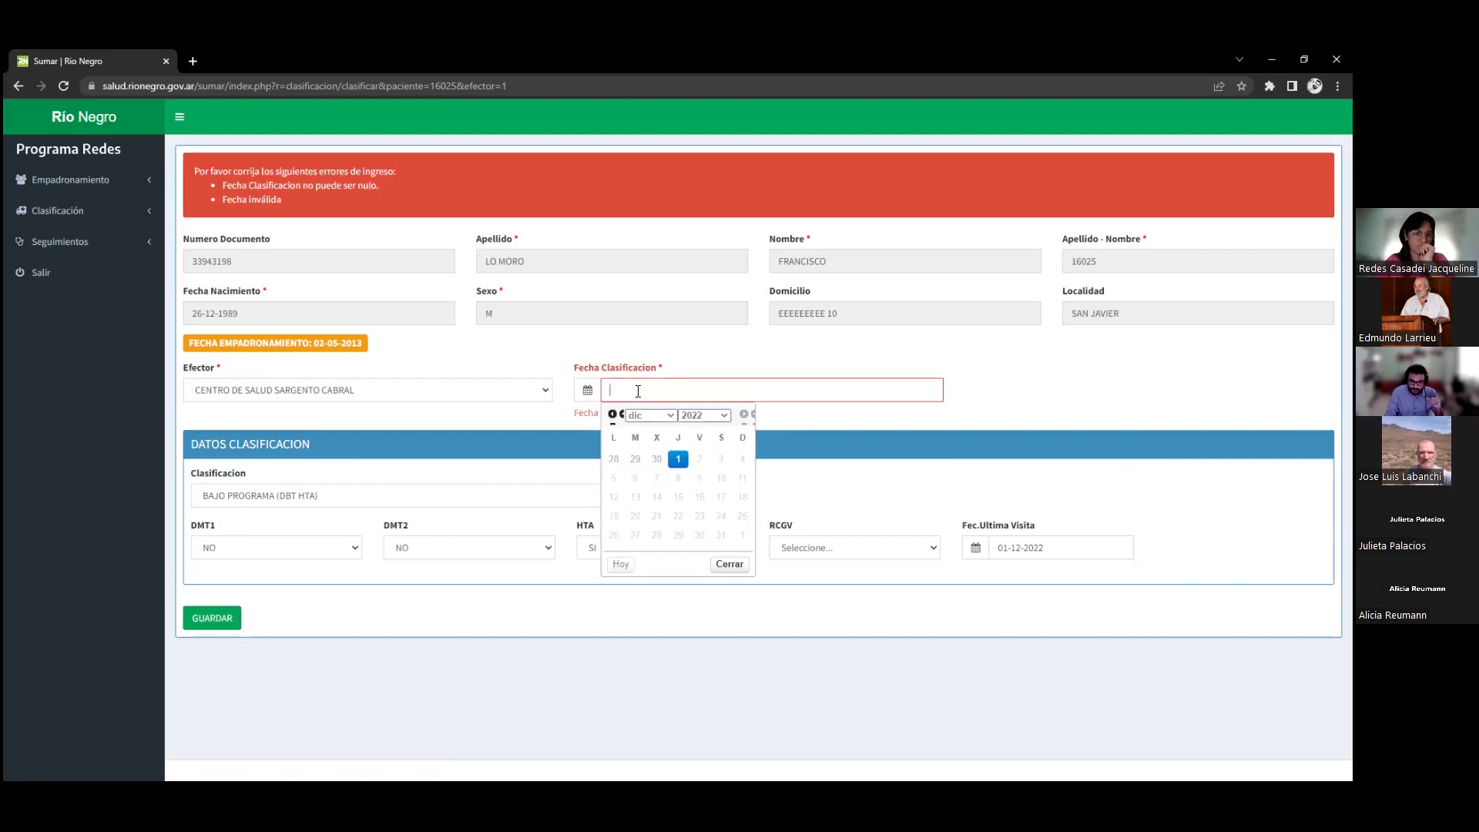
Enter 02-09-2022 as Fecha Clasificacion and save the classification again
{"action": "type", "text": "02"}
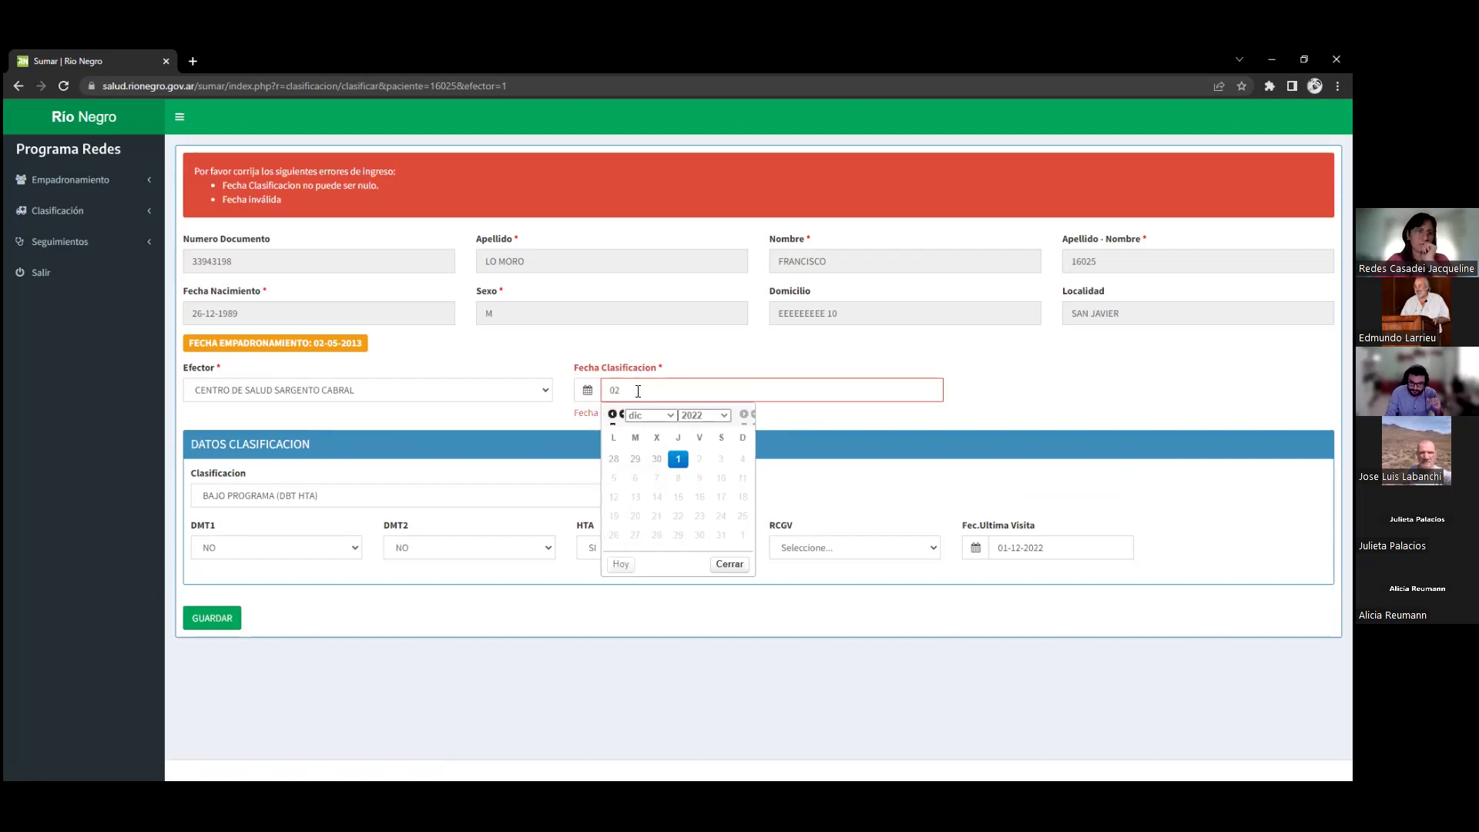
{"action": "type", "text": "-09-2022"}
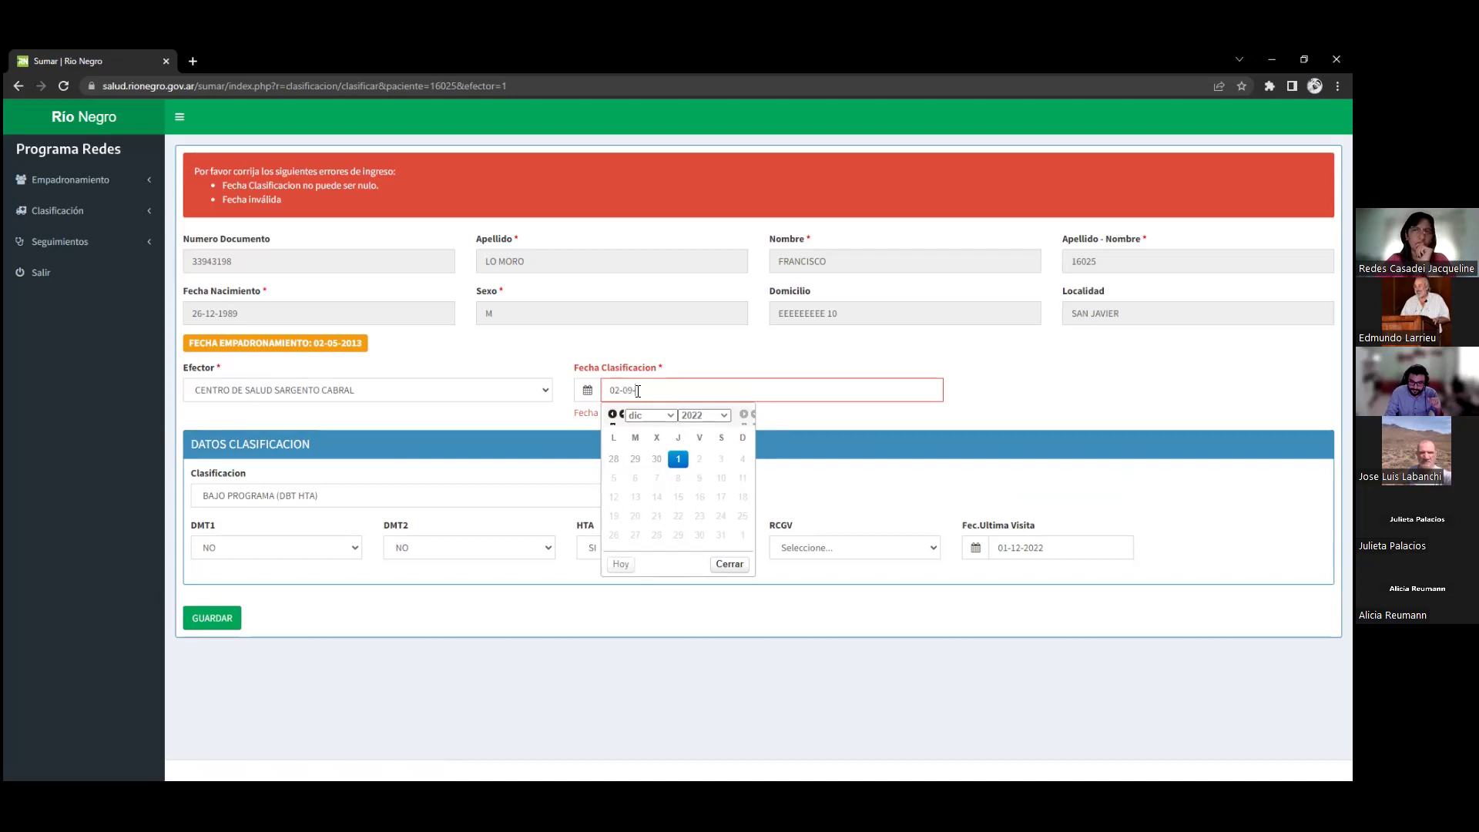
{"action": "left_click", "coordinate": [551, 601]}
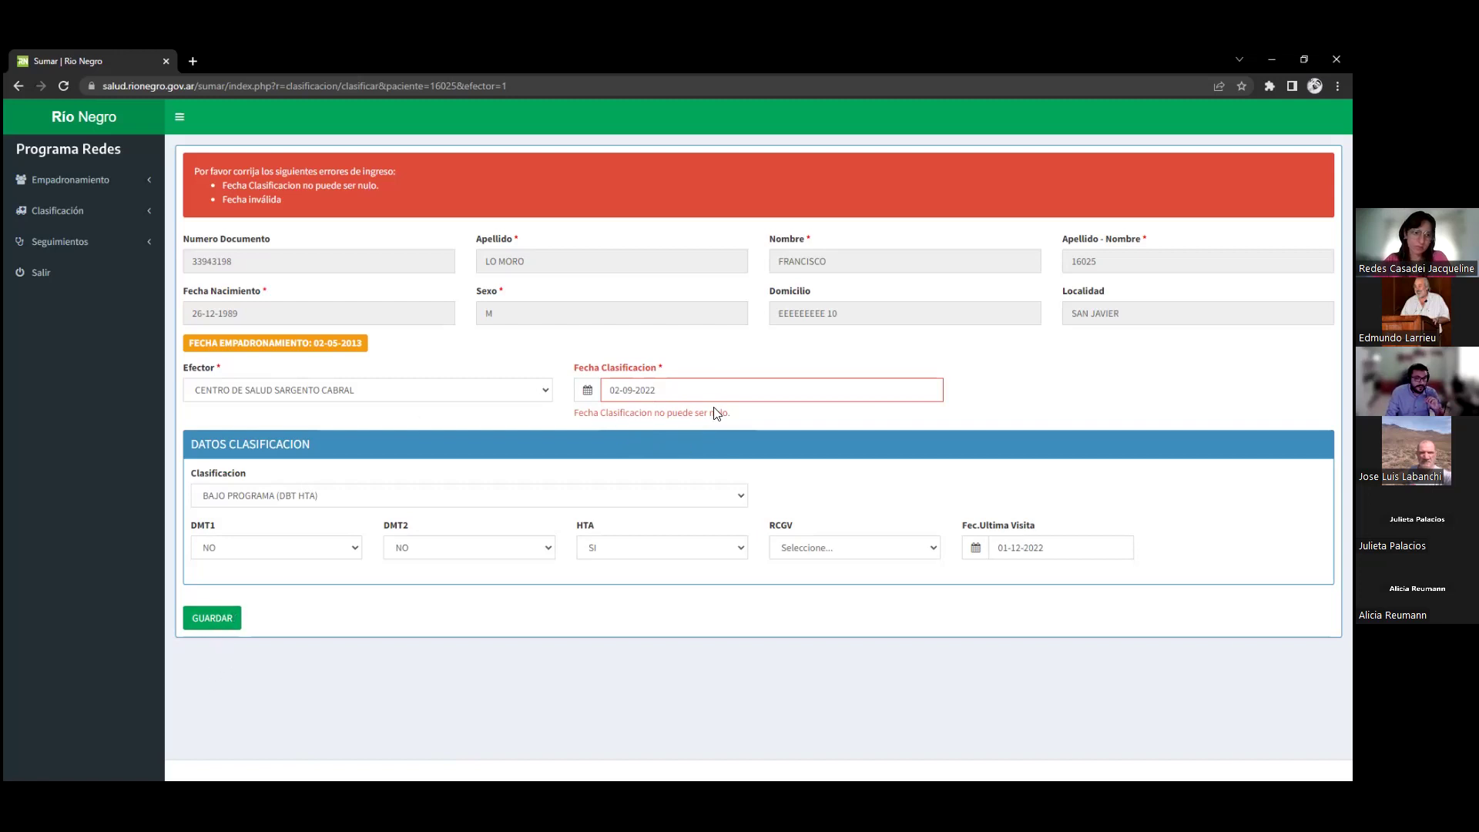
{"action": "left_click", "coordinate": [210, 621]}
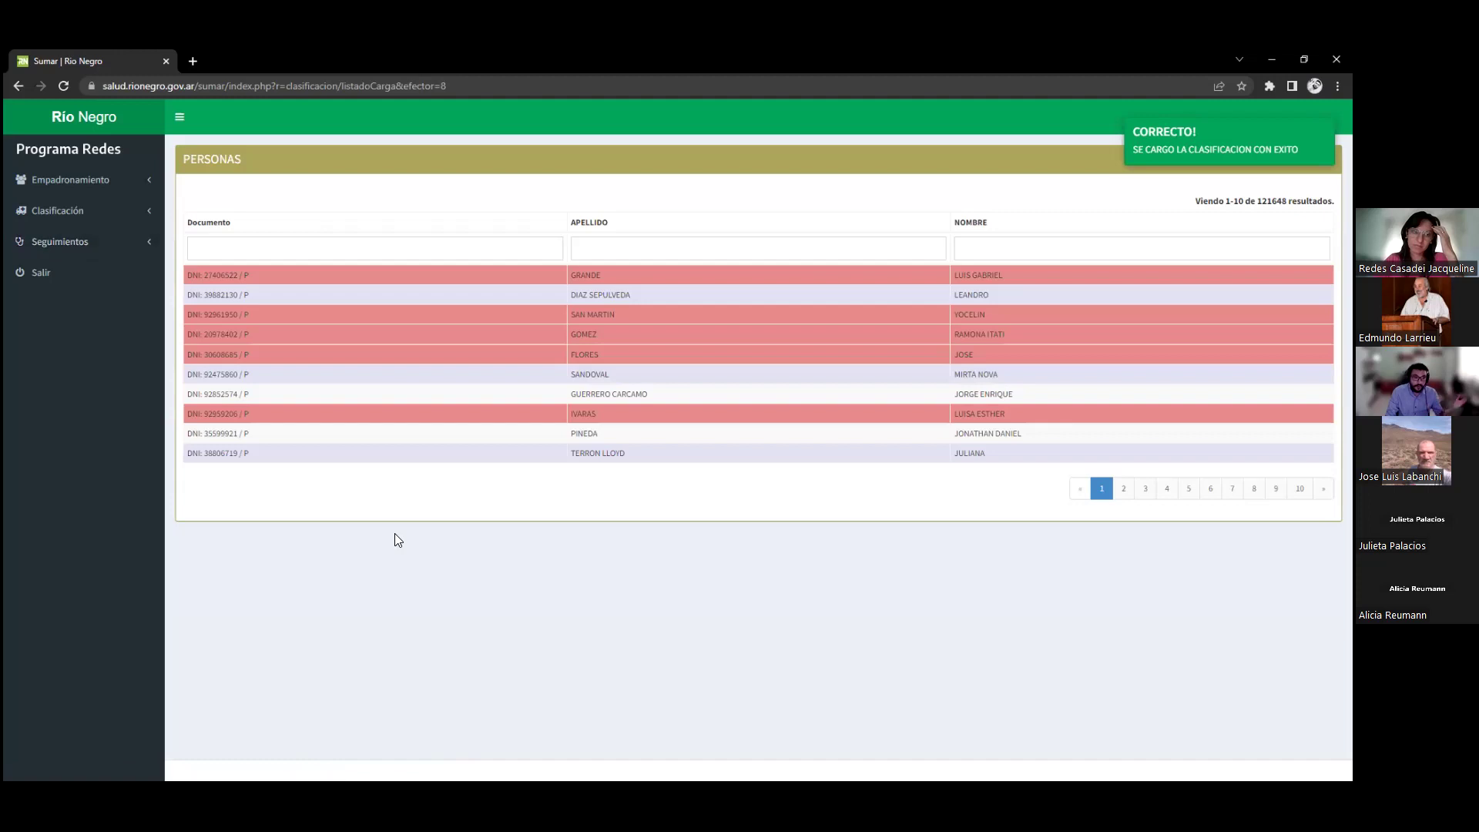
Open Seguimientos > Cargar Seguimiento to list the 33170 patients with their last follow-up dates
{"action": "left_click", "coordinate": [83, 244]}
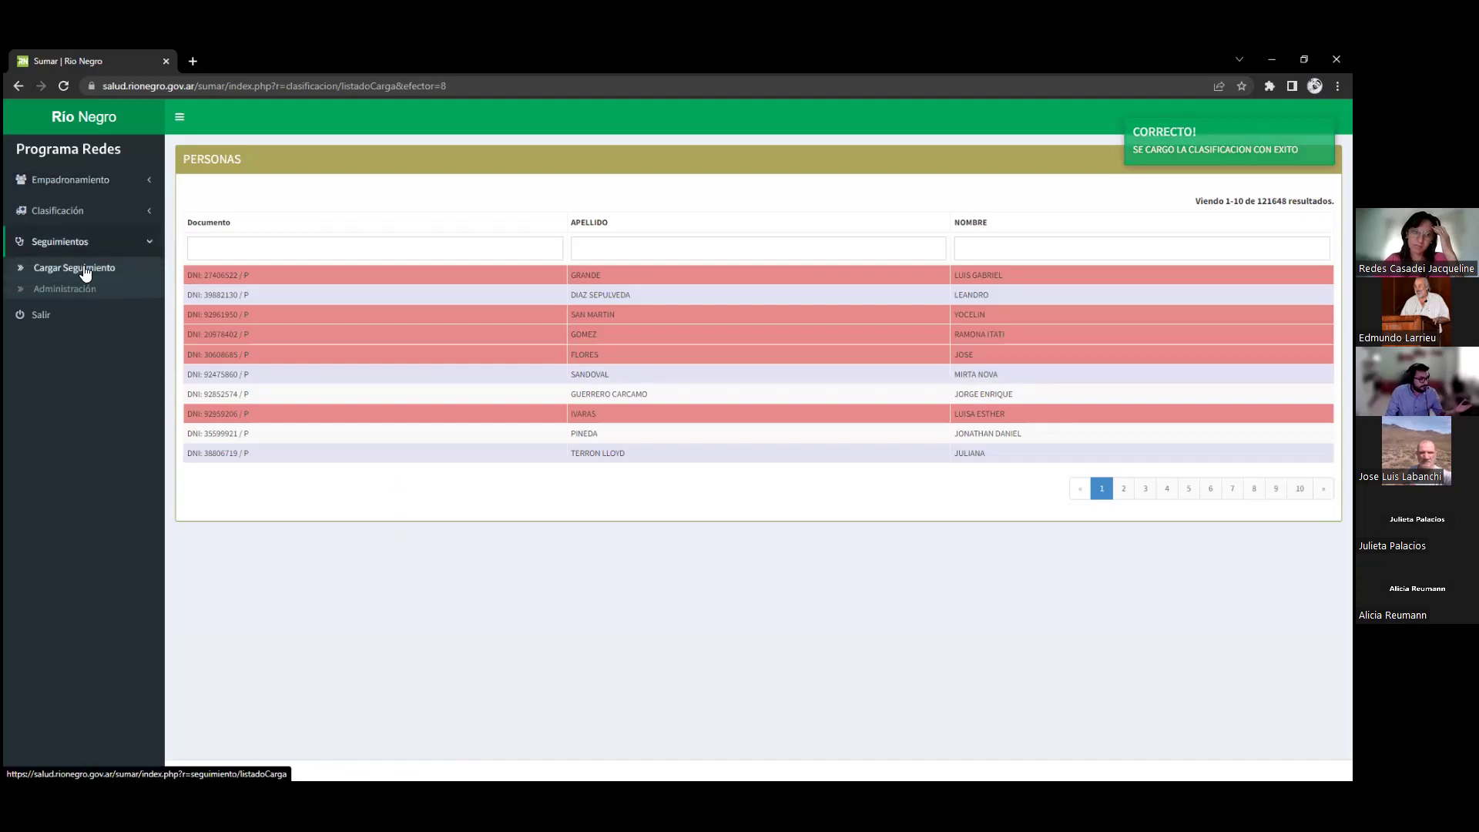
{"action": "left_click", "coordinate": [85, 269]}
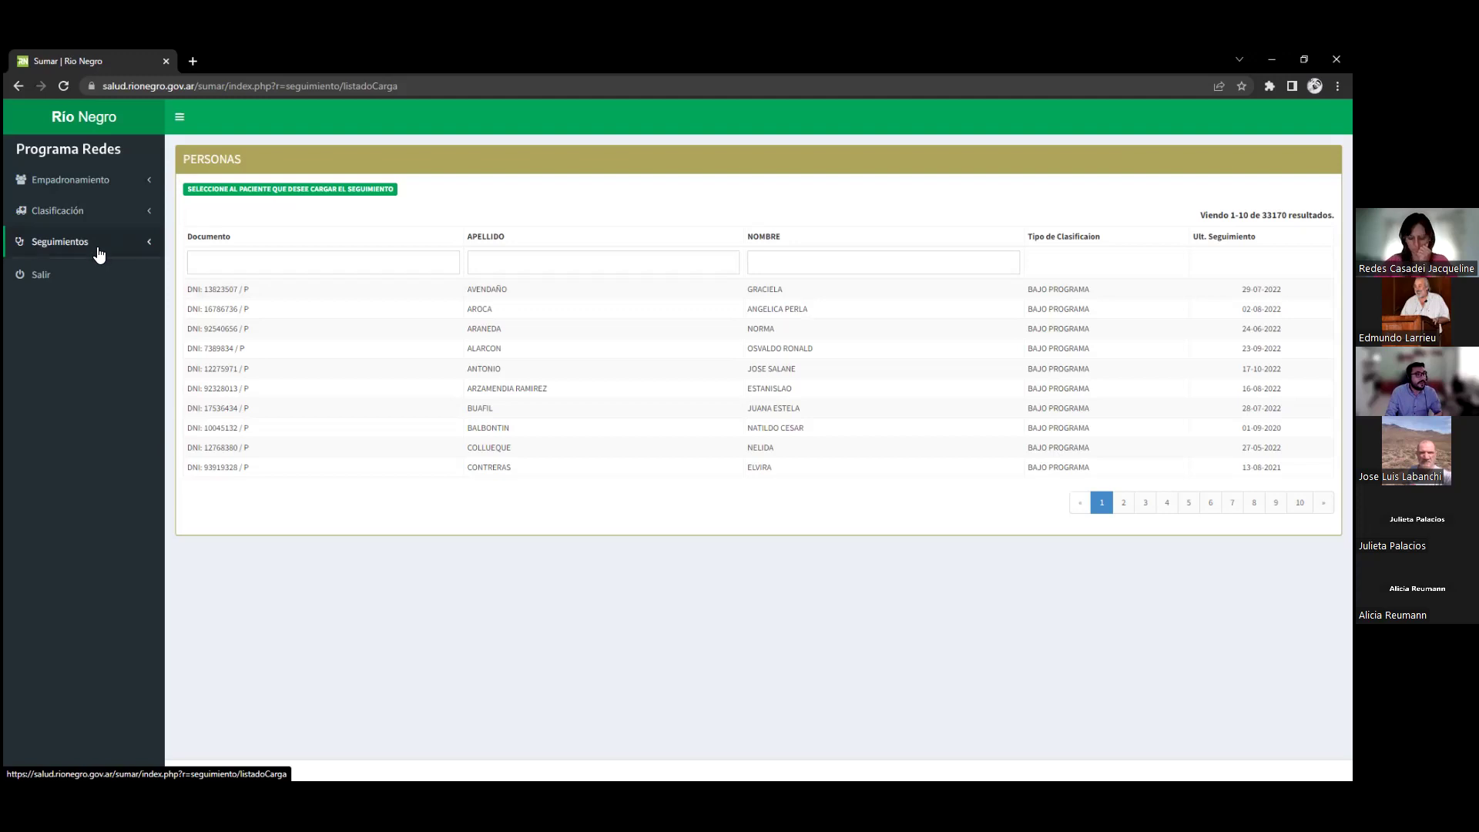
Filter the Seguimientos patient list by the patient's DNI in the Documento filter
{"action": "left_click", "coordinate": [96, 245]}
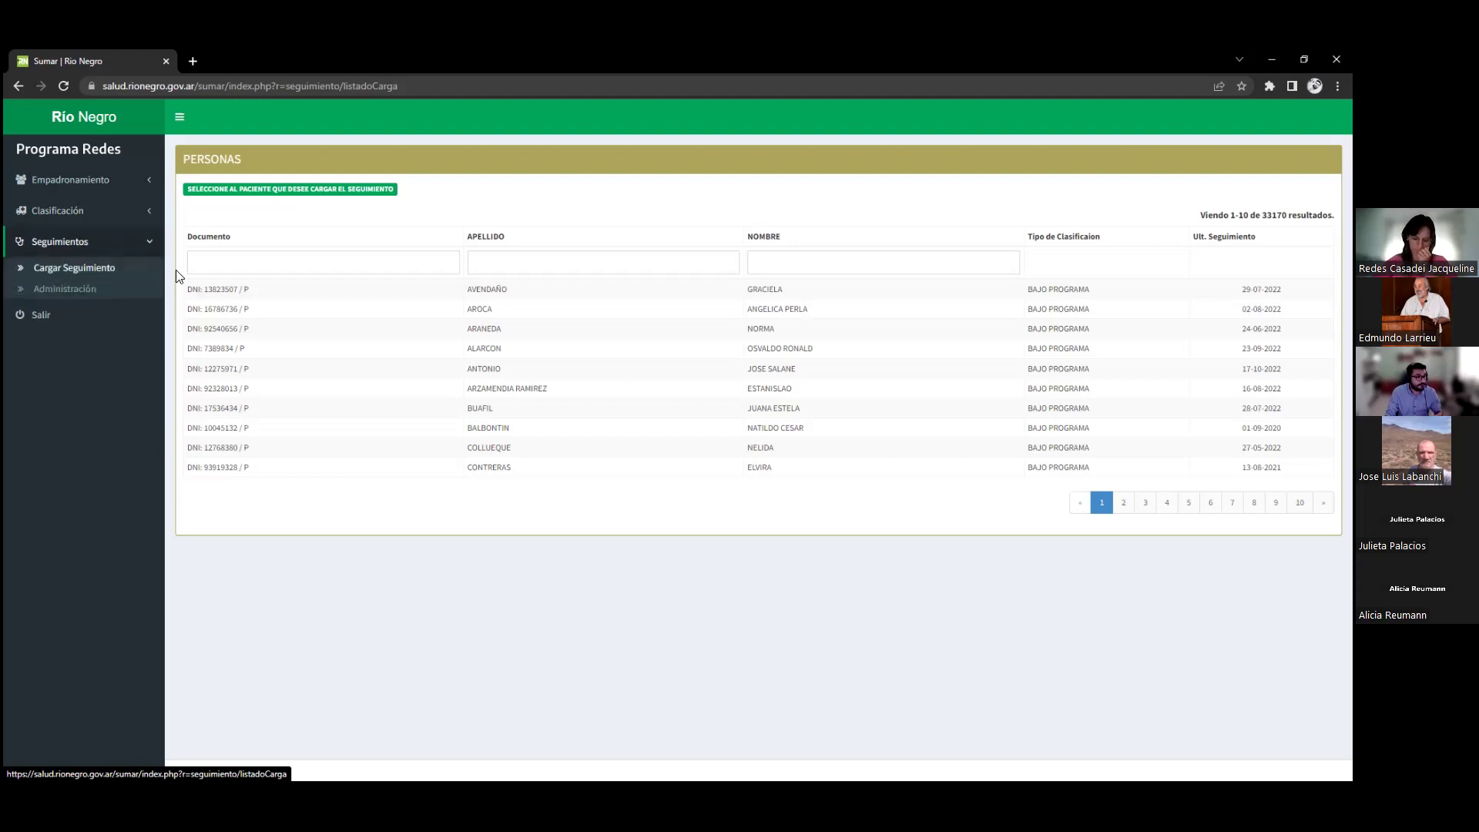
{"action": "left_click", "coordinate": [241, 265]}
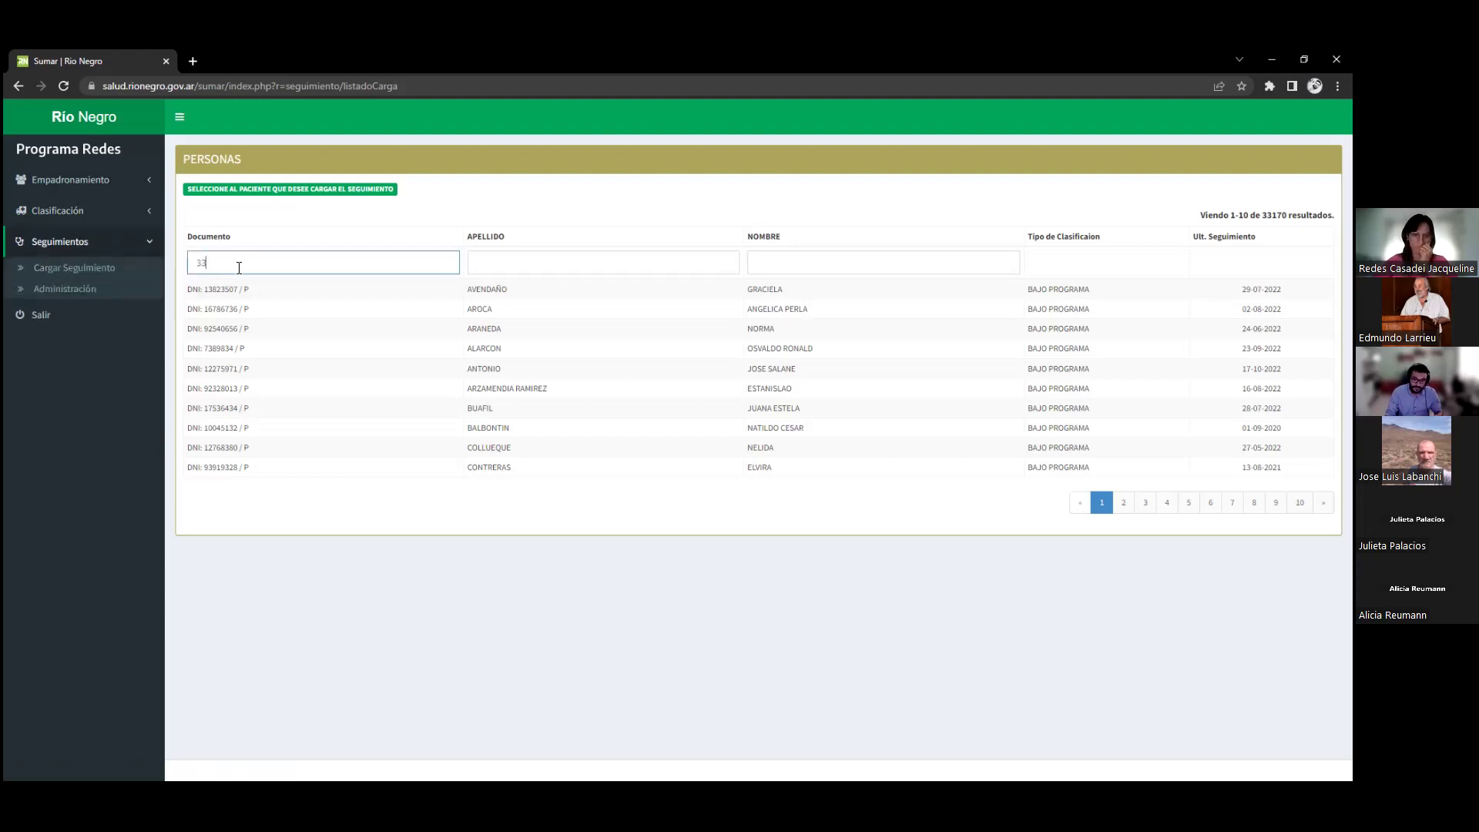
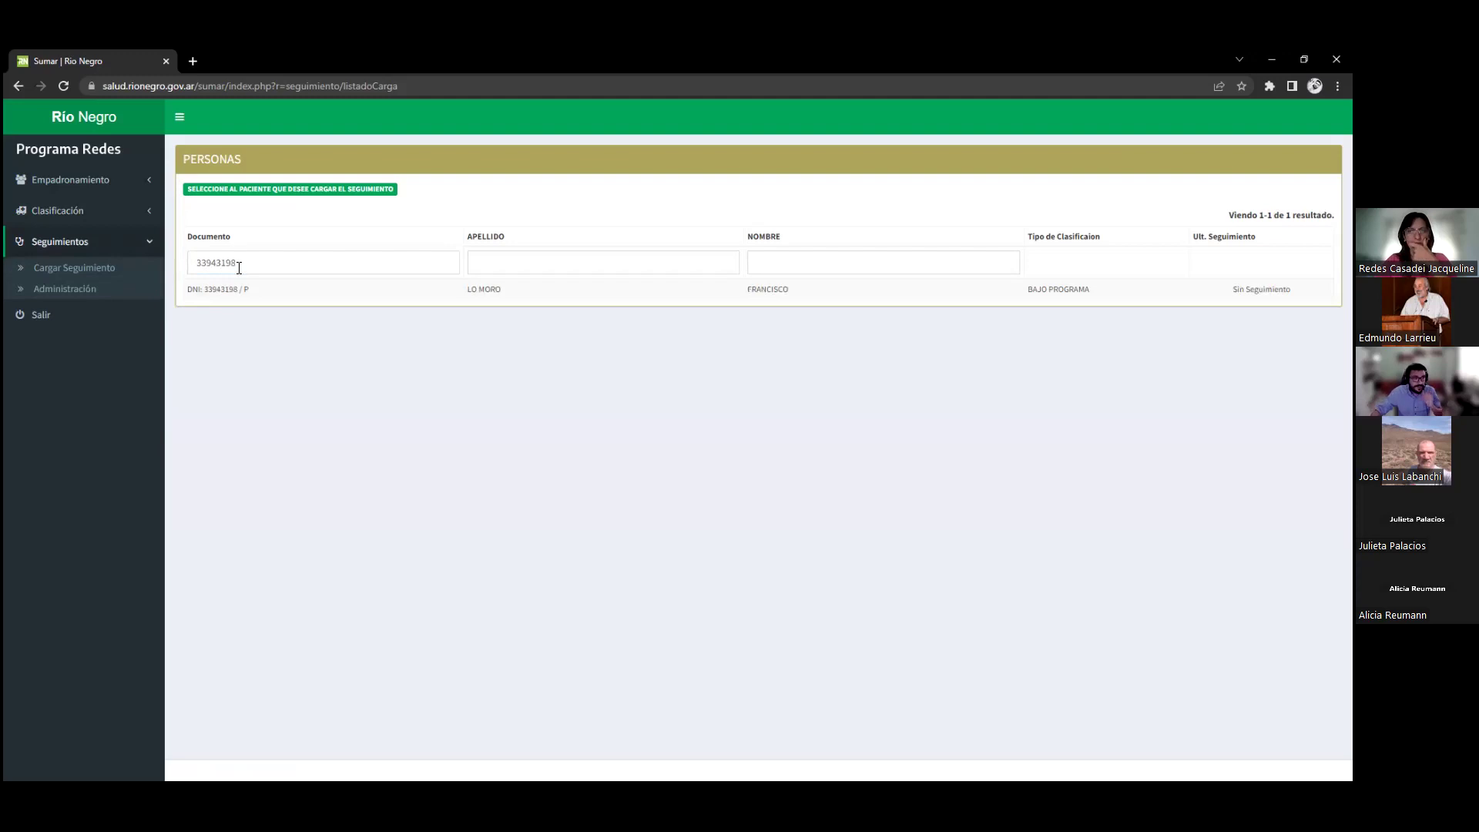
Select the found patient and confirm loading a new follow-up for them
{"action": "left_click", "coordinate": [495, 293]}
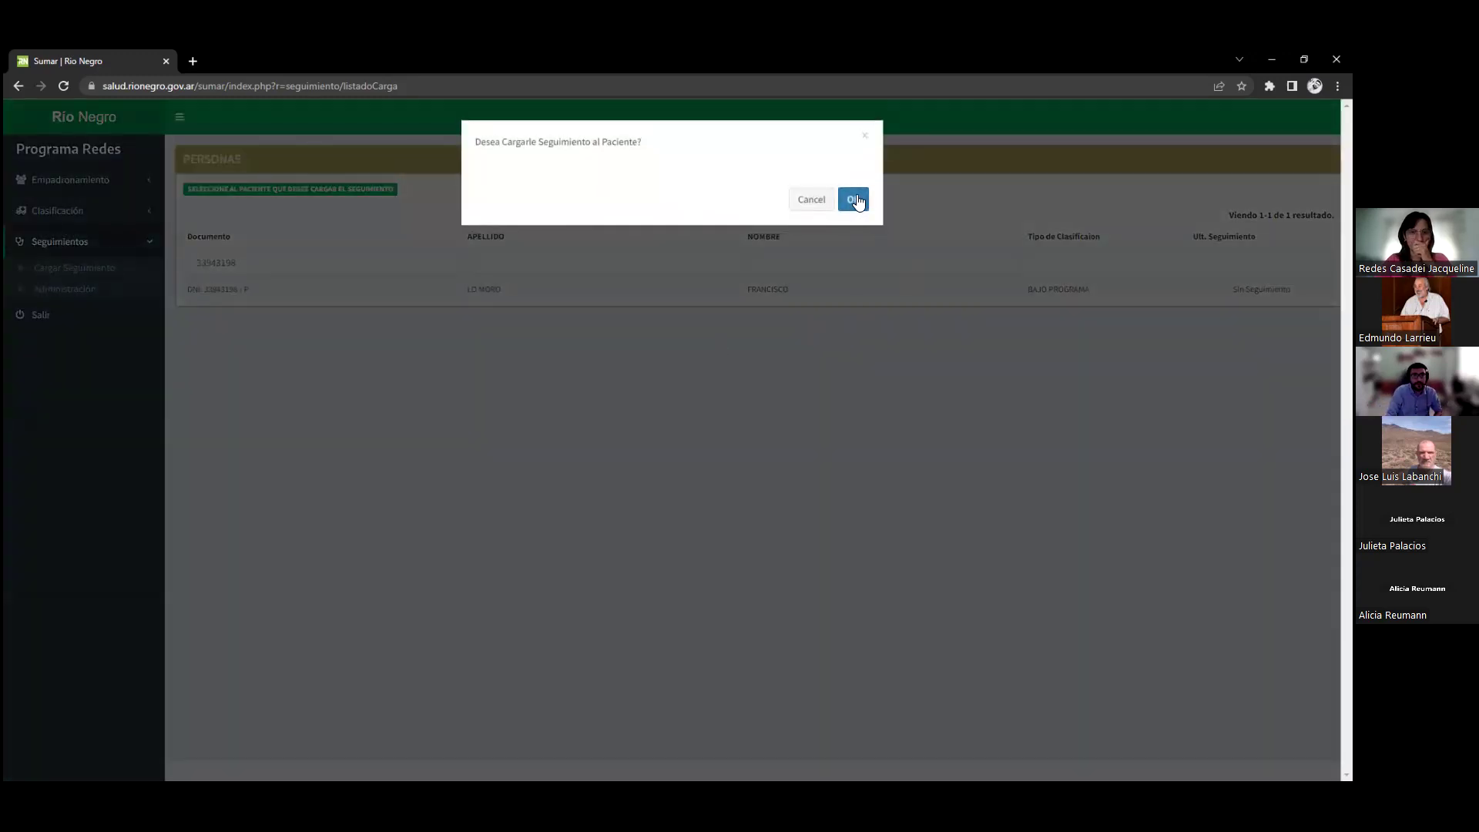
{"action": "left_click", "coordinate": [855, 199]}
{"action": "right_click", "coordinate": [857, 198]}
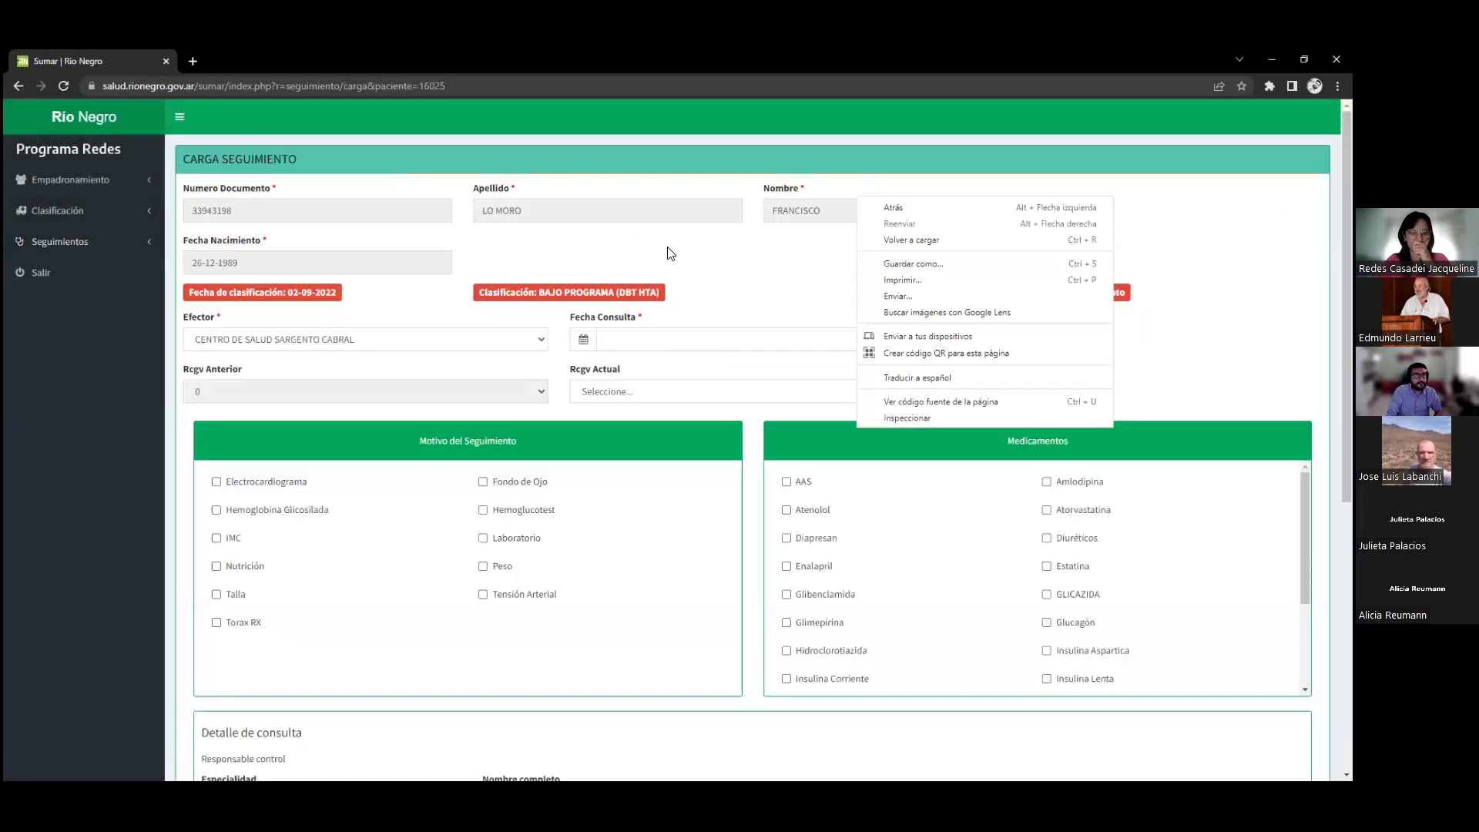
{"action": "left_click", "coordinate": [671, 254]}
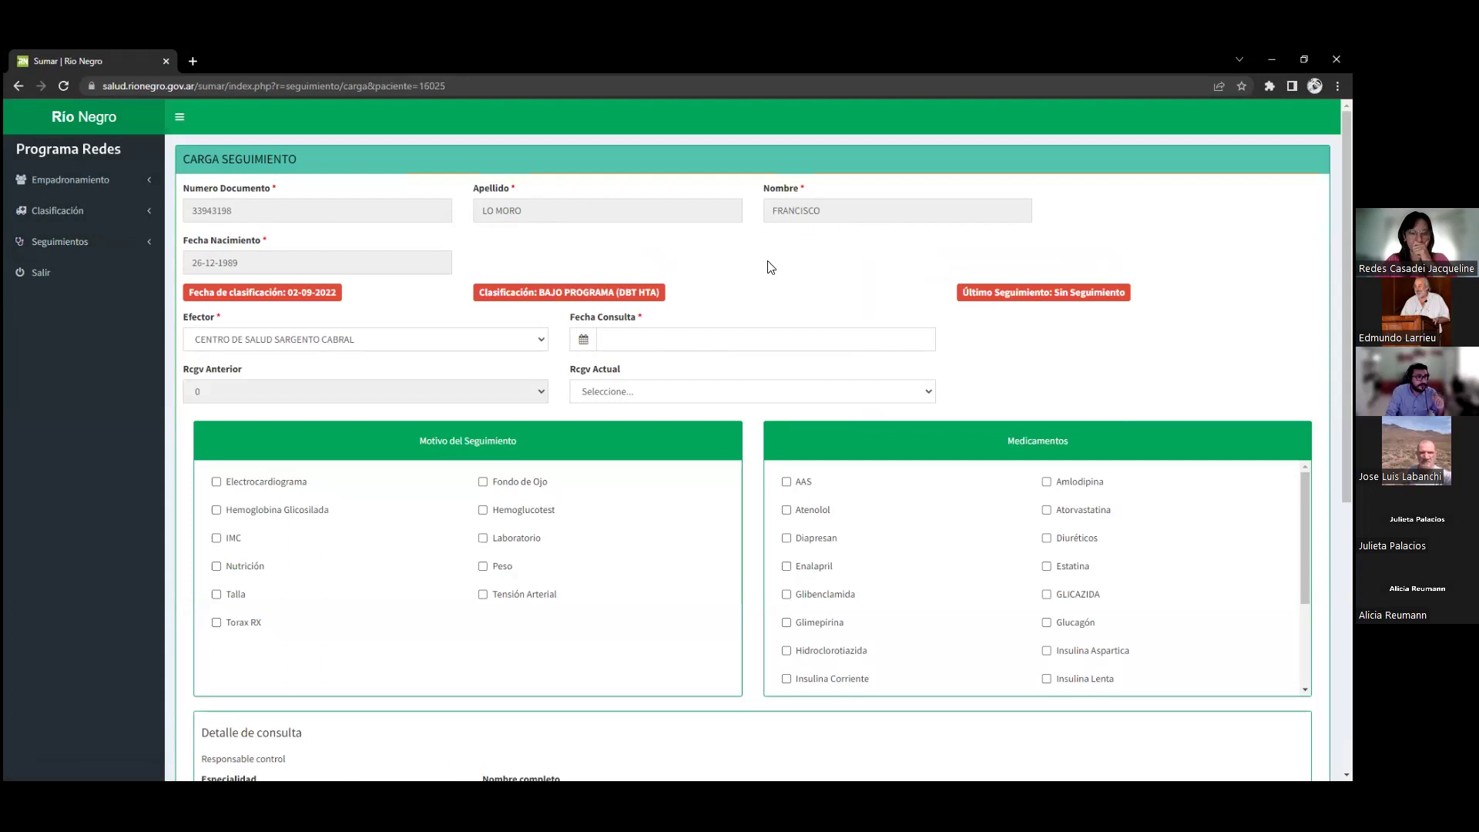
{"action": "left_click_drag", "start_coordinate": [290, 293], "coordinate": [339, 301]}
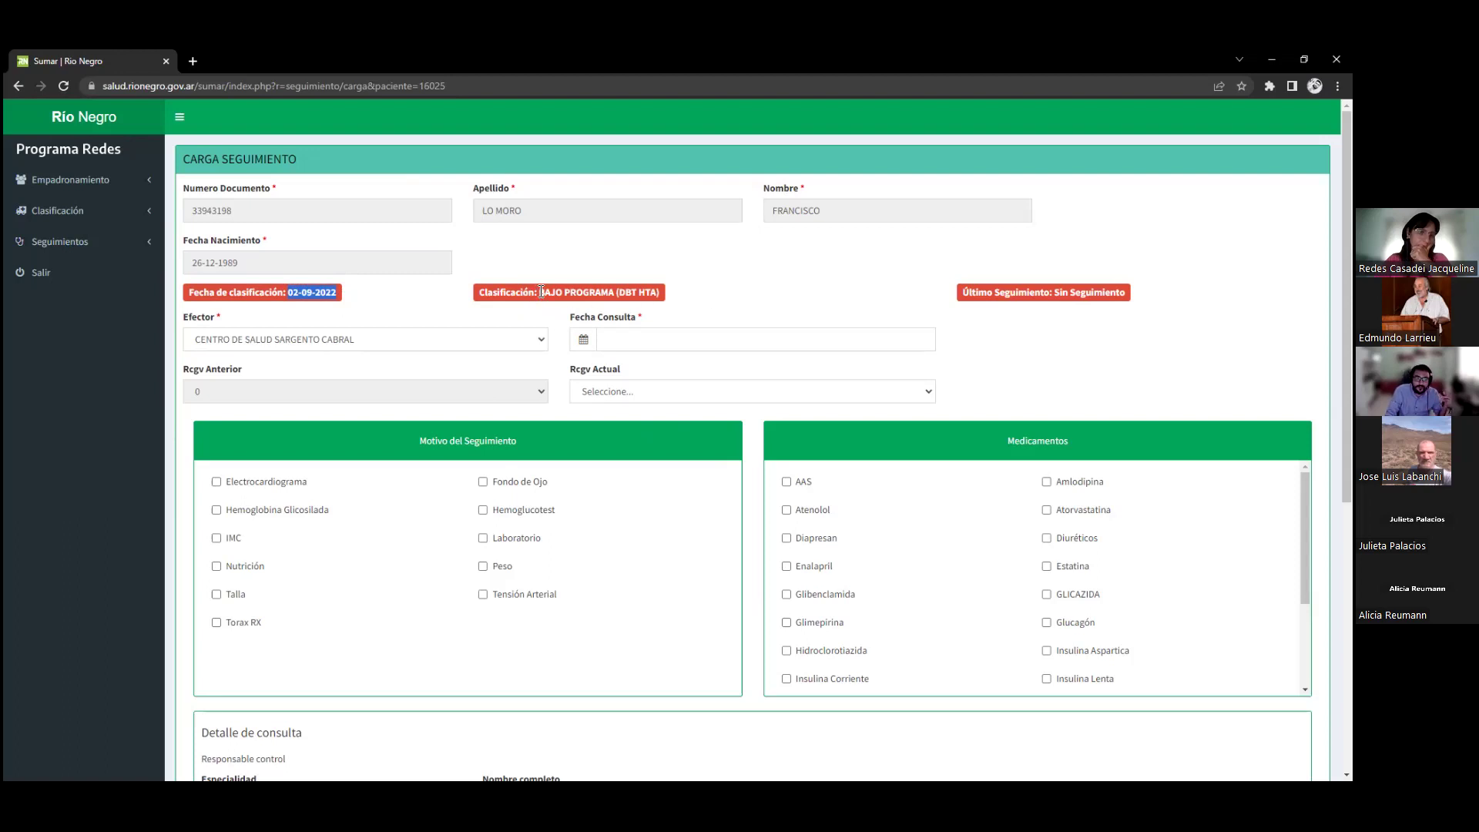
{"action": "left_click_drag", "start_coordinate": [541, 292], "coordinate": [724, 316]}
{"action": "left_click_drag", "start_coordinate": [991, 308], "coordinate": [956, 307]}
{"action": "left_click_drag", "start_coordinate": [542, 292], "coordinate": [701, 301]}
{"action": "left_click", "coordinate": [916, 320]}
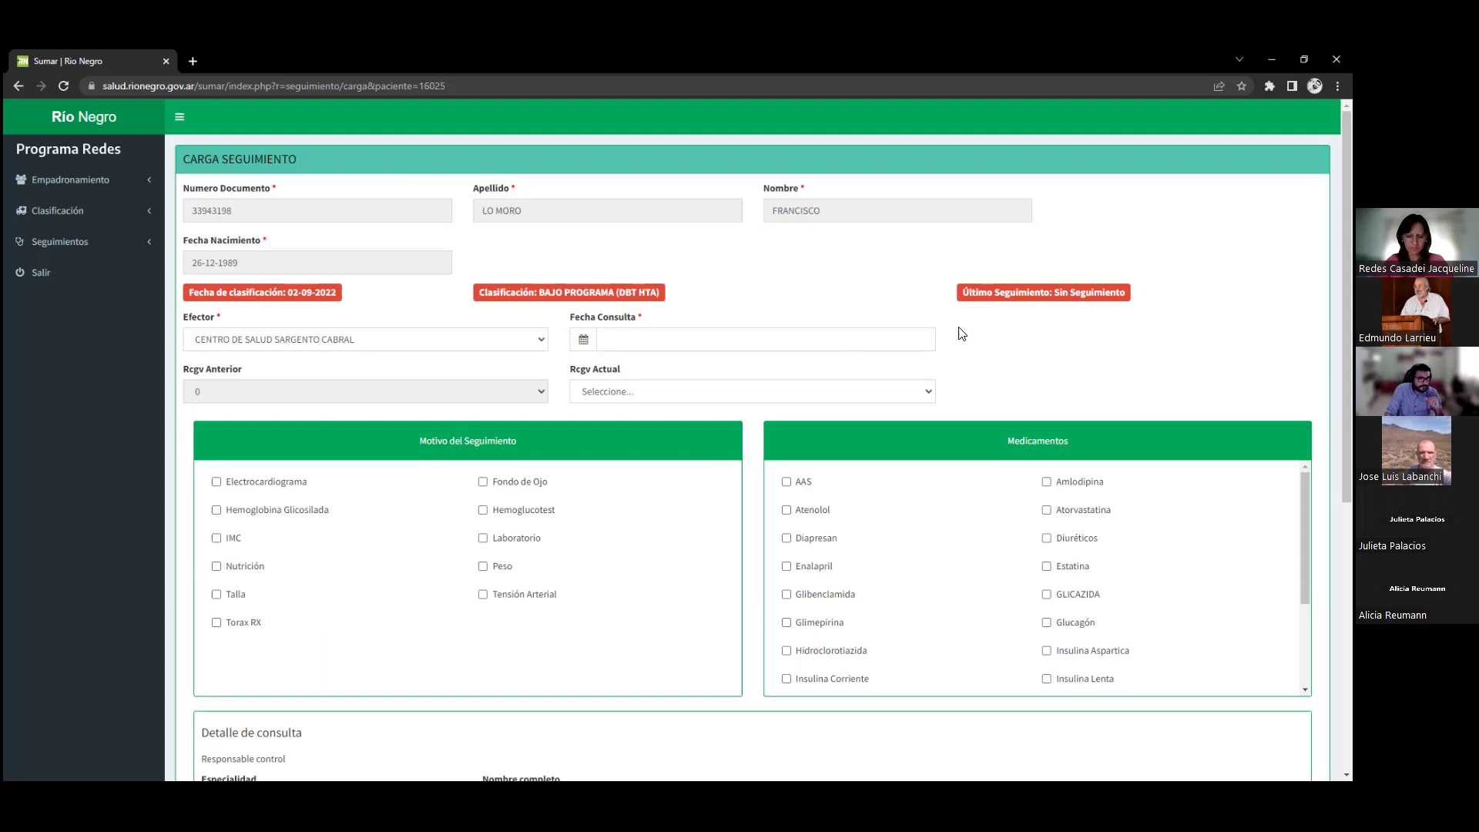
{"action": "left_click_drag", "start_coordinate": [1059, 296], "coordinate": [1115, 292]}
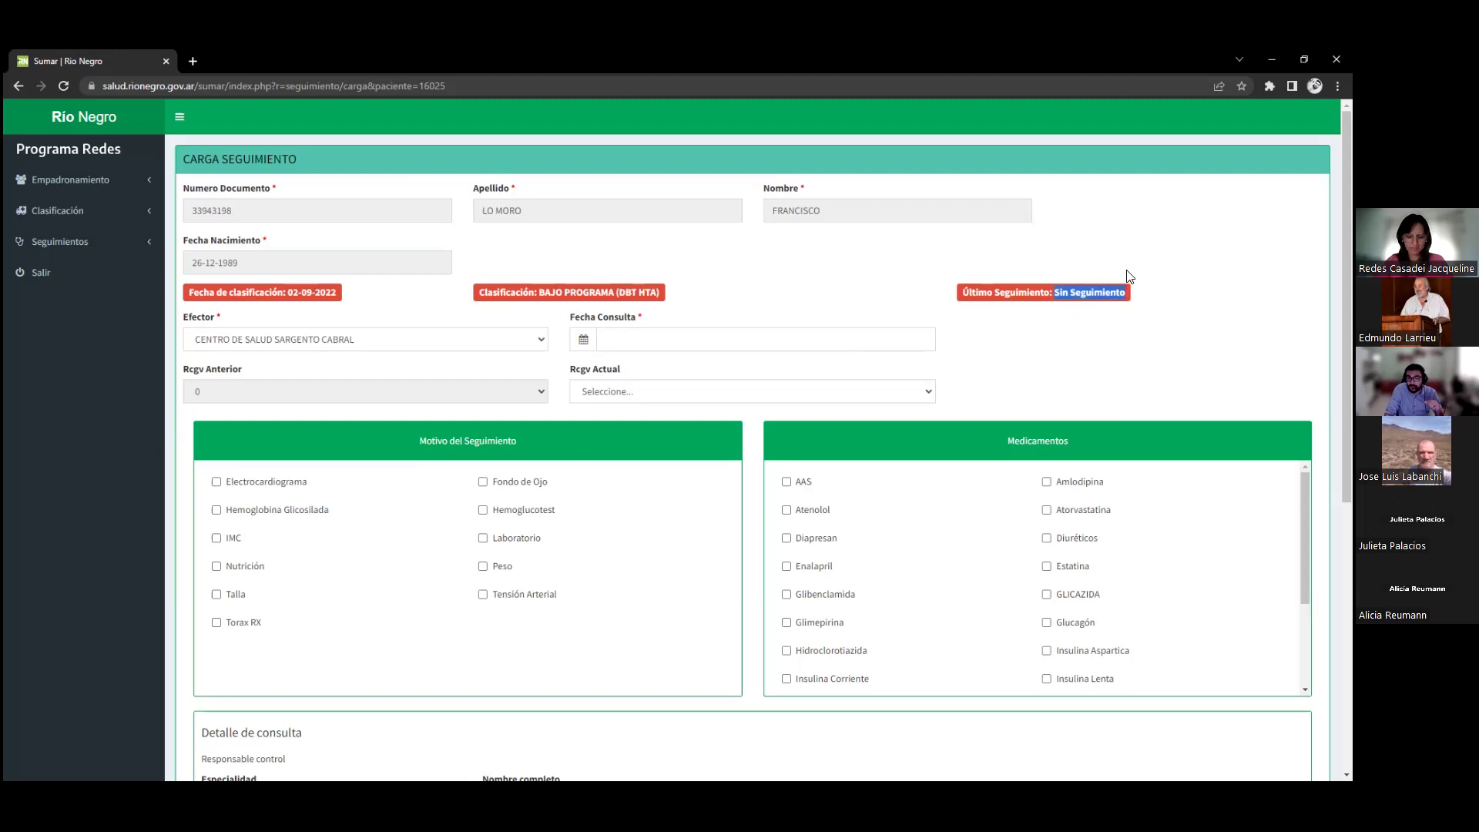
{"action": "left_click", "coordinate": [1033, 333]}
{"action": "left_click_drag", "start_coordinate": [1055, 295], "coordinate": [1127, 304]}
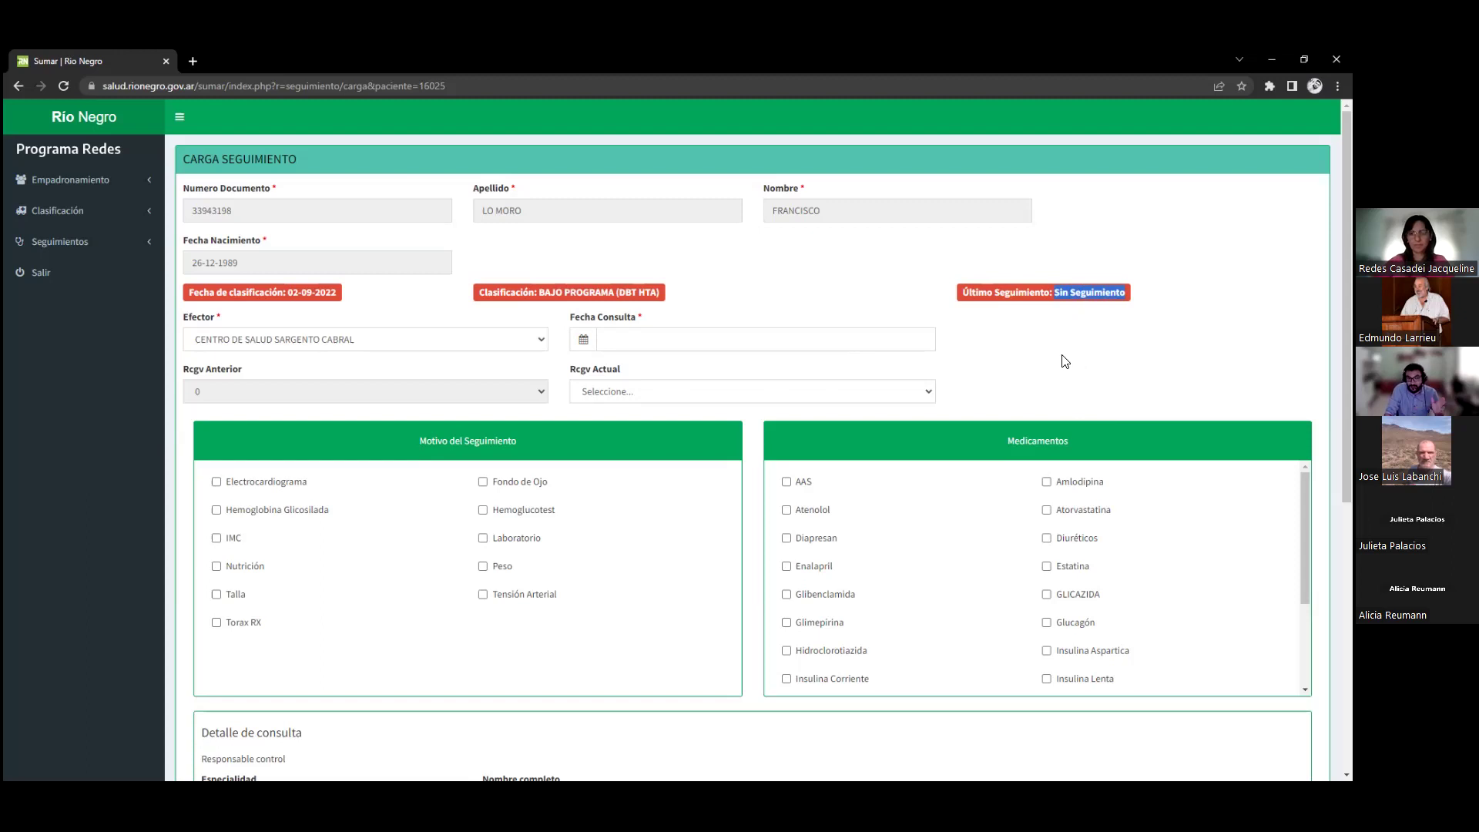
{"action": "left_click", "coordinate": [654, 368]}
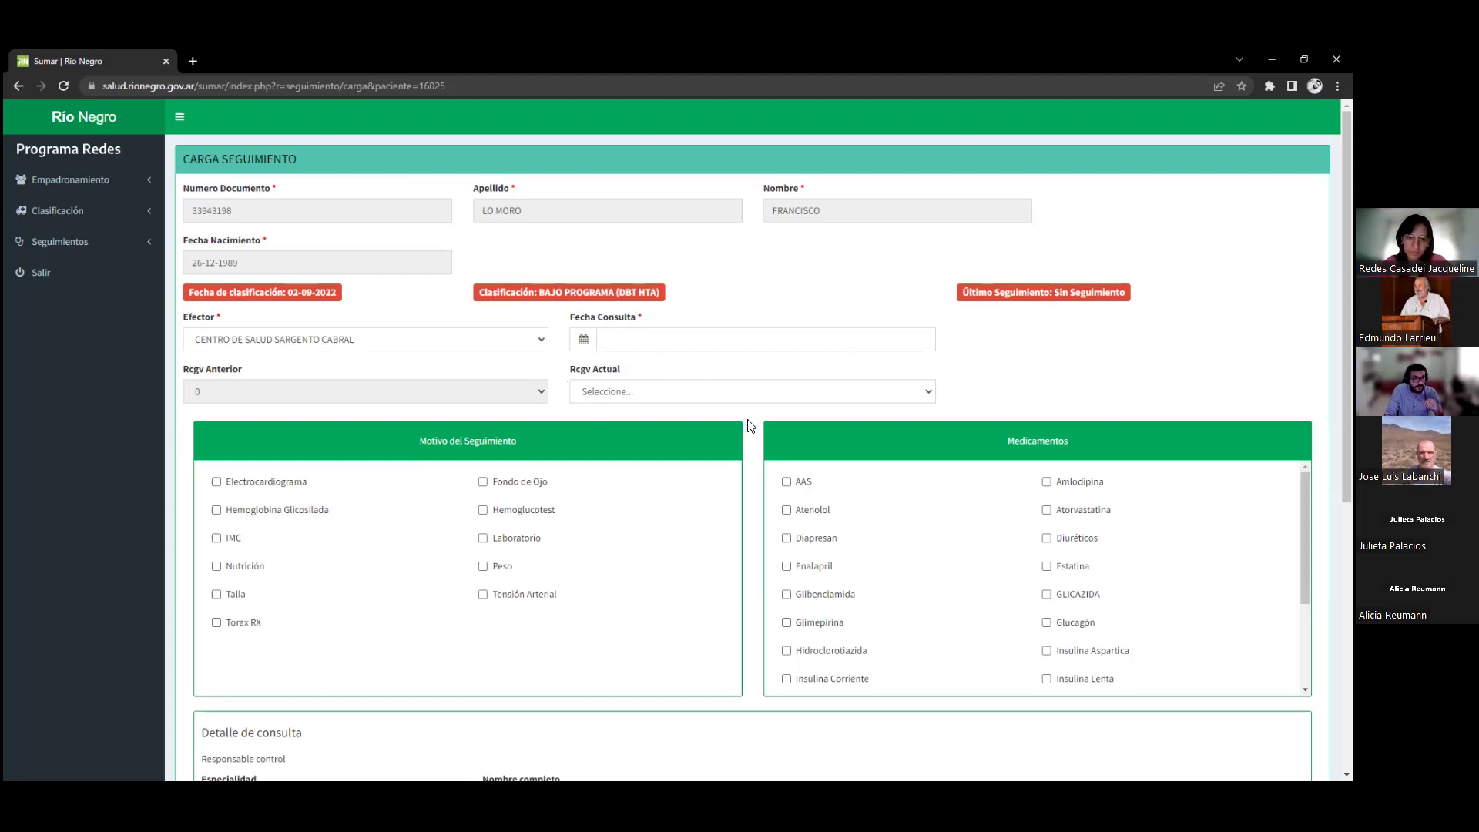
Show the Efector choices, then open and dismiss the Fecha Consulta calendar without choosing a date
{"action": "left_click", "coordinate": [415, 343]}
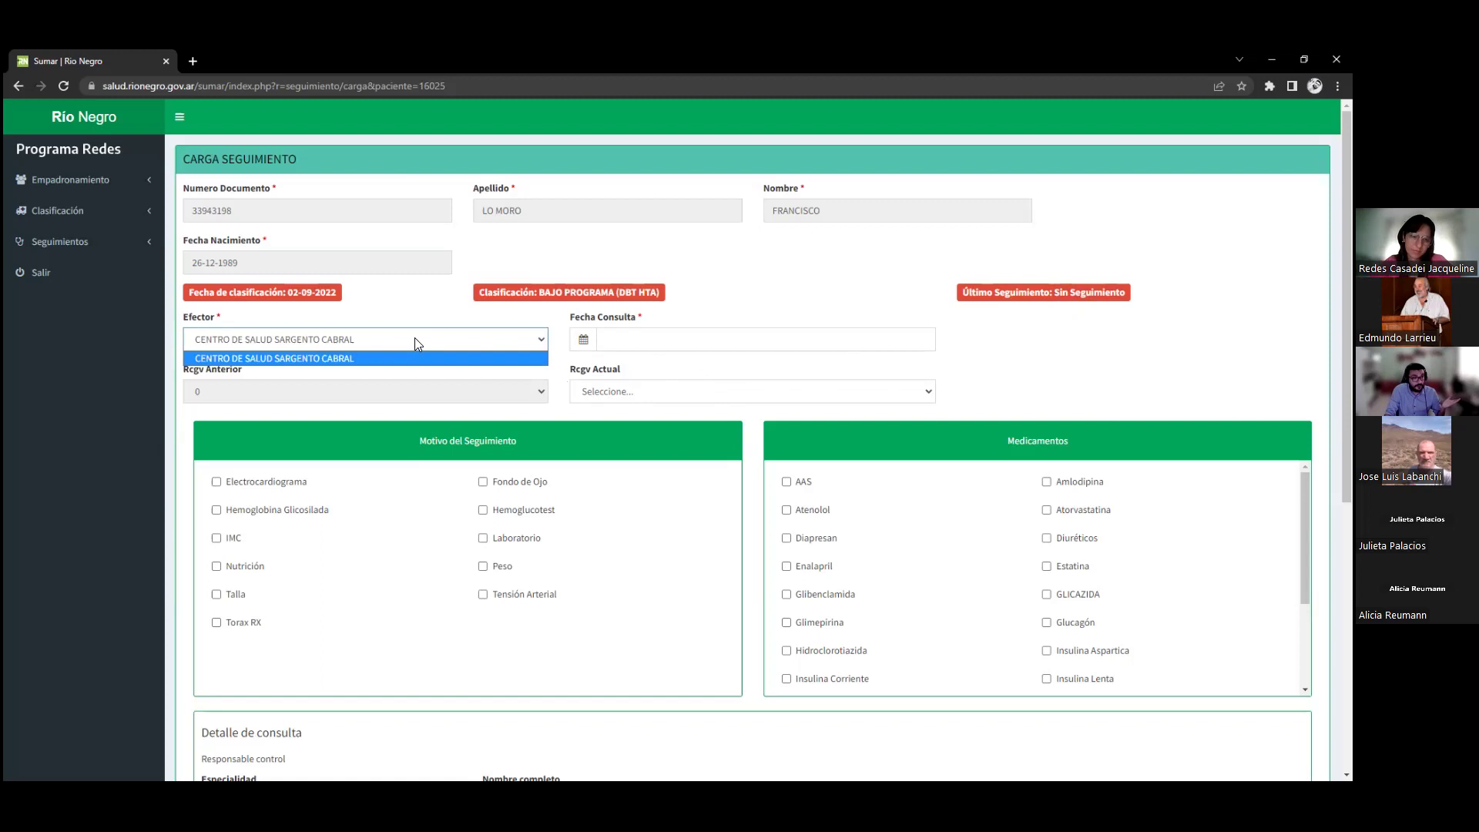
{"action": "left_click", "coordinate": [690, 331]}
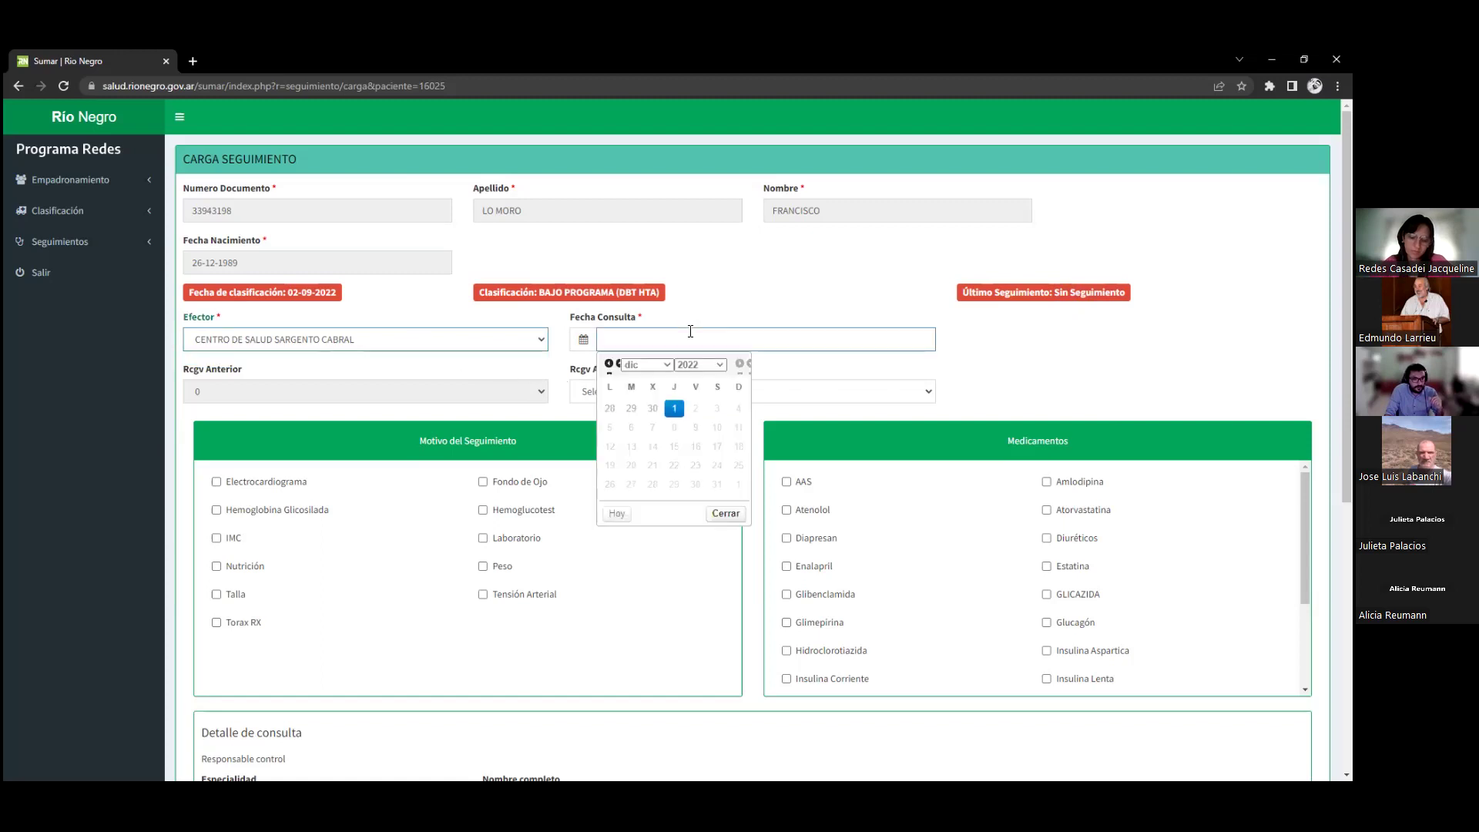
{"action": "left_click", "coordinate": [794, 293]}
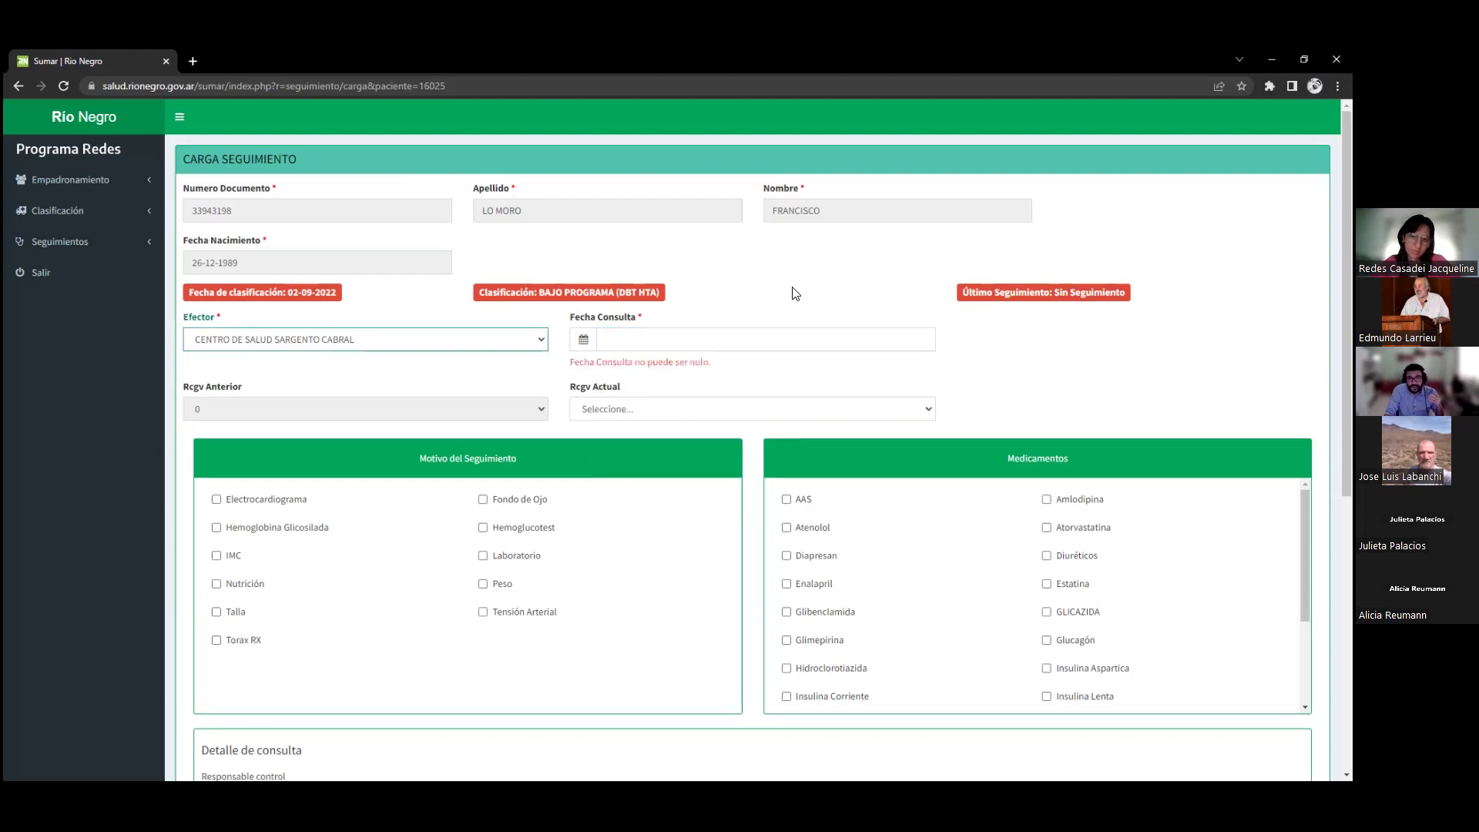
{"action": "left_click", "coordinate": [681, 339]}
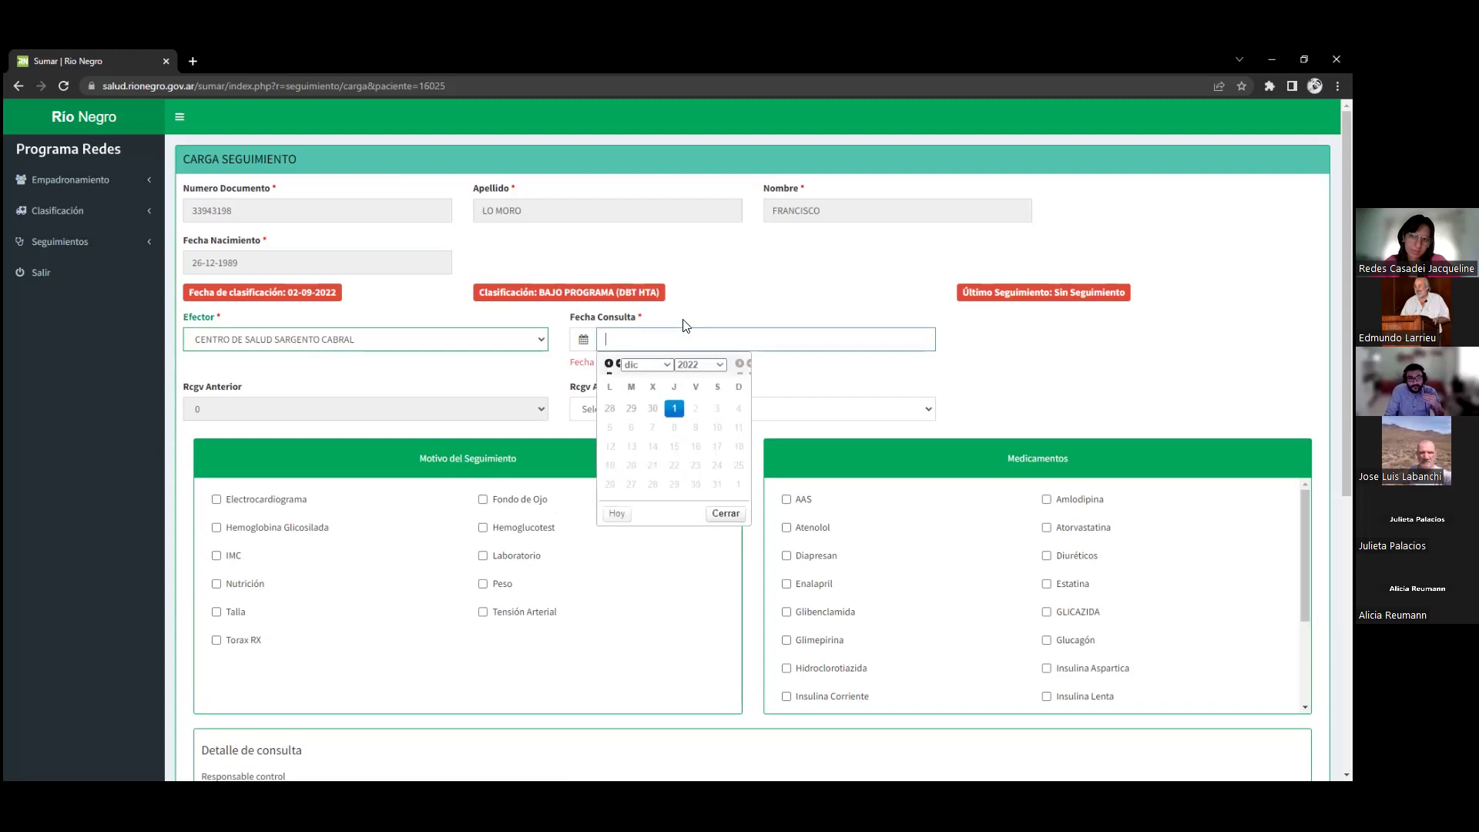
{"action": "left_click", "coordinate": [688, 321]}
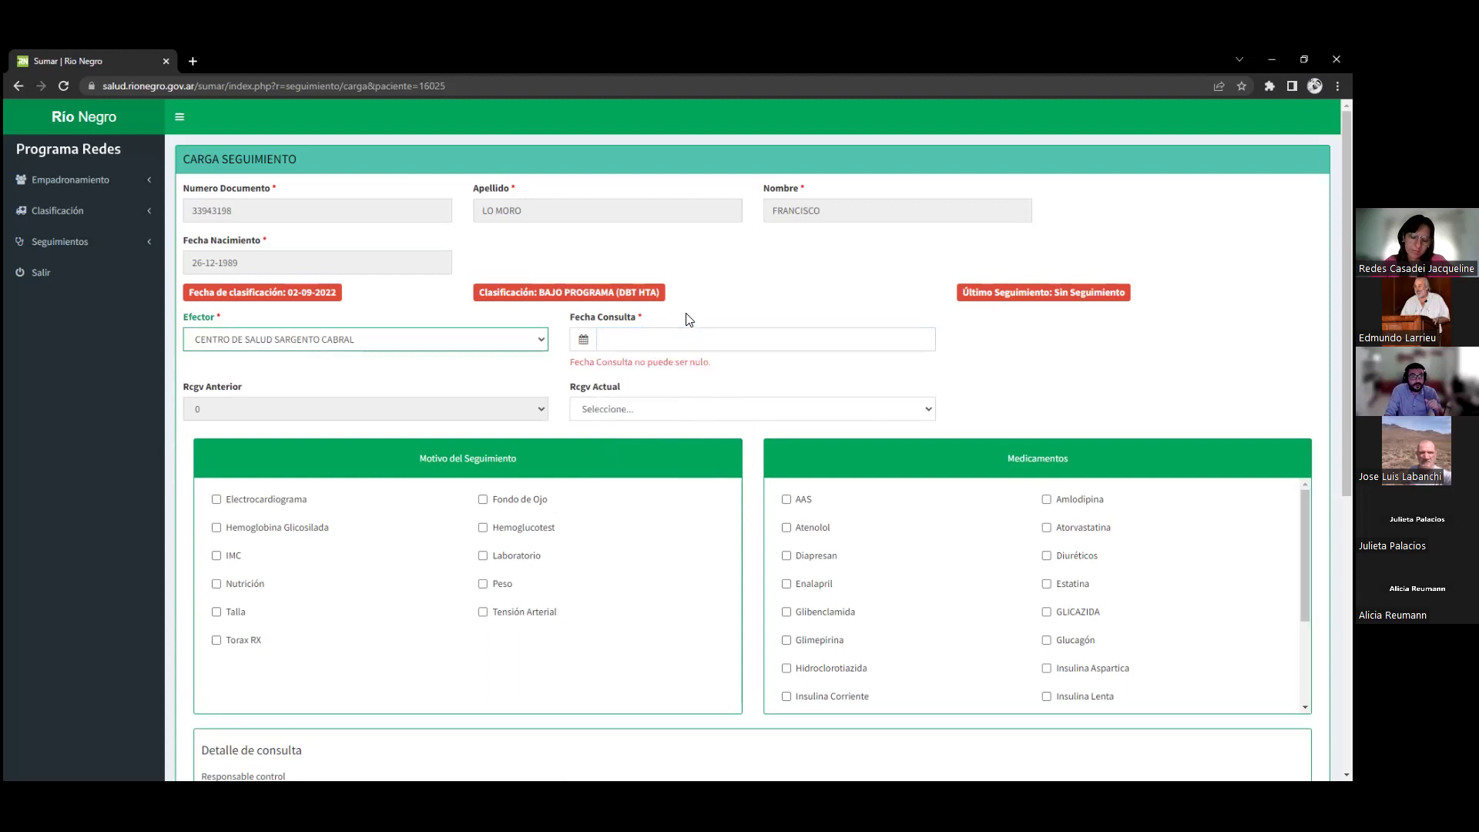
{"action": "scroll", "coordinate": [697, 308], "scroll_direction": "down", "scroll_amount": 1}
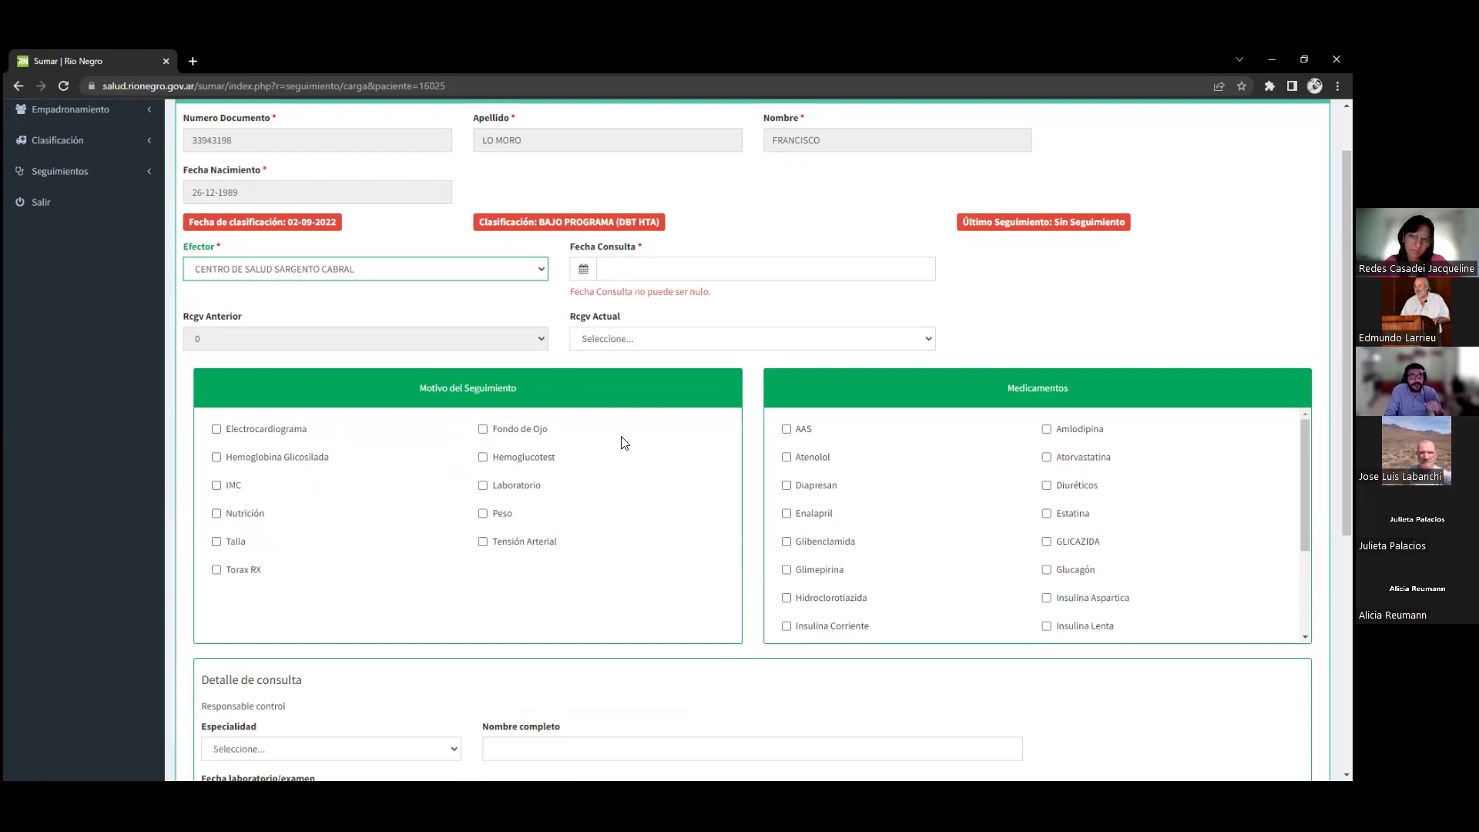
{"action": "left_click", "coordinate": [633, 262]}
{"action": "left_click", "coordinate": [754, 235]}
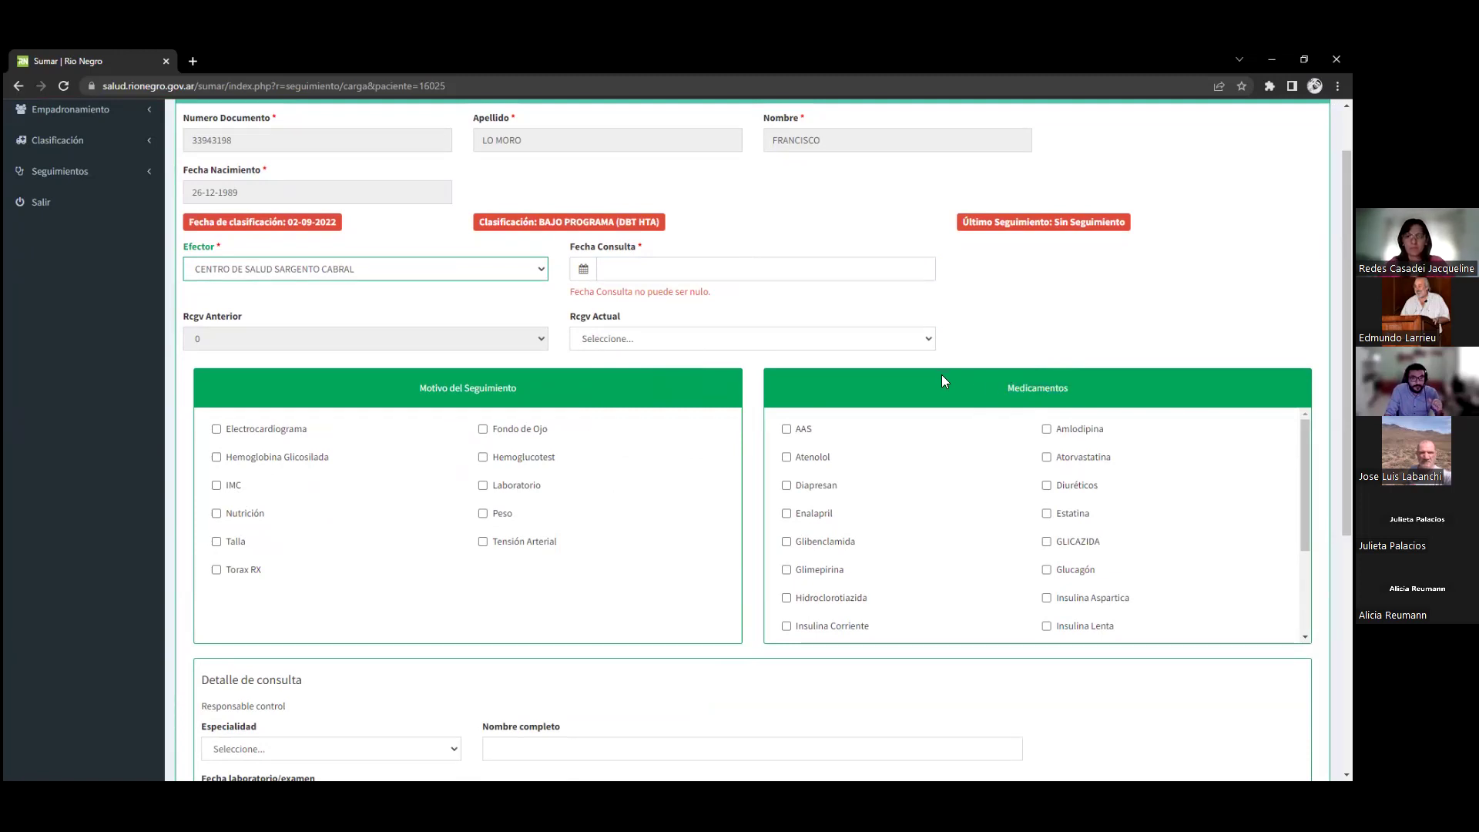
{"action": "scroll", "coordinate": [941, 374], "scroll_direction": "down", "scroll_amount": 1}
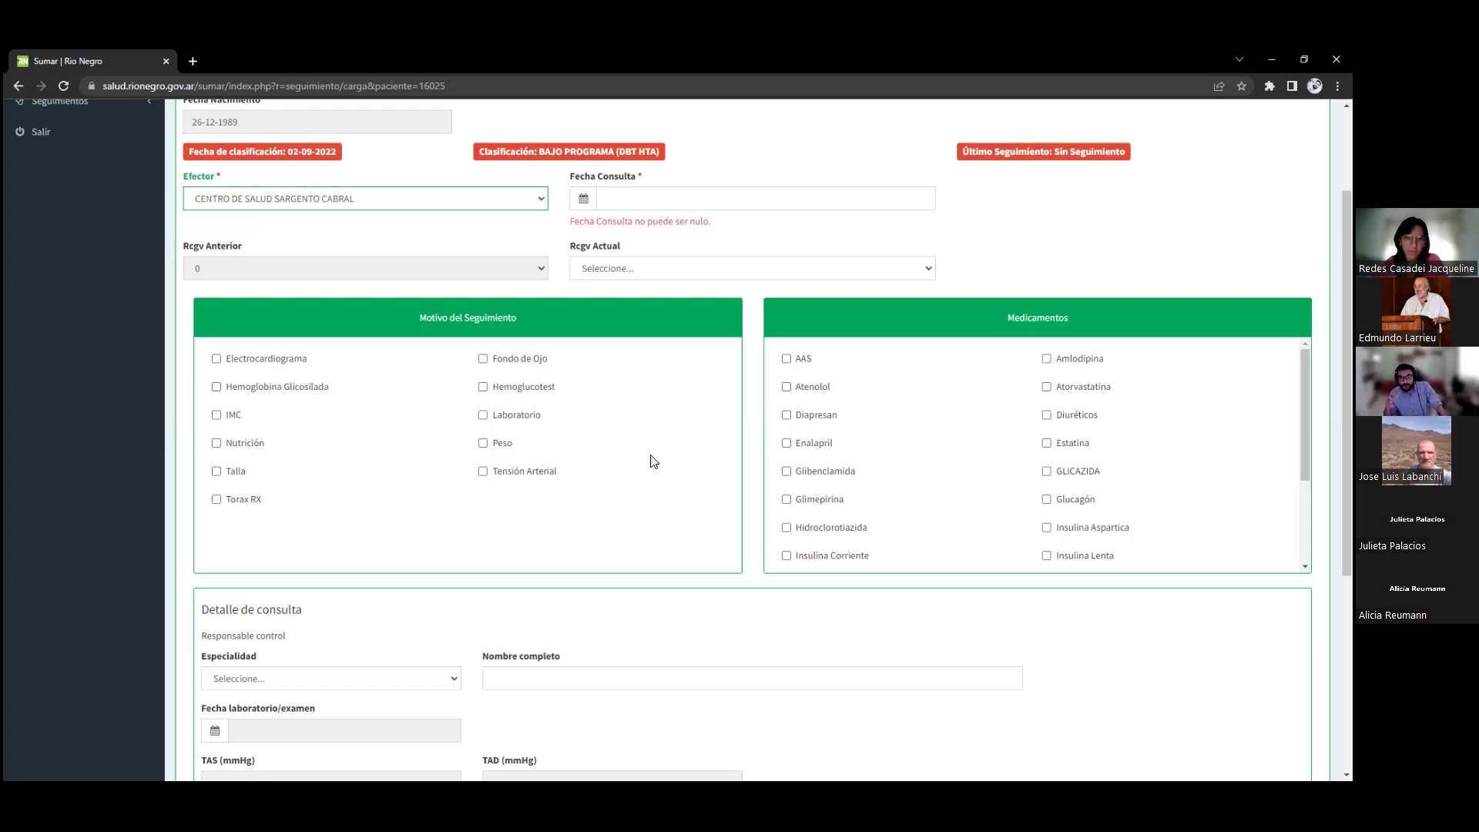
{"action": "scroll", "coordinate": [999, 493], "scroll_direction": "down", "scroll_amount": 2}
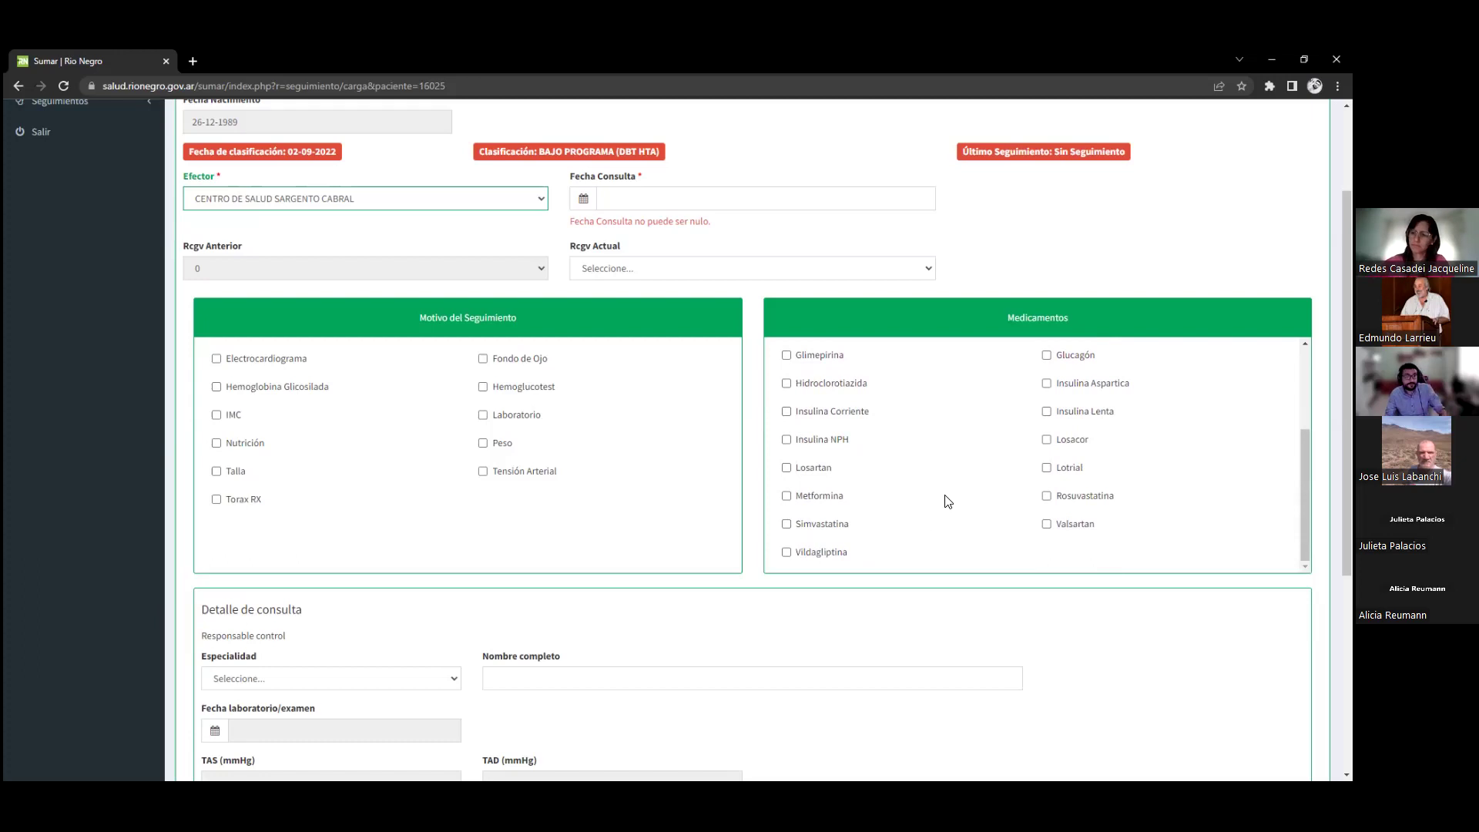
{"action": "scroll", "coordinate": [946, 504], "scroll_direction": "up", "scroll_amount": 3}
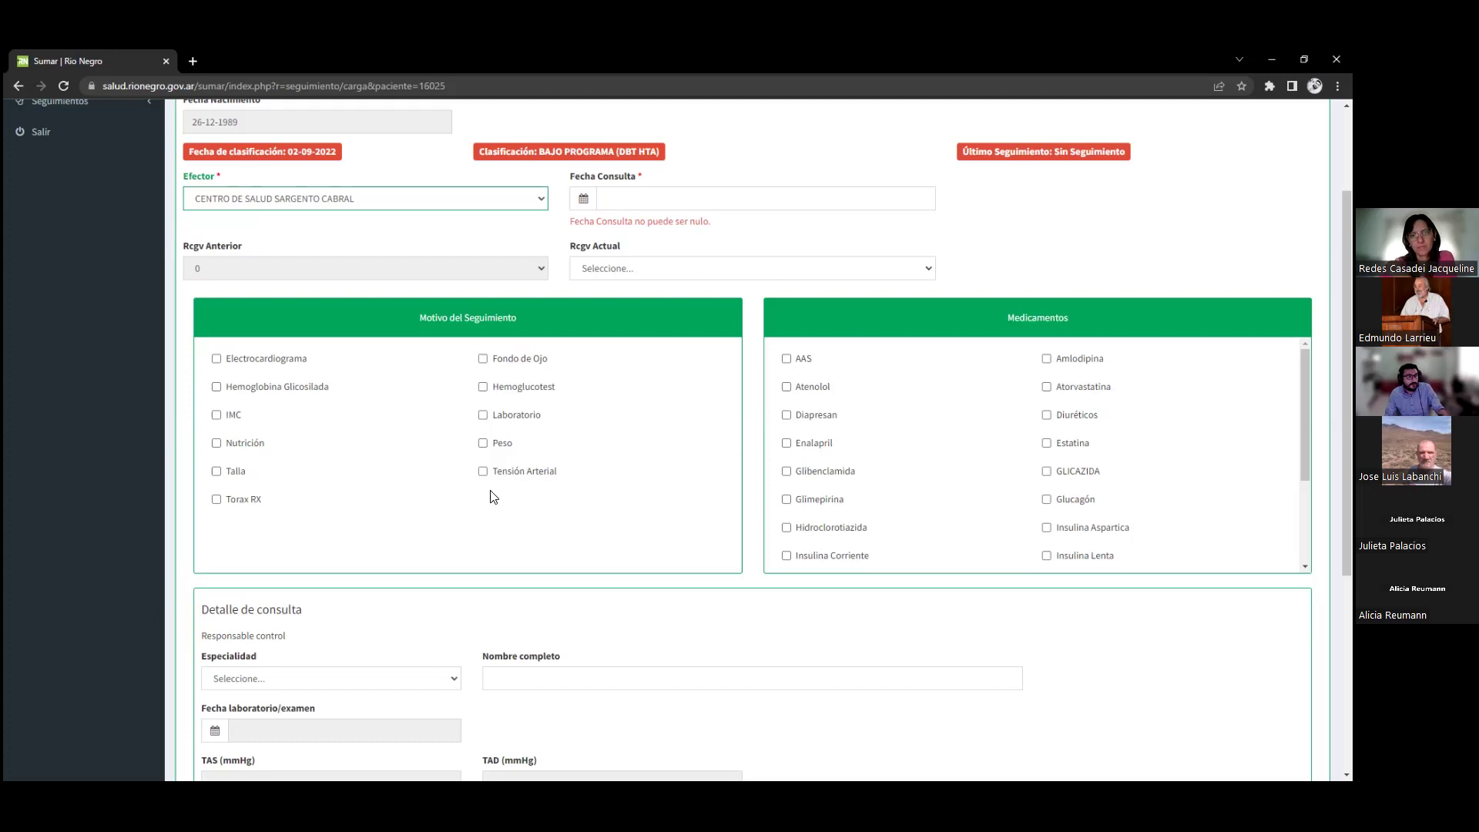
Tick Tensión Arterial and Peso as reasons, plus Enalapril, Glibenclamida, Glimepirina and Hidroclorotiazida
{"action": "left_click", "coordinate": [511, 472]}
{"action": "left_click", "coordinate": [508, 446]}
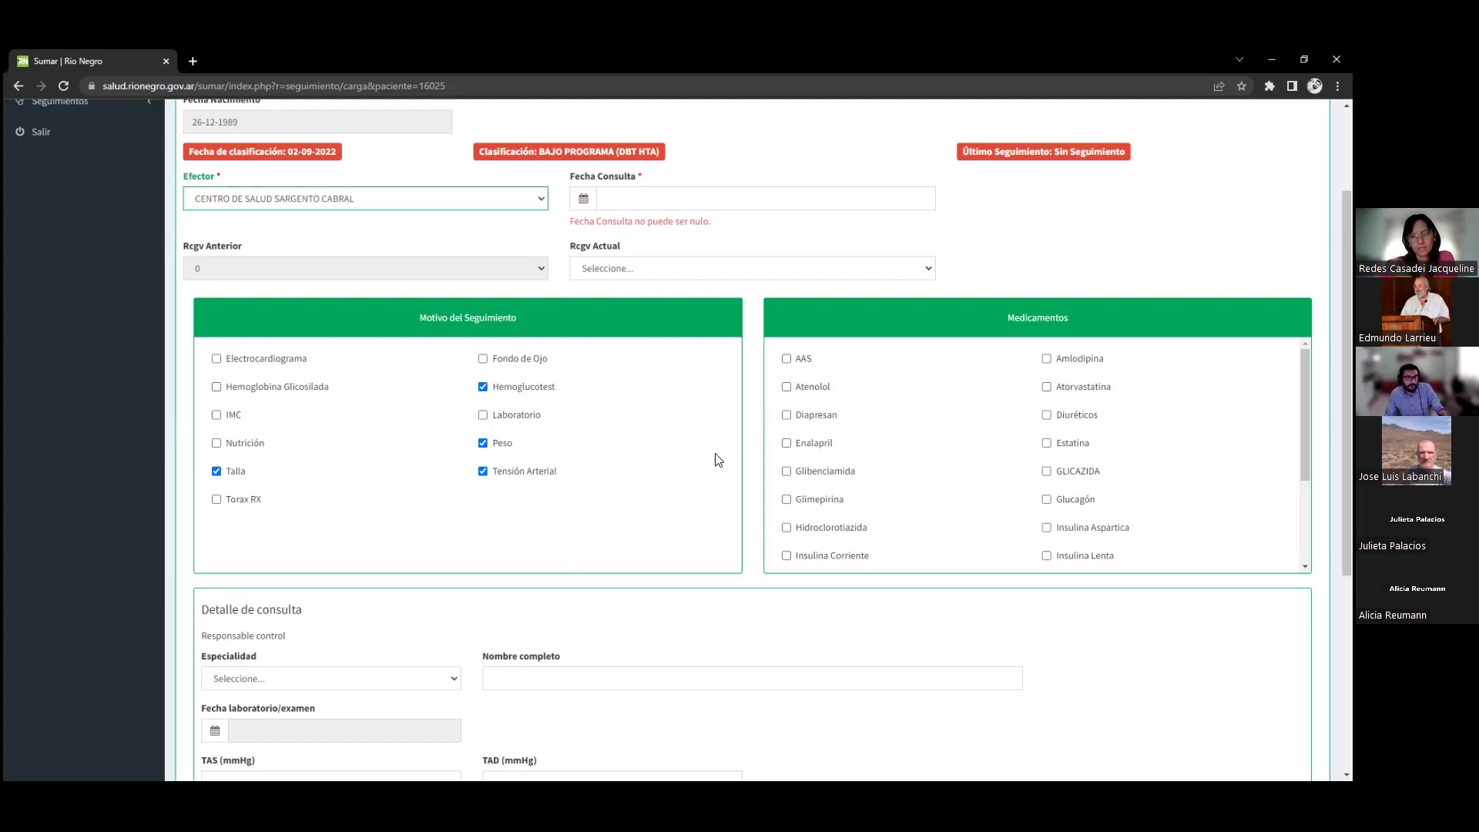
{"action": "left_click", "coordinate": [814, 444]}
{"action": "left_click", "coordinate": [823, 471]}
{"action": "left_click", "coordinate": [820, 499]}
{"action": "left_click", "coordinate": [829, 527]}
Tick Diapresan, Estatina, GLICAZIDA and Glucagón, and untick Hidroclorotiazida
{"action": "left_click", "coordinate": [813, 415]}
{"action": "left_click", "coordinate": [1079, 443]}
{"action": "left_click", "coordinate": [1078, 472]}
{"action": "left_click", "coordinate": [1071, 501]}
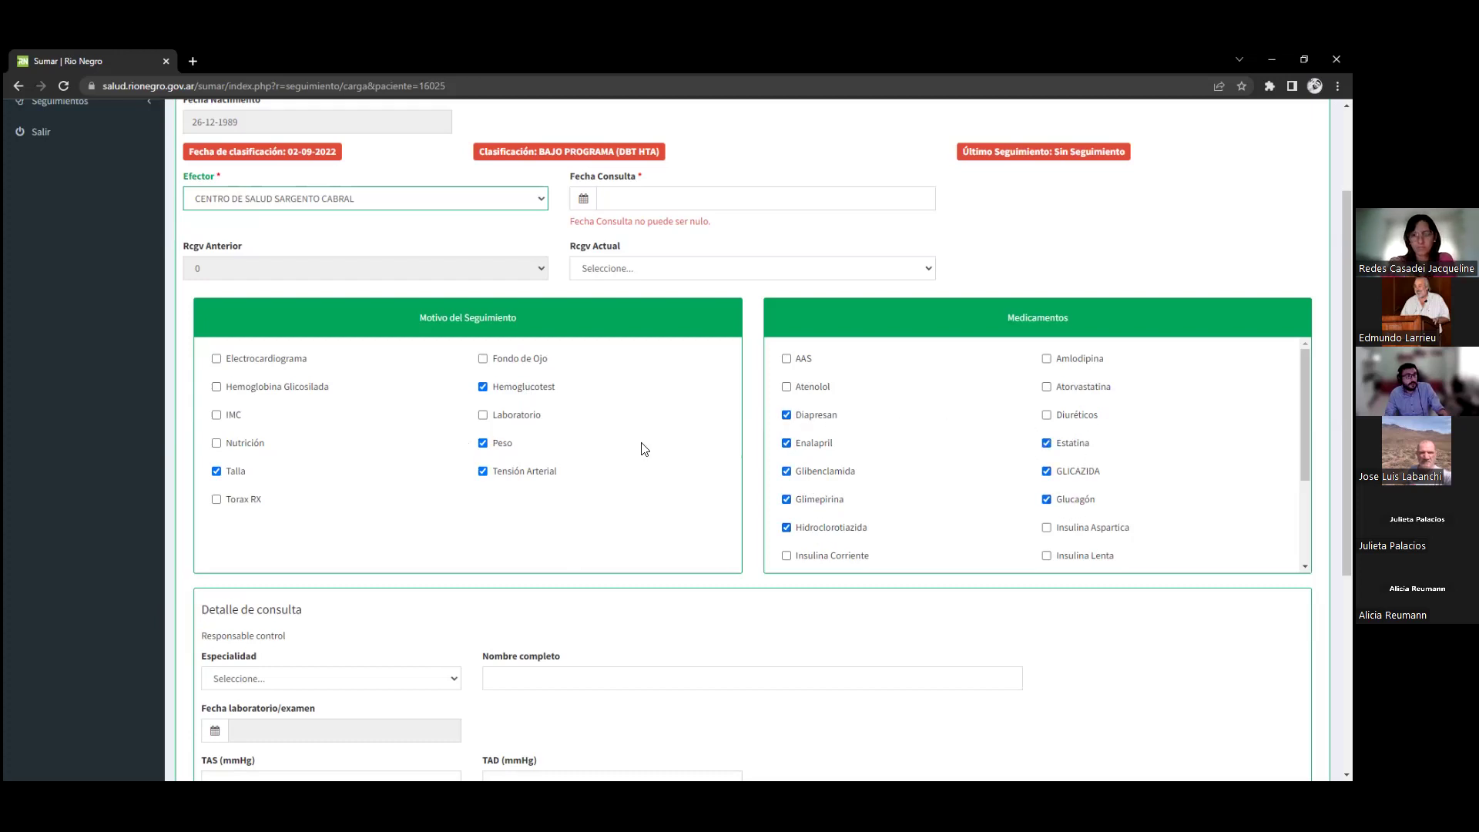
{"action": "scroll", "coordinate": [645, 449], "scroll_direction": "down", "scroll_amount": 5}
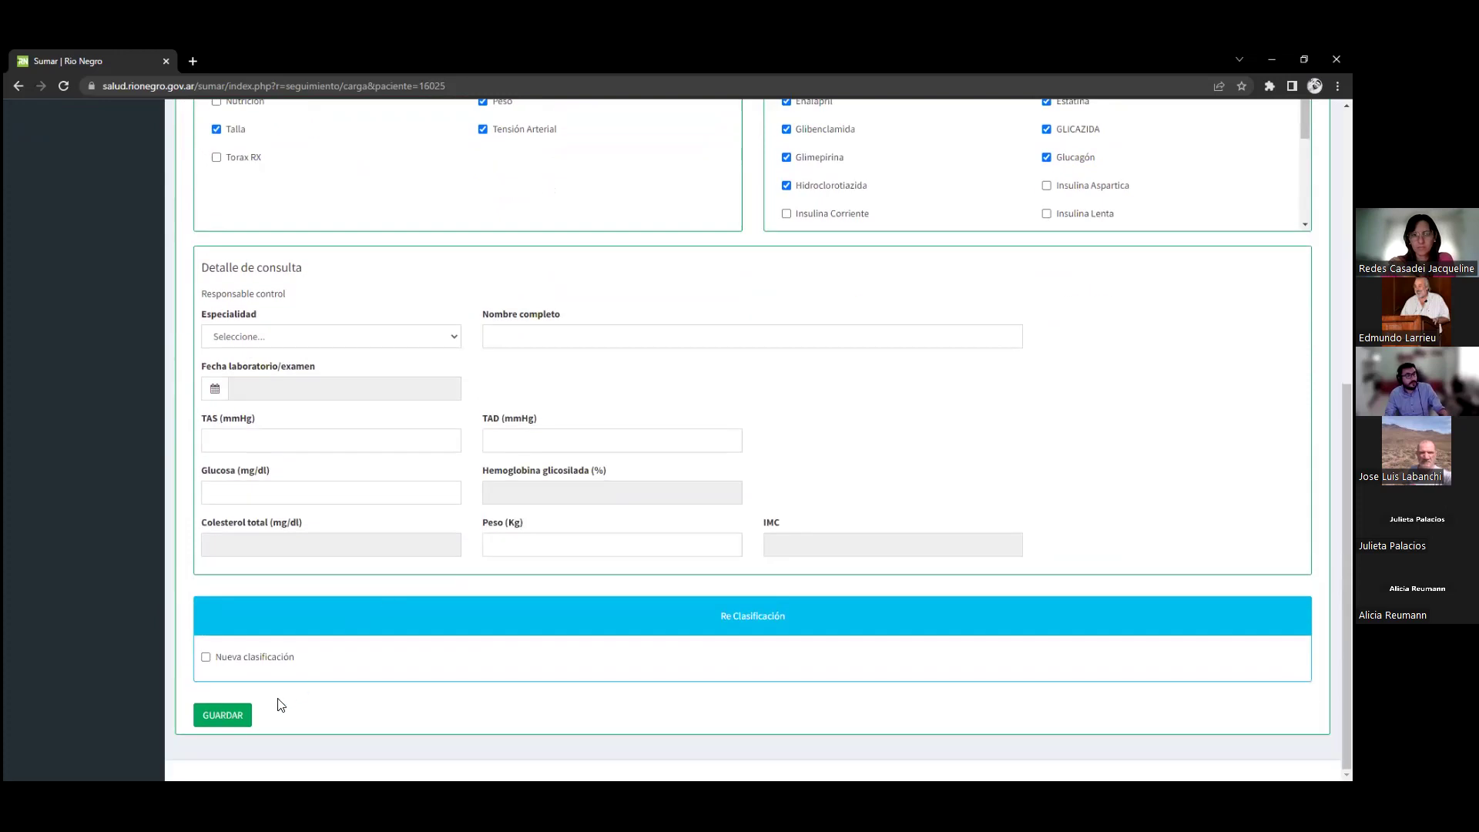
{"action": "scroll", "coordinate": [539, 550], "scroll_direction": "up", "scroll_amount": 1}
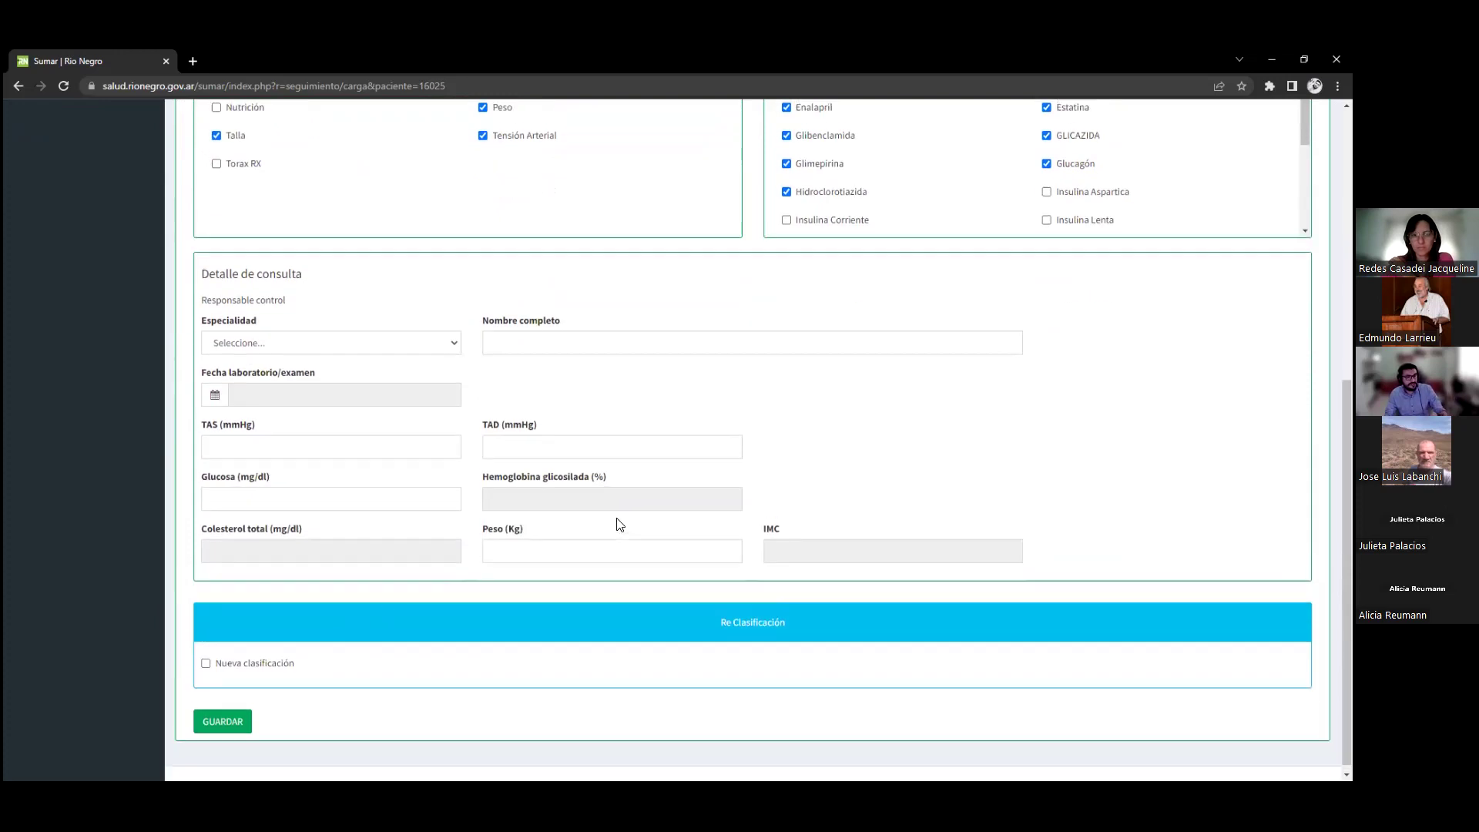
{"action": "scroll", "coordinate": [620, 524], "scroll_direction": "up", "scroll_amount": 3}
{"action": "left_click", "coordinate": [826, 397]}
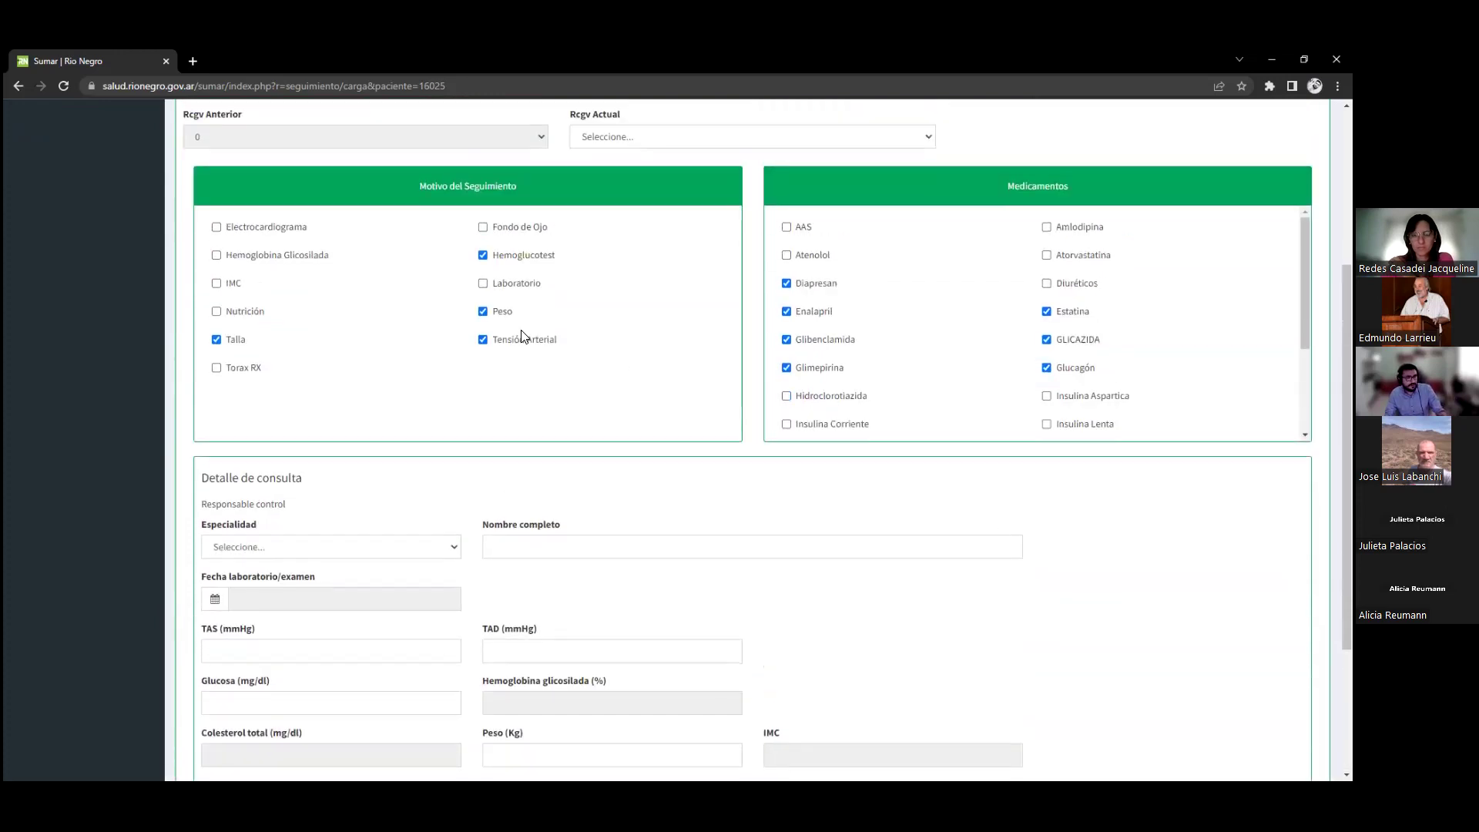
Untick Talla, Peso and Hemoglucotest, leaving Tensión Arterial ticked to enable TAS and TAD
{"action": "scroll", "coordinate": [521, 336], "scroll_direction": "down", "scroll_amount": 1}
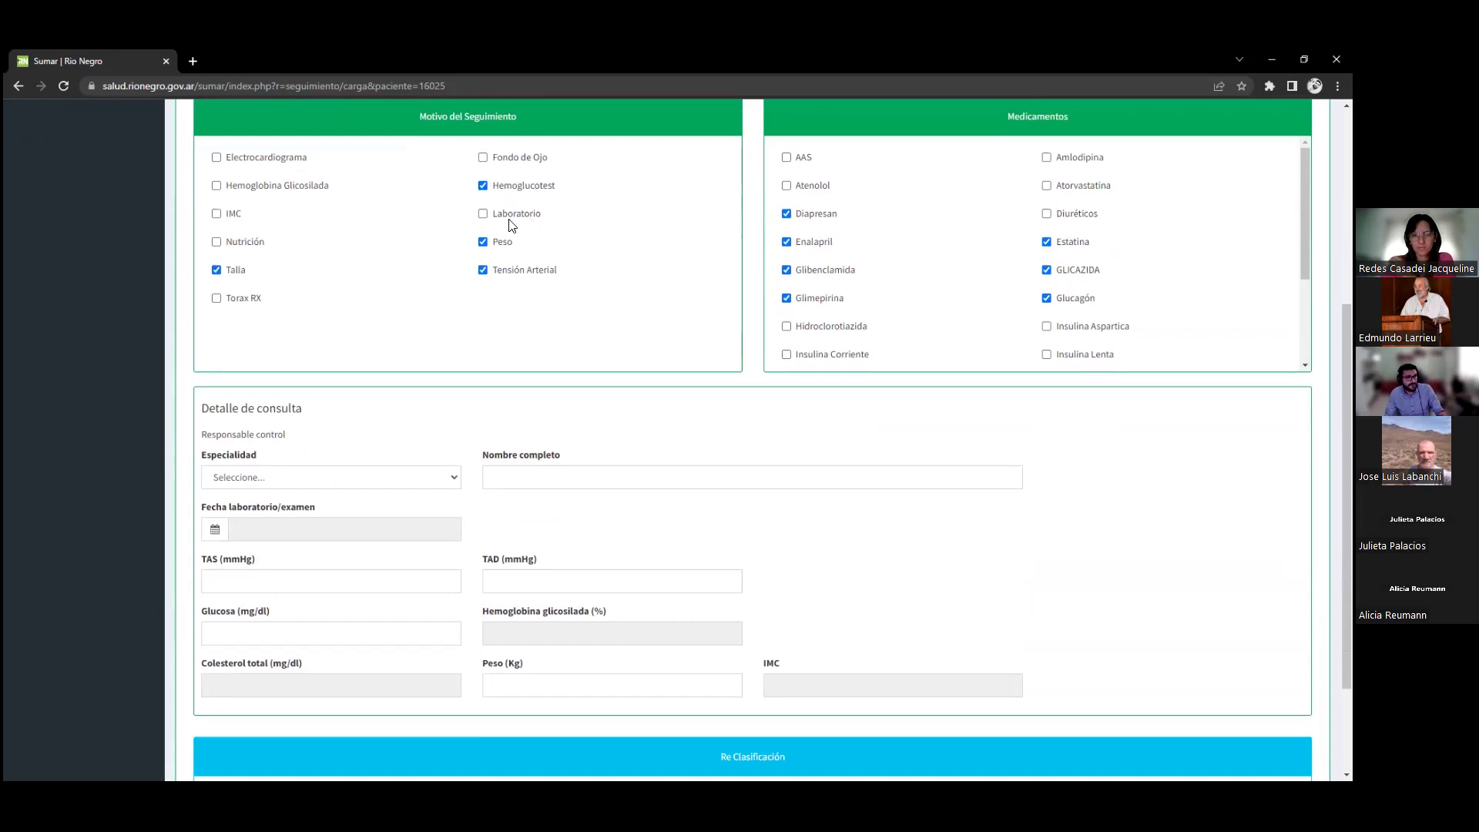
{"action": "scroll", "coordinate": [436, 300], "scroll_direction": "down", "scroll_amount": 1}
{"action": "left_click", "coordinate": [267, 506]}
{"action": "left_click", "coordinate": [228, 201]}
{"action": "left_click", "coordinate": [488, 198]}
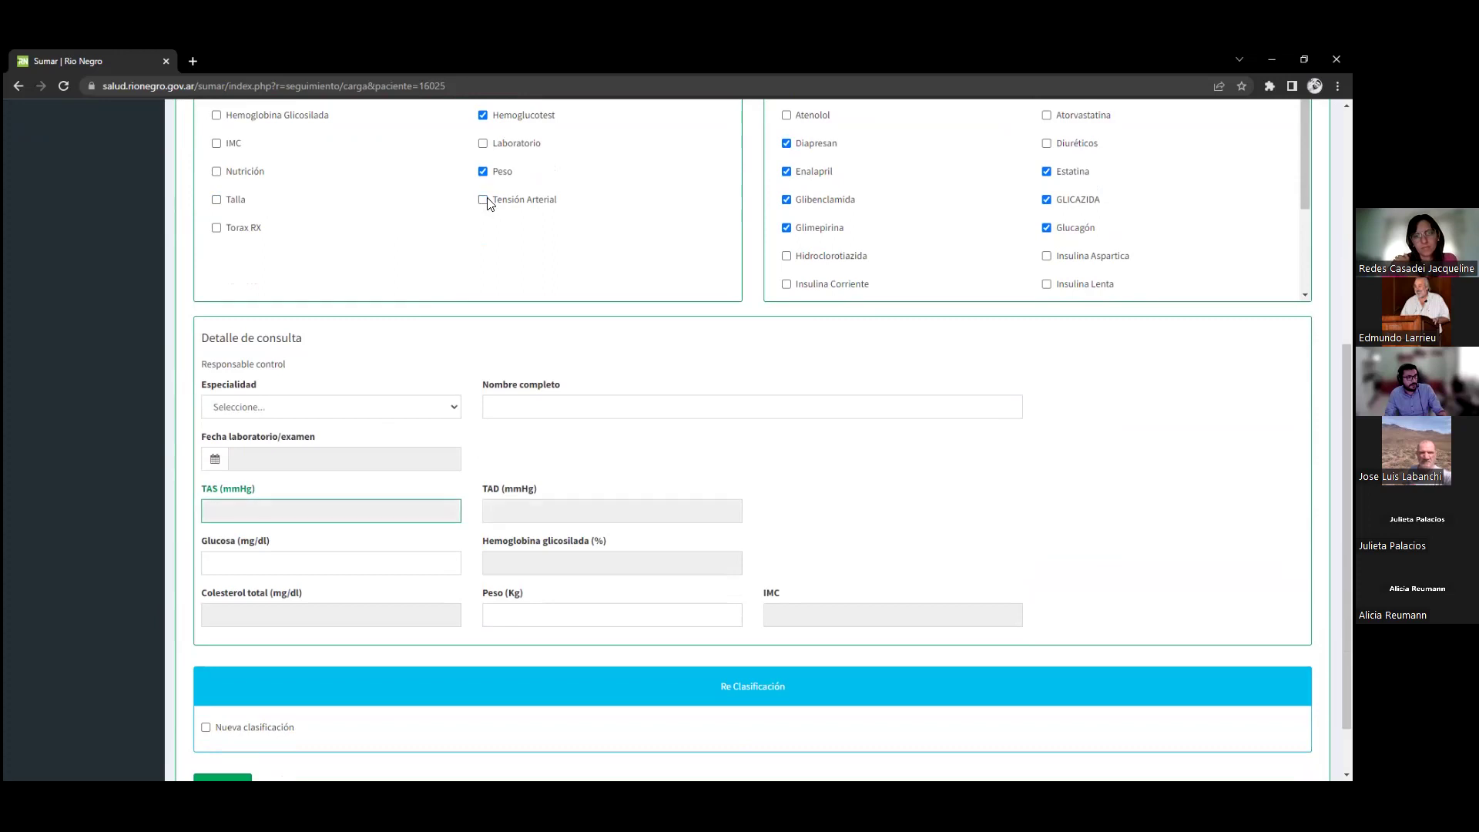
{"action": "left_click", "coordinate": [493, 172]}
{"action": "left_click", "coordinate": [508, 117]}
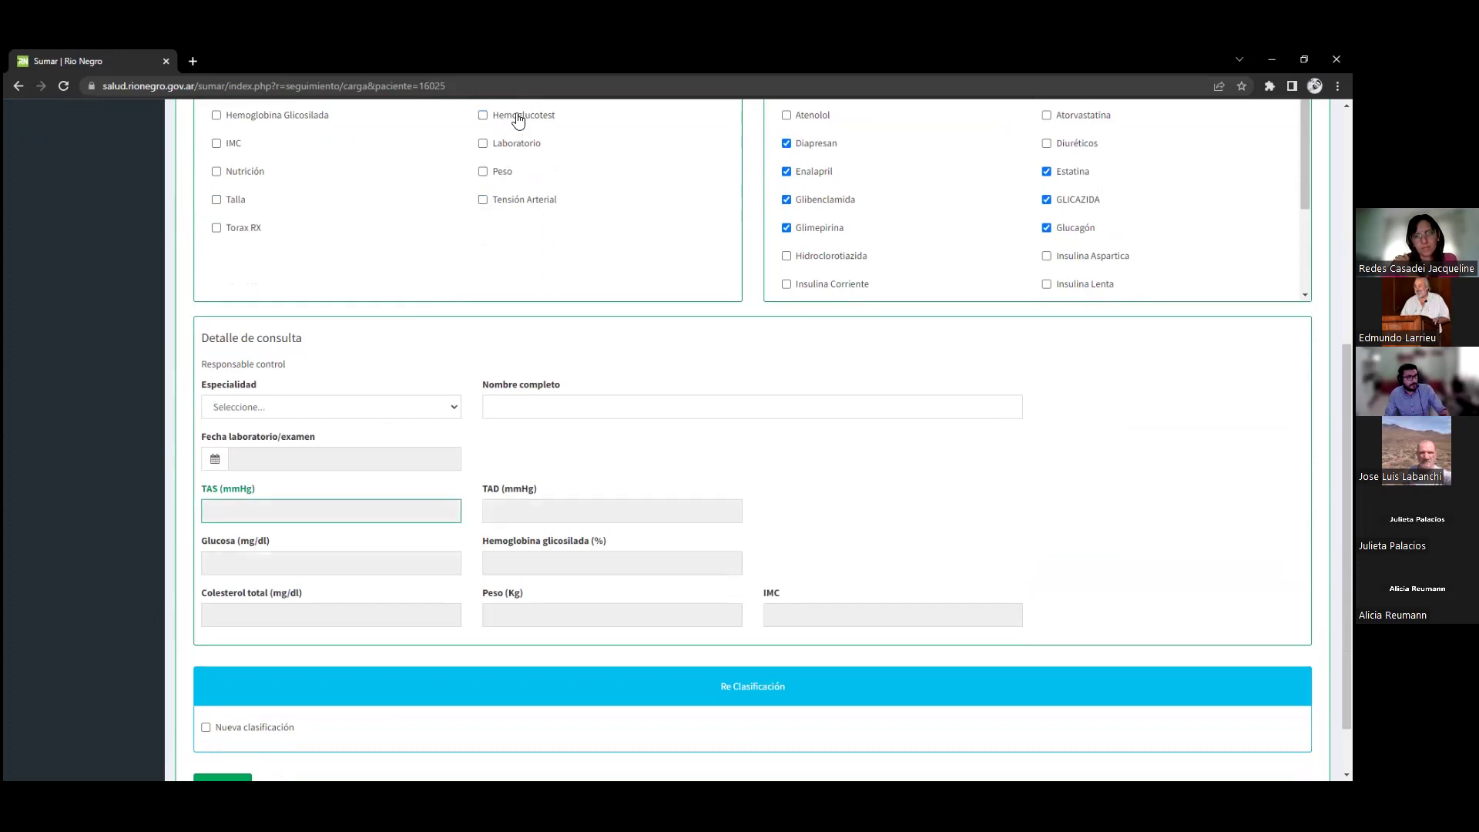
{"action": "left_click", "coordinate": [513, 117]}
{"action": "left_click", "coordinate": [280, 560]}
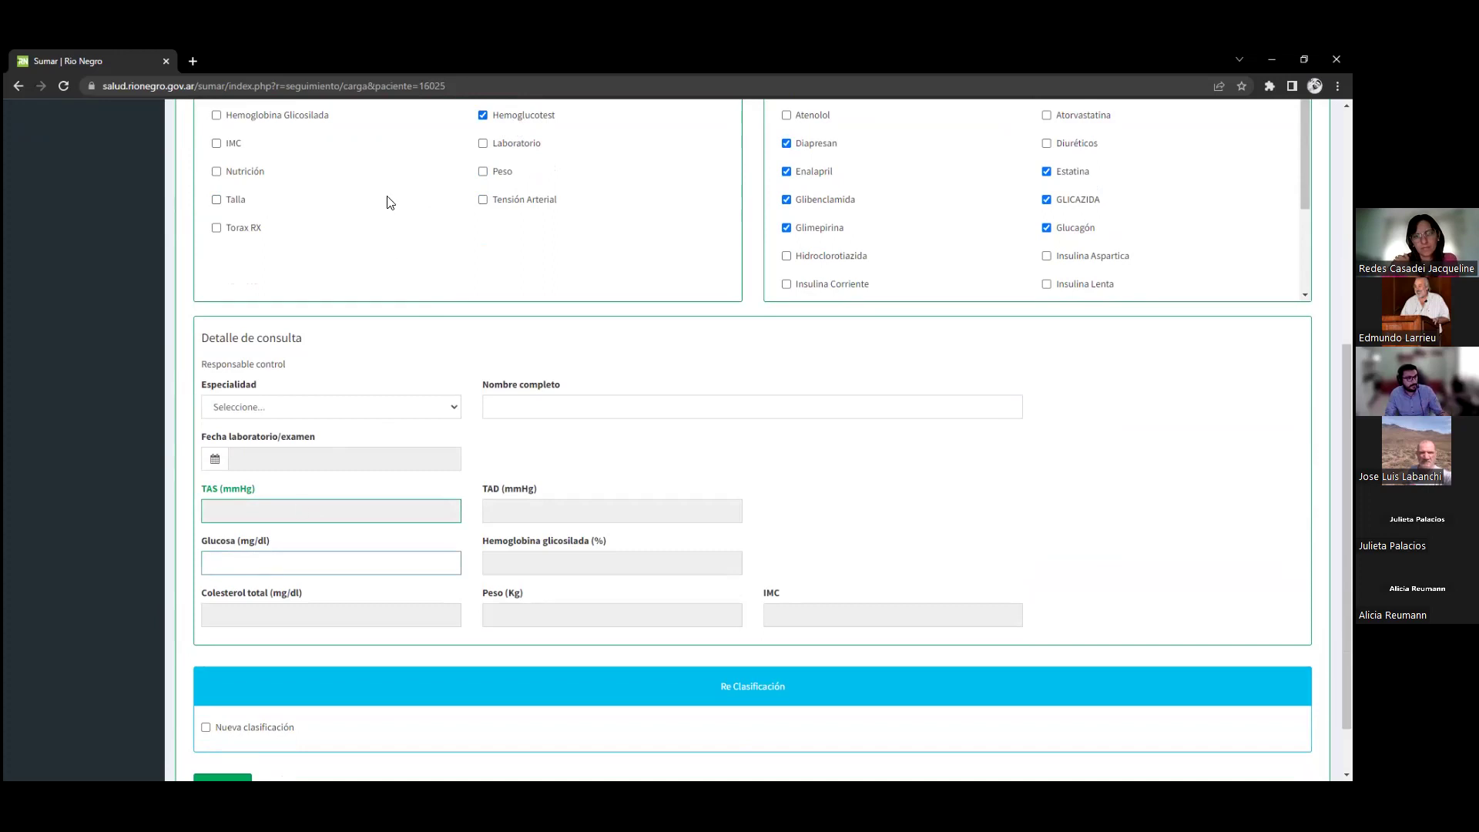
{"action": "left_click", "coordinate": [502, 115]}
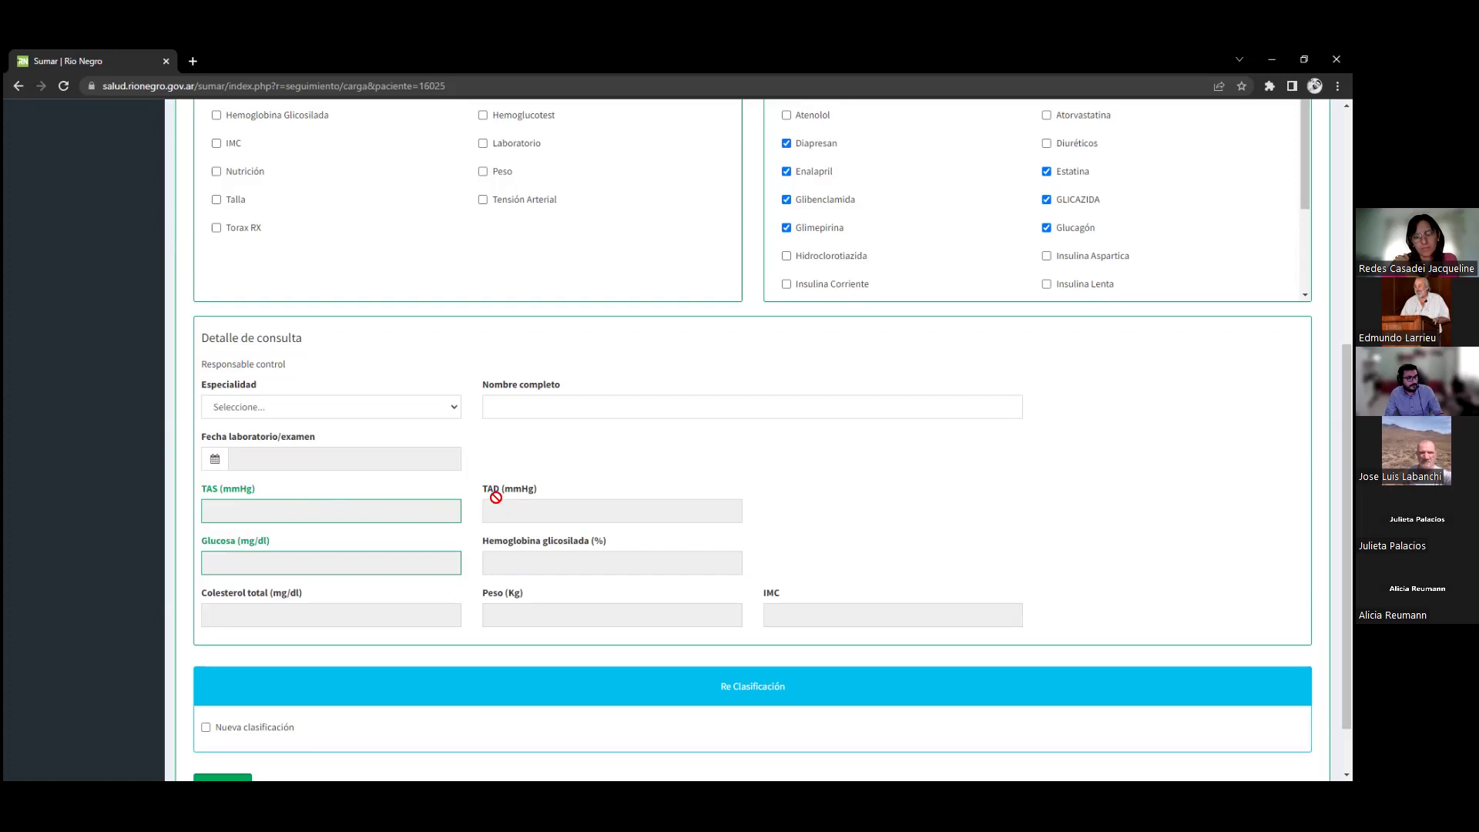
{"action": "left_click", "coordinate": [507, 201]}
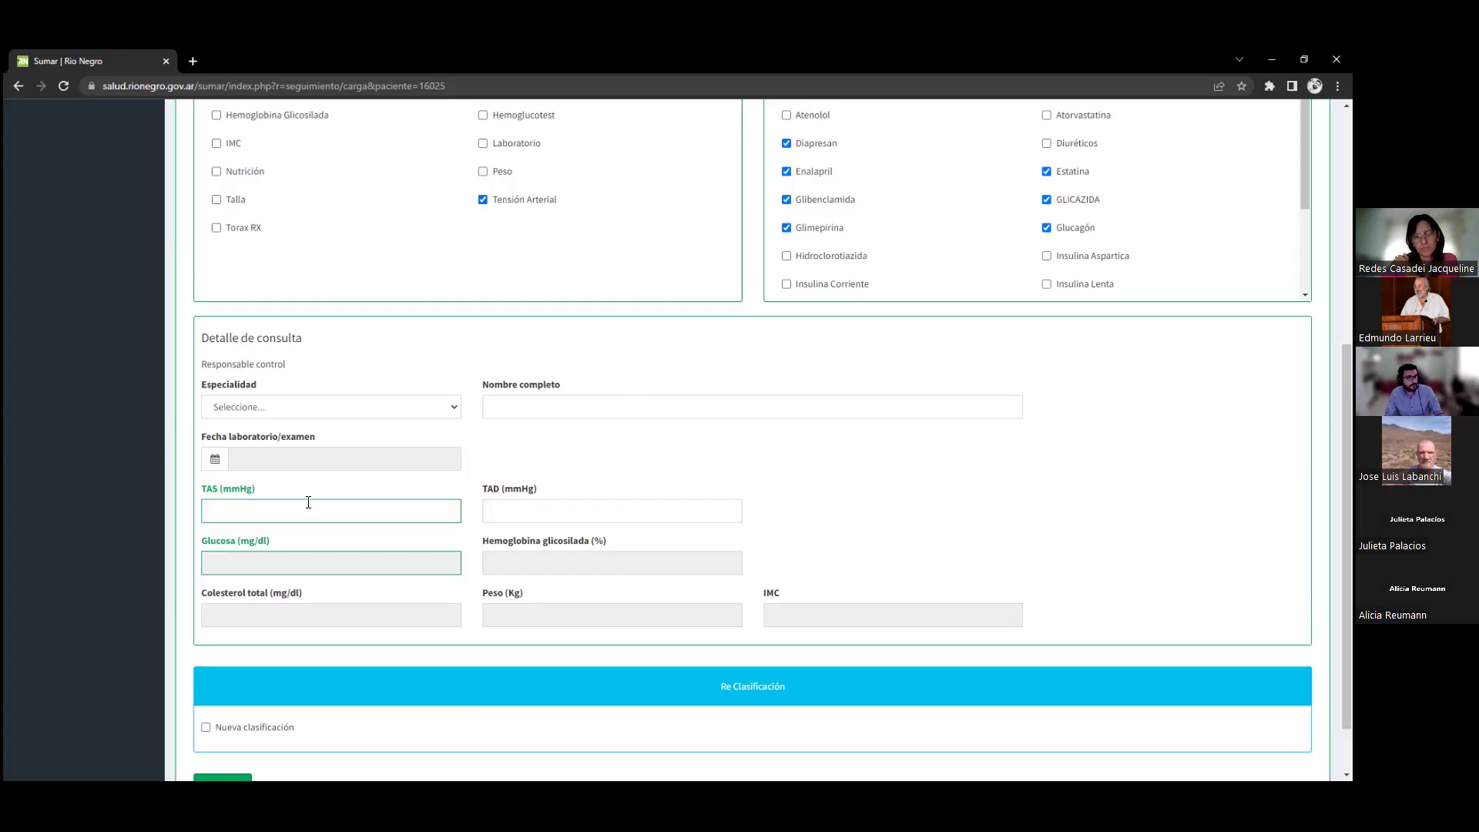
Open and close the specialty list without changing the specialty
{"action": "left_click", "coordinate": [395, 406]}
{"action": "scroll", "coordinate": [347, 485], "scroll_direction": "down", "scroll_amount": 5}
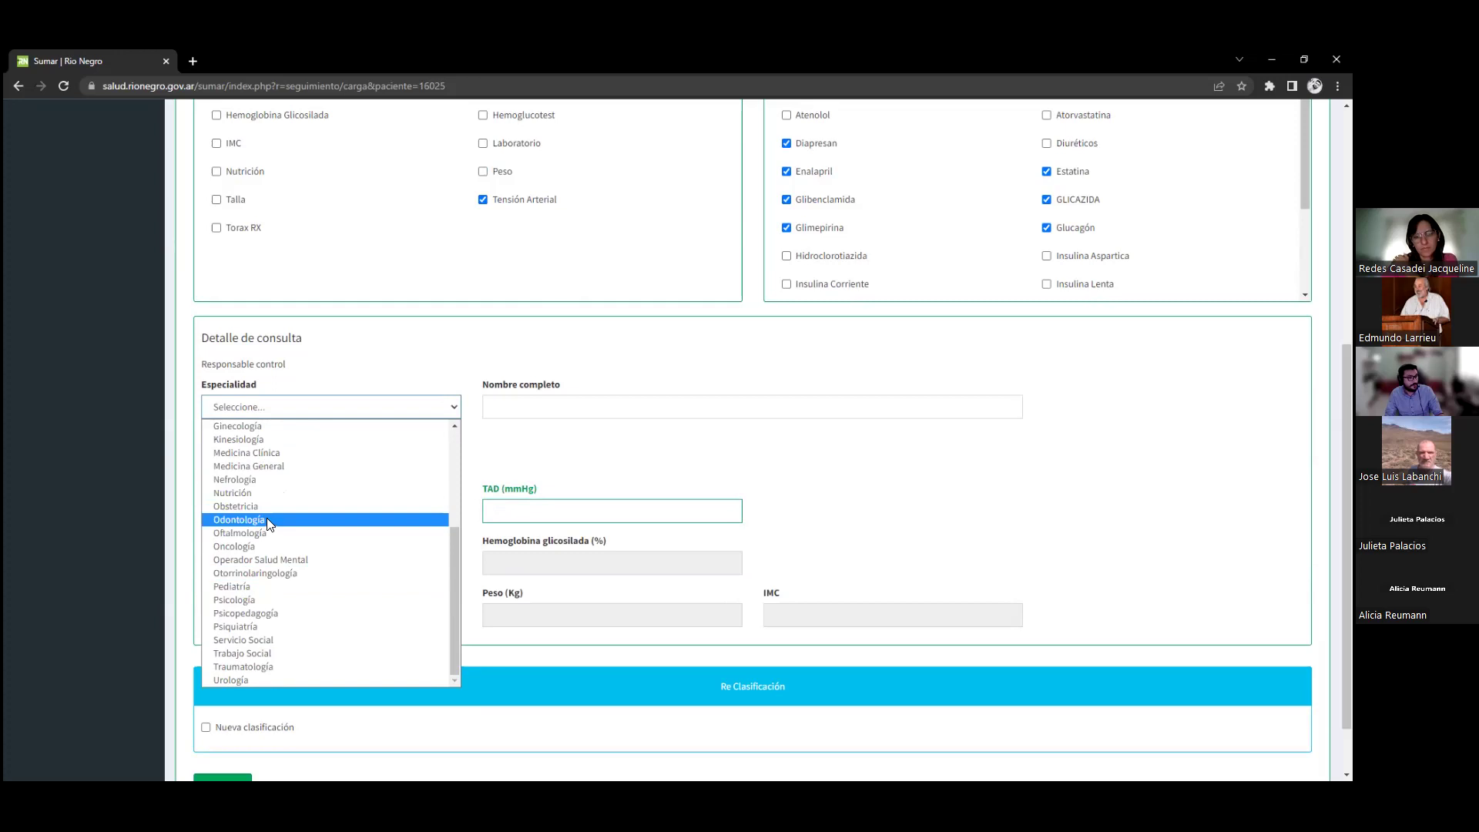
{"action": "scroll", "coordinate": [274, 524], "scroll_direction": "up", "scroll_amount": 5}
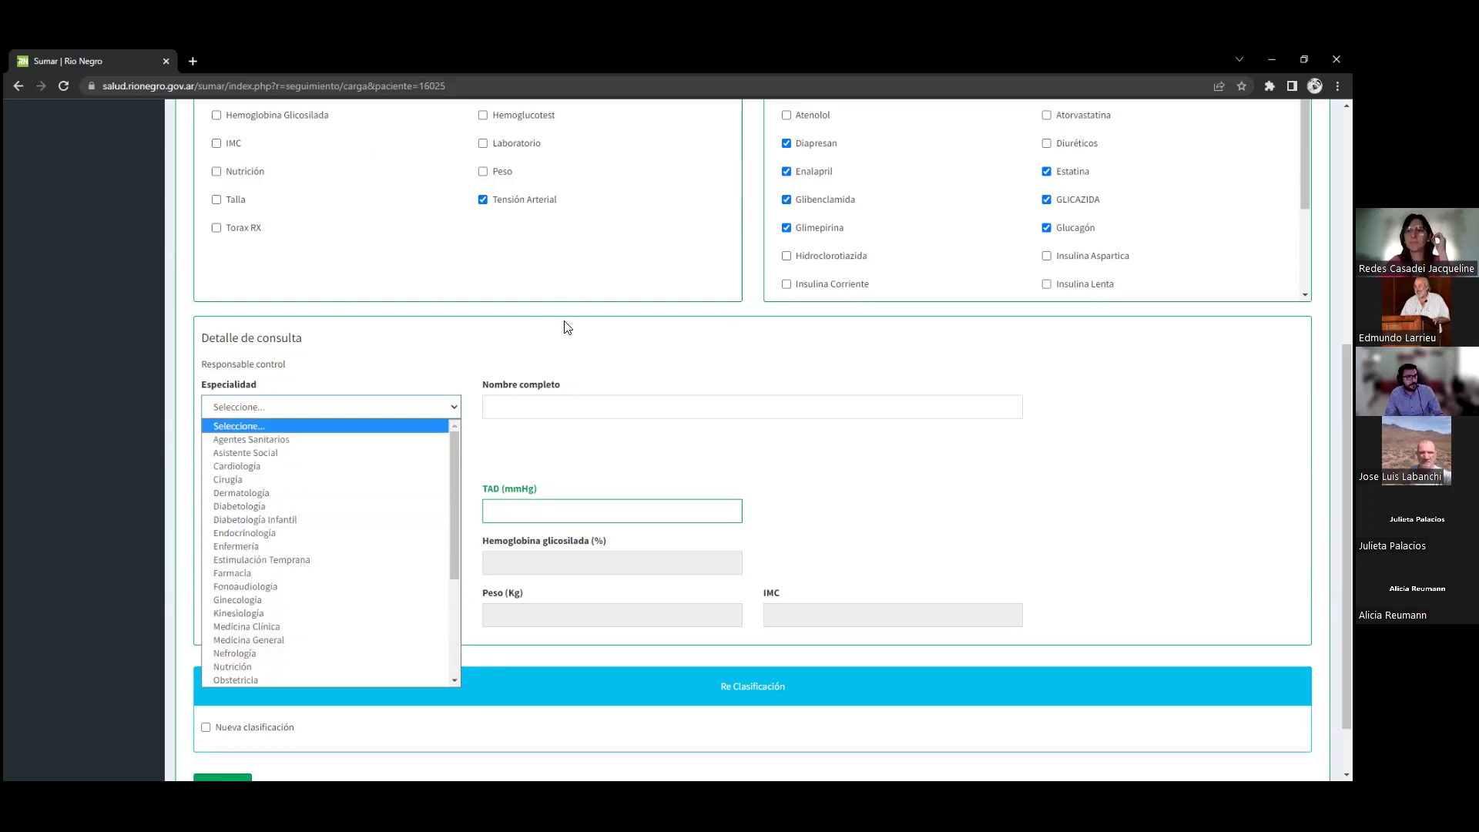
{"action": "left_click", "coordinate": [526, 408]}
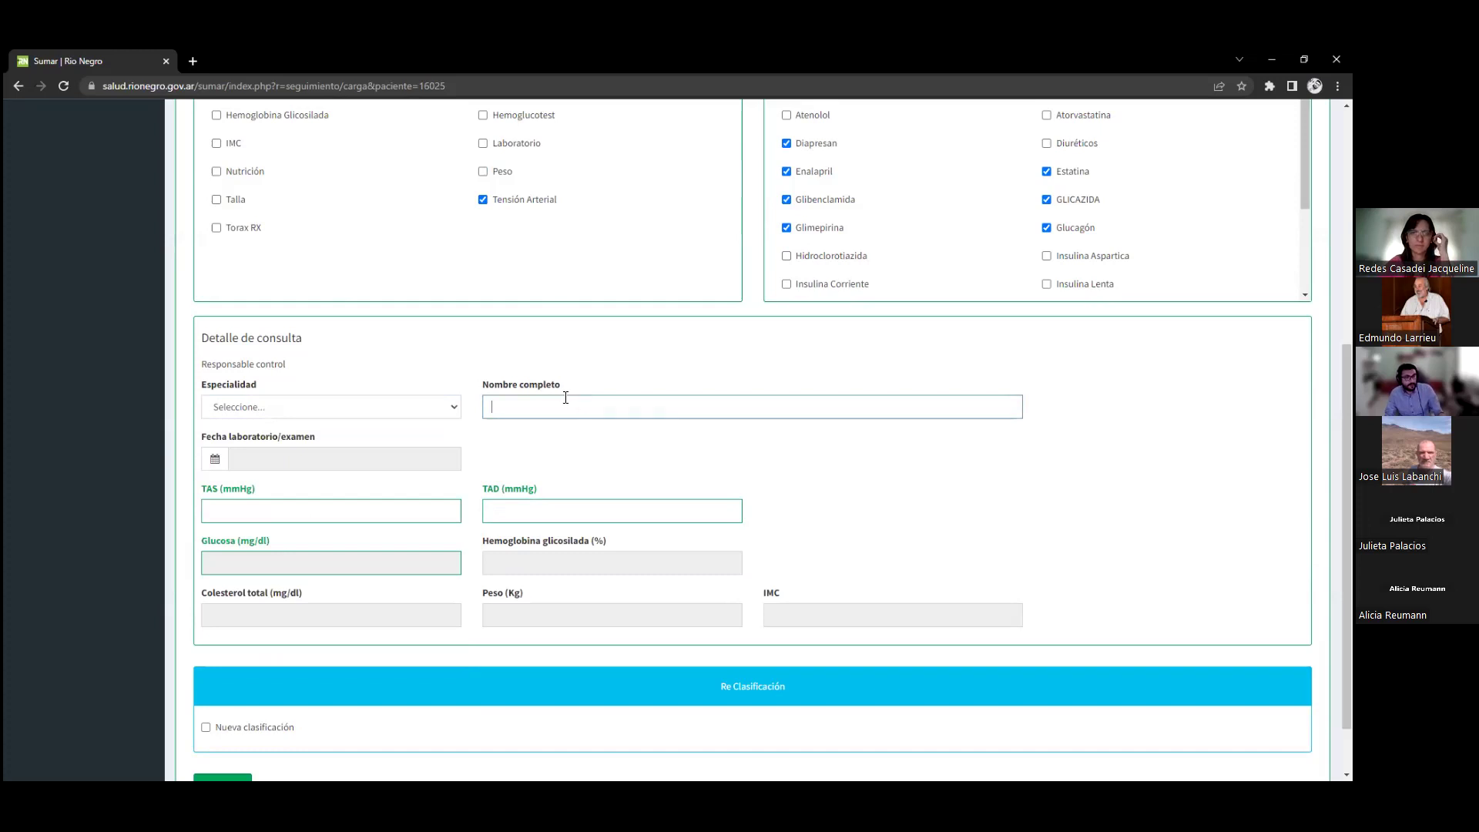
Untick Glimepirina, Glibenclamida, Enalapril, Estatina, GLICAZIDA, Glucagón, Tensión Arterial and Diapresan
{"action": "left_click", "coordinate": [819, 229]}
{"action": "left_click", "coordinate": [823, 201]}
{"action": "left_click", "coordinate": [809, 171]}
{"action": "left_click", "coordinate": [1057, 175]}
{"action": "left_click", "coordinate": [1067, 201]}
{"action": "left_click", "coordinate": [1063, 229]}
{"action": "left_click", "coordinate": [505, 205]}
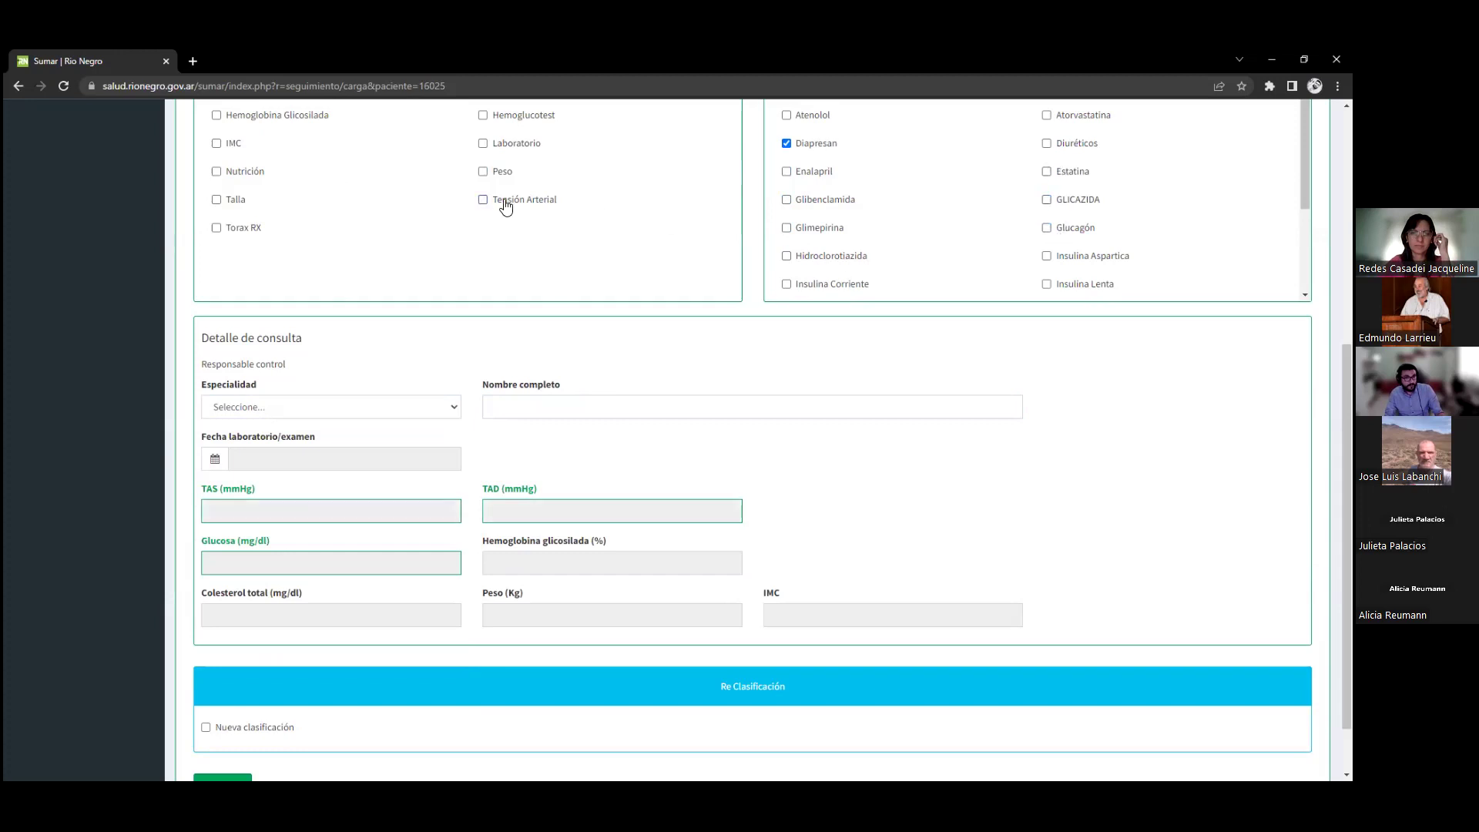
{"action": "left_click", "coordinate": [817, 152]}
Move down to the Re Clasificación section and operate its controls
{"action": "scroll", "coordinate": [670, 334], "scroll_direction": "up", "scroll_amount": 6}
{"action": "scroll", "coordinate": [601, 365], "scroll_direction": "down", "scroll_amount": 5}
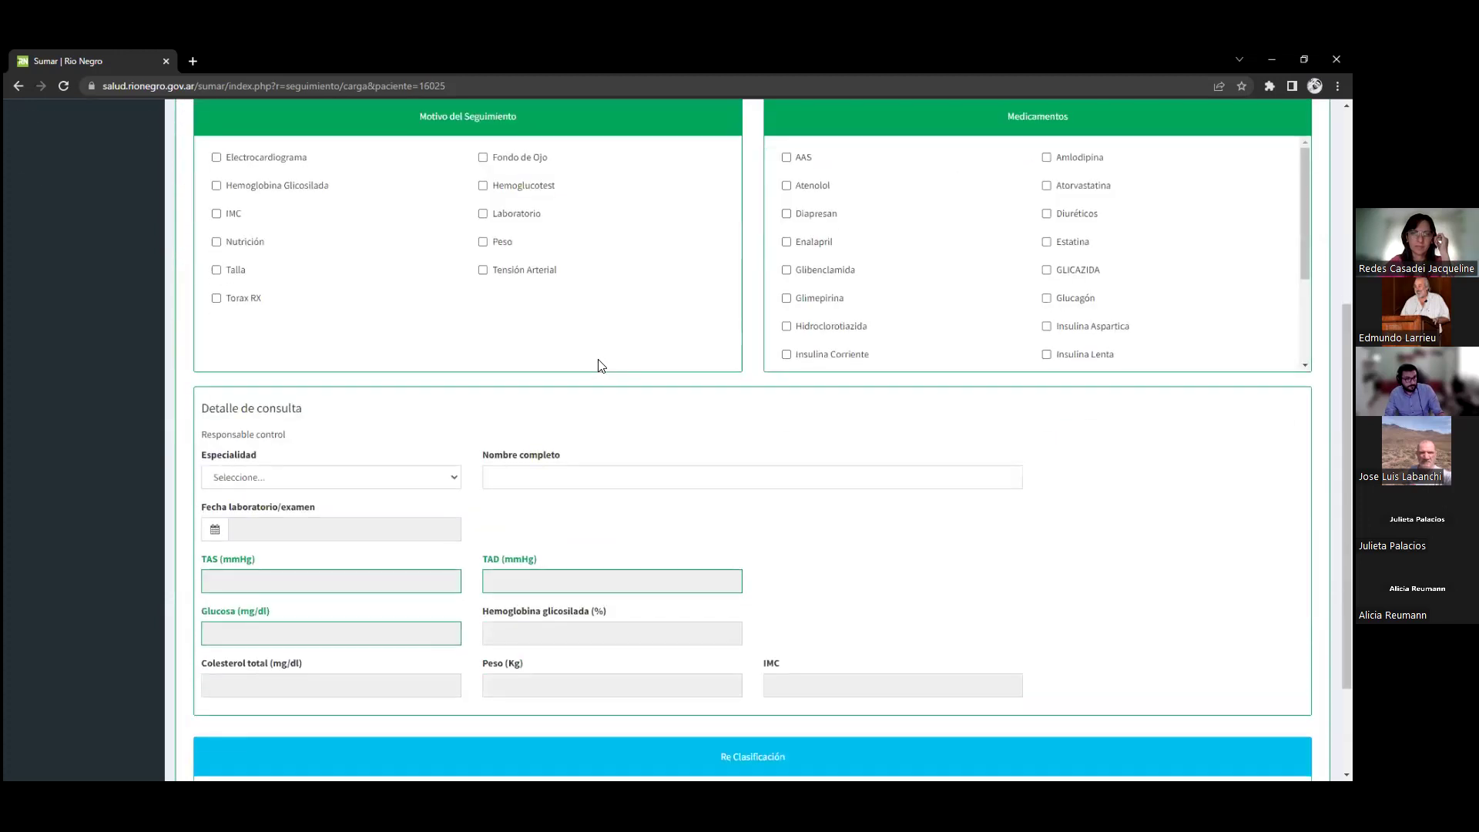
{"action": "scroll", "coordinate": [601, 365], "scroll_direction": "down", "scroll_amount": 1}
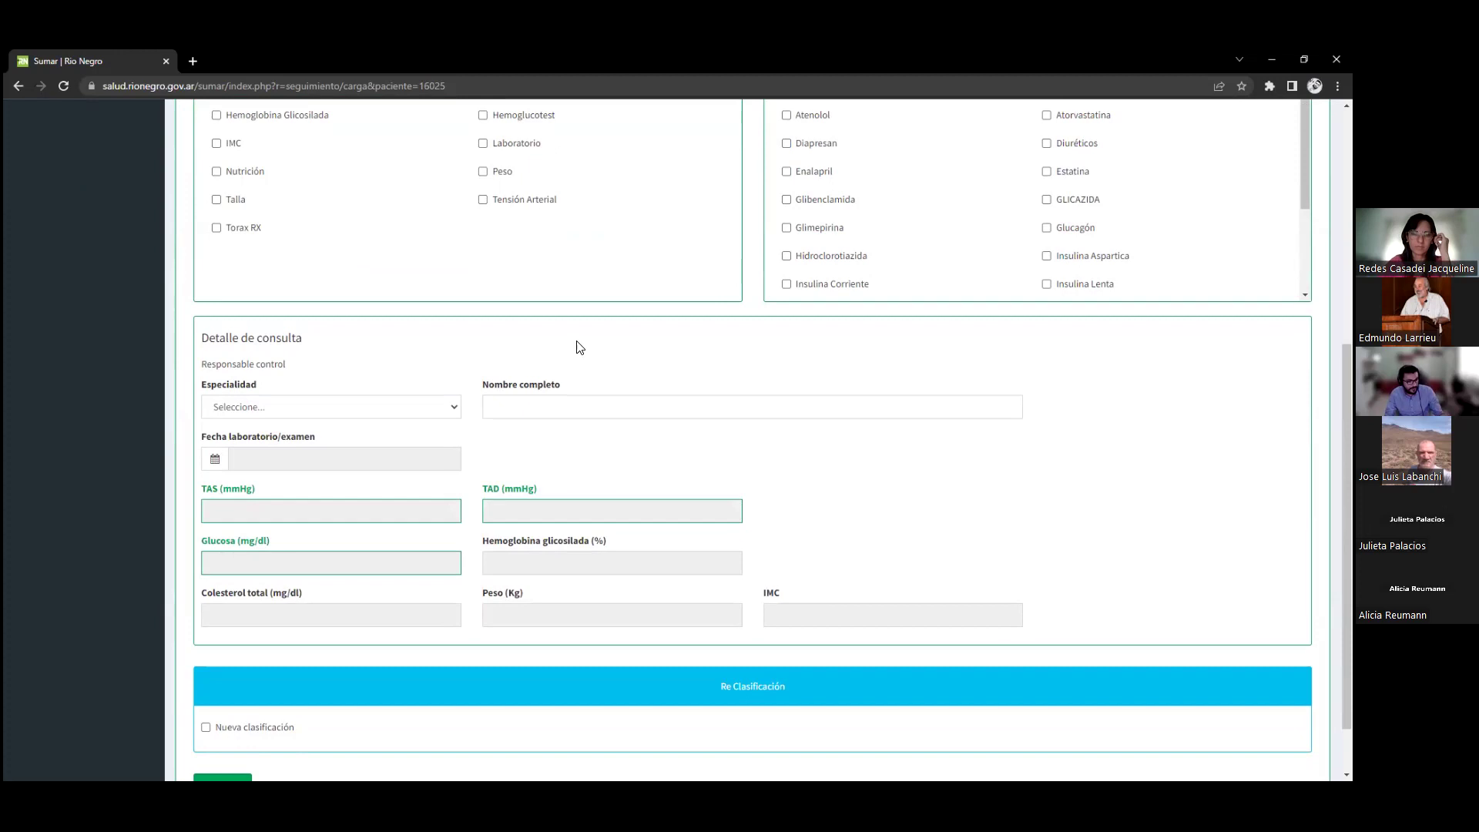
{"action": "scroll", "coordinate": [573, 363], "scroll_direction": "down", "scroll_amount": 1}
{"action": "left_click_drag", "start_coordinate": [701, 613], "coordinate": [873, 628]}
{"action": "left_click", "coordinate": [763, 661]}
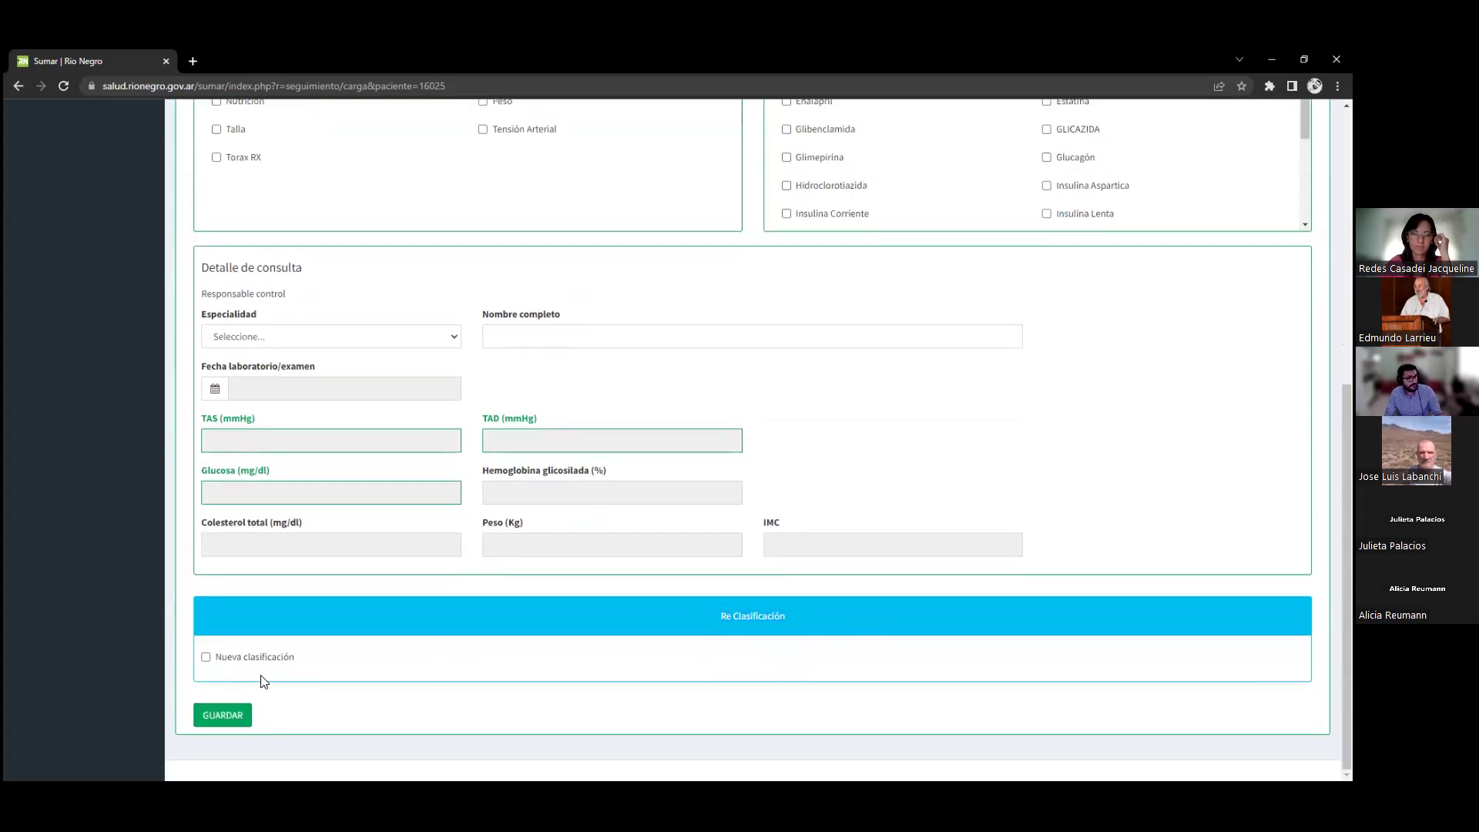
{"action": "left_click", "coordinate": [206, 657]}
{"action": "scroll", "coordinate": [472, 657], "scroll_direction": "down", "scroll_amount": 1}
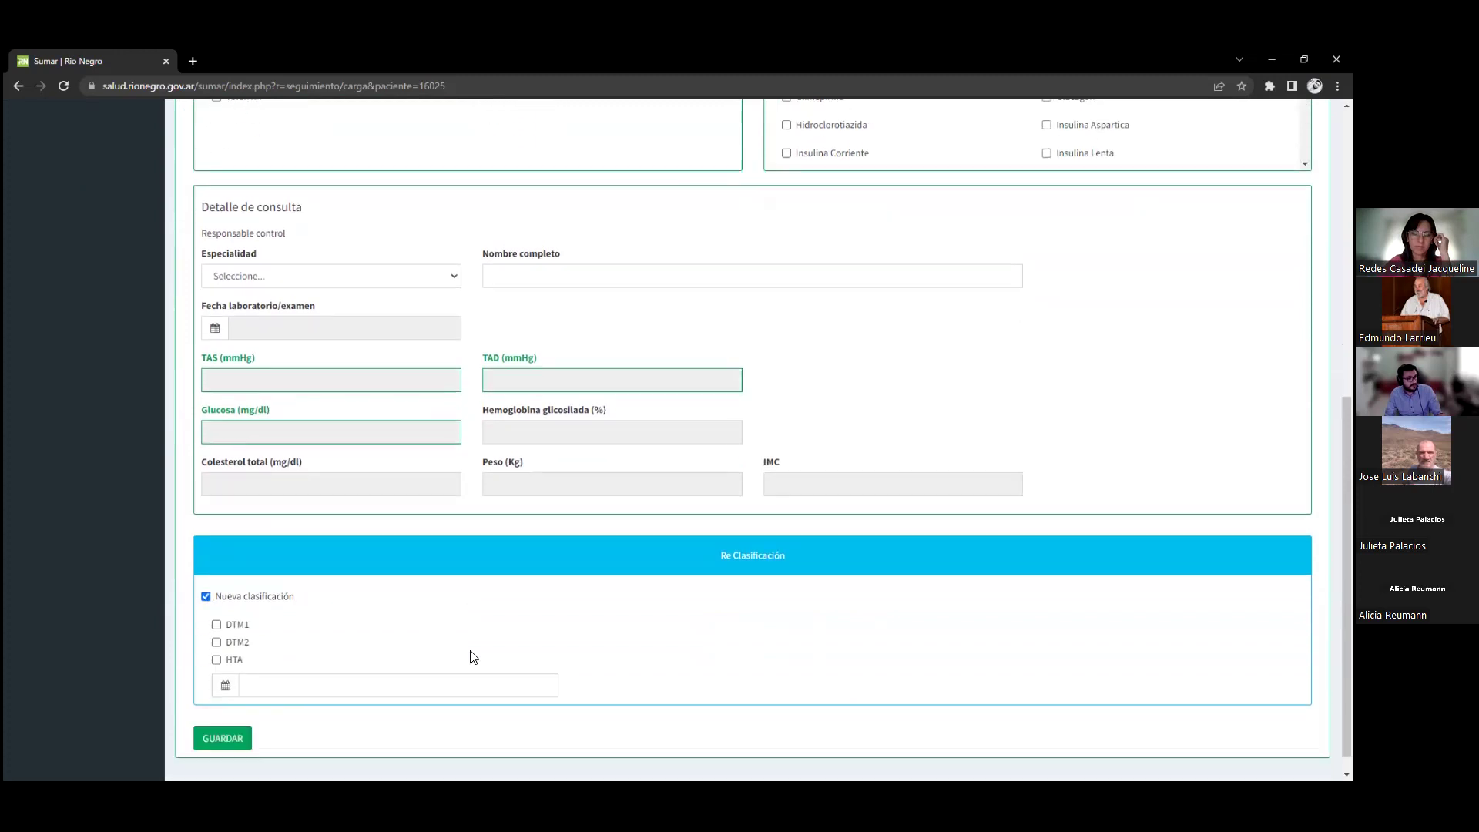
{"action": "left_click", "coordinate": [237, 602]}
{"action": "left_click", "coordinate": [238, 619]}
{"action": "left_click", "coordinate": [240, 637]}
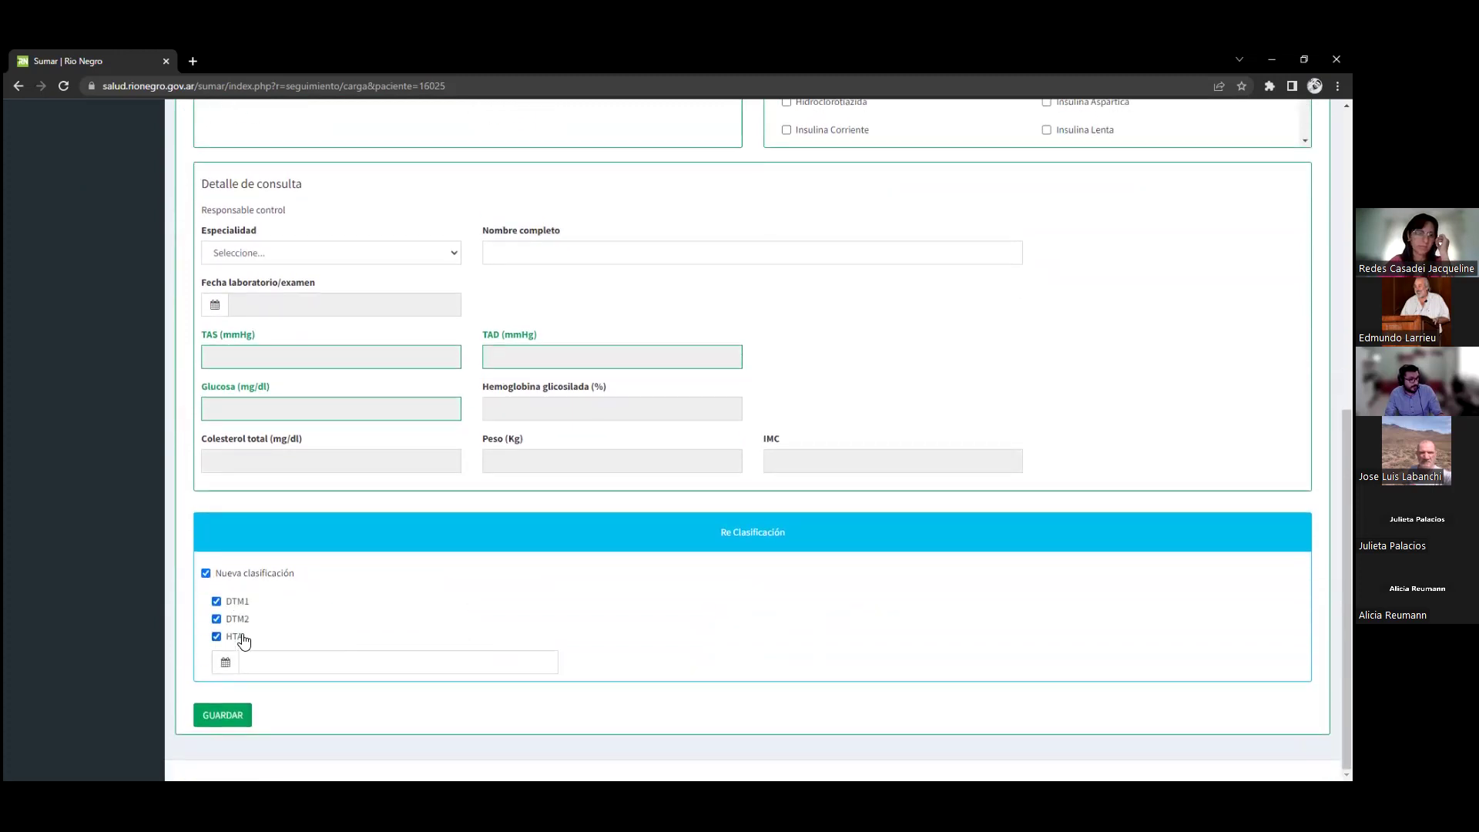
{"action": "left_click", "coordinate": [326, 667]}
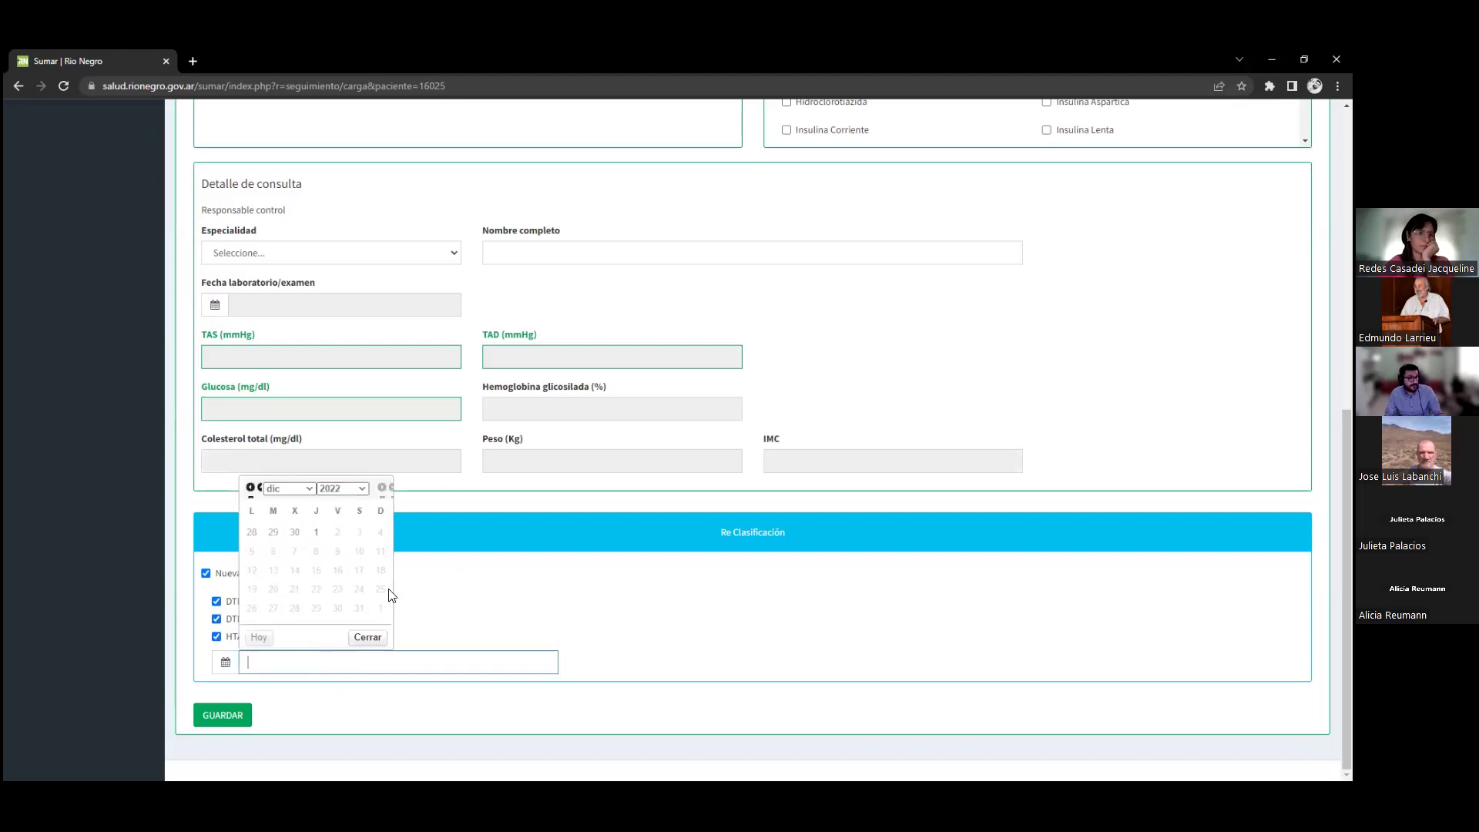
{"action": "left_click", "coordinate": [373, 637]}
{"action": "scroll", "coordinate": [493, 616], "scroll_direction": "up", "scroll_amount": 5}
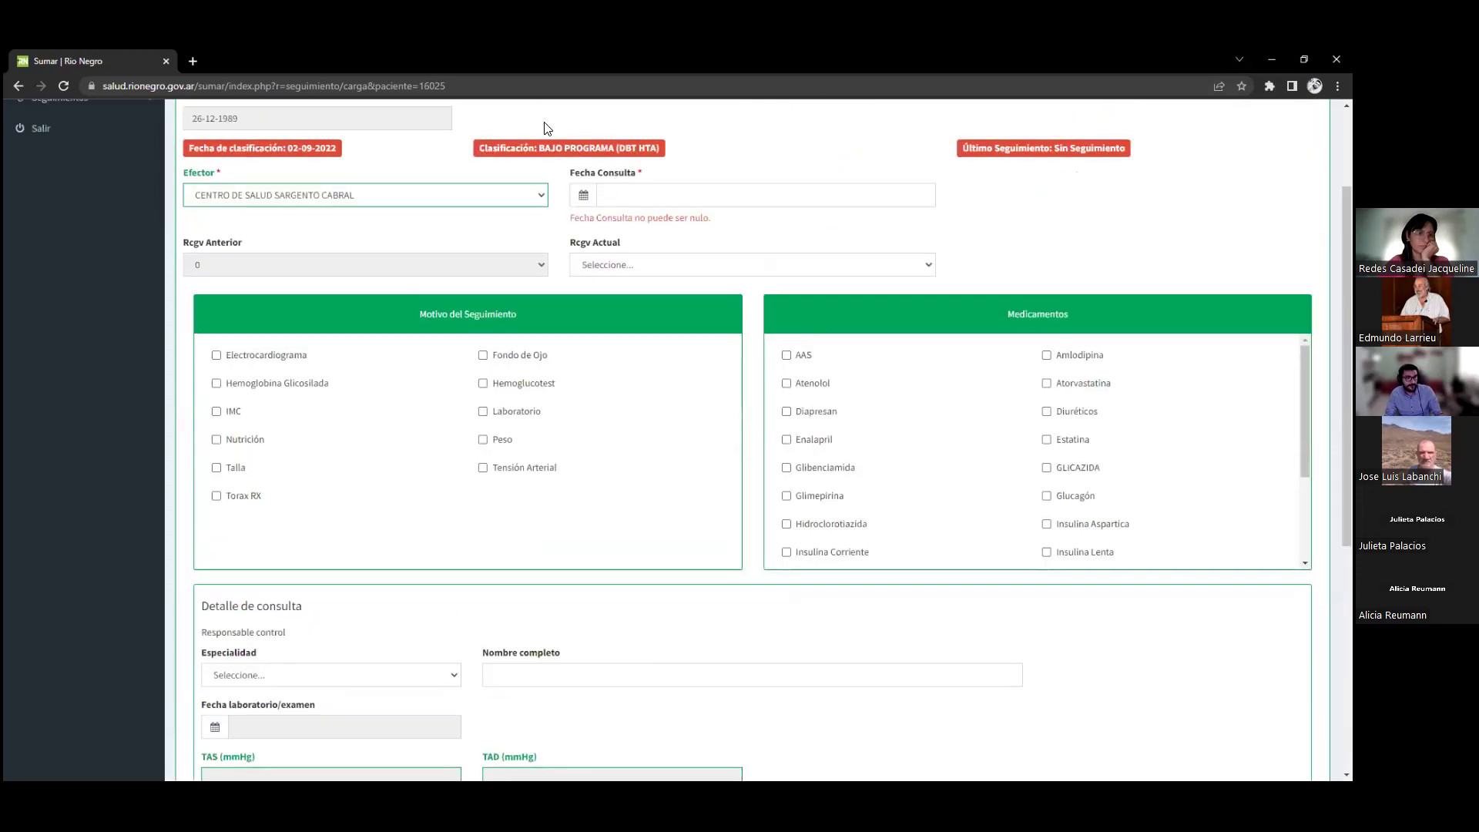
{"action": "scroll", "coordinate": [543, 128], "scroll_direction": "up", "scroll_amount": 2}
{"action": "left_click", "coordinate": [619, 338]}
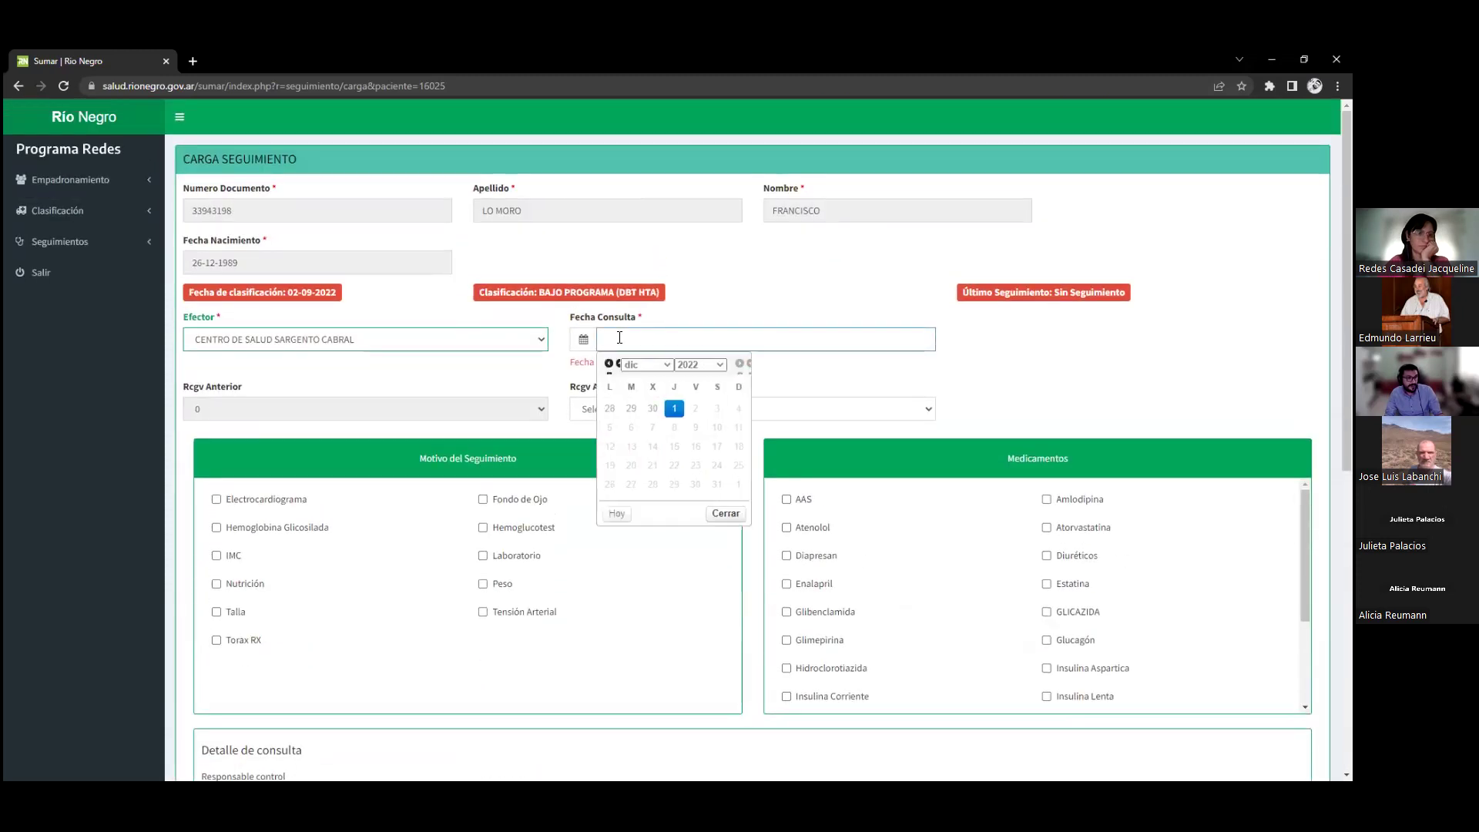
{"action": "scroll", "coordinate": [396, 539], "scroll_direction": "down", "scroll_amount": 7}
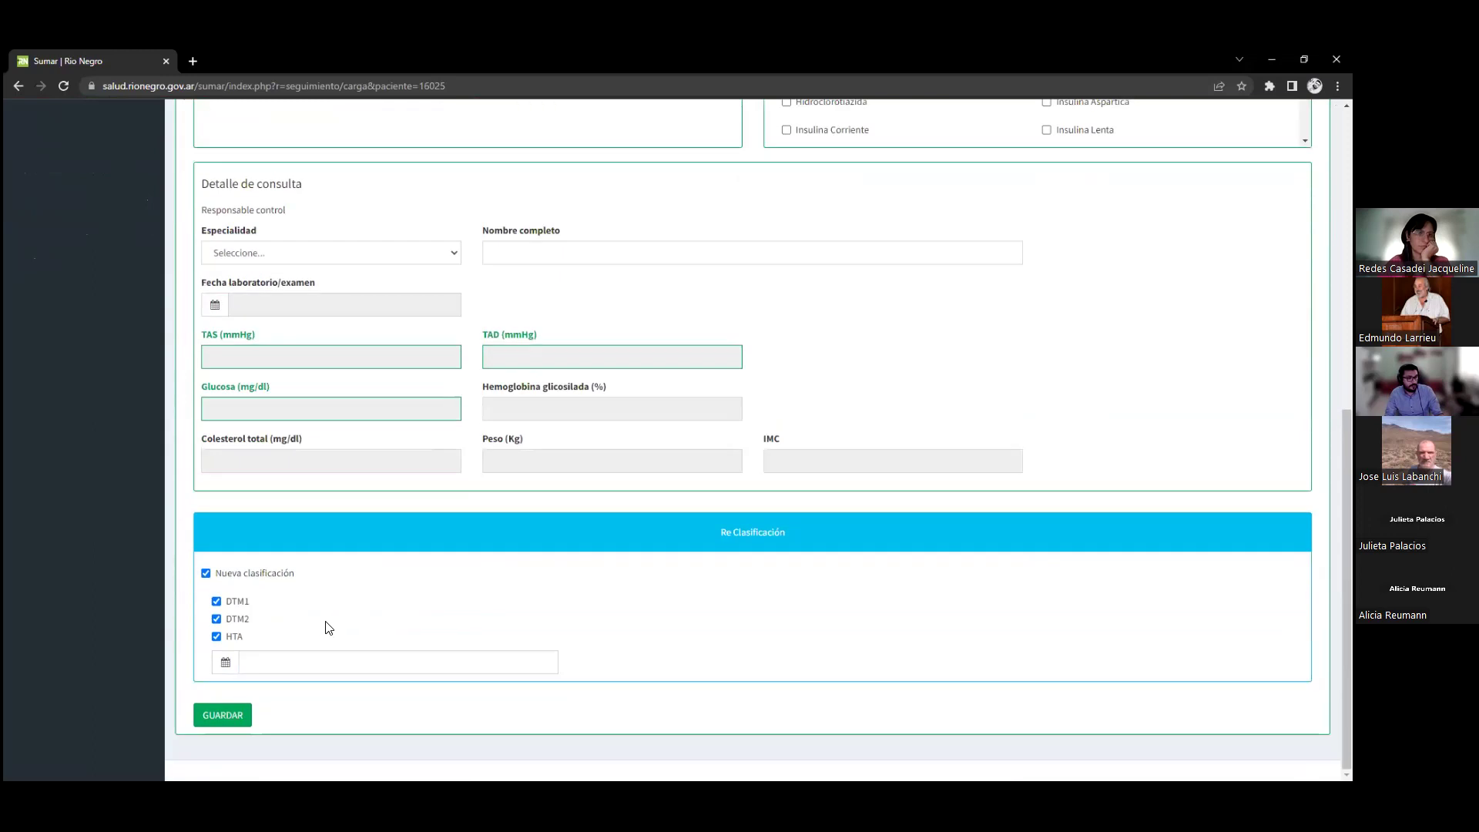
{"action": "left_click", "coordinate": [205, 573]}
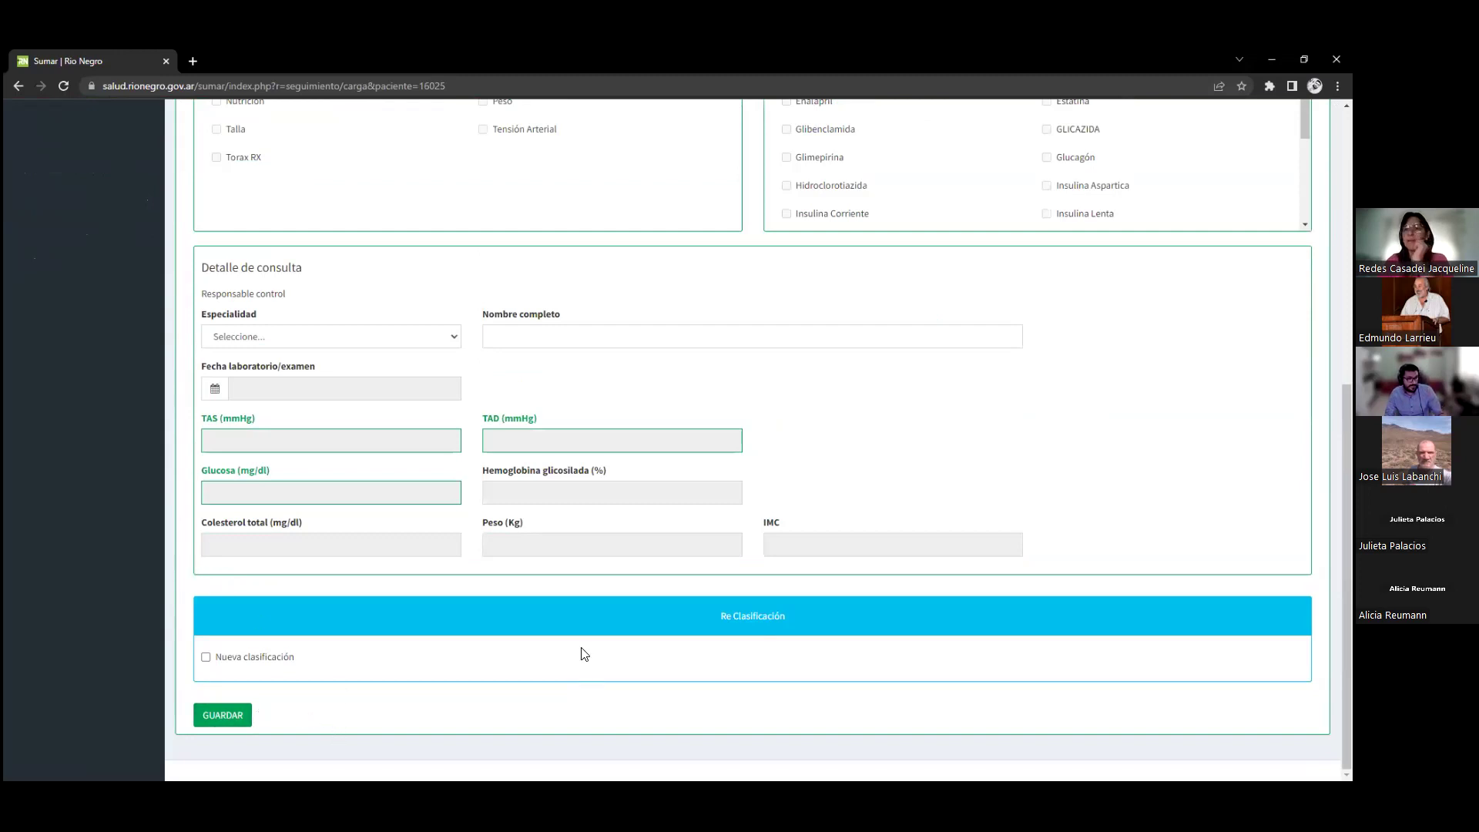
{"action": "scroll", "coordinate": [705, 419], "scroll_direction": "up", "scroll_amount": 1}
{"action": "scroll", "coordinate": [585, 362], "scroll_direction": "up", "scroll_amount": 2}
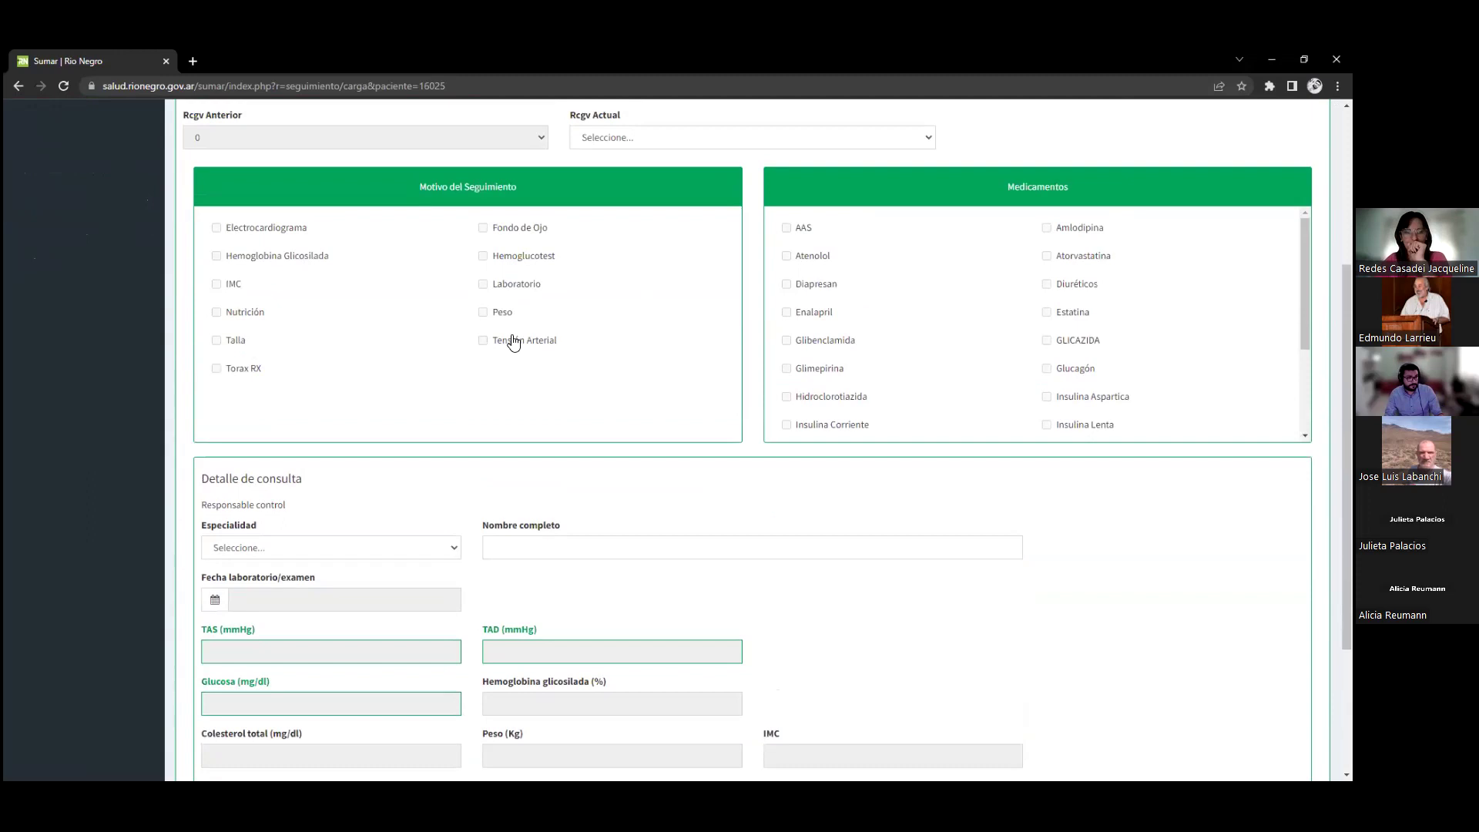
{"action": "scroll", "coordinate": [606, 262], "scroll_direction": "up", "scroll_amount": 2}
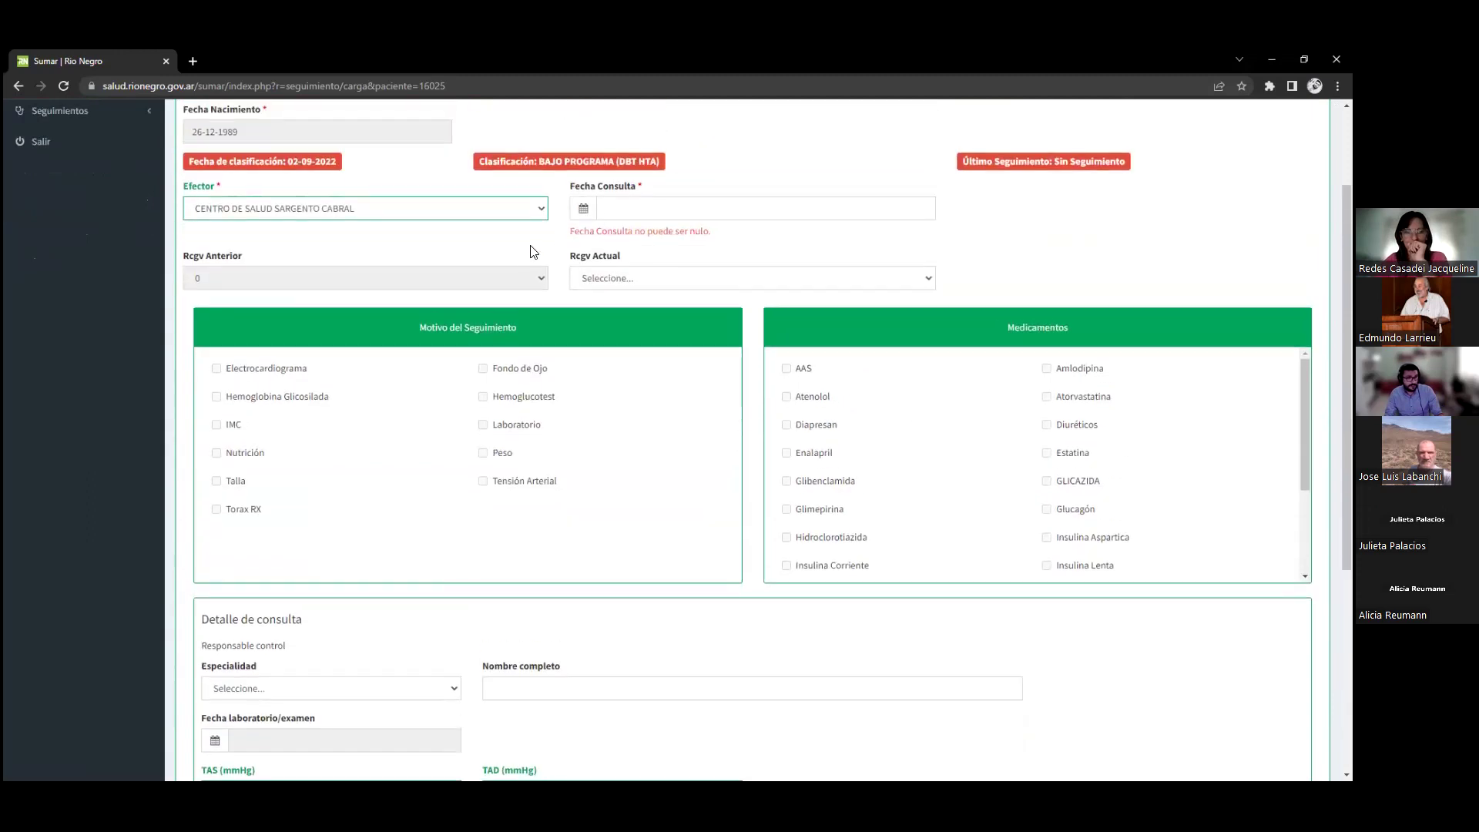
{"action": "scroll", "coordinate": [534, 255], "scroll_direction": "down", "scroll_amount": 5}
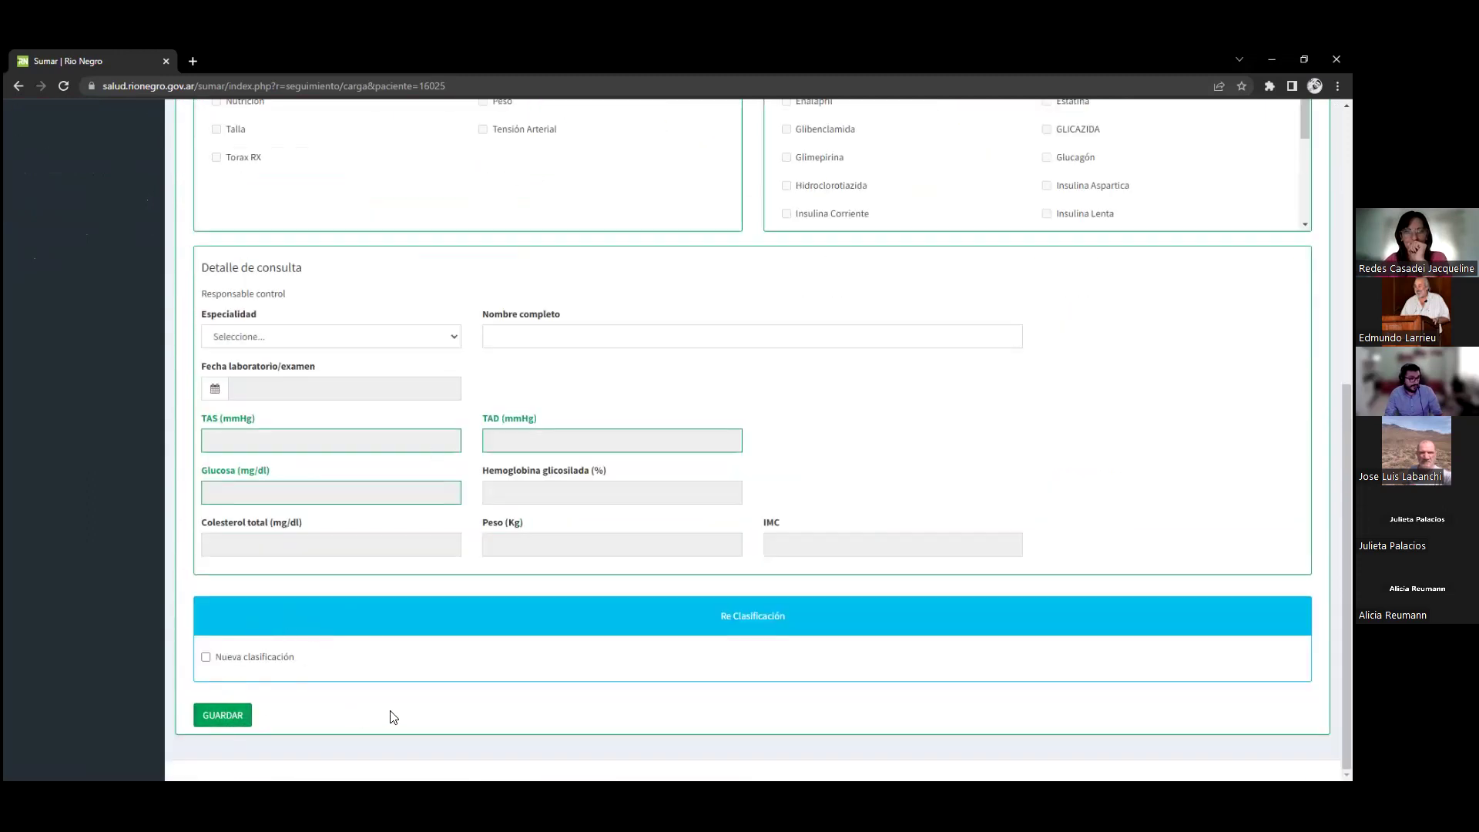
{"action": "scroll", "coordinate": [488, 674], "scroll_direction": "up", "scroll_amount": 7}
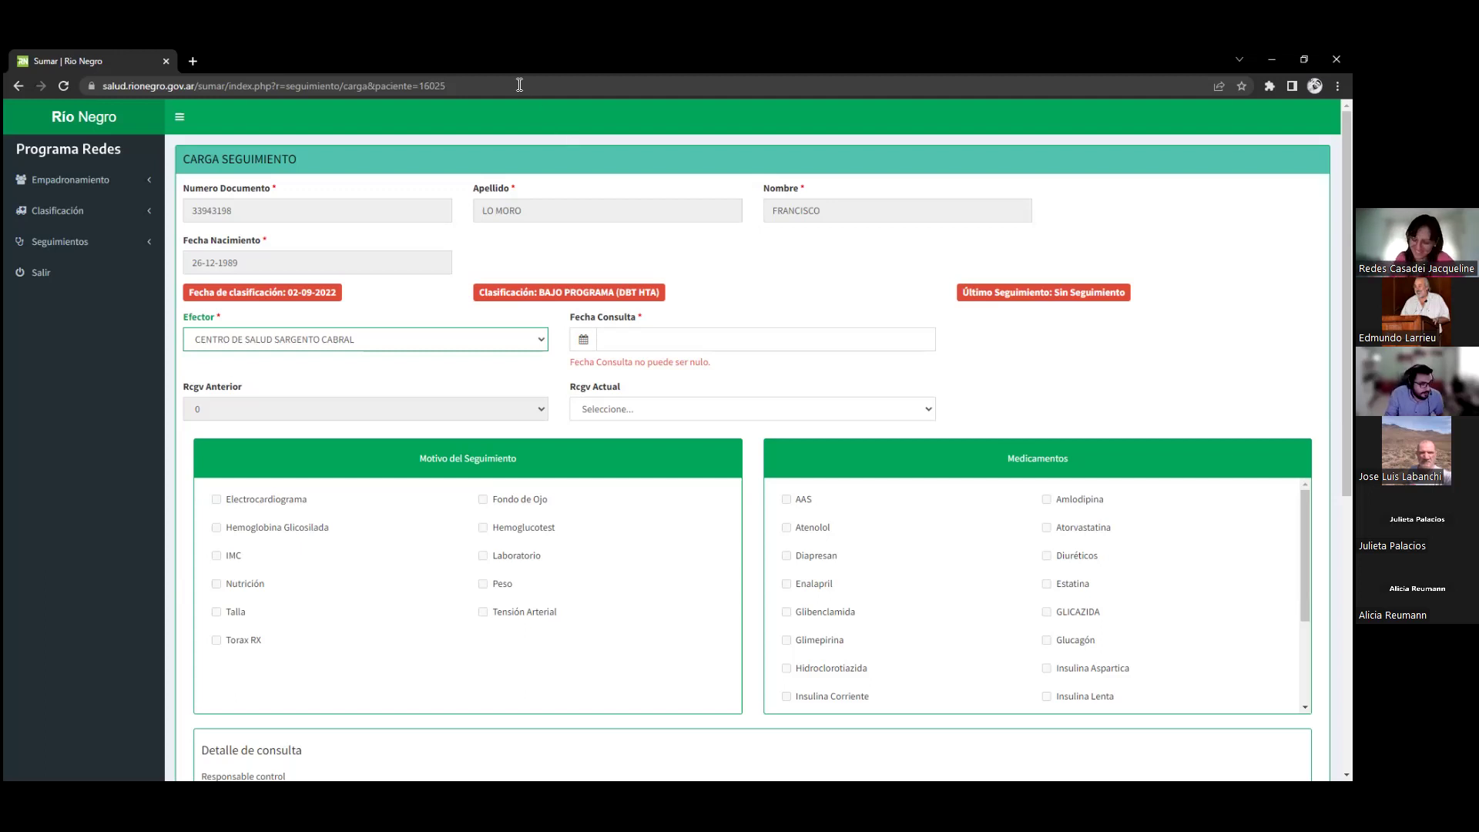
Open Empadronamiento > Administración, listing 2897 patients at Centro de Salud Sargento Cabral
{"action": "left_click", "coordinate": [113, 188]}
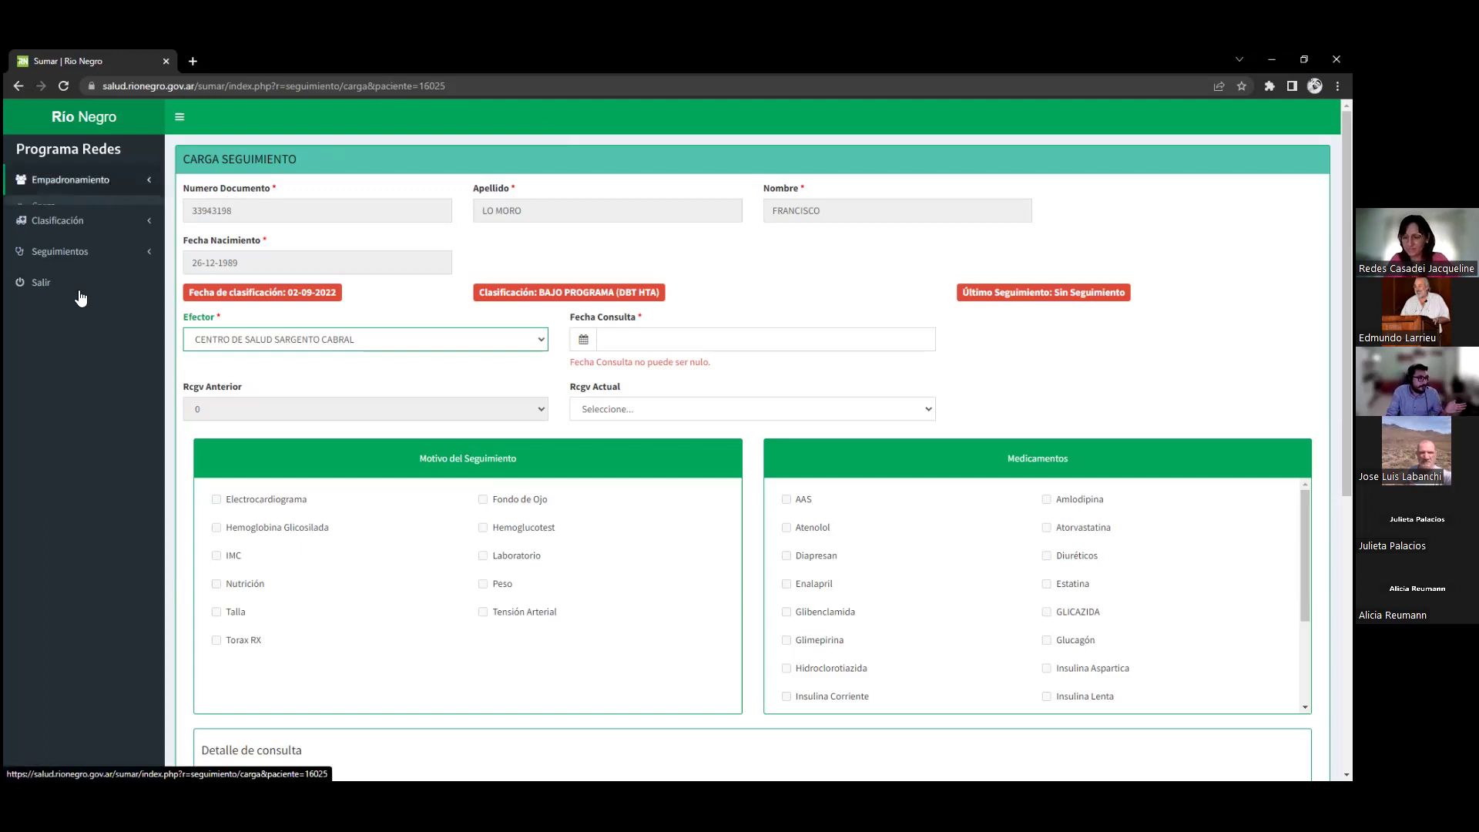
{"action": "left_click", "coordinate": [91, 252]}
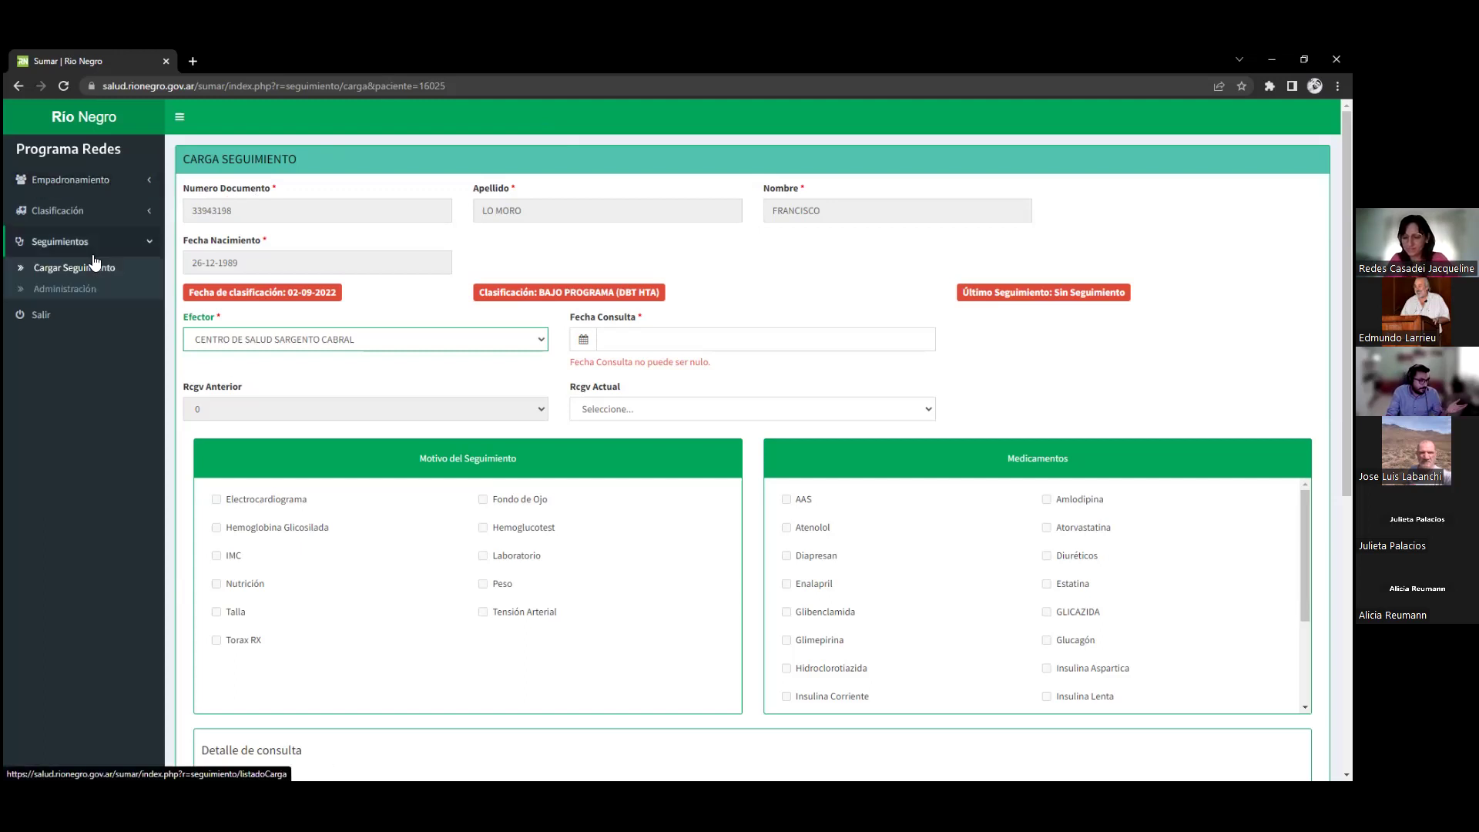
{"action": "left_click", "coordinate": [90, 185]}
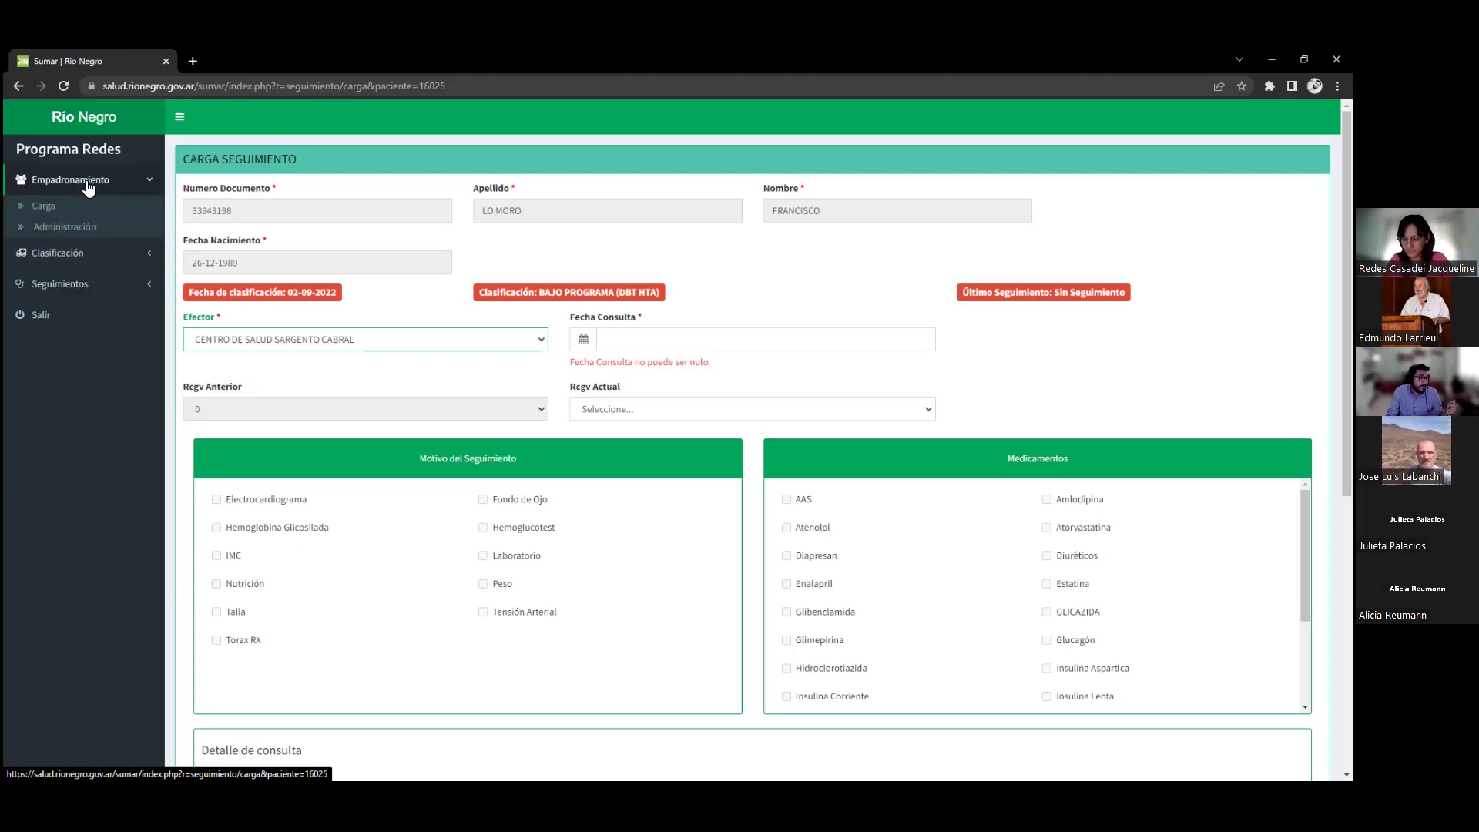
{"action": "left_click", "coordinate": [78, 227]}
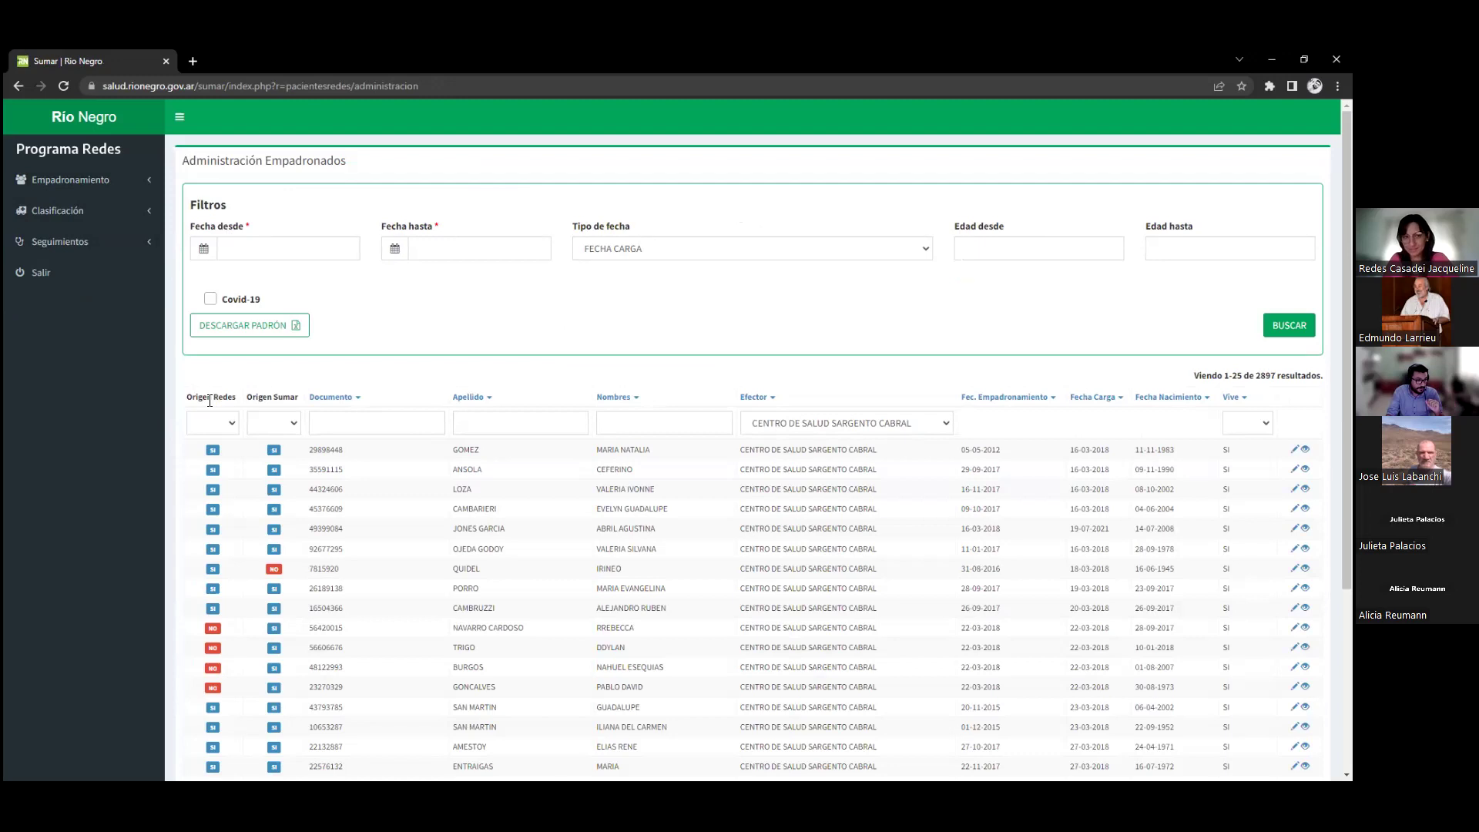
Filter the Empadronados list to Origen Sumar SI
{"action": "left_click_drag", "start_coordinate": [187, 397], "coordinate": [242, 399]}
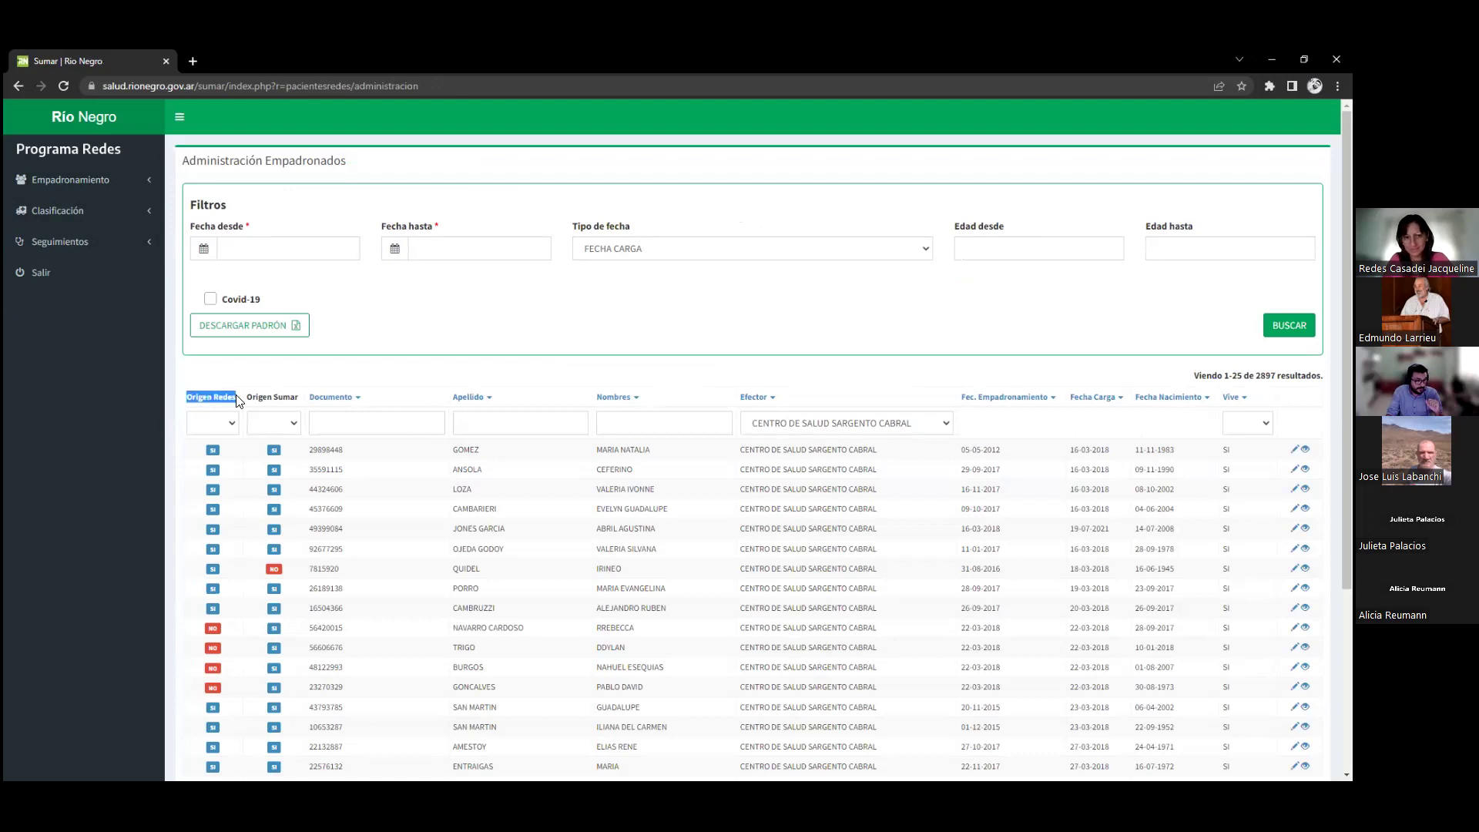
{"action": "left_click", "coordinate": [431, 340]}
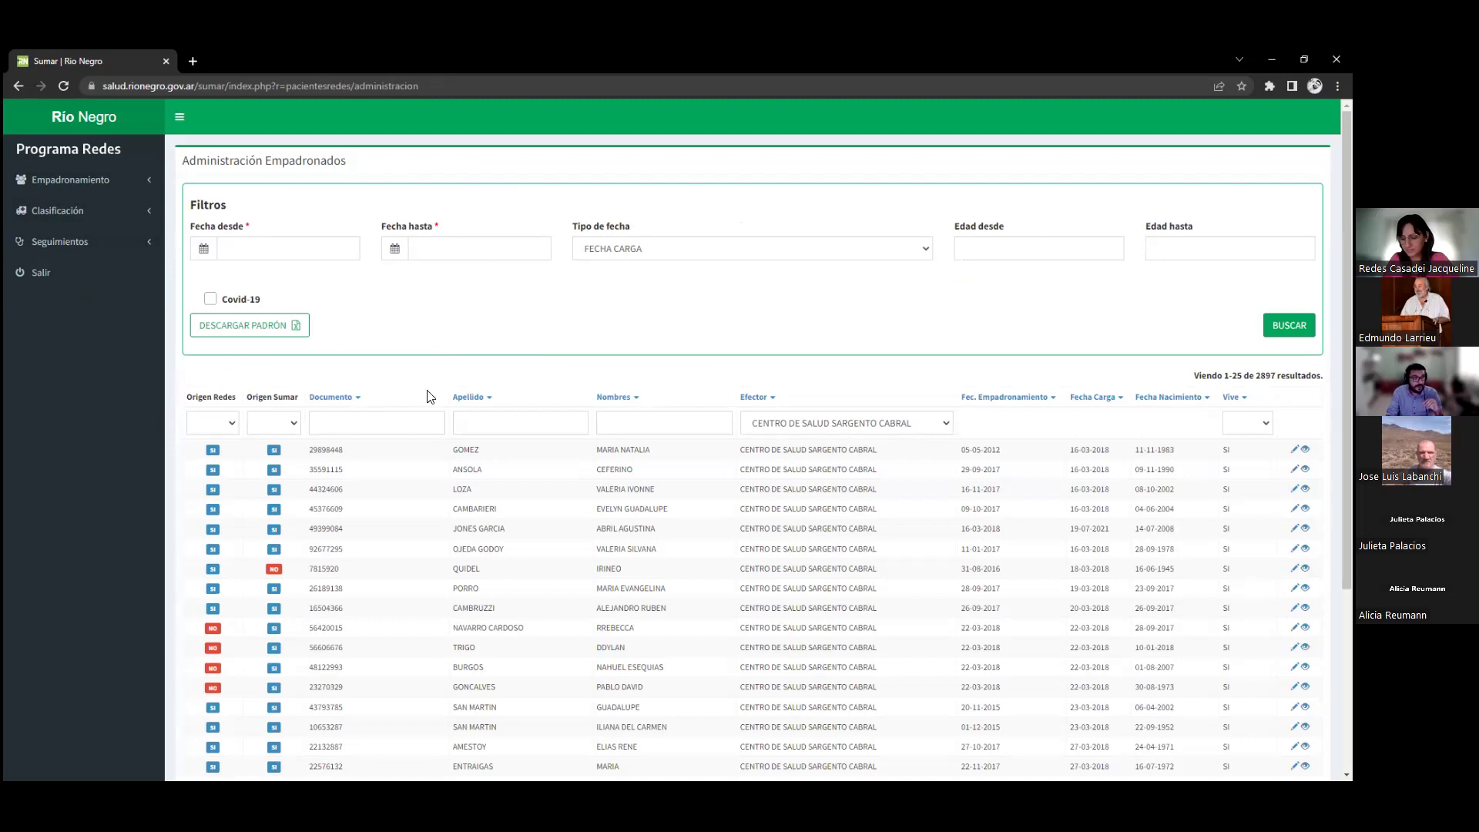
{"action": "scroll", "coordinate": [429, 395], "scroll_direction": "down", "scroll_amount": 3}
{"action": "scroll", "coordinate": [505, 371], "scroll_direction": "up", "scroll_amount": 1}
{"action": "scroll", "coordinate": [505, 371], "scroll_direction": "up", "scroll_amount": 2}
{"action": "left_click", "coordinate": [275, 461]}
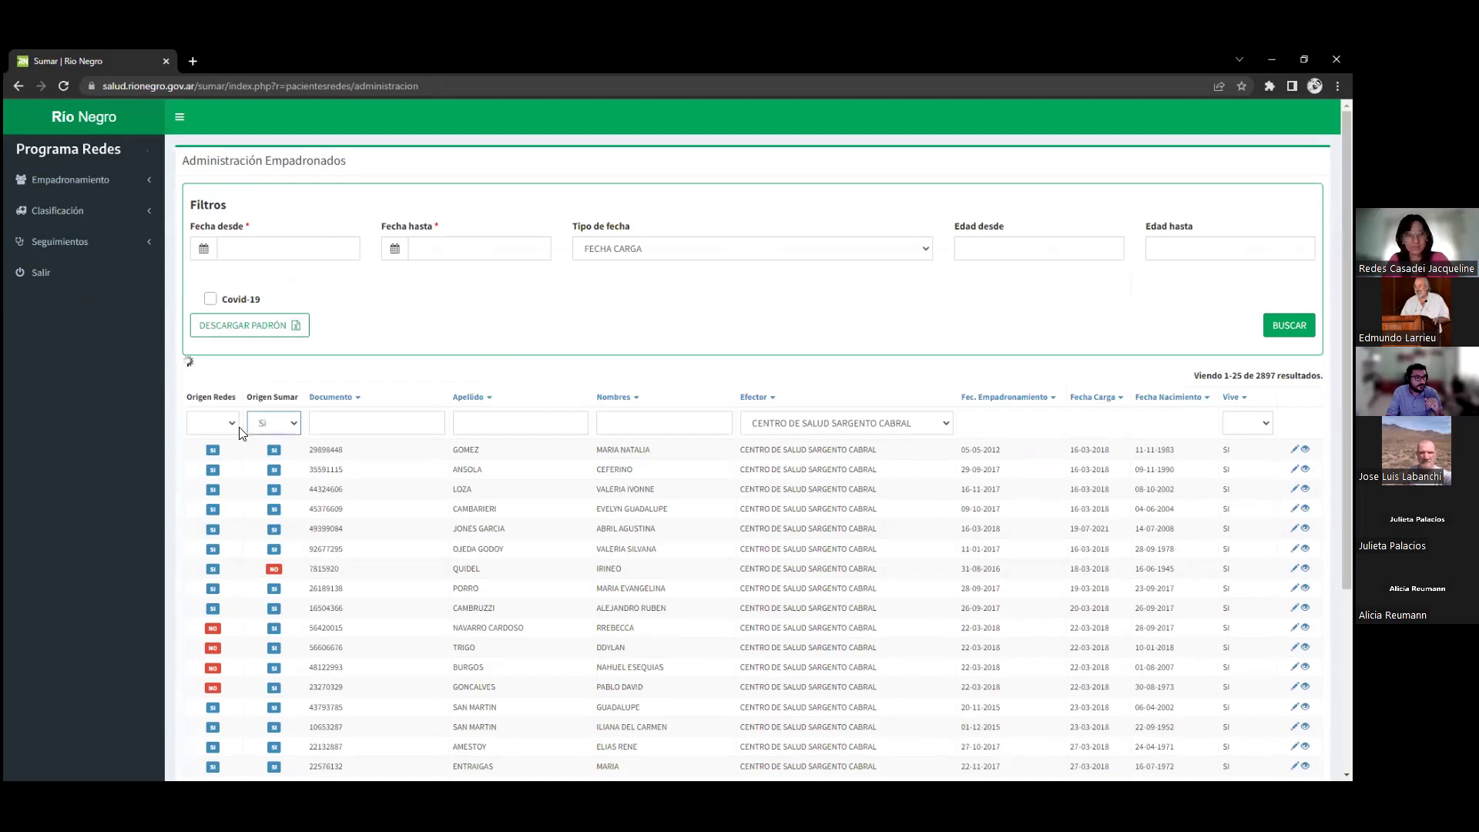
Set the Origen Redes filter to NO, then to Si, leaving 2052 results
{"action": "left_click", "coordinate": [230, 423]}
{"action": "left_click", "coordinate": [205, 468]}
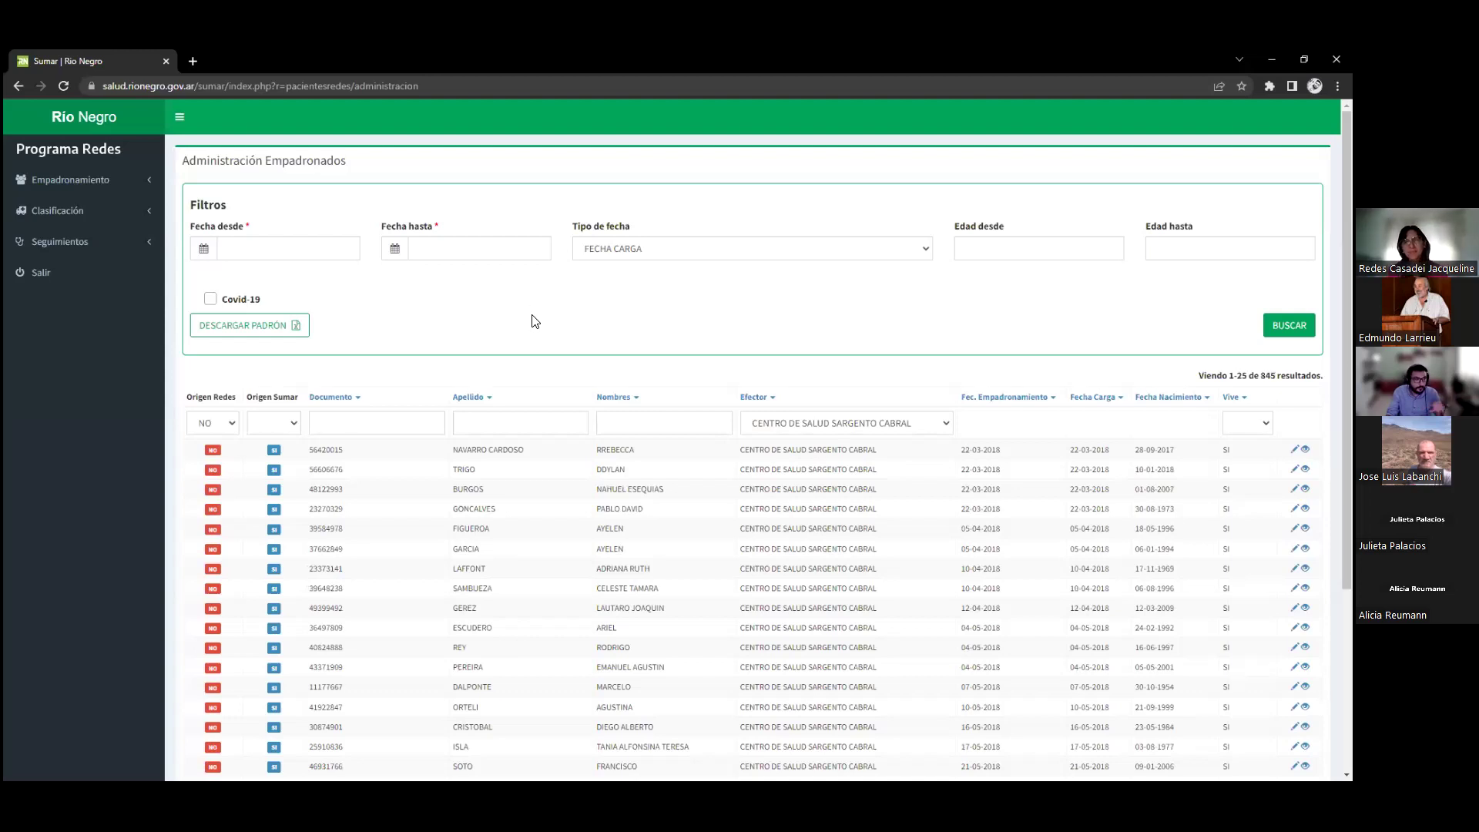
{"action": "scroll", "coordinate": [485, 322], "scroll_direction": "down", "scroll_amount": 3}
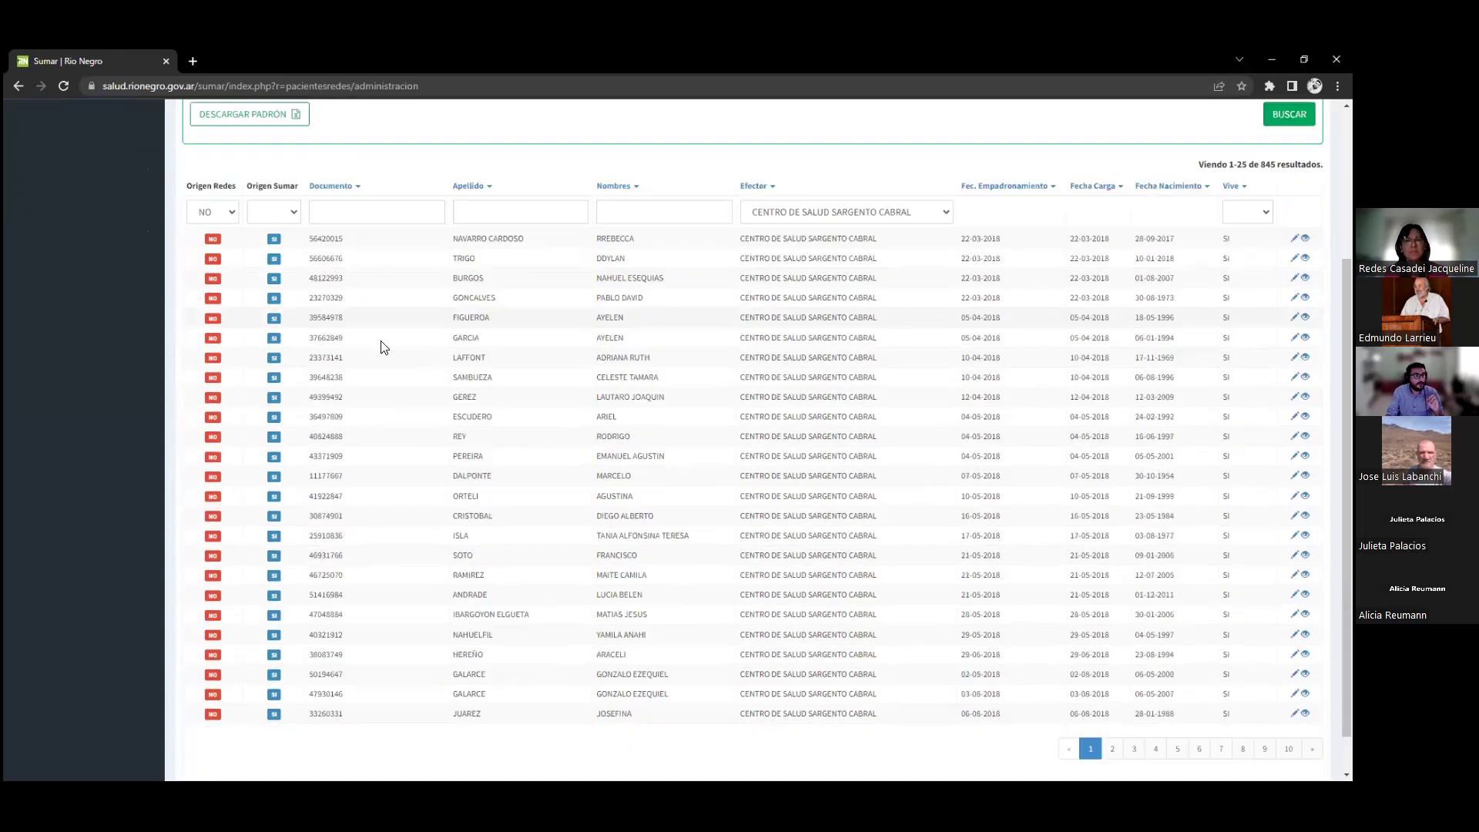
{"action": "scroll", "coordinate": [666, 340], "scroll_direction": "up", "scroll_amount": 3}
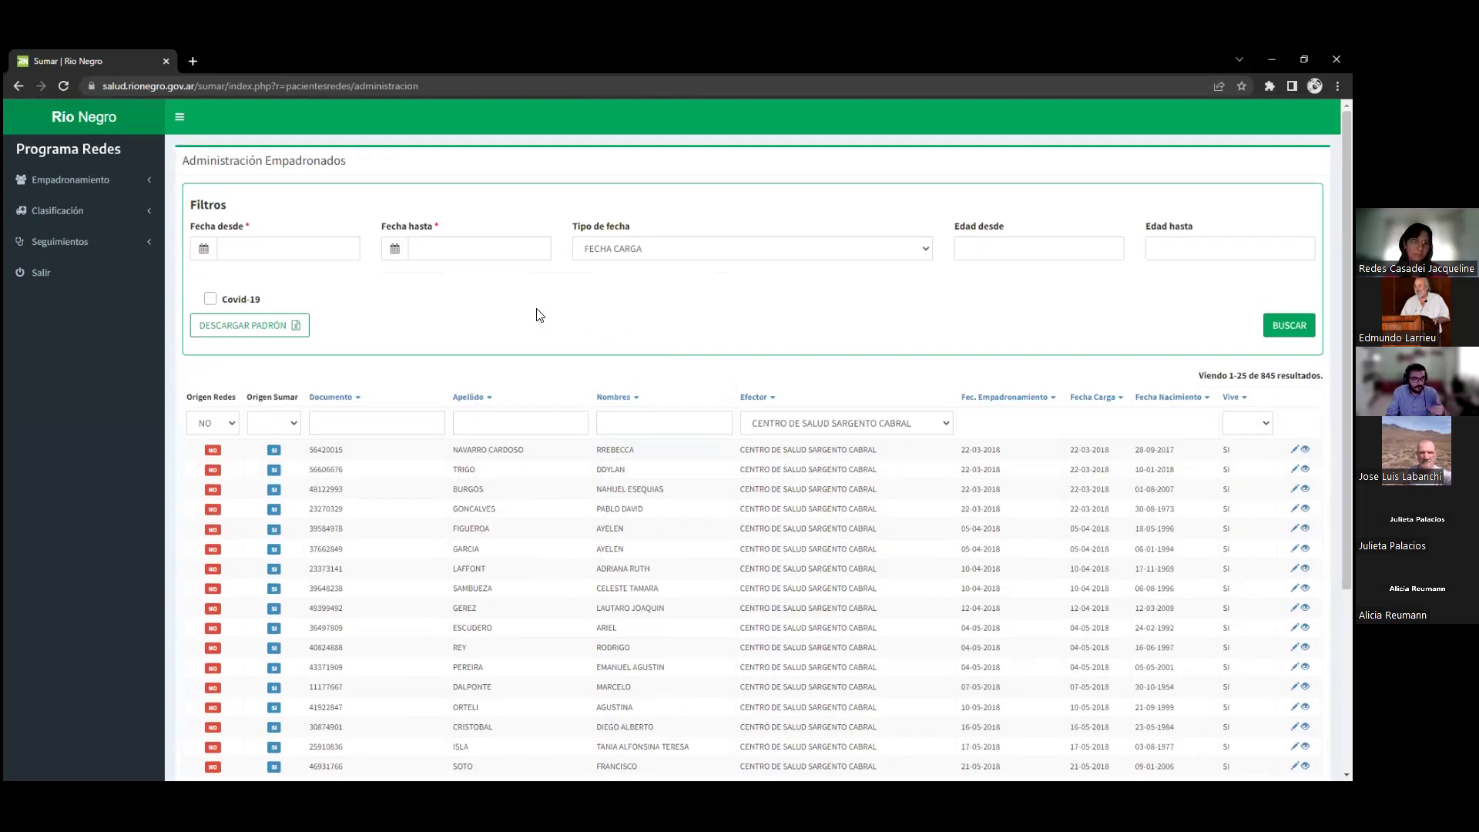
{"action": "left_click", "coordinate": [214, 452]}
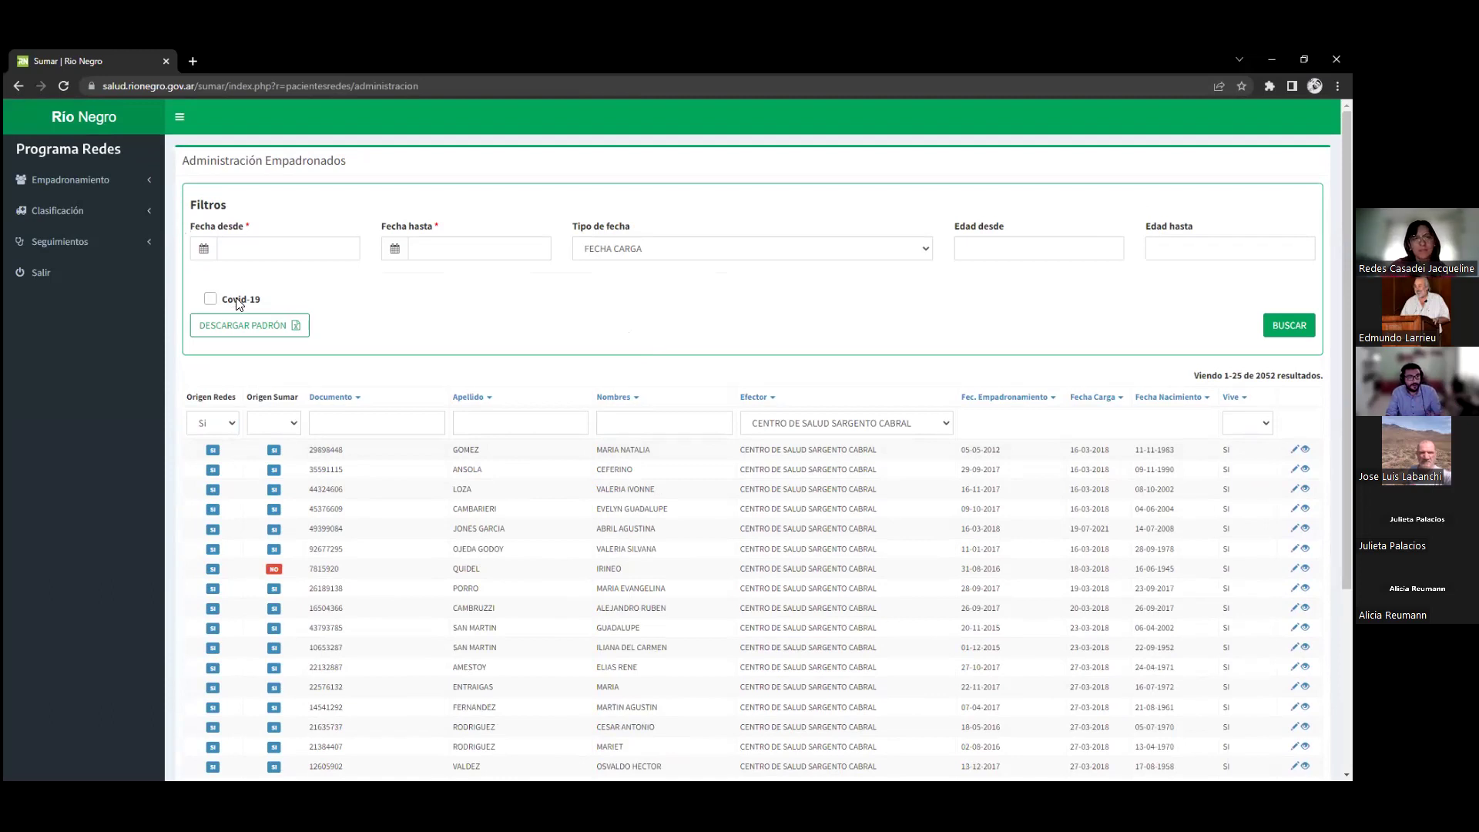
Search the Origen Redes SI list by the patient's document number, which returns no results
{"action": "left_click", "coordinate": [864, 428]}
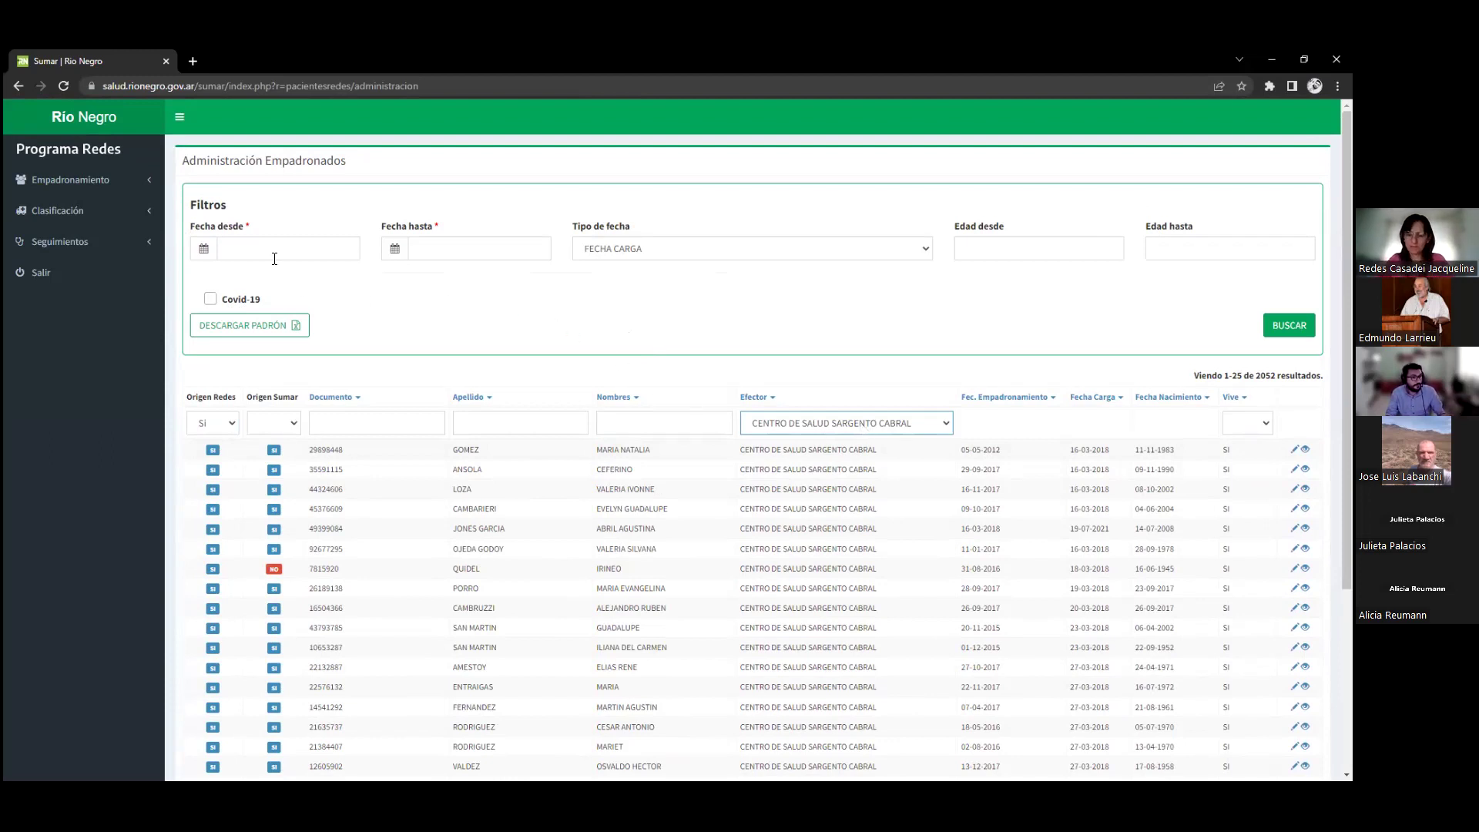
{"action": "left_click", "coordinate": [412, 423]}
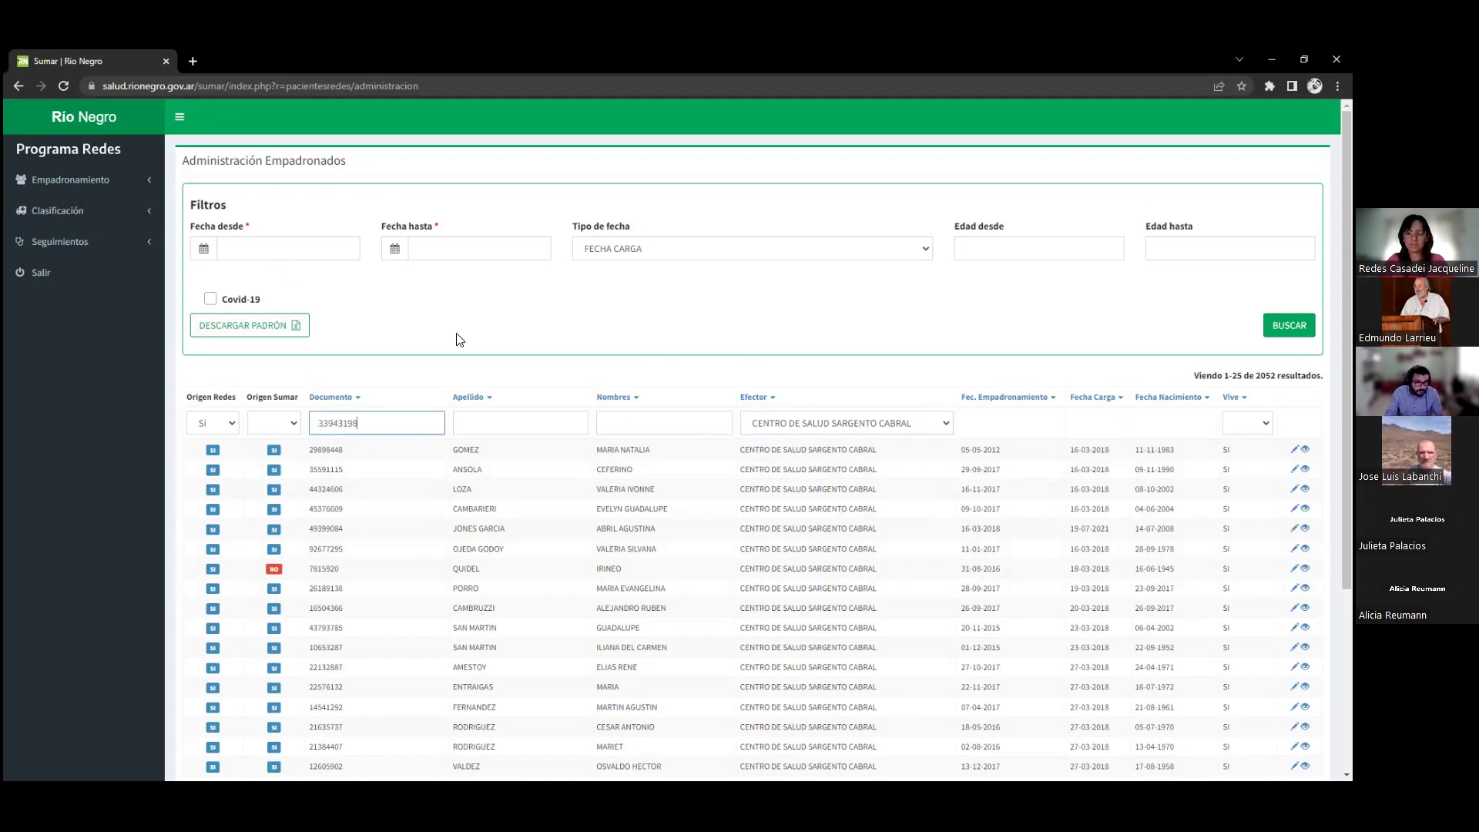
{"action": "key", "text": "Return"}
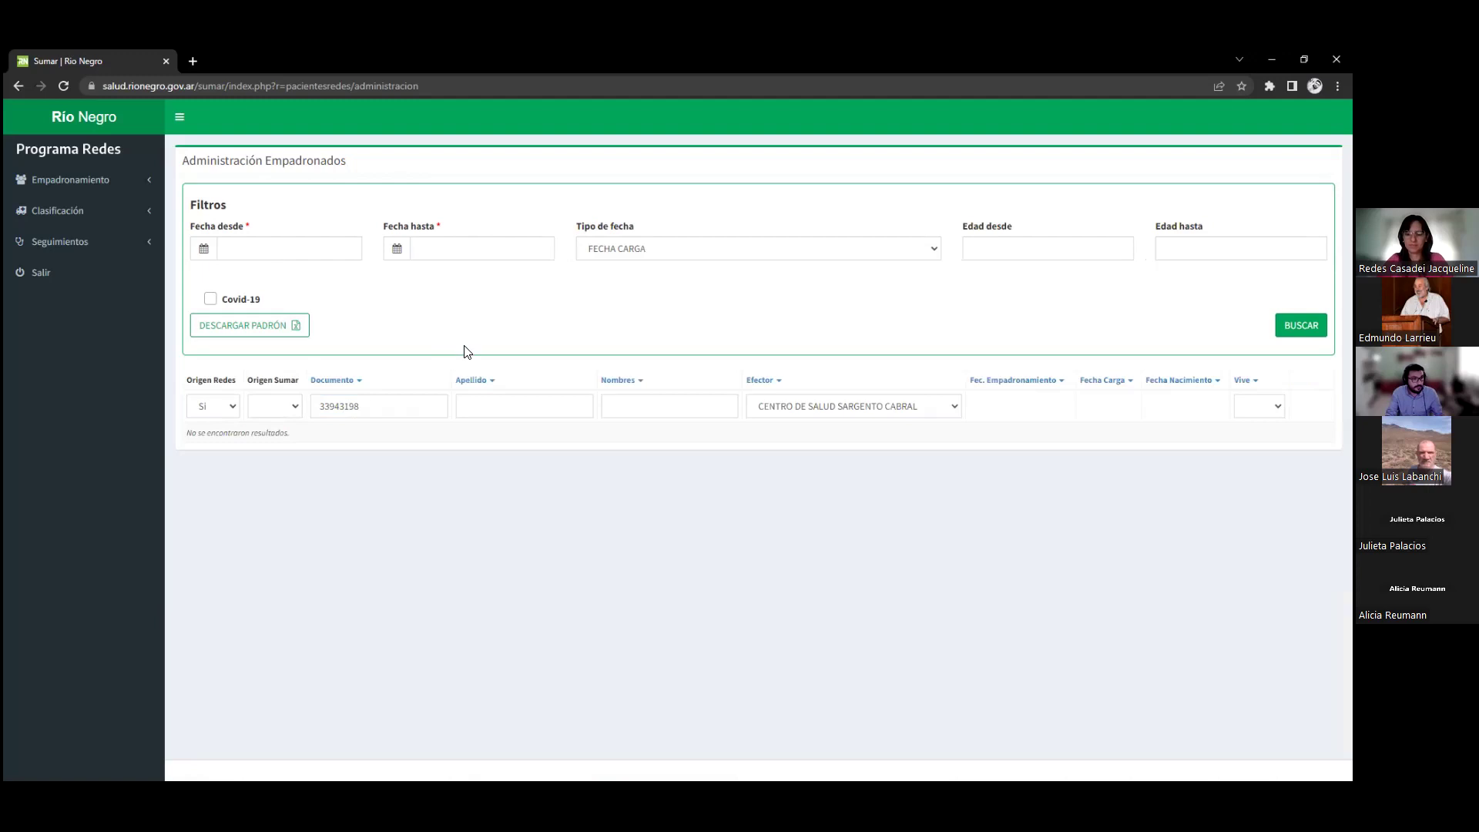
{"action": "left_click", "coordinate": [802, 406]}
{"action": "left_click", "coordinate": [802, 406]}
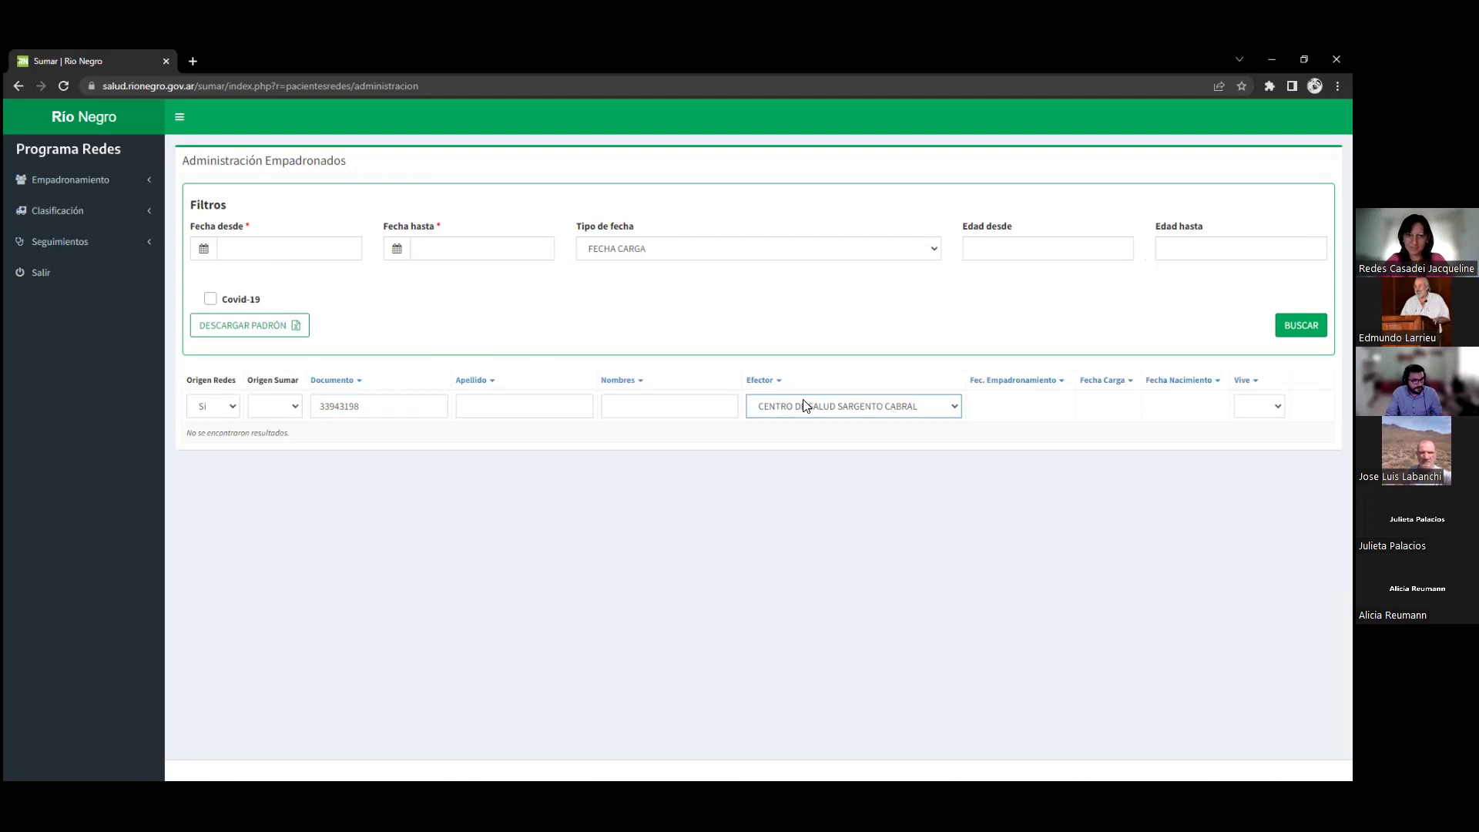
{"action": "left_click", "coordinate": [110, 224]}
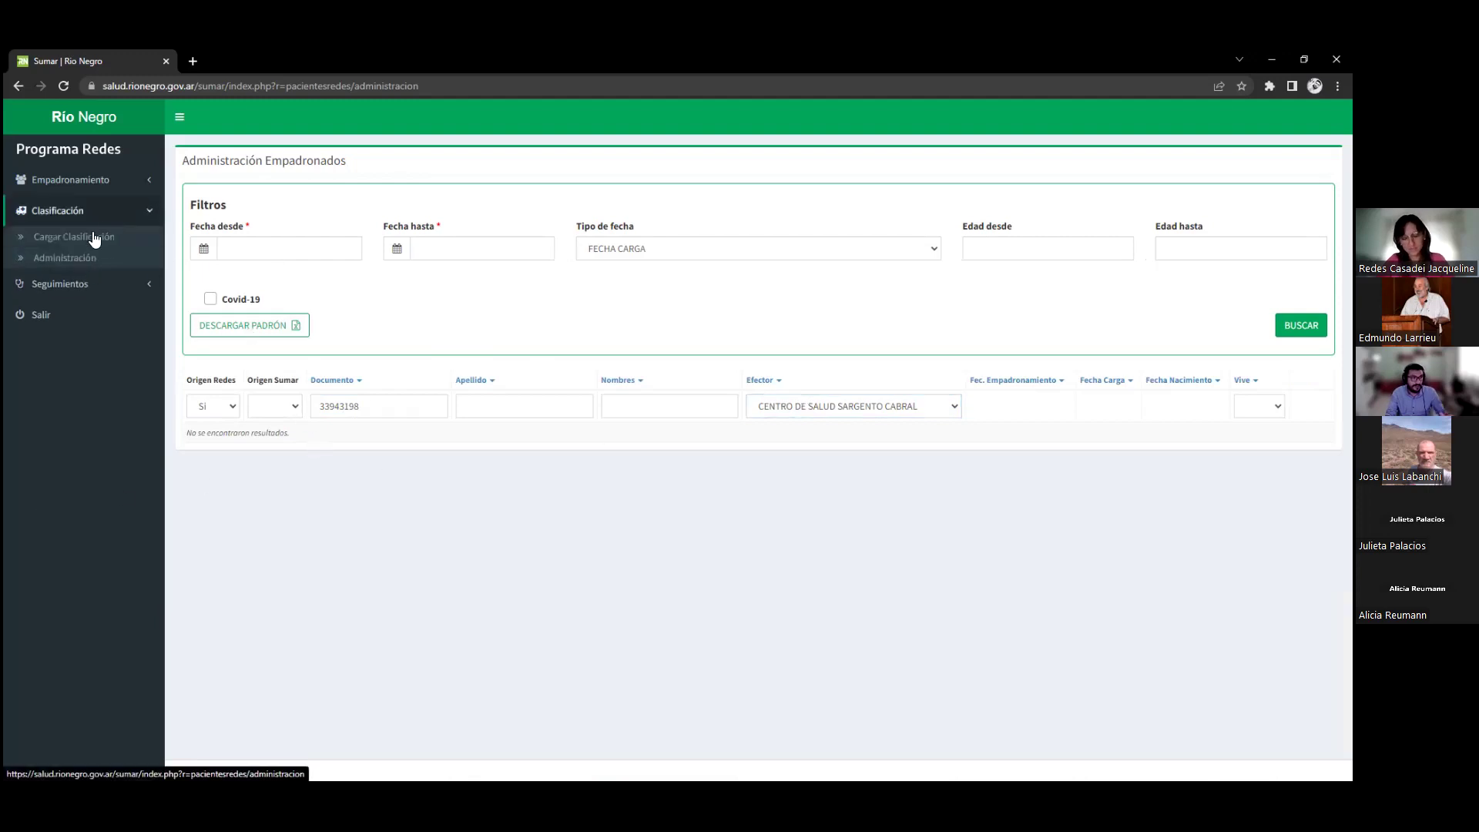
Filter Clasificaciones by the patient's document number, showing one BAJO PROGRAMA entry dated 02-09-2022
{"action": "left_click", "coordinate": [100, 240]}
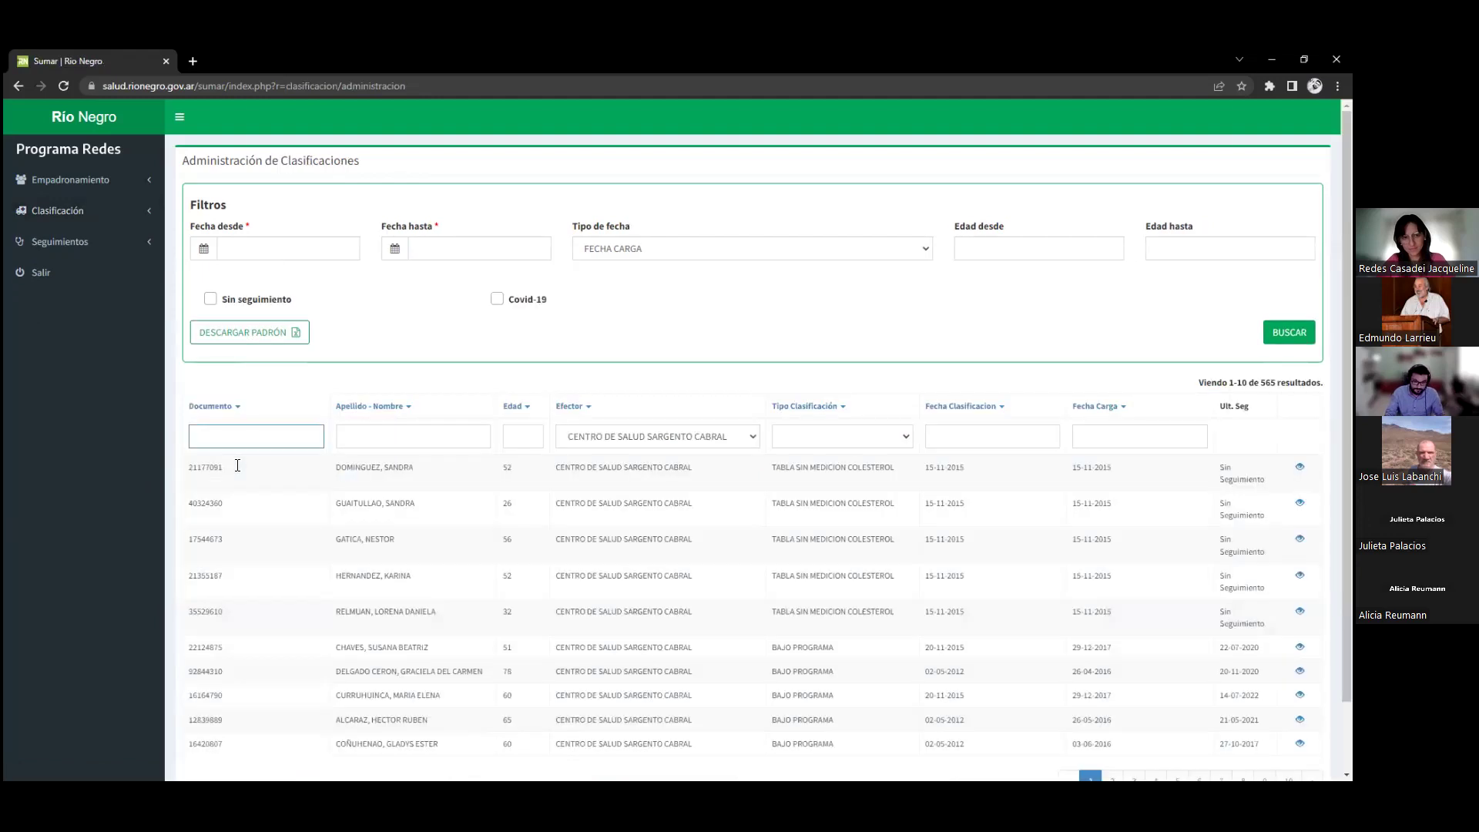
{"action": "left_click", "coordinate": [260, 429]}
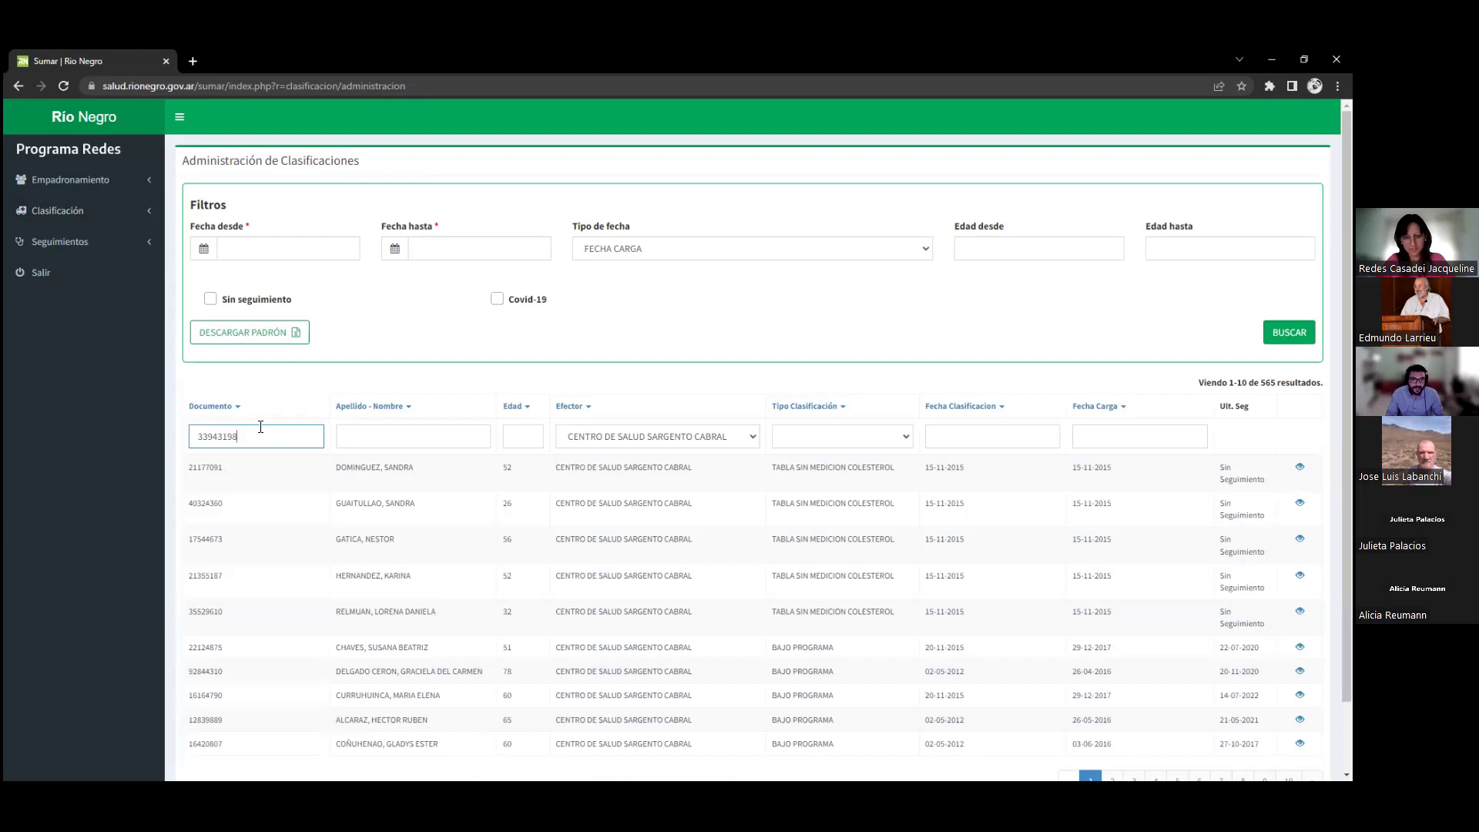
{"action": "key", "text": "Return"}
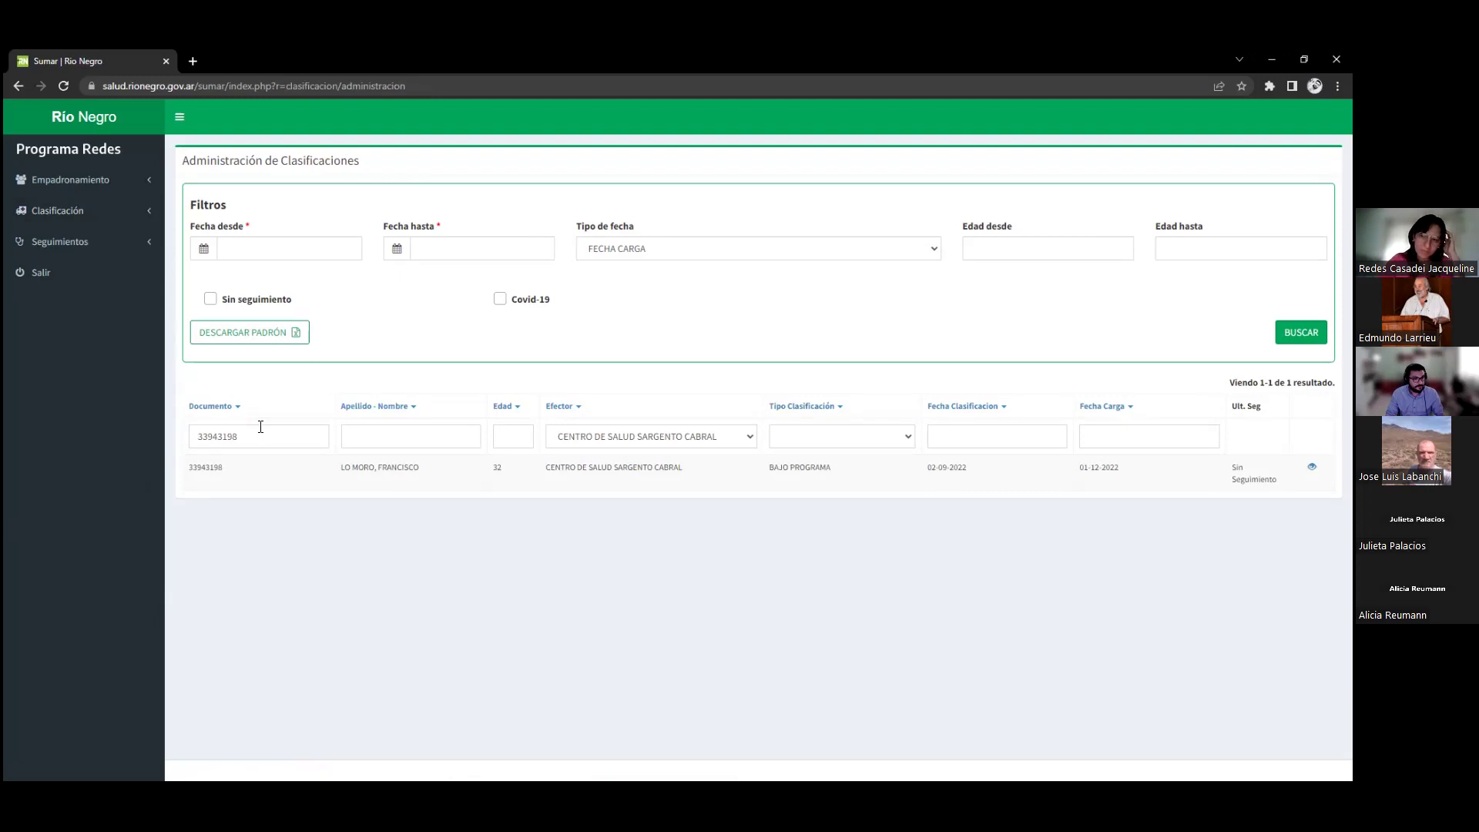
{"action": "left_click", "coordinate": [96, 183]}
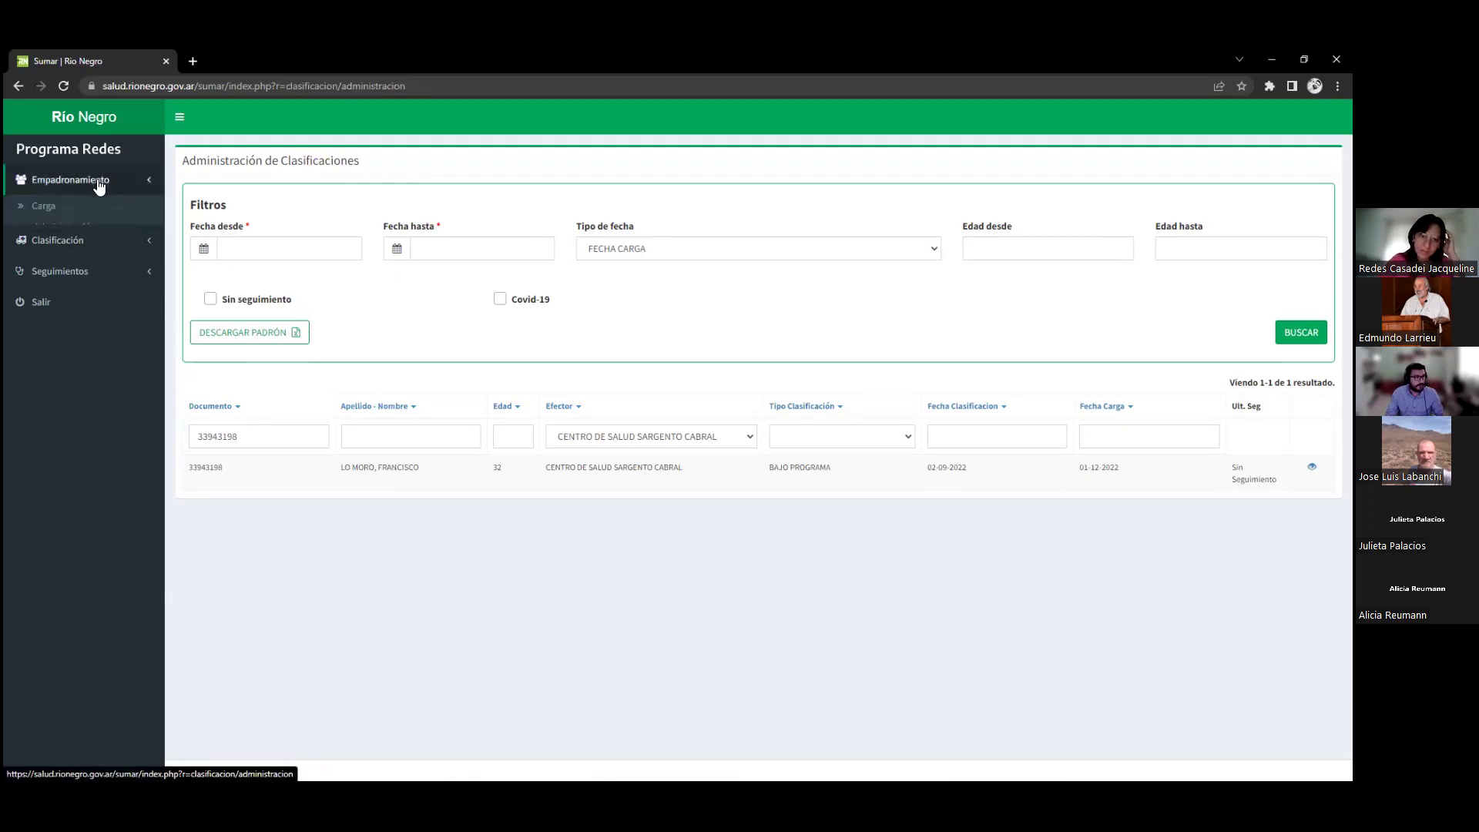
Open Administración Empadronados (2897 patients) and try the start and end date calendars
{"action": "left_click", "coordinate": [90, 229]}
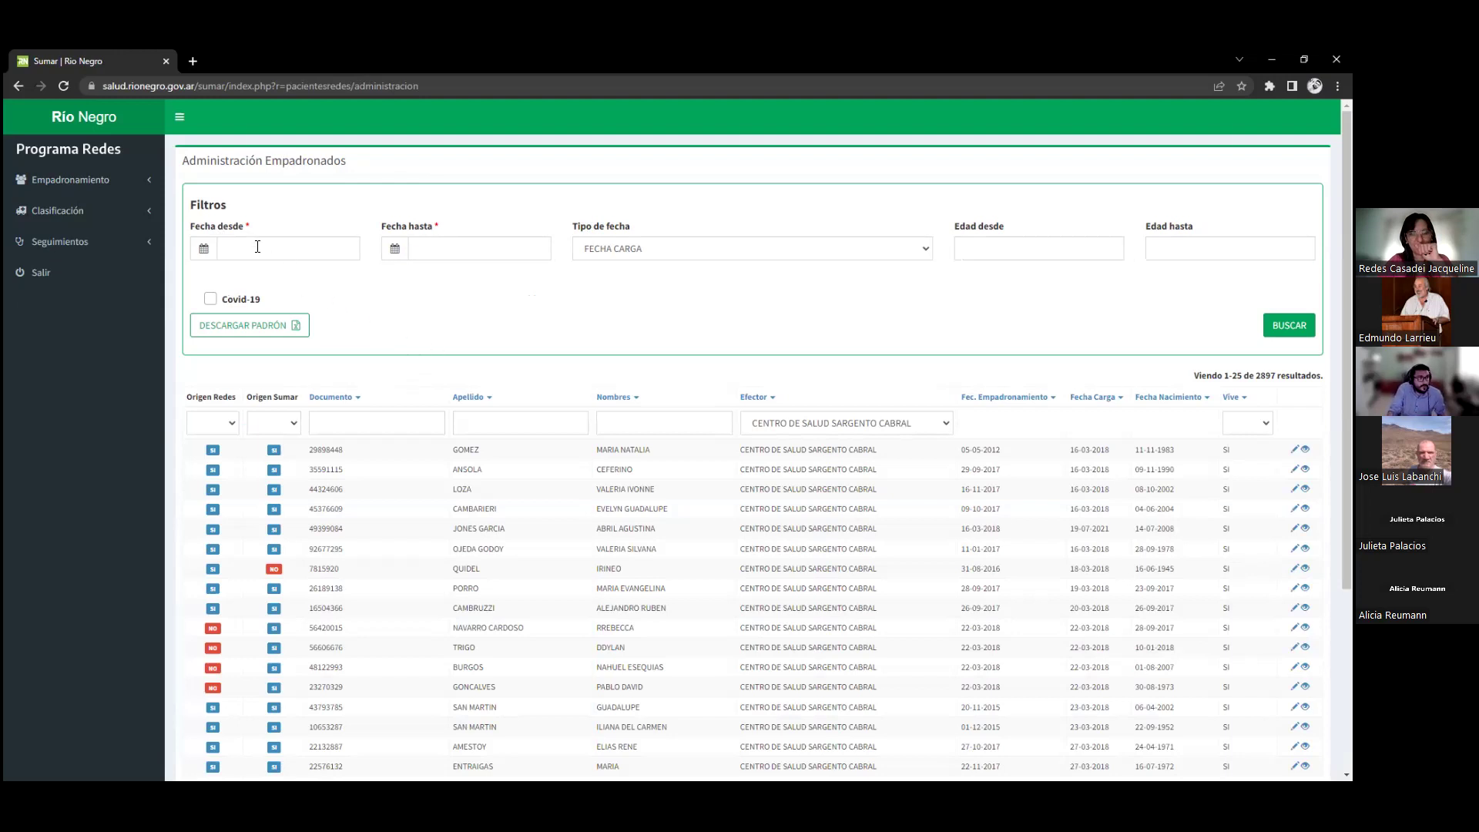
{"action": "left_click", "coordinate": [289, 248]}
{"action": "left_click", "coordinate": [721, 272]}
{"action": "left_click", "coordinate": [421, 245]}
Try the Tipo de fecha options between enrolment date and load date, ending on FECHA CARGA
{"action": "left_click", "coordinate": [675, 249]}
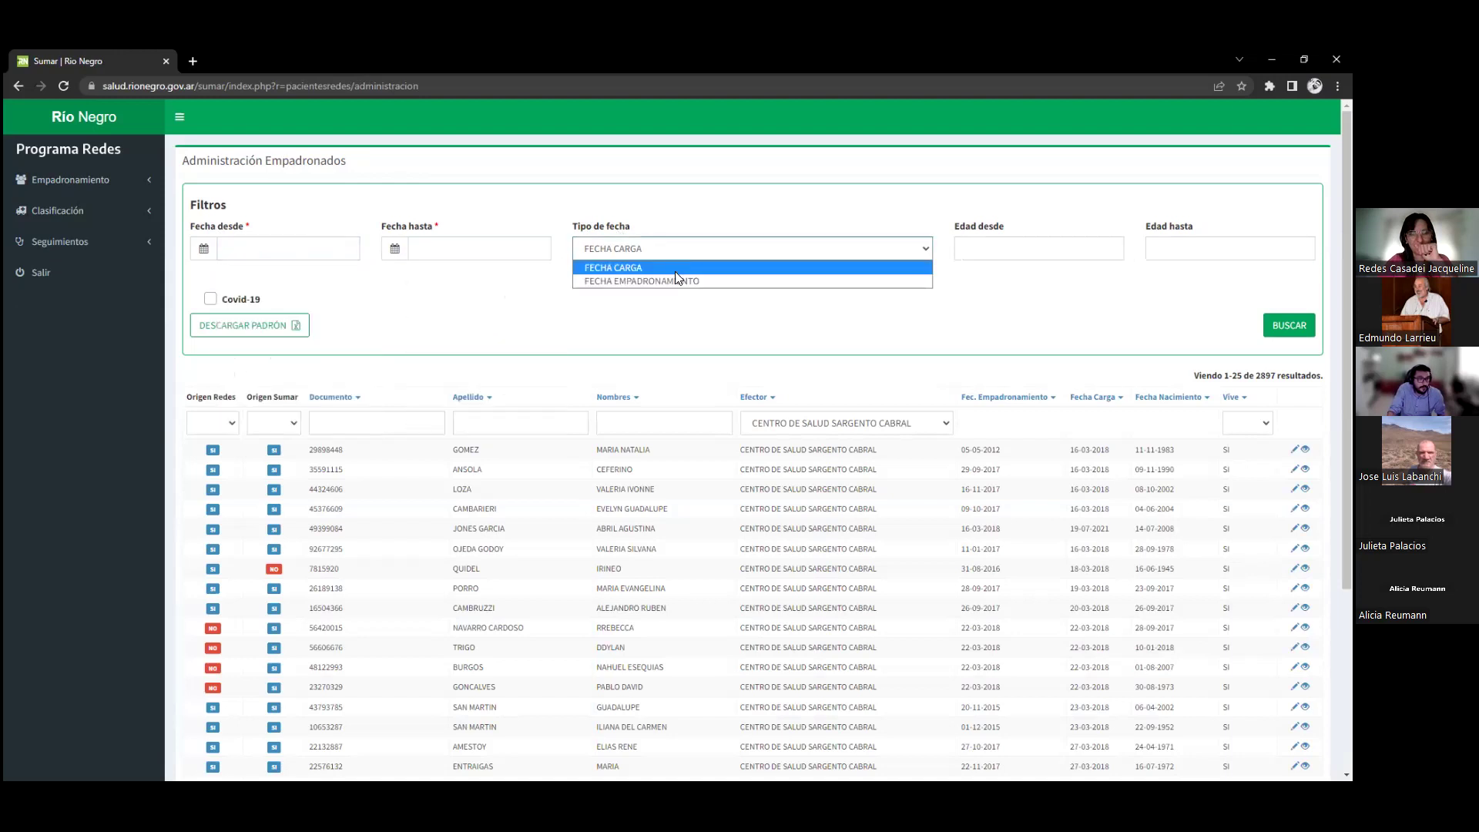
{"action": "left_click", "coordinate": [675, 281]}
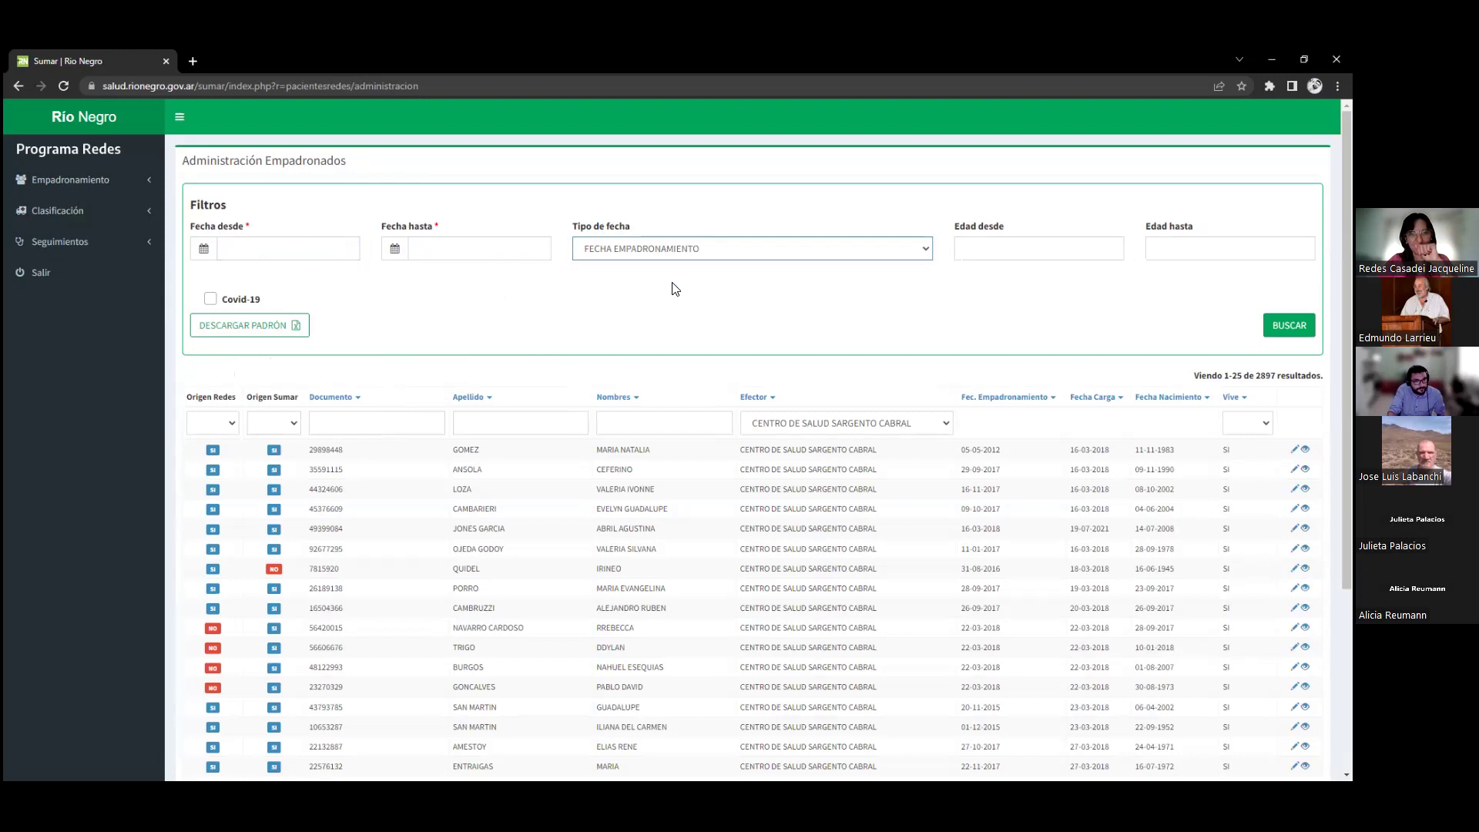
{"action": "left_click", "coordinate": [681, 251]}
{"action": "left_click", "coordinate": [672, 267]}
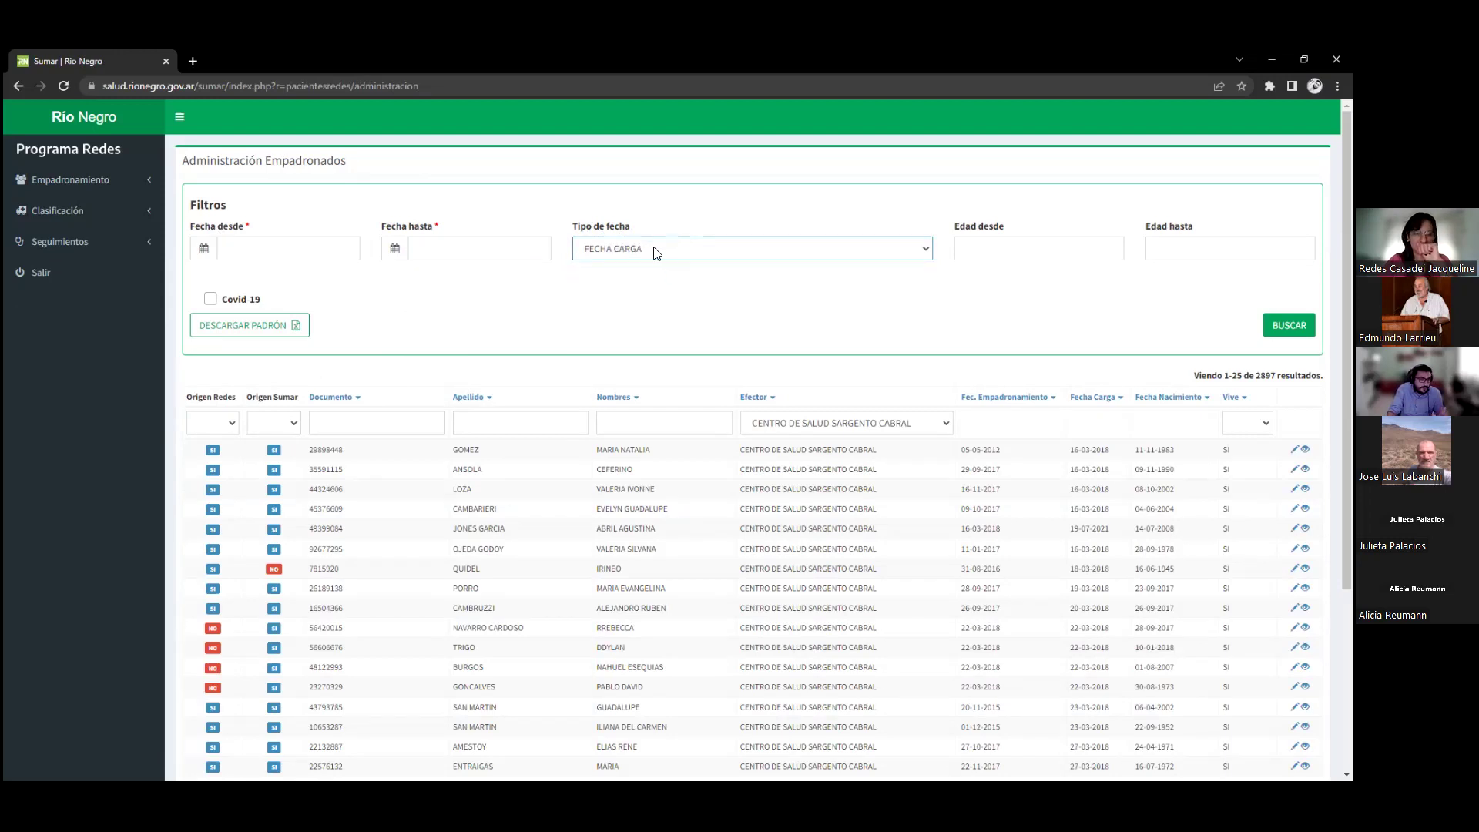
{"action": "left_click", "coordinate": [656, 251]}
{"action": "left_click", "coordinate": [650, 281]}
{"action": "left_click", "coordinate": [654, 254]}
{"action": "left_click", "coordinate": [647, 268]}
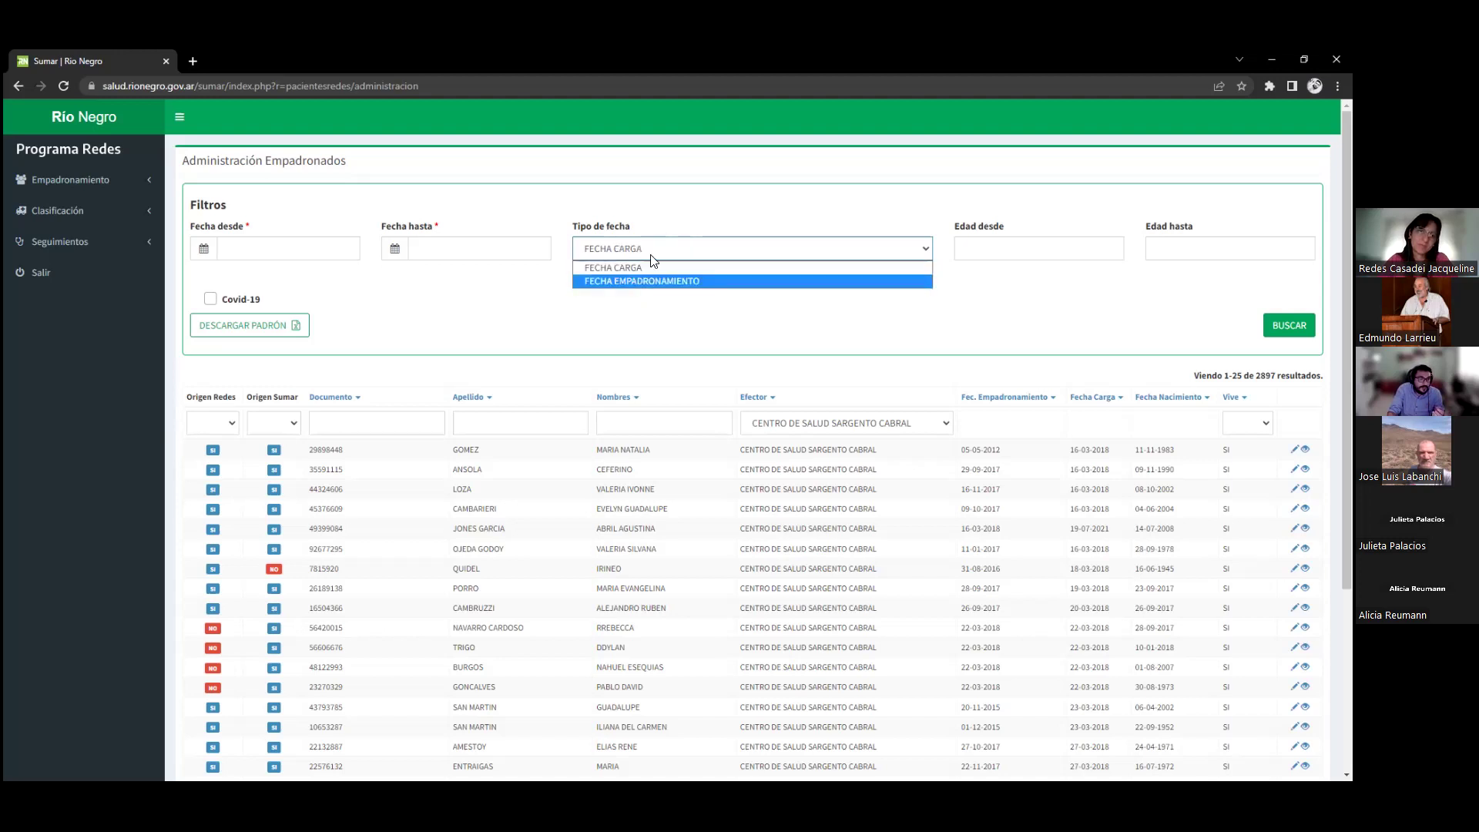
{"action": "left_click", "coordinate": [648, 267]}
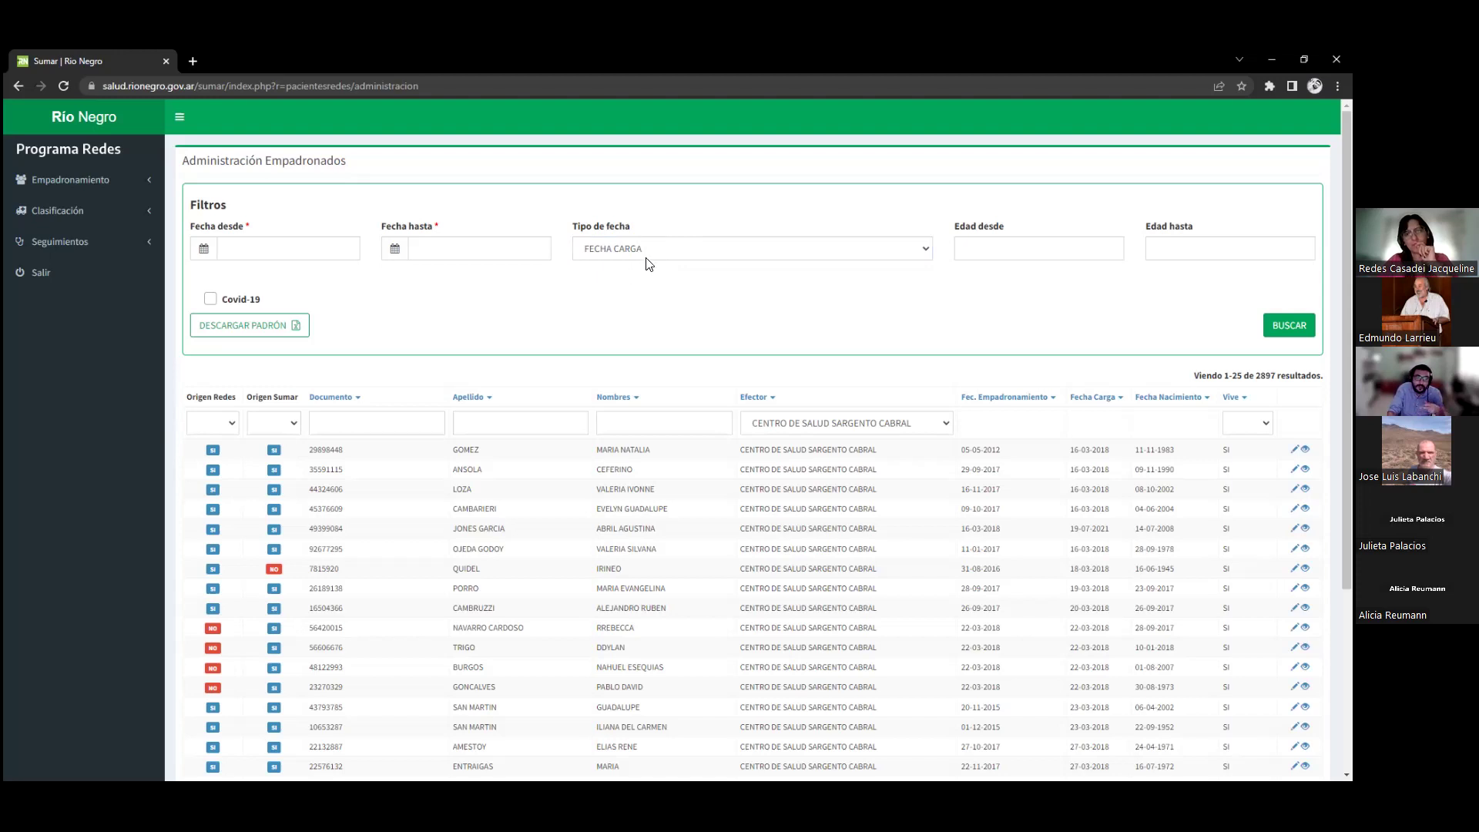
{"action": "left_click", "coordinate": [644, 256]}
{"action": "left_click", "coordinate": [644, 278]}
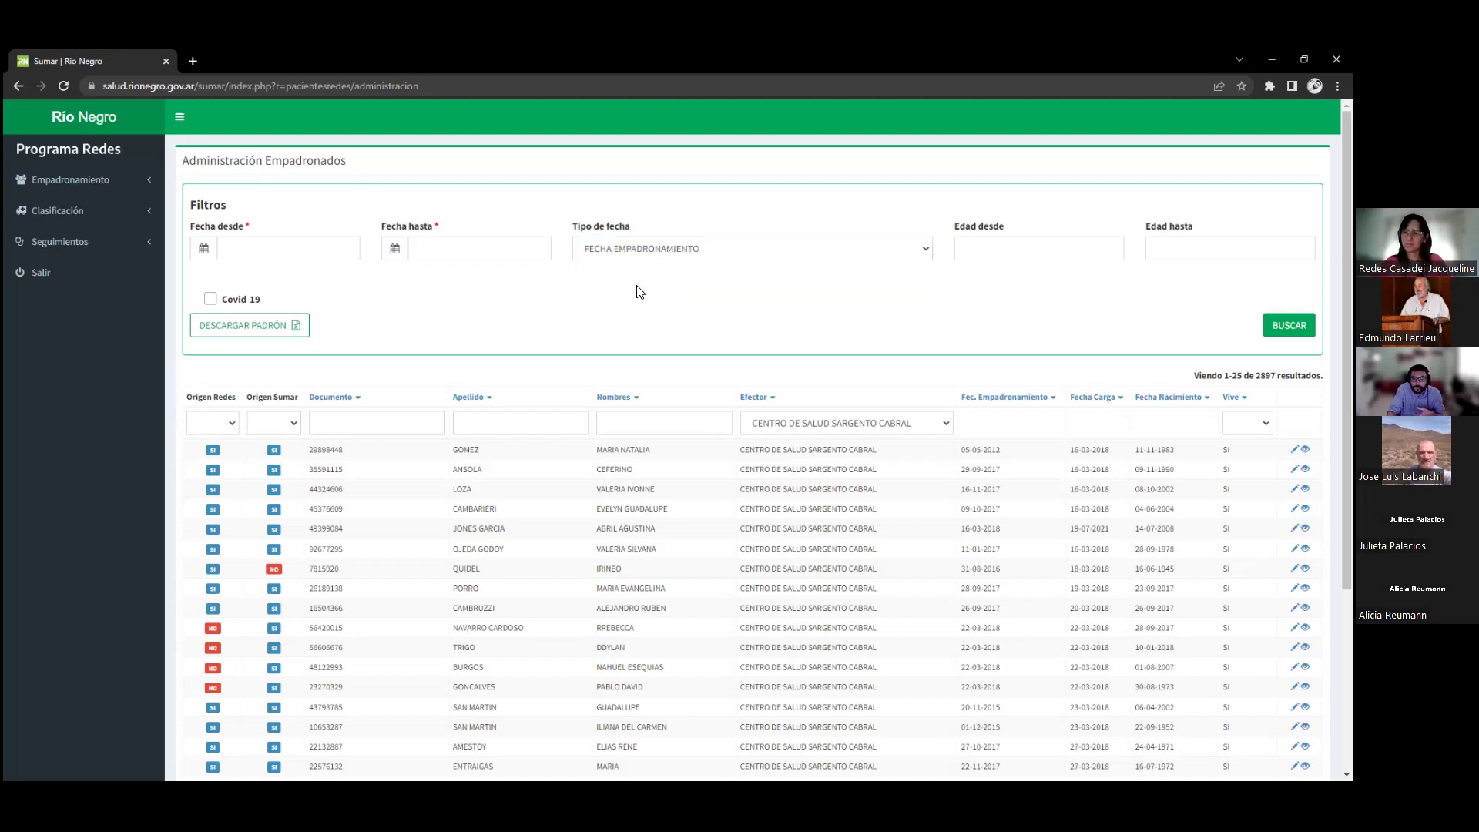
{"action": "left_click", "coordinate": [665, 246]}
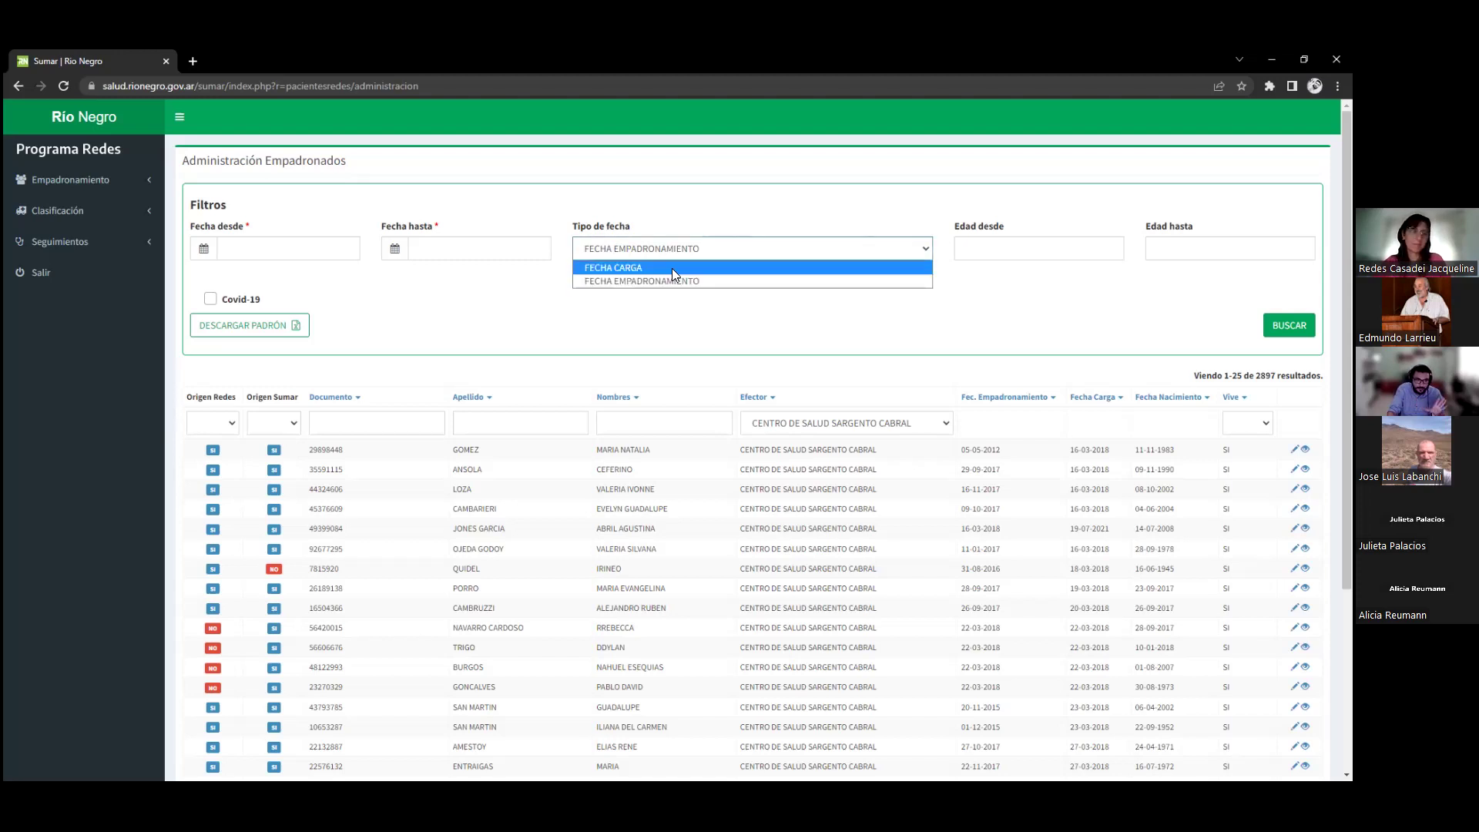
{"action": "left_click", "coordinate": [672, 268]}
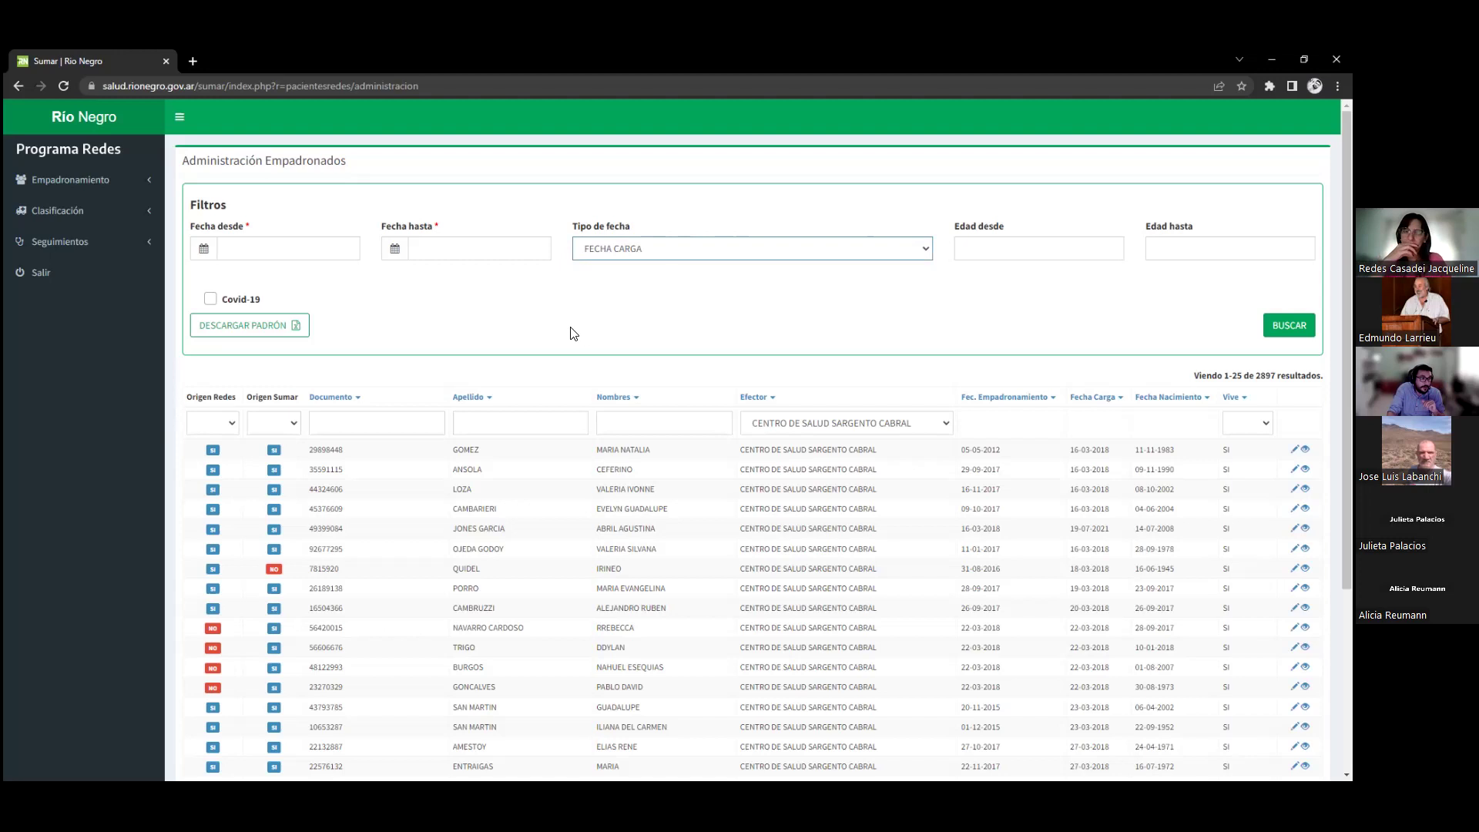
Filter Empadronados by load date 01-01-2022 to 01-12-2022 and search, leaving 263 results
{"action": "left_click", "coordinate": [266, 247]}
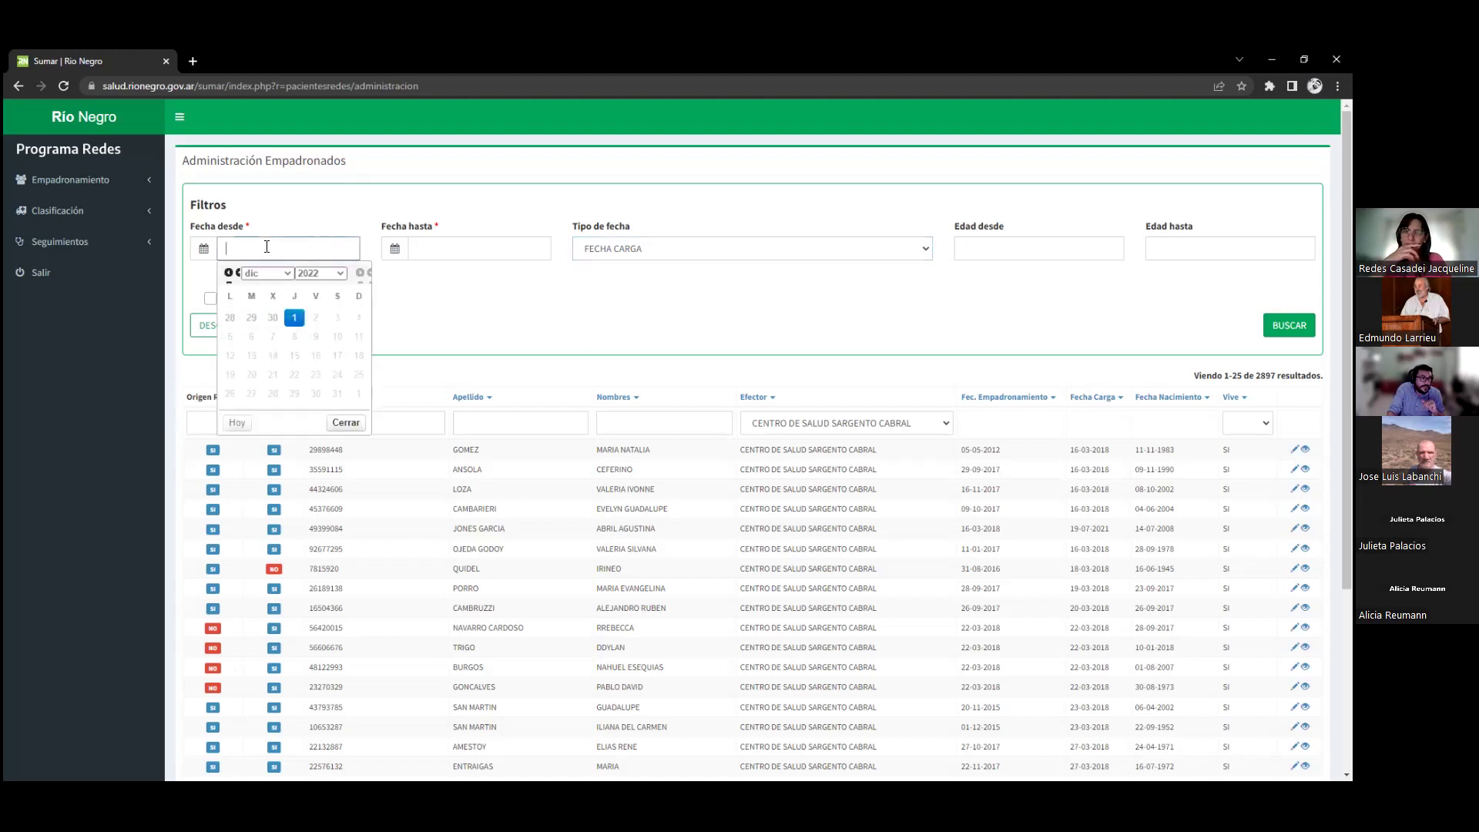
{"action": "left_click", "coordinate": [469, 250]}
{"action": "left_click", "coordinate": [367, 267]}
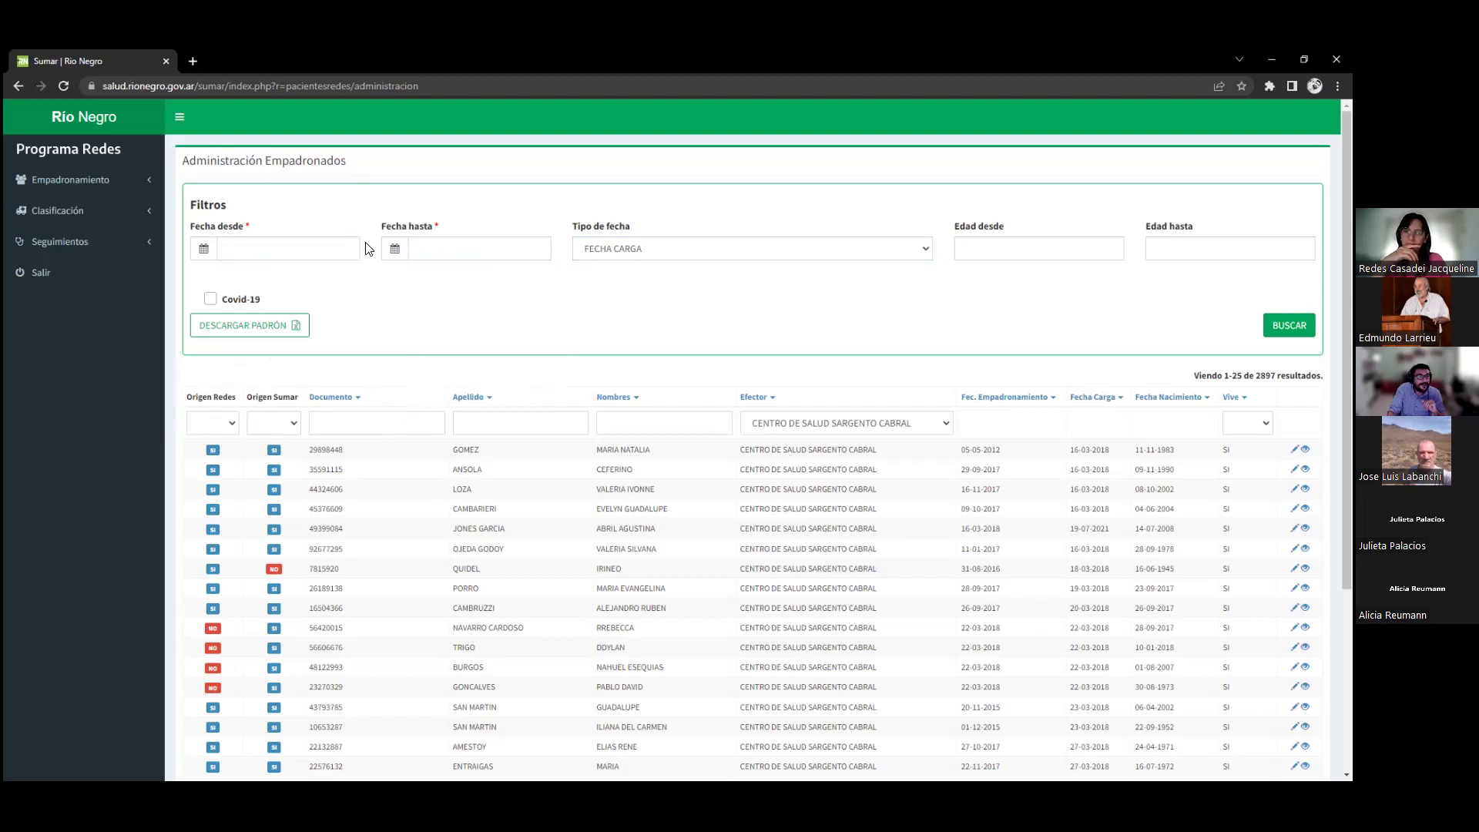
{"action": "left_click", "coordinate": [289, 245]}
{"action": "left_click", "coordinate": [505, 344]}
{"action": "left_click", "coordinate": [279, 245]}
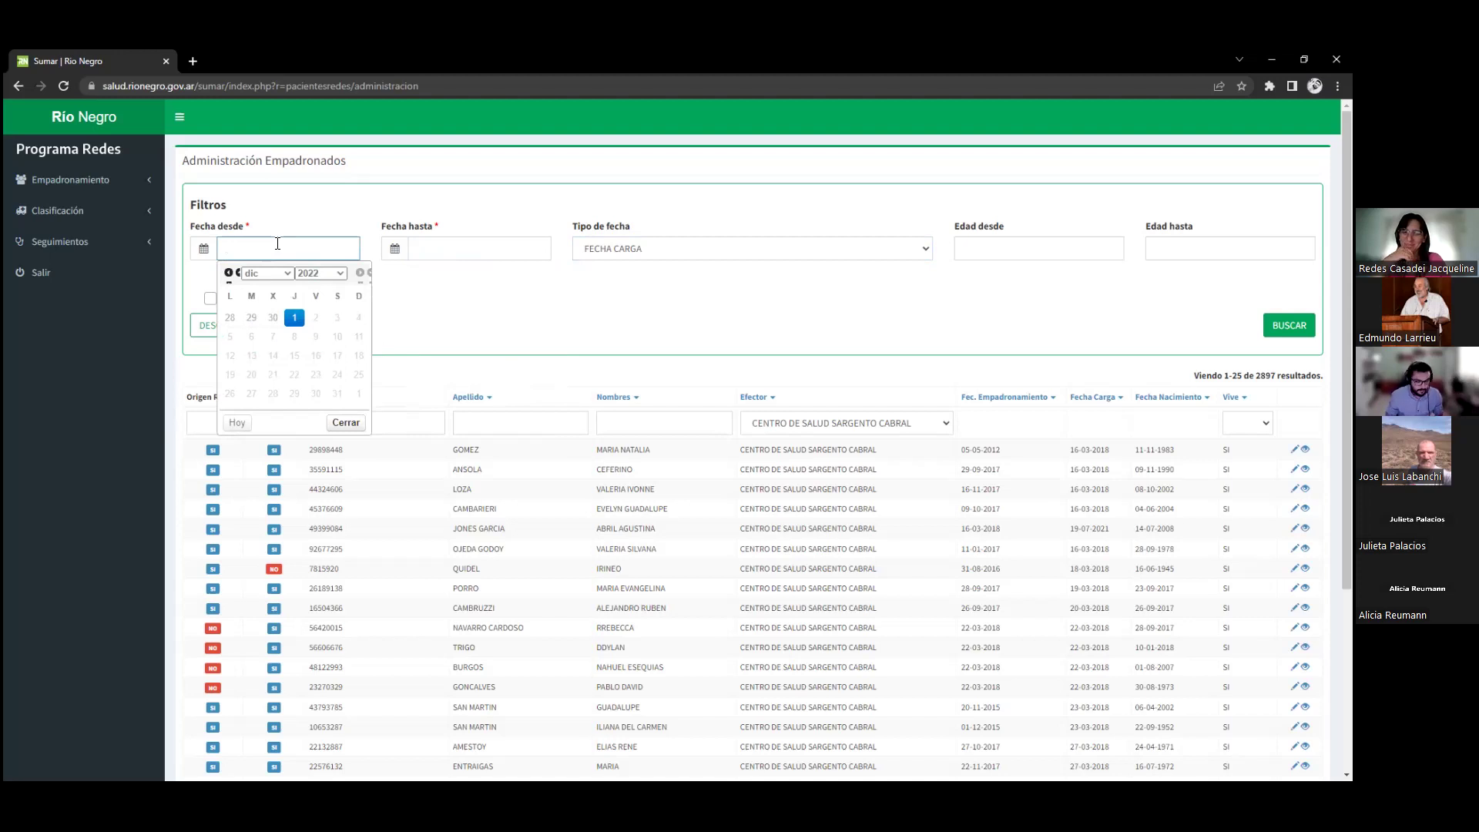
{"action": "type", "text": "01-01-2022"}
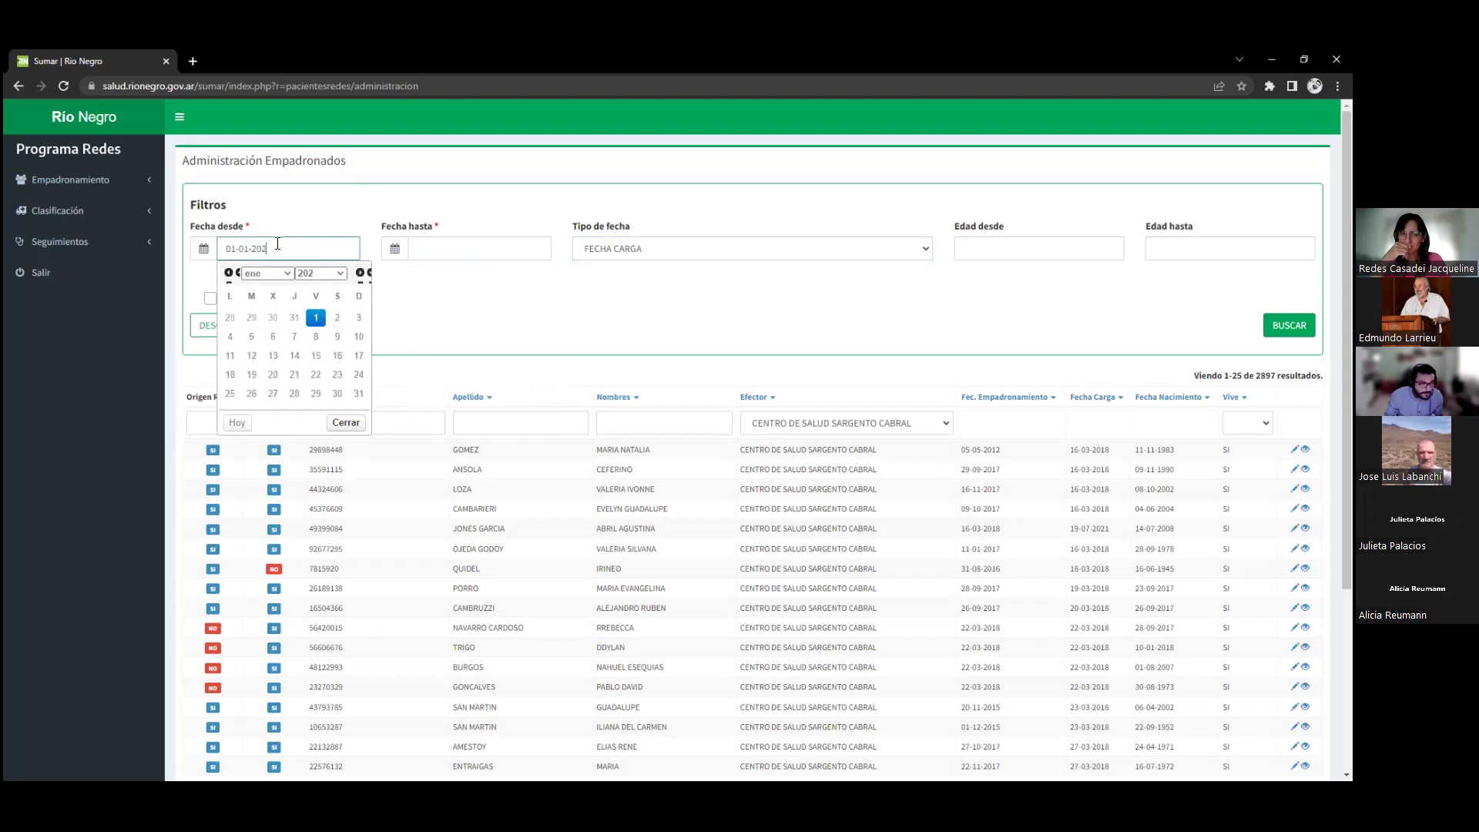
{"action": "left_click", "coordinate": [454, 245]}
{"action": "left_click", "coordinate": [485, 317]}
{"action": "left_click", "coordinate": [1288, 325]}
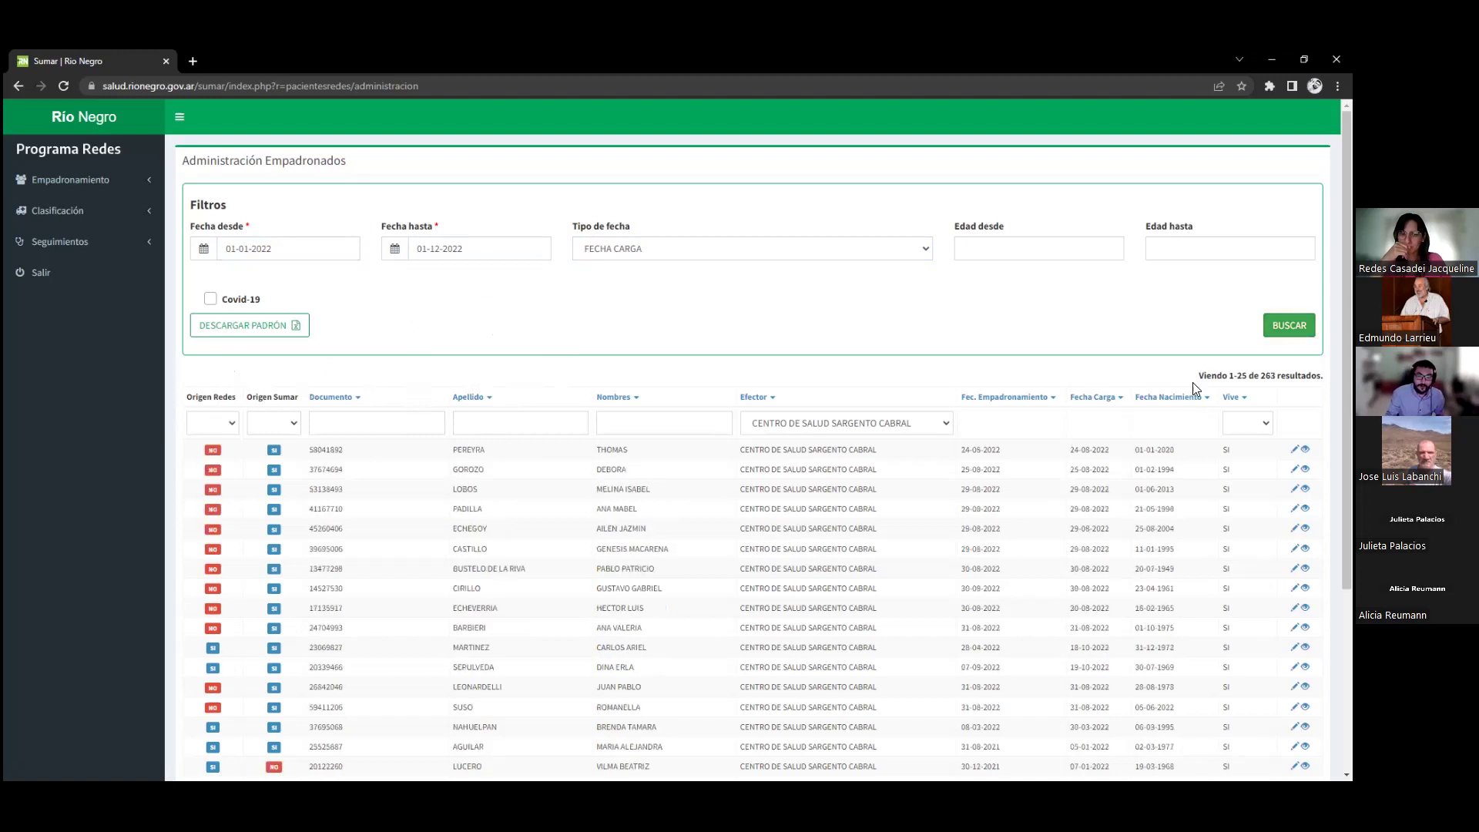
Review the results and the Origen Sumar filter options without changing them
{"action": "scroll", "coordinate": [452, 468], "scroll_direction": "down", "scroll_amount": 3}
{"action": "scroll", "coordinate": [431, 463], "scroll_direction": "up", "scroll_amount": 3}
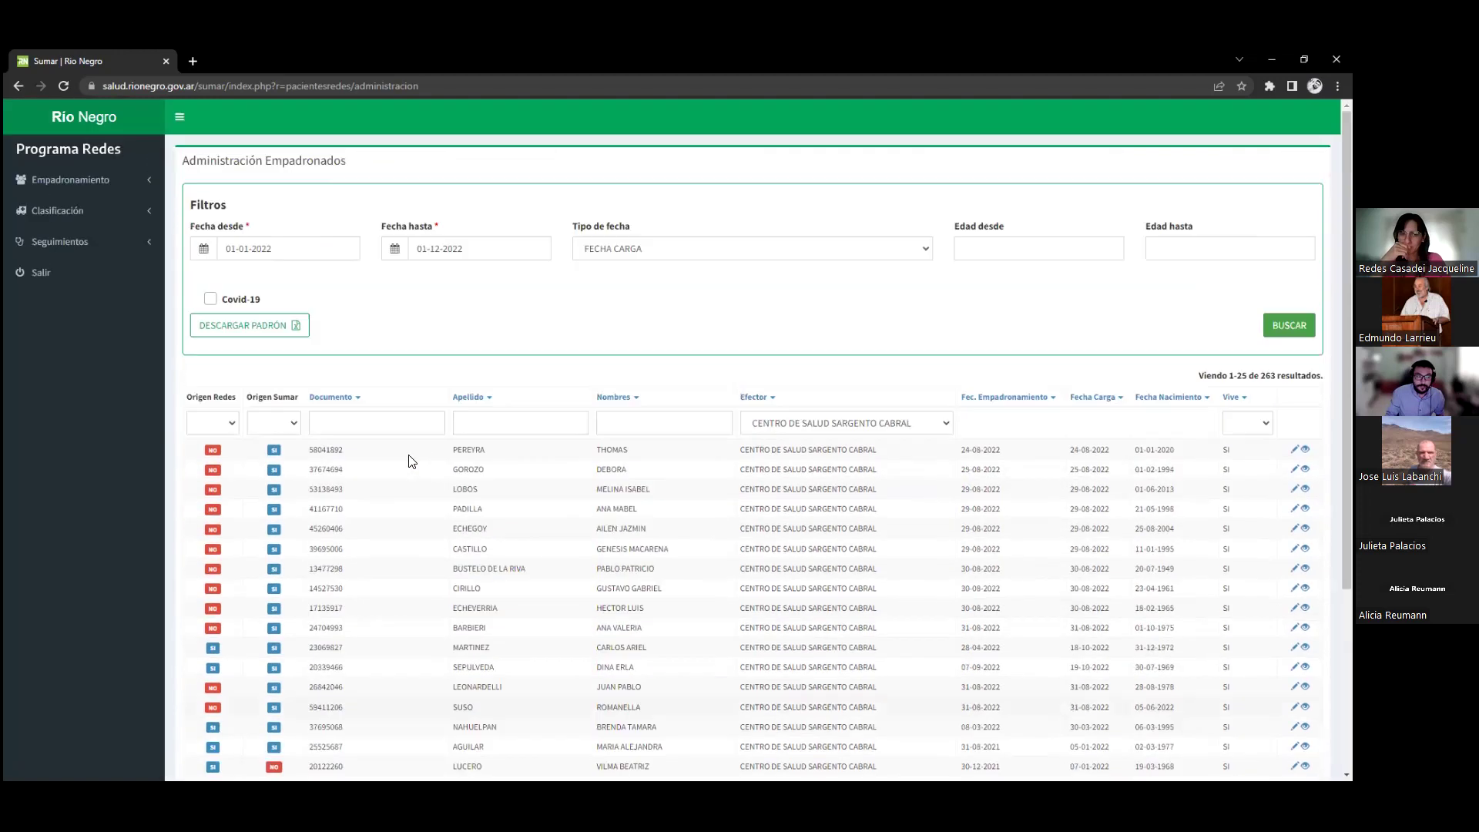
{"action": "left_click", "coordinate": [294, 423]}
{"action": "key", "text": "Escape"}
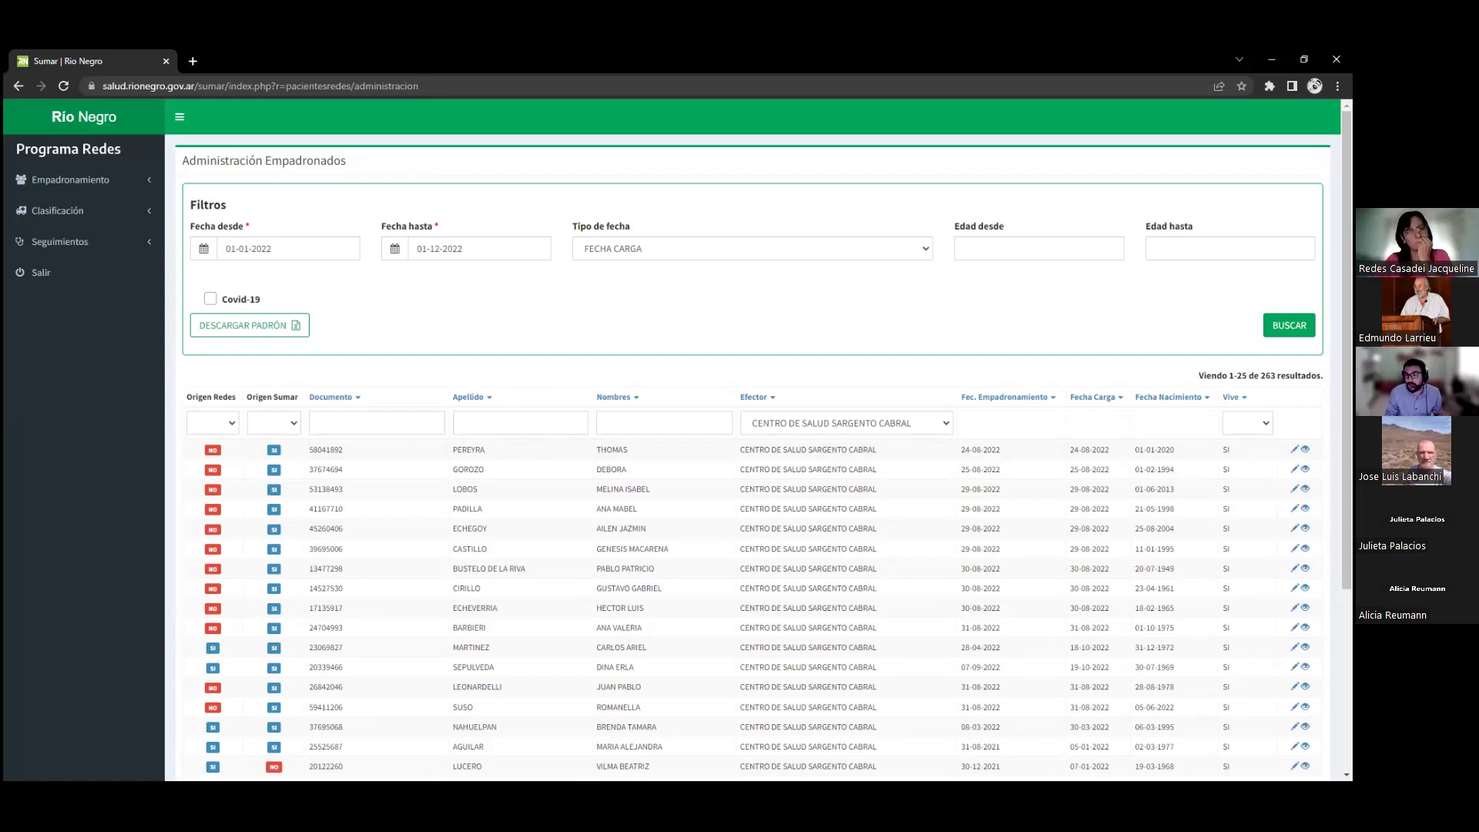
{"action": "left_click", "coordinate": [1248, 423]}
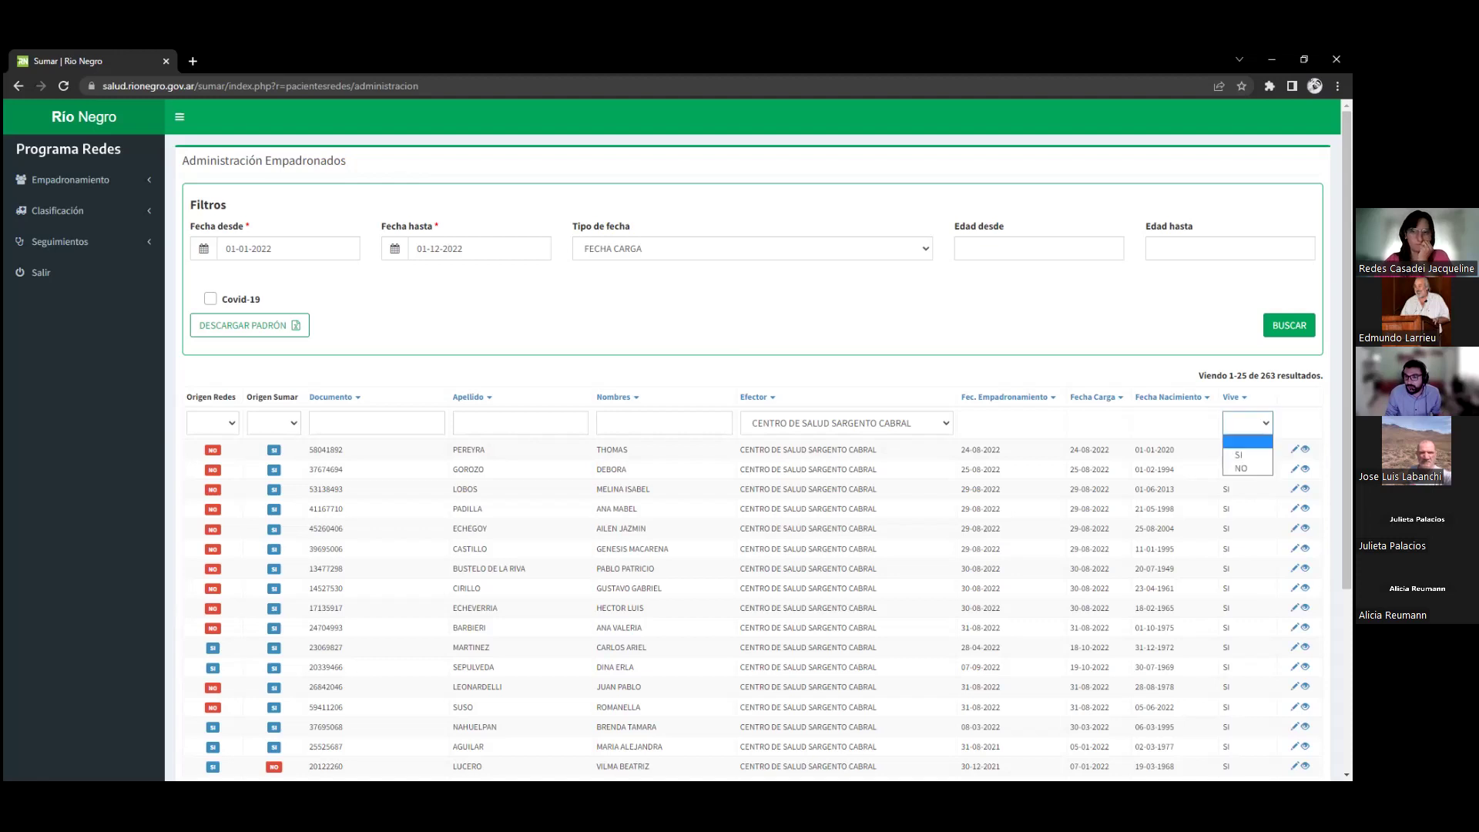
{"action": "left_click", "coordinate": [1247, 469]}
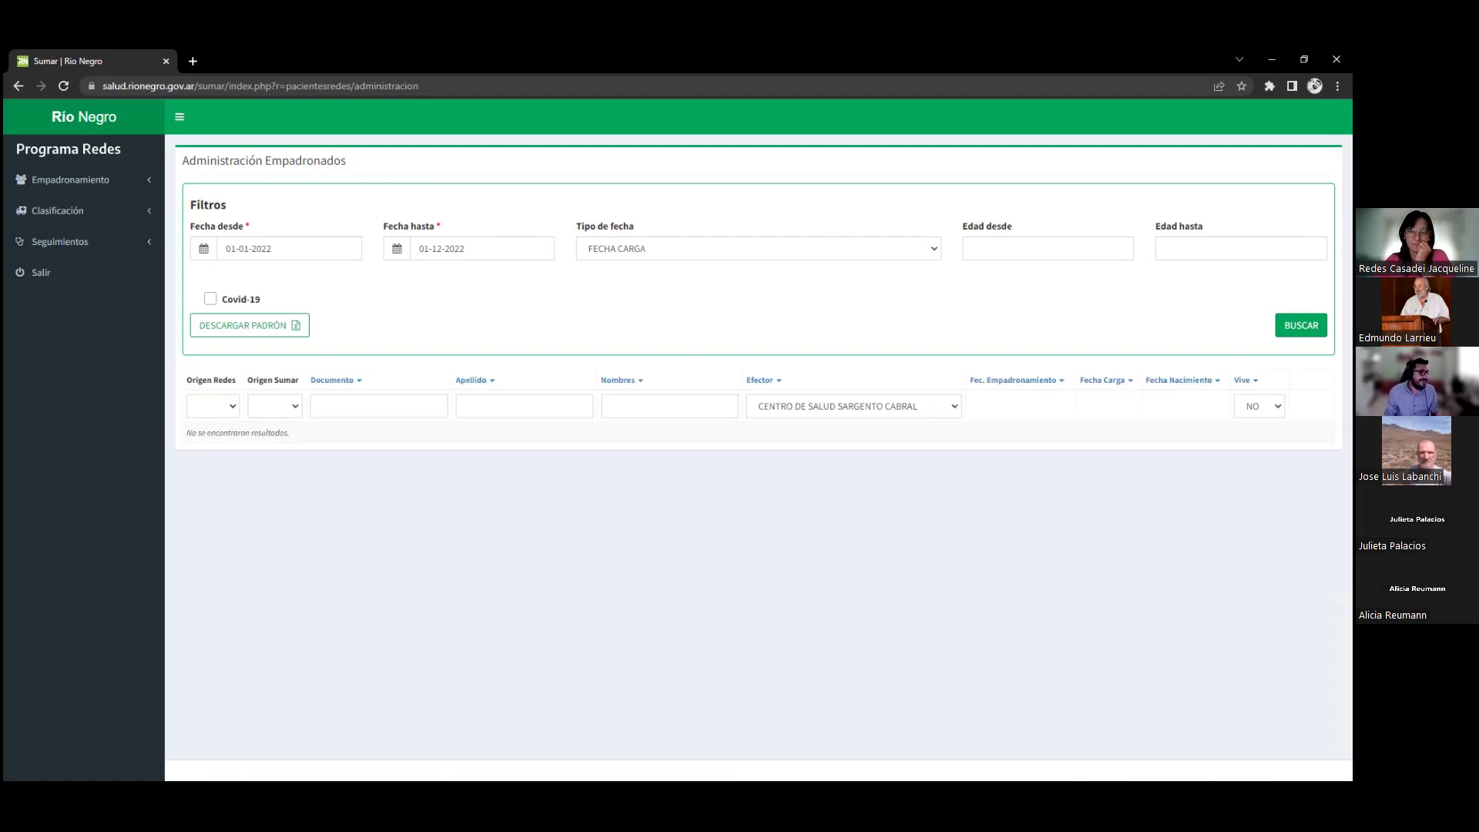
{"action": "left_click", "coordinate": [1258, 406]}
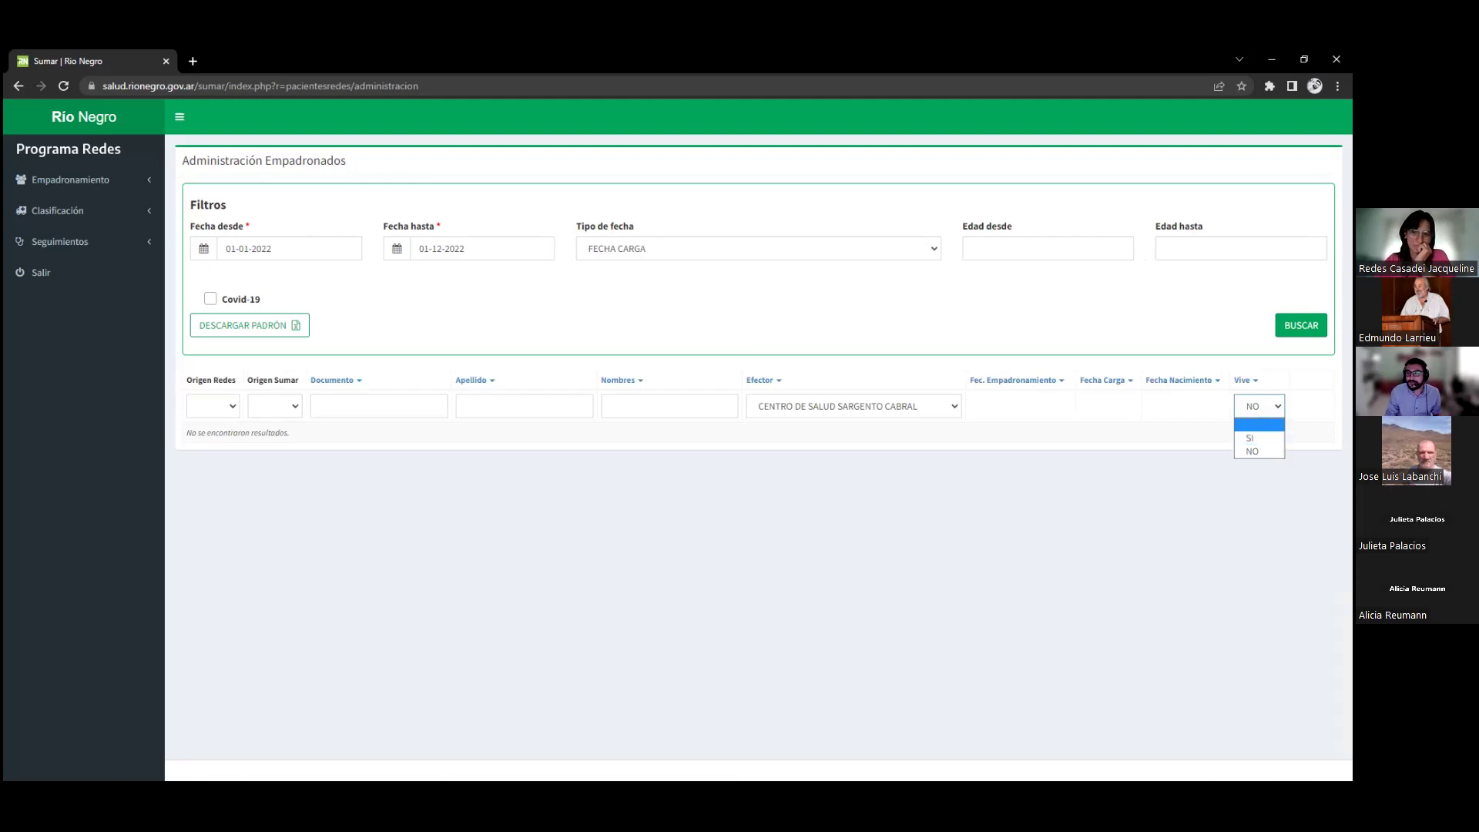
{"action": "left_click", "coordinate": [1259, 425]}
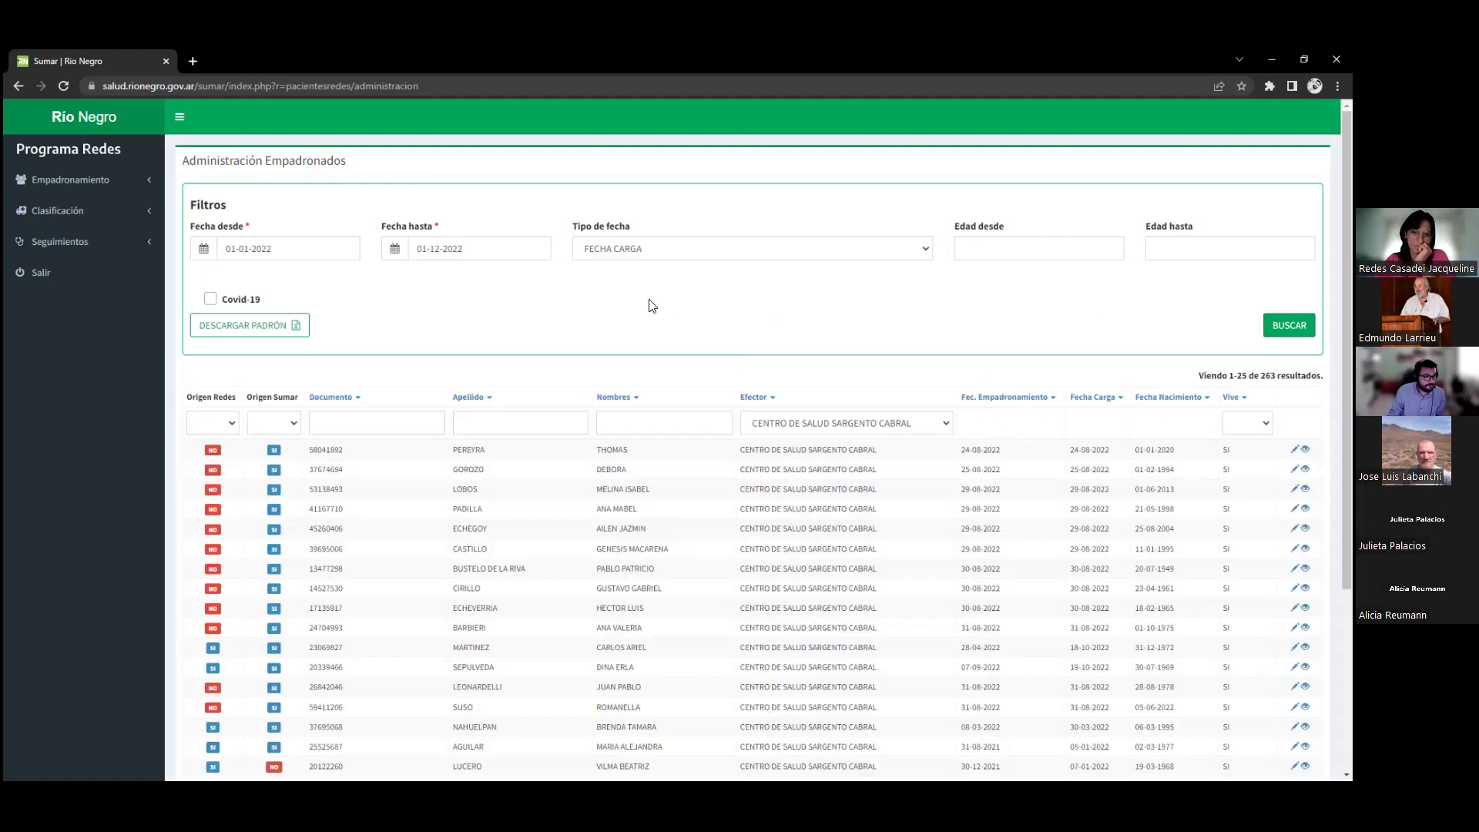
{"action": "left_click", "coordinate": [1049, 248]}
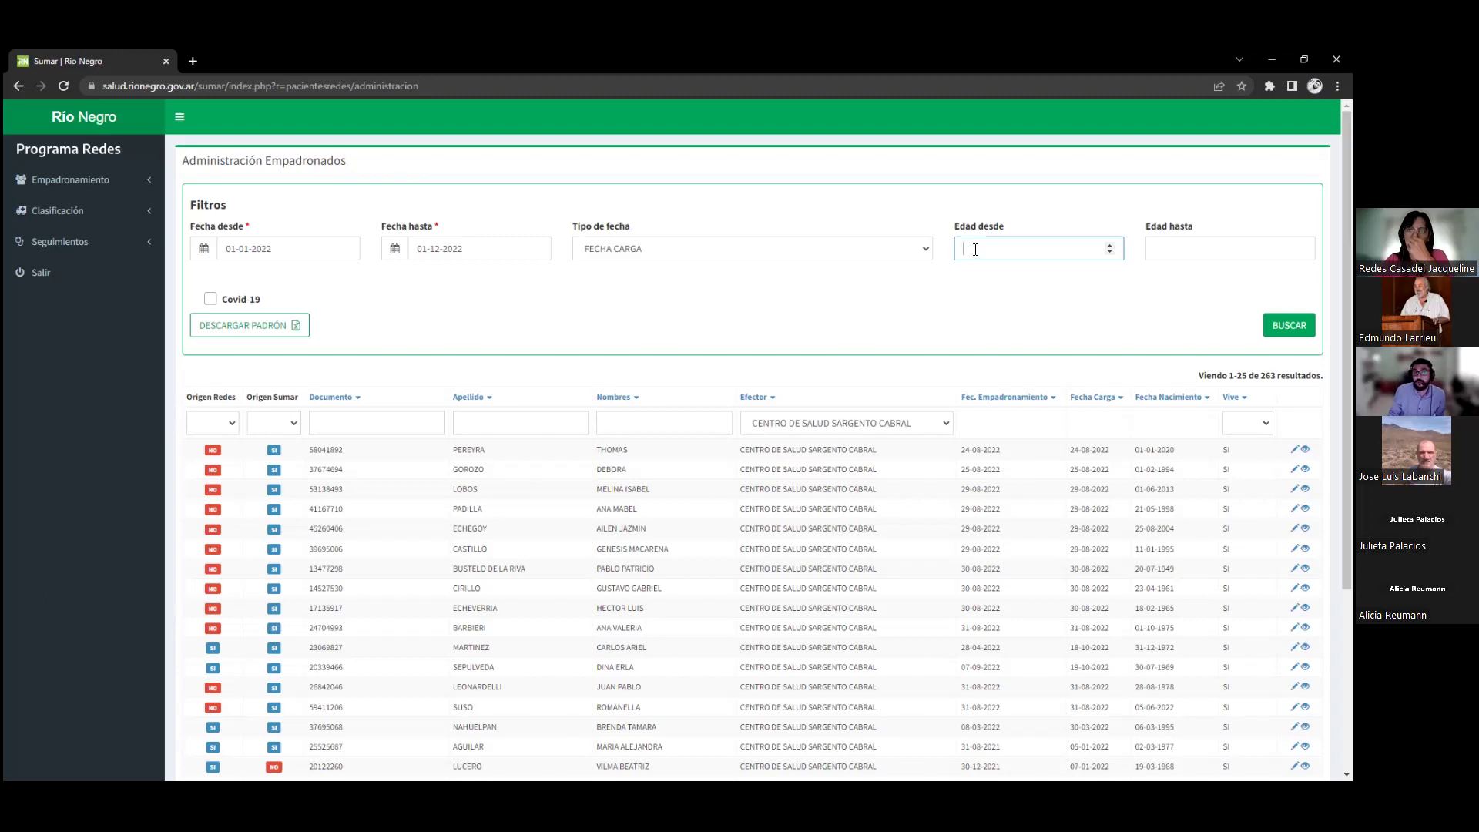
Restrict the 2022 Empadronados list to ages 30 to 40, narrowing it to 35 patients
{"action": "left_click", "coordinate": [1163, 246]}
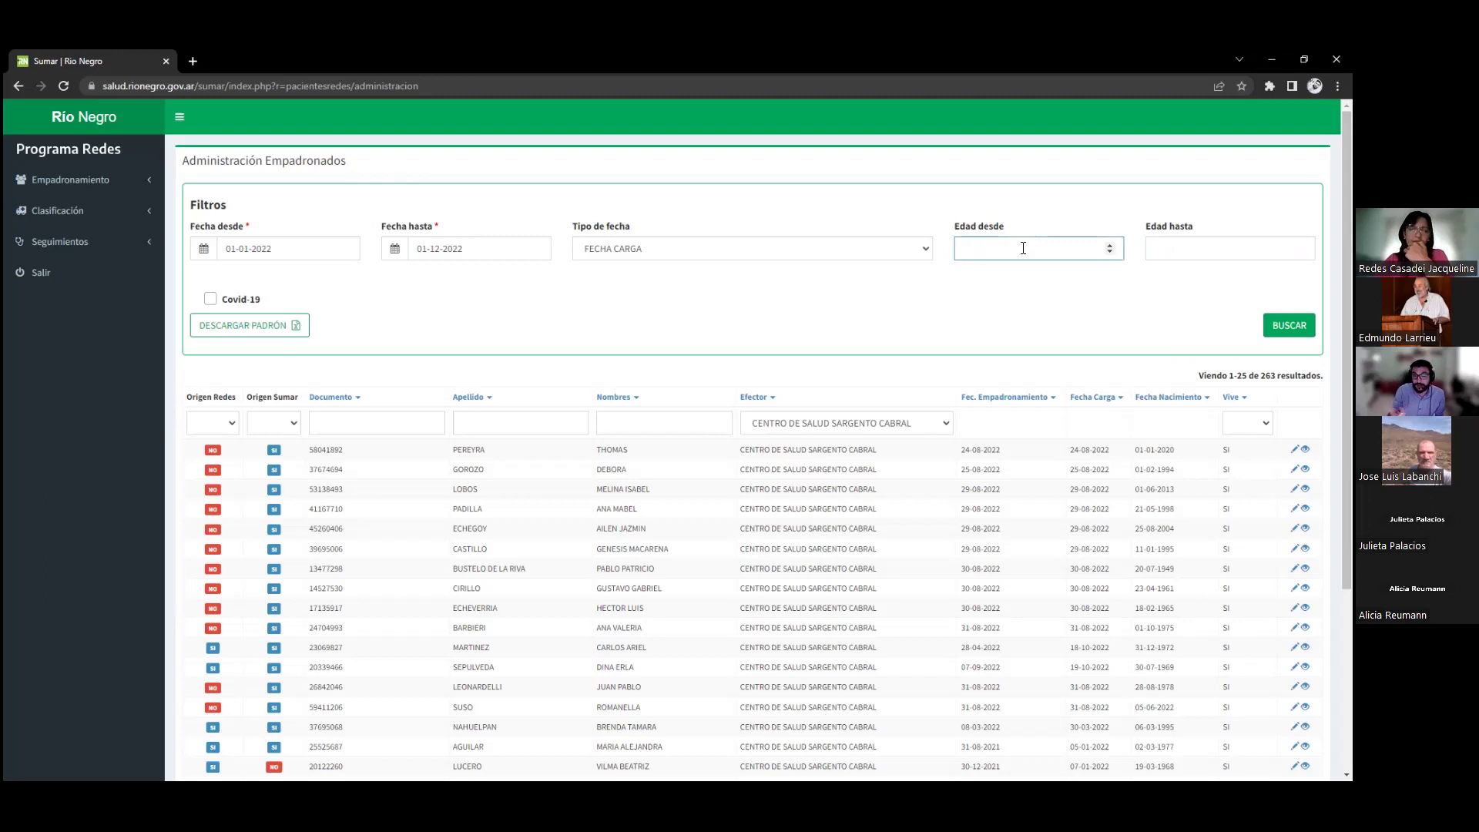
{"action": "type", "text": "30"}
{"action": "key", "text": "Tab"}
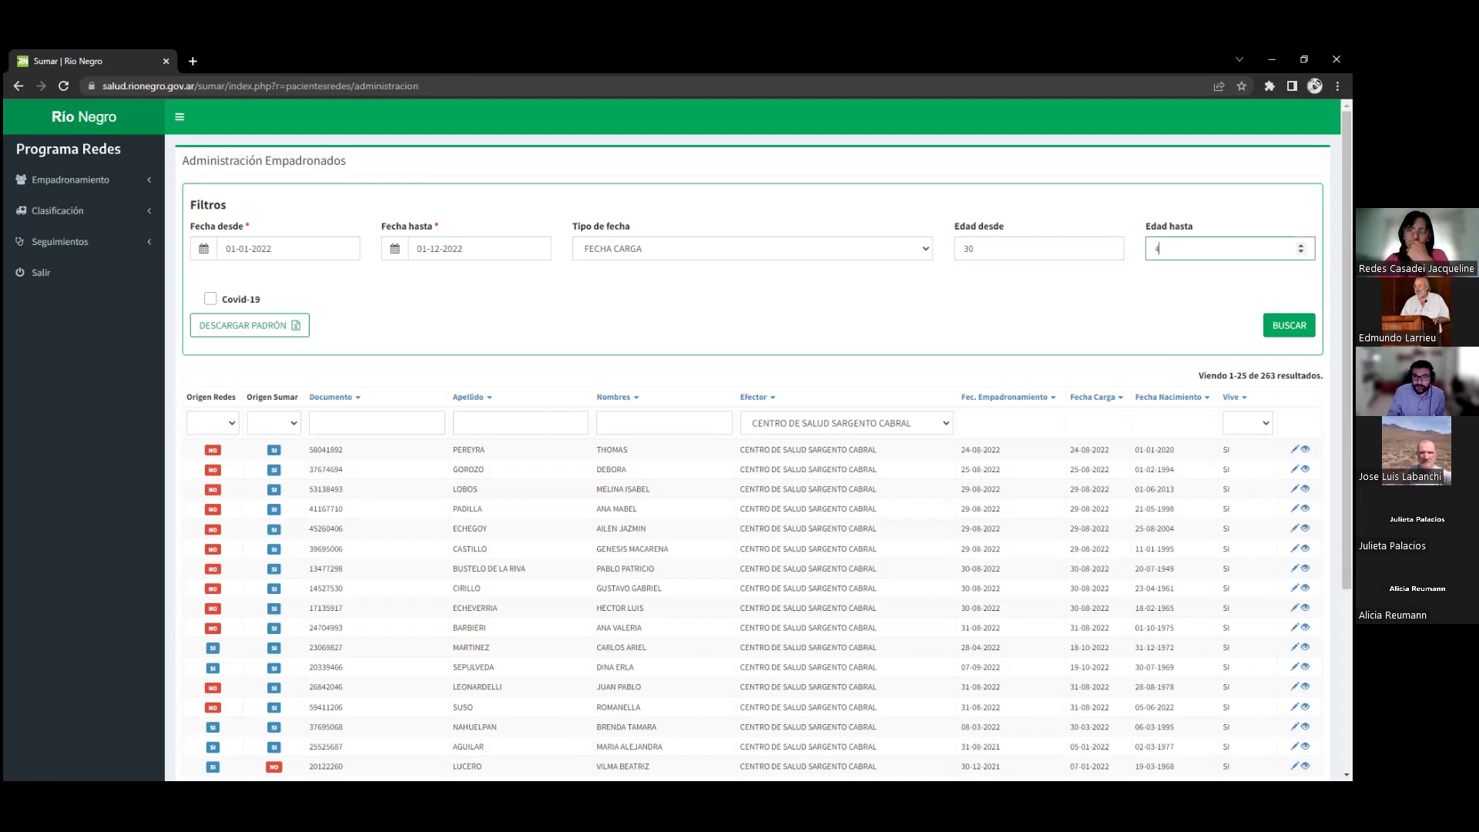
{"action": "left_click", "coordinate": [1289, 325]}
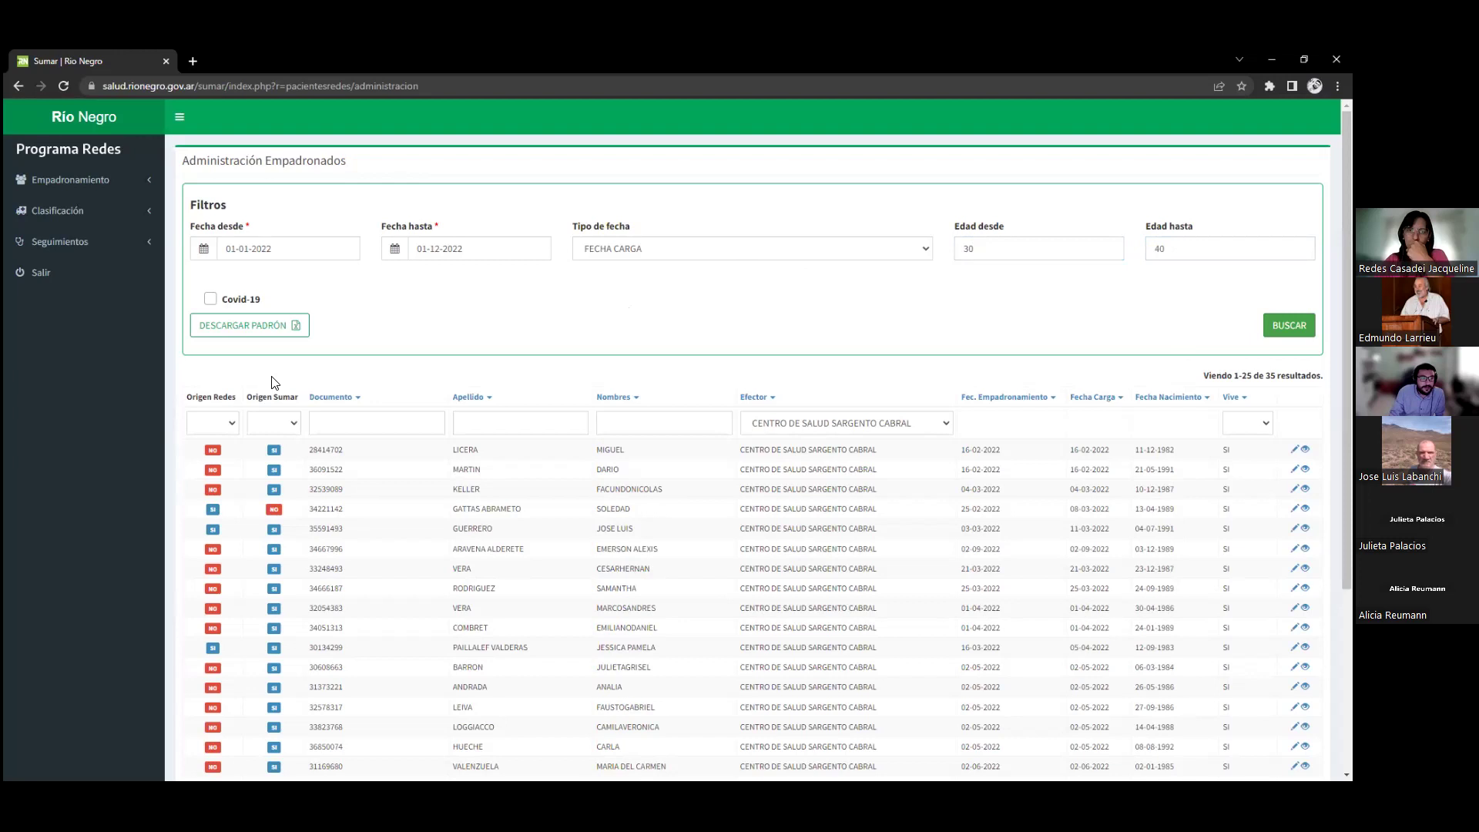
{"action": "left_click", "coordinate": [219, 430]}
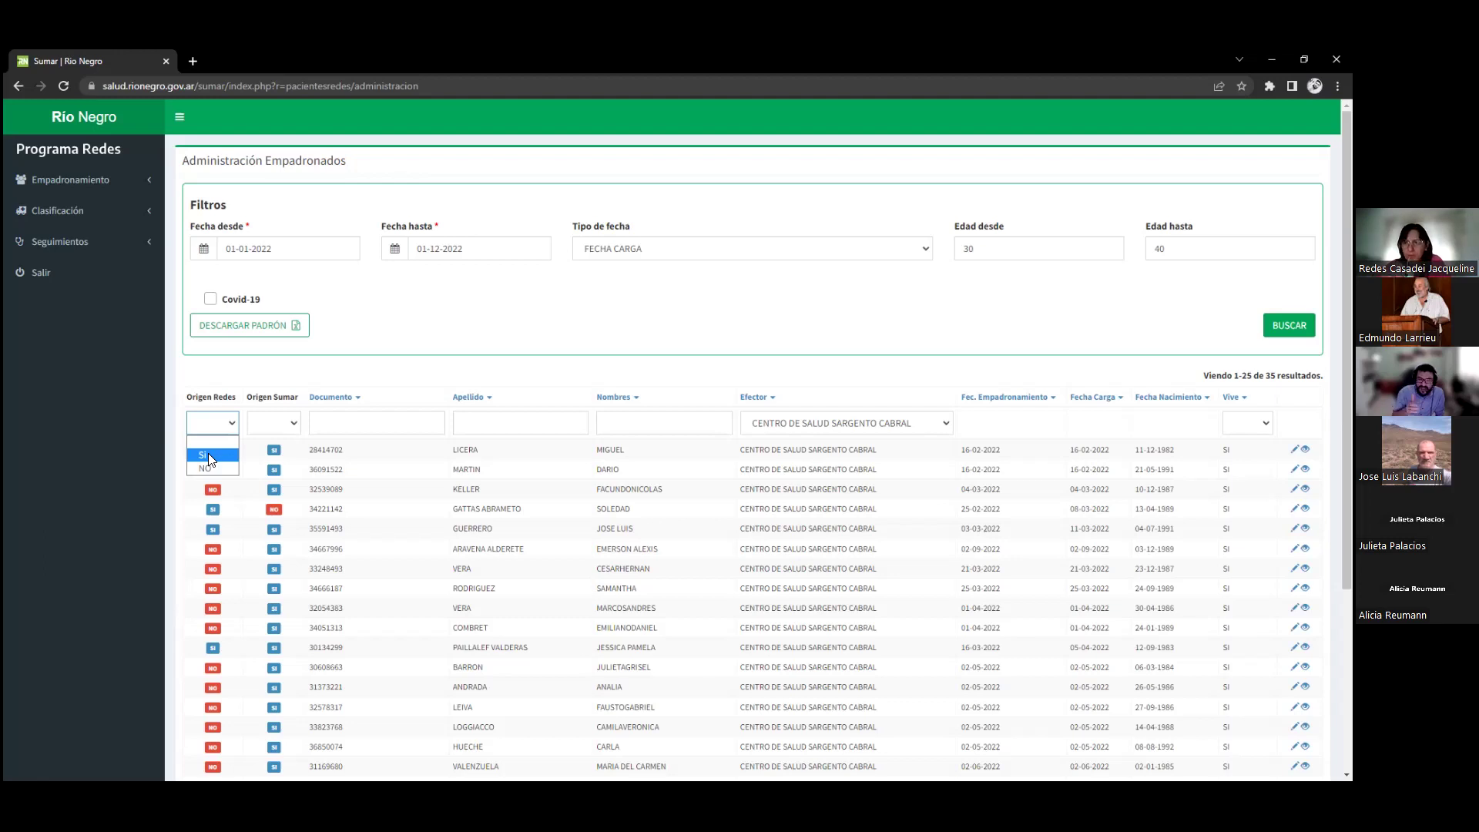
Set Origen Redes to Si and search with the Covid-19 restriction ticked
{"action": "left_click", "coordinate": [208, 455]}
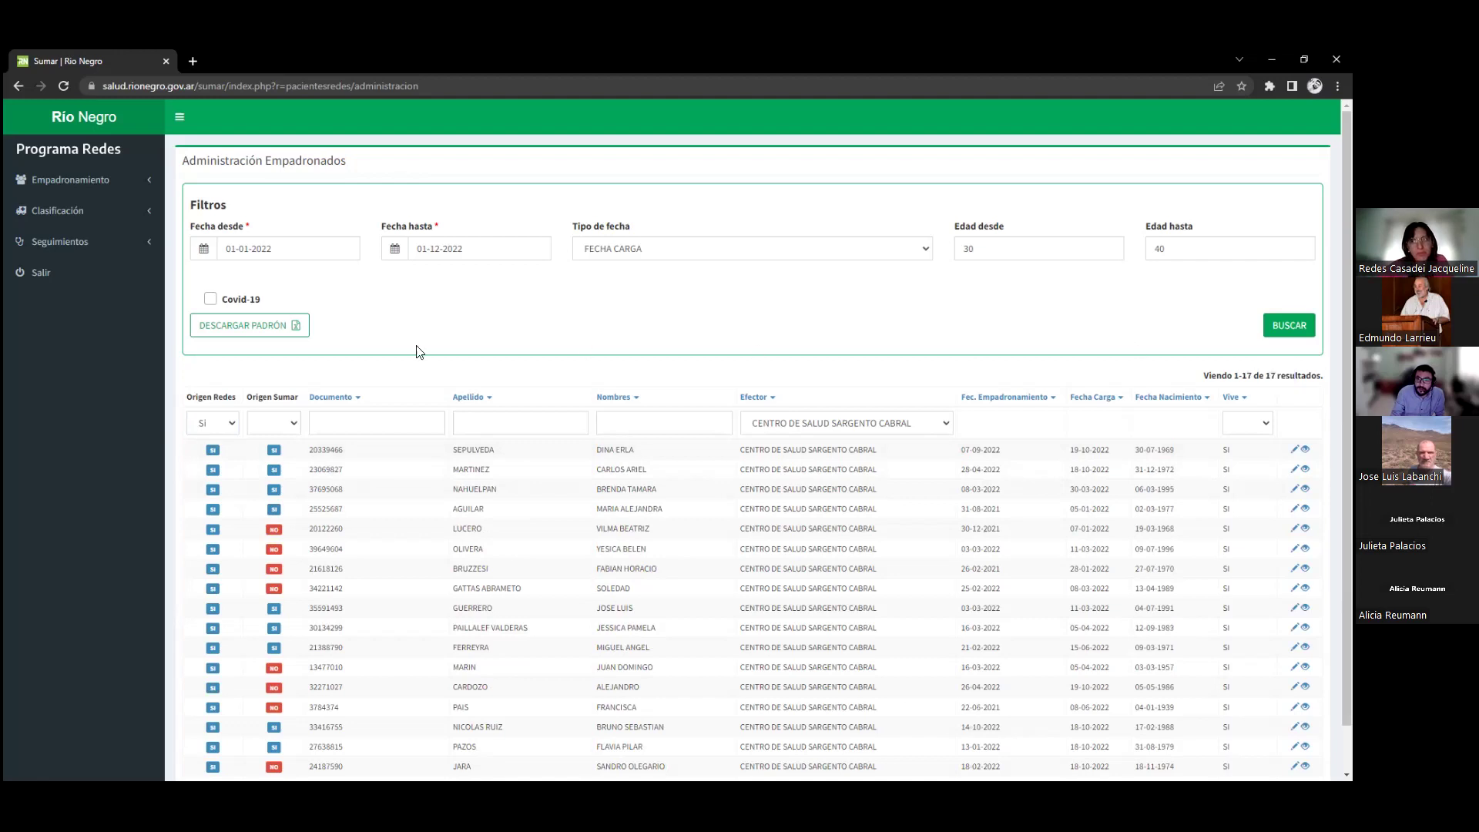
{"action": "scroll", "coordinate": [379, 483], "scroll_direction": "down", "scroll_amount": 1}
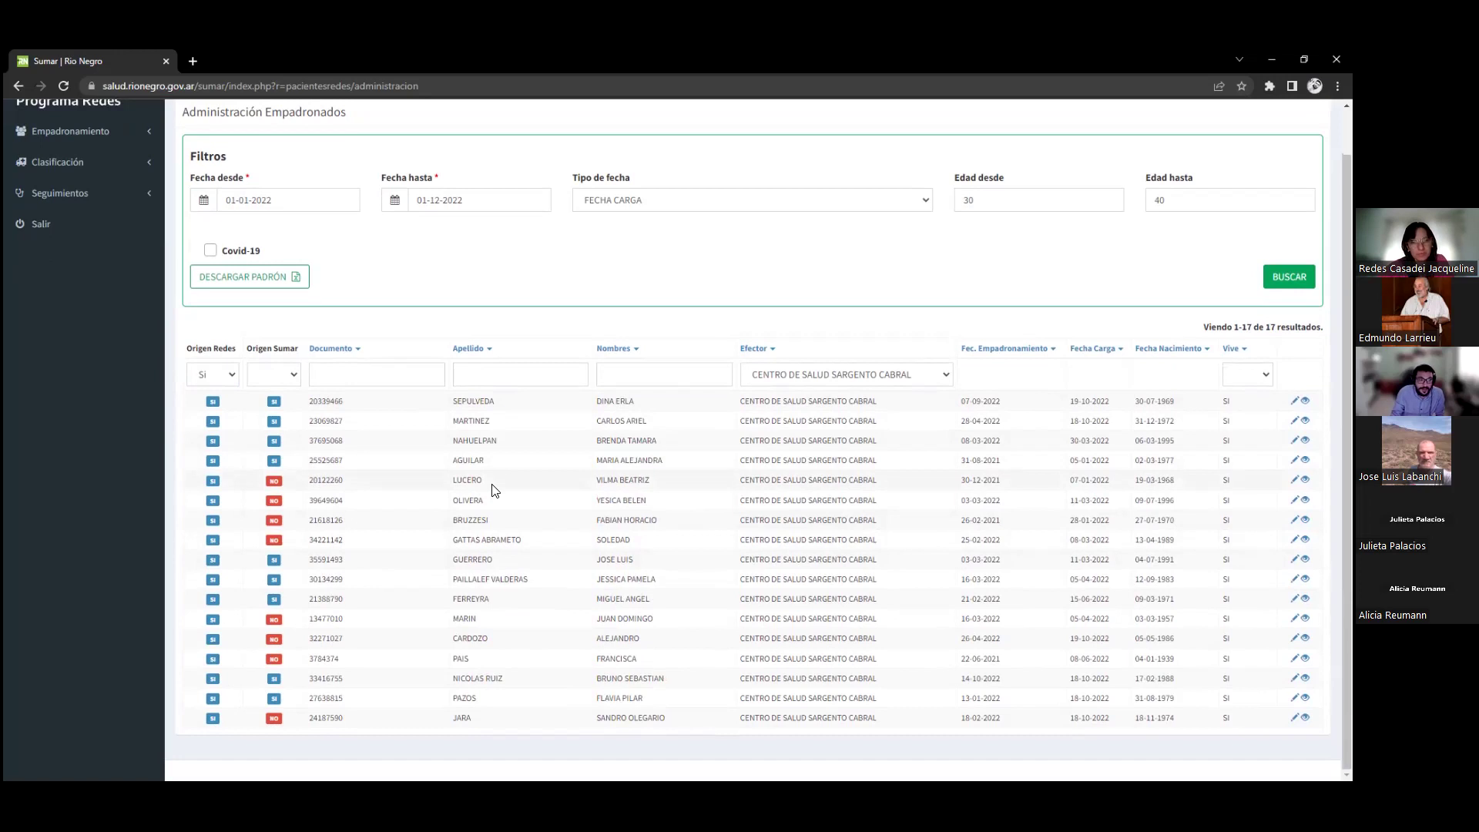
{"action": "scroll", "coordinate": [644, 306], "scroll_direction": "up", "scroll_amount": 1}
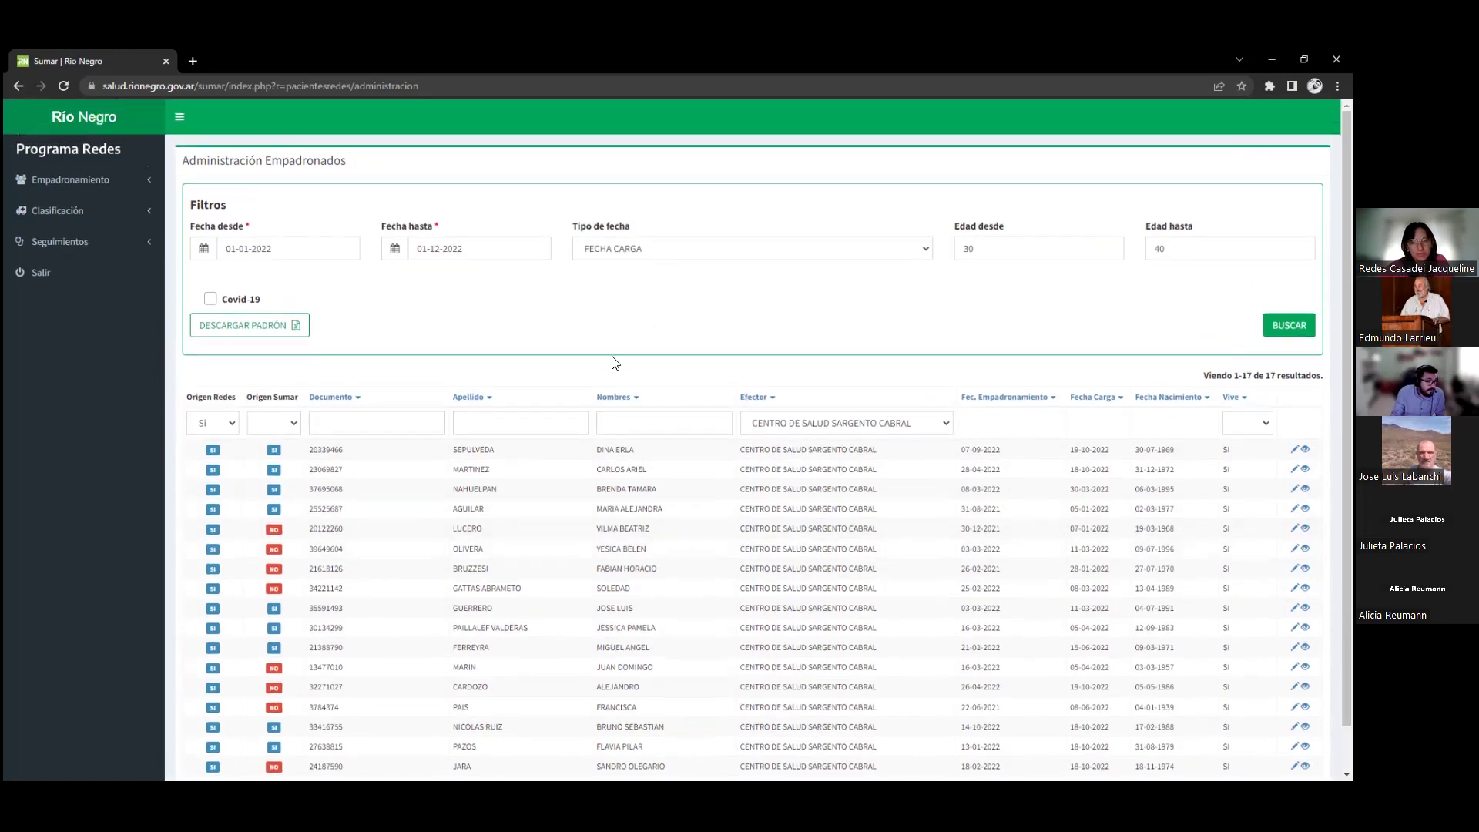
{"action": "left_click", "coordinate": [212, 300]}
{"action": "left_click", "coordinate": [1288, 325]}
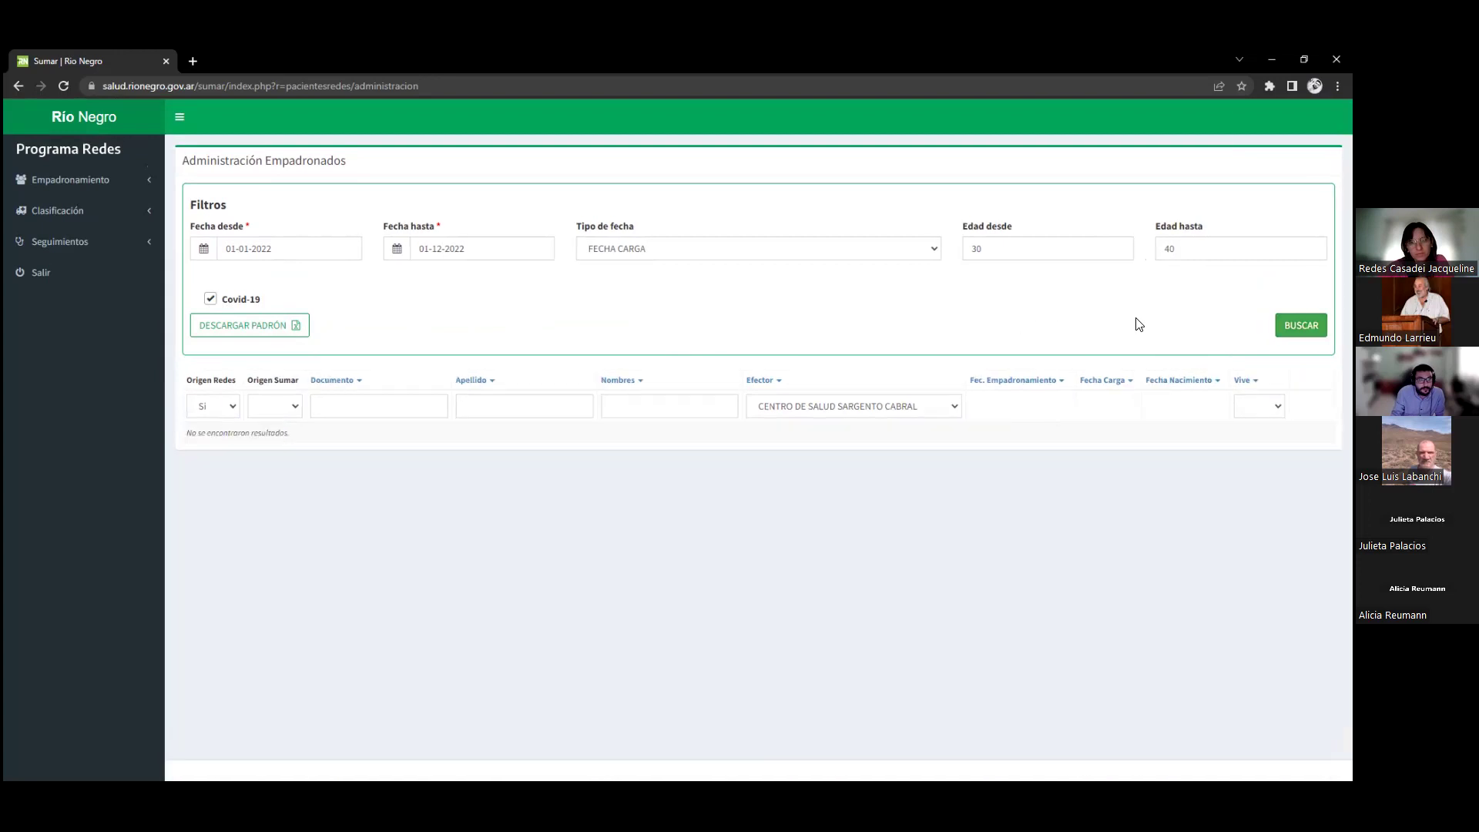
Untick Covid-19 and rerun the search, leaving 5 patients with Origen Sumar unchanged
{"action": "left_click", "coordinate": [210, 298]}
{"action": "left_click", "coordinate": [1302, 325]}
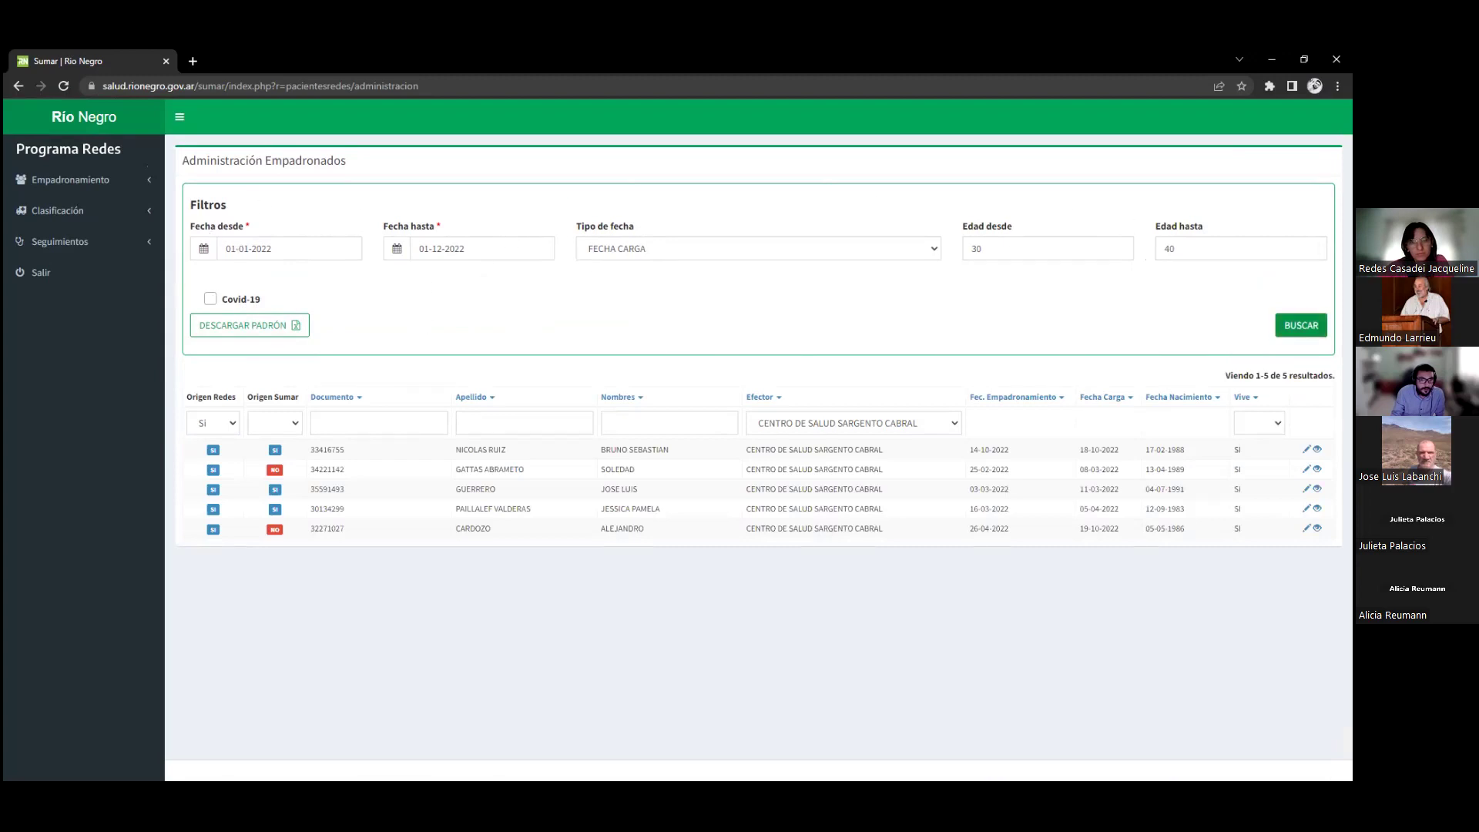
{"action": "left_click", "coordinate": [1301, 326]}
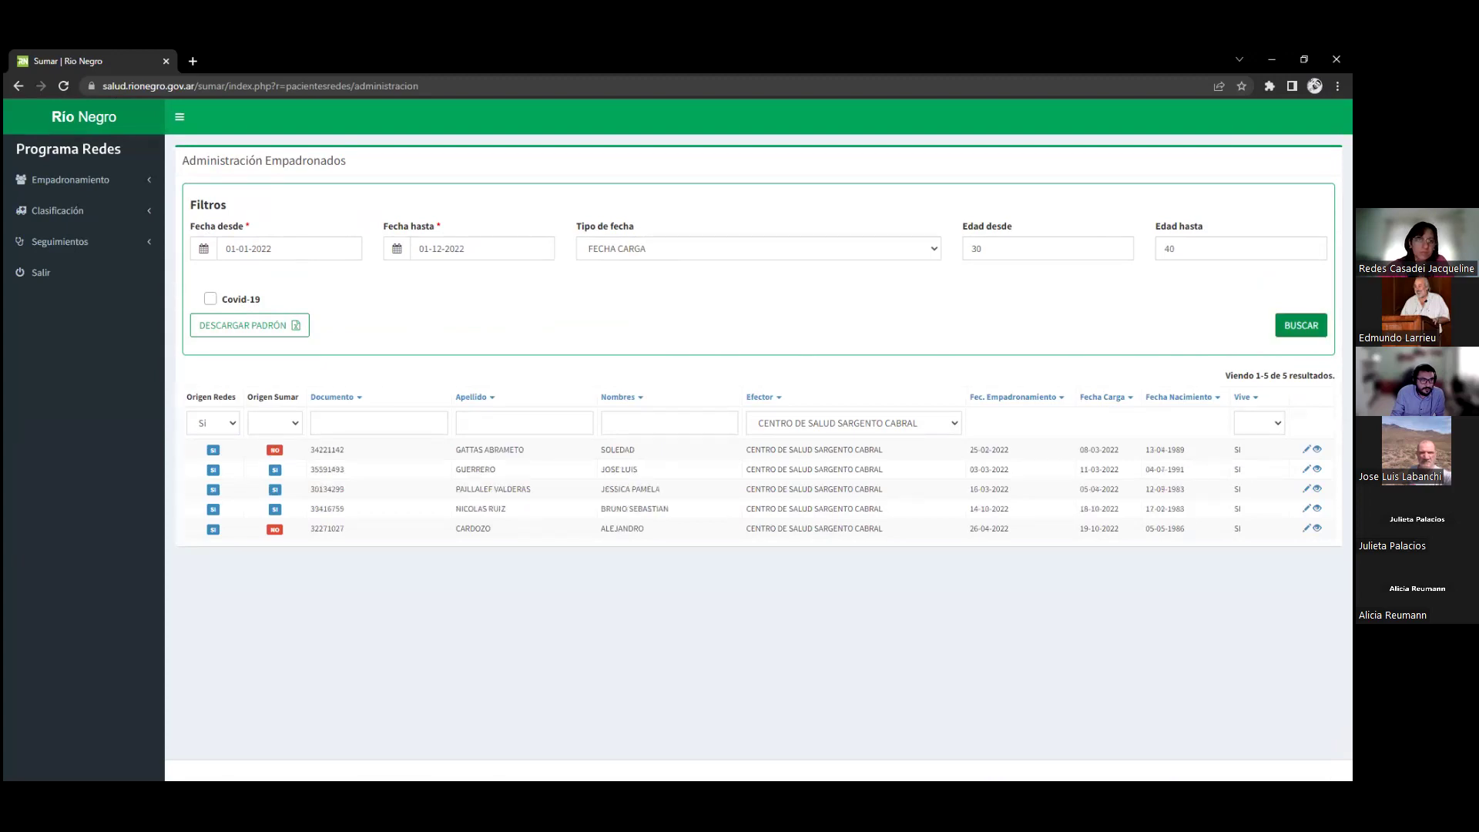
{"action": "left_click", "coordinate": [274, 423]}
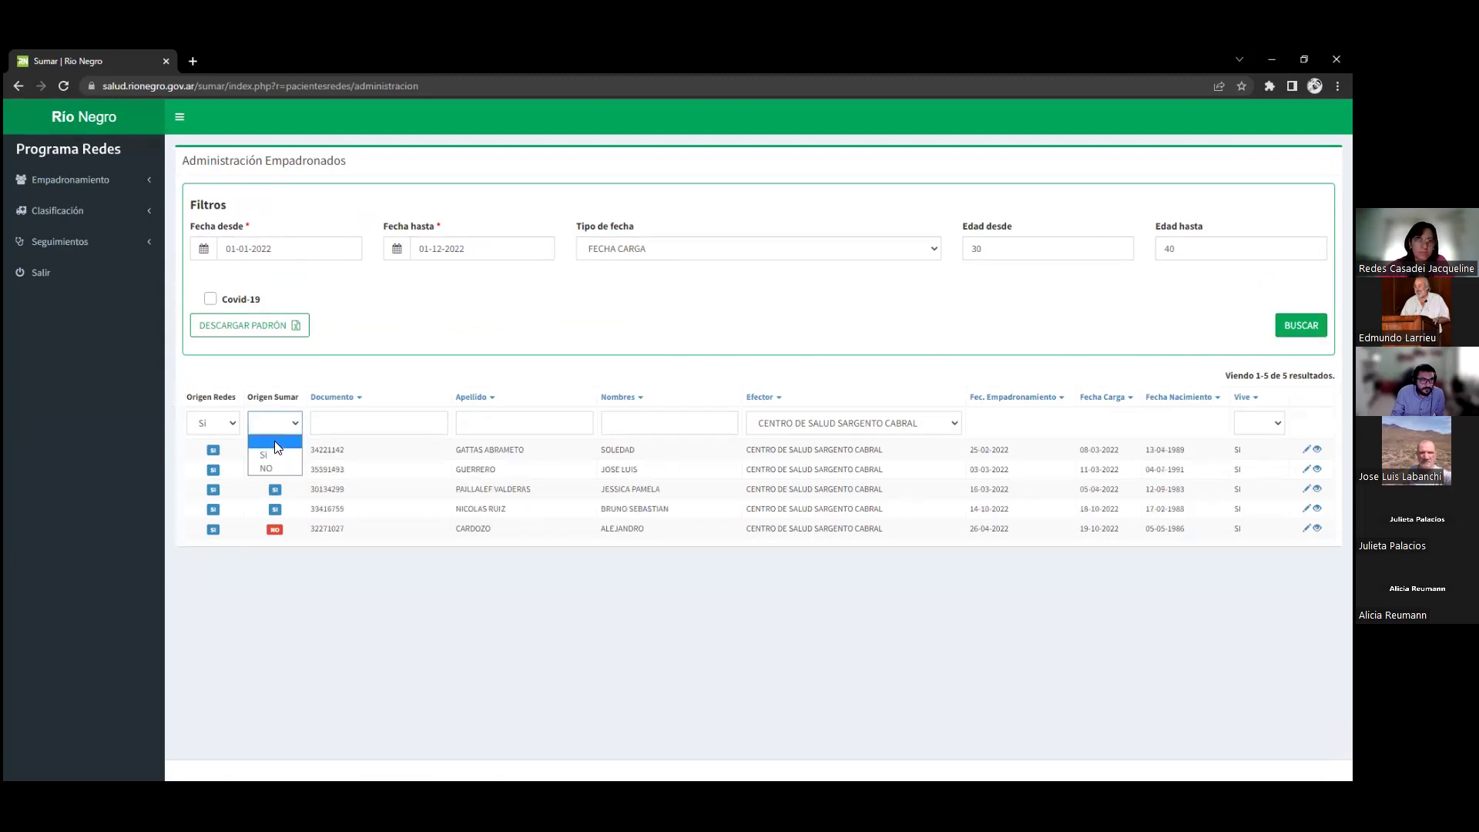
{"action": "left_click", "coordinate": [536, 313]}
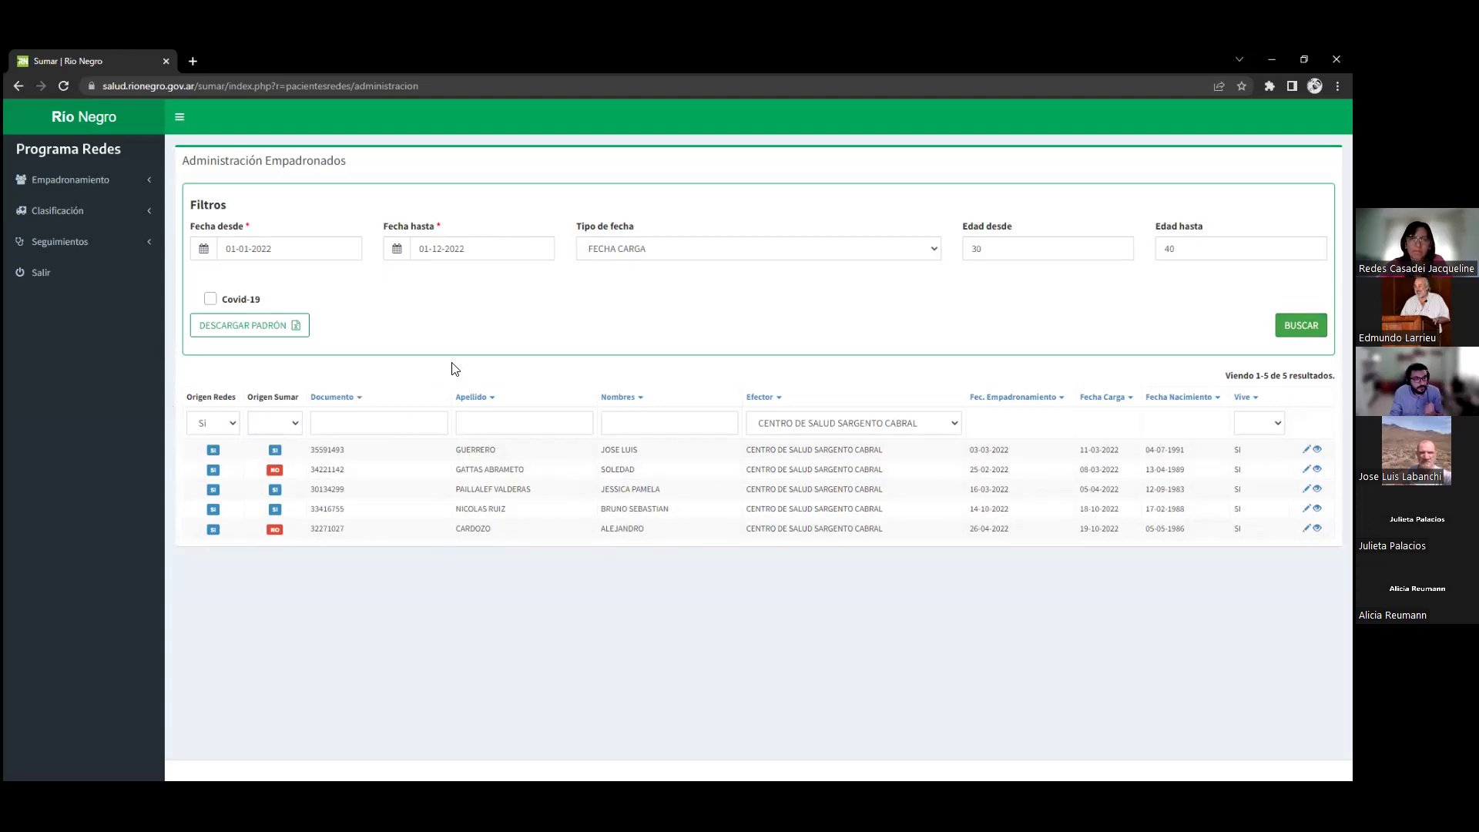
Download the filtered padrón as padronRedes-REDES0101-01-12-2022.xlsx under its suggested name
{"action": "left_click", "coordinate": [254, 328]}
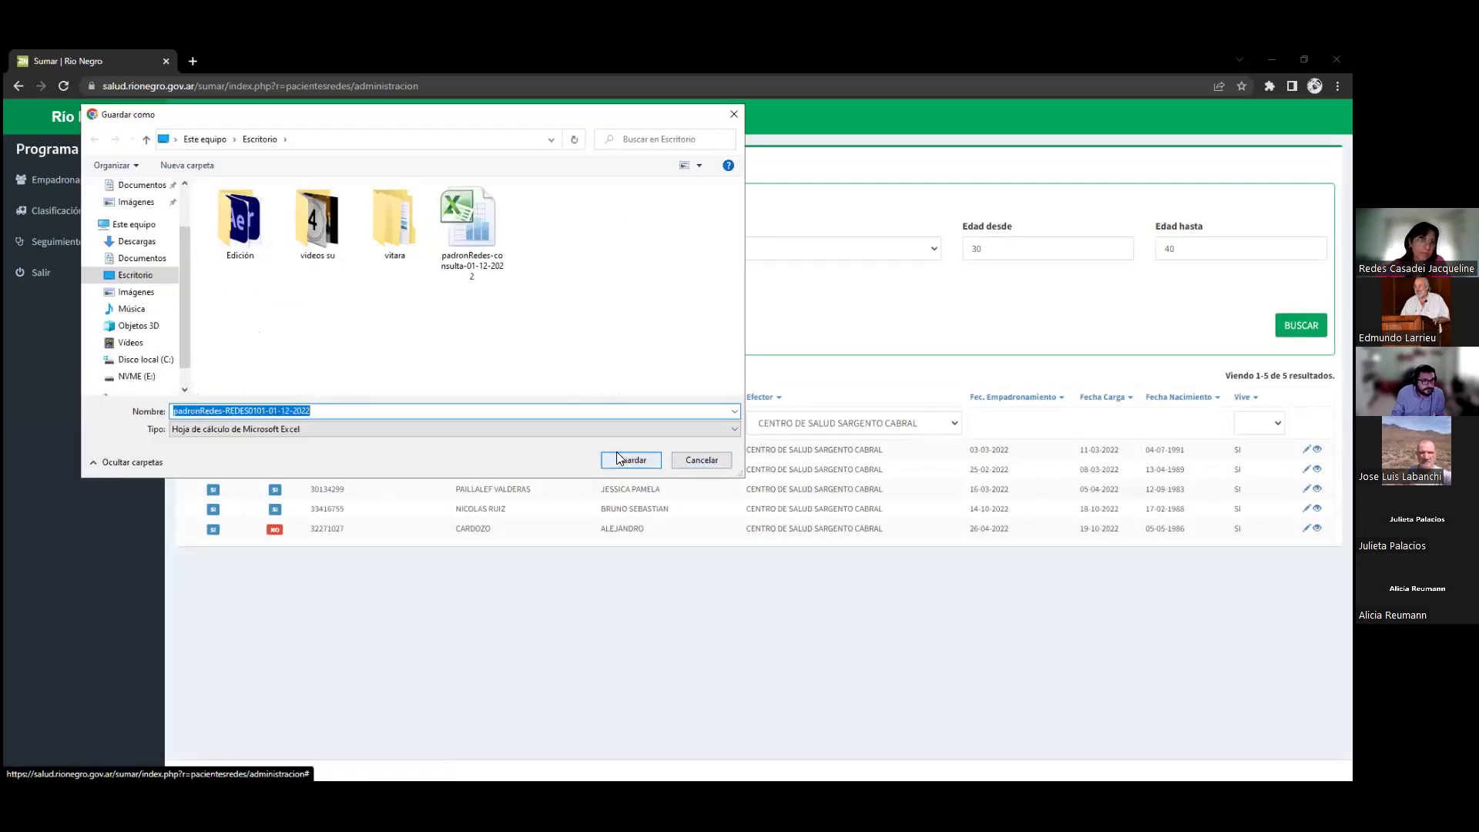
{"action": "left_click", "coordinate": [625, 460]}
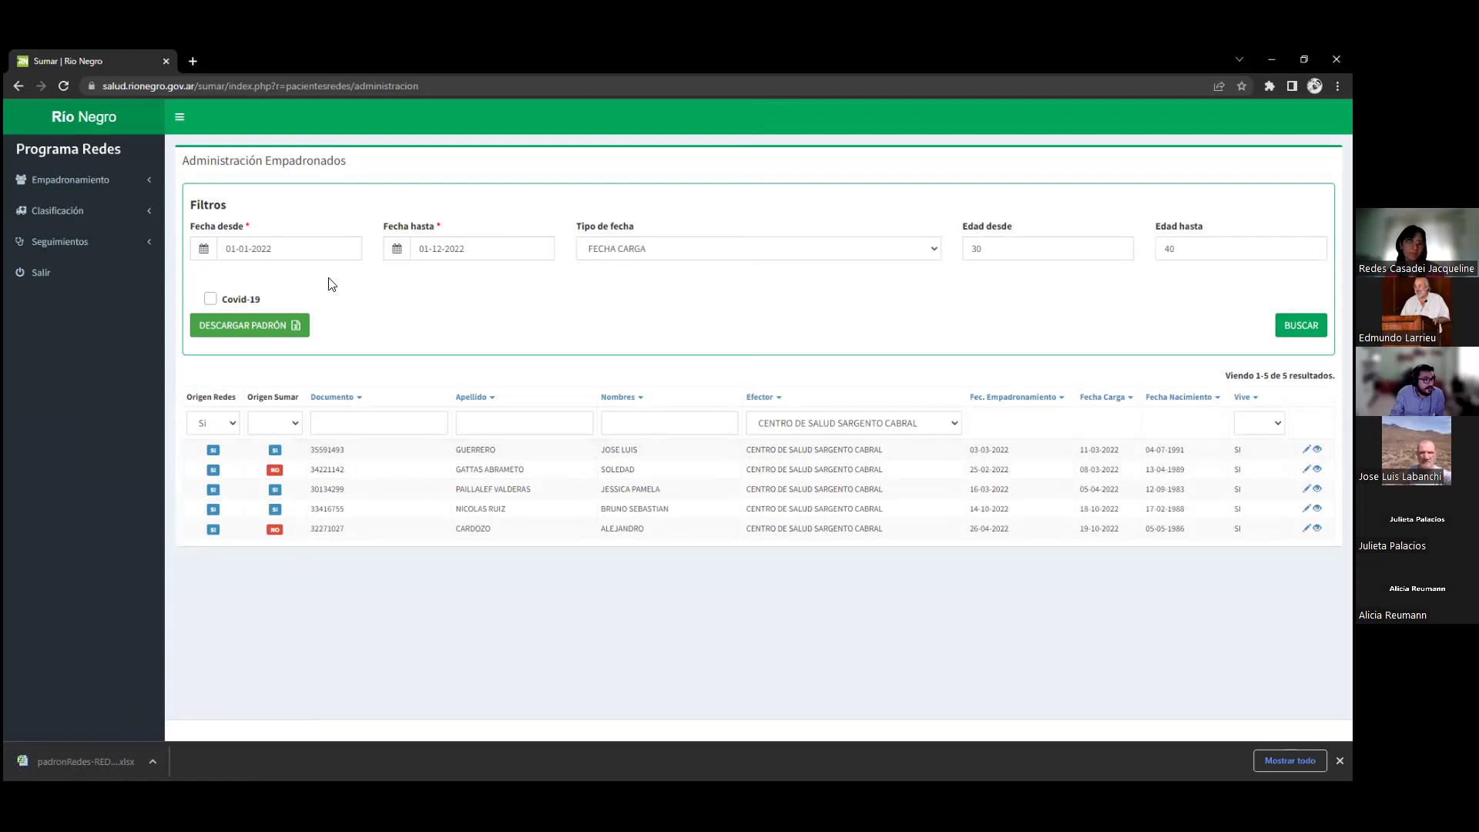
{"action": "left_click", "coordinate": [120, 231]}
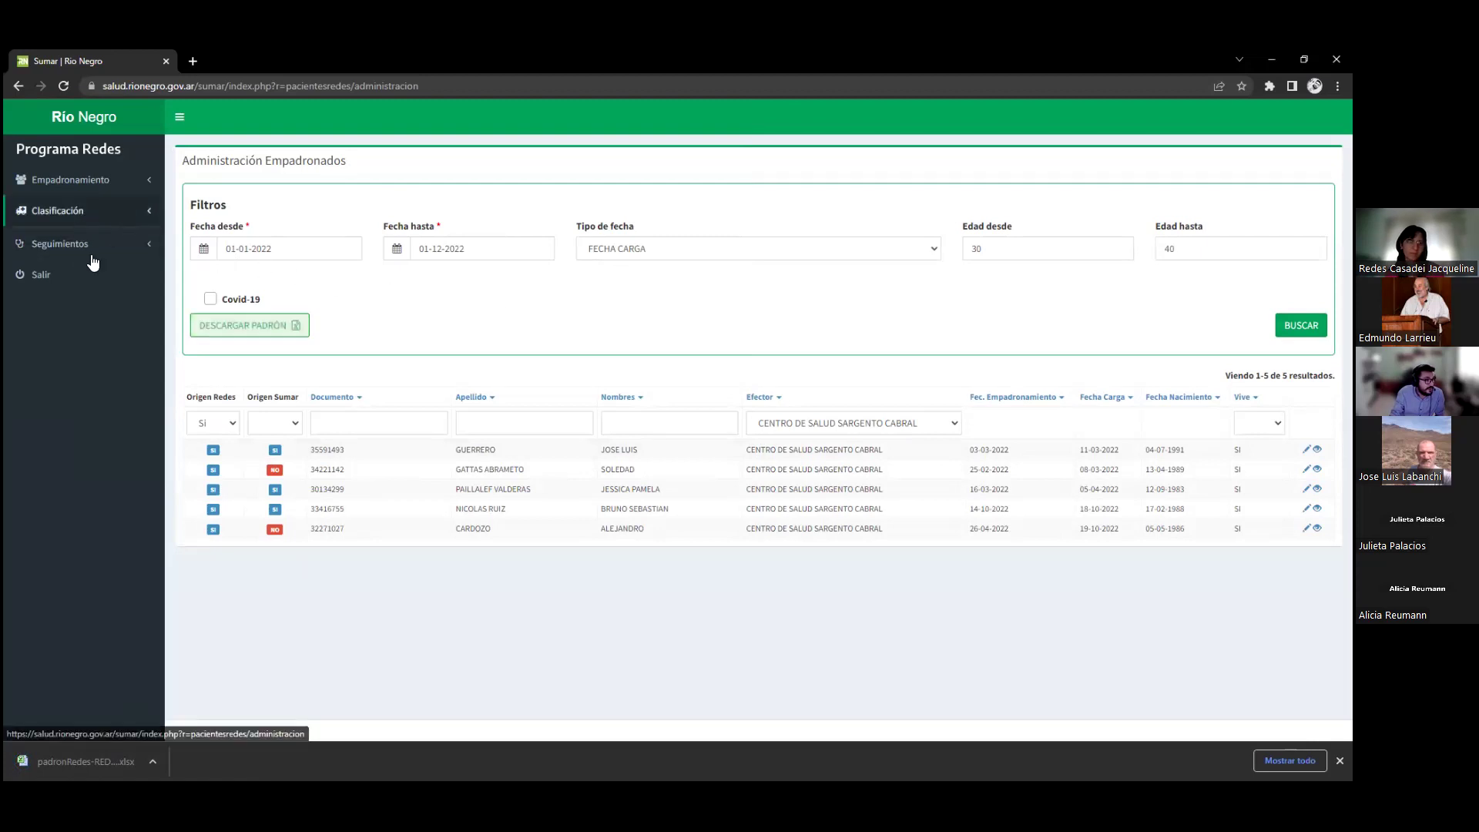
Open Administración de Clasificaciones and set Tipo Clasificación to Bajo Programa, leaving 162 results
{"action": "left_click", "coordinate": [77, 257]}
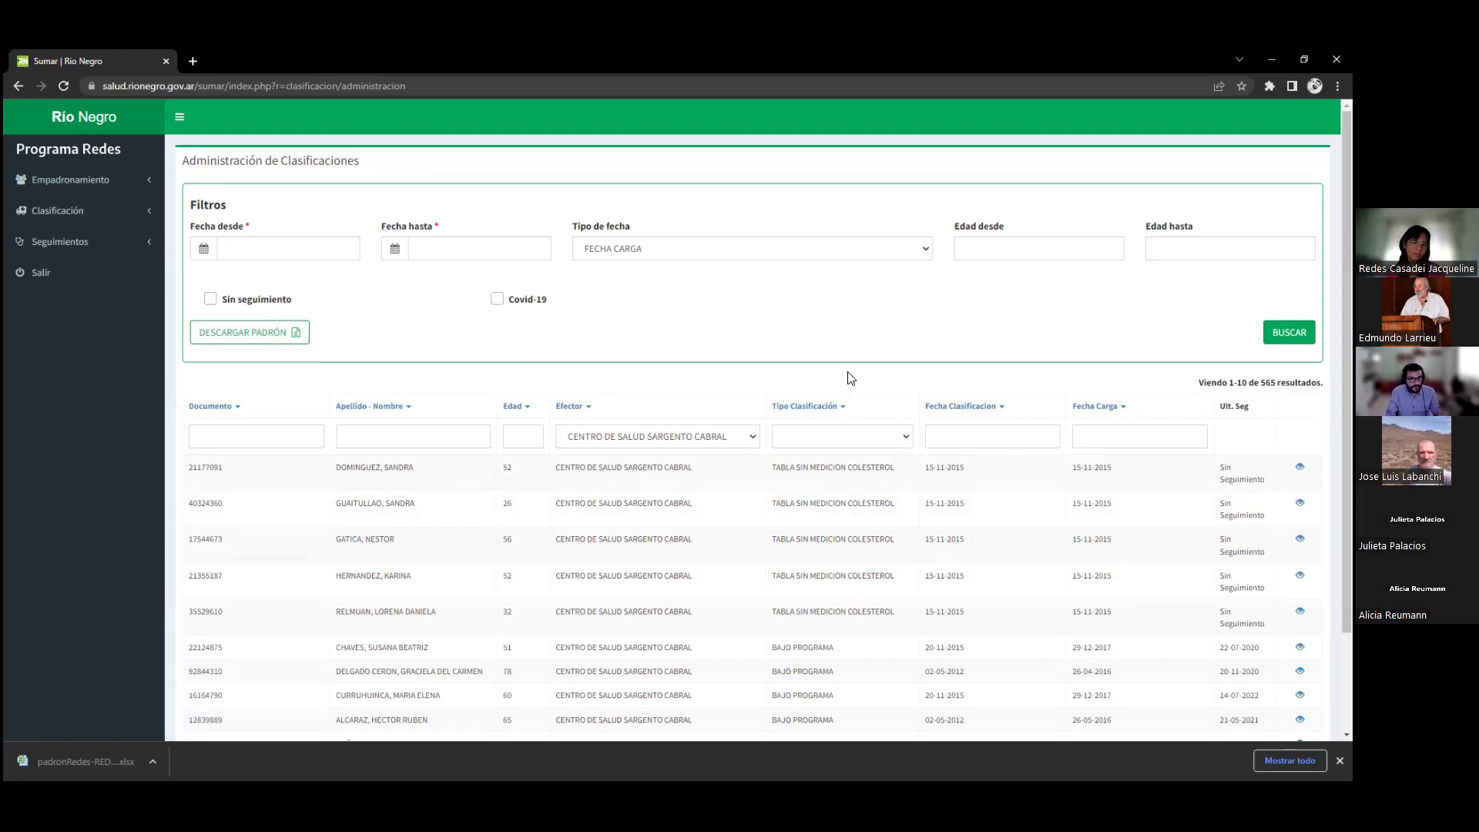
{"action": "left_click", "coordinate": [824, 438]}
{"action": "left_click", "coordinate": [824, 490]}
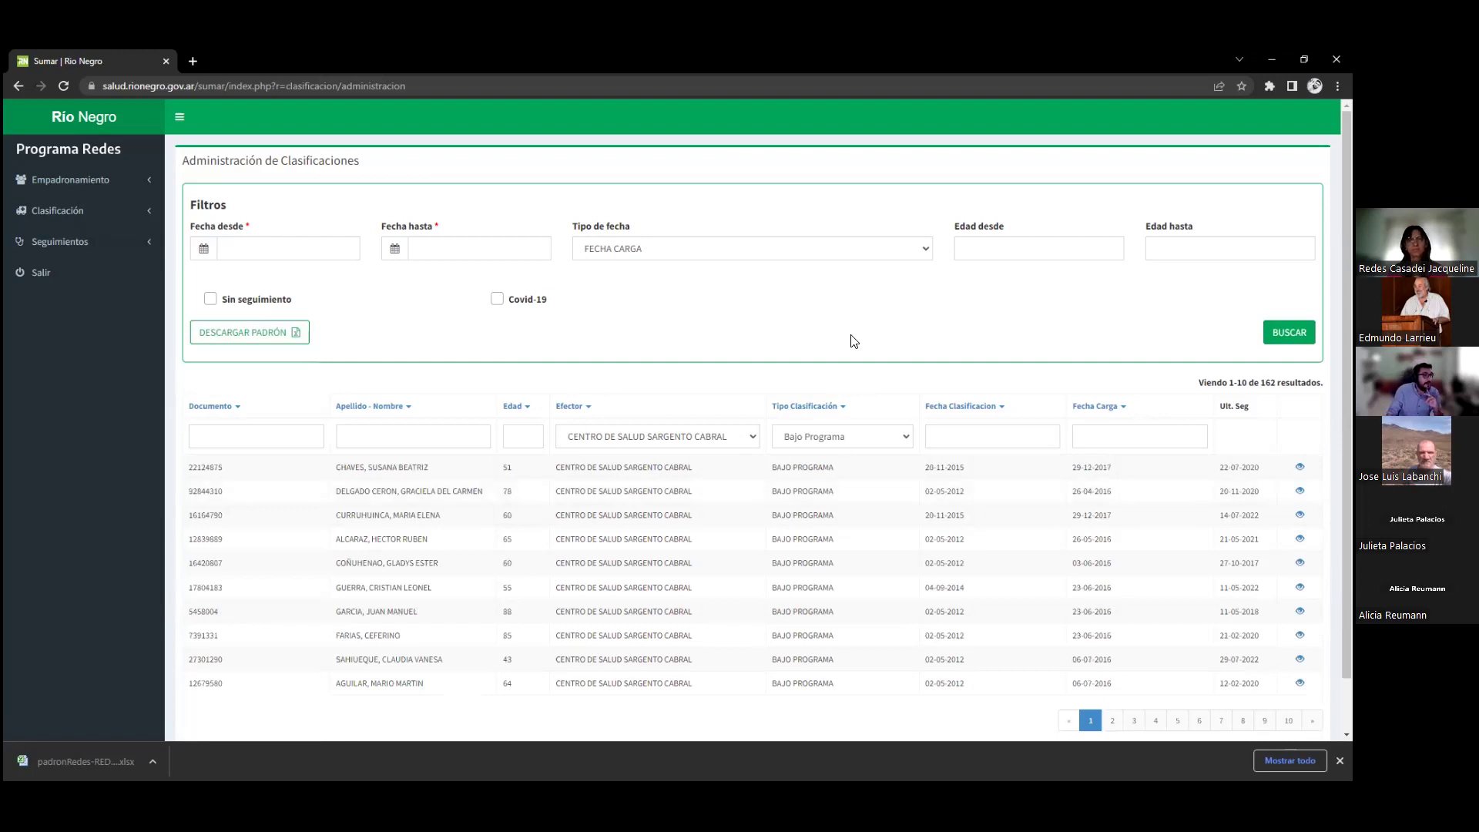
Try the document number and date range fields without entering any values
{"action": "left_click", "coordinate": [282, 438]}
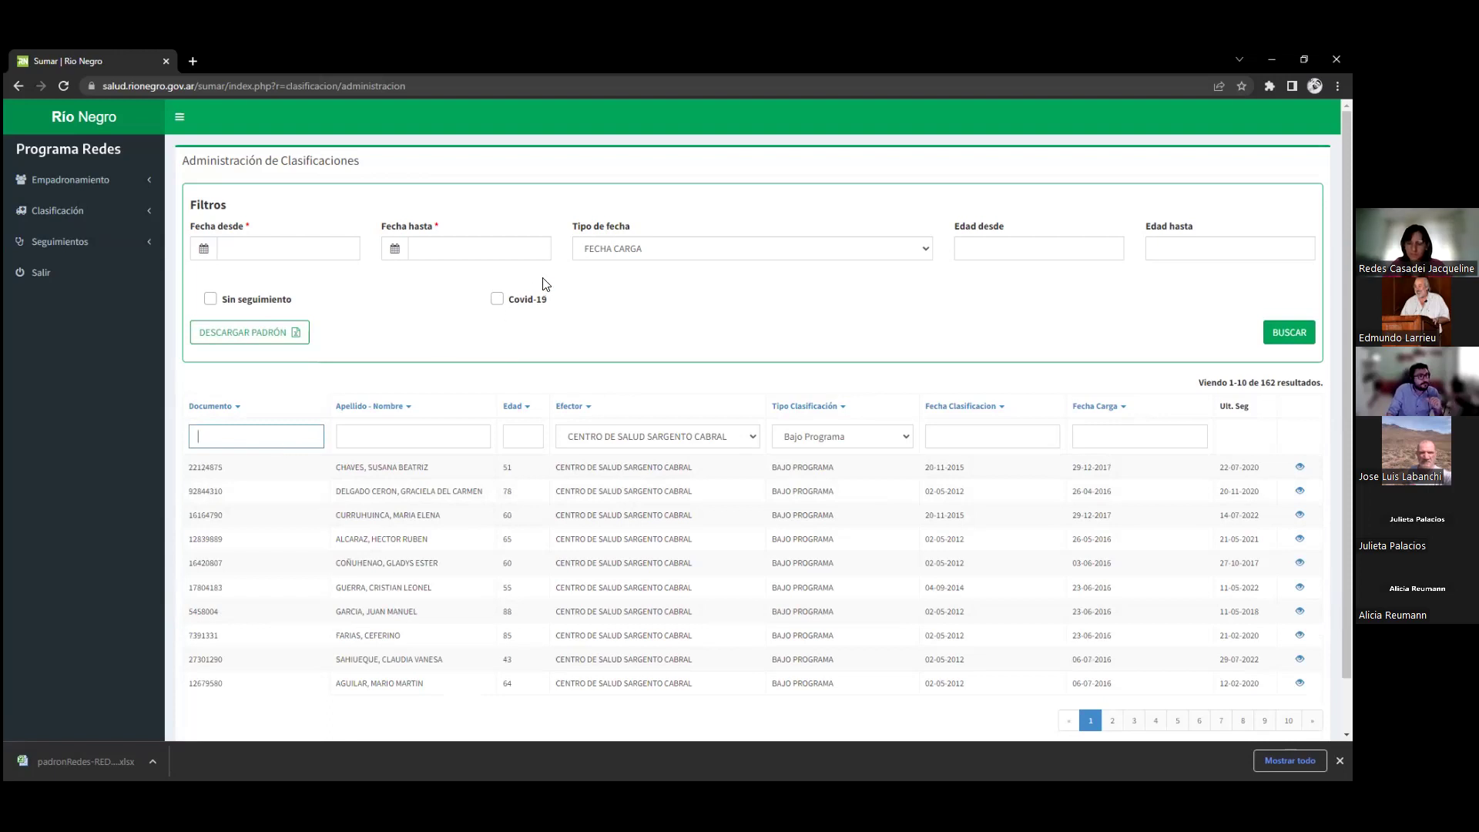
{"action": "left_click", "coordinate": [267, 247]}
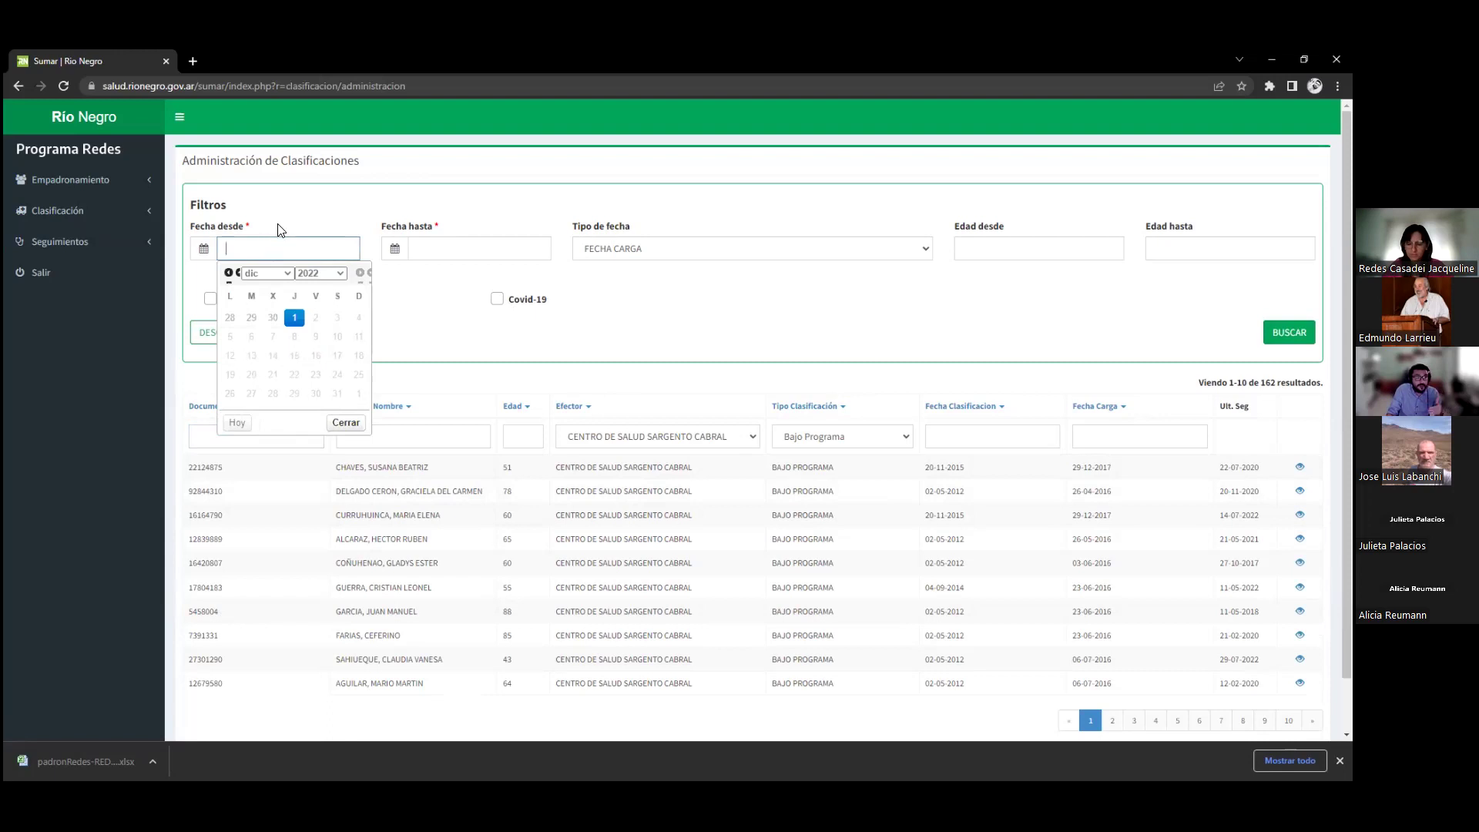
{"action": "left_click", "coordinate": [426, 246]}
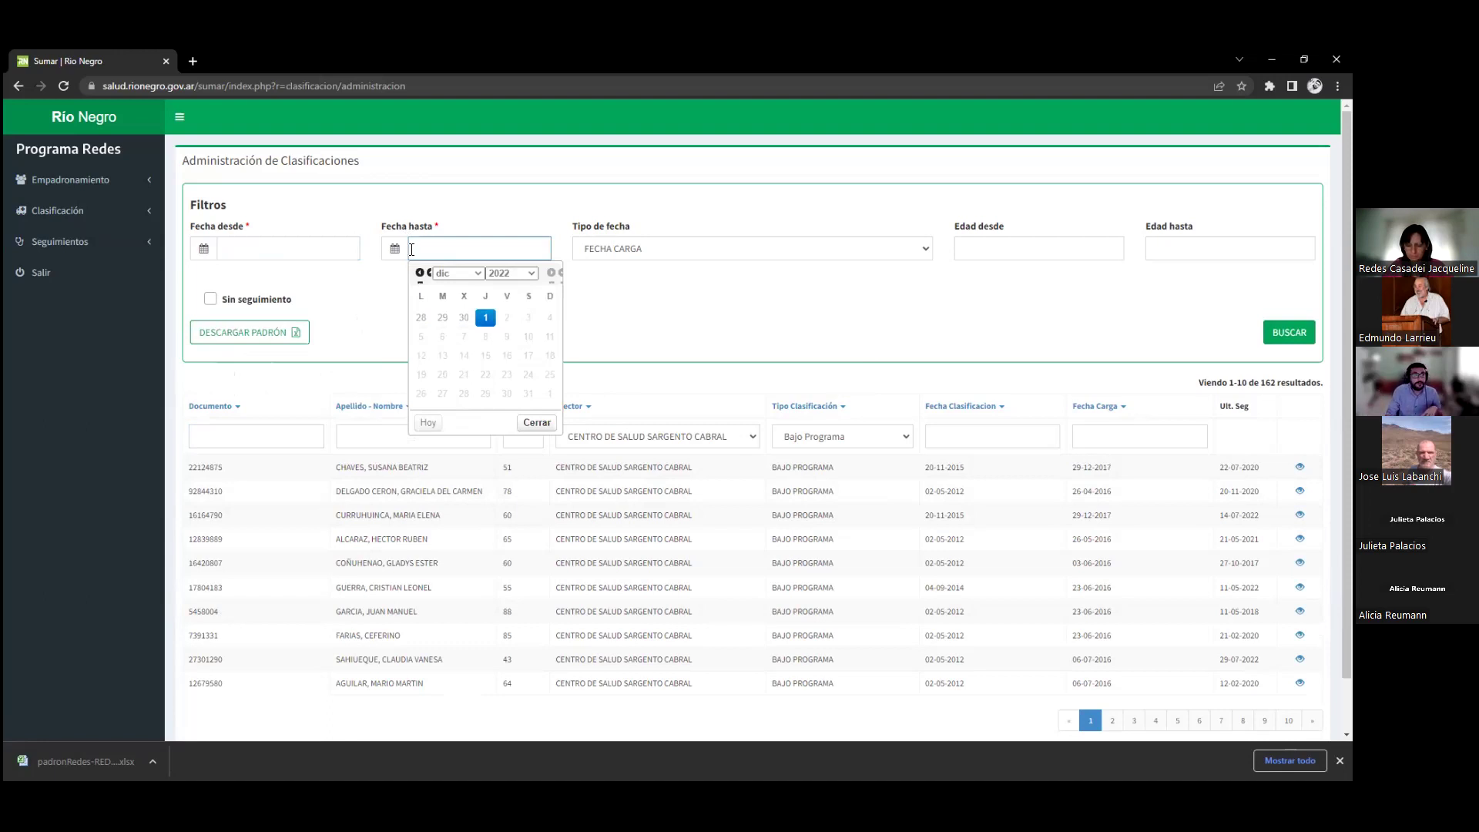
{"action": "left_click", "coordinate": [293, 268]}
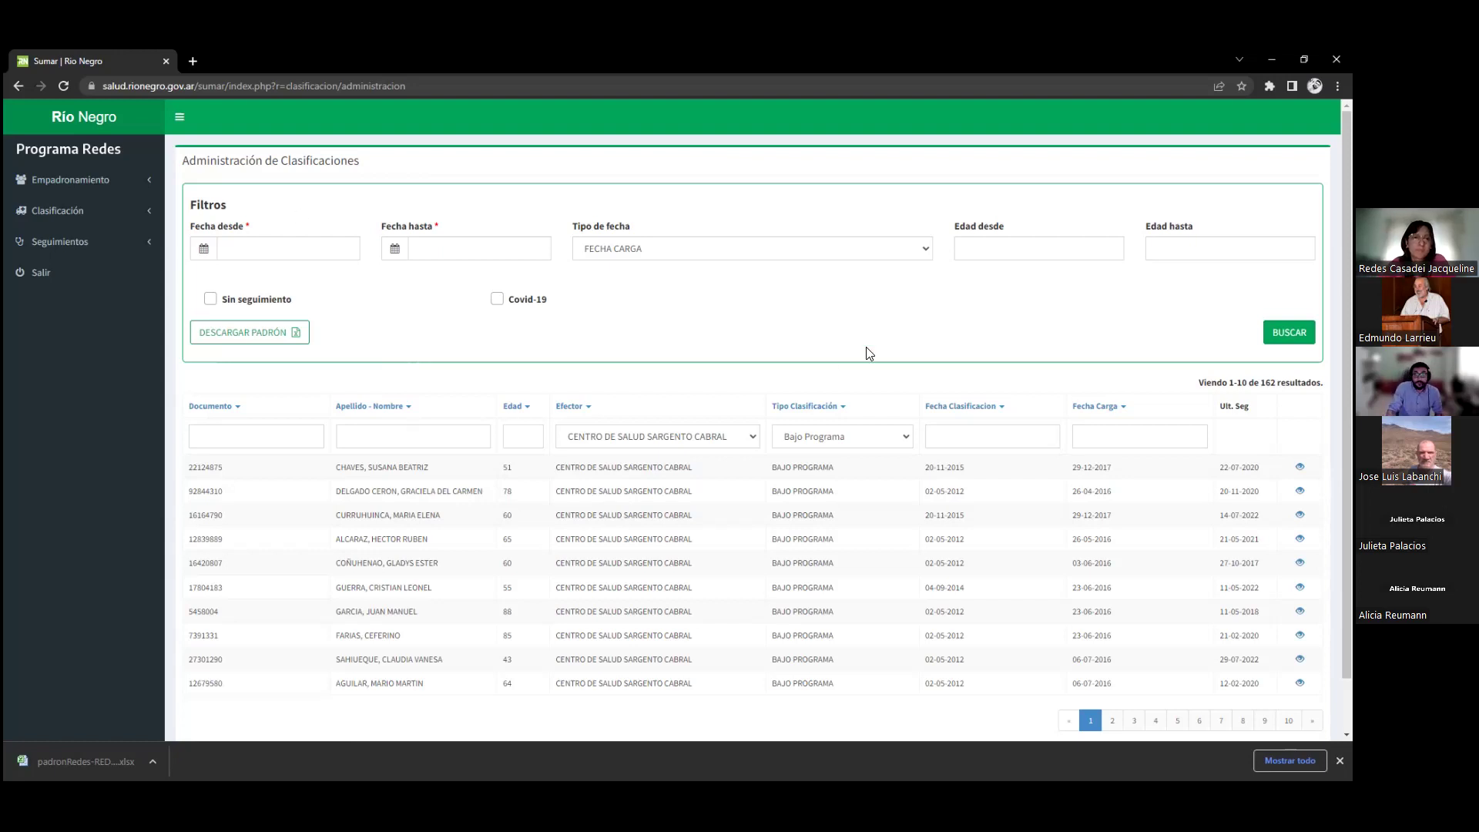
Keep Tipo de fecha on load date, check the age fields, and expand Seguimientos in the sidebar
{"action": "left_click", "coordinate": [736, 256]}
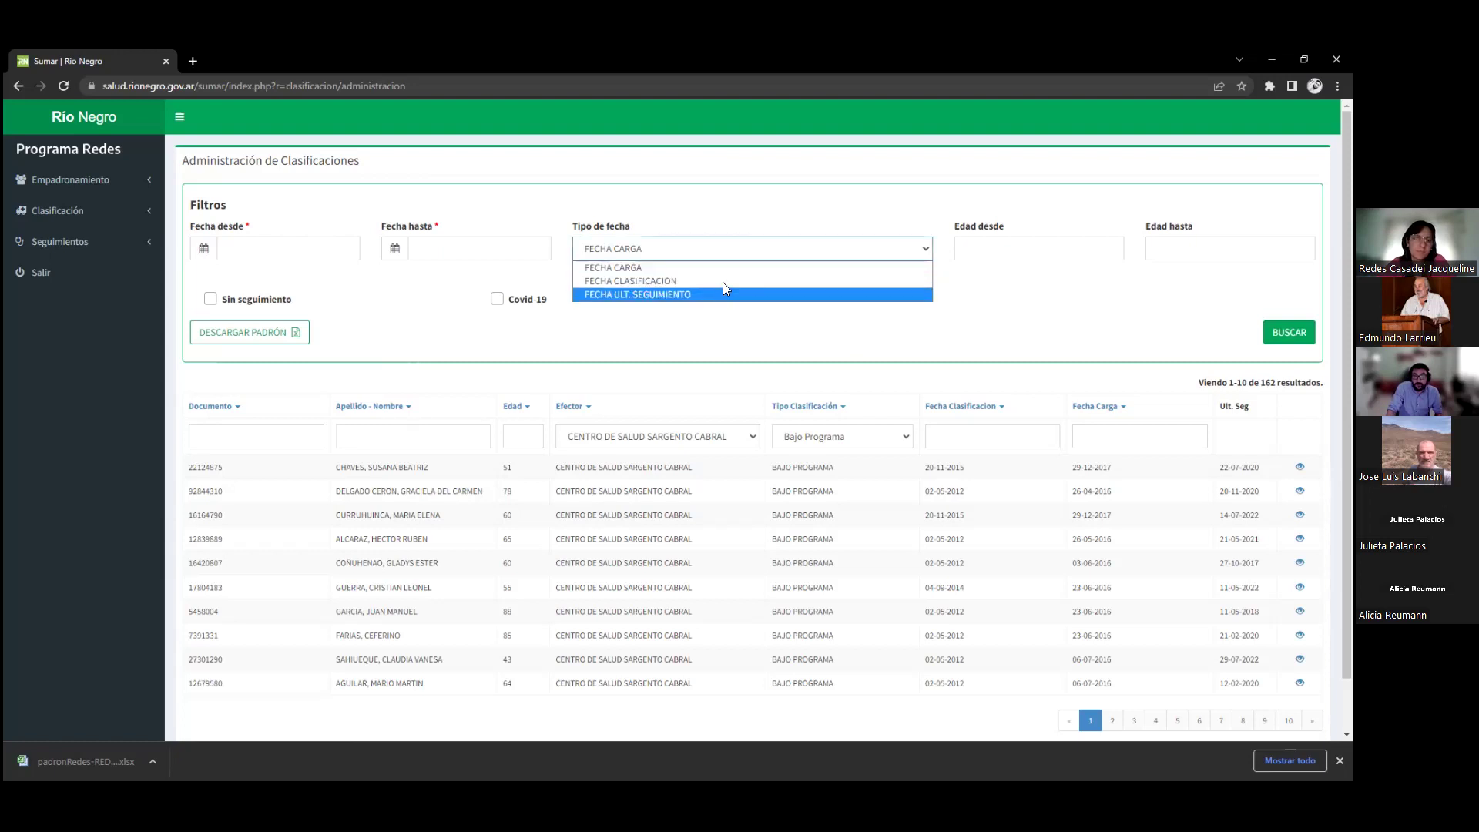
{"action": "left_click", "coordinate": [726, 264]}
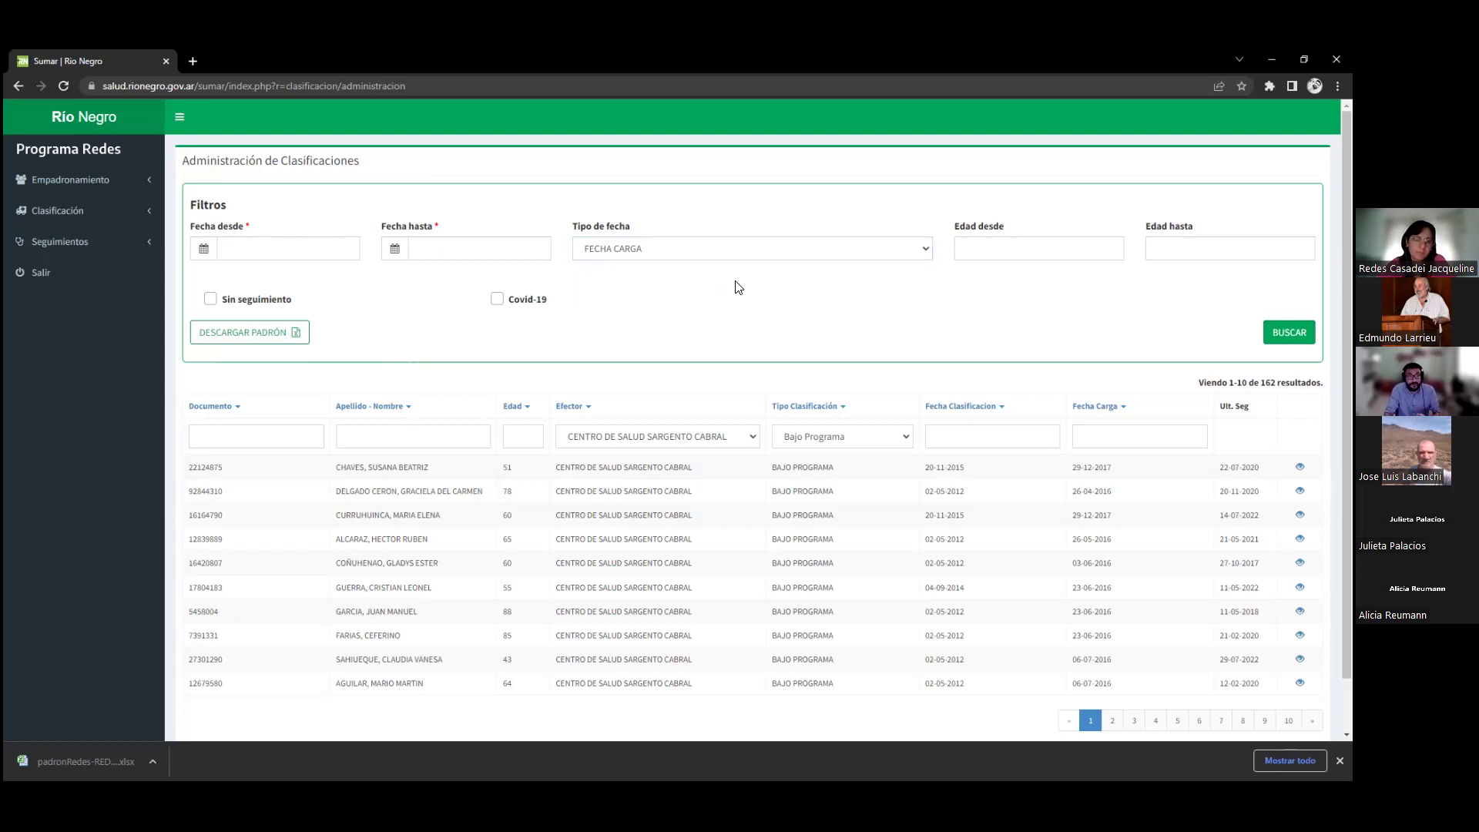
{"action": "left_click", "coordinate": [994, 248]}
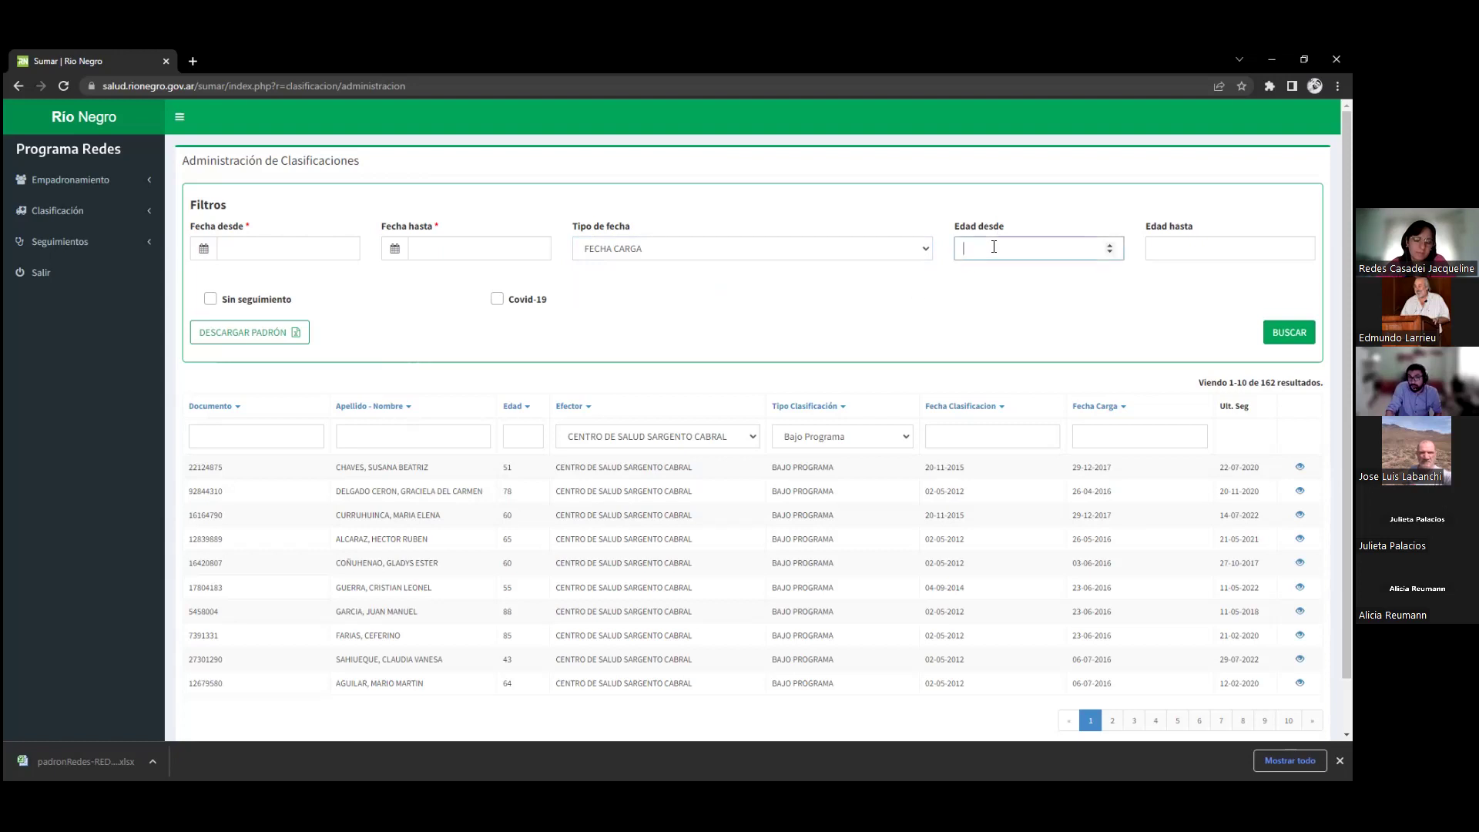
{"action": "left_click", "coordinate": [1201, 248]}
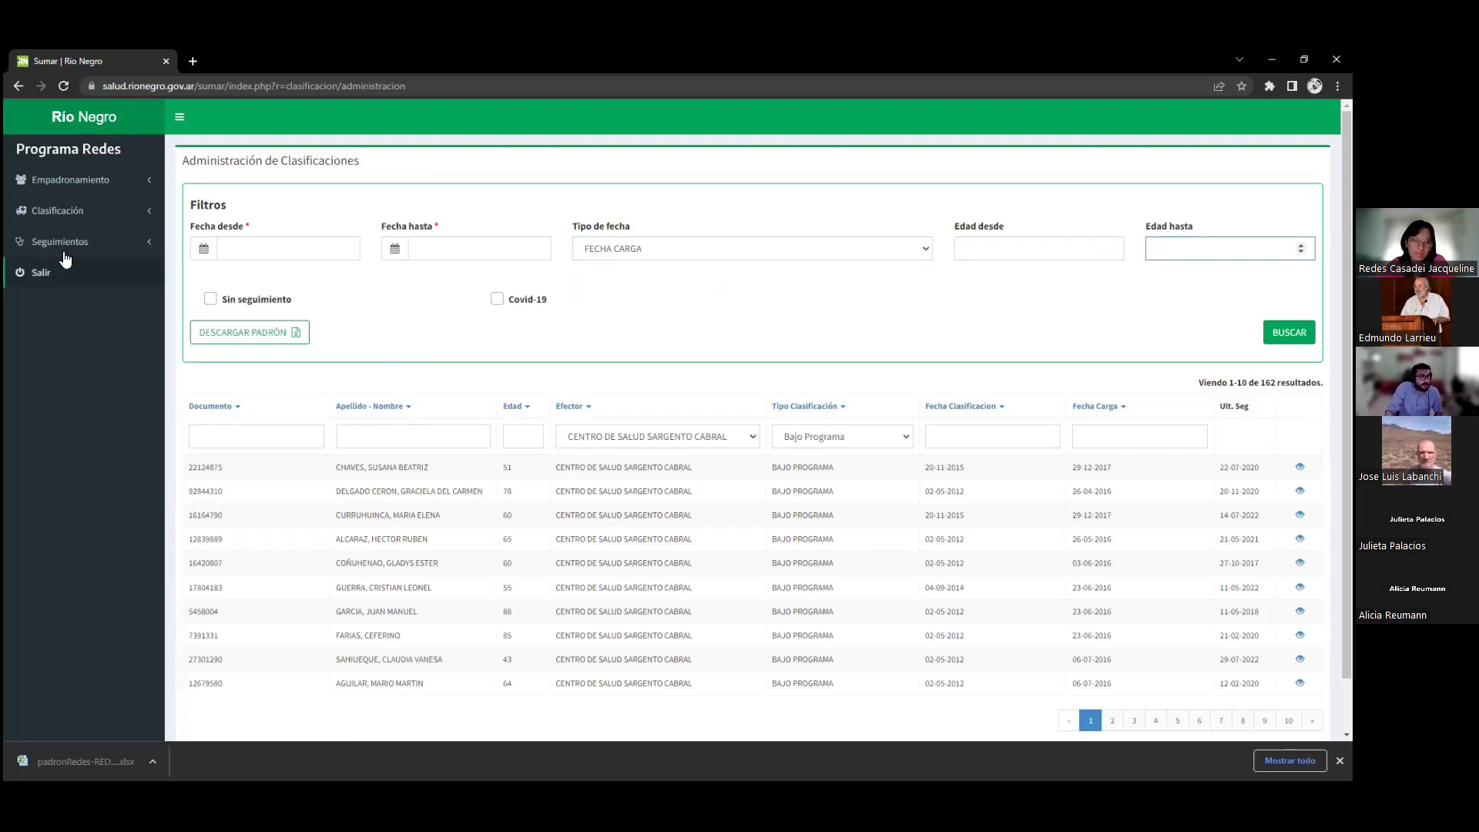
{"action": "left_click", "coordinate": [97, 242]}
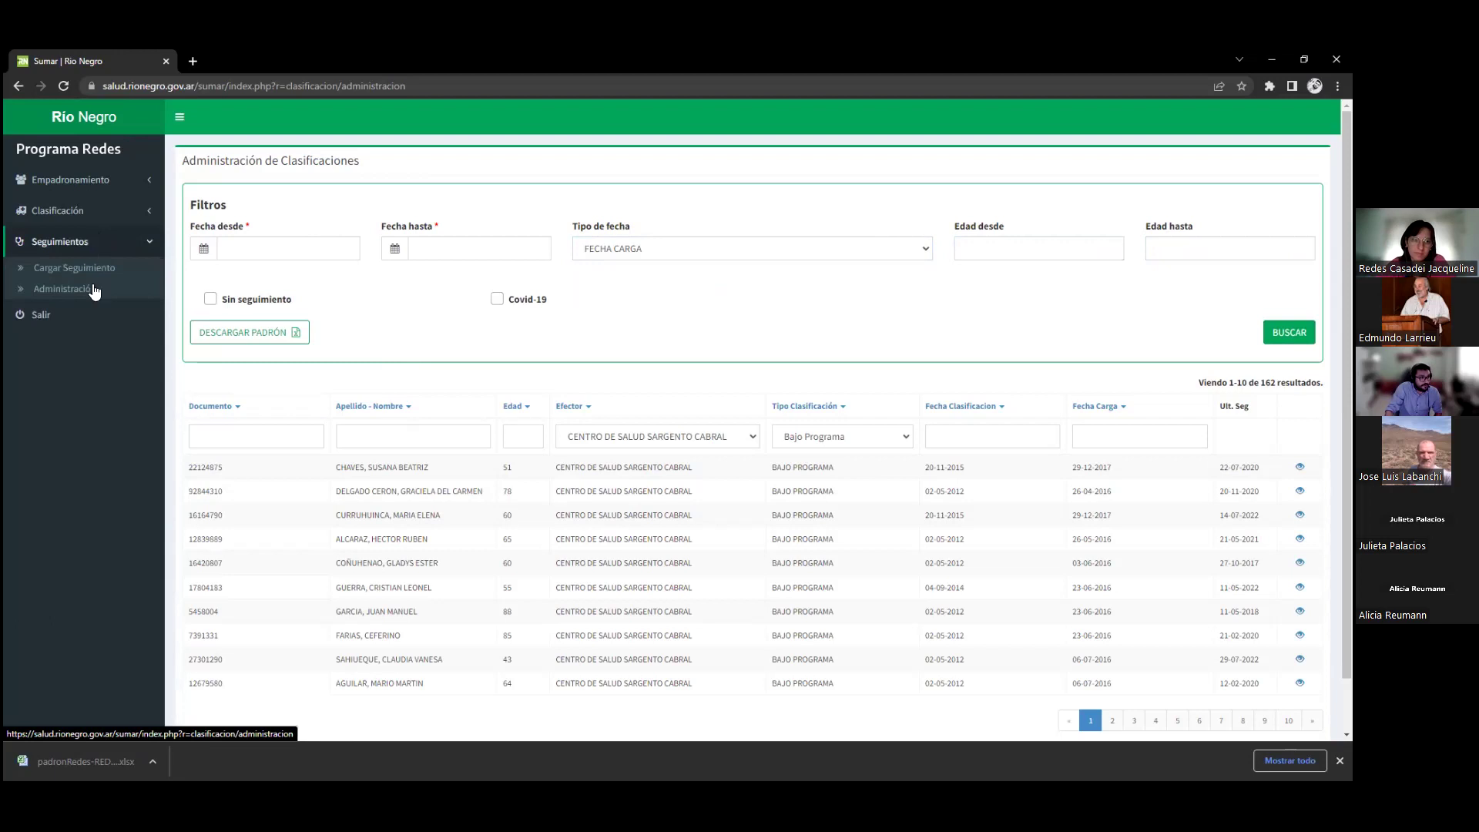
{"action": "left_click", "coordinate": [277, 250]}
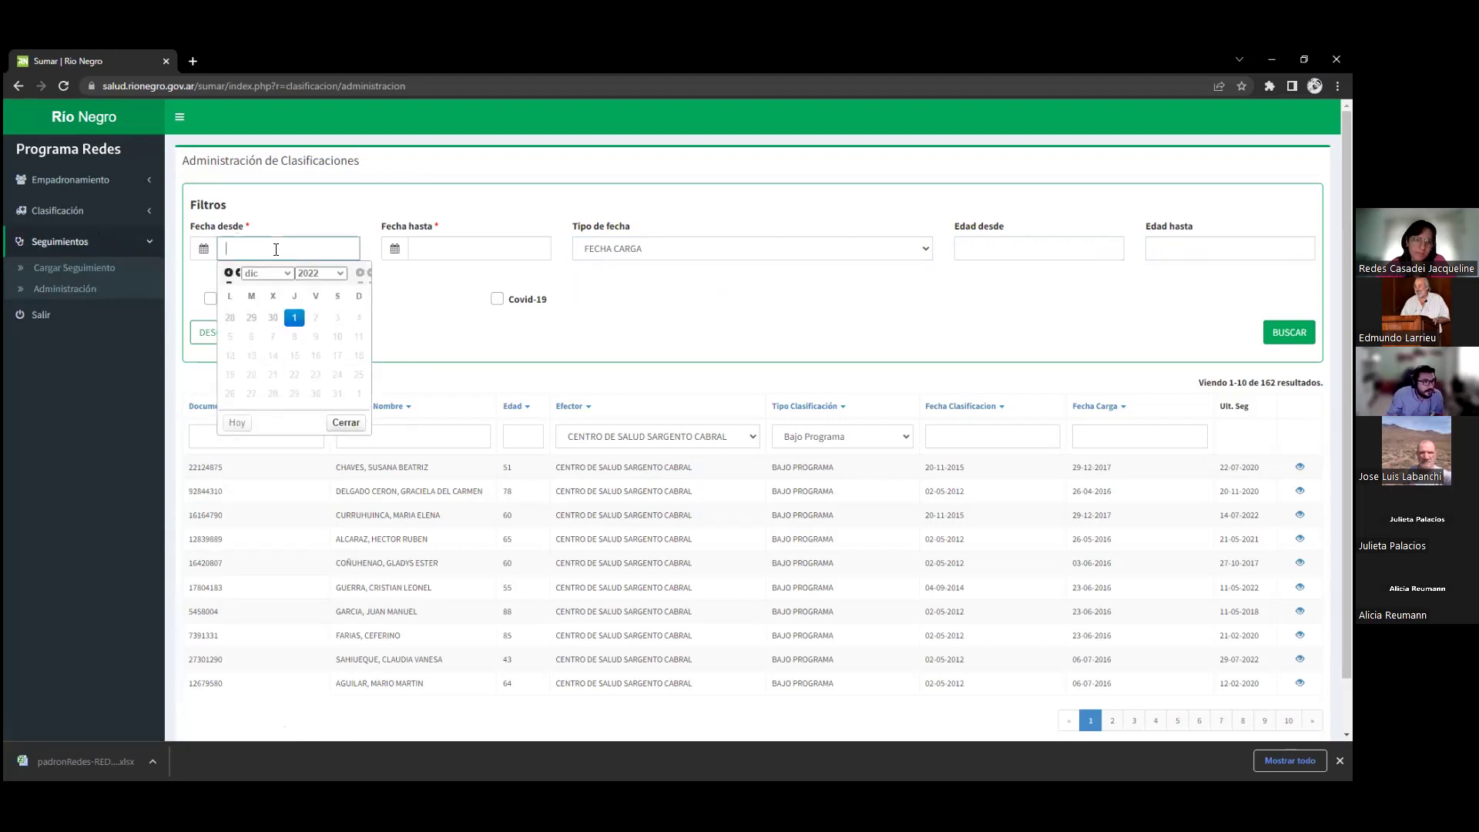
Filter Bajo Programa classifications to load dates 01-01-2022 through 01-12-2022, leaving 28 results
{"action": "type", "text": "01-01-2022"}
{"action": "left_click", "coordinate": [462, 248]}
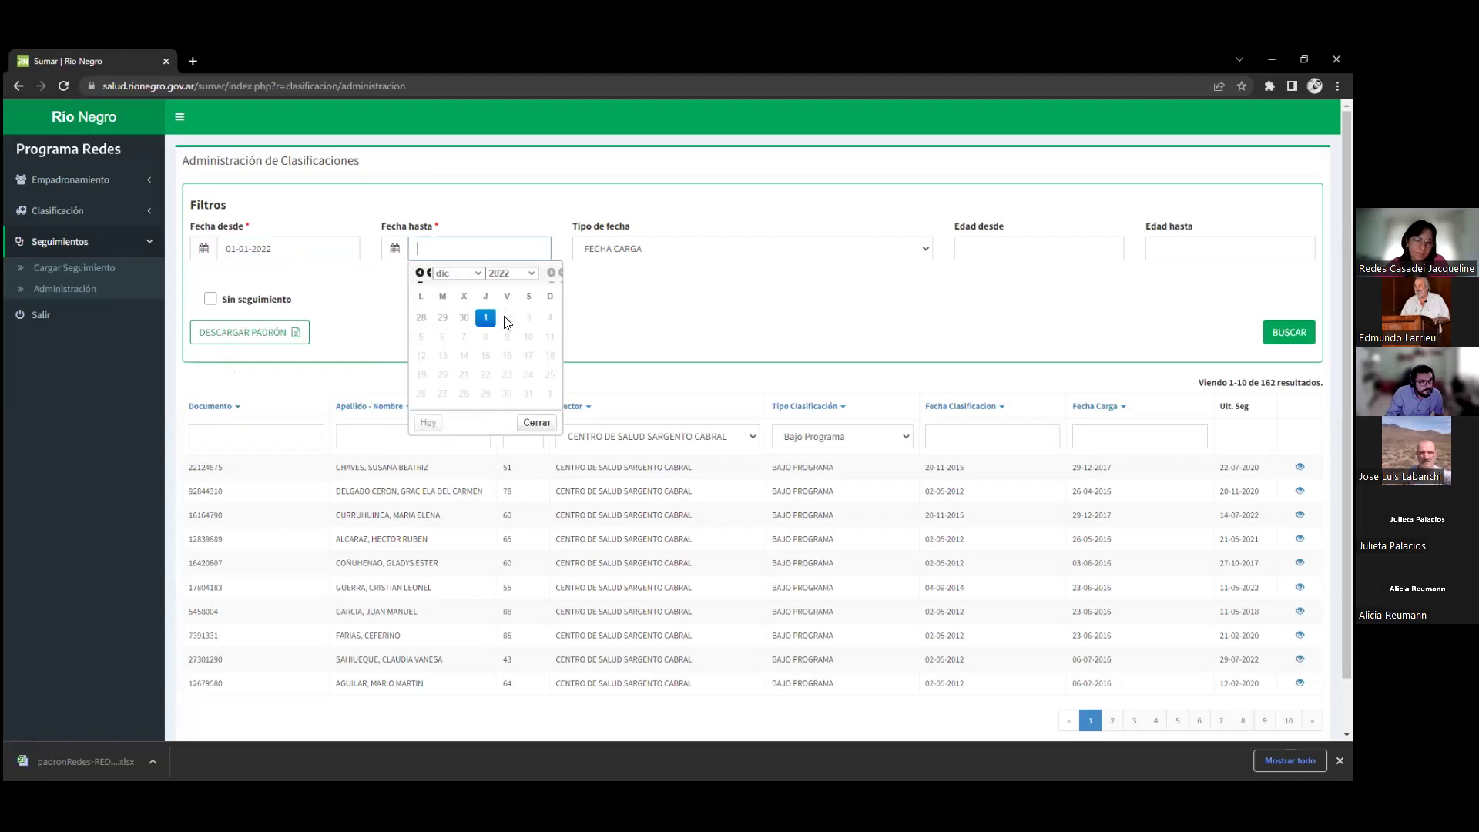
{"action": "left_click", "coordinate": [485, 317]}
{"action": "key", "text": "Return"}
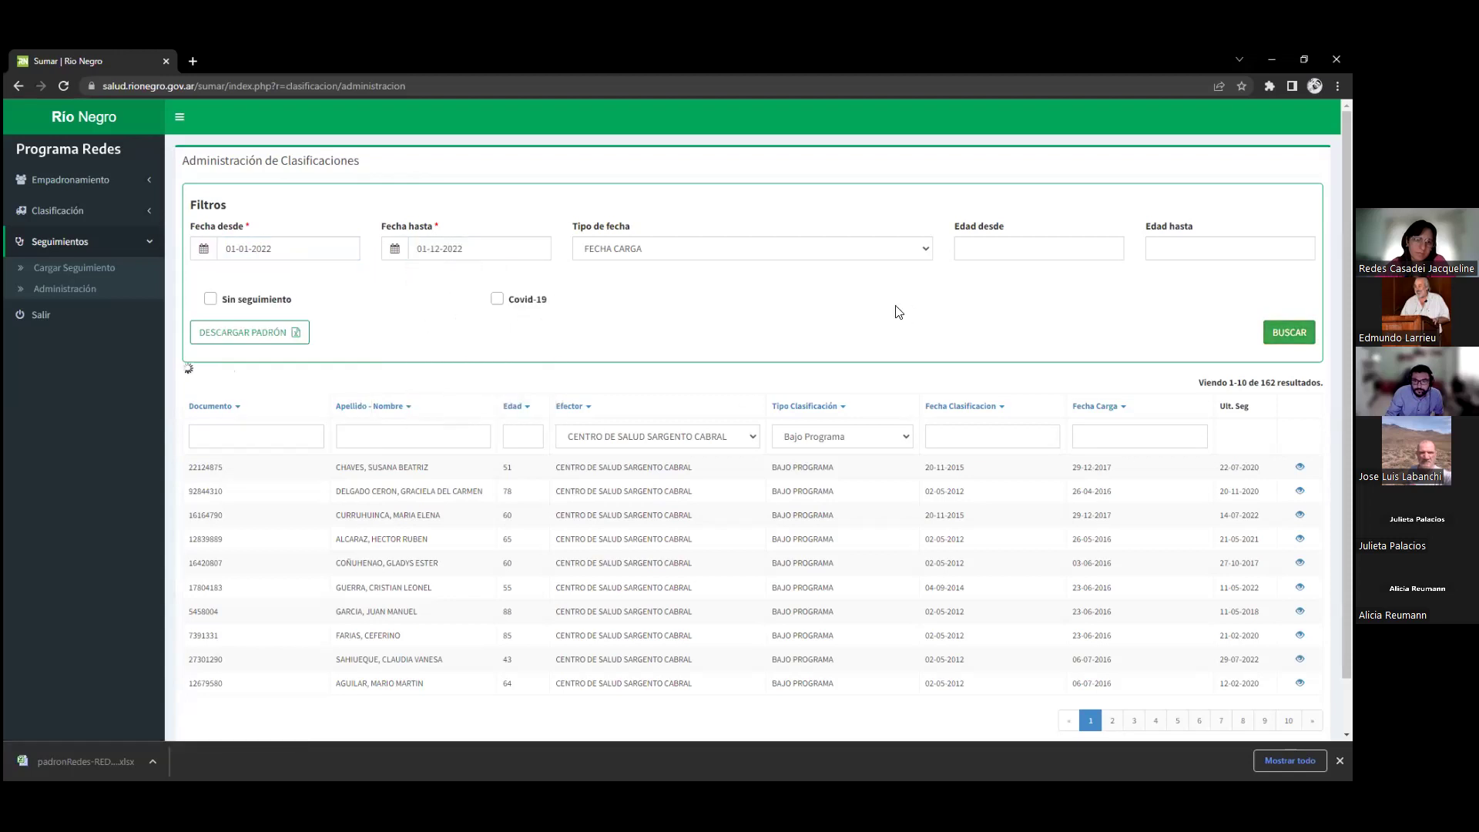
{"action": "scroll", "coordinate": [774, 306], "scroll_direction": "down", "scroll_amount": 1}
{"action": "scroll", "coordinate": [647, 298], "scroll_direction": "up", "scroll_amount": 2}
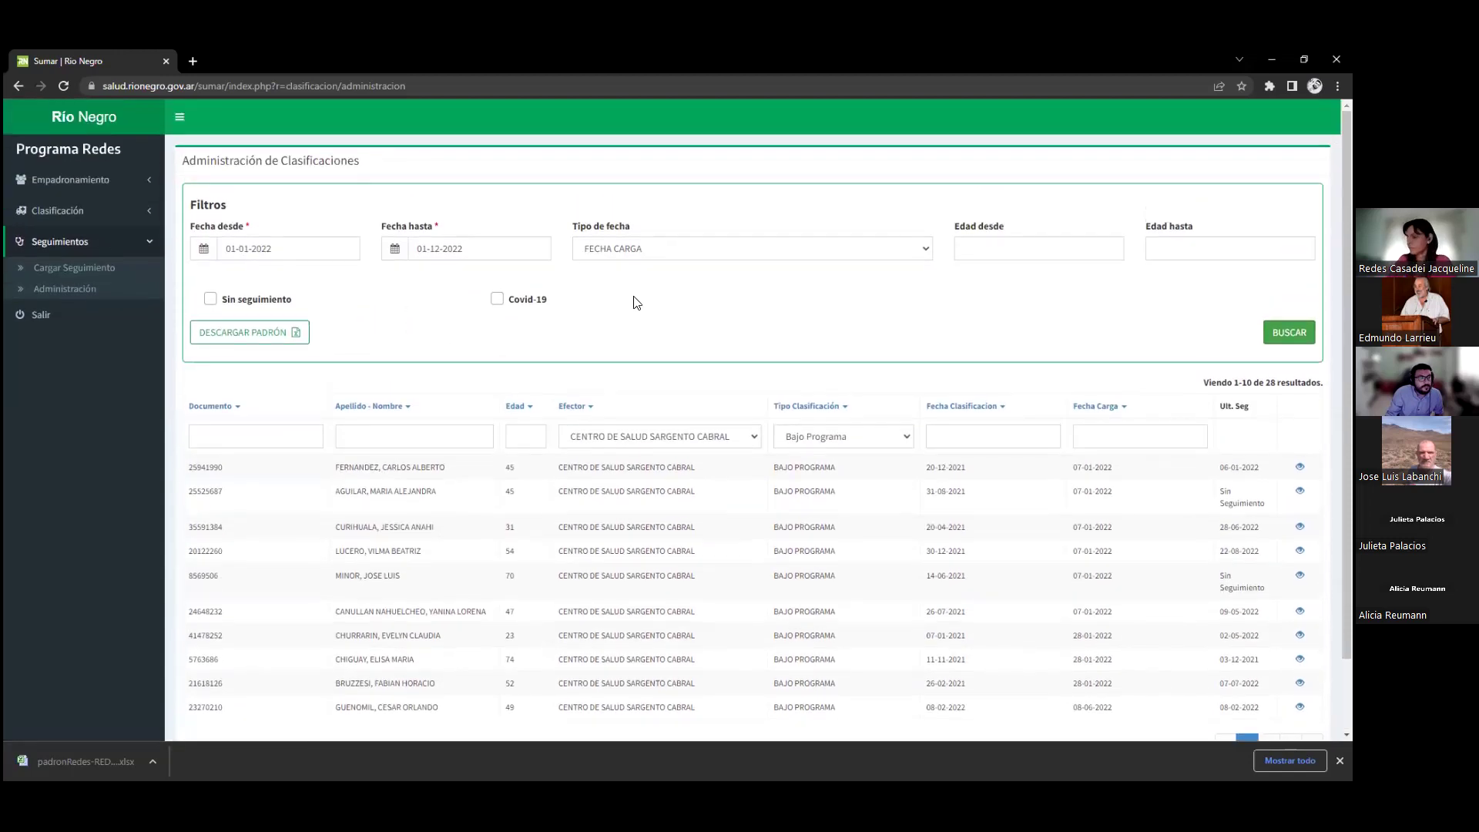
Export the filtered classifications to Excel as CRONICOS.xlsx
{"action": "left_click", "coordinate": [296, 333]}
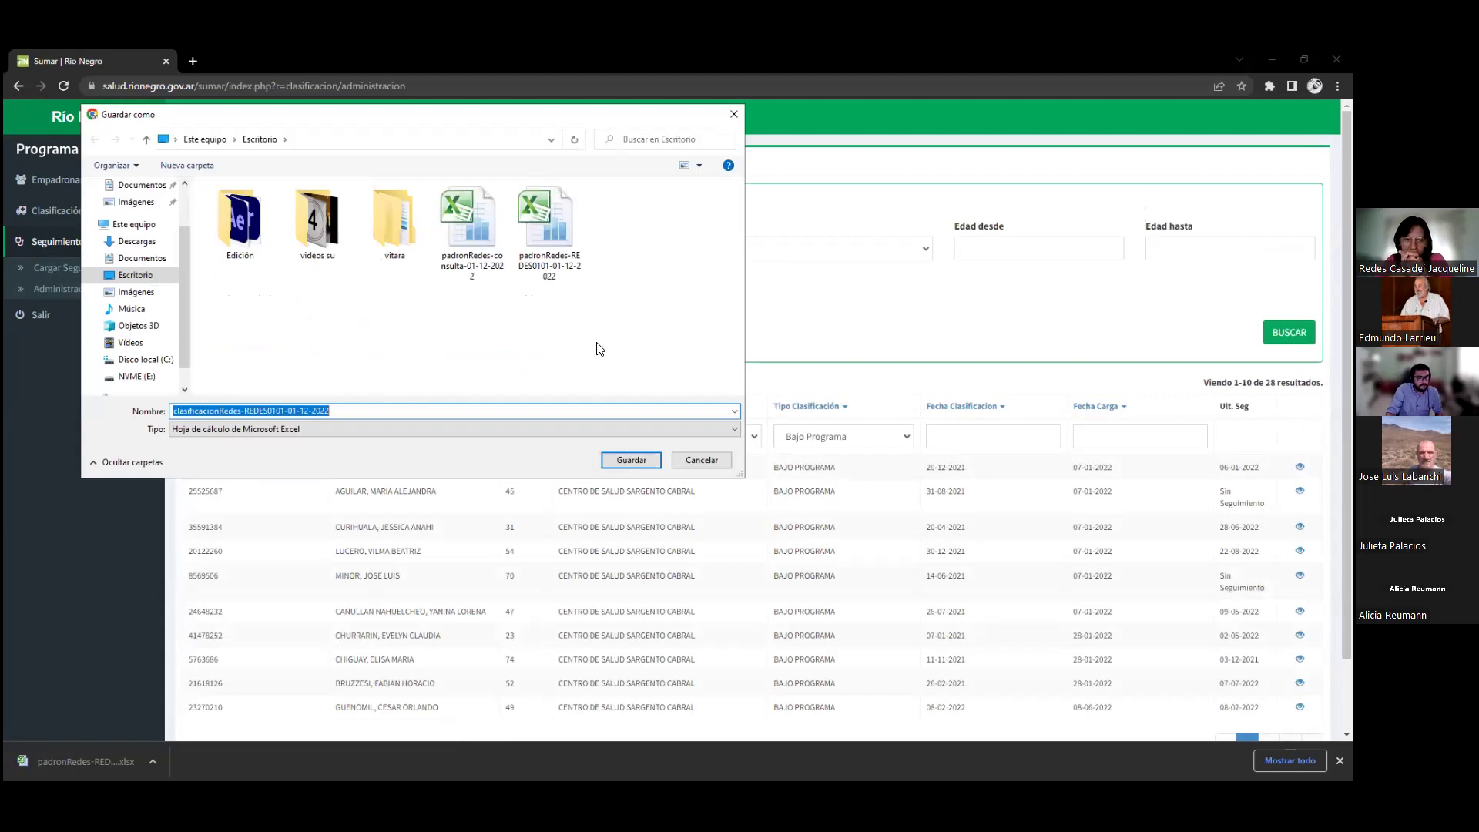
{"action": "type", "text": "CRONICOS"}
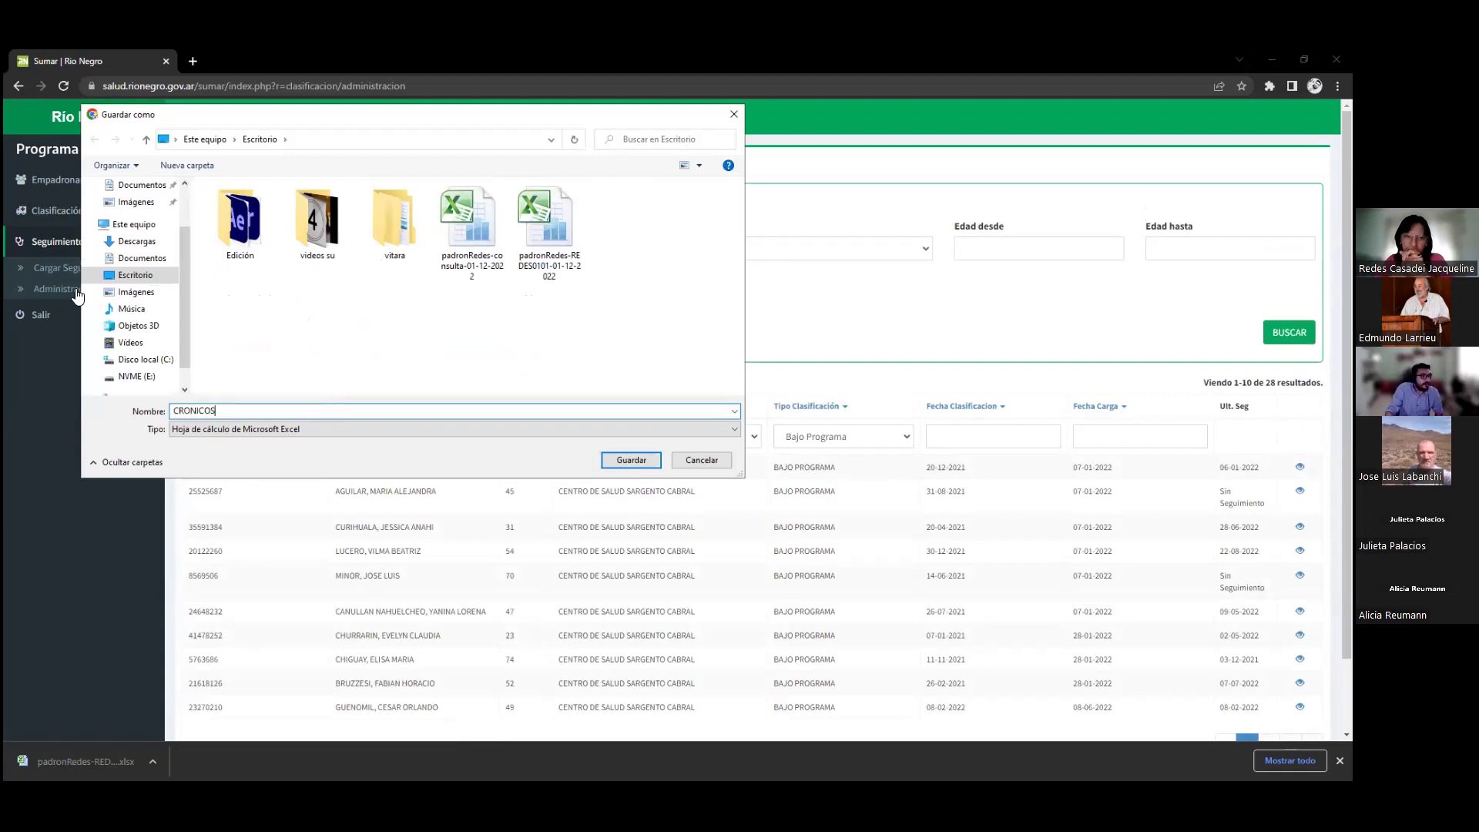
{"action": "key", "text": "Return"}
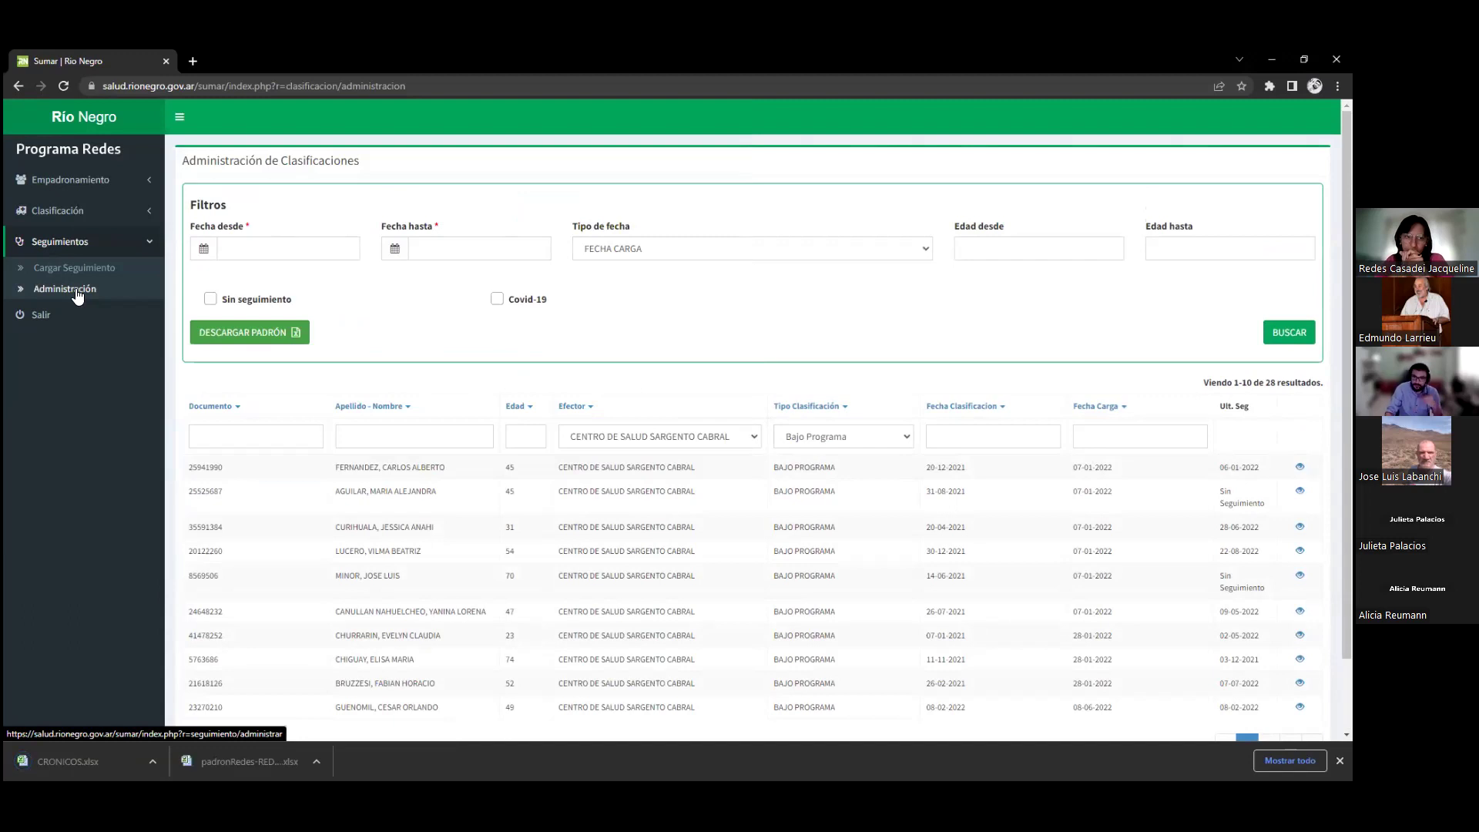
{"action": "left_click", "coordinate": [77, 292]}
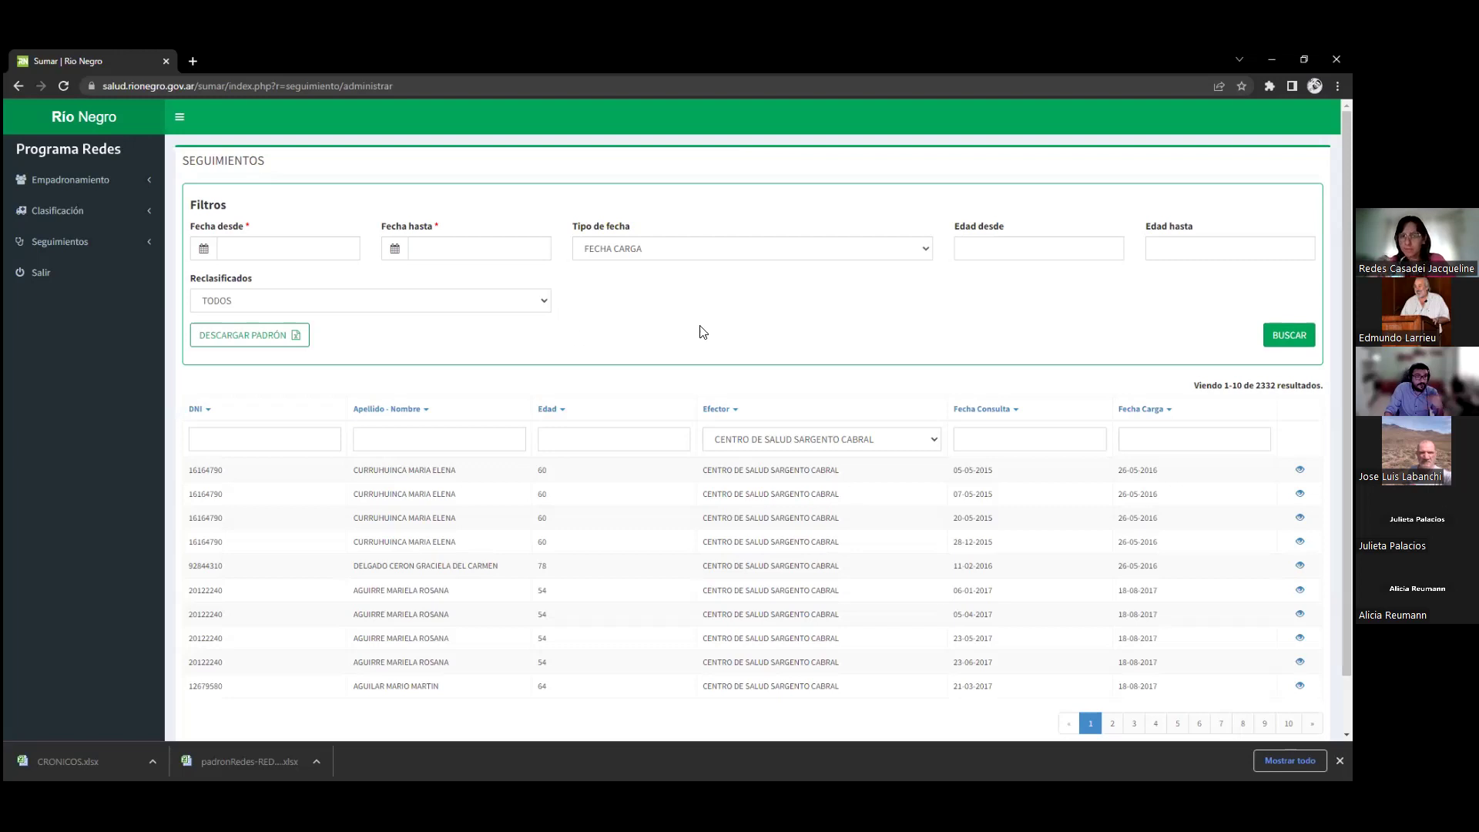
Try the Fecha desde and Fecha hasta pickers on the follow-ups list, leaving both blank
{"action": "left_click", "coordinate": [312, 246]}
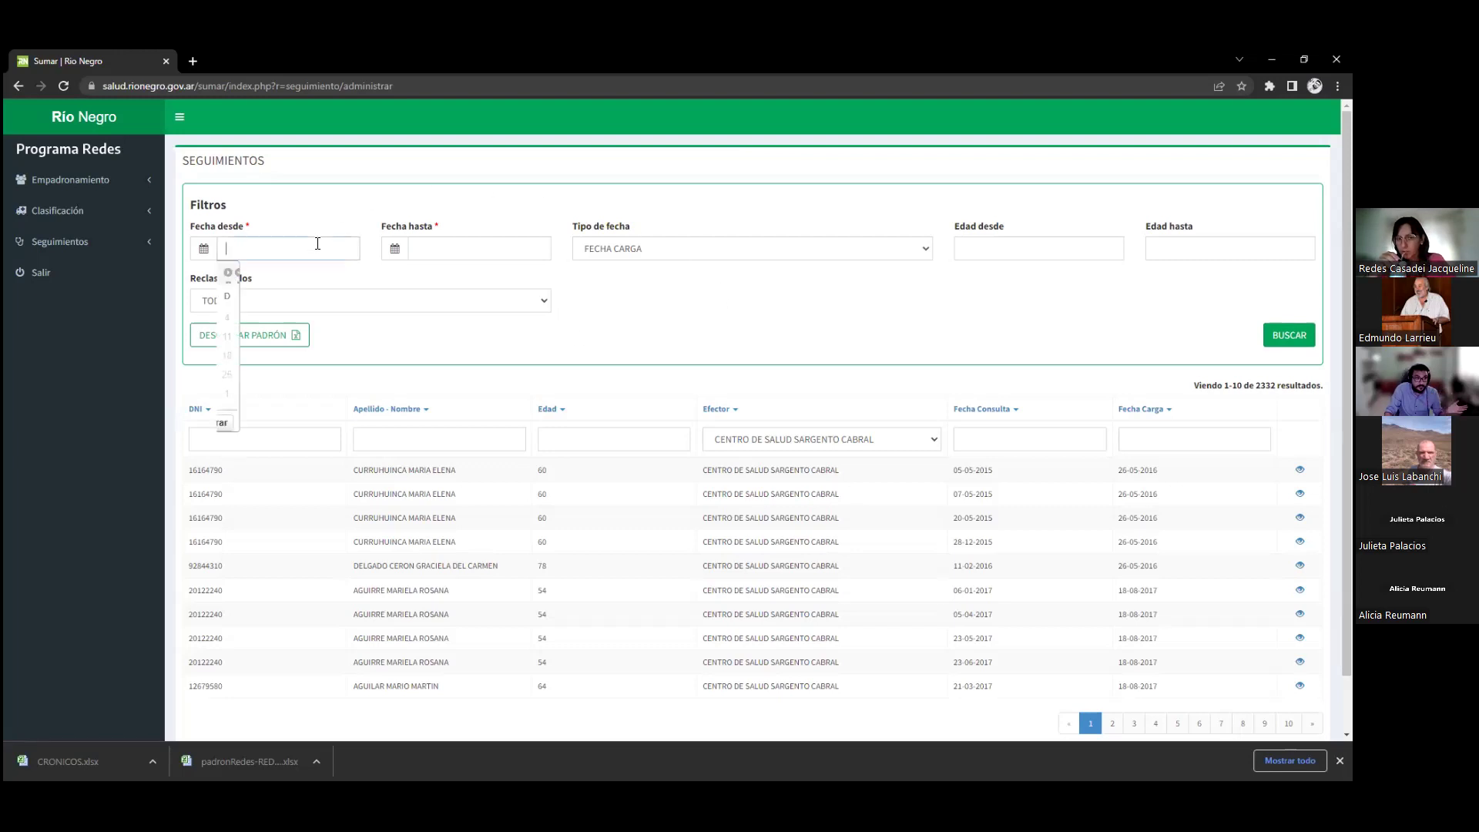
{"action": "left_click", "coordinate": [474, 251]}
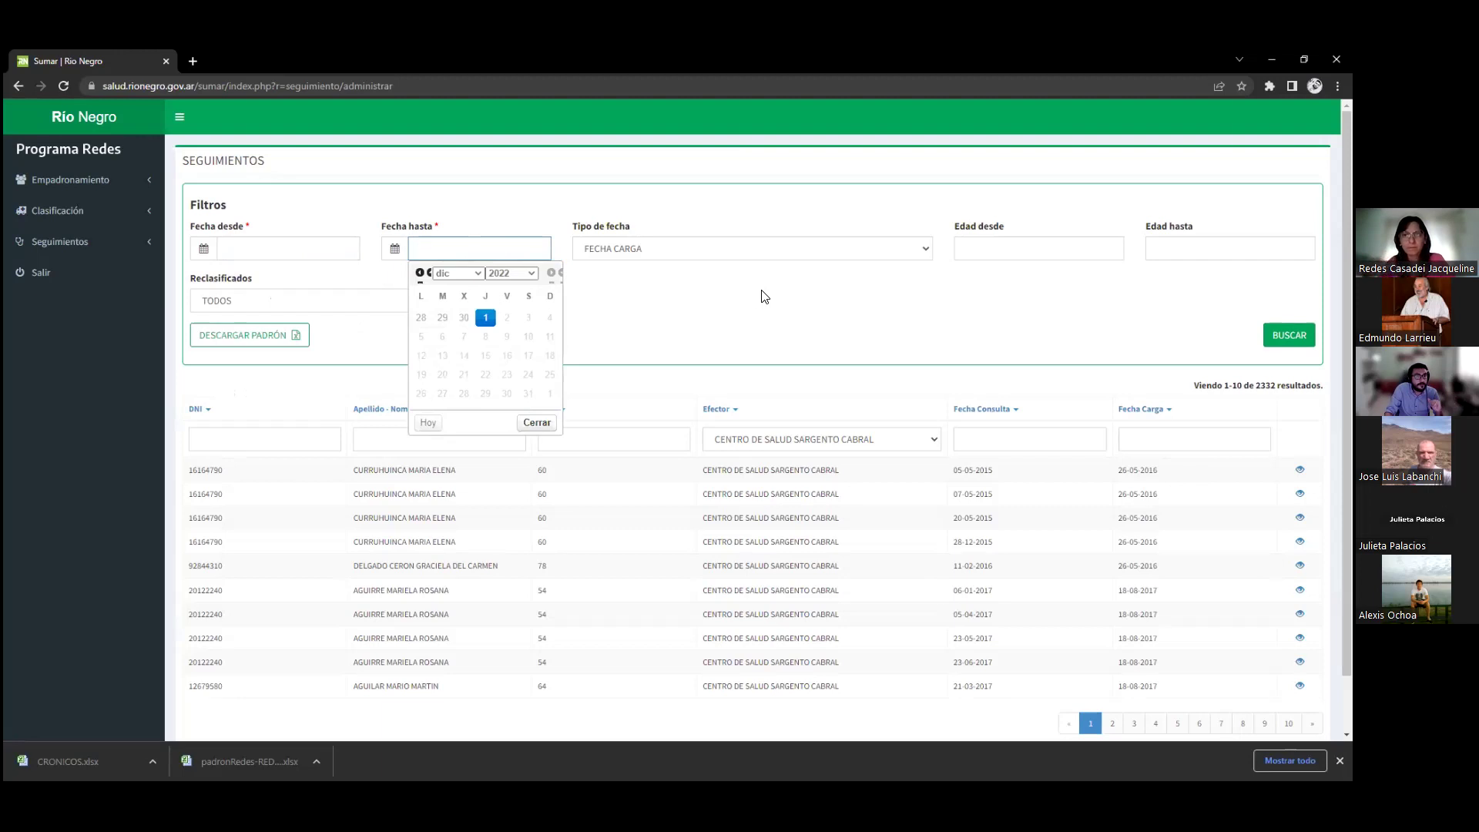
{"action": "left_click", "coordinate": [694, 317]}
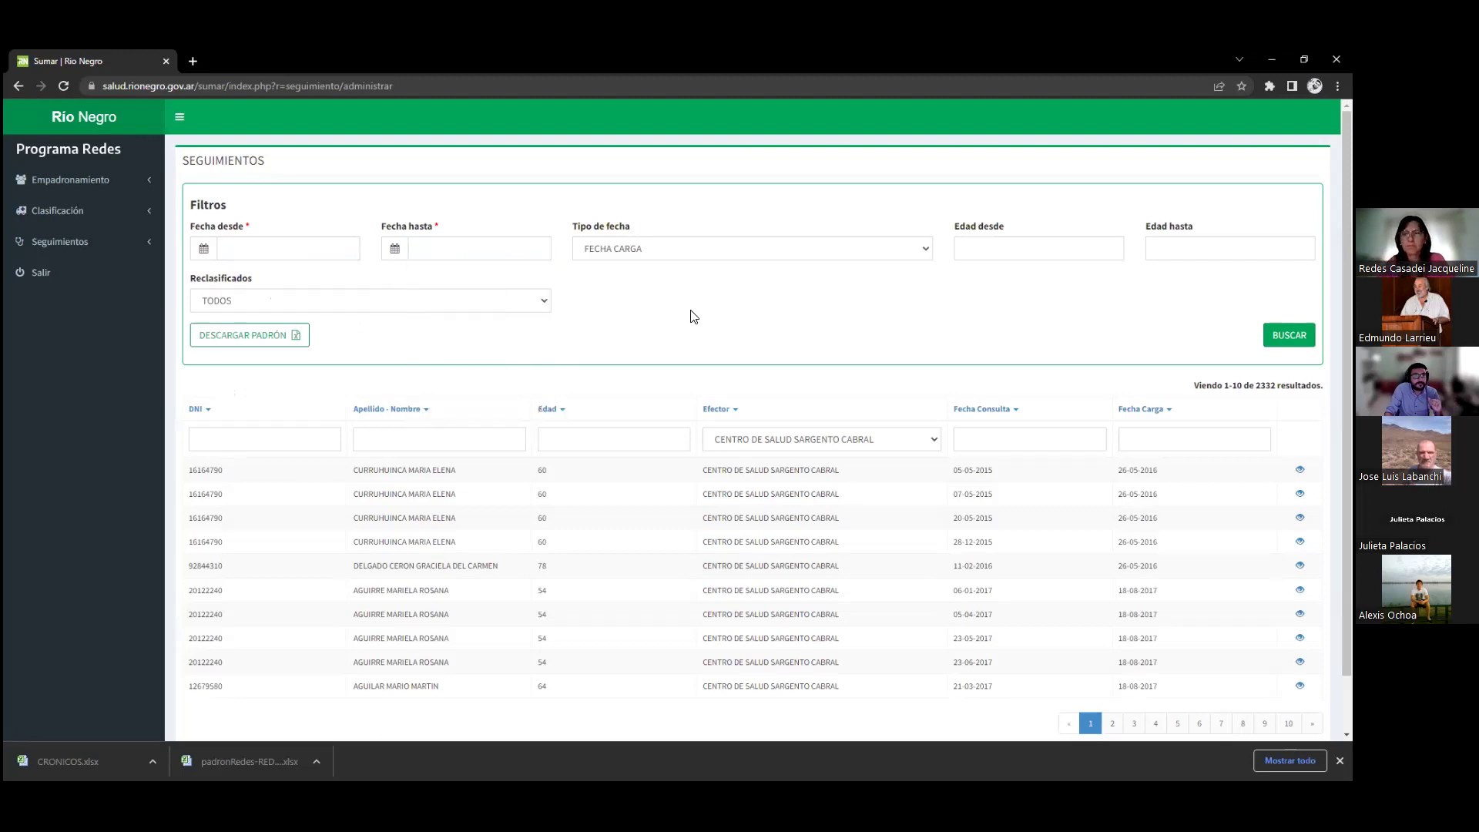
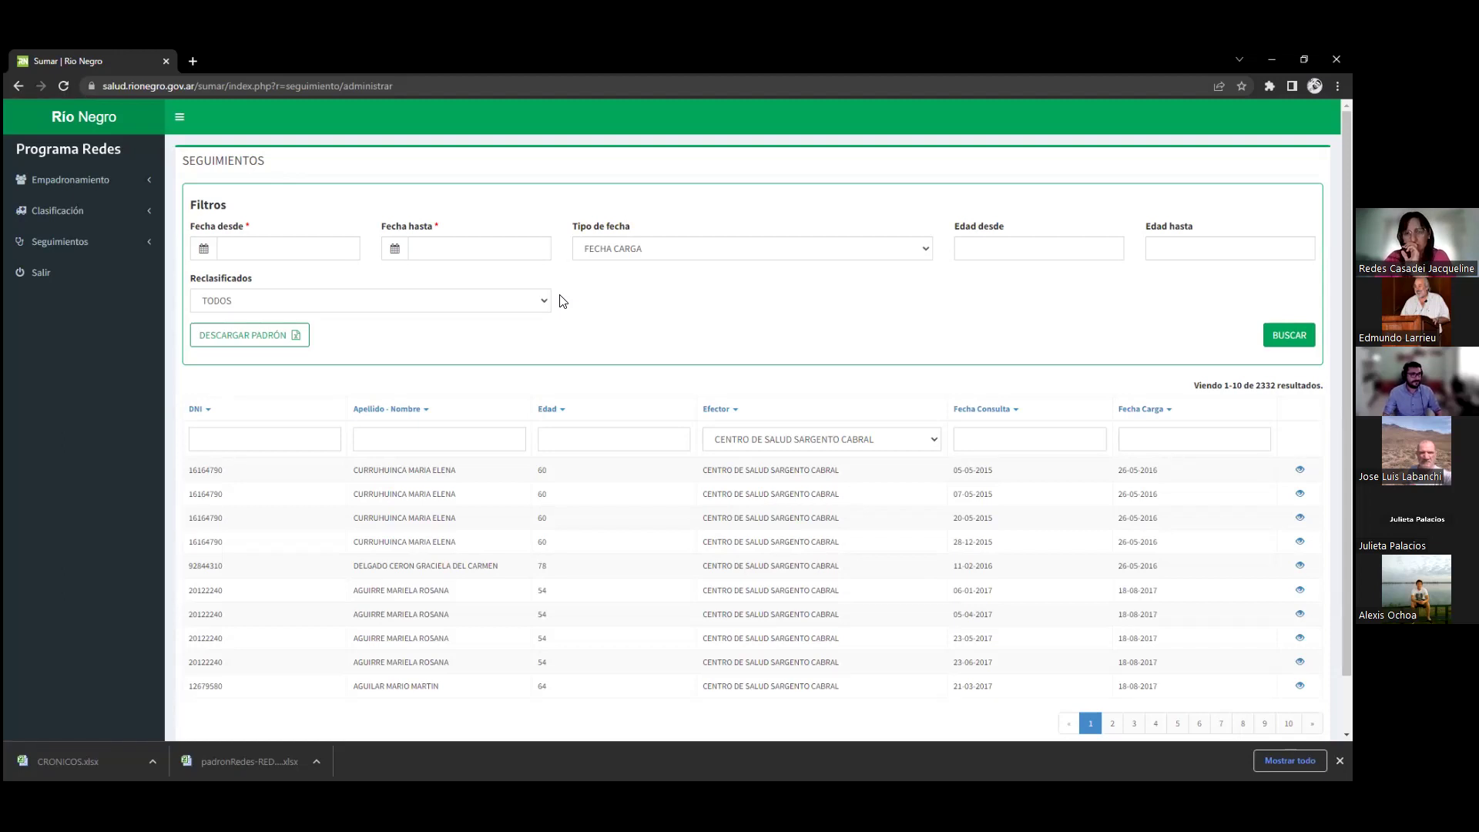
Open the classifications list, search with Covid-19 ticked, then untick it to list all 565
{"action": "left_click", "coordinate": [85, 212]}
{"action": "left_click", "coordinate": [96, 240]}
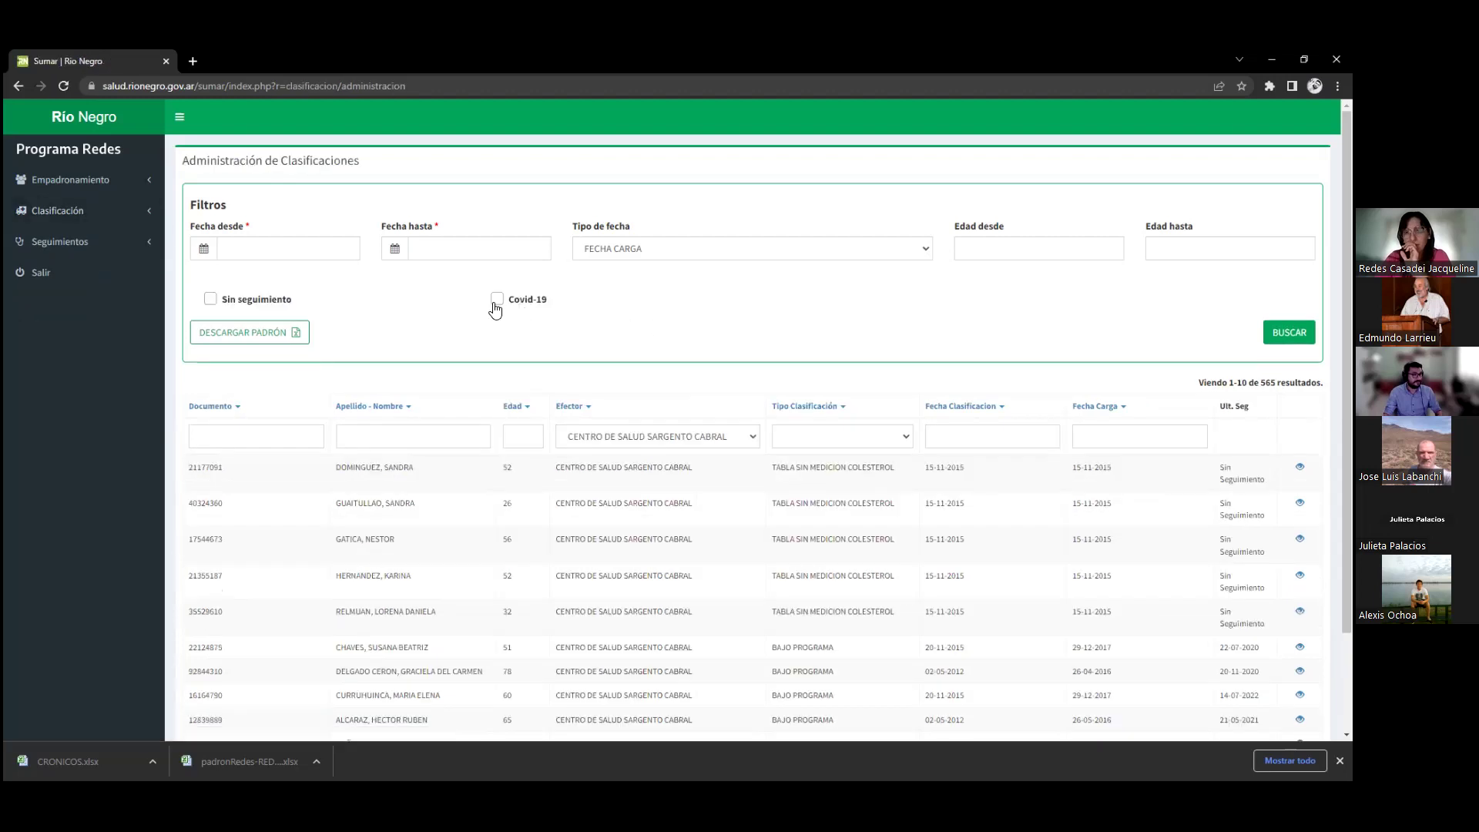
{"action": "left_click", "coordinate": [497, 299]}
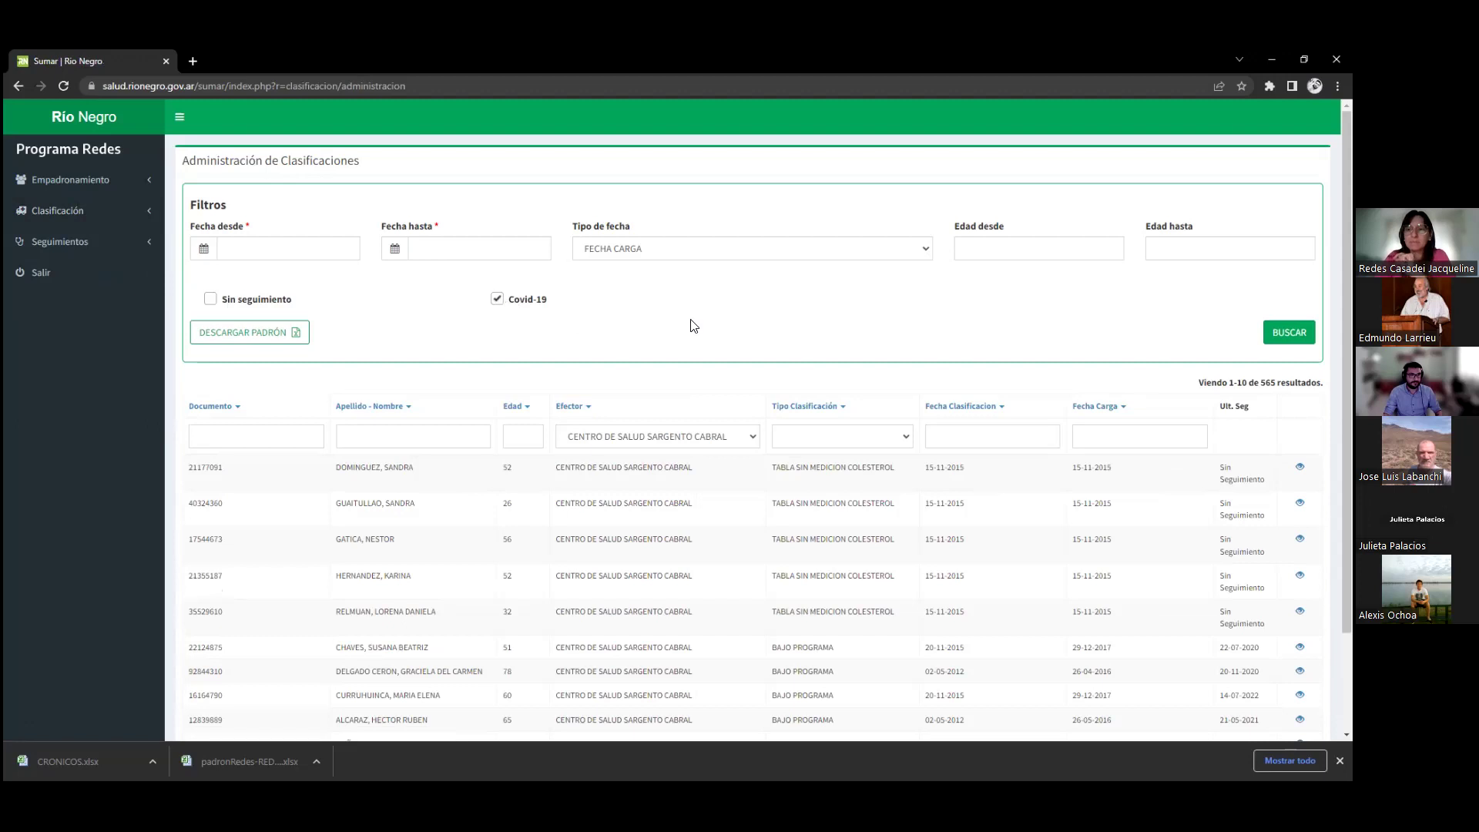
{"action": "key", "text": "Return"}
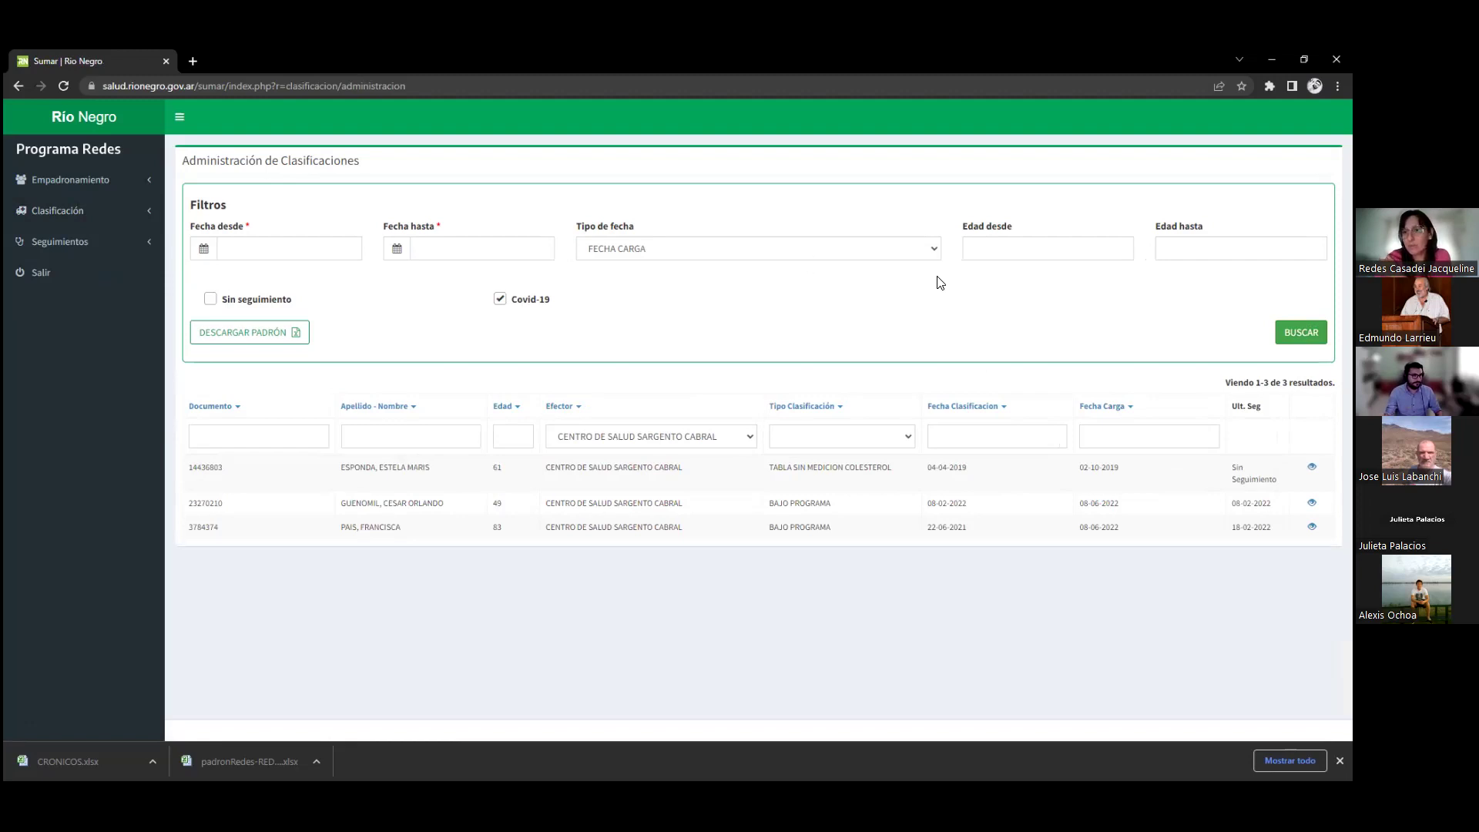
{"action": "left_click", "coordinate": [500, 299]}
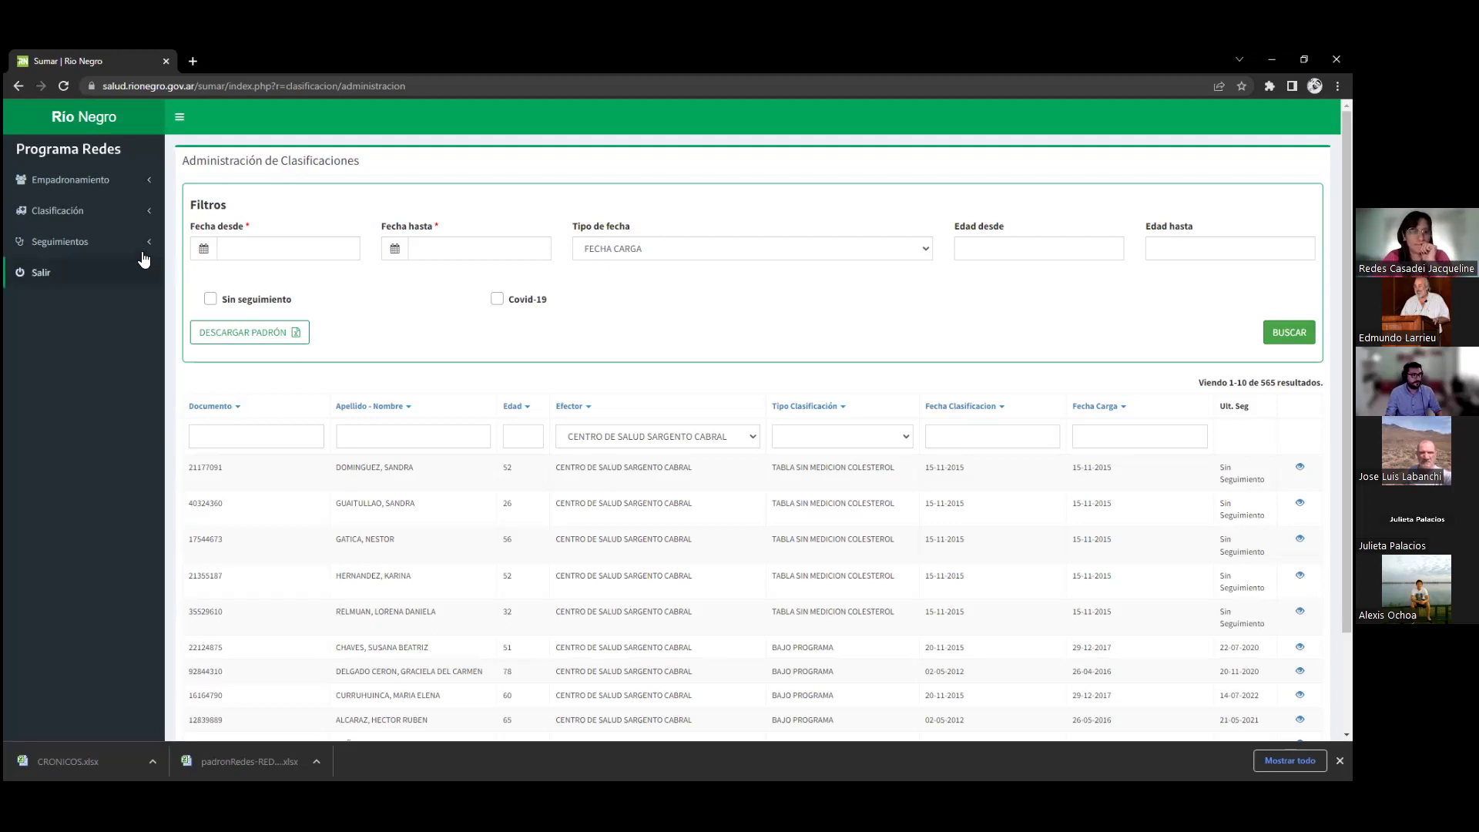
{"action": "left_click", "coordinate": [108, 245]}
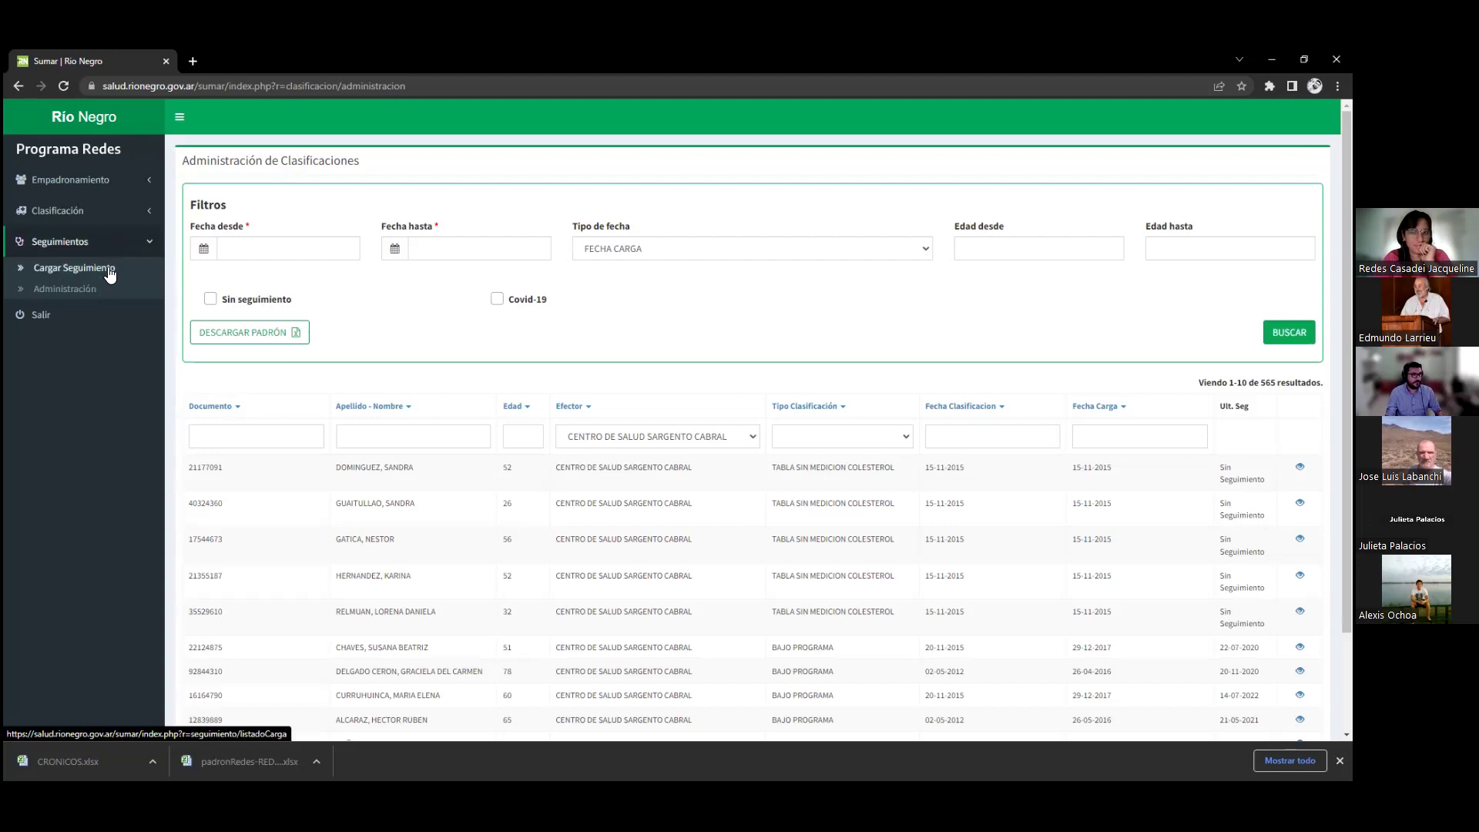
Open the Seguimientos administration page with 2332 records and try the date, age and DNI filters
{"action": "left_click", "coordinate": [76, 290]}
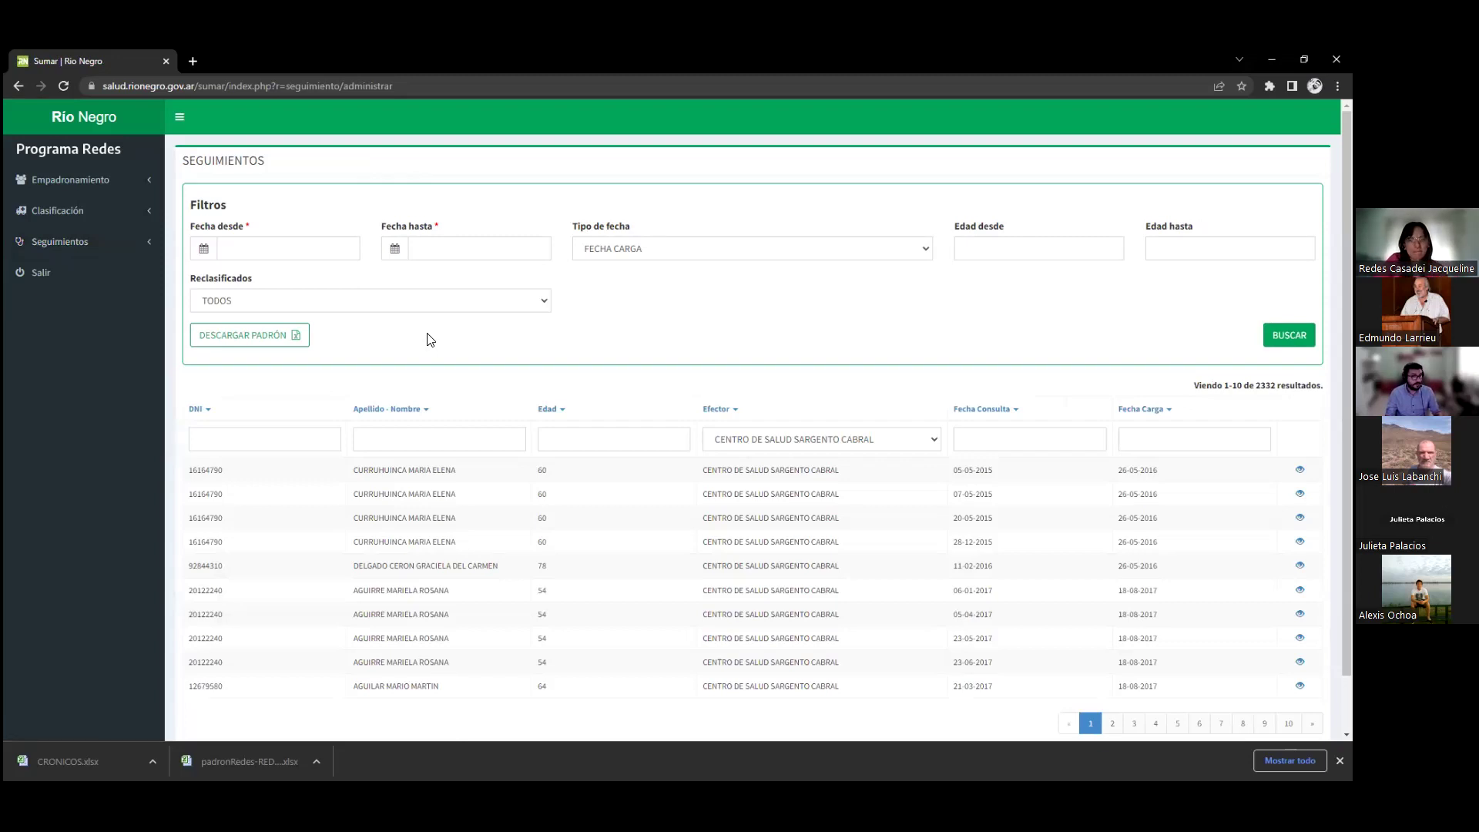
{"action": "left_click", "coordinate": [252, 254]}
{"action": "left_click", "coordinate": [450, 248]}
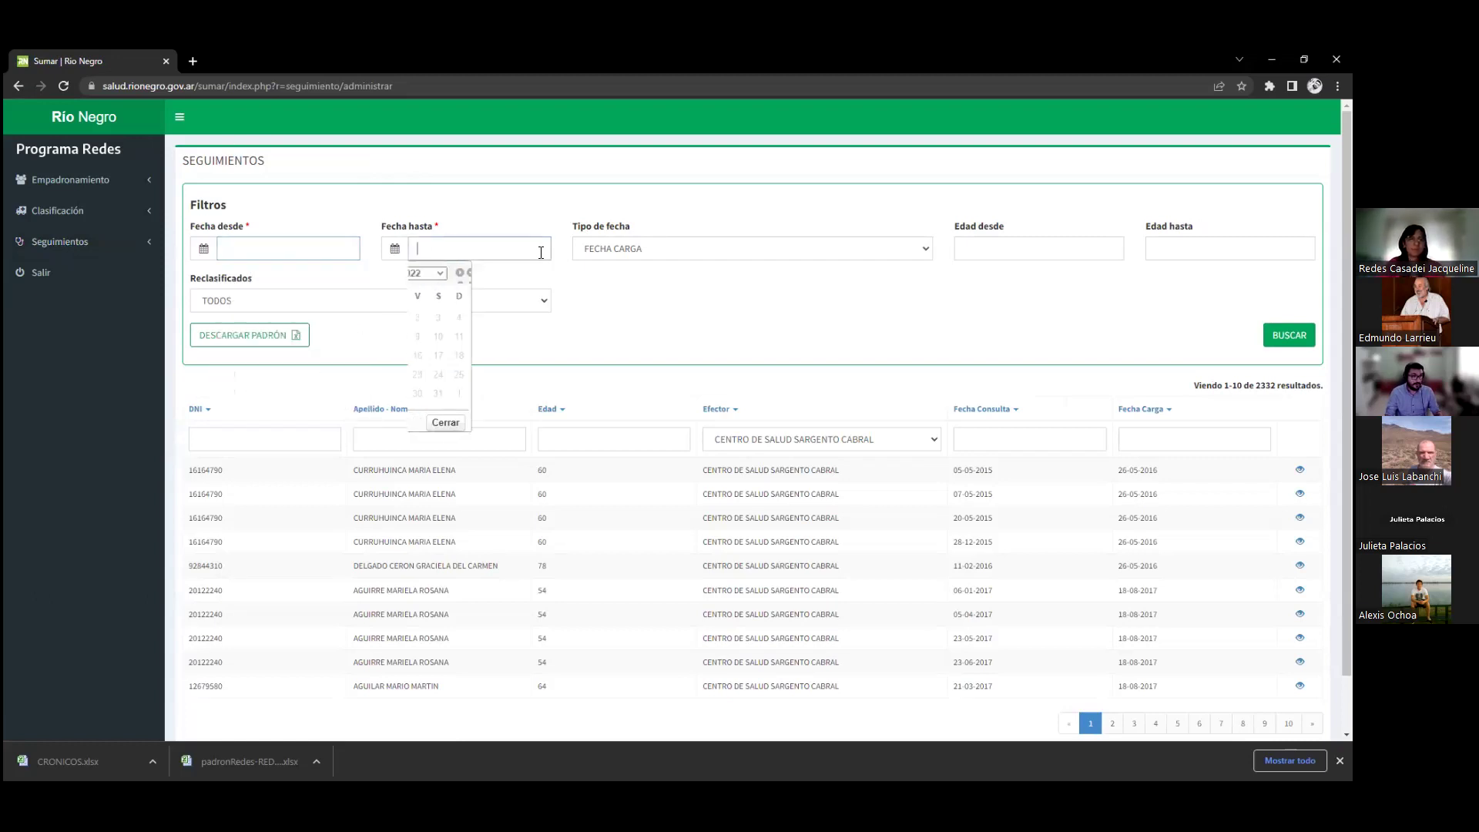
{"action": "left_click", "coordinate": [1144, 246]}
{"action": "left_click", "coordinate": [1051, 245]}
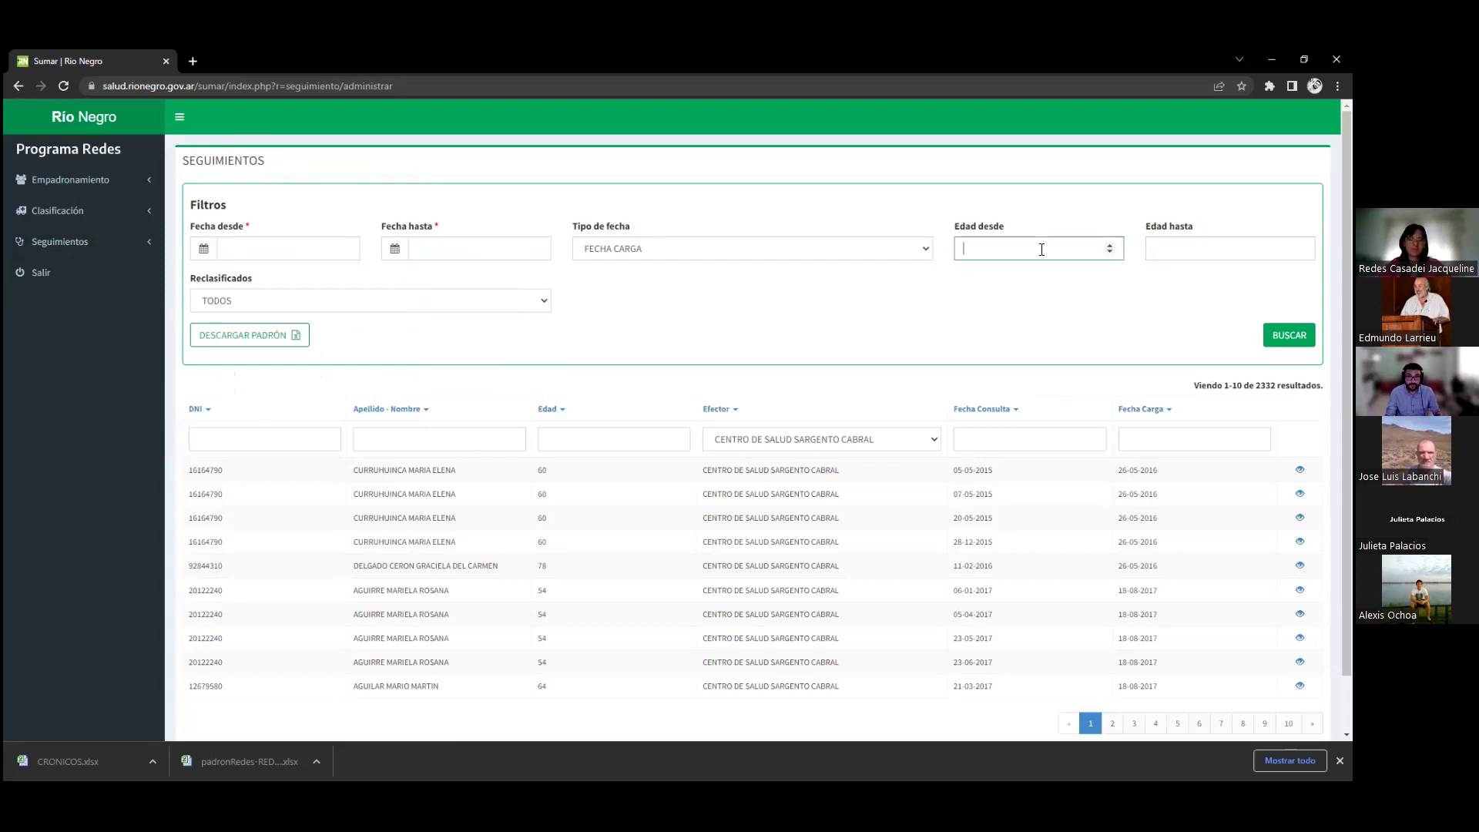
{"action": "left_click", "coordinate": [262, 439]}
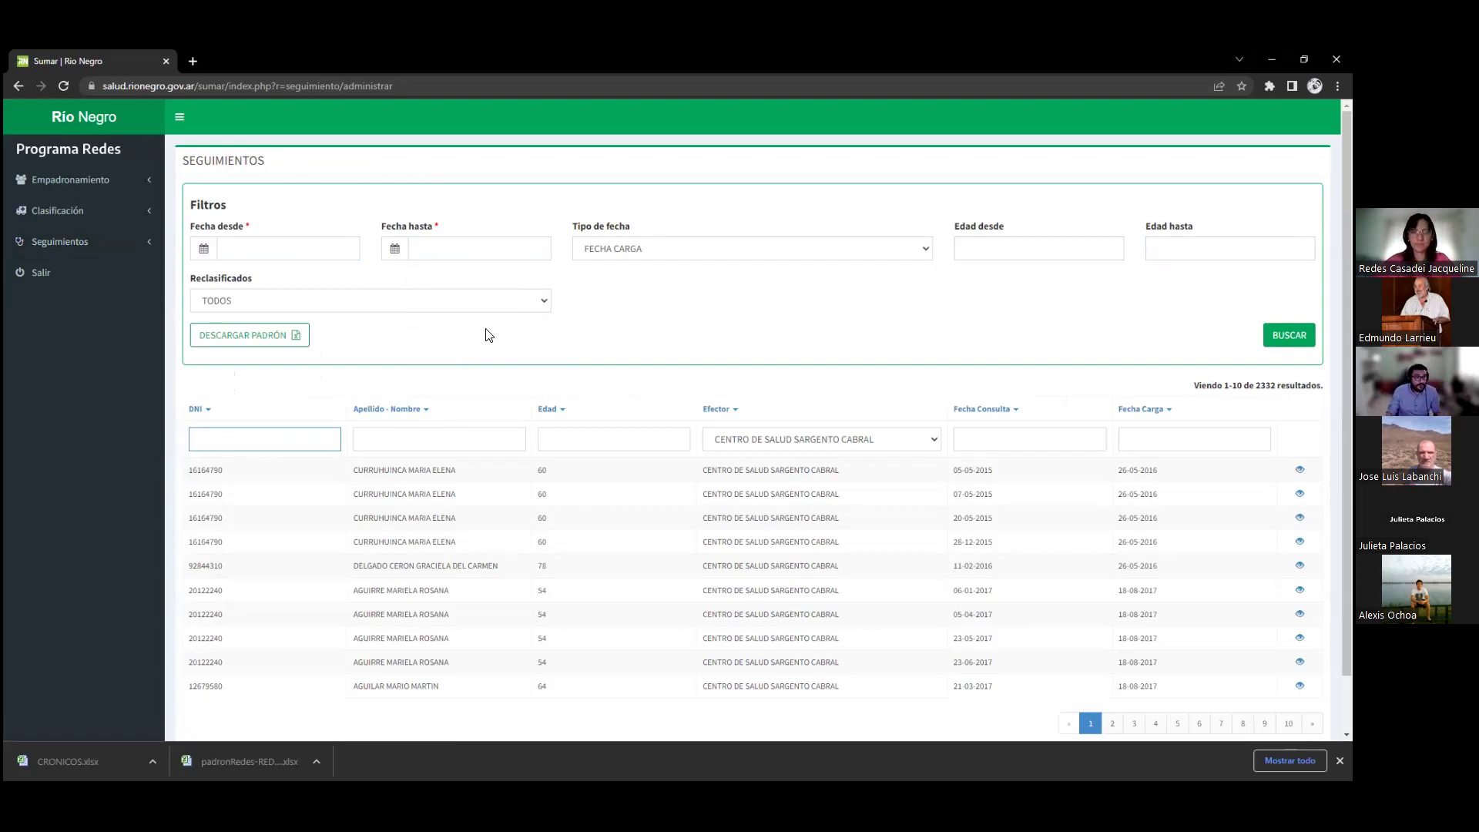
Search follow-ups loaded from 01-01-2022 to 01-12-2022, returning 258 results
{"action": "left_click", "coordinate": [279, 254]}
{"action": "type", "text": "01"}
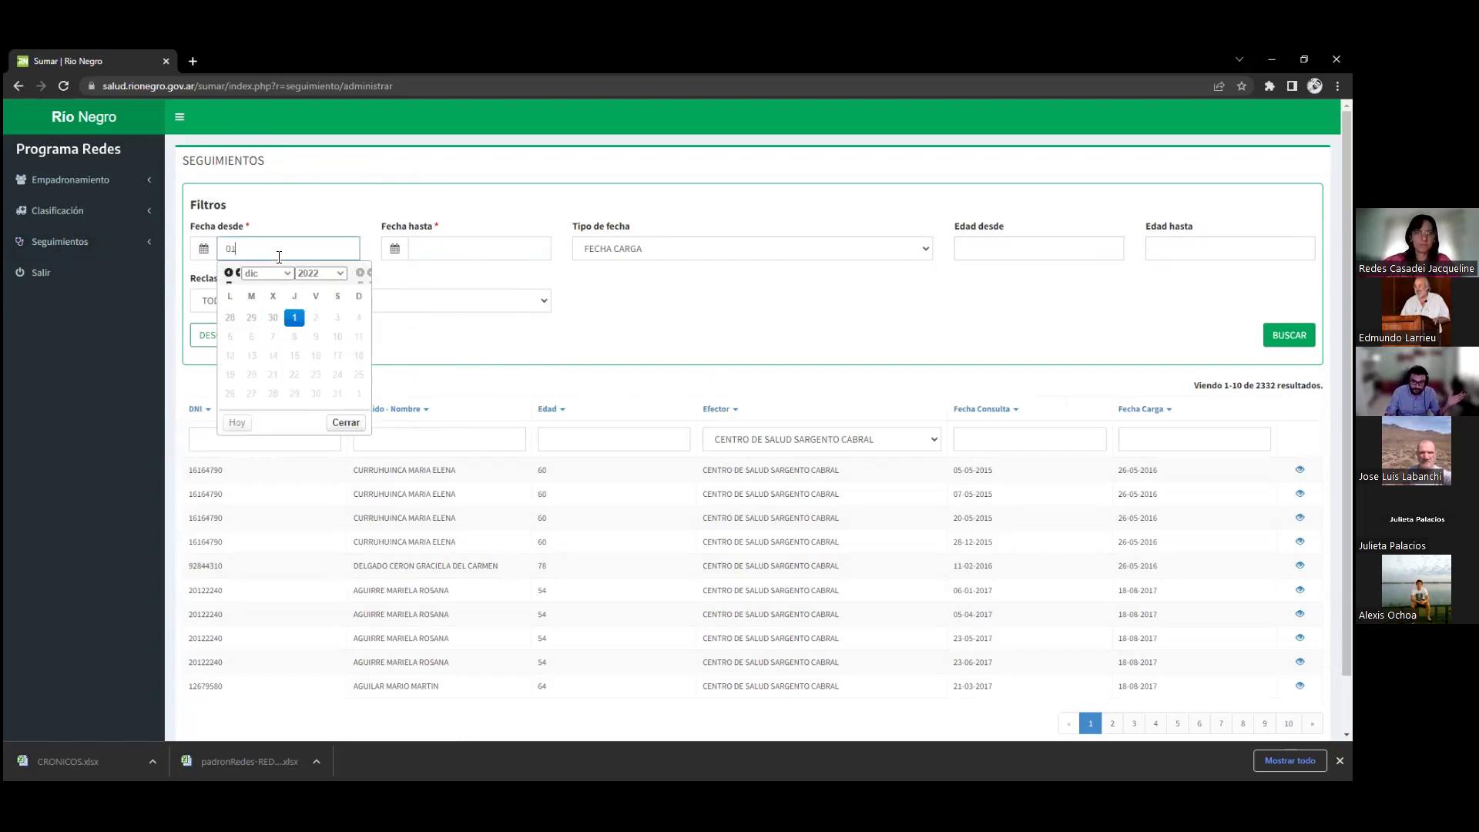
{"action": "type", "text": "-01-2022"}
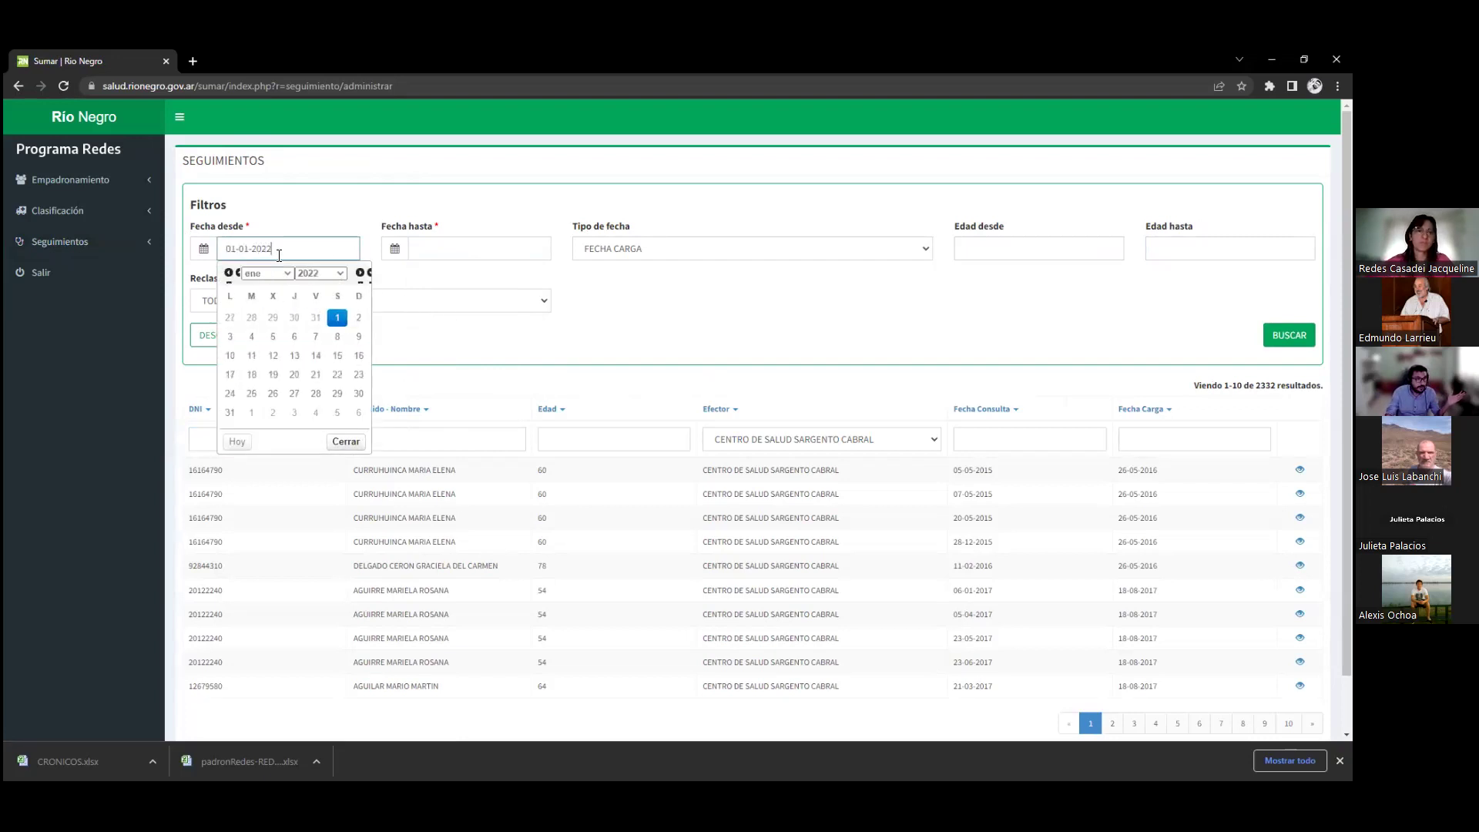
{"action": "left_click", "coordinate": [478, 251]}
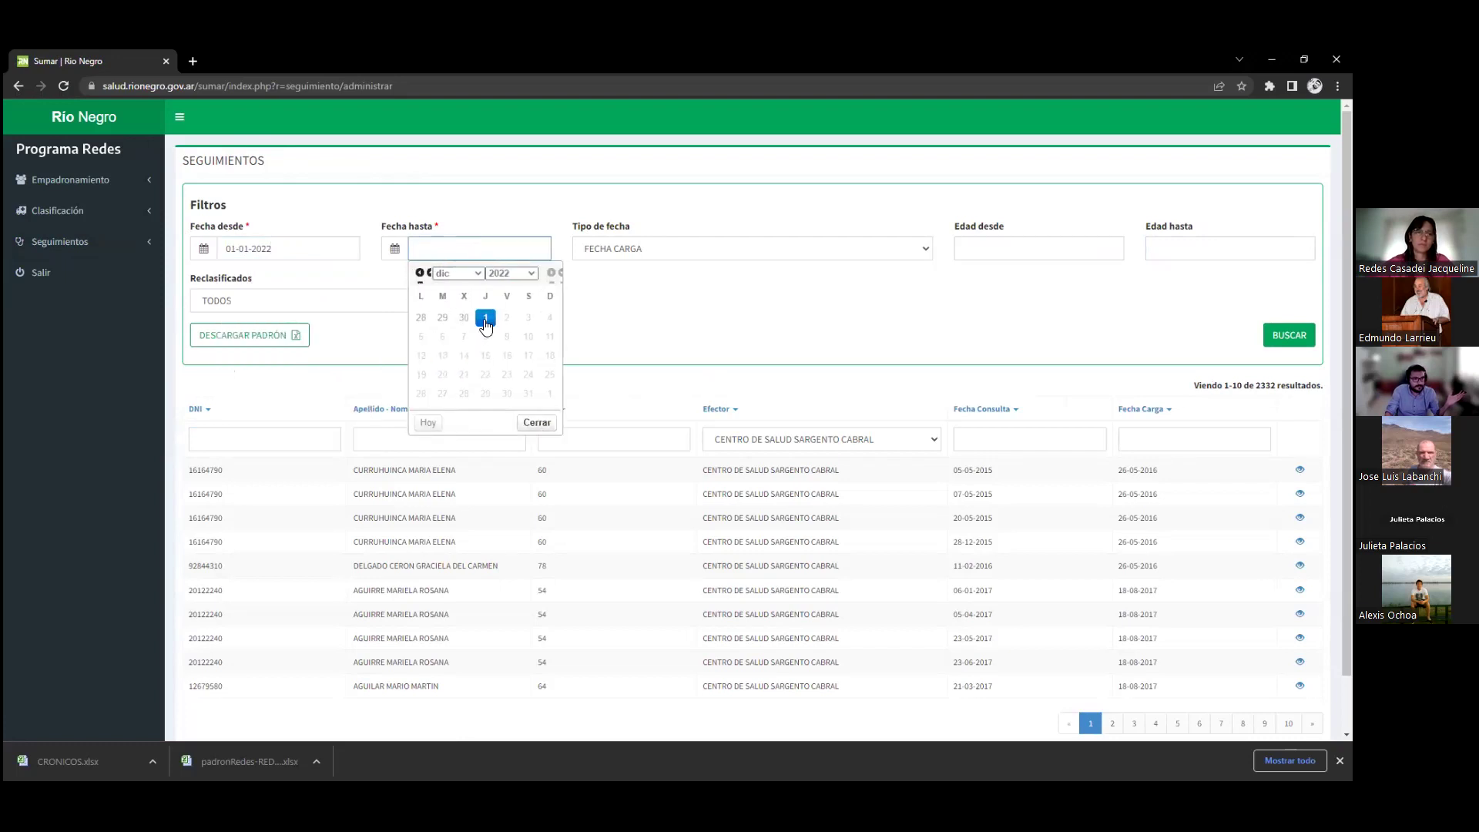
{"action": "left_click", "coordinate": [485, 318]}
{"action": "left_click", "coordinate": [1288, 335]}
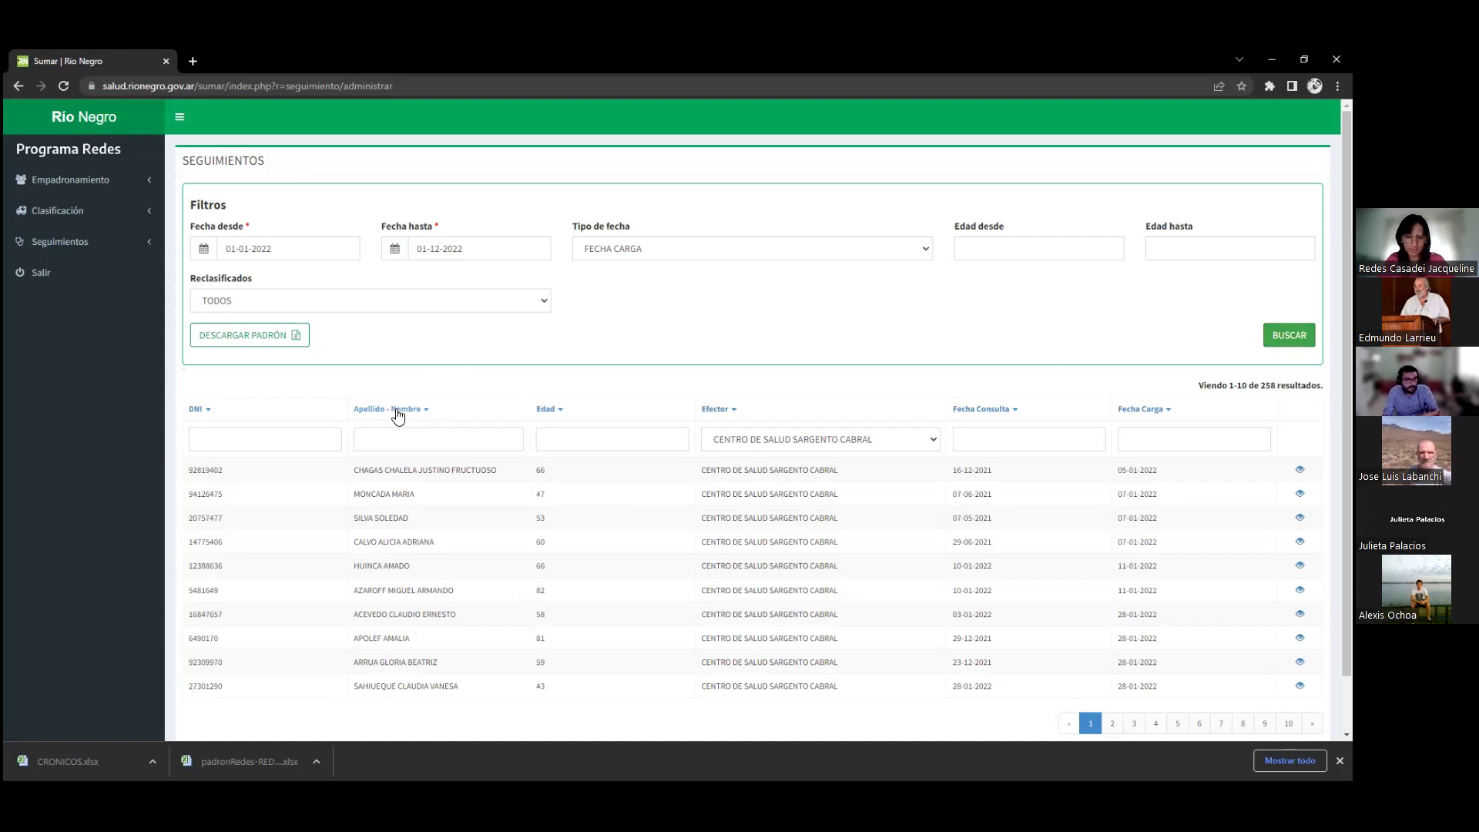
Sort the follow-ups by DNI in ascending order
{"action": "left_click", "coordinate": [198, 413]}
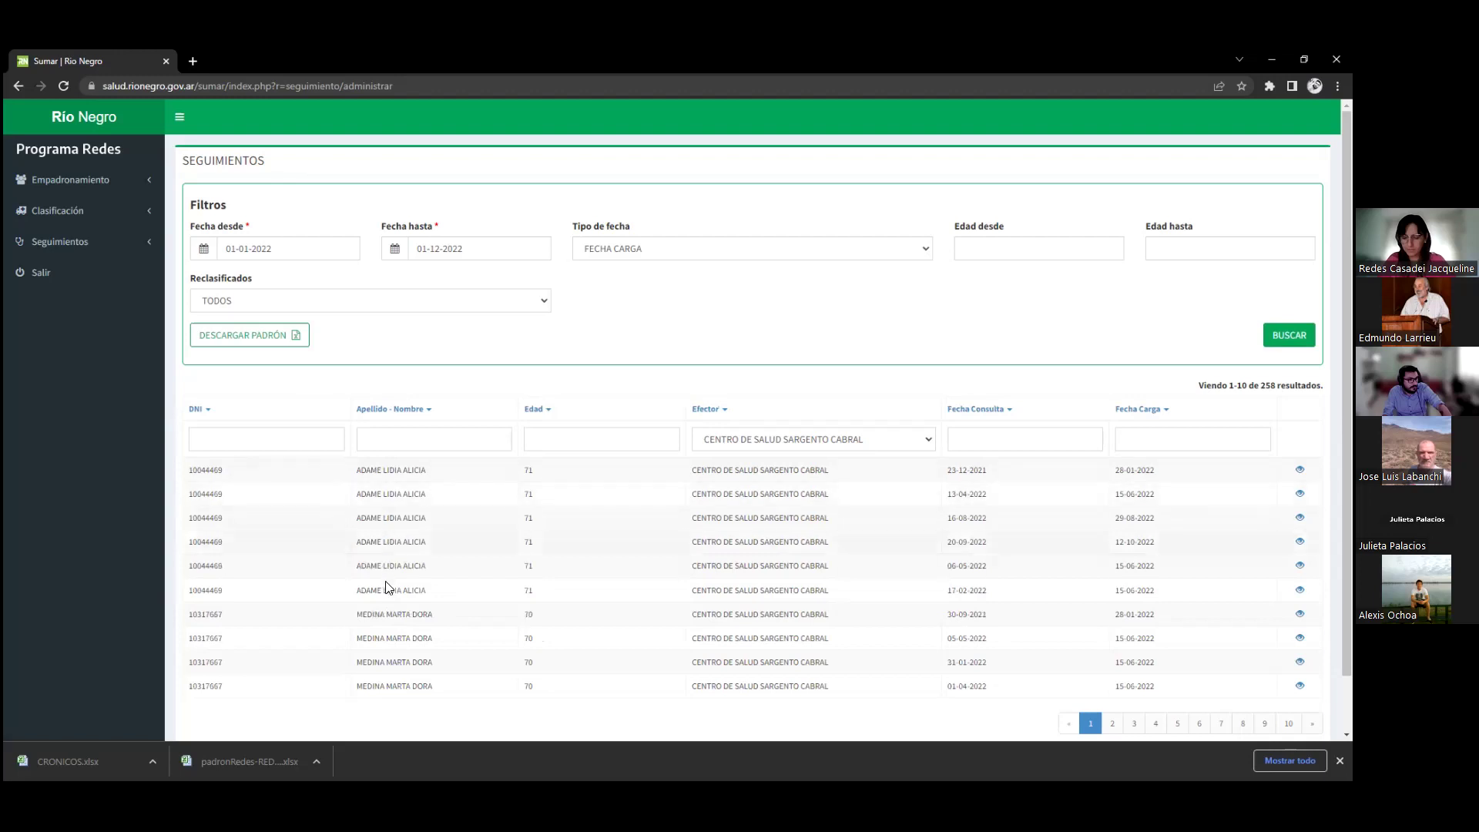
{"action": "scroll", "coordinate": [389, 552], "scroll_direction": "down", "scroll_amount": 1}
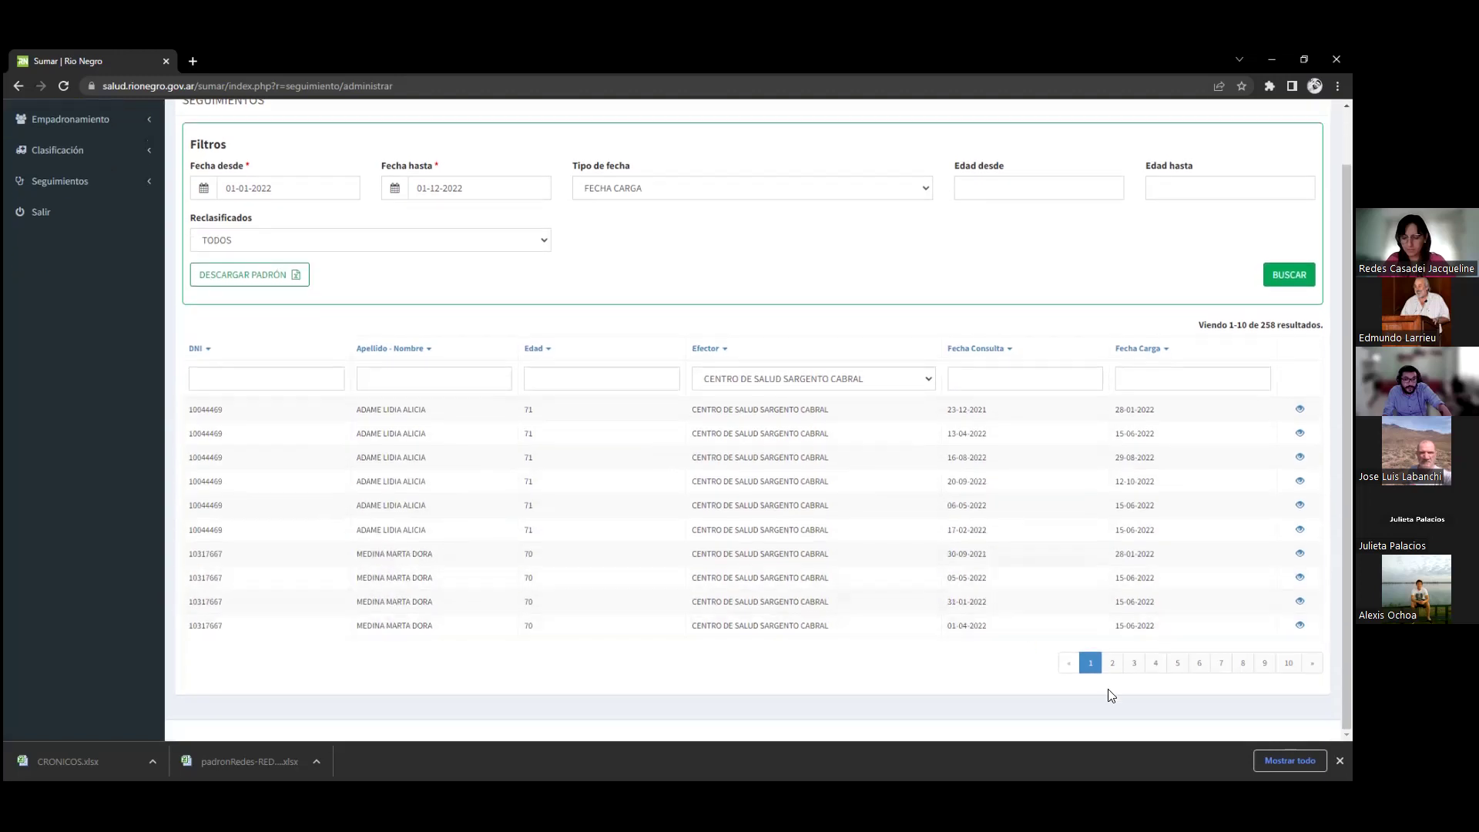
{"action": "left_click", "coordinate": [274, 372]}
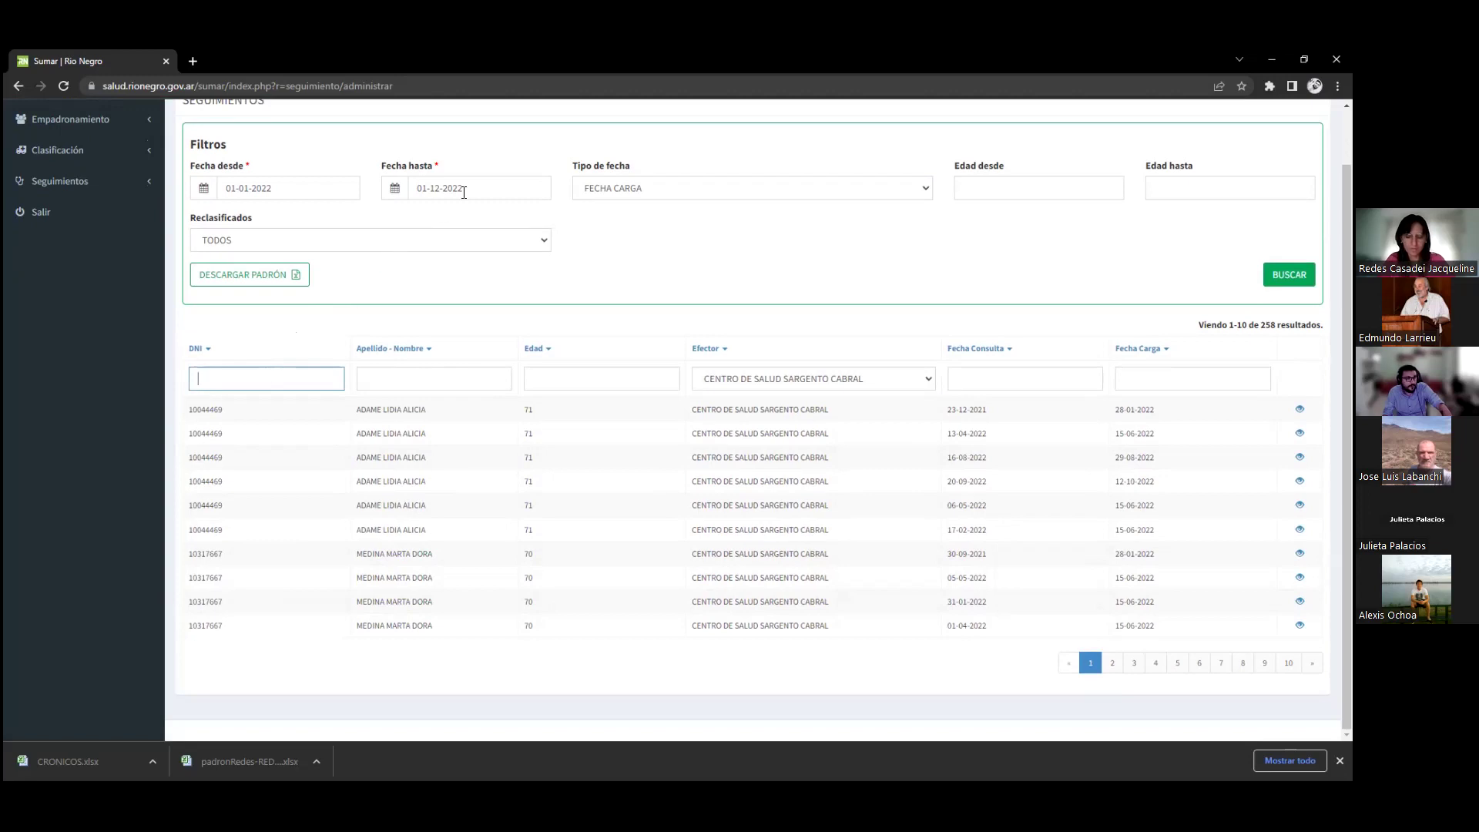
Change the end date to 01-01-2022 and search, which returns no results
{"action": "left_click", "coordinate": [493, 185]}
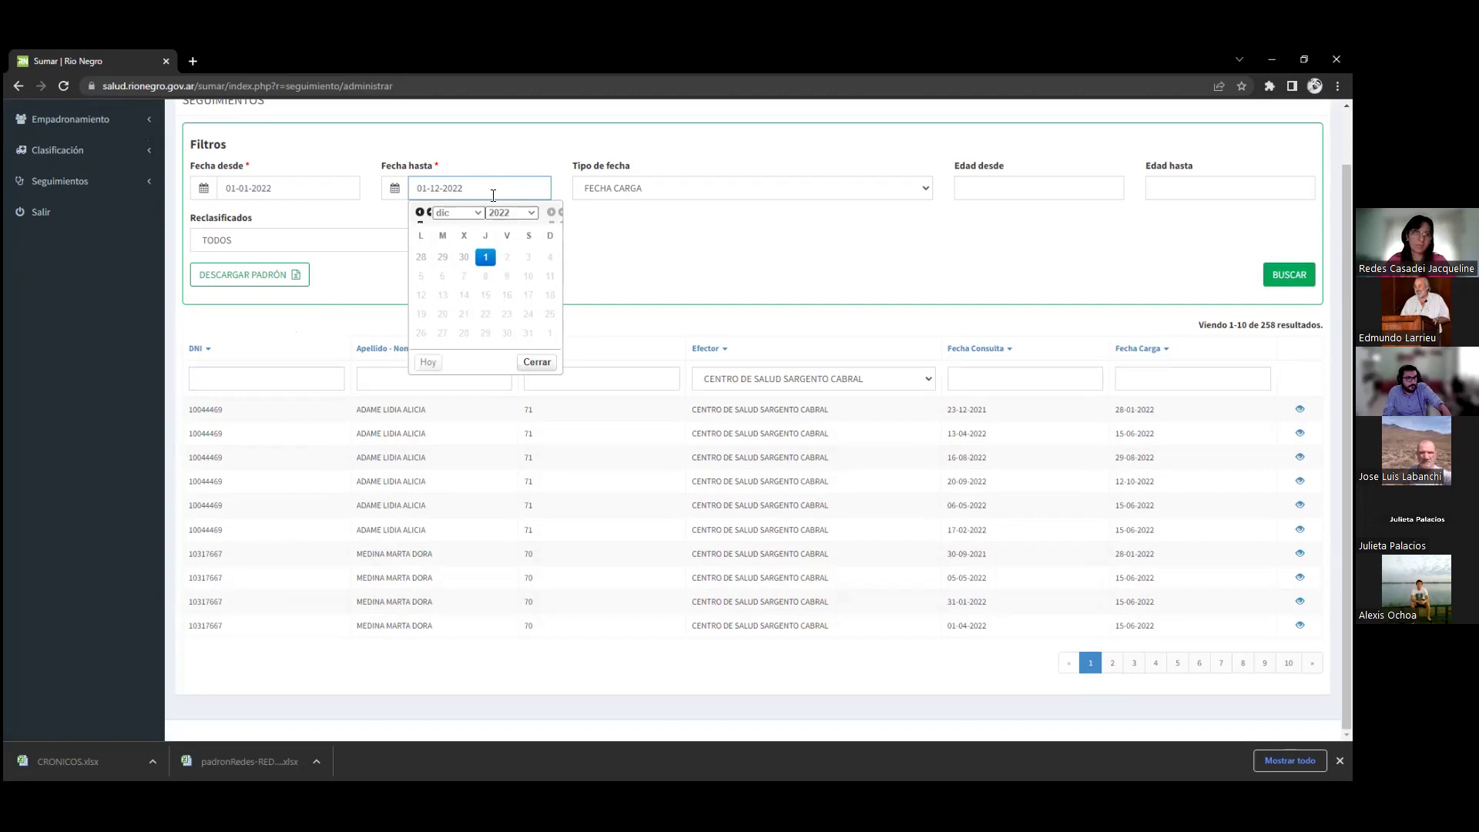
{"action": "double_click", "coordinate": [432, 188]}
{"action": "type", "text": "01"}
{"action": "left_click", "coordinate": [888, 270]}
{"action": "left_click", "coordinate": [1289, 274]}
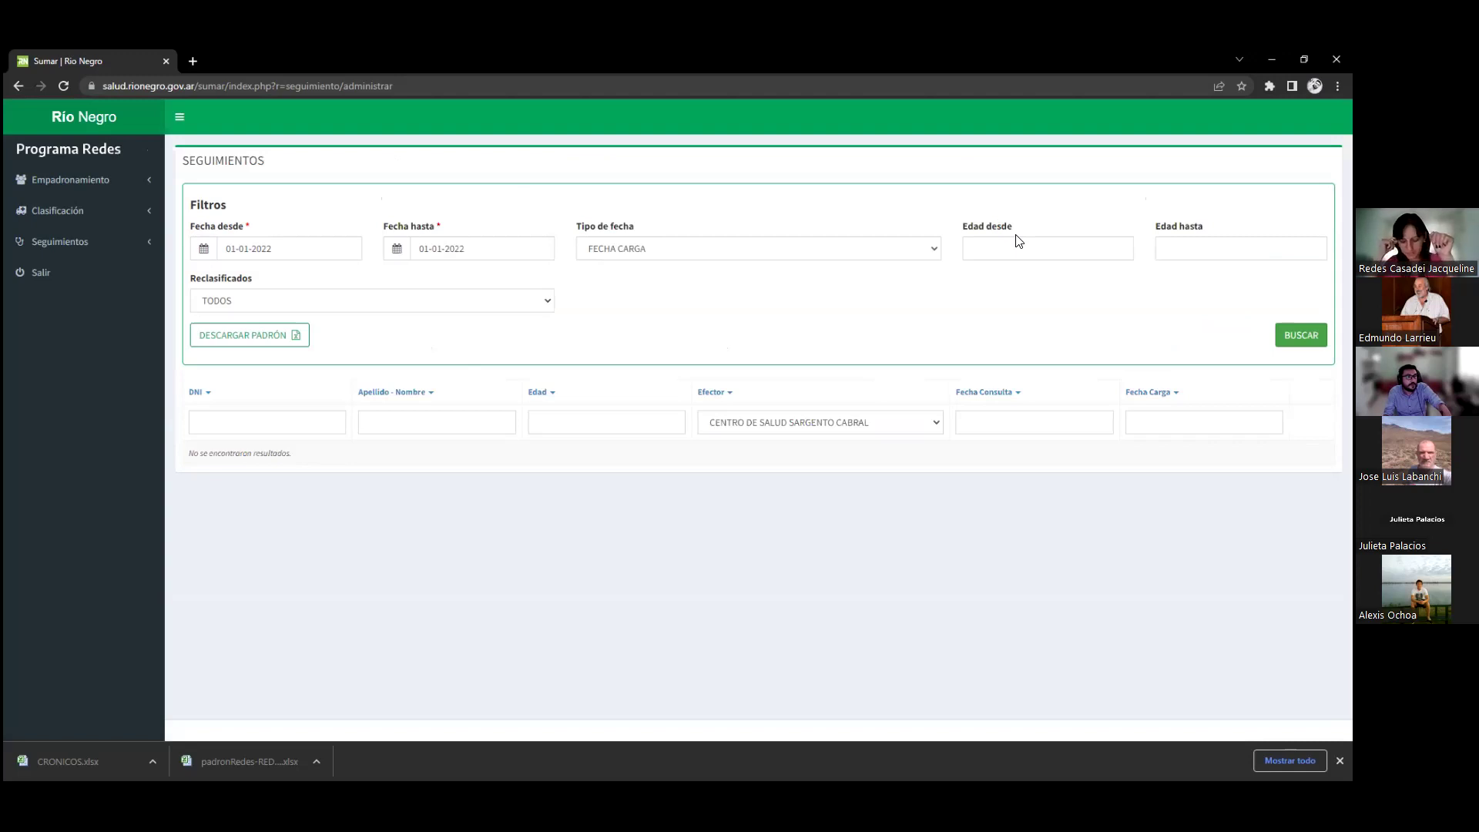
Search follow-ups loaded on 01-04-2022 only
{"action": "triple_click", "coordinate": [285, 248]}
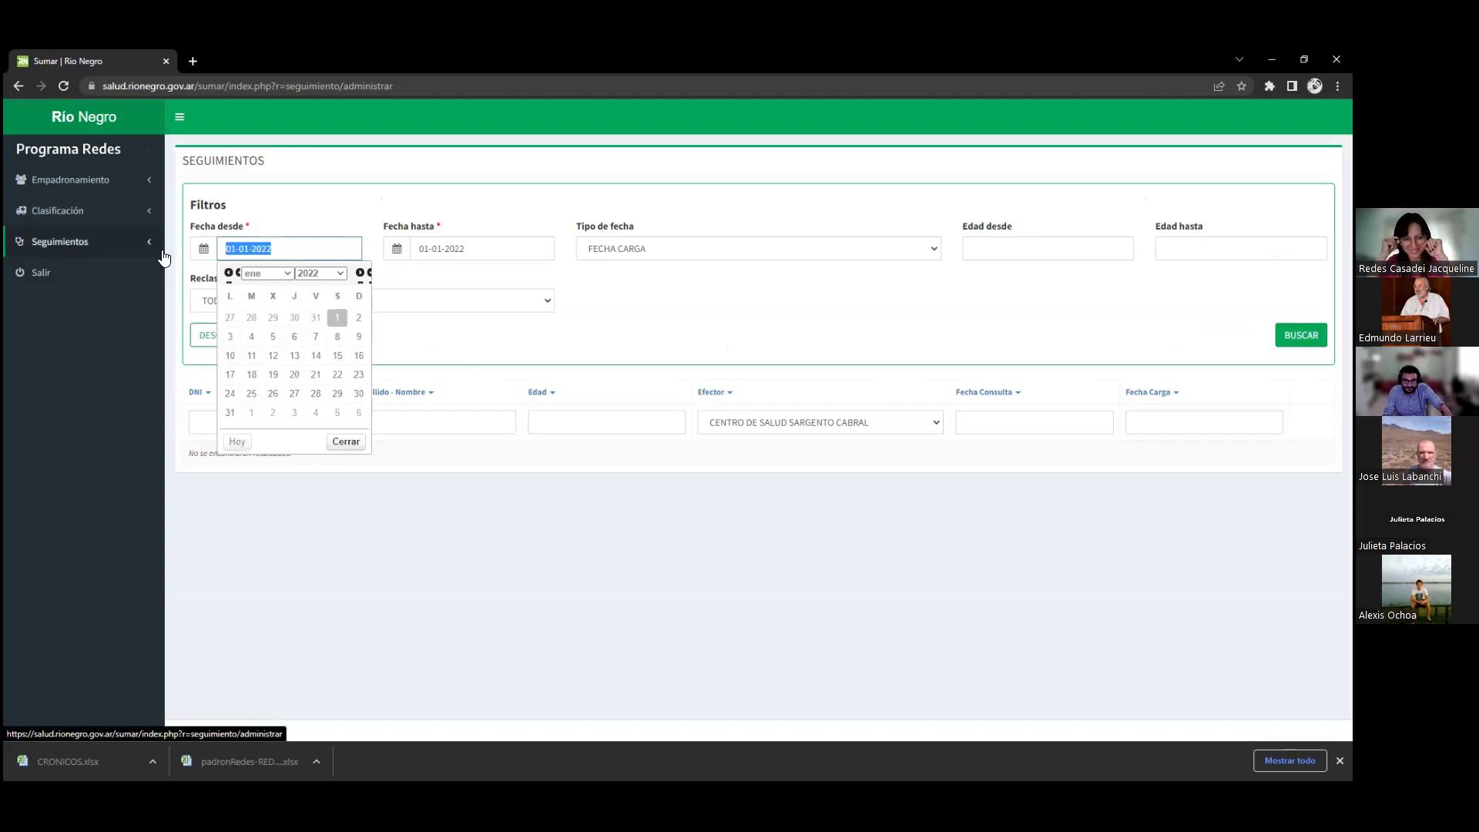
{"action": "type", "text": "04"}
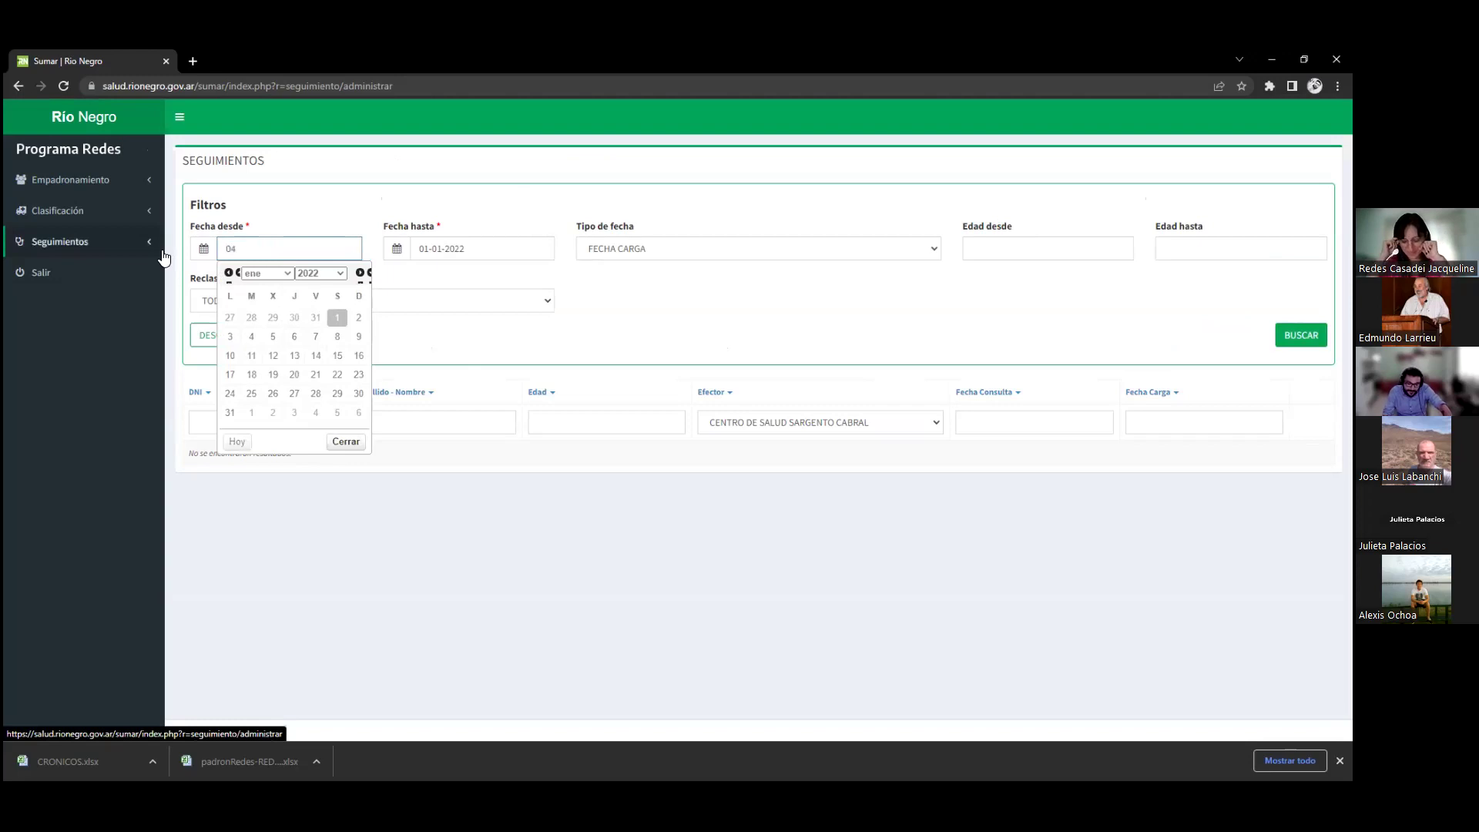
{"action": "key", "text": "BackSpace"}
{"action": "type", "text": "104"}
{"action": "key", "text": "BackSpace"}
{"action": "key", "text": "BackSpace"}
{"action": "type", "text": "-04"}
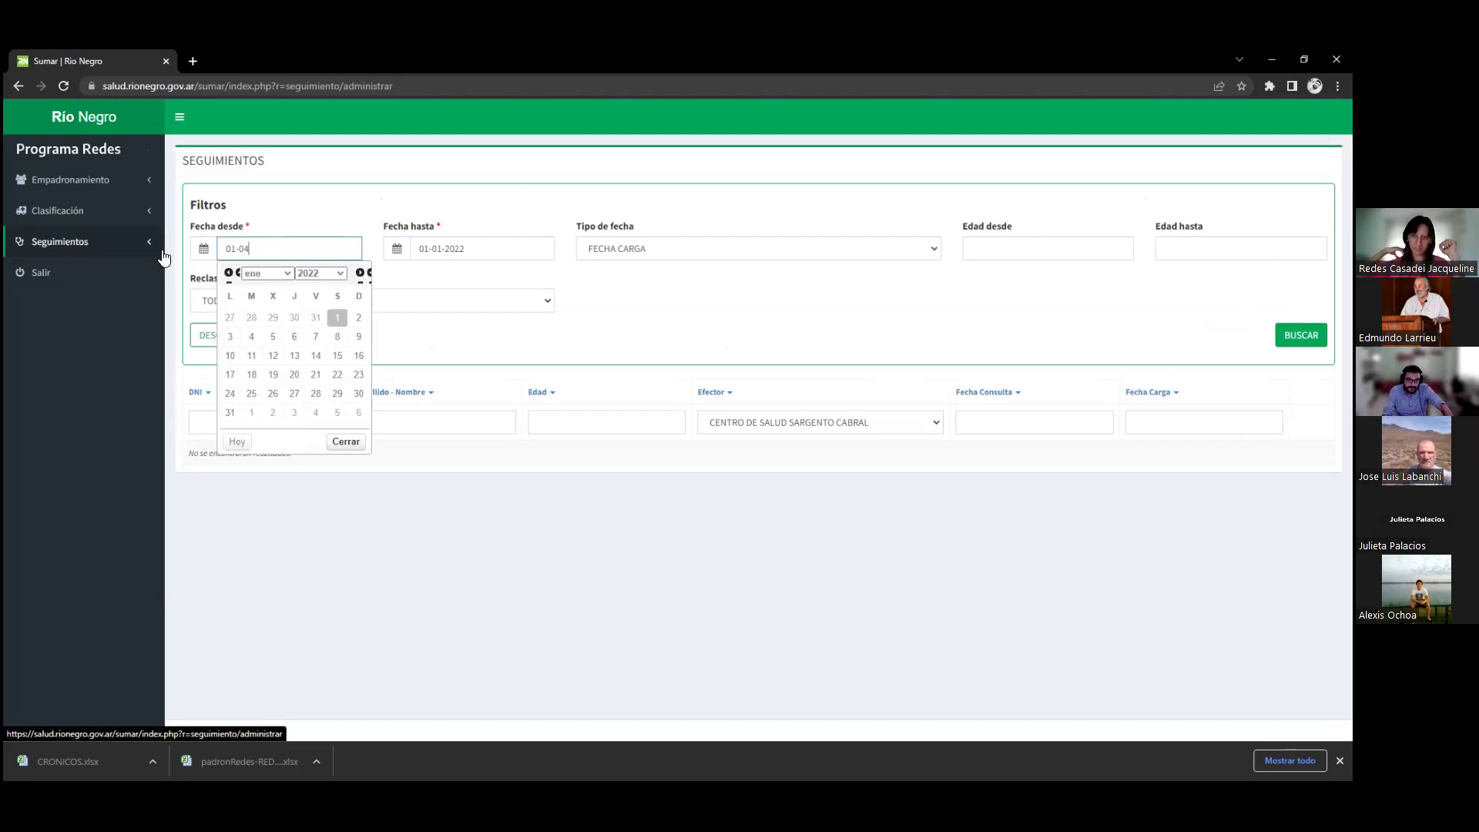
{"action": "type", "text": "-2022"}
{"action": "key", "text": "Tab"}
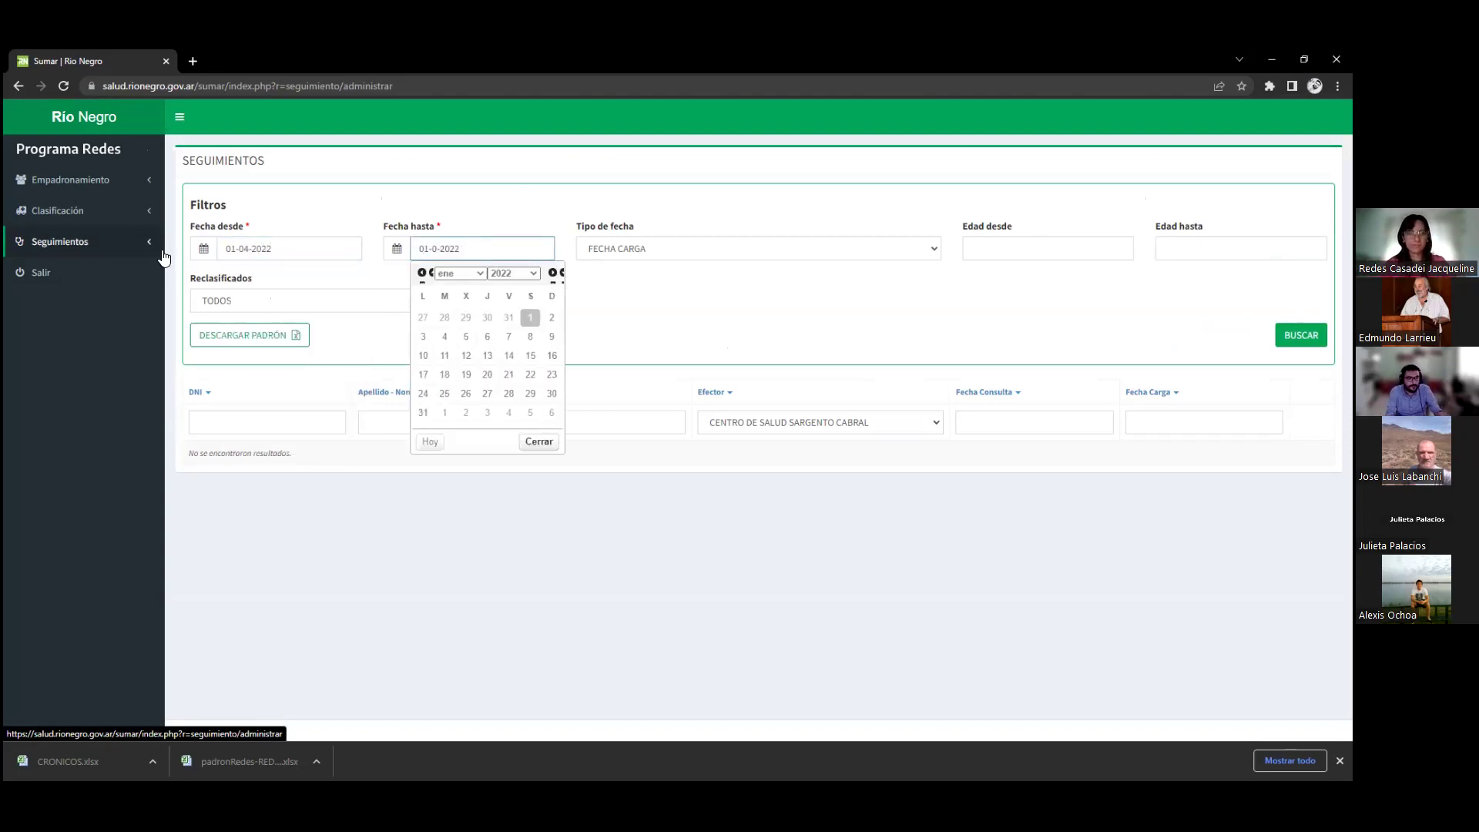
{"action": "type", "text": "4"}
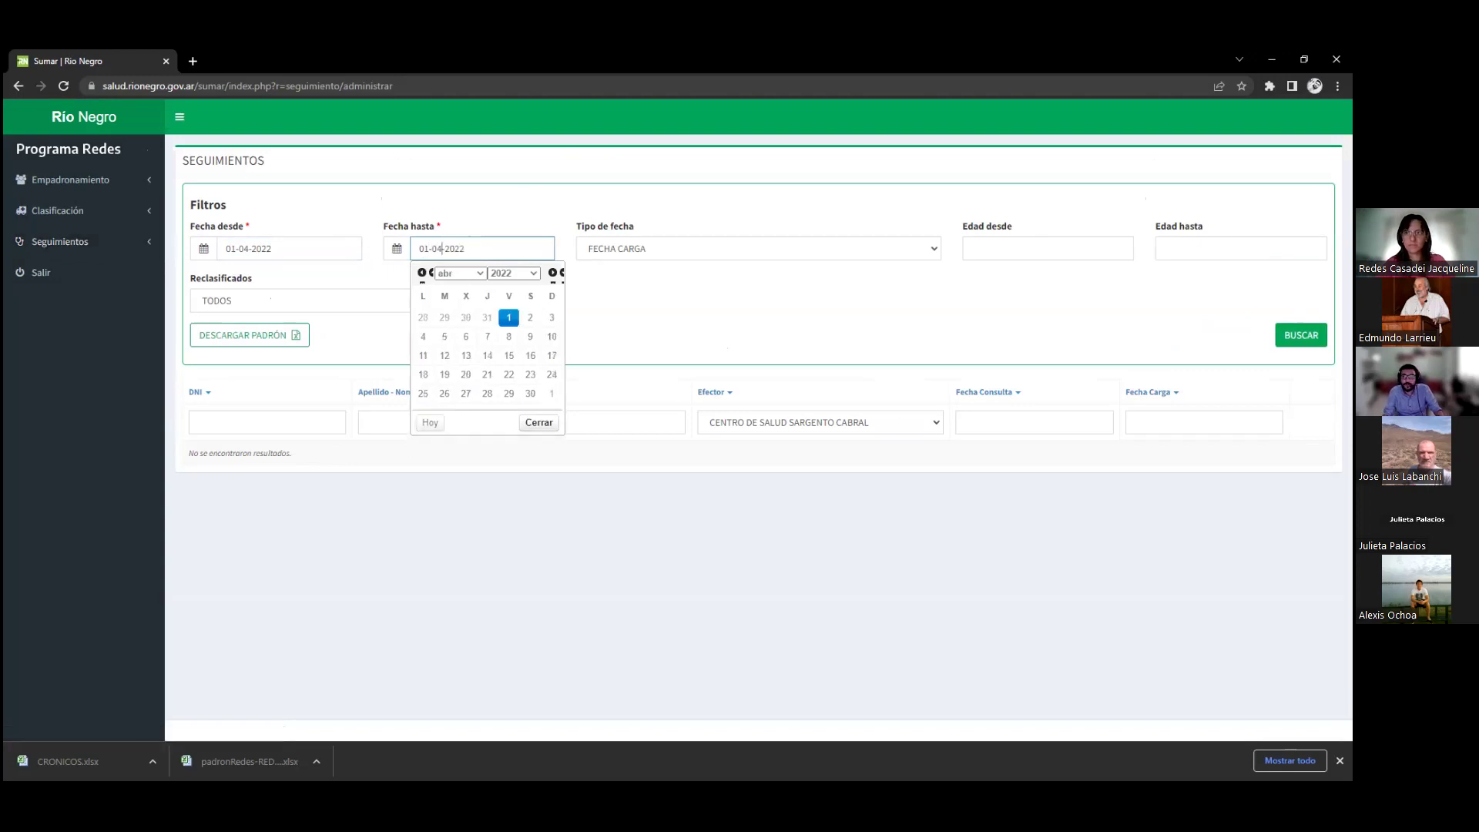
{"action": "left_click", "coordinate": [1301, 335]}
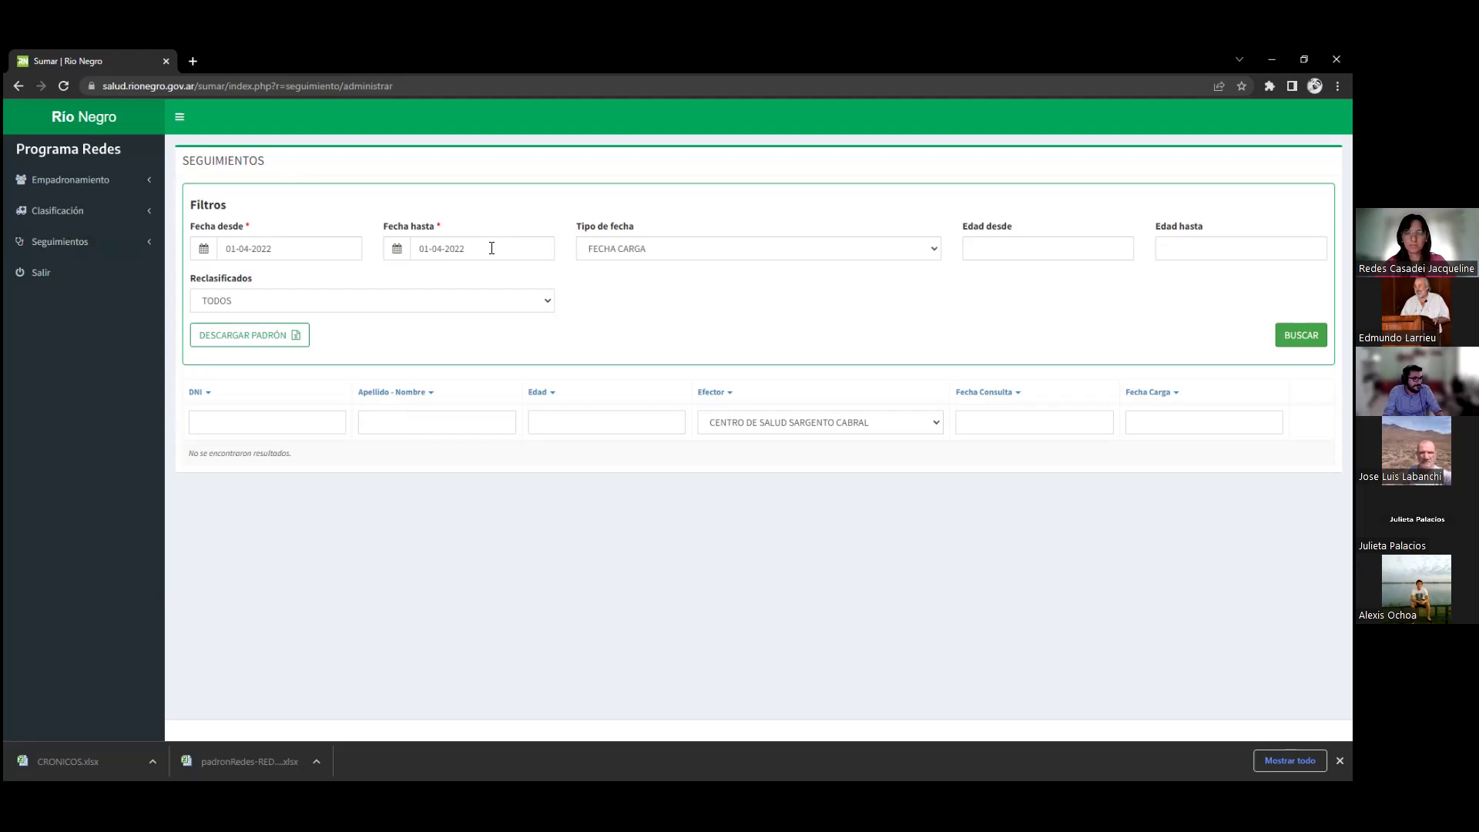
Set the range to 01-05-2022 through 01-10-2022 and search, giving 190 results
{"action": "left_click", "coordinate": [317, 249]}
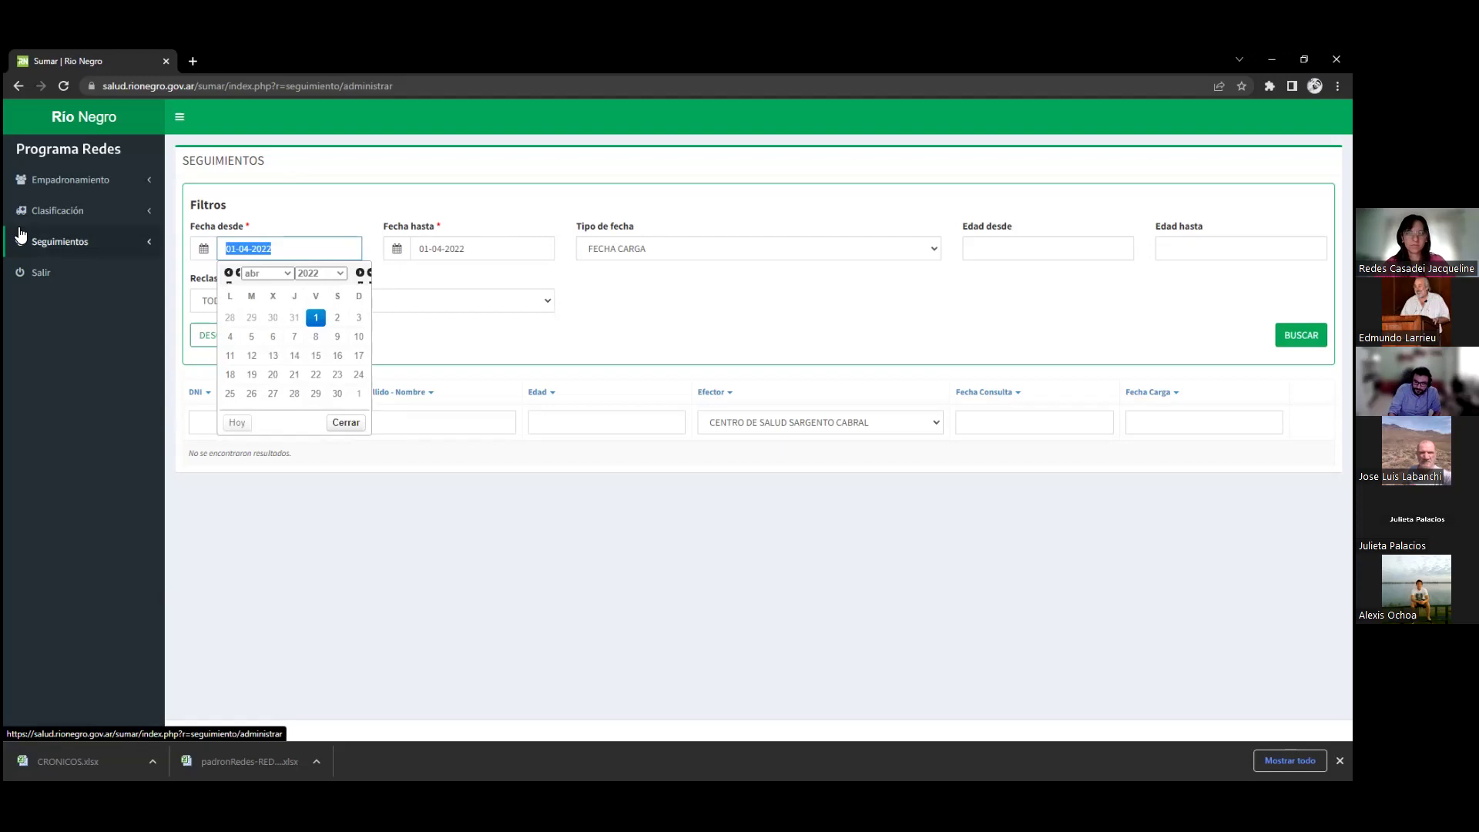
{"action": "type", "text": "01-05-2022"}
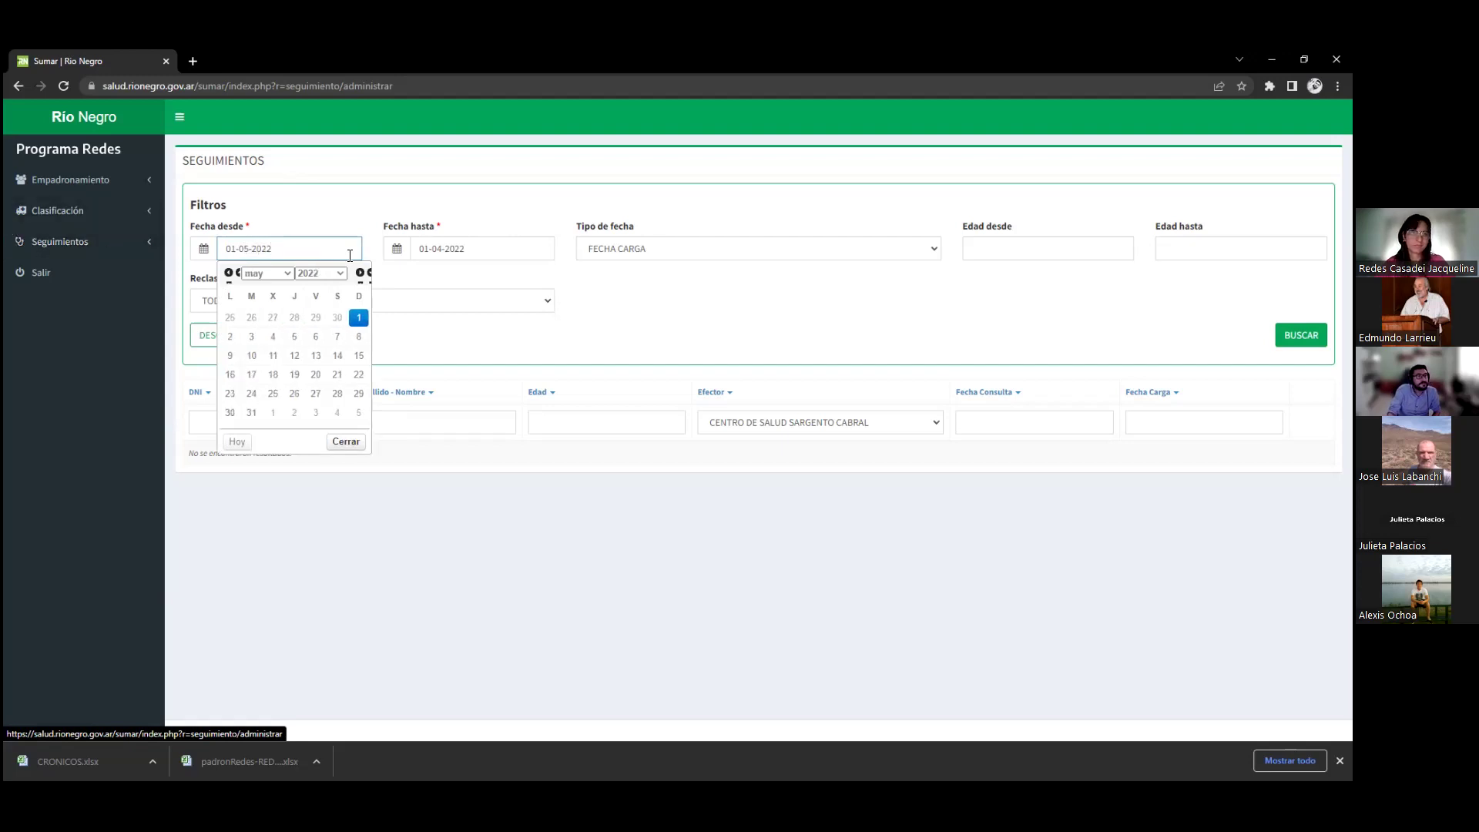
{"action": "left_click", "coordinate": [432, 245]}
{"action": "double_click", "coordinate": [439, 250]}
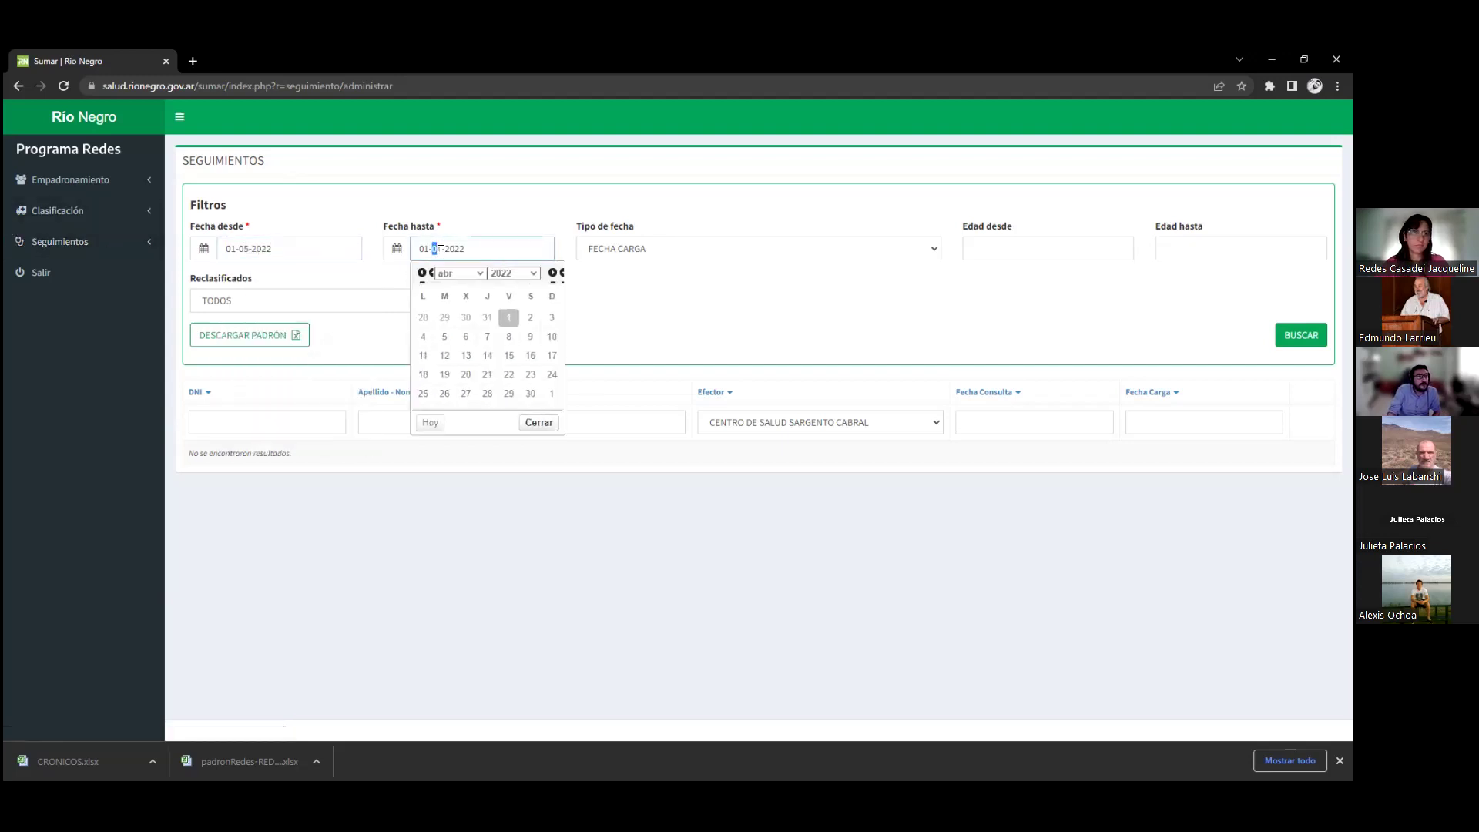
{"action": "type", "text": "10"}
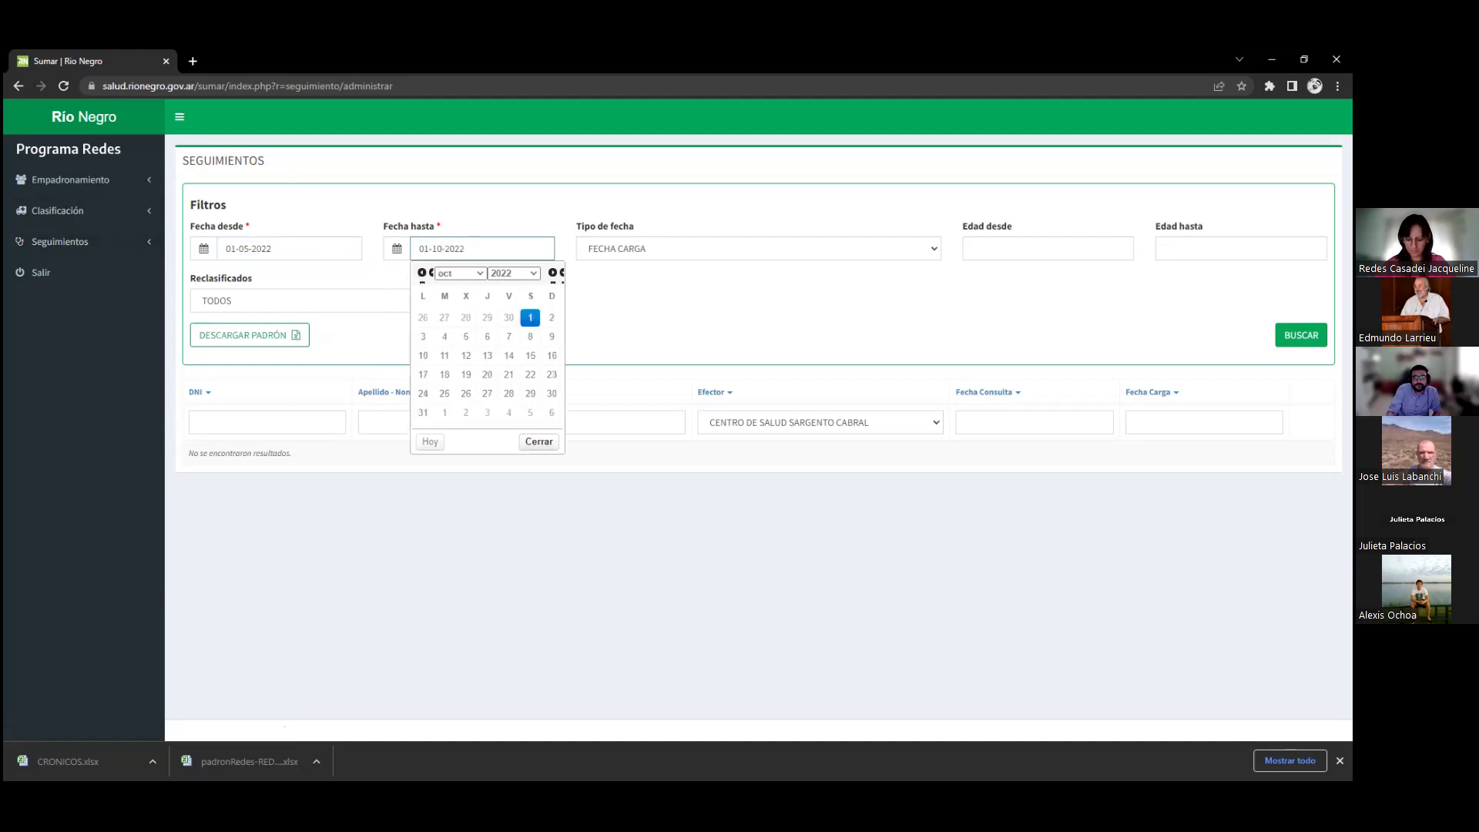
{"action": "left_click", "coordinate": [1301, 335]}
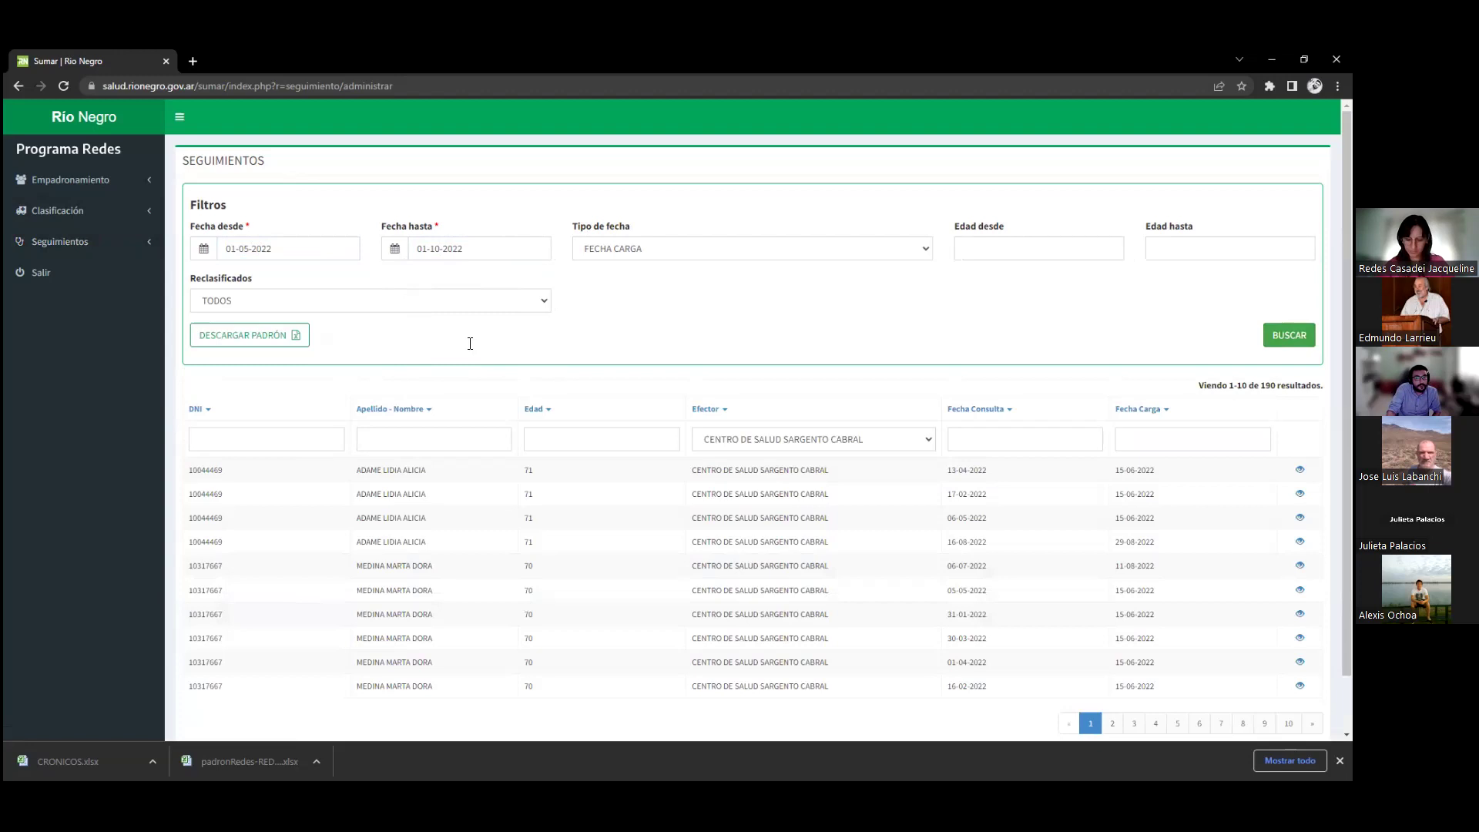
Highlight the 190 results count and check the end-date picker
{"action": "left_click_drag", "start_coordinate": [1281, 386], "coordinate": [1265, 386]}
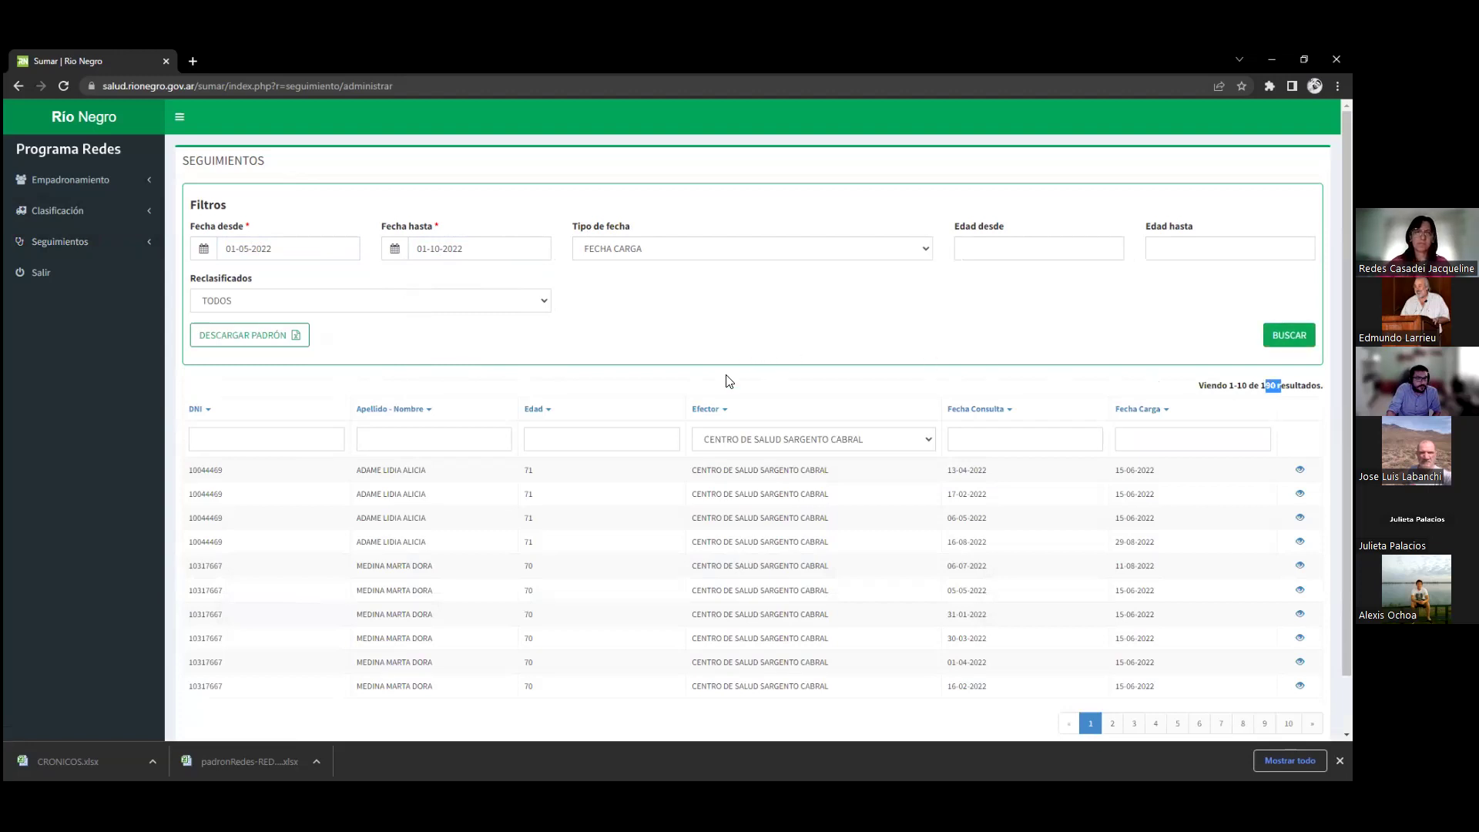
{"action": "left_click", "coordinate": [774, 329]}
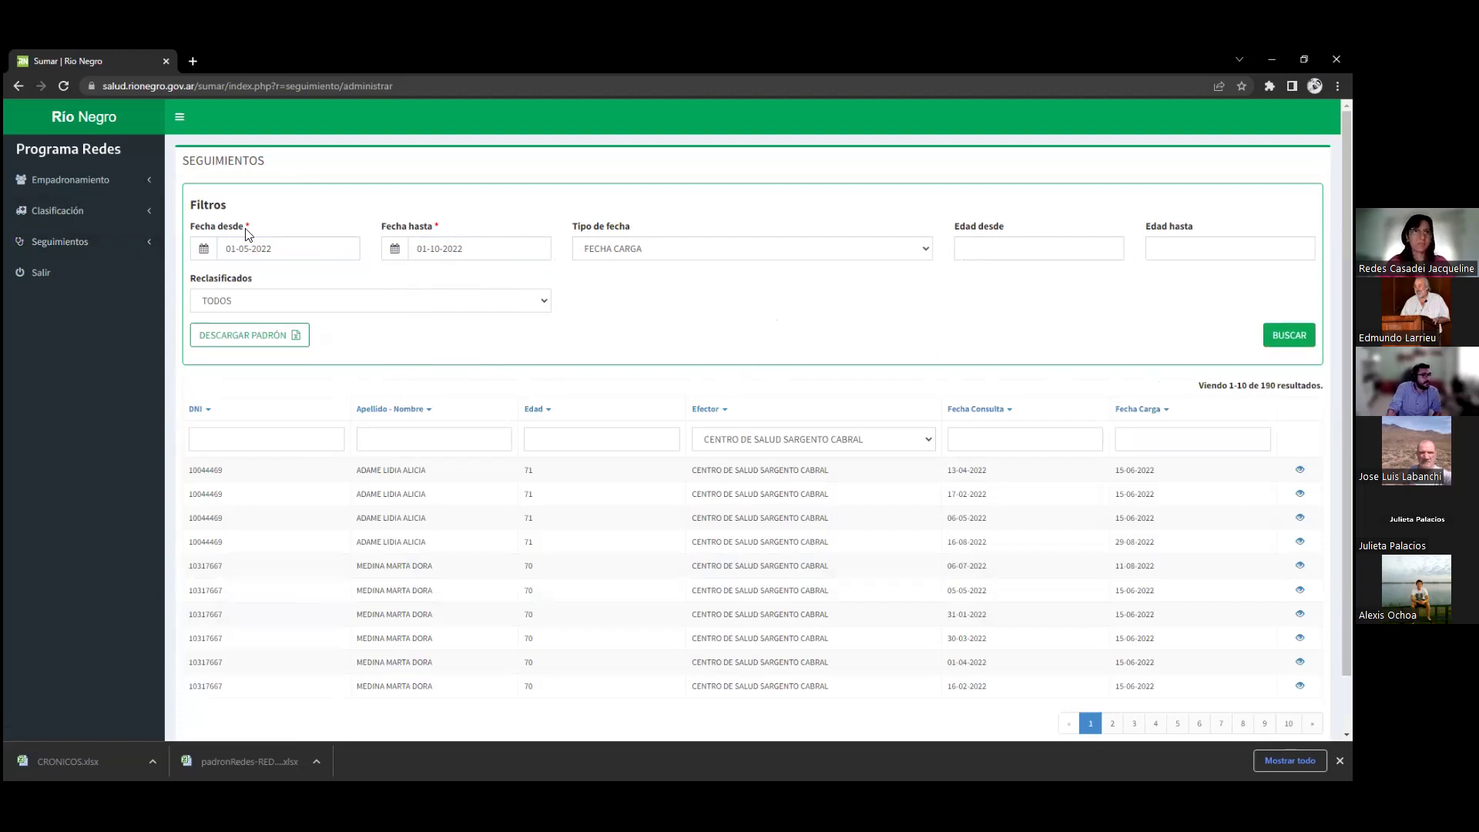
{"action": "left_click", "coordinate": [432, 250]}
{"action": "left_click", "coordinate": [755, 342]}
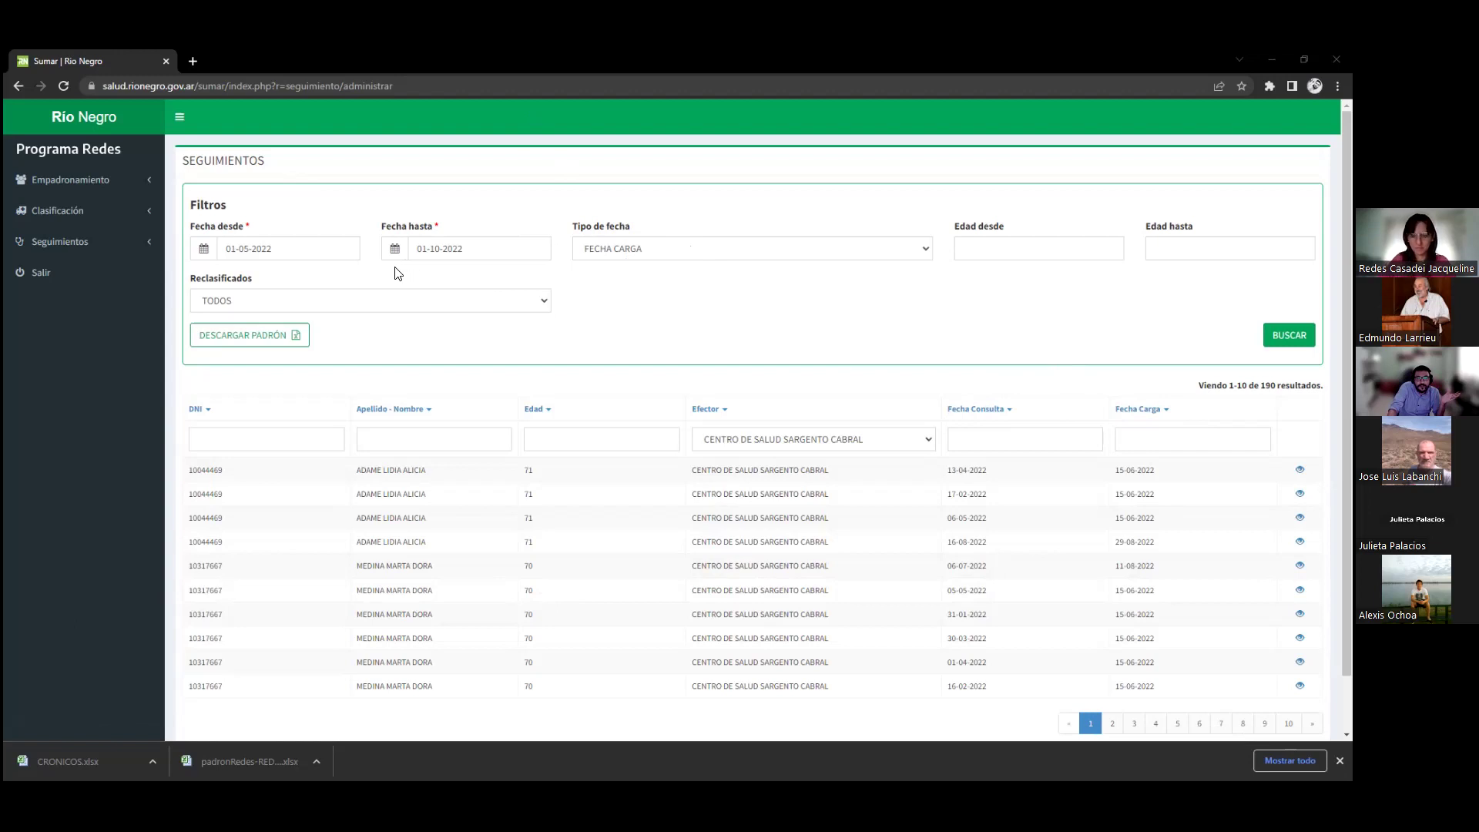
Choose FECHA SEGUIMIENTO as the date type after checking the date 17-02-2022
{"action": "left_click", "coordinate": [647, 251]}
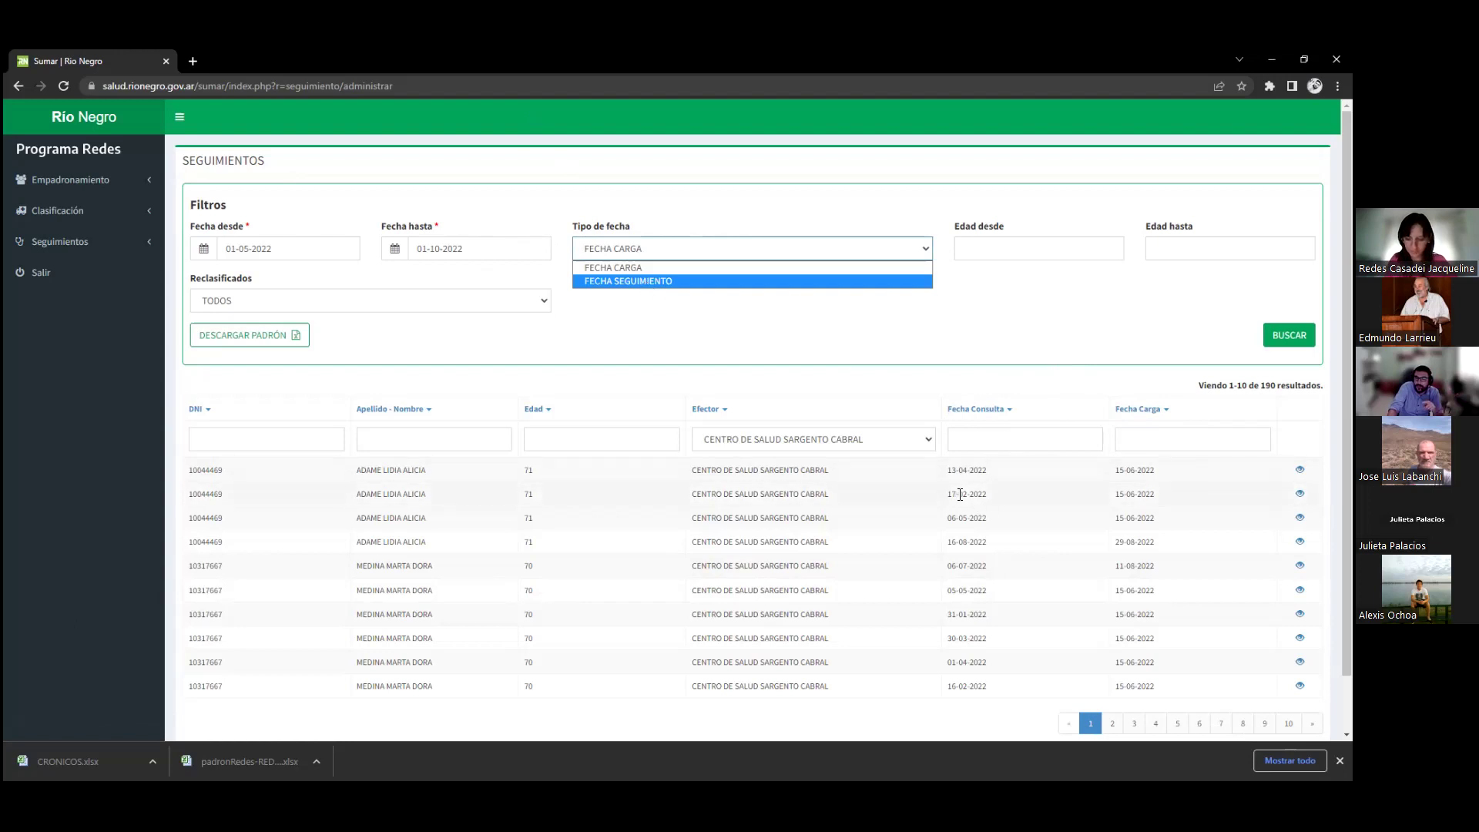
{"action": "left_click_drag", "start_coordinate": [960, 494], "coordinate": [971, 495]}
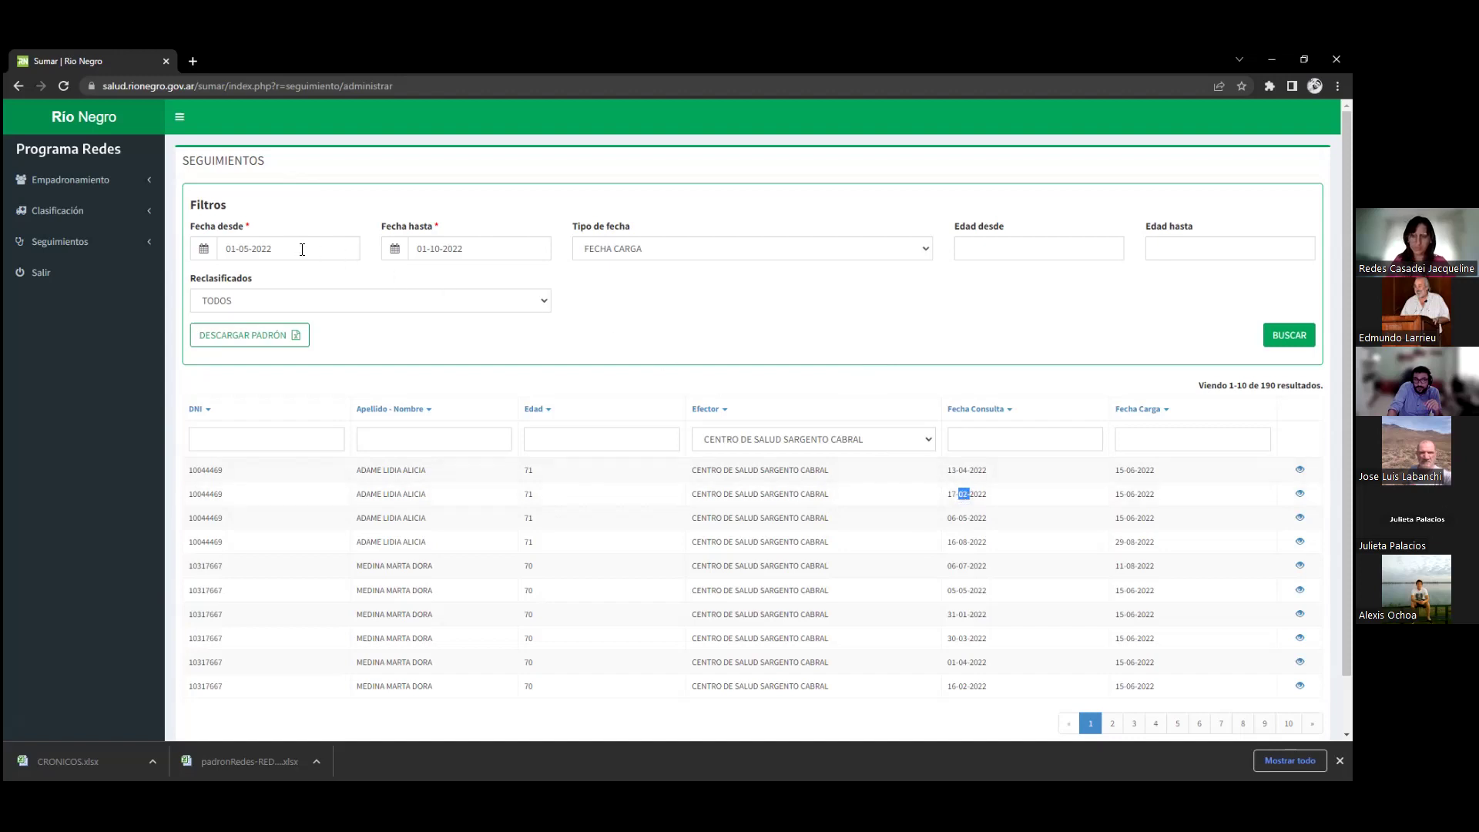
{"action": "left_click", "coordinate": [952, 493]}
{"action": "left_click_drag", "start_coordinate": [952, 493], "coordinate": [994, 496]}
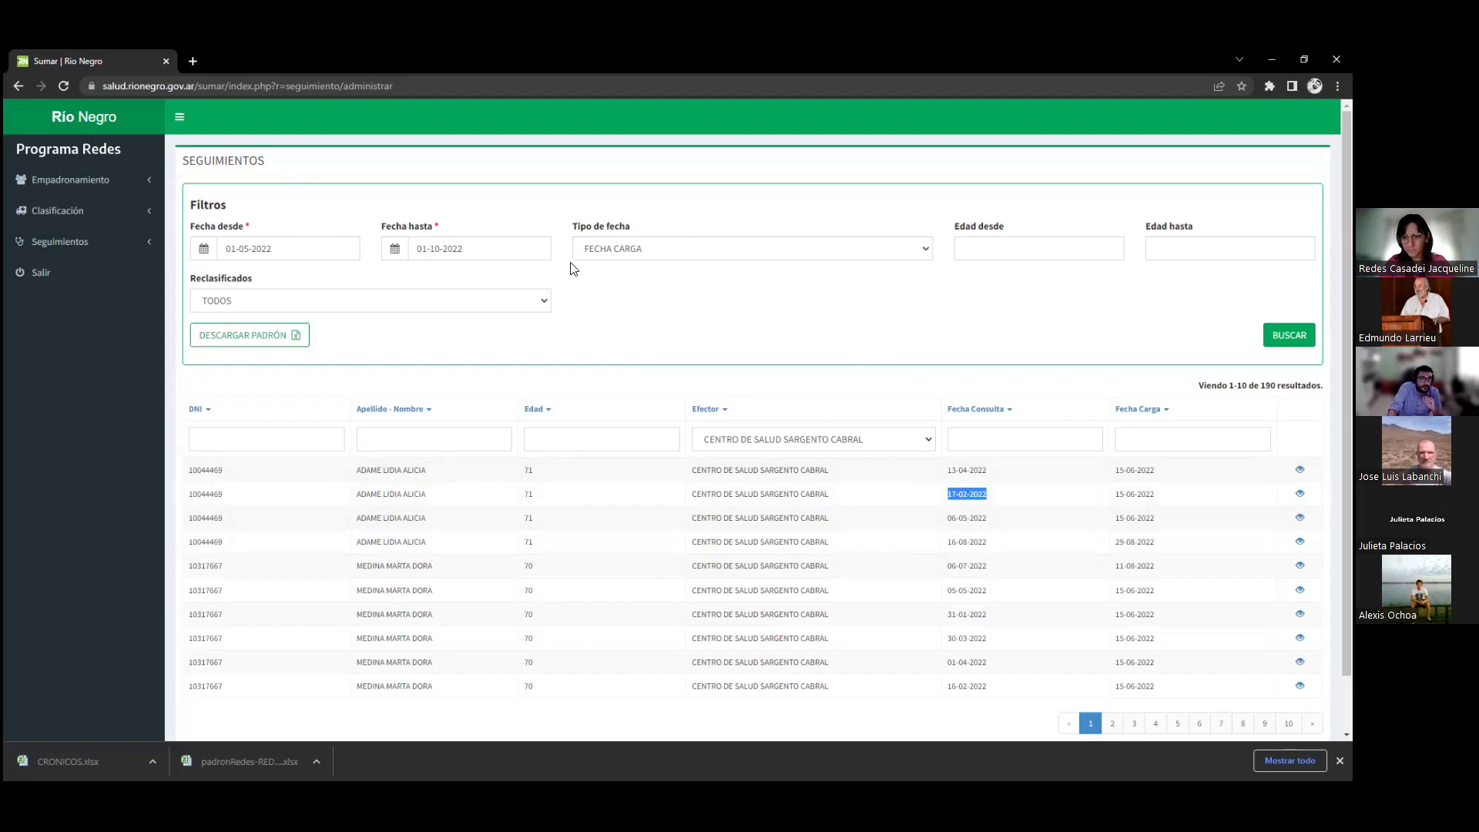
{"action": "left_click", "coordinate": [659, 254]}
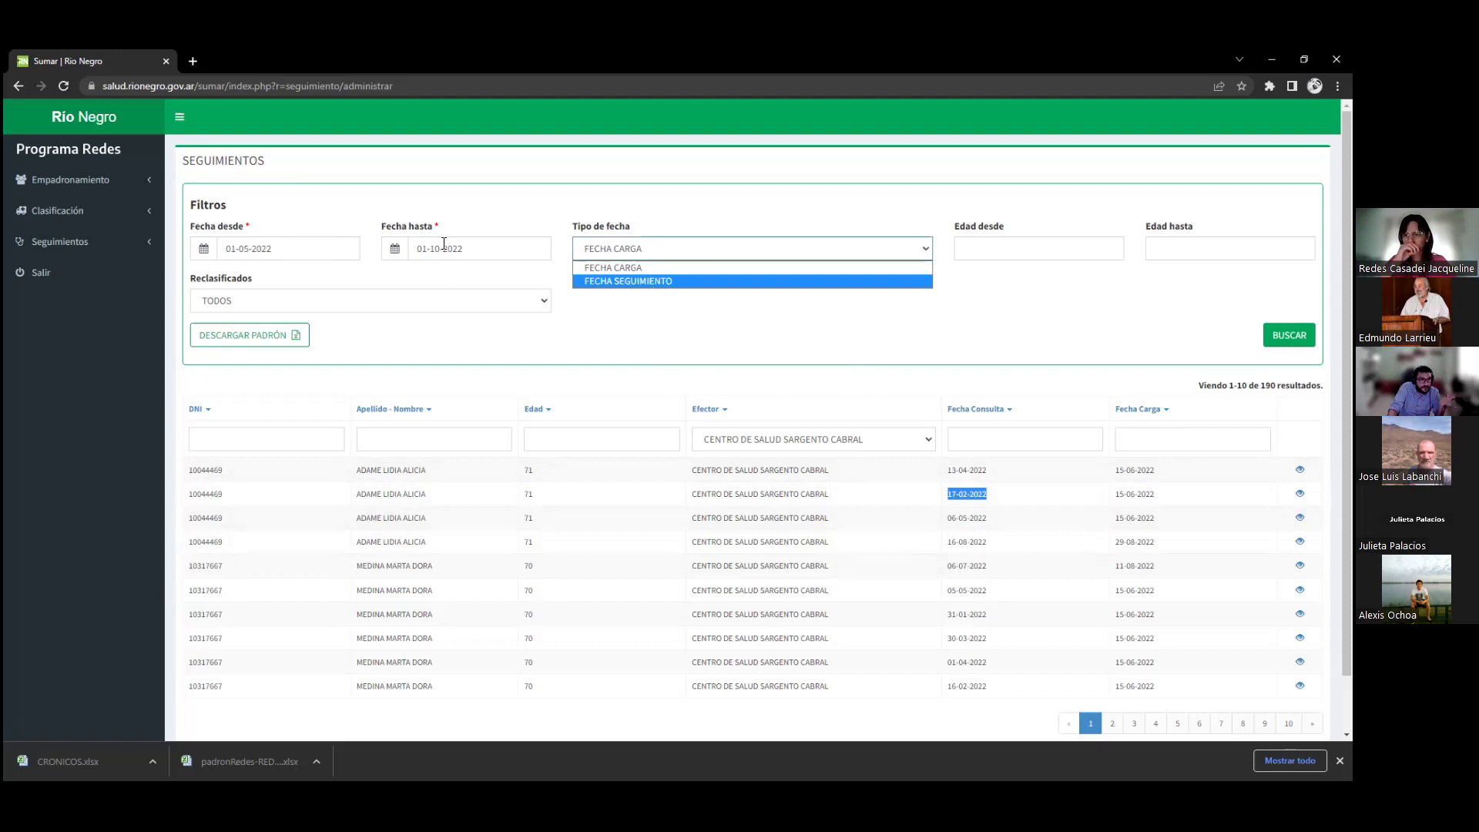
{"action": "key", "text": "Return"}
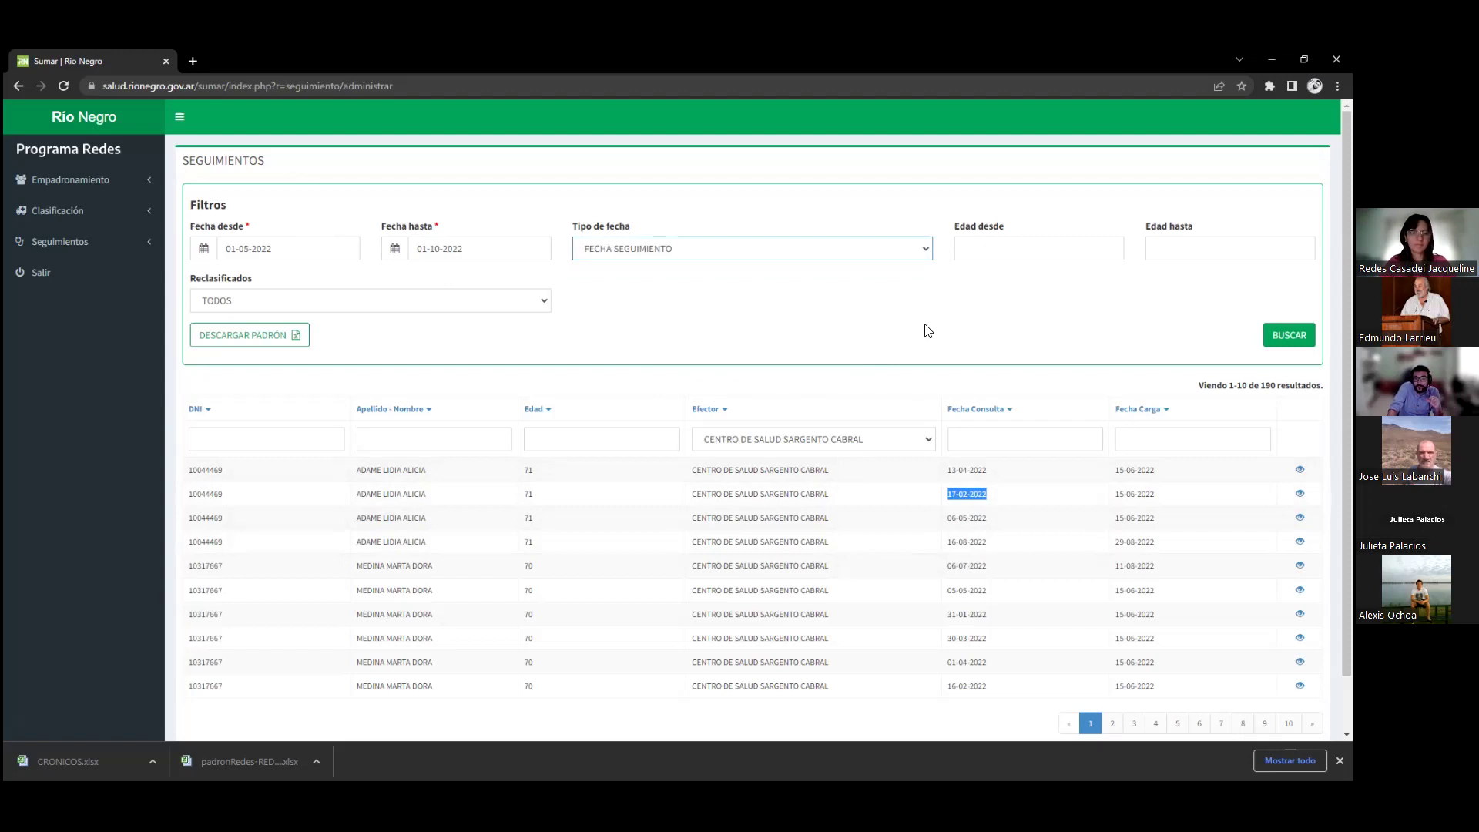
Confirm FECHA SEGUIMIENTO as the date type and check the resulting 93 results count
{"action": "left_click", "coordinate": [688, 248]}
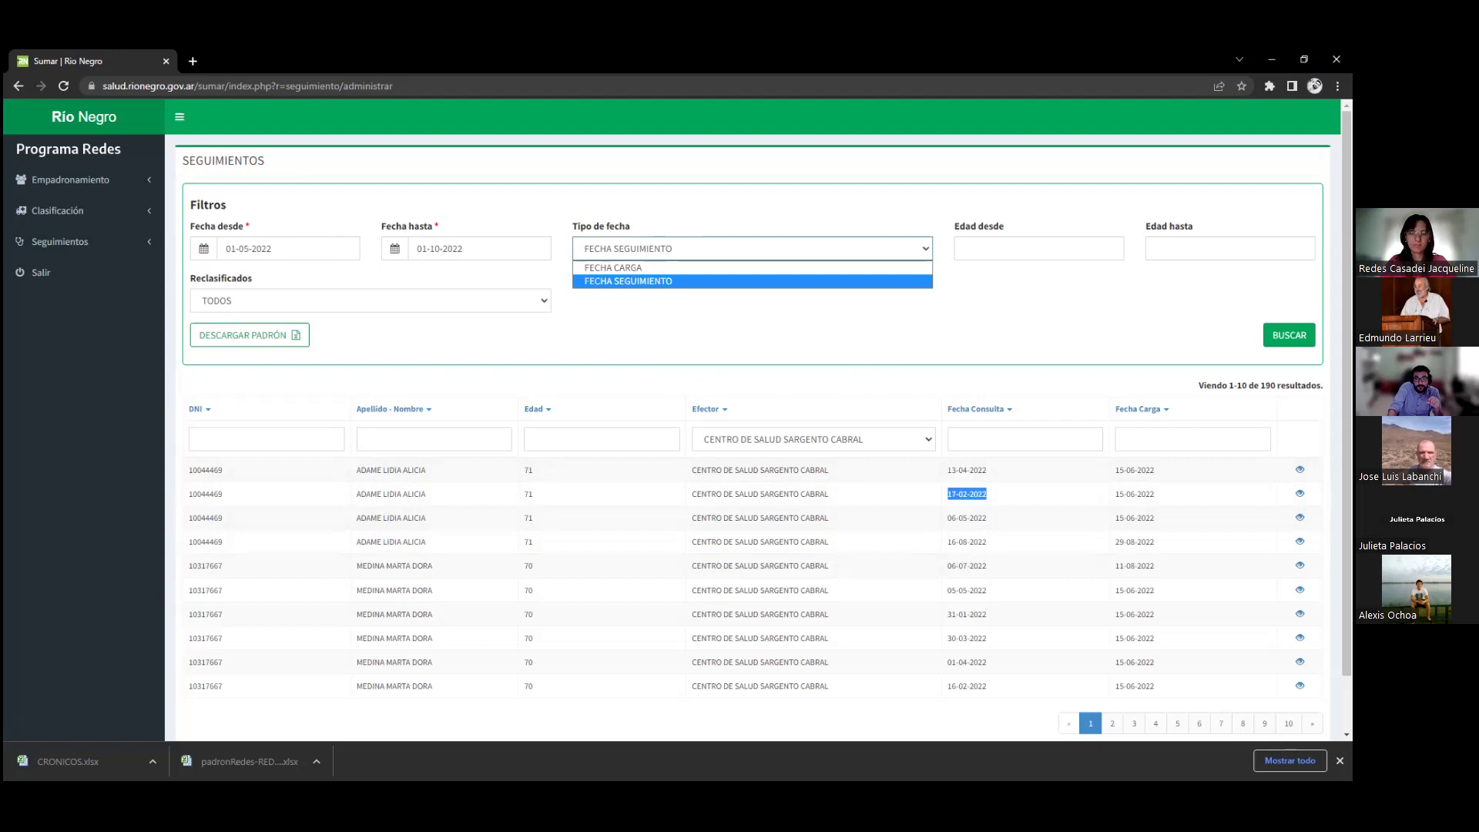
{"action": "left_click", "coordinate": [668, 282]}
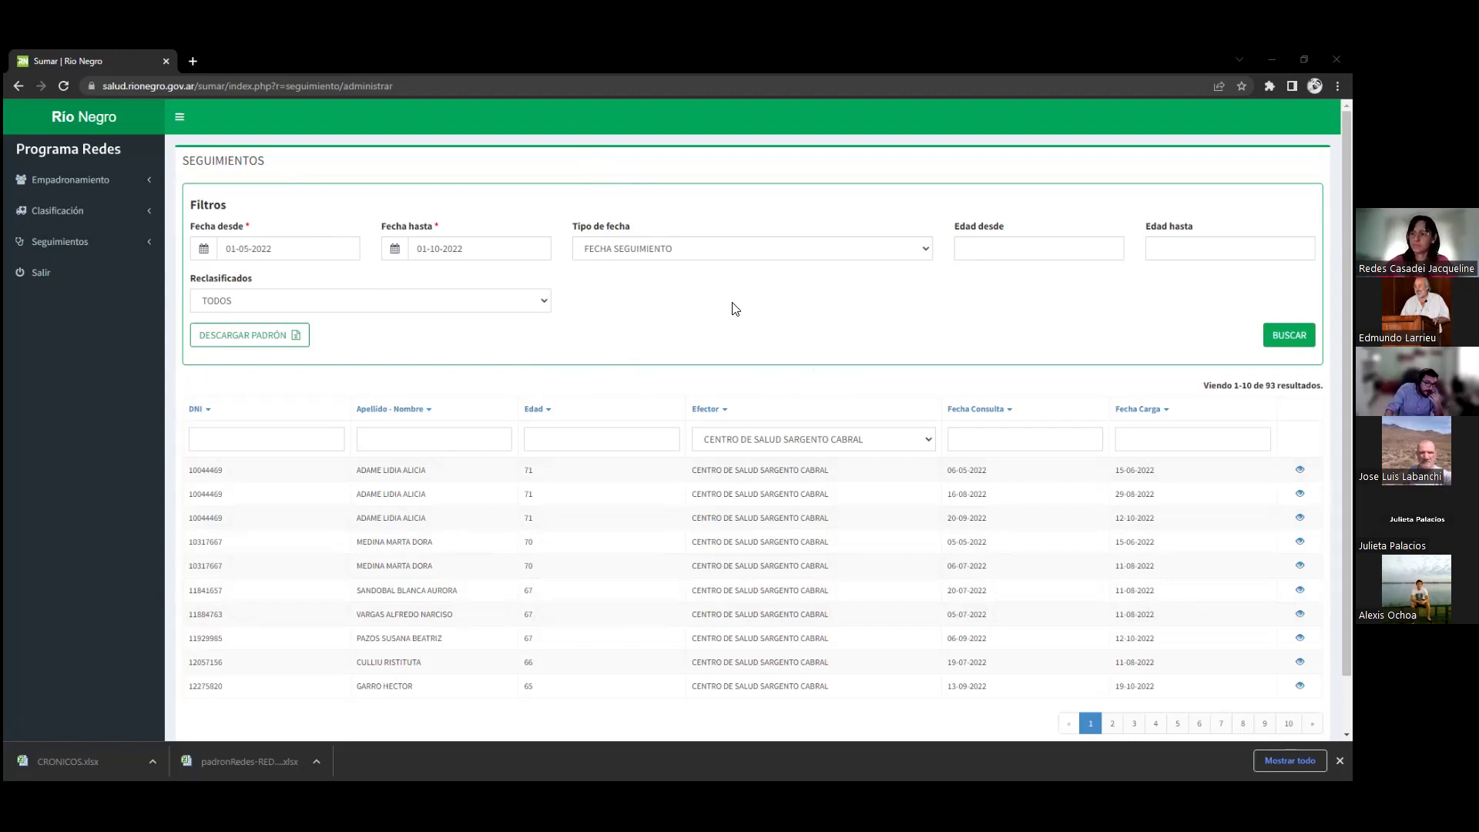
{"action": "left_click_drag", "start_coordinate": [1264, 385], "coordinate": [1285, 385]}
{"action": "left_click", "coordinate": [1146, 339]}
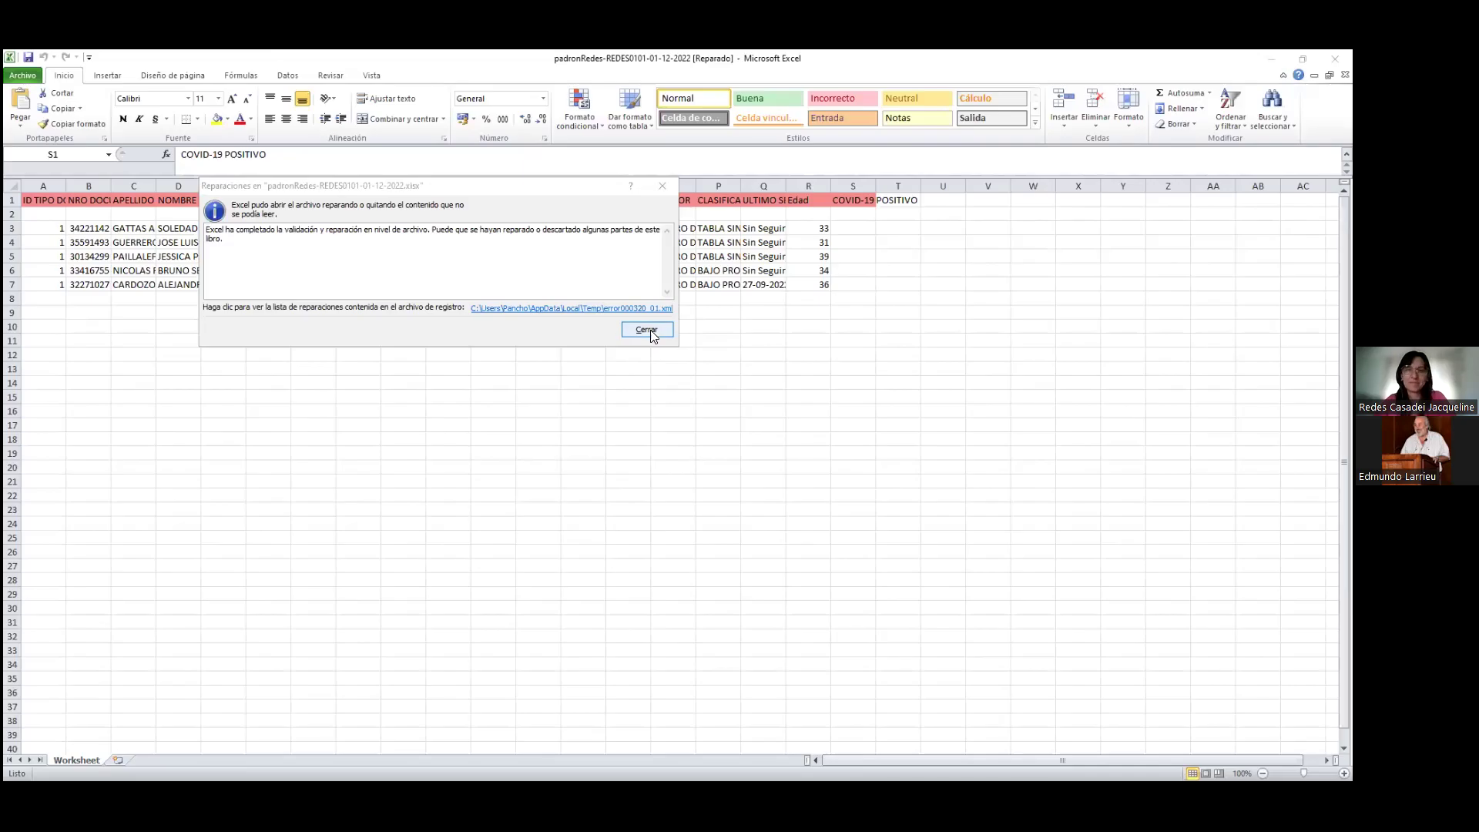
Dismiss the workbook repair notice and click around the empty sheet cells
{"action": "key", "text": "Return"}
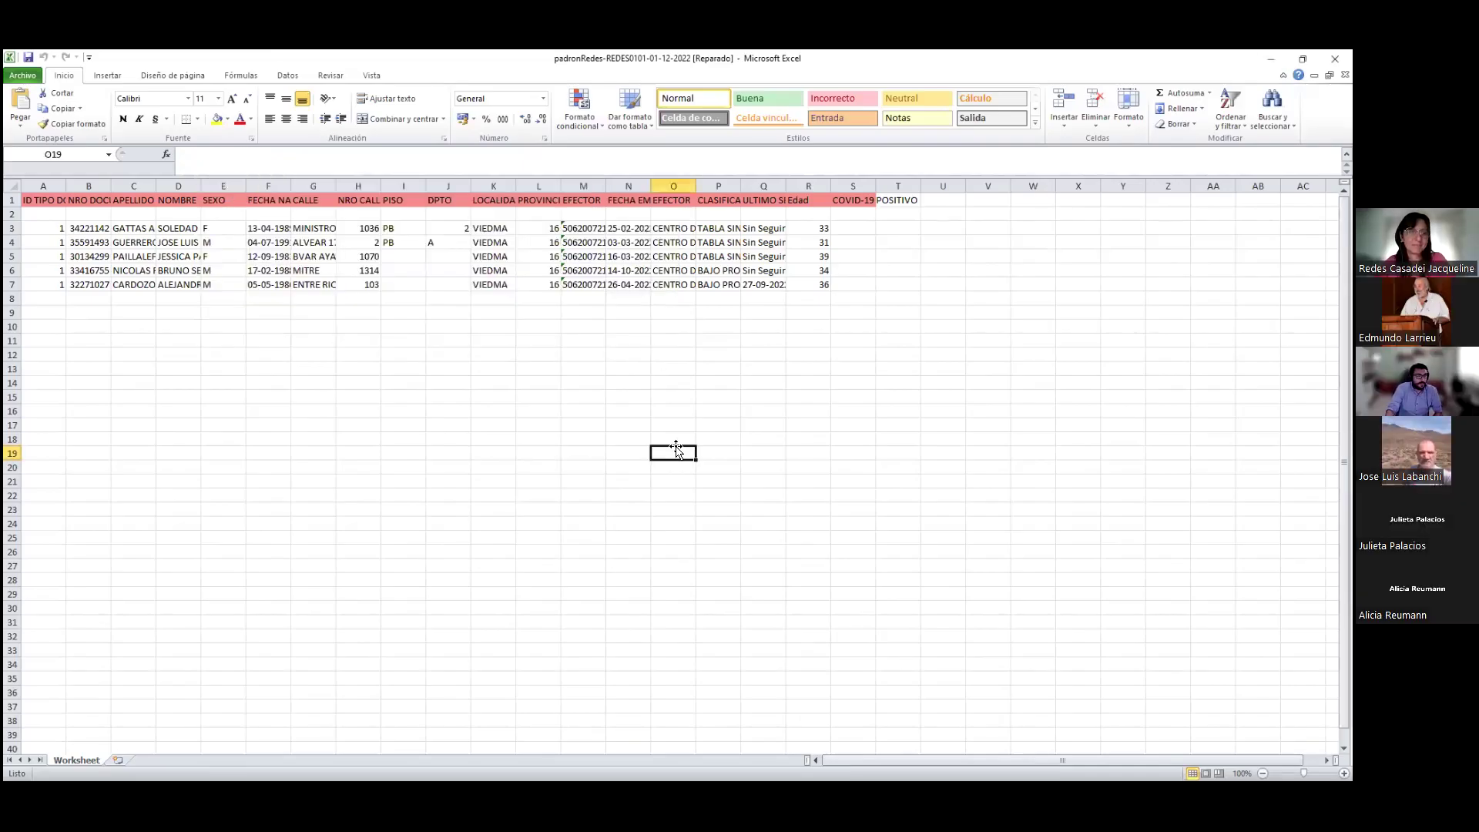
{"action": "left_click", "coordinate": [462, 453]}
{"action": "left_click_drag", "start_coordinate": [312, 326], "coordinate": [541, 448]}
{"action": "left_click", "coordinate": [238, 315]}
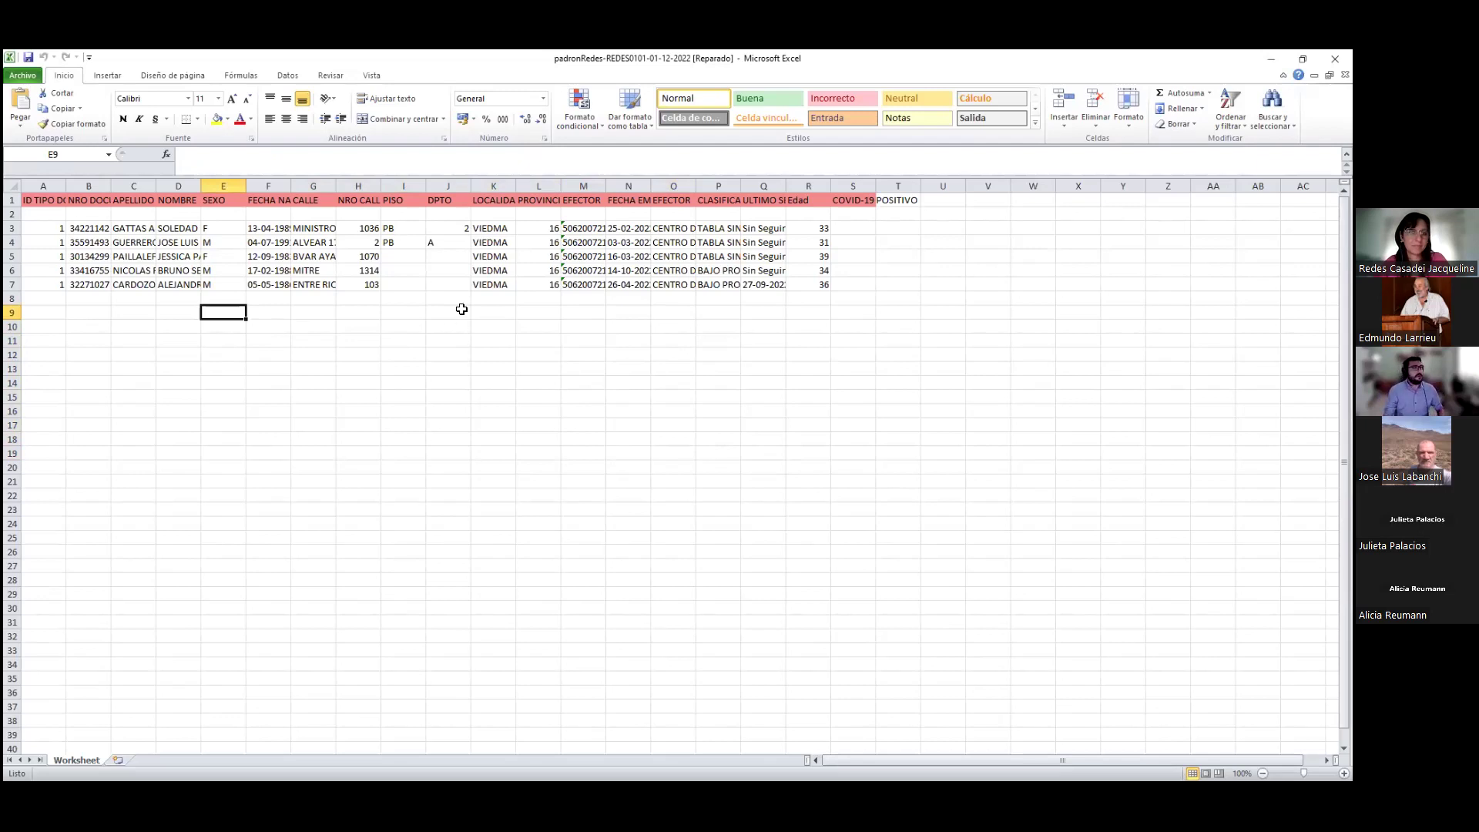
Centre columns A to S and widen them to one uniform width
{"action": "left_click_drag", "start_coordinate": [31, 185], "coordinate": [93, 187]}
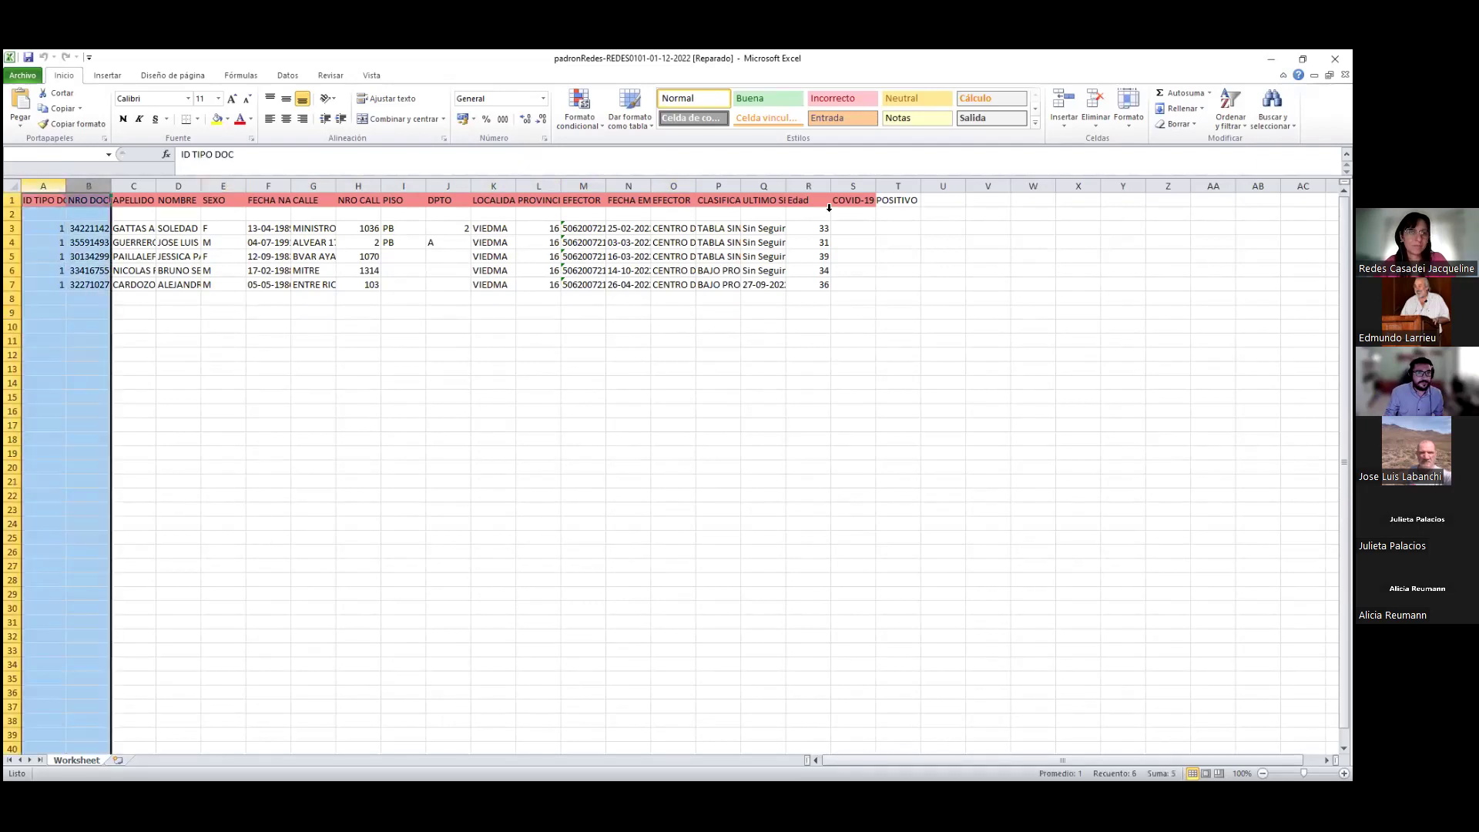
{"action": "left_click_drag", "start_coordinate": [828, 212], "coordinate": [926, 185]}
{"action": "left_click", "coordinate": [286, 119]}
{"action": "left_click", "coordinate": [929, 326]}
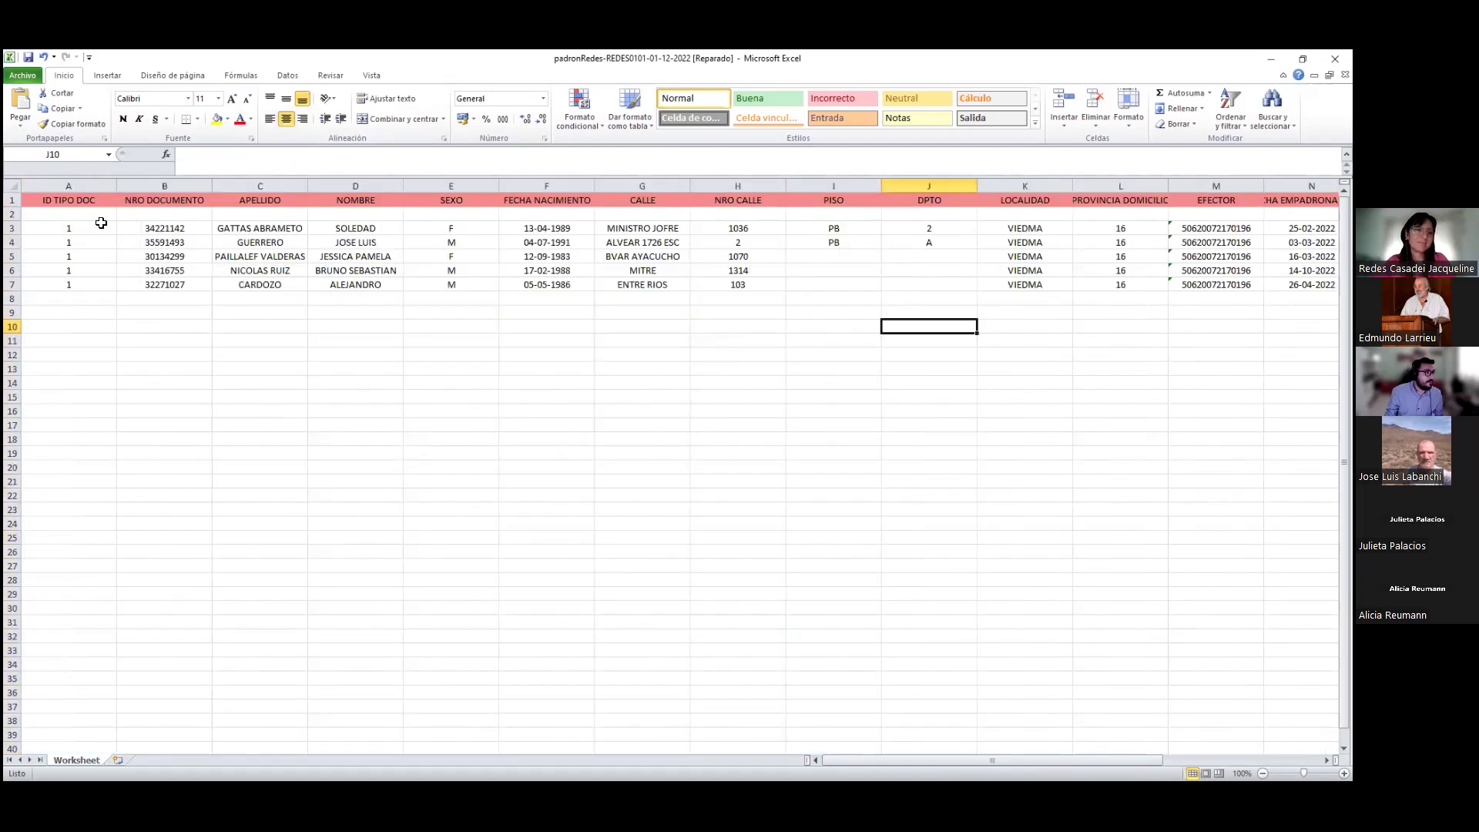
{"action": "left_click", "coordinate": [86, 183]}
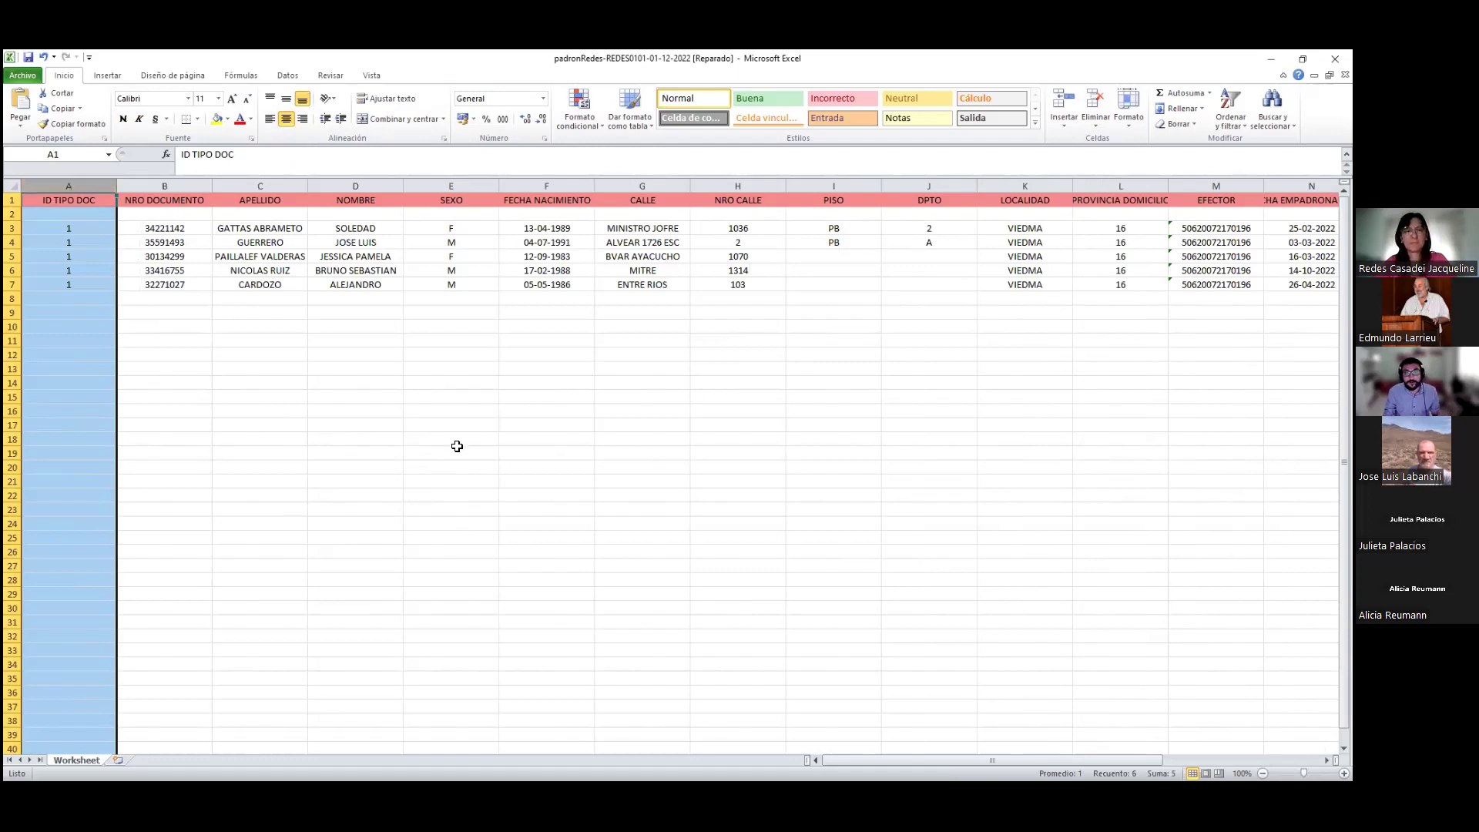
Delete the ID TIPO DOC column, then undo the deletion
{"action": "mouse_move", "coordinate": [960, 763]}
{"action": "left_mouse_down"}
{"action": "mouse_move", "coordinate": [1092, 746]}
{"action": "mouse_move", "coordinate": [935, 753]}
{"action": "left_mouse_up"}
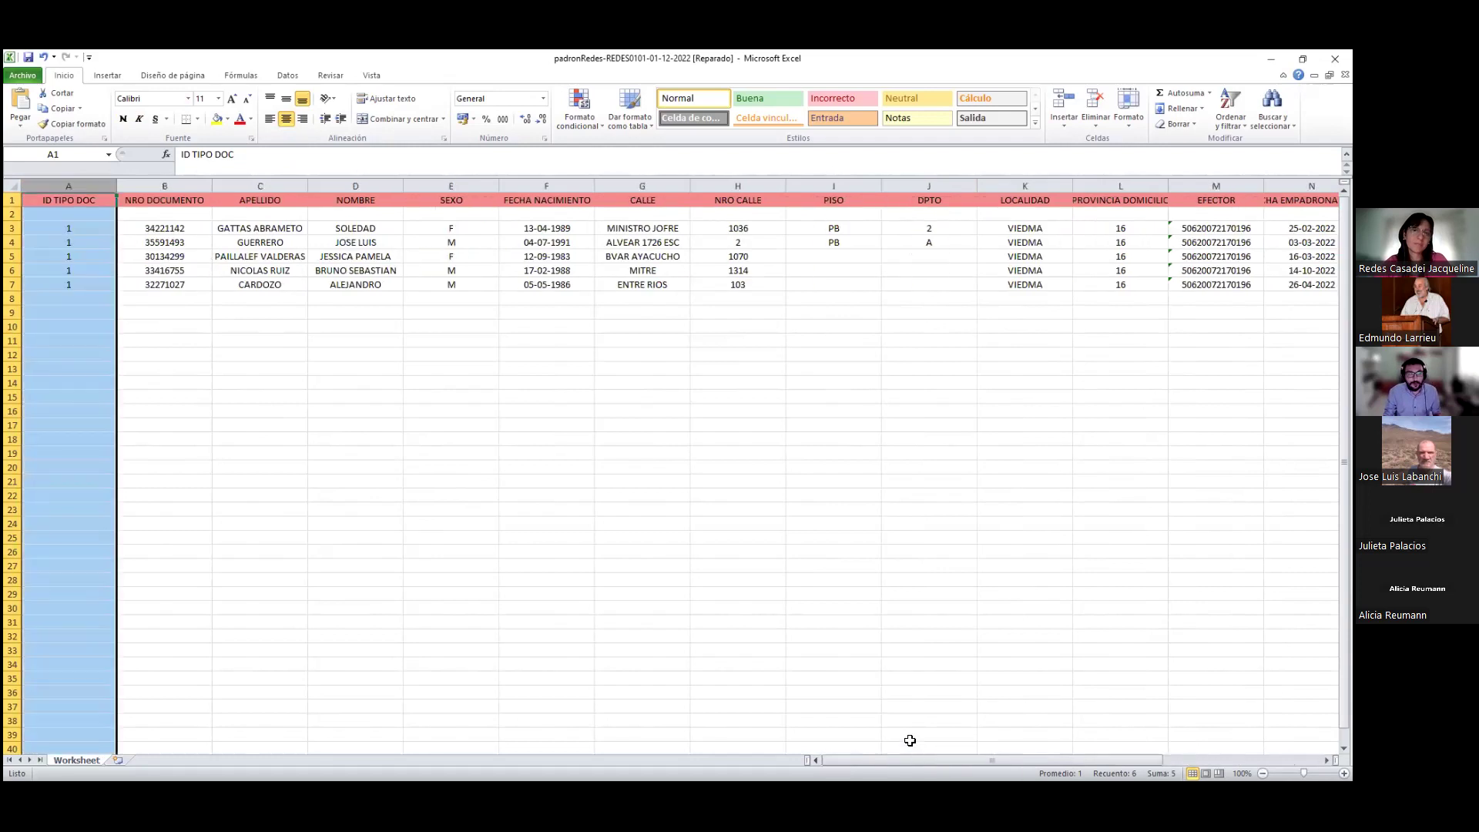
{"action": "left_click", "coordinate": [574, 470]}
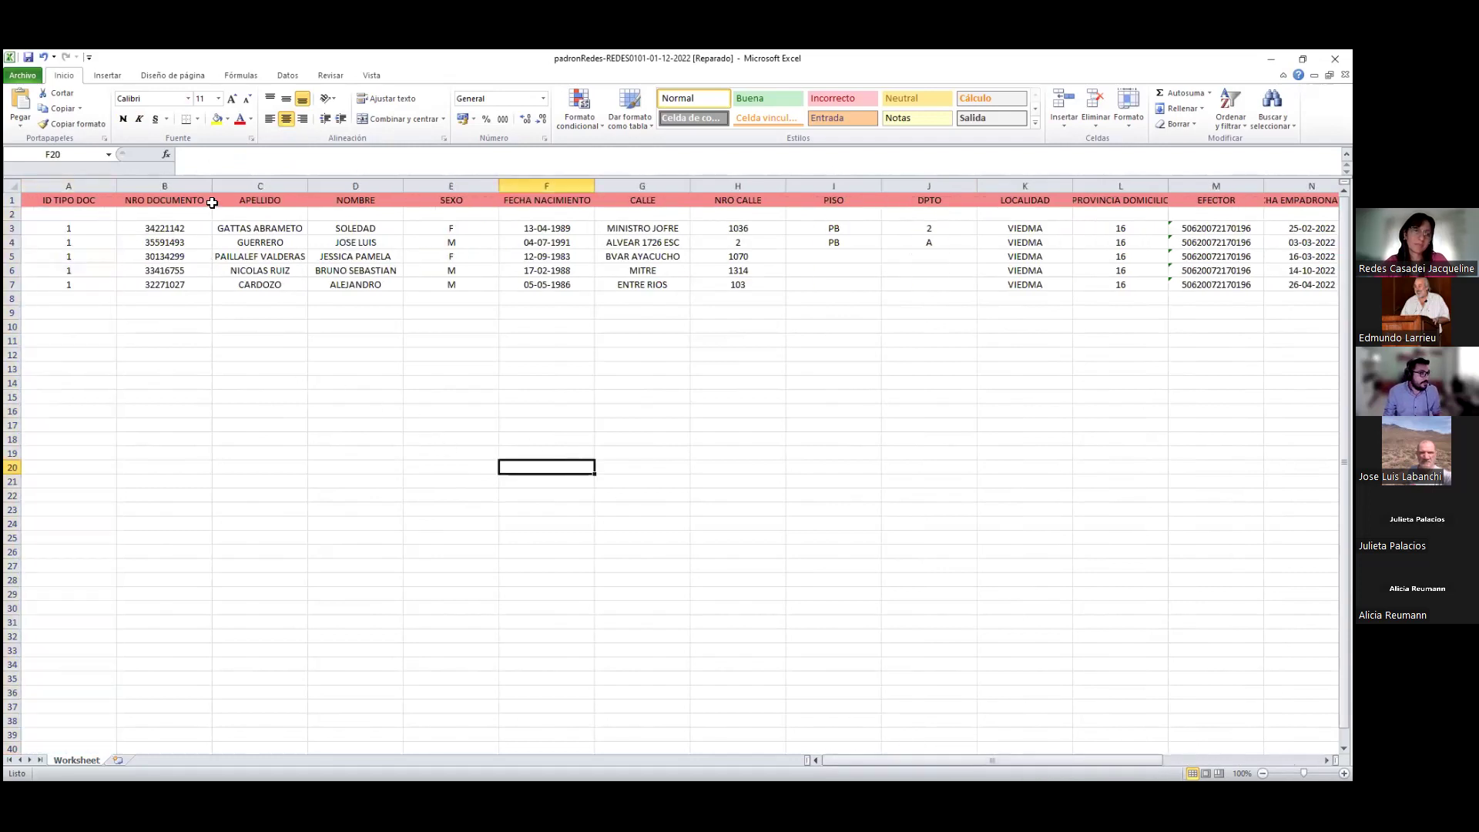
{"action": "left_click_drag", "start_coordinate": [164, 186], "coordinate": [1125, 189]}
{"action": "left_click_drag", "start_coordinate": [963, 760], "coordinate": [850, 742]}
{"action": "left_click", "coordinate": [84, 185]}
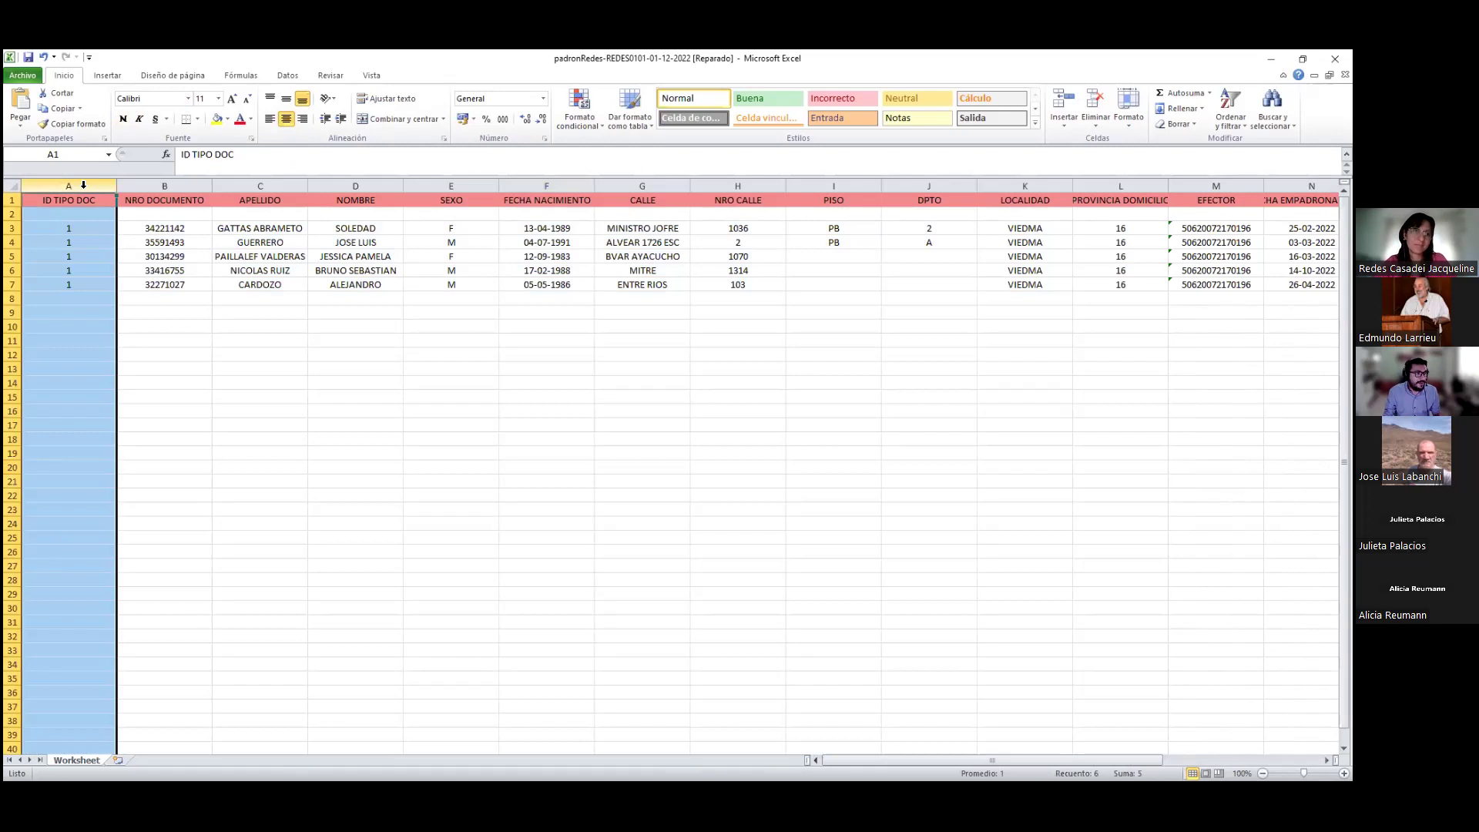
{"action": "right_click", "coordinate": [83, 185]}
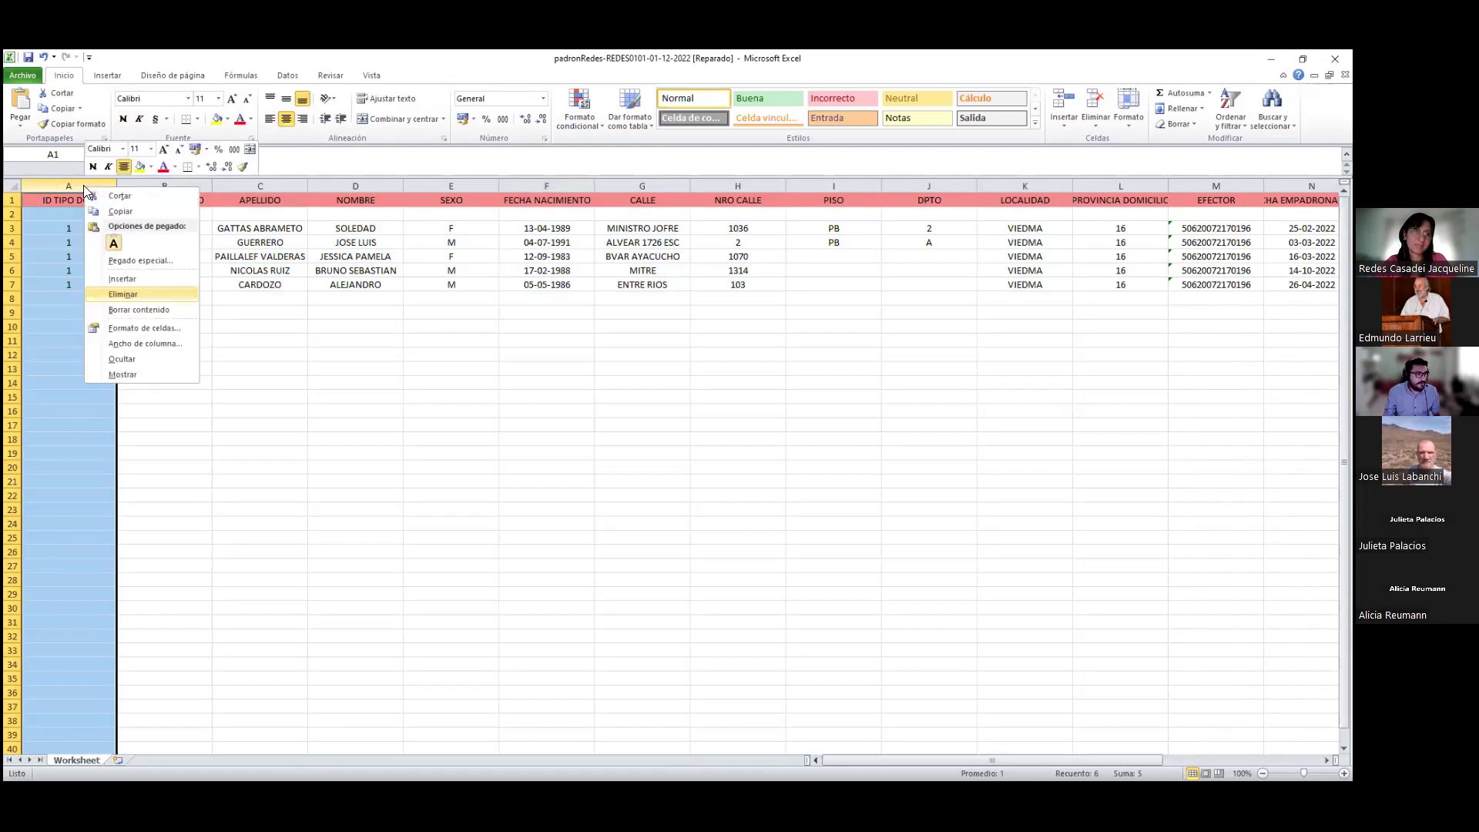
{"action": "left_click", "coordinate": [151, 292]}
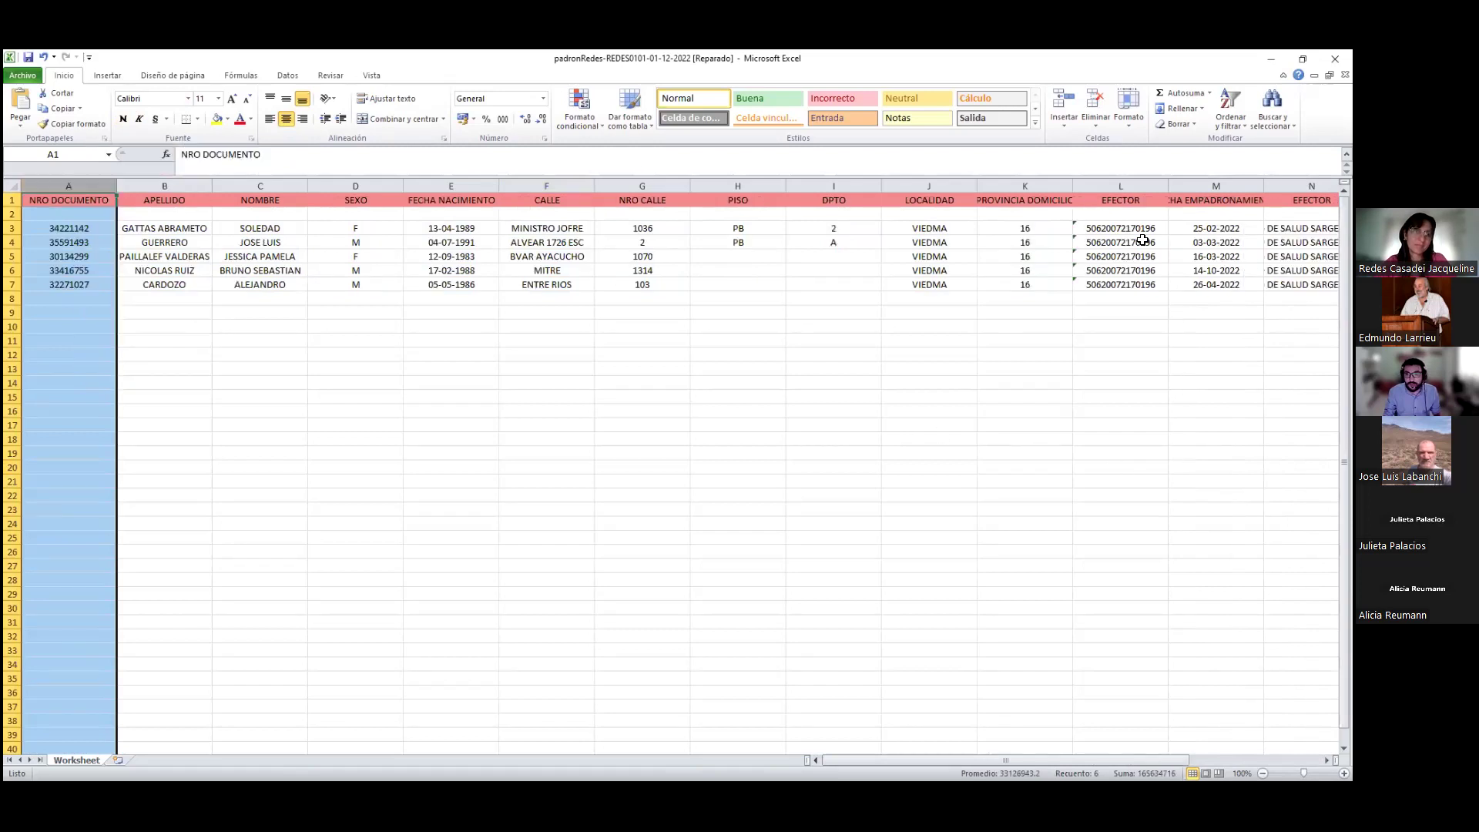
{"action": "left_click", "coordinate": [1120, 187]}
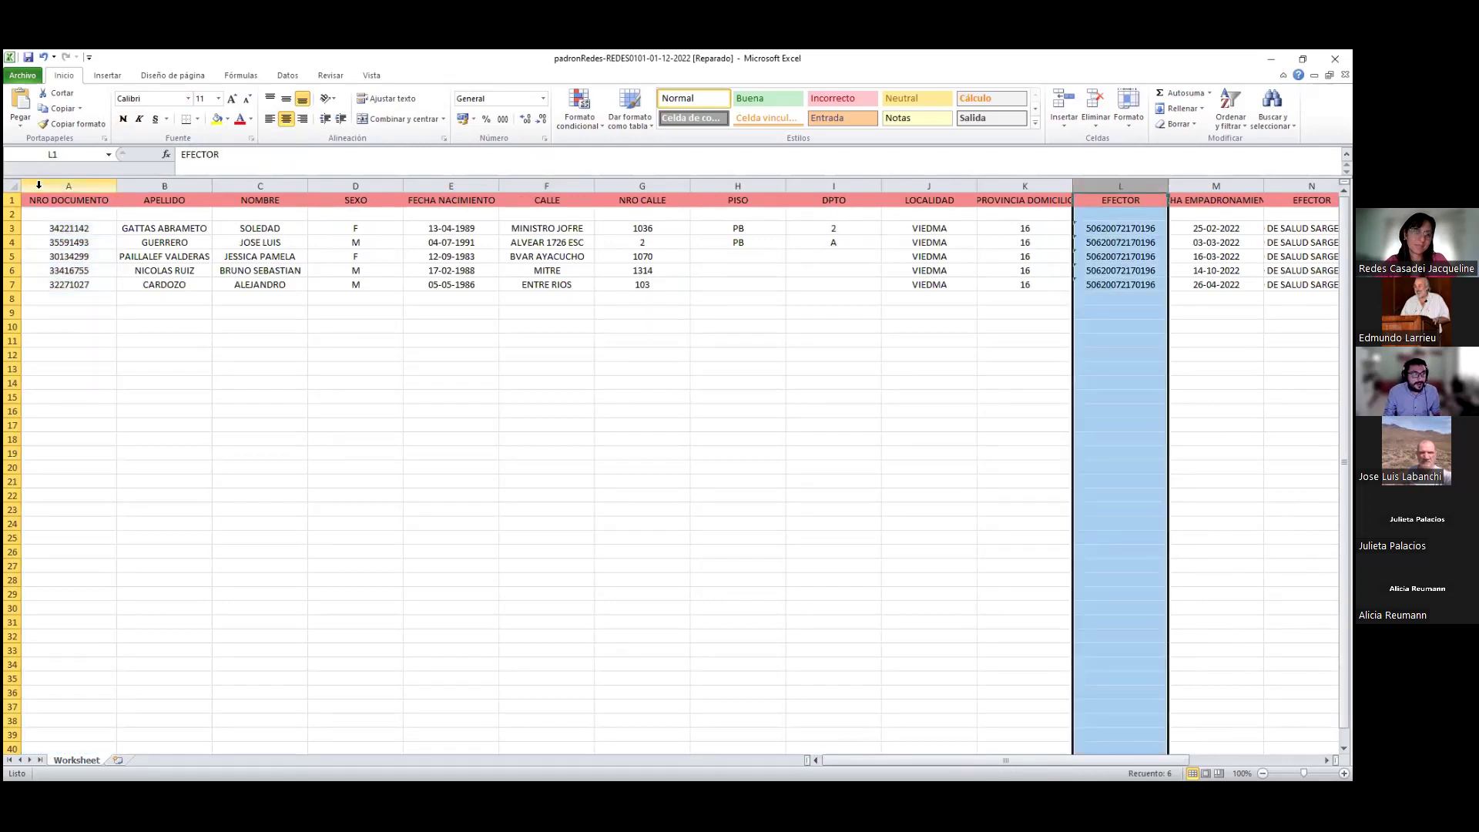
{"action": "key", "text": "ctrl+z"}
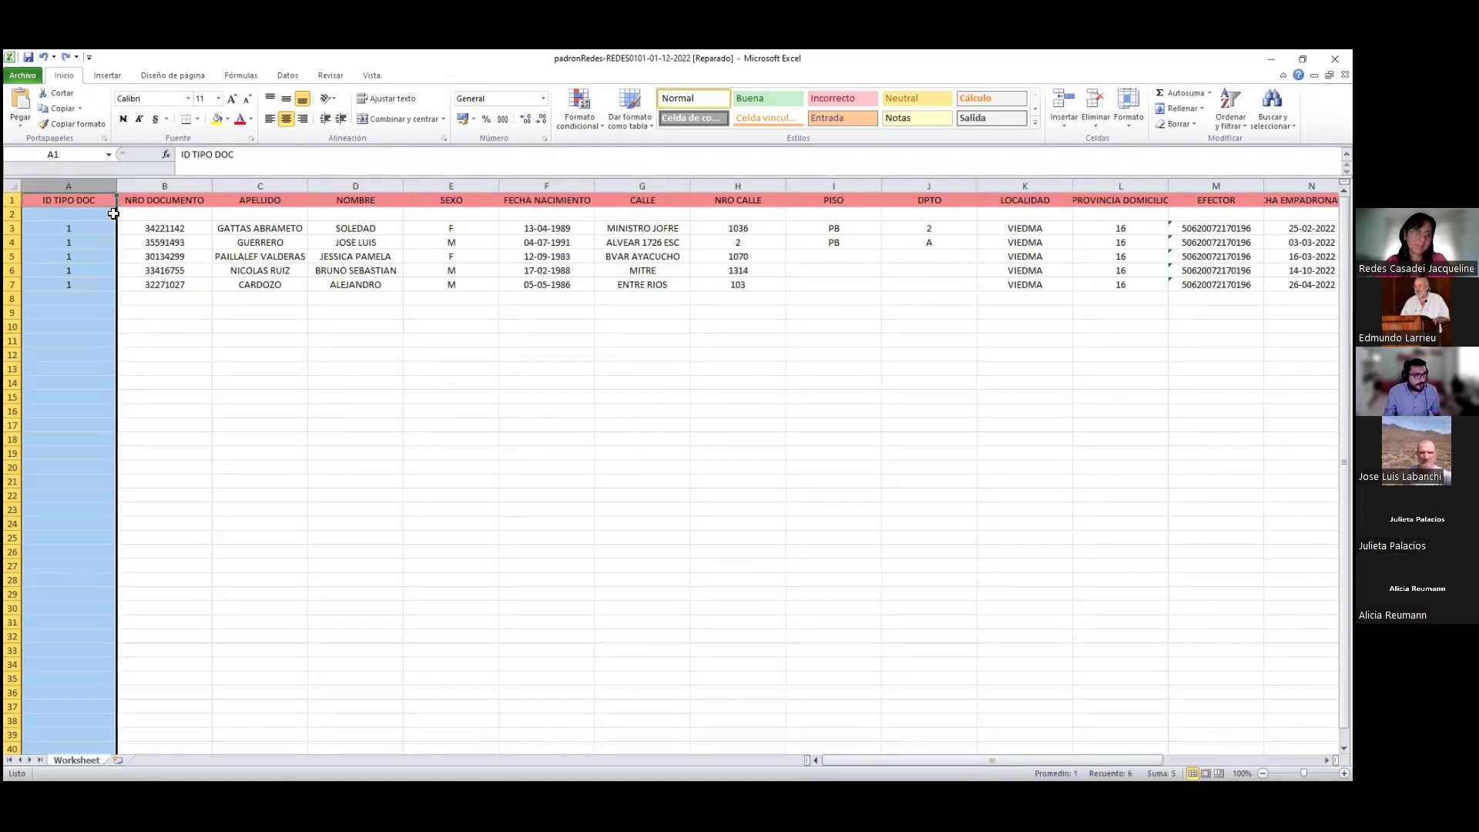
{"action": "left_click", "coordinate": [85, 240]}
Delete the ID TIPO DOC column and the blank row 2 beneath the headers
{"action": "left_click", "coordinate": [88, 228]}
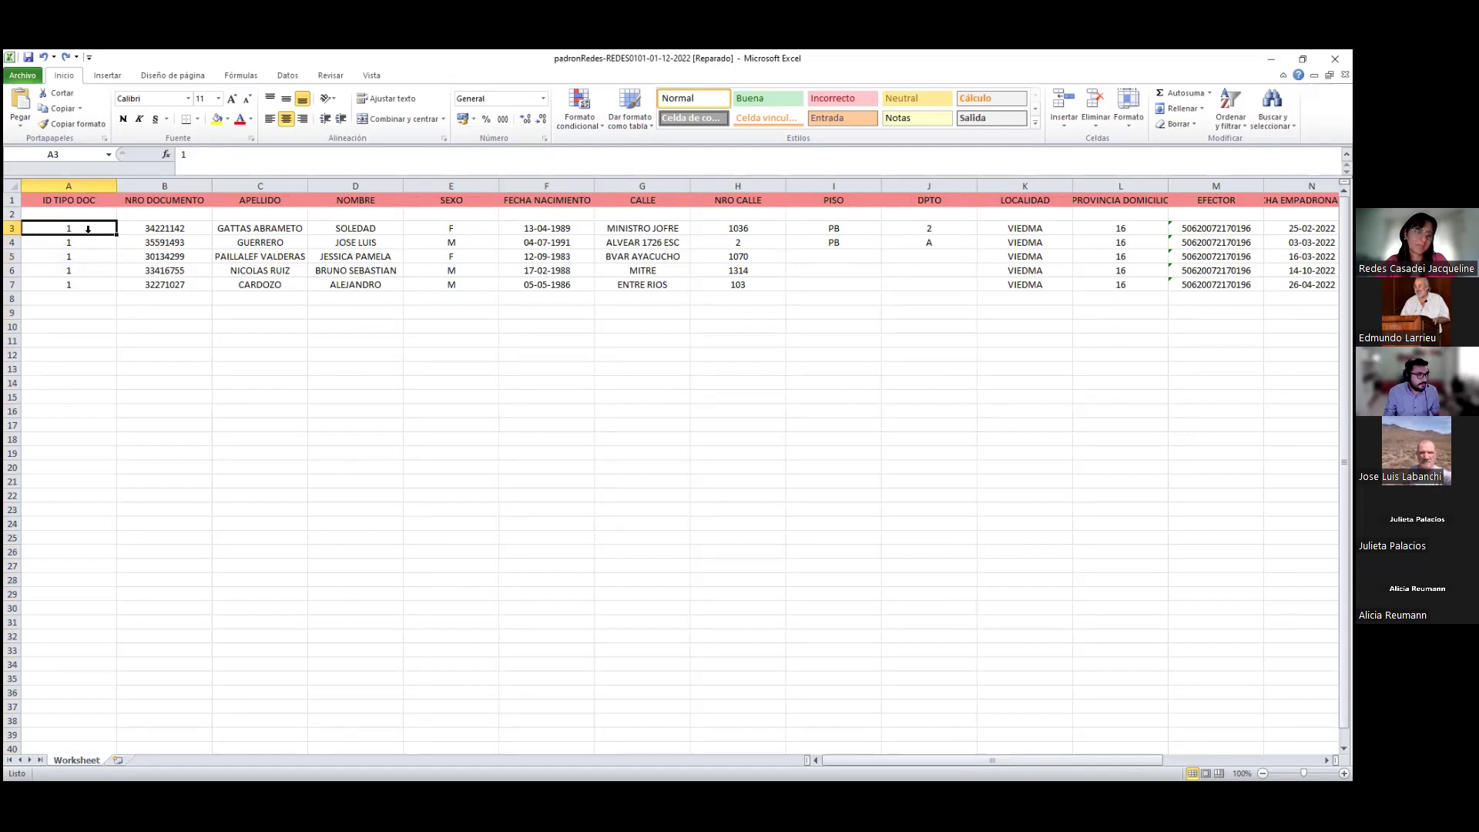
{"action": "right_click", "coordinate": [93, 186]}
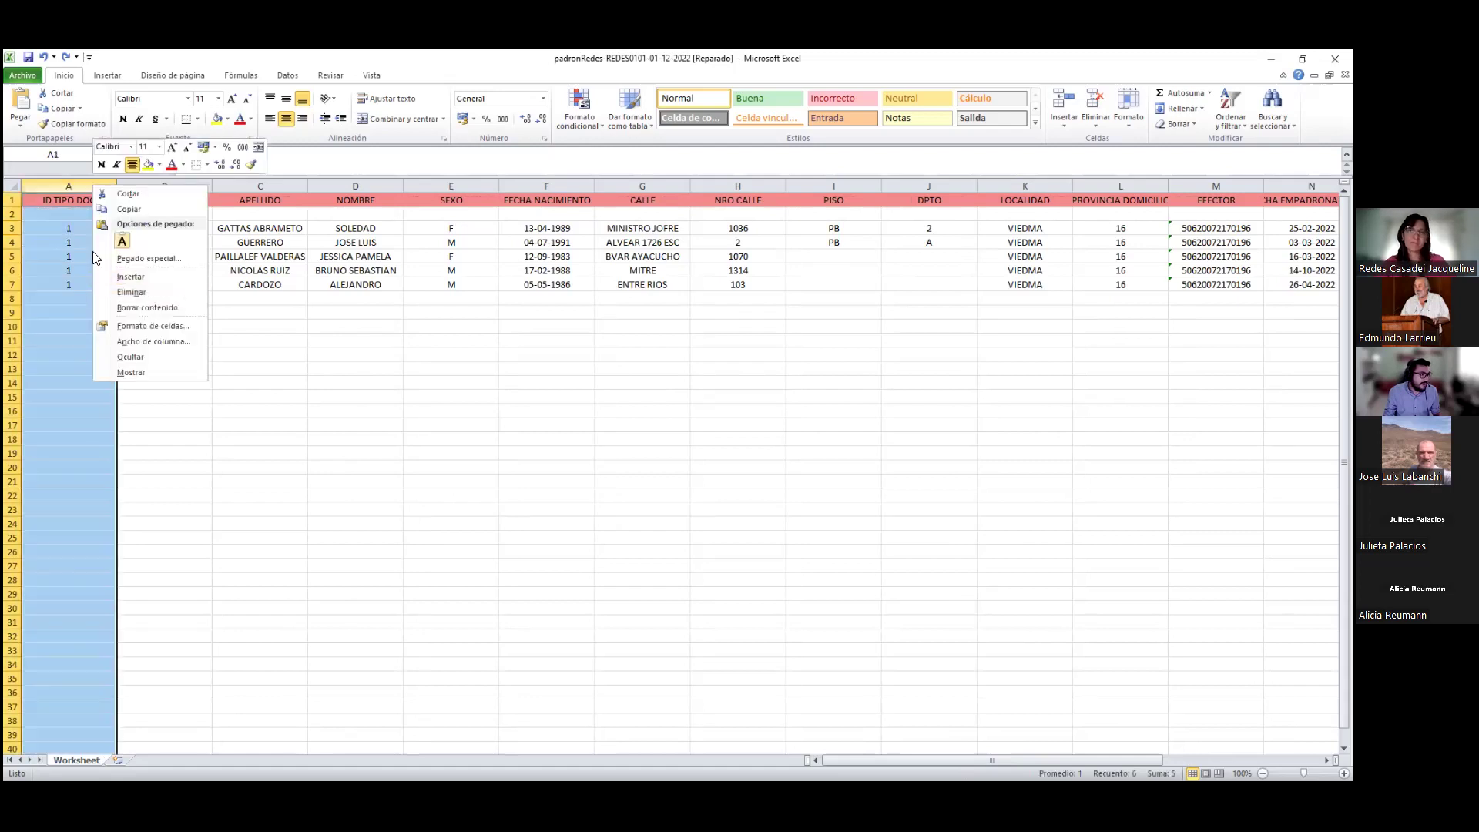
{"action": "left_click", "coordinate": [56, 233]}
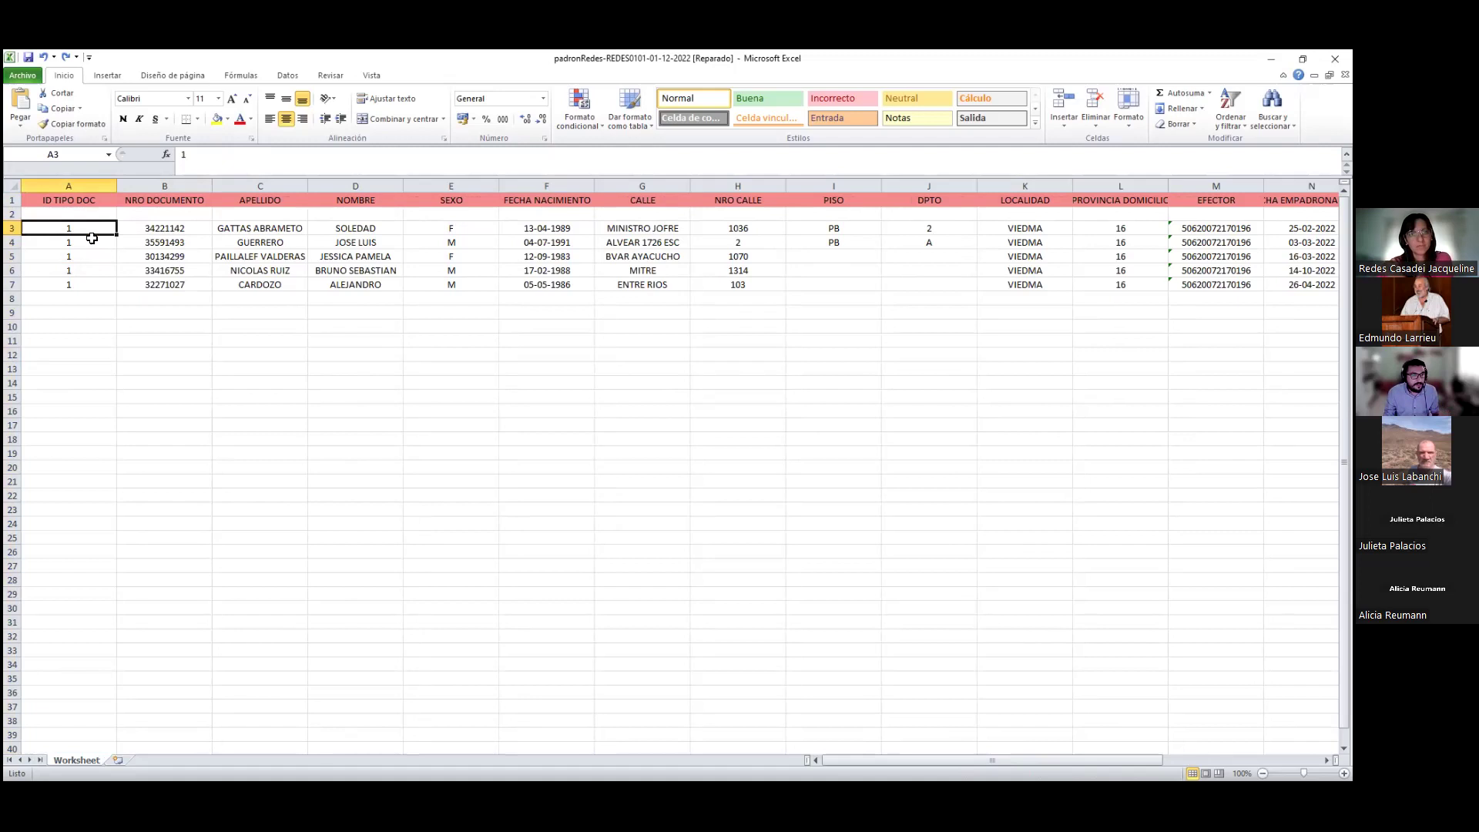
{"action": "left_click", "coordinate": [86, 185]}
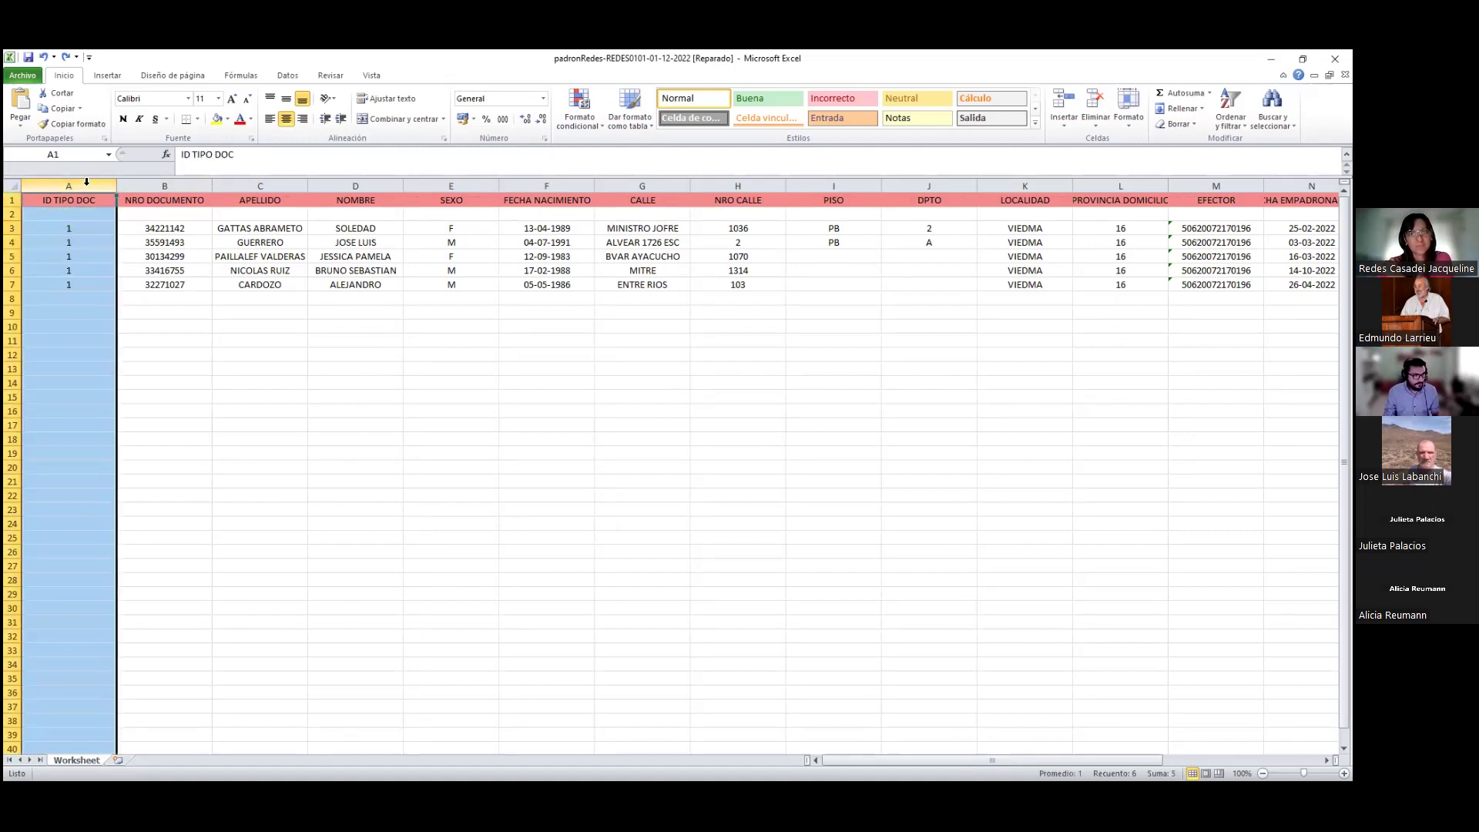
{"action": "right_click", "coordinate": [74, 226]}
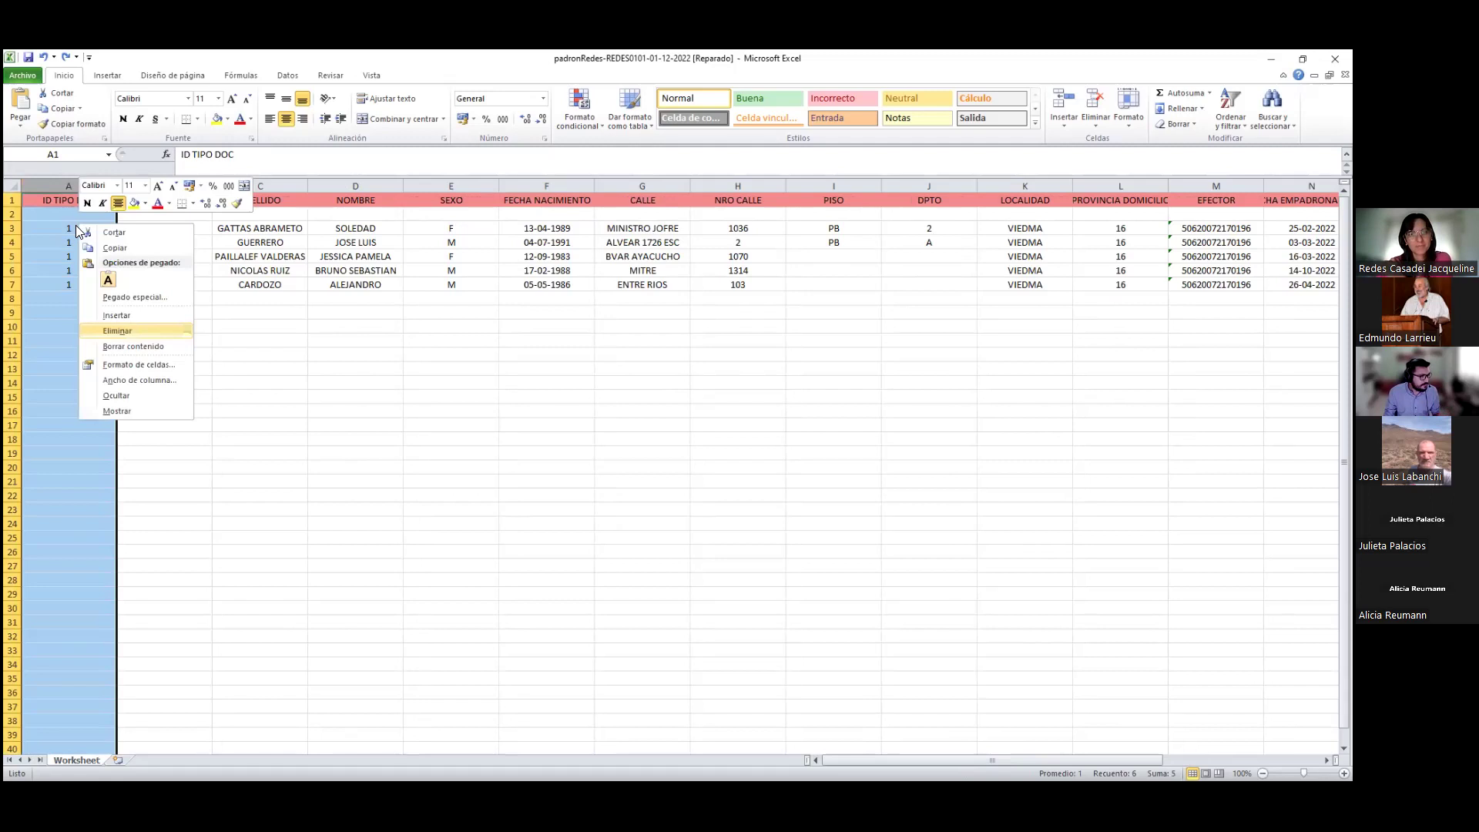
{"action": "left_click", "coordinate": [110, 331]}
{"action": "left_click", "coordinate": [14, 213]}
{"action": "right_click", "coordinate": [11, 218]}
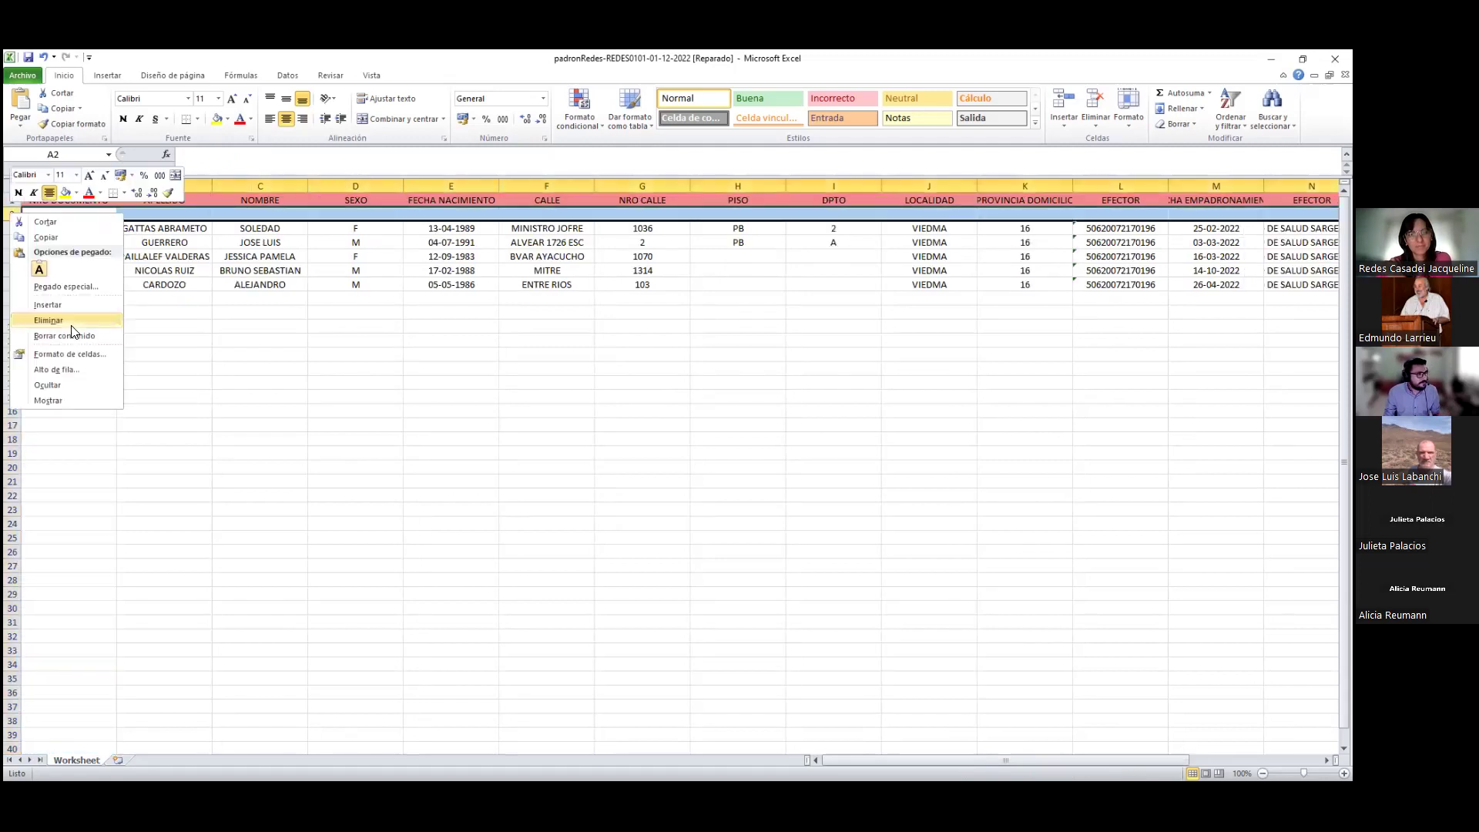
{"action": "left_click", "coordinate": [71, 321]}
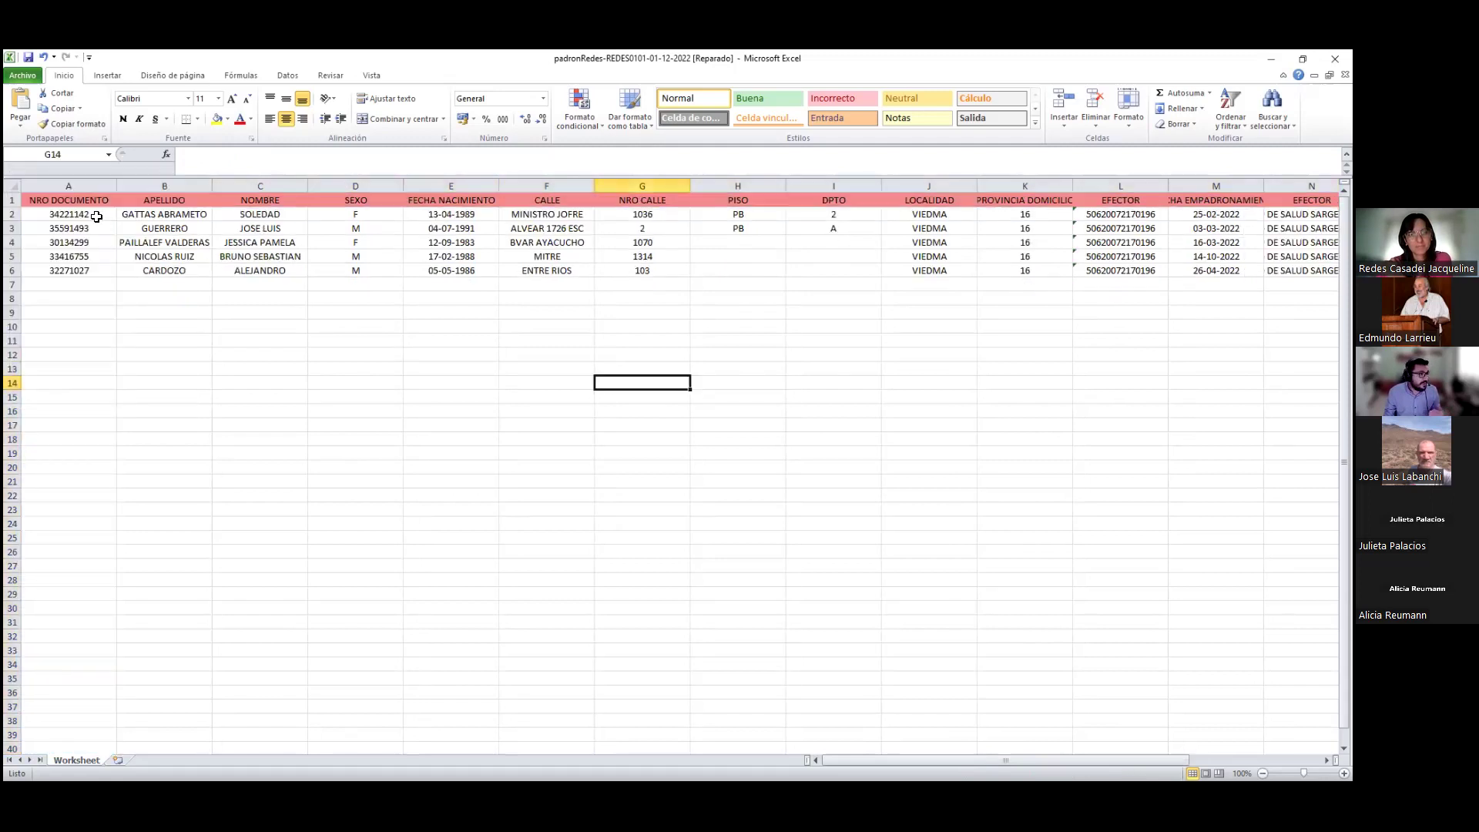
Review the columns from NRO DOCUMENTO through PISO and DPTO one by one
{"action": "left_click", "coordinate": [69, 185]}
{"action": "left_click", "coordinate": [185, 185]}
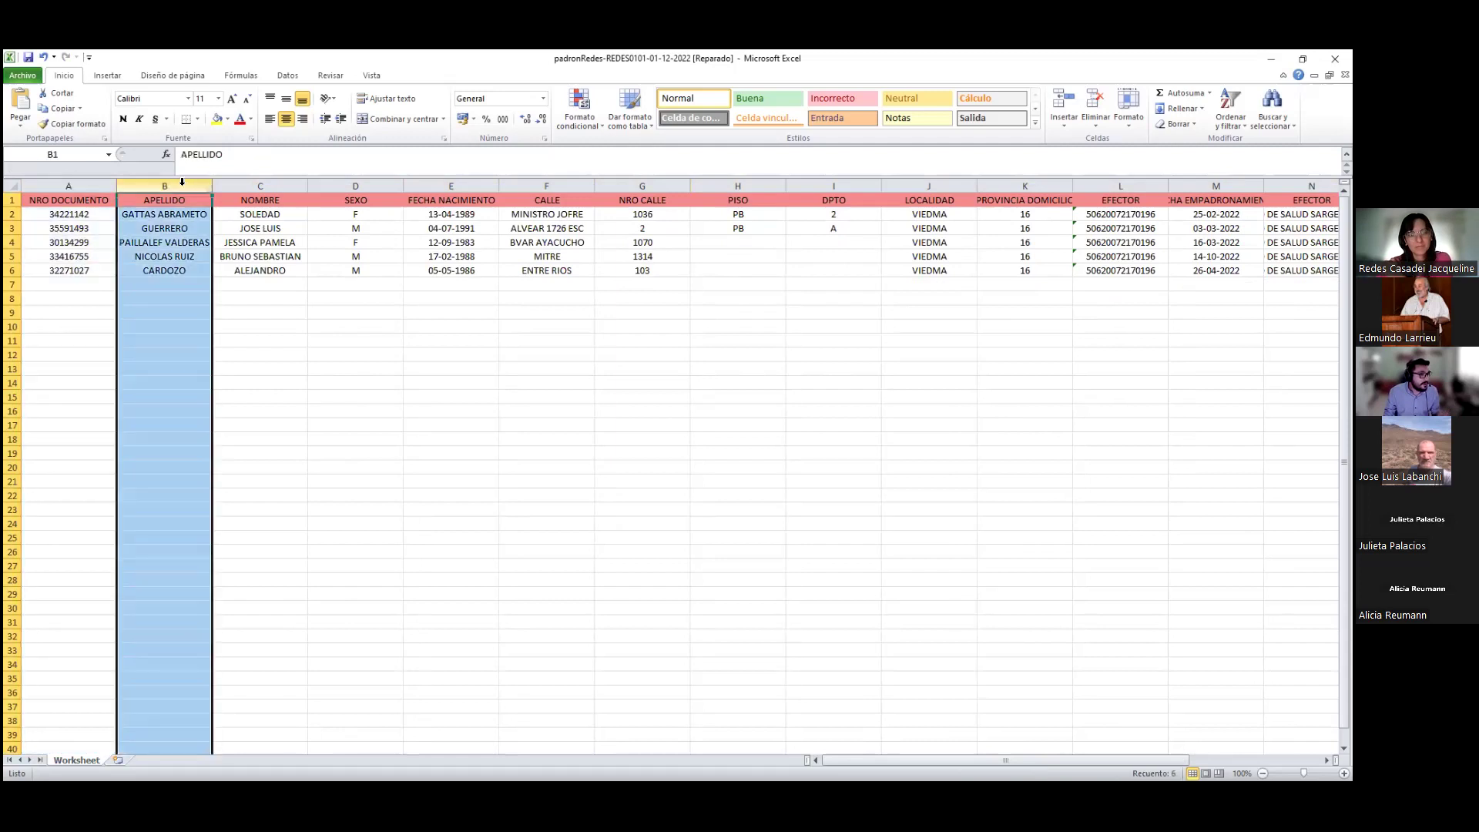
{"action": "left_click", "coordinate": [289, 185]}
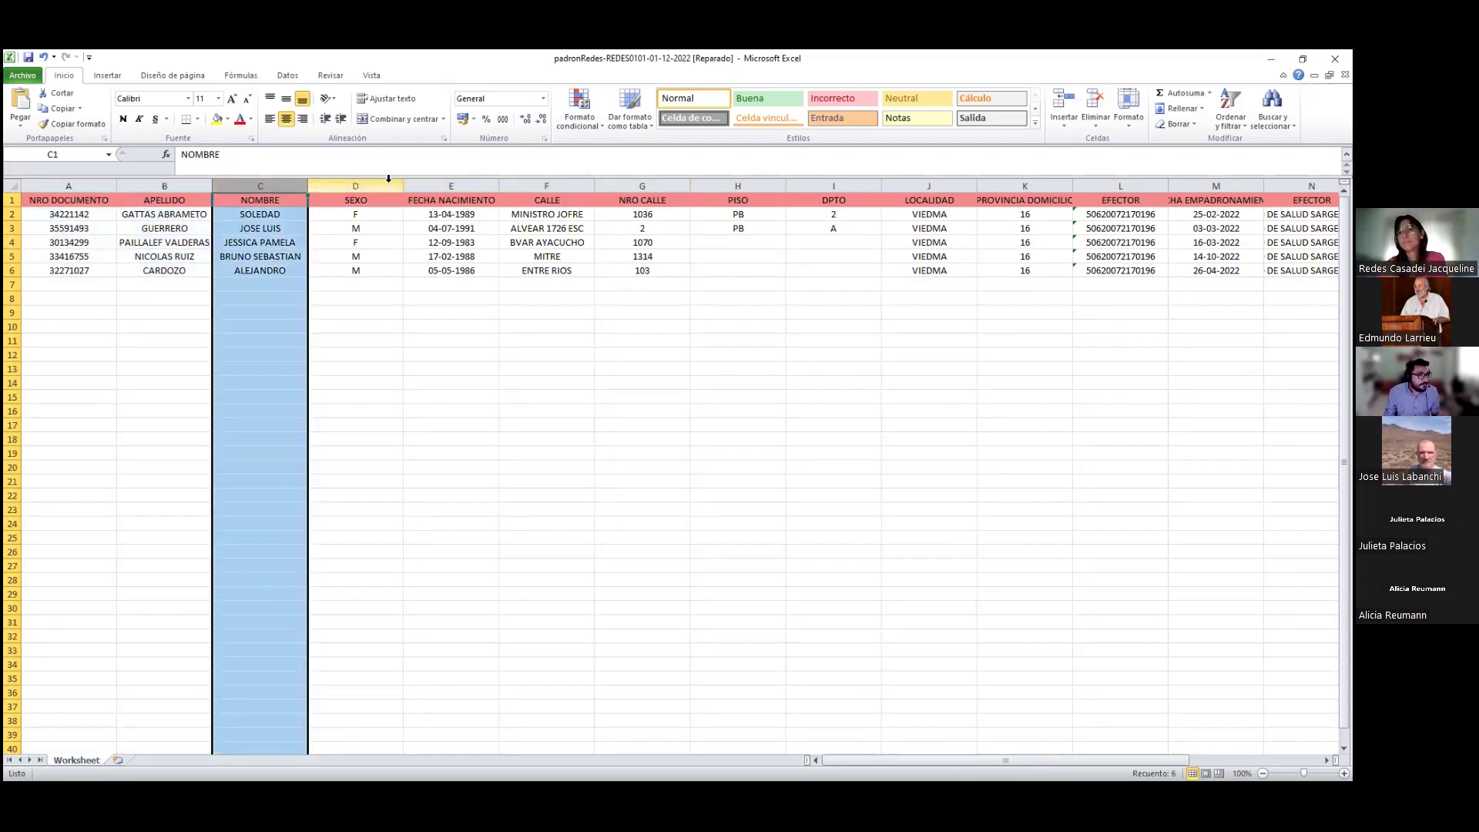
{"action": "left_click", "coordinate": [389, 185]}
{"action": "left_click", "coordinate": [497, 185]}
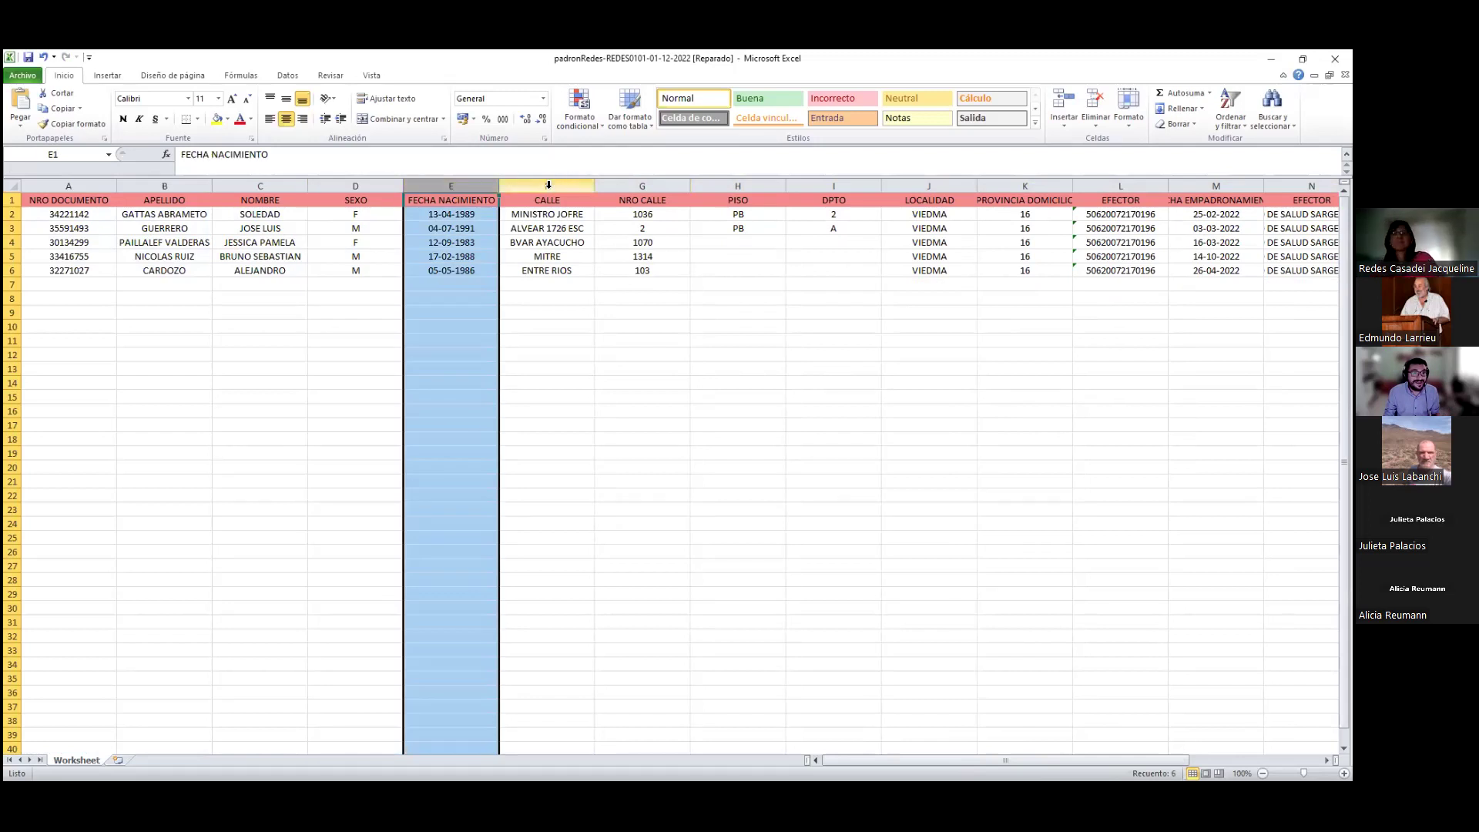
{"action": "left_click", "coordinate": [545, 185]}
{"action": "left_click", "coordinate": [667, 185]}
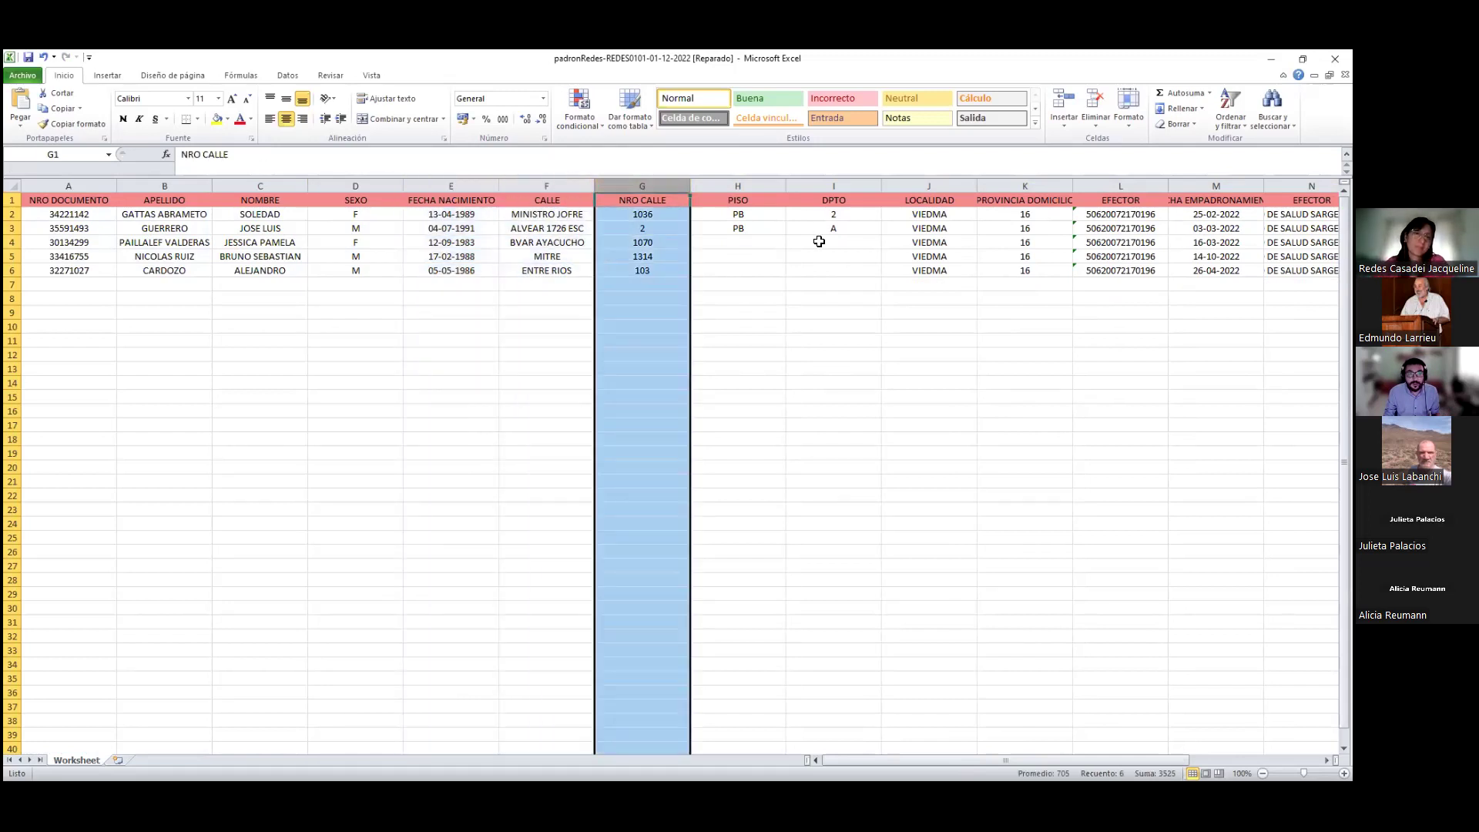
{"action": "left_click", "coordinate": [773, 179]}
{"action": "left_click_drag", "start_coordinate": [794, 185], "coordinate": [738, 189]}
{"action": "left_click", "coordinate": [957, 313]}
{"action": "scroll", "coordinate": [957, 313], "scroll_direction": "right", "scroll_amount": 3}
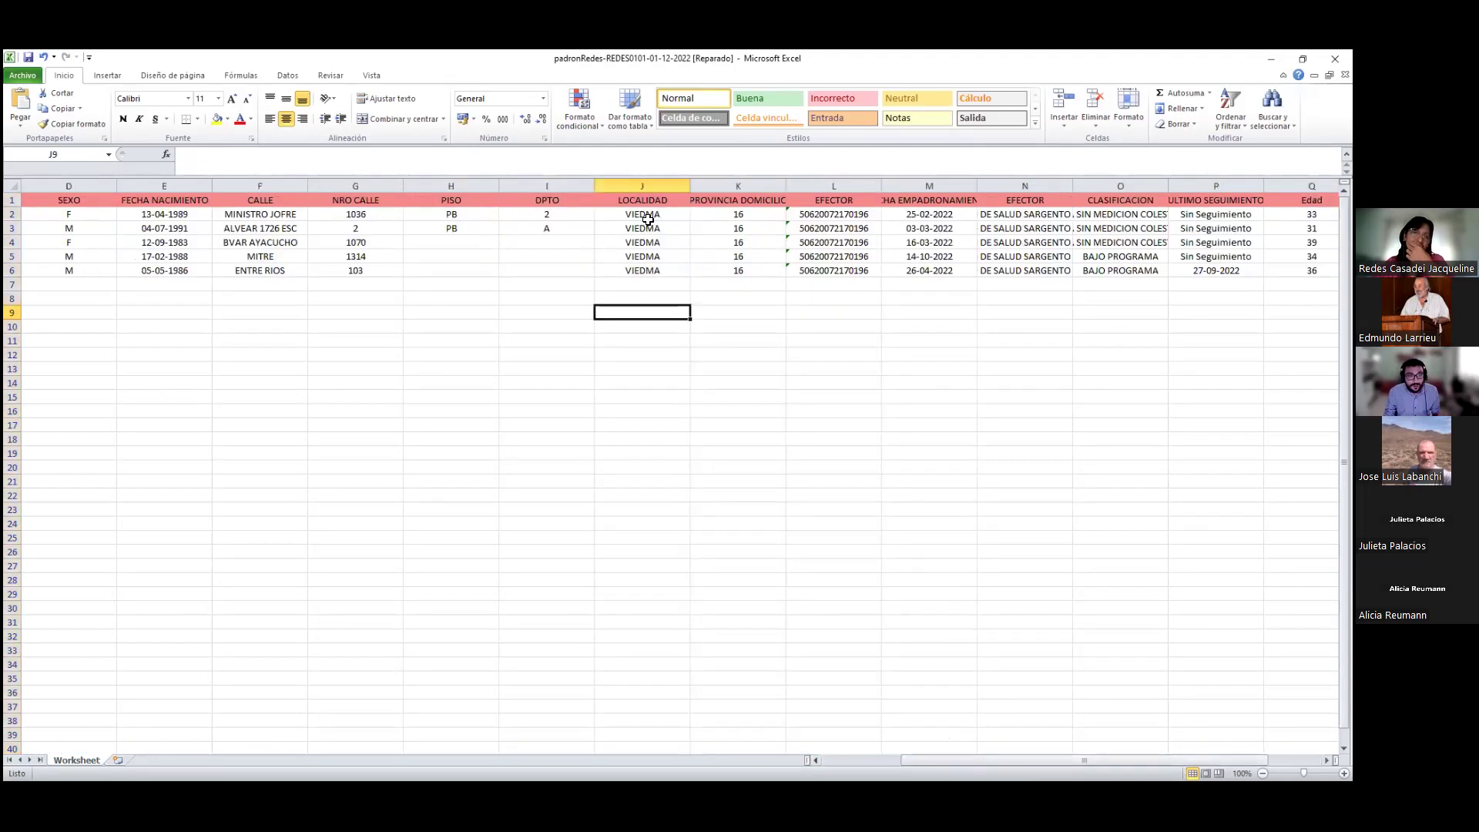
Autofit PROVINCIA DOMICILIO and widen FECHA EMPADRONAMIENTO, checking the EFECTOR codes
{"action": "left_click", "coordinate": [659, 182]}
{"action": "left_click", "coordinate": [738, 185]}
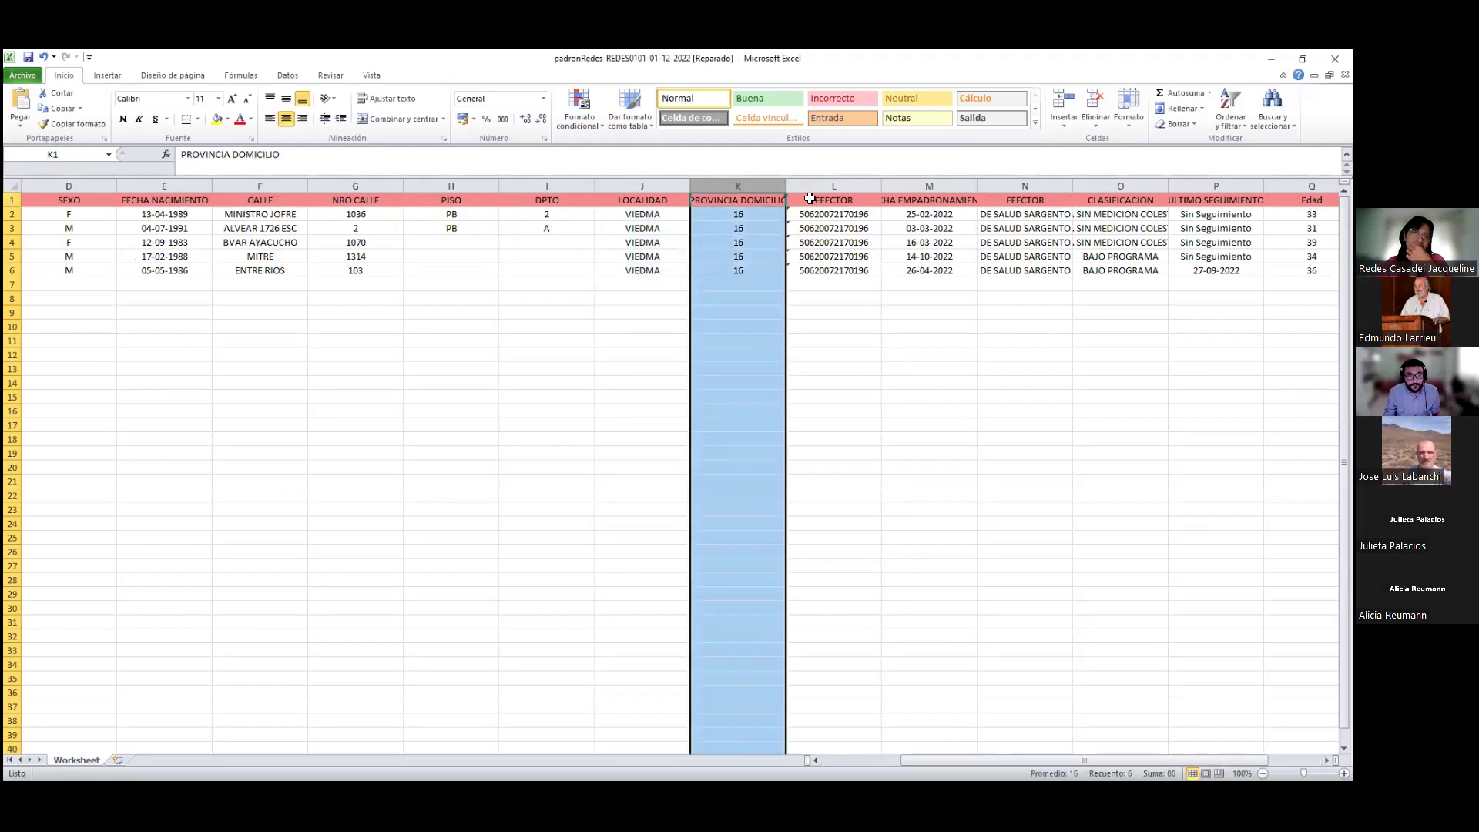
{"action": "double_click", "coordinate": [786, 185]}
{"action": "left_click", "coordinate": [781, 215]}
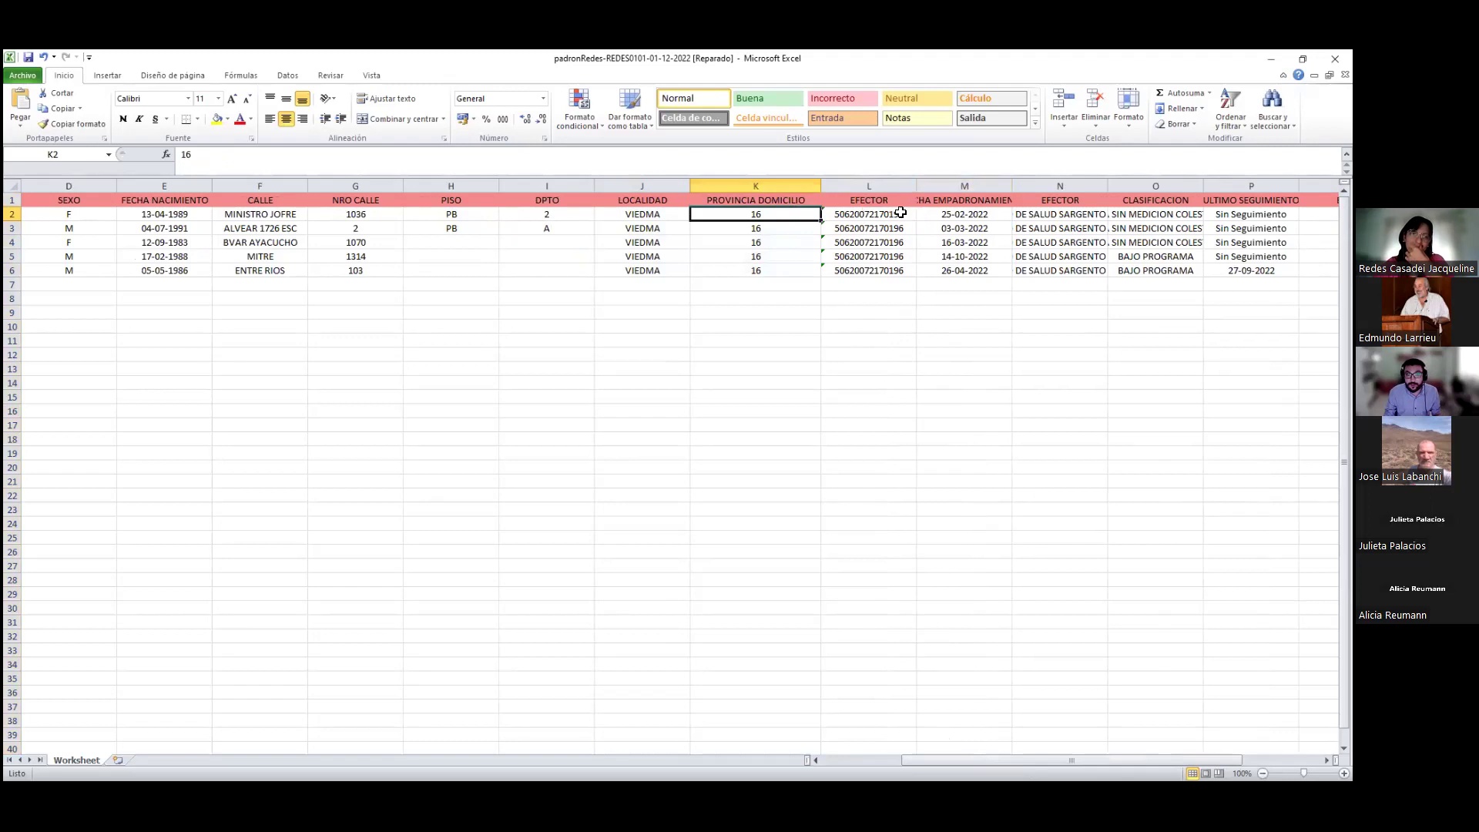
{"action": "left_click", "coordinate": [897, 209]}
{"action": "left_click_drag", "start_coordinate": [1012, 186], "coordinate": [1054, 186]}
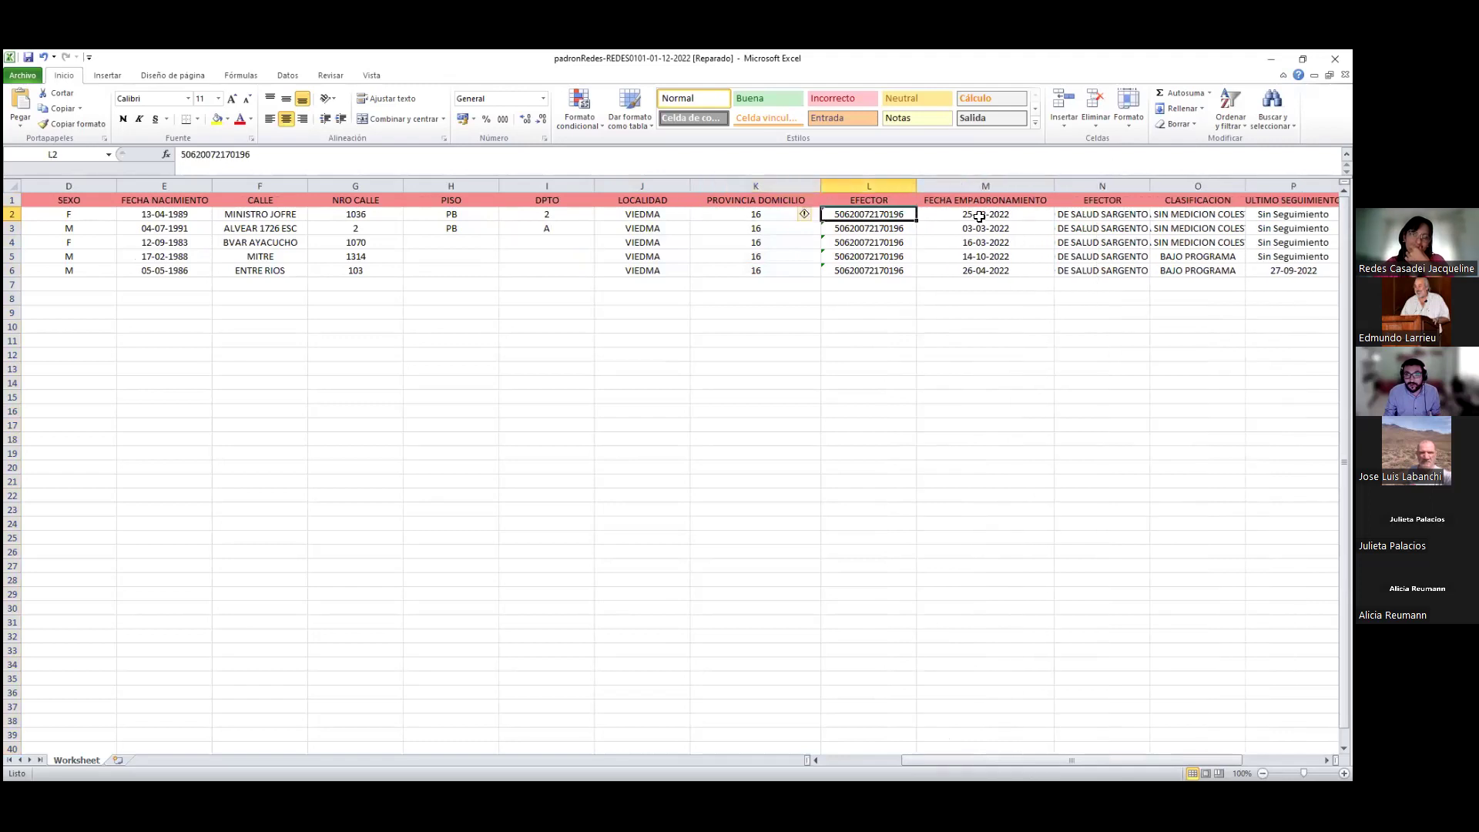
{"action": "left_click", "coordinate": [888, 226]}
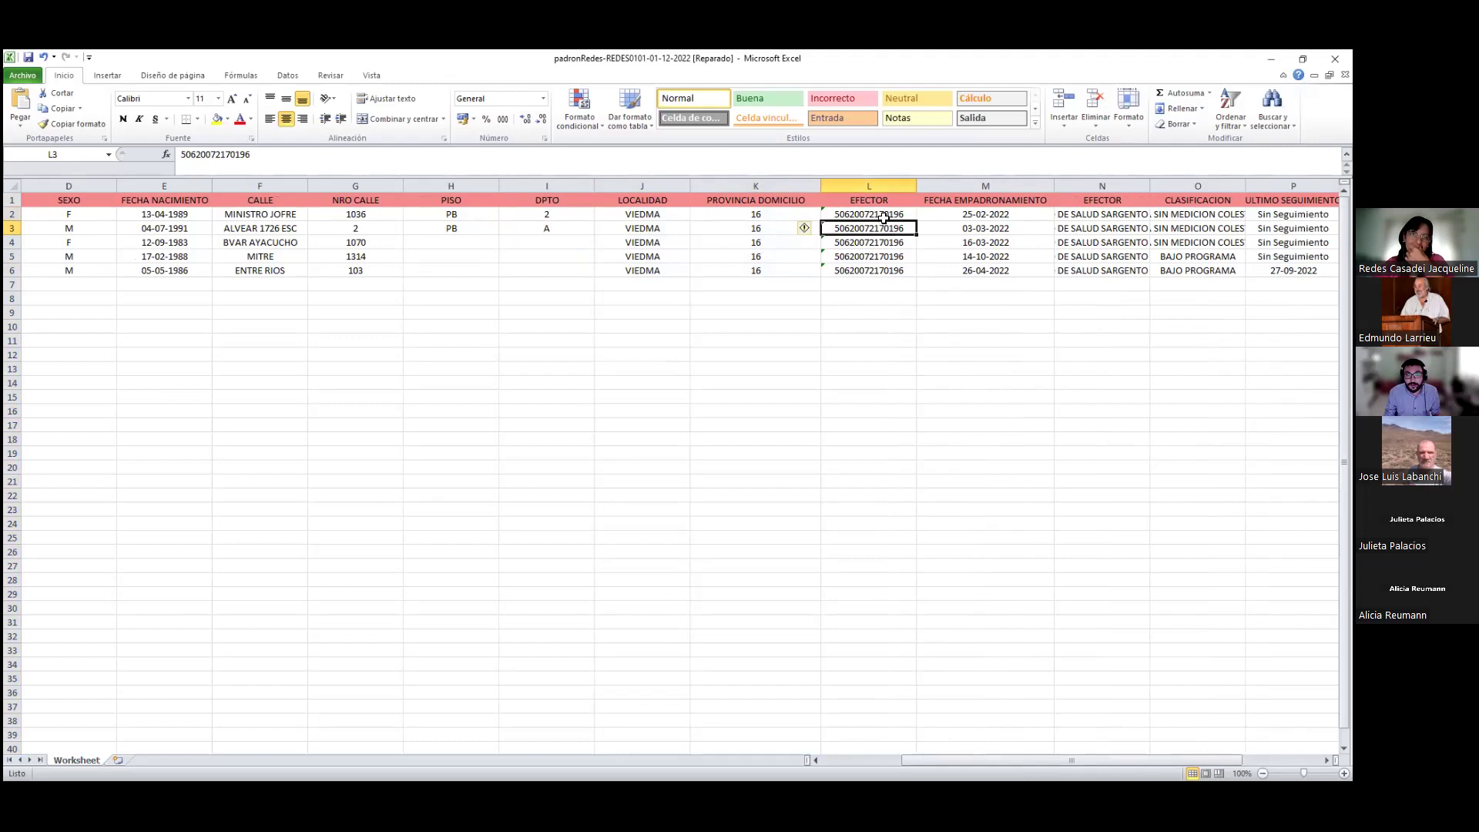
{"action": "left_click", "coordinate": [883, 214]}
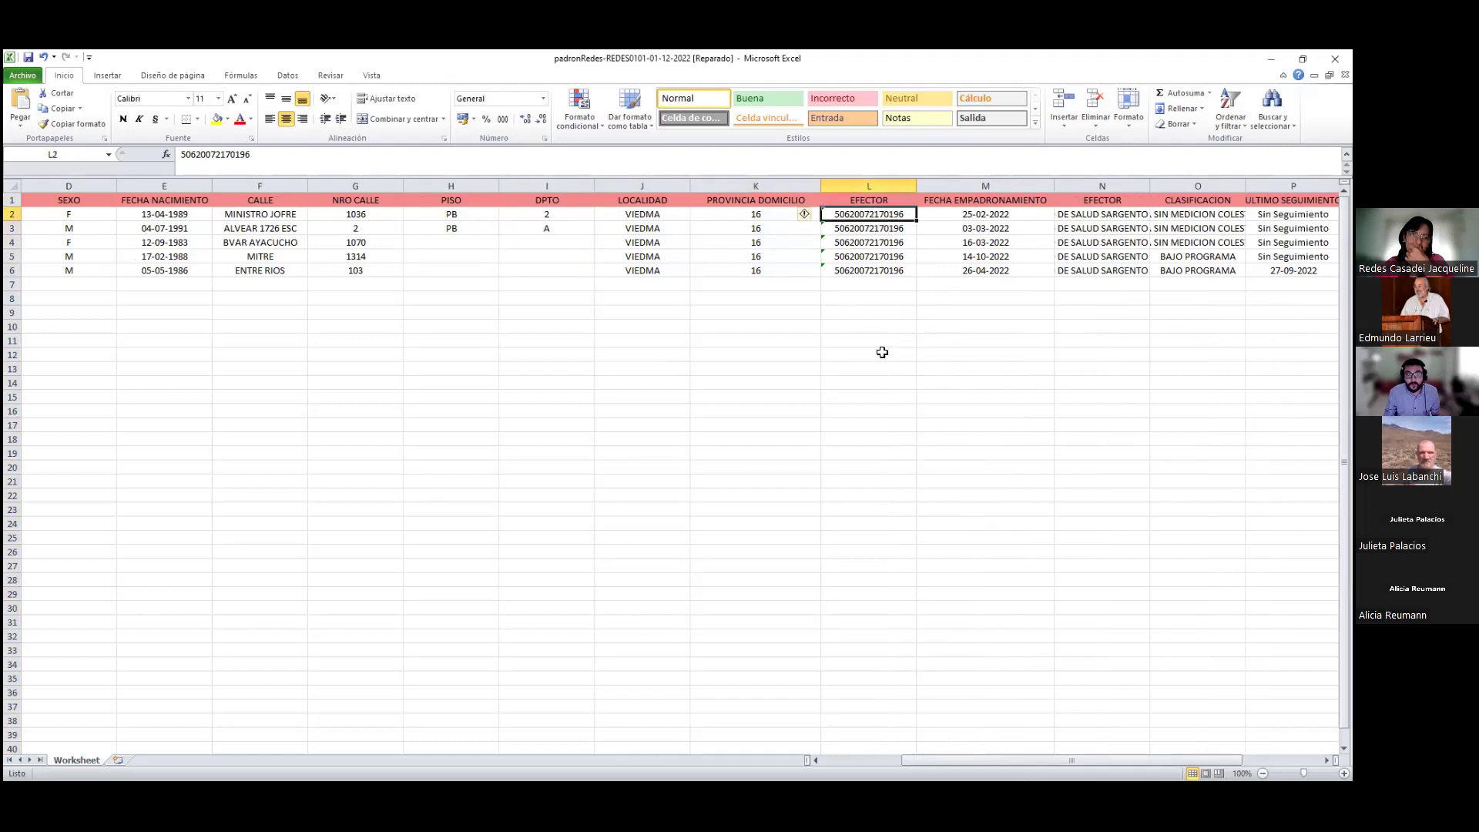
{"action": "left_click_drag", "start_coordinate": [713, 185], "coordinate": [869, 186]}
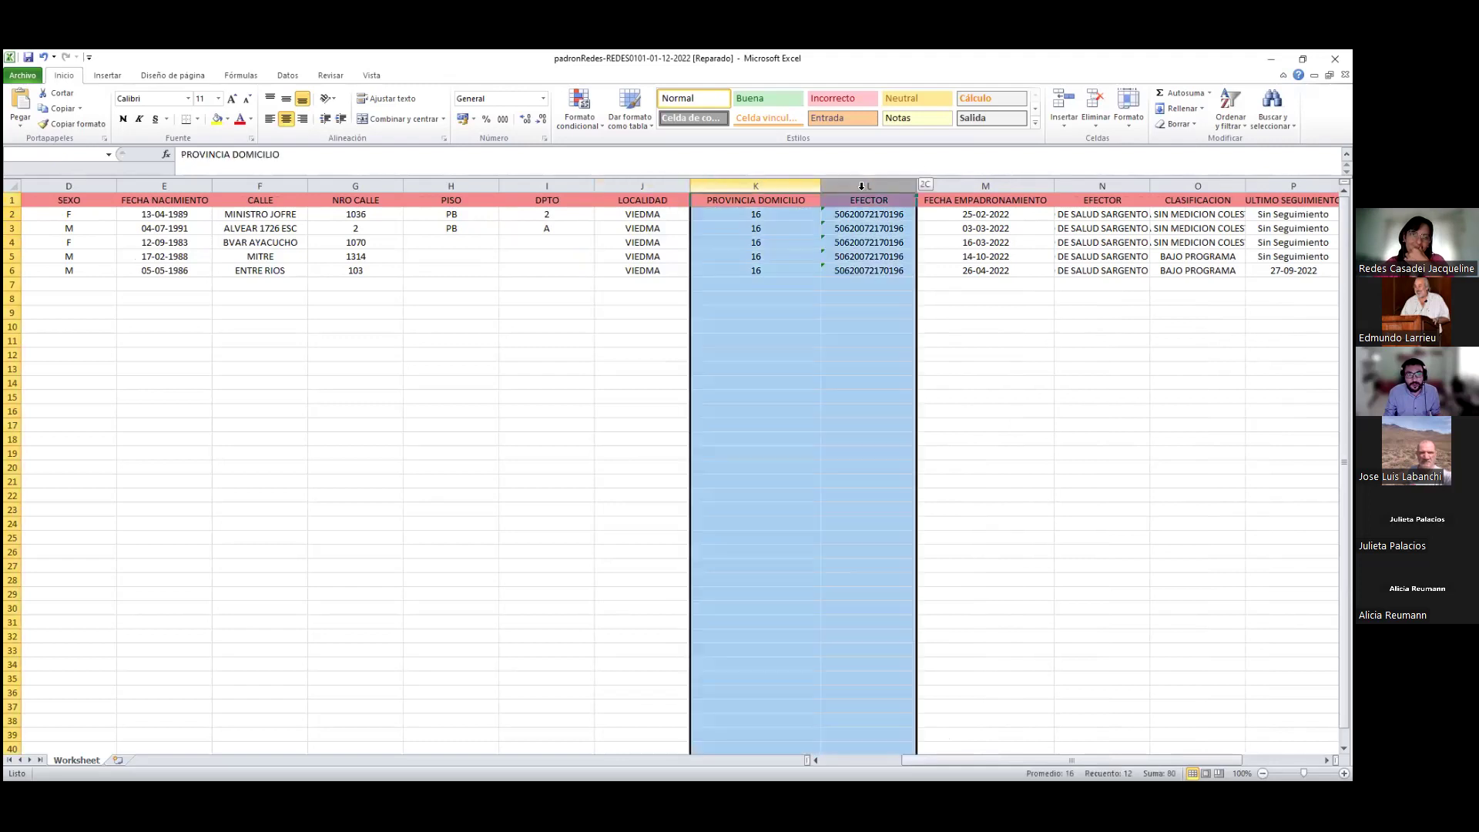
Delete columns K and L, PROVINCIA DOMICILIO and the numeric EFECTOR code
{"action": "right_click", "coordinate": [871, 289]}
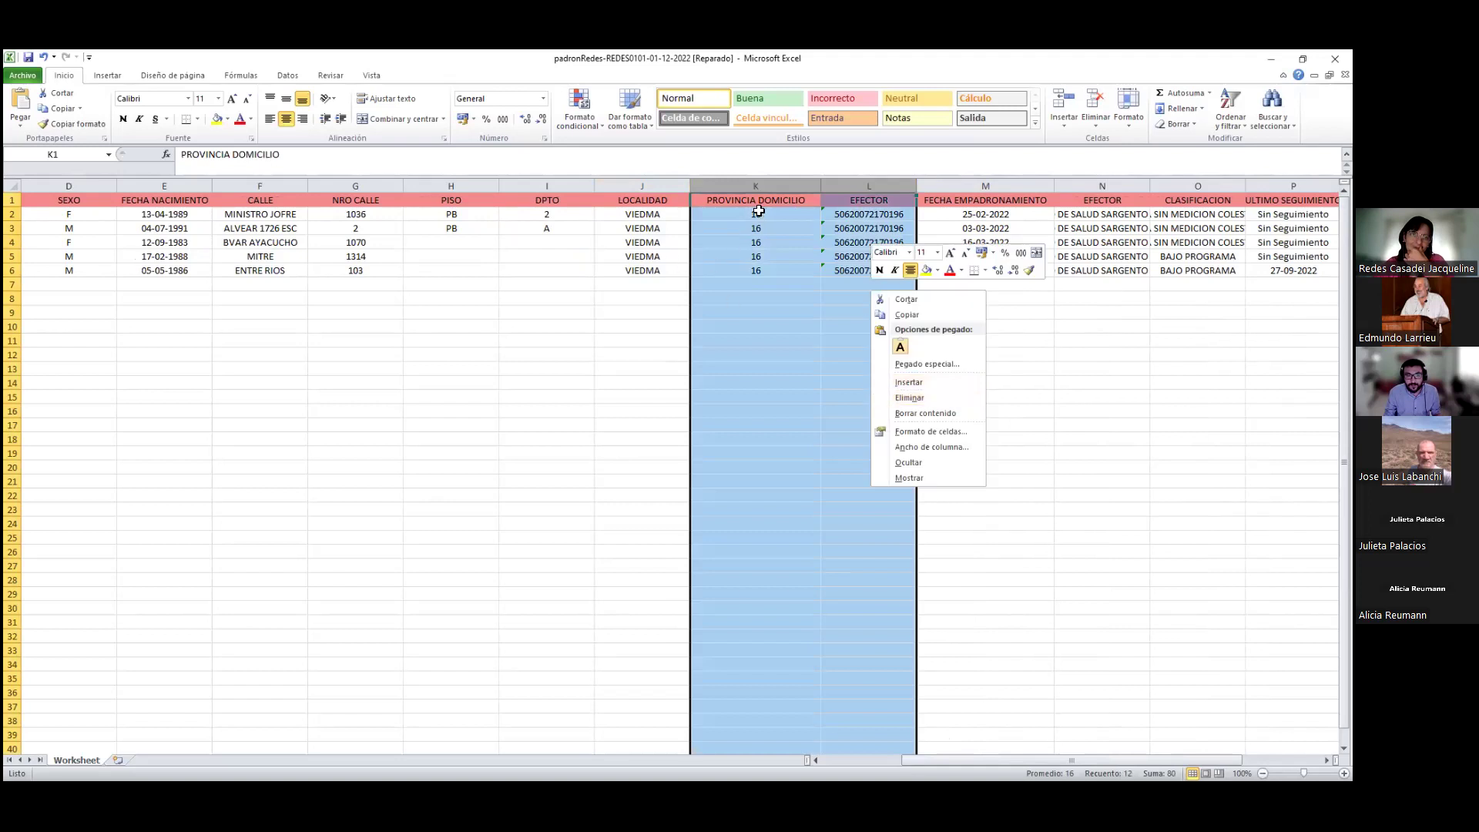
{"action": "left_click", "coordinate": [758, 210]}
{"action": "left_click_drag", "start_coordinate": [756, 185], "coordinate": [869, 186]}
{"action": "right_click", "coordinate": [837, 286]}
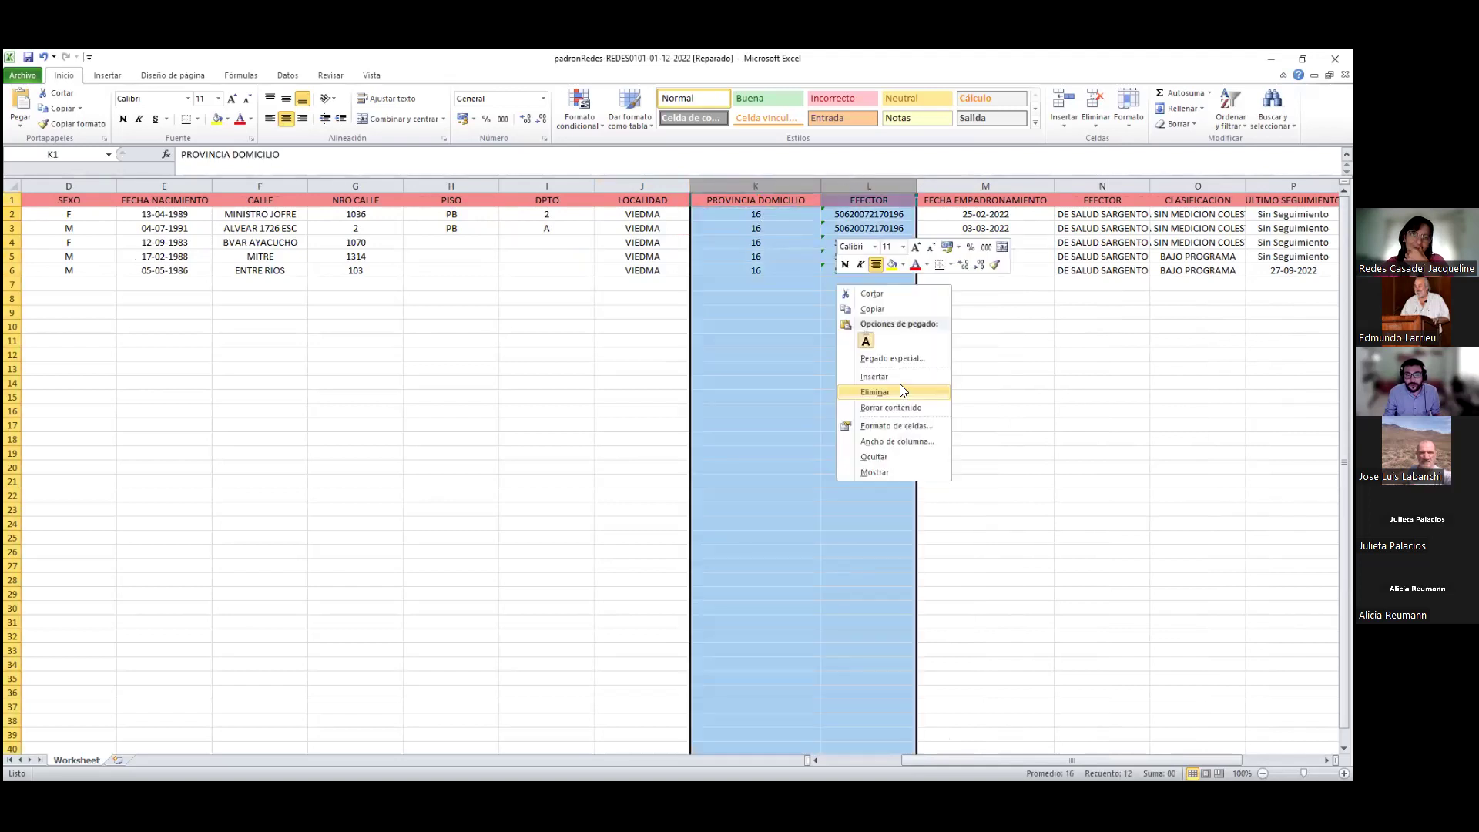
{"action": "left_click", "coordinate": [899, 389]}
{"action": "left_click_drag", "start_coordinate": [767, 208], "coordinate": [769, 267]}
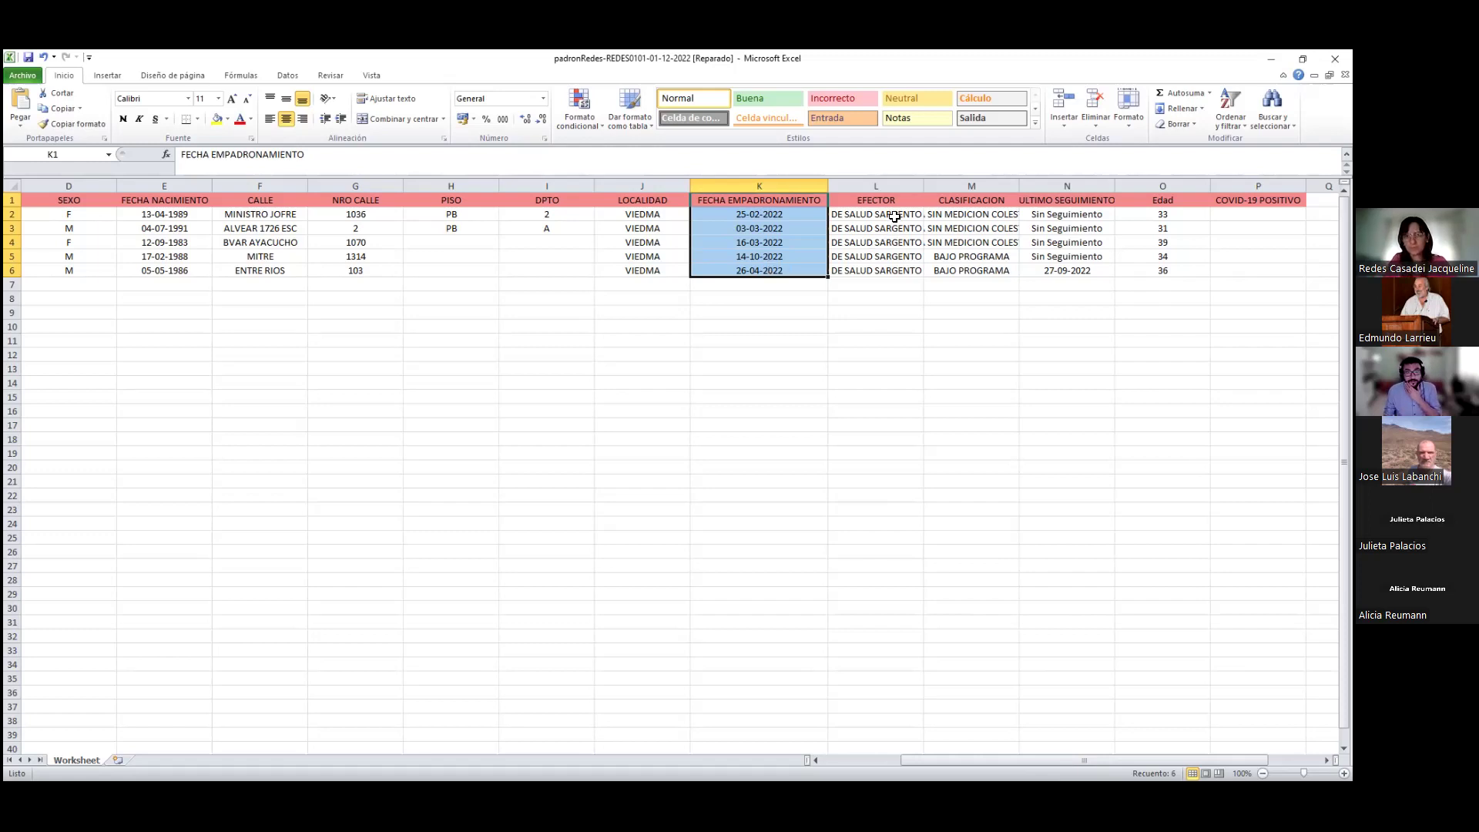
Widen EFECTOR so names like CENTRO DE SALUD SARGENTO CABRAL show in full
{"action": "left_click_drag", "start_coordinate": [923, 186], "coordinate": [1102, 200]}
{"action": "left_click_drag", "start_coordinate": [974, 228], "coordinate": [975, 264]}
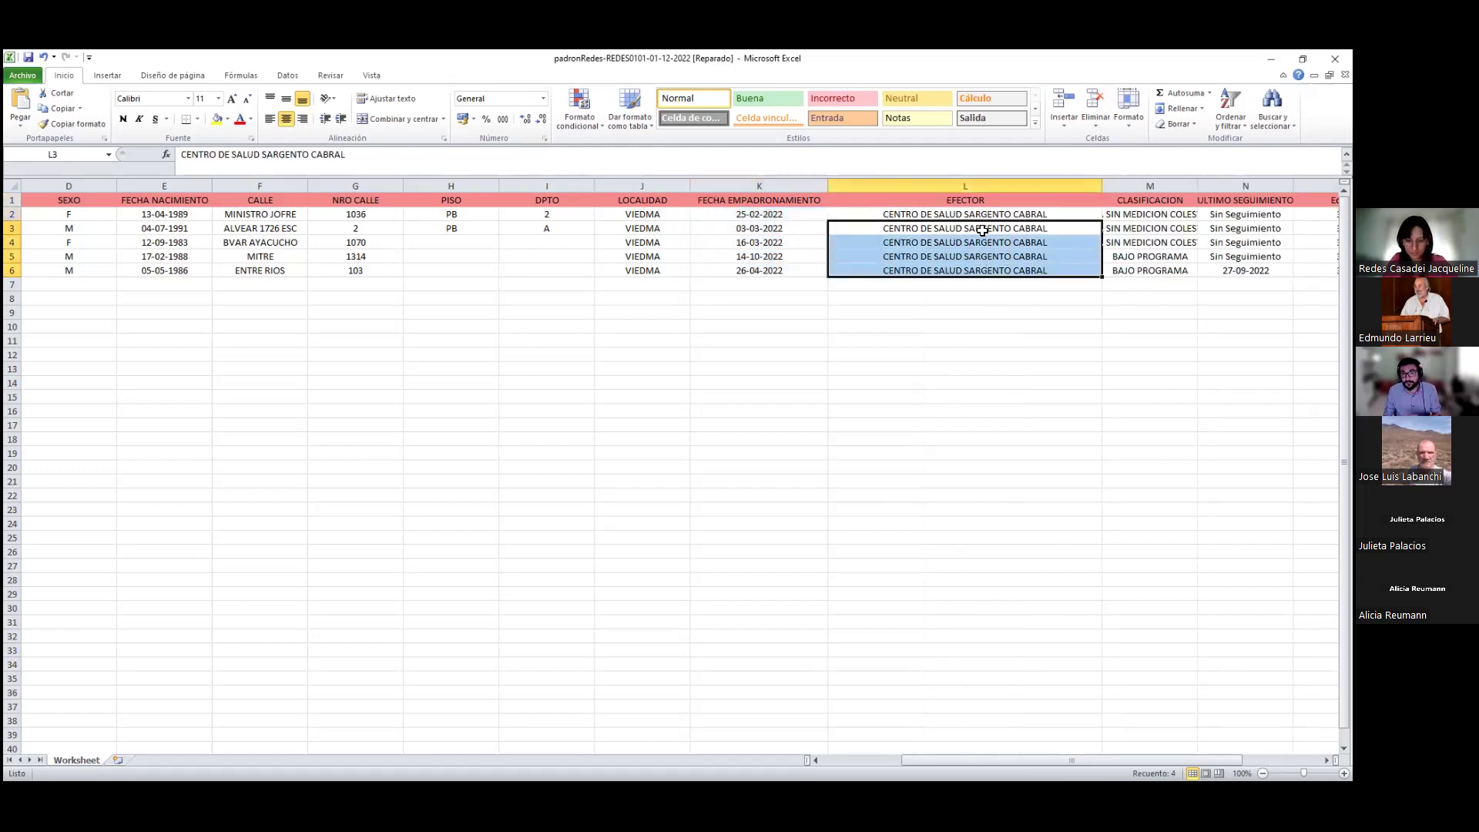
{"action": "left_click", "coordinate": [982, 230]}
Widen CLASIFICACION to fit TABLA SIN MEDICION COLESTEROL and check the classifications in M2:M6
{"action": "left_click_drag", "start_coordinate": [1197, 186], "coordinate": [1233, 186]}
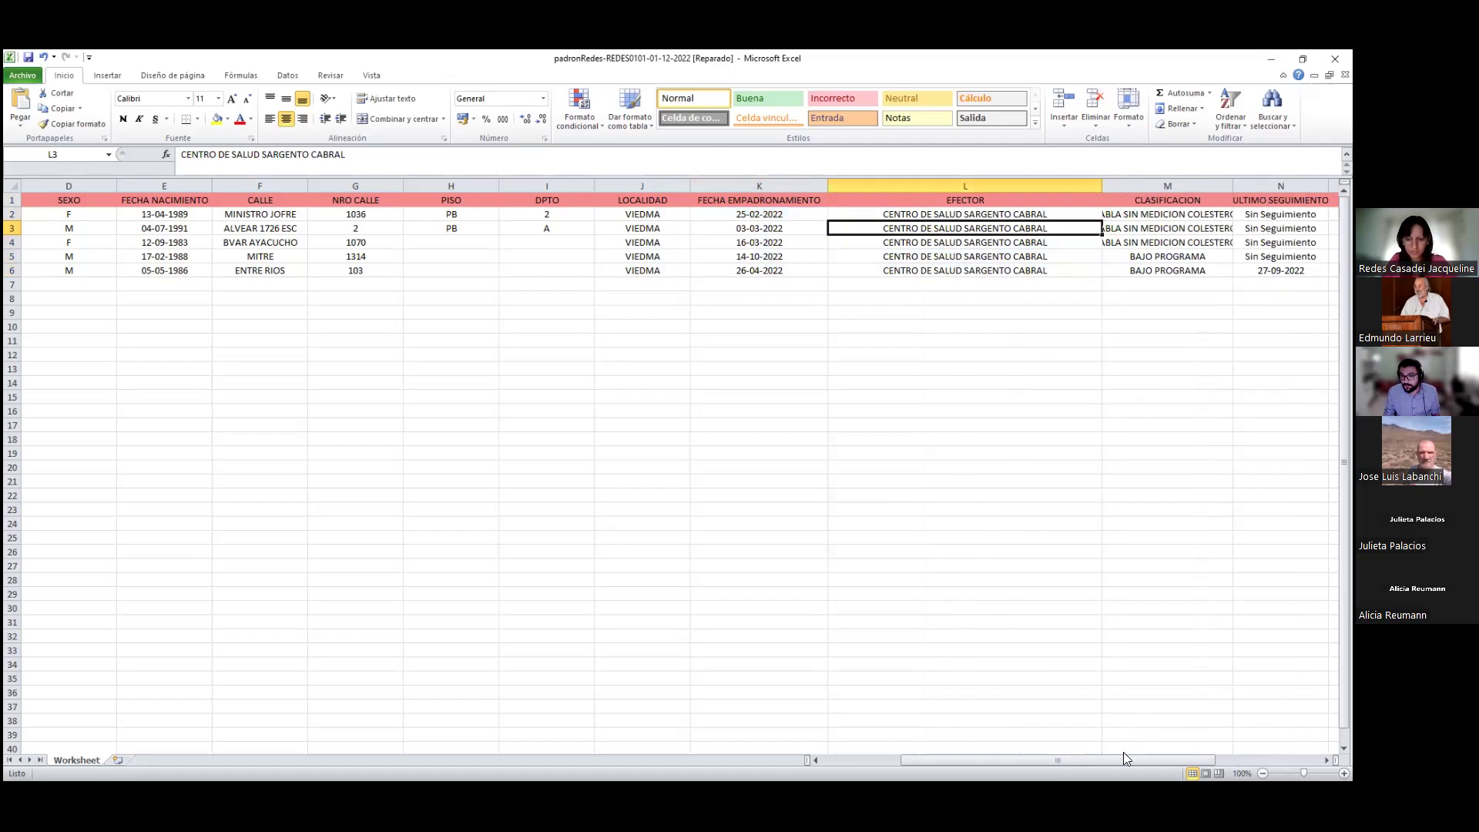
{"action": "left_click_drag", "start_coordinate": [1171, 763], "coordinate": [1223, 763]}
{"action": "left_click_drag", "start_coordinate": [1042, 186], "coordinate": [1107, 224]}
{"action": "left_click_drag", "start_coordinate": [1127, 761], "coordinate": [1178, 761]}
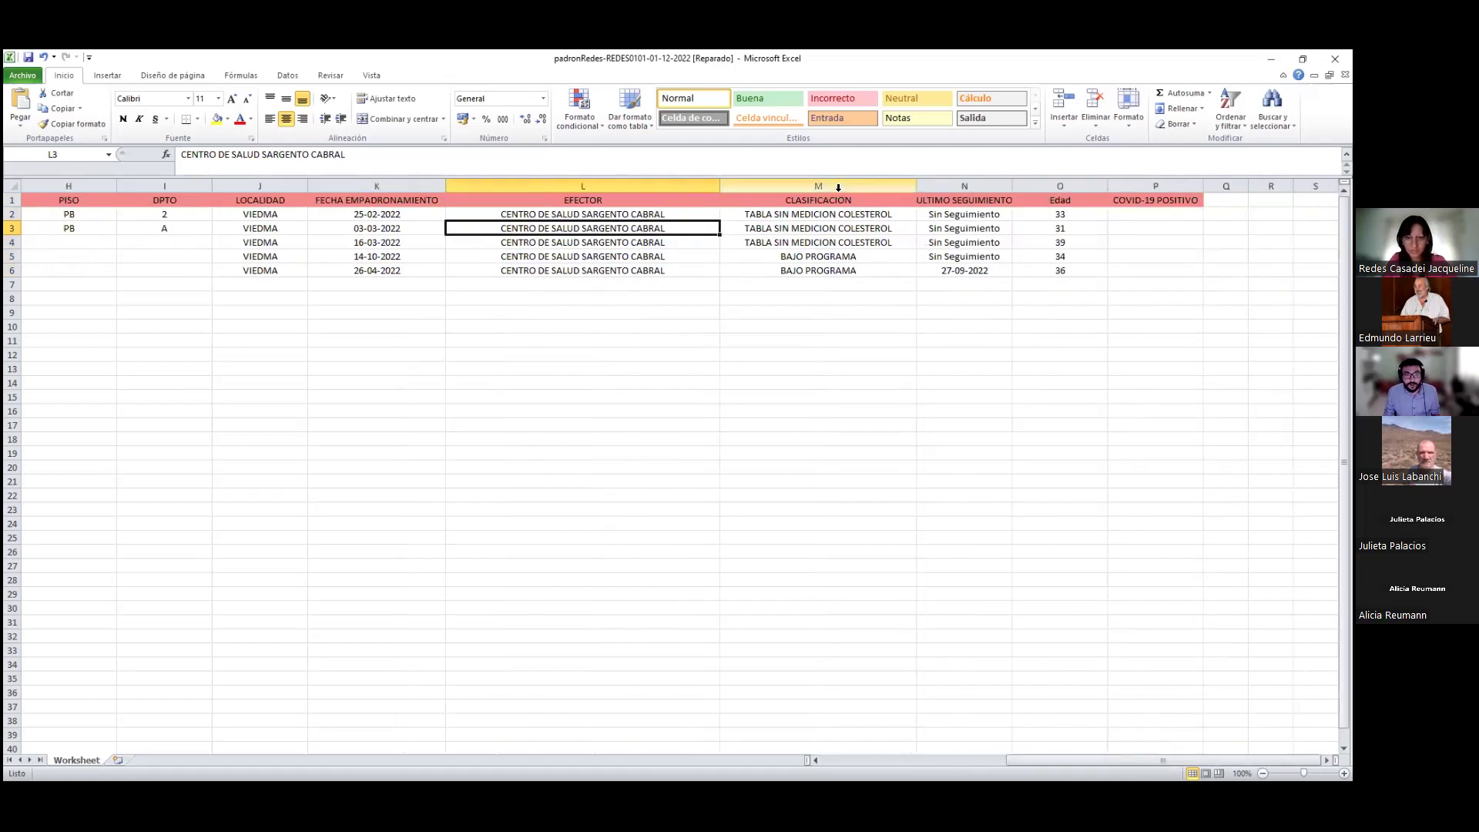
{"action": "left_click", "coordinate": [772, 187]}
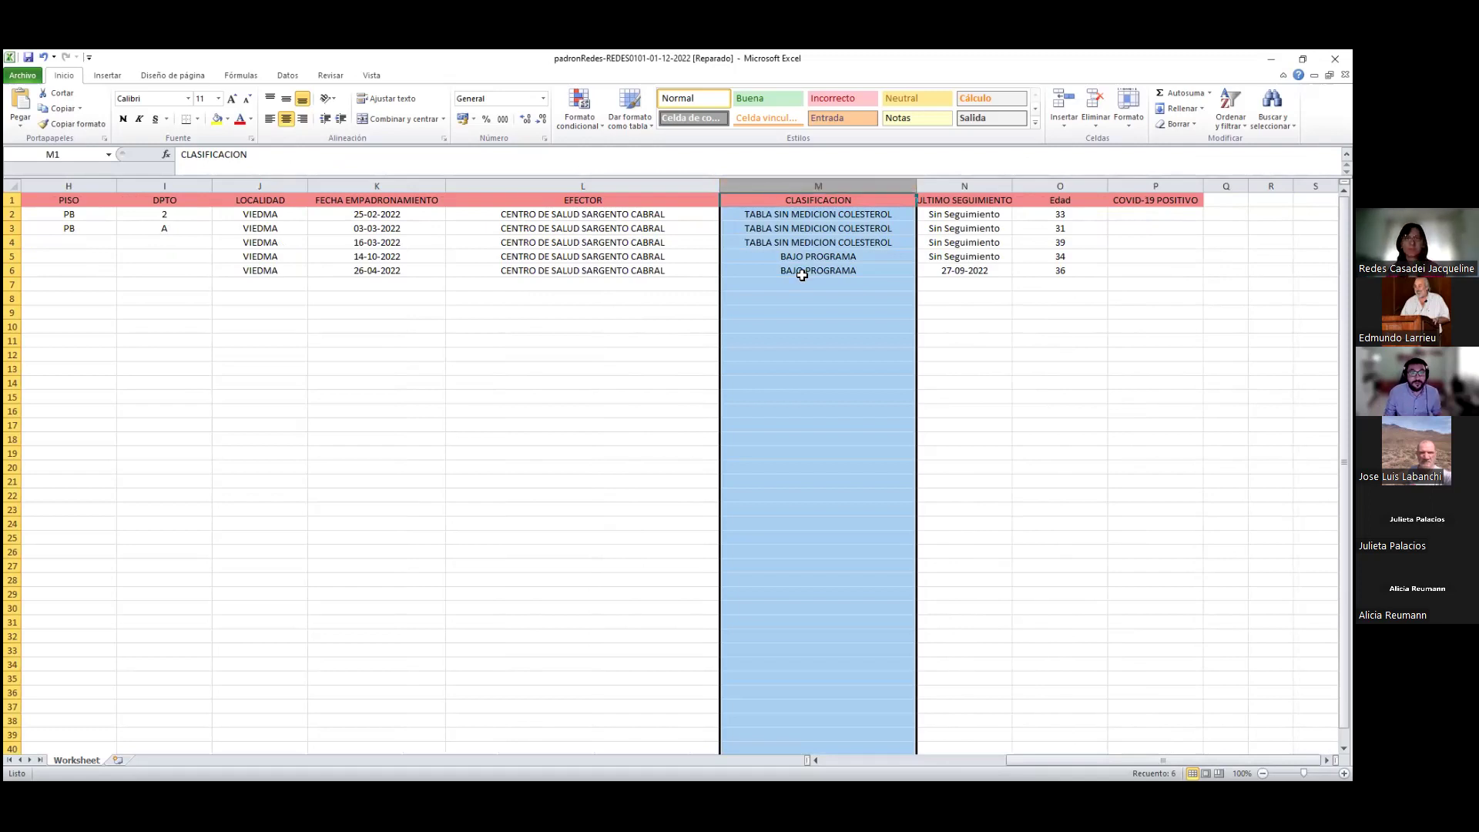
{"action": "left_click", "coordinate": [856, 340]}
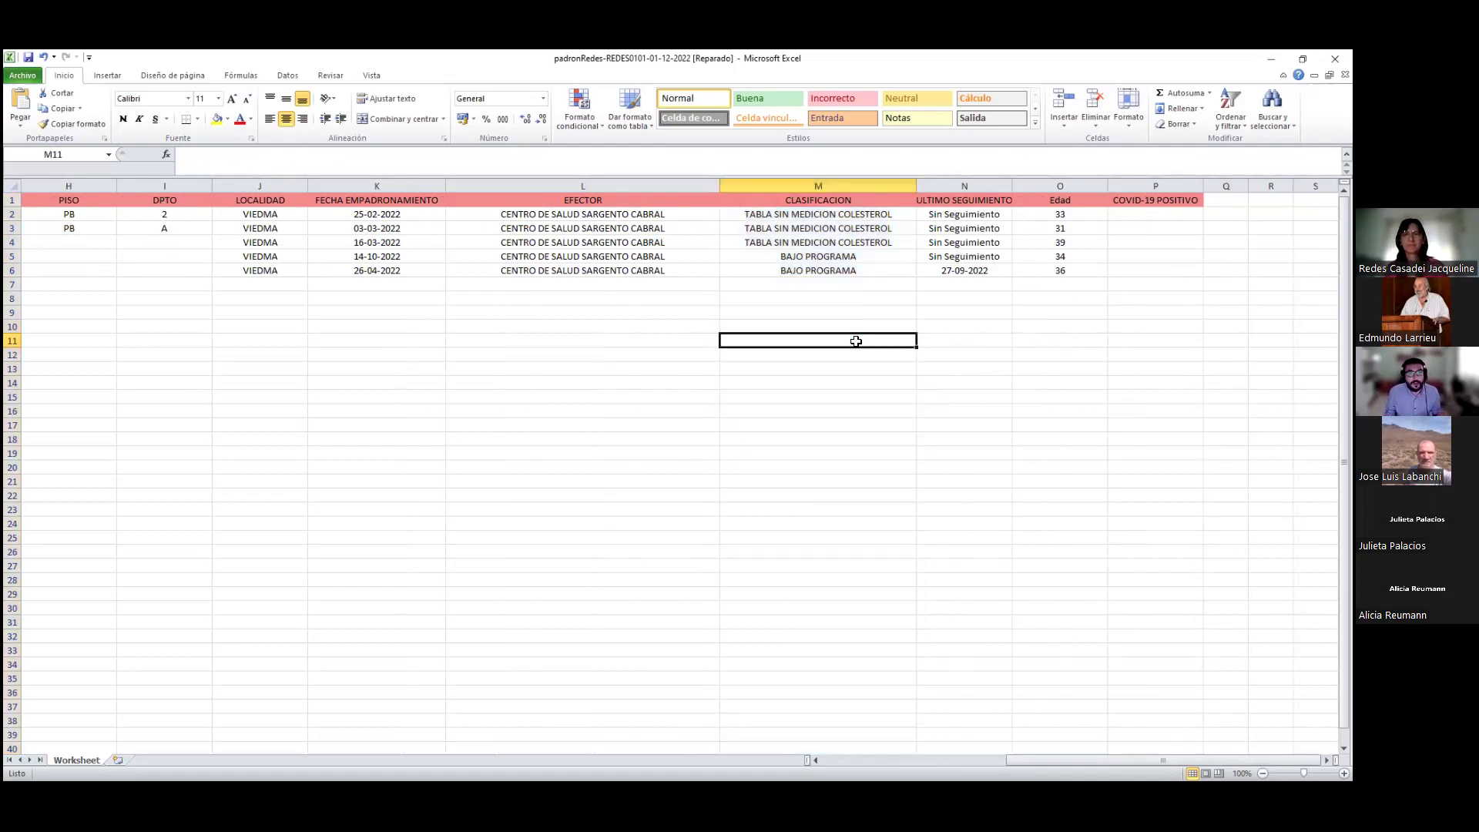
{"action": "left_click", "coordinate": [758, 213]}
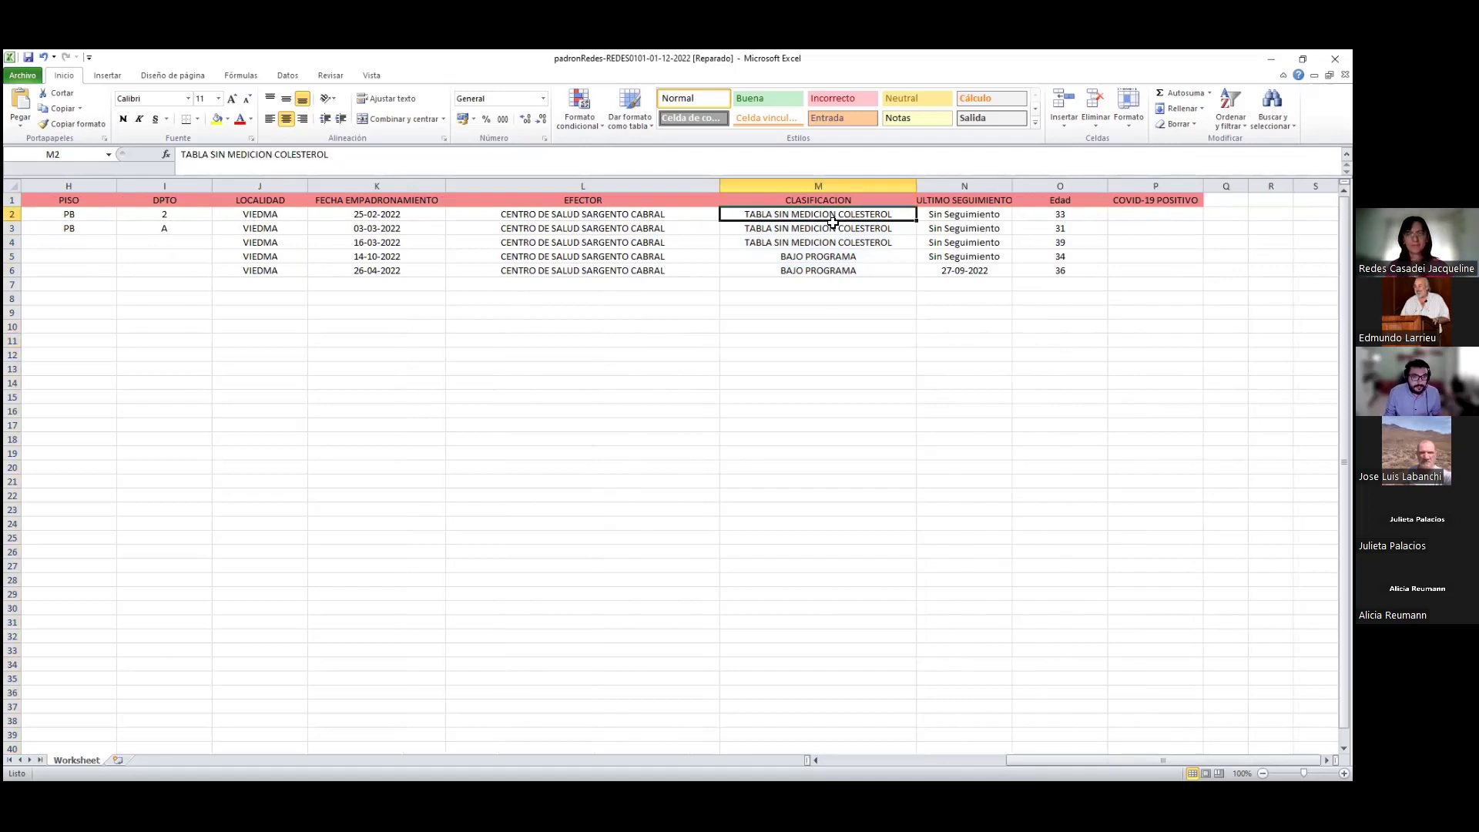
{"action": "left_click", "coordinate": [880, 245]}
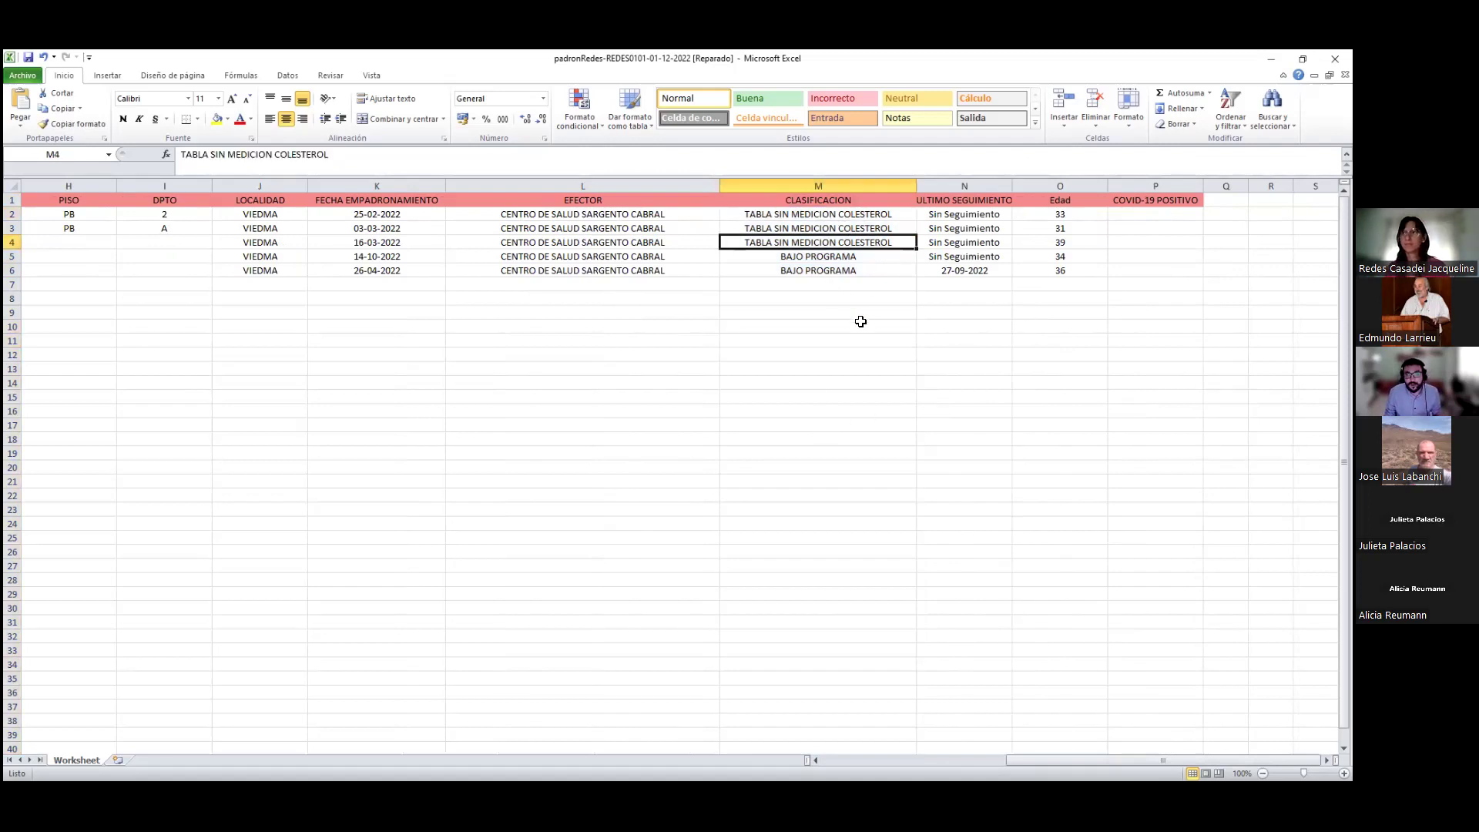
{"action": "left_click", "coordinate": [975, 240]}
{"action": "left_click_drag", "start_coordinate": [838, 216], "coordinate": [882, 267]}
Widen the ULTIMO SEGUIMIENTO column and check its values in N2:N4
{"action": "left_click_drag", "start_coordinate": [1013, 185], "coordinate": [1060, 186]}
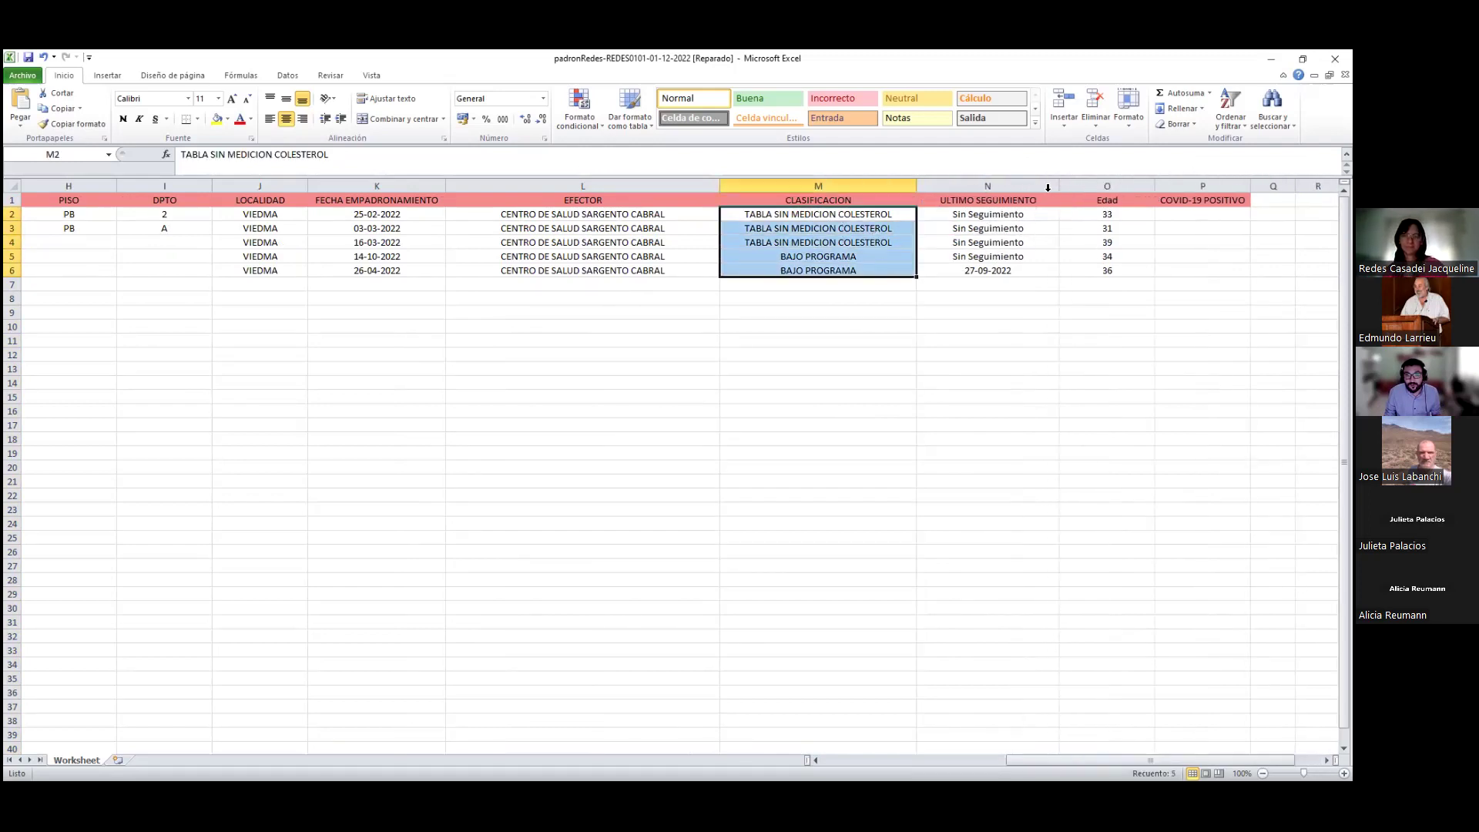
{"action": "left_click", "coordinate": [1044, 216]}
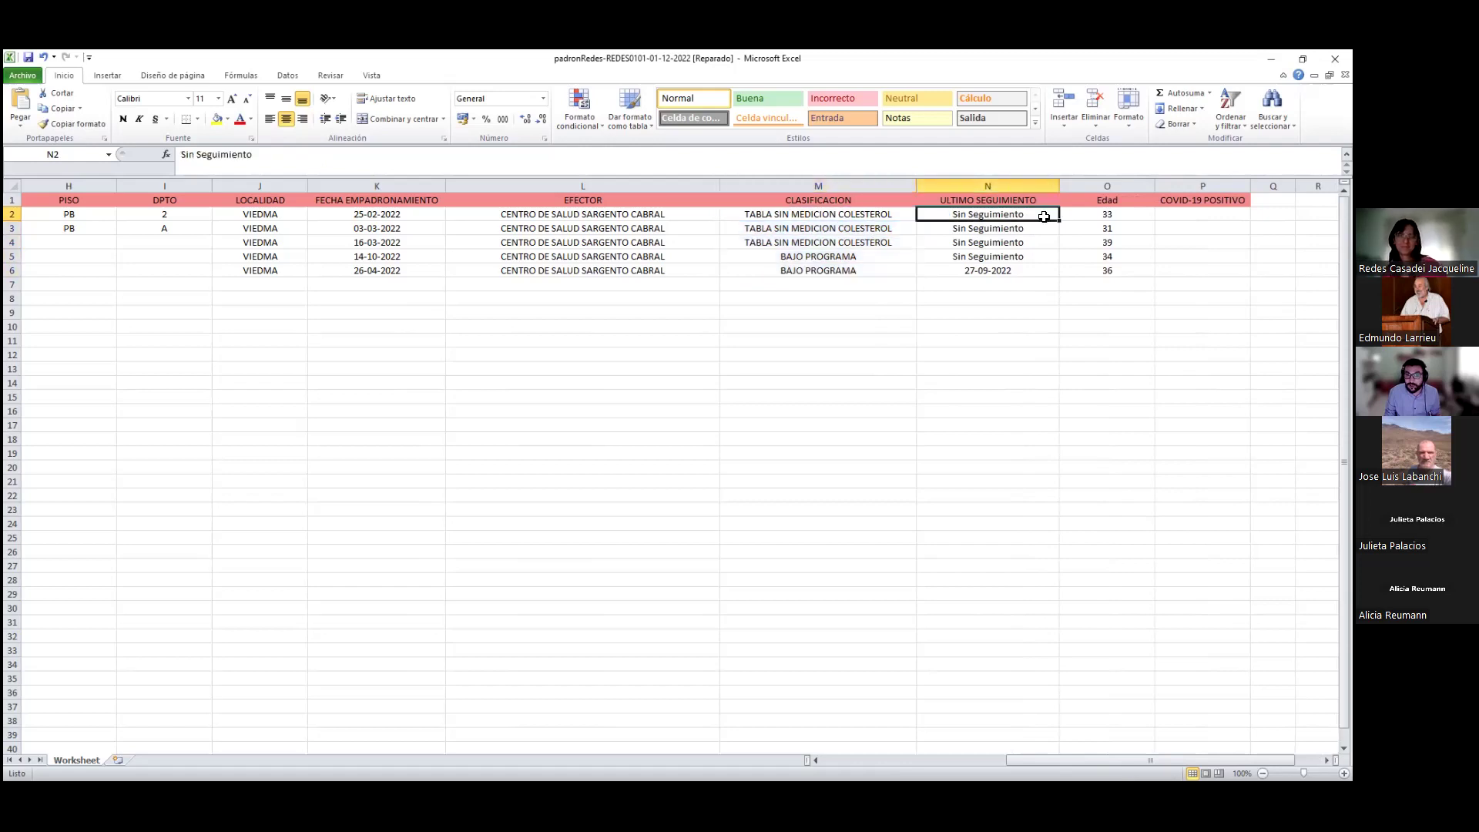
{"action": "left_click_drag", "start_coordinate": [1046, 218], "coordinate": [1050, 236]}
{"action": "left_click_drag", "start_coordinate": [1084, 761], "coordinate": [1114, 757]}
Review the Edad header and the empty COVID-19 POSITIVO column
{"action": "left_click", "coordinate": [1028, 198]}
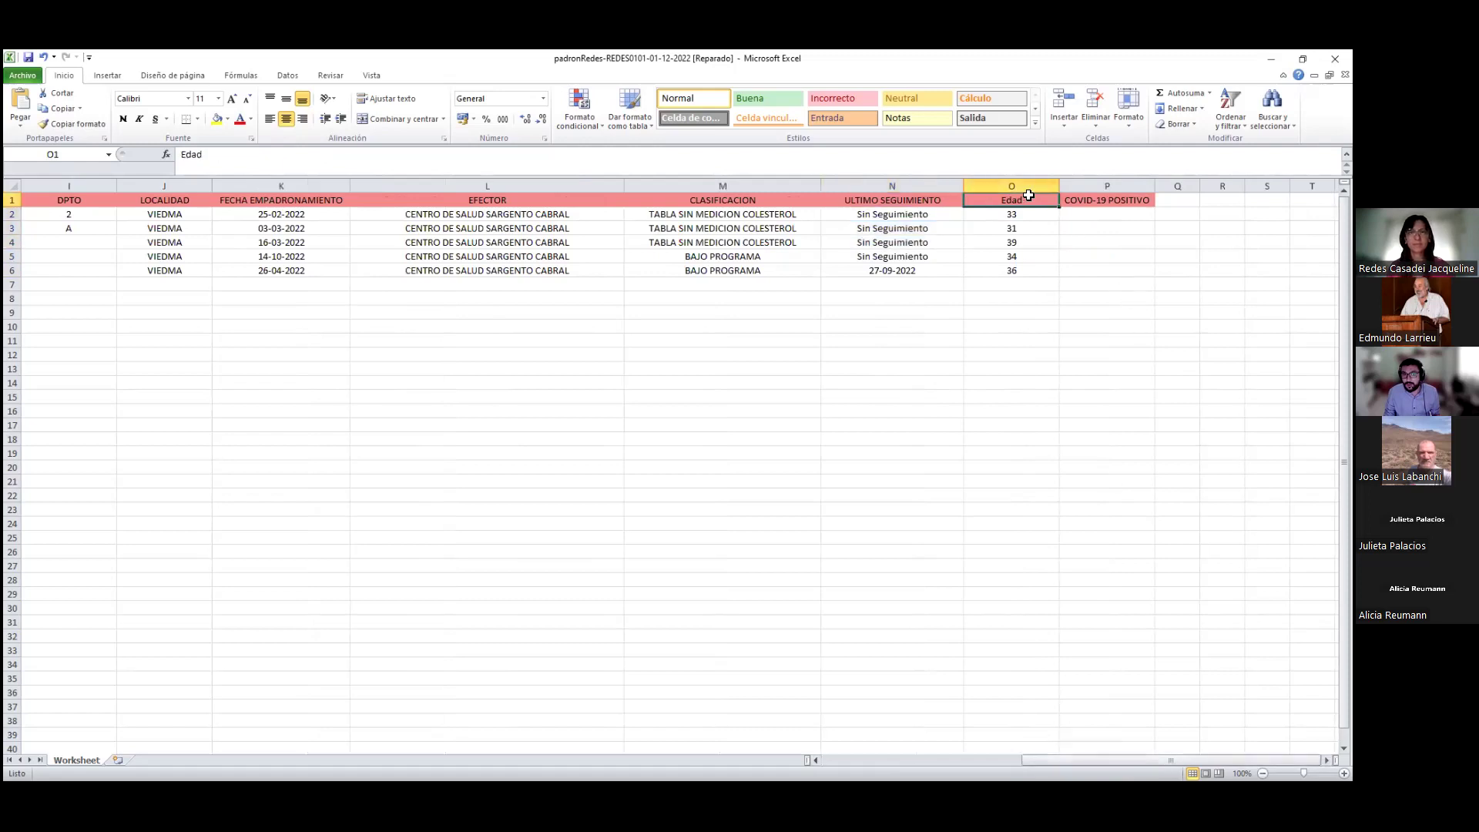
{"action": "left_click", "coordinate": [1125, 199]}
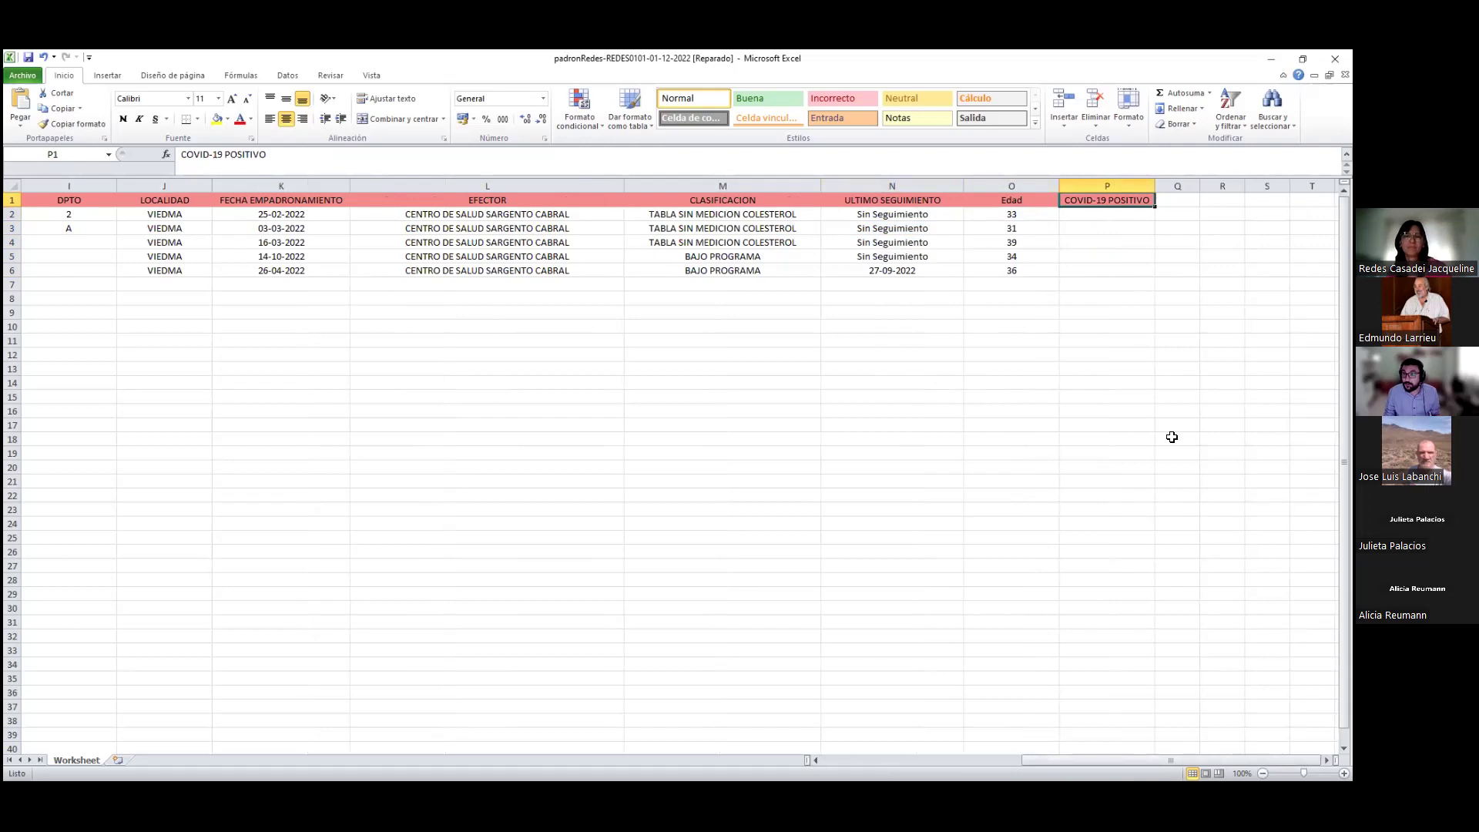
{"action": "left_click_drag", "start_coordinate": [1108, 219], "coordinate": [1110, 269]}
{"action": "left_click_drag", "start_coordinate": [1152, 758], "coordinate": [882, 741]}
{"action": "left_click", "coordinate": [1202, 214]}
{"action": "left_click", "coordinate": [13, 185]}
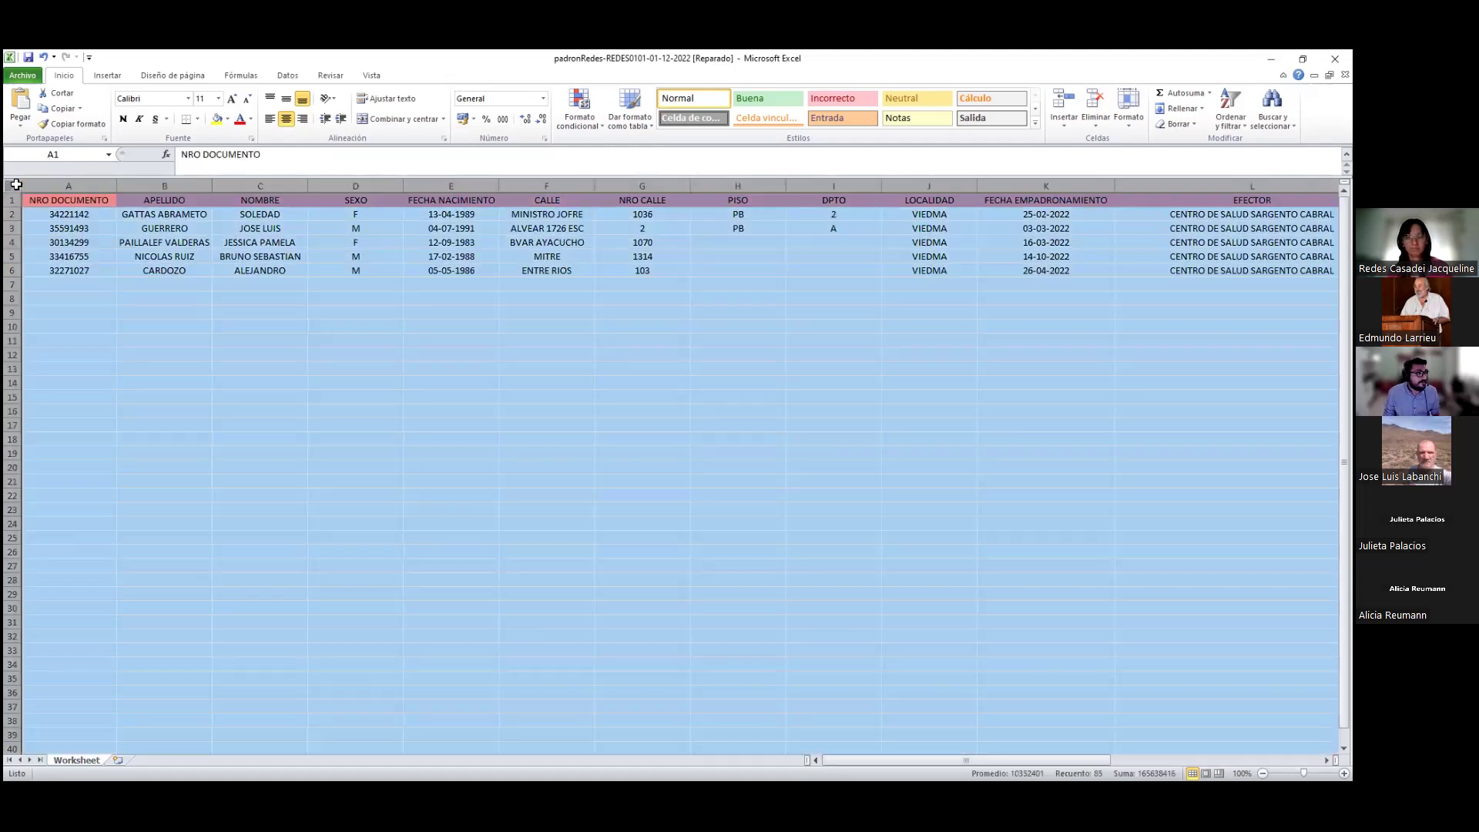
Set all columns to one narrower width, then widen FECHA EMPADRONAMIENTO again
{"action": "left_click_drag", "start_coordinate": [118, 179], "coordinate": [97, 179]}
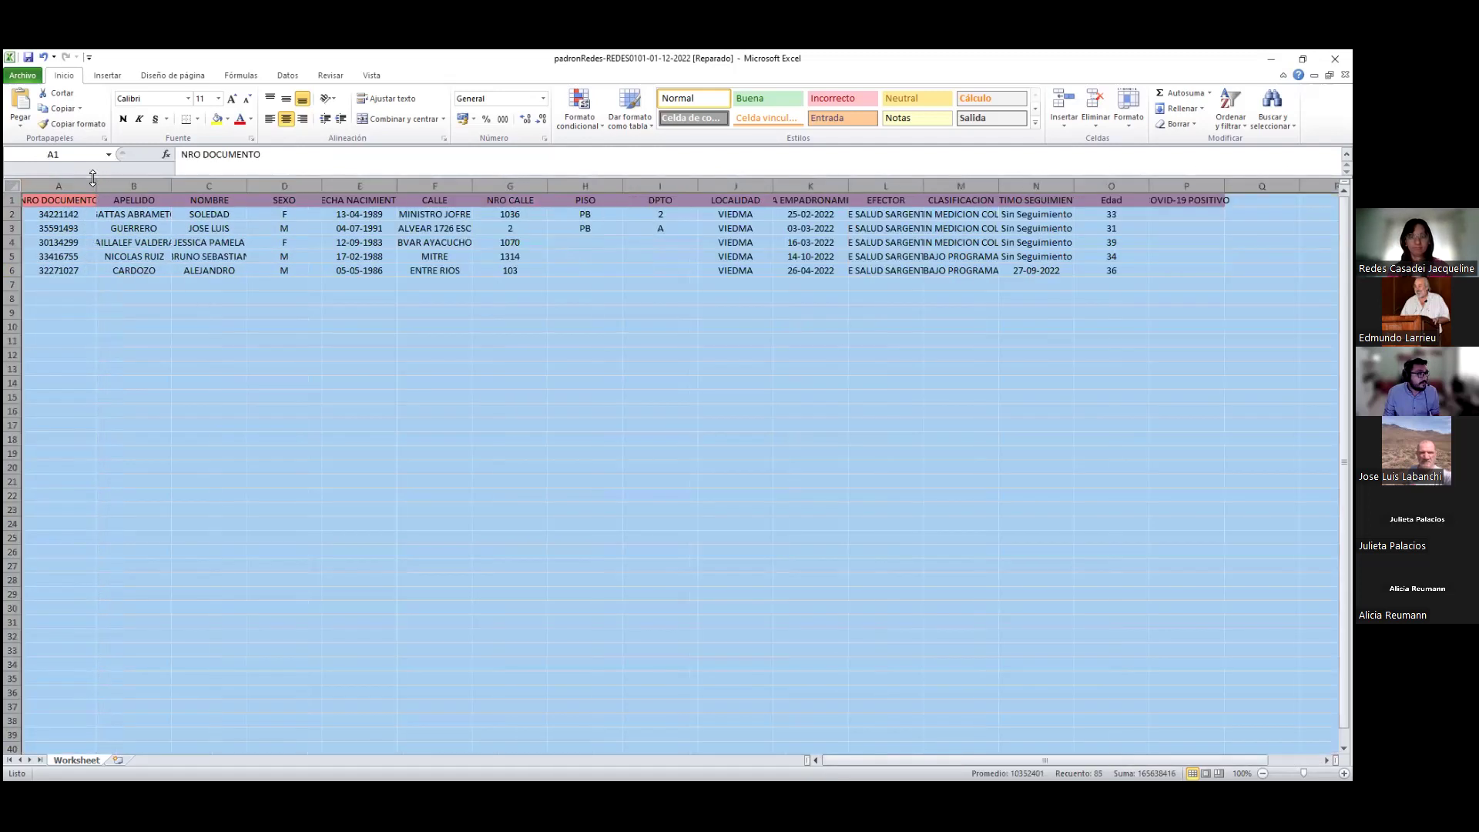
{"action": "left_click", "coordinate": [286, 258]}
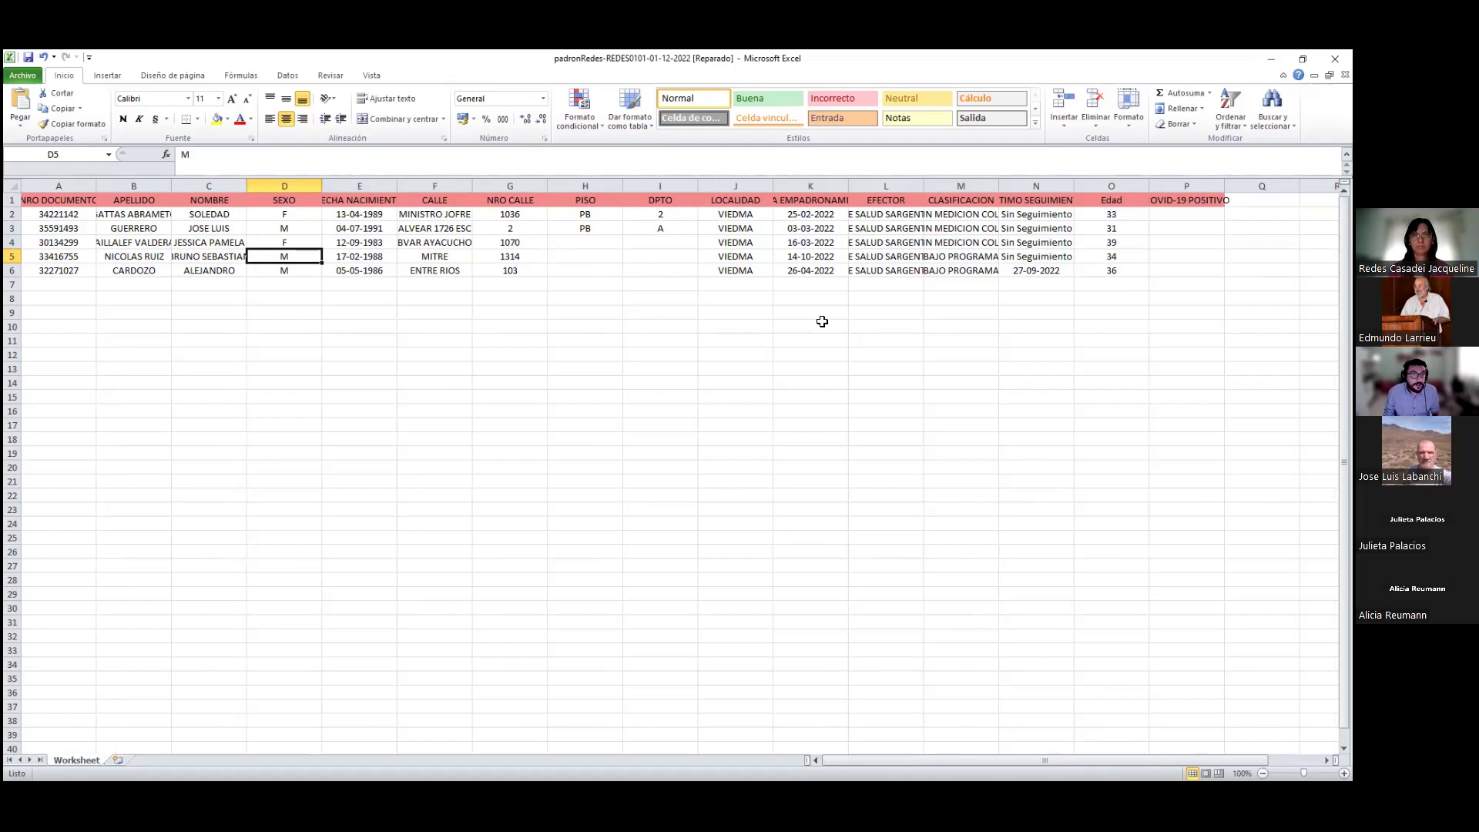
{"action": "left_click_drag", "start_coordinate": [849, 186], "coordinate": [885, 182]}
Insert a new blank sheet Hoja1 with Shift+F11
{"action": "left_click", "coordinate": [1170, 187]}
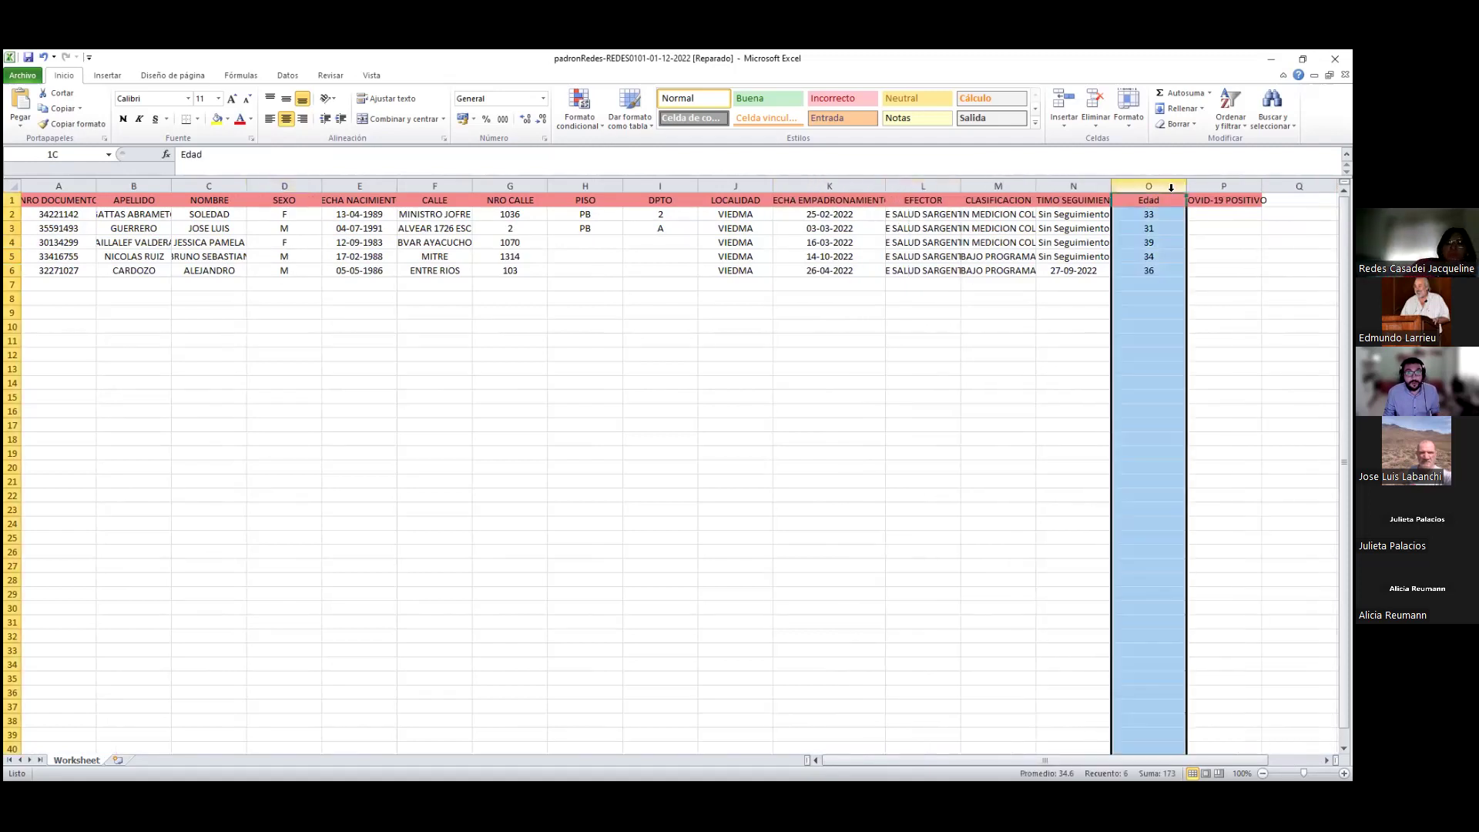
{"action": "left_click", "coordinate": [935, 342]}
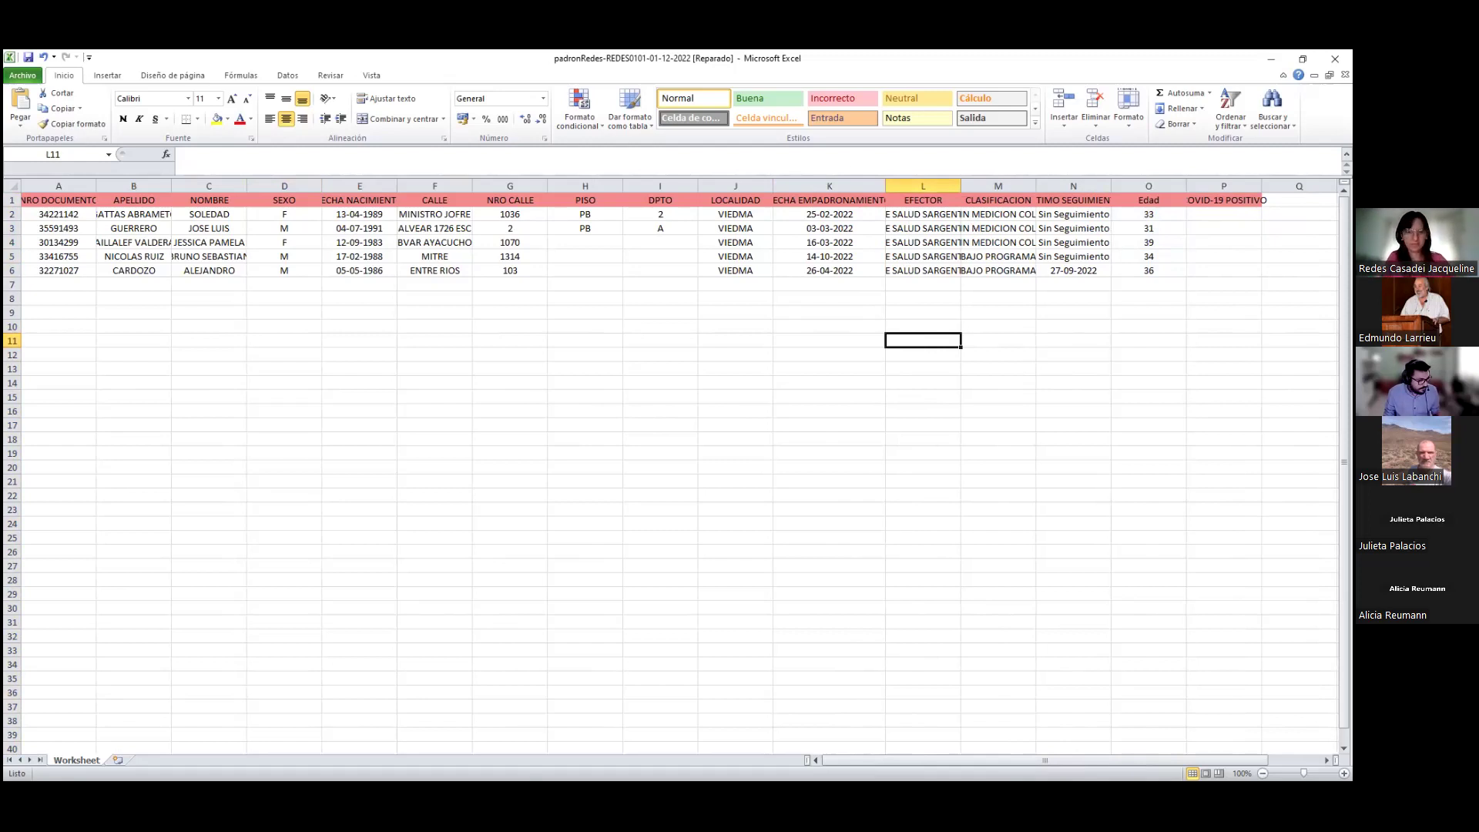
{"action": "key", "text": "shift+F11"}
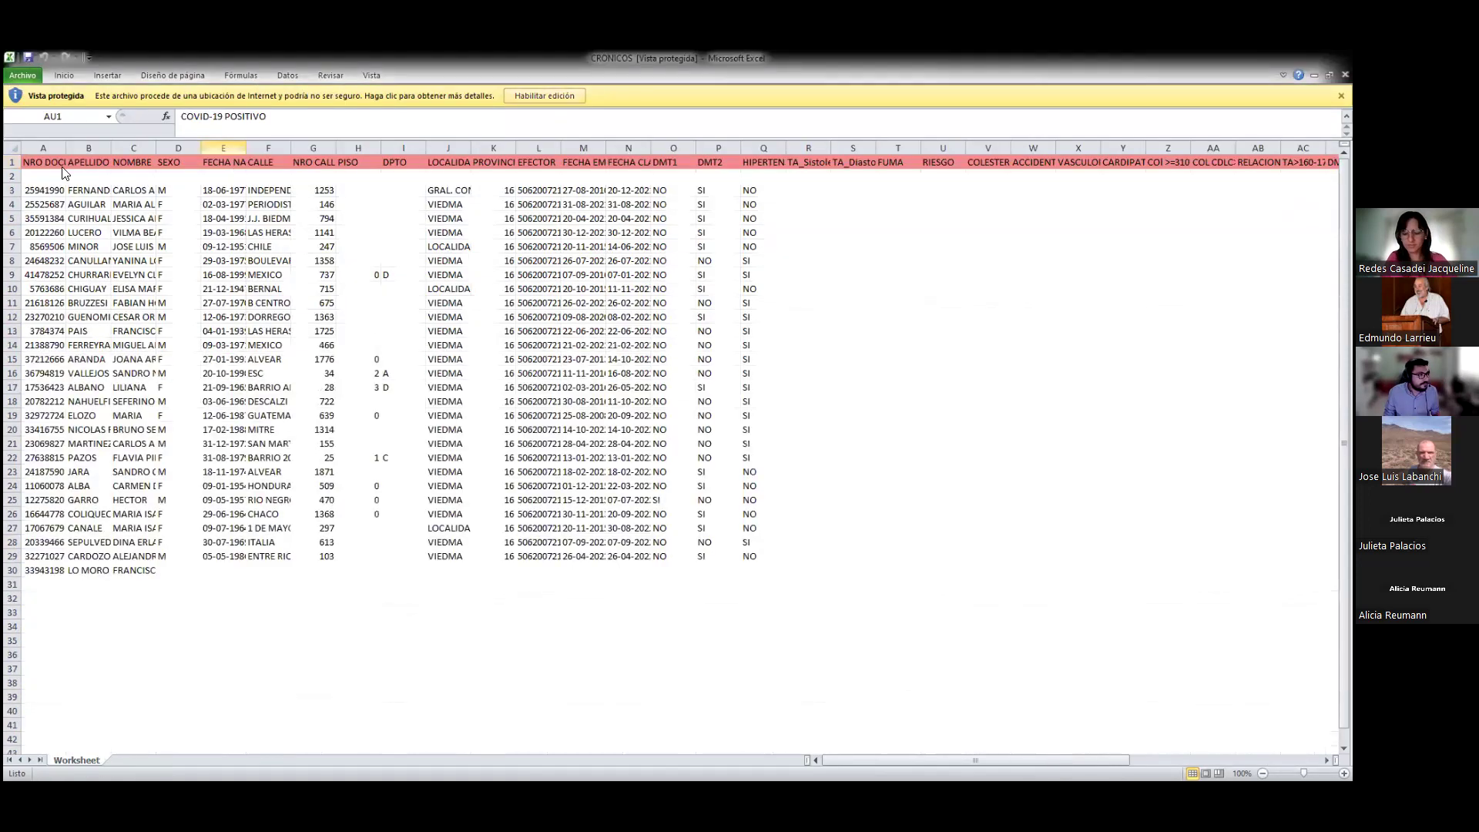
Enable editing in CRONICOS, copy the whole sheet, and paste its 28 patient records into Hoja1
{"action": "left_click", "coordinate": [567, 93]}
{"action": "left_click", "coordinate": [16, 183]}
{"action": "key", "text": "ctrl+c"}
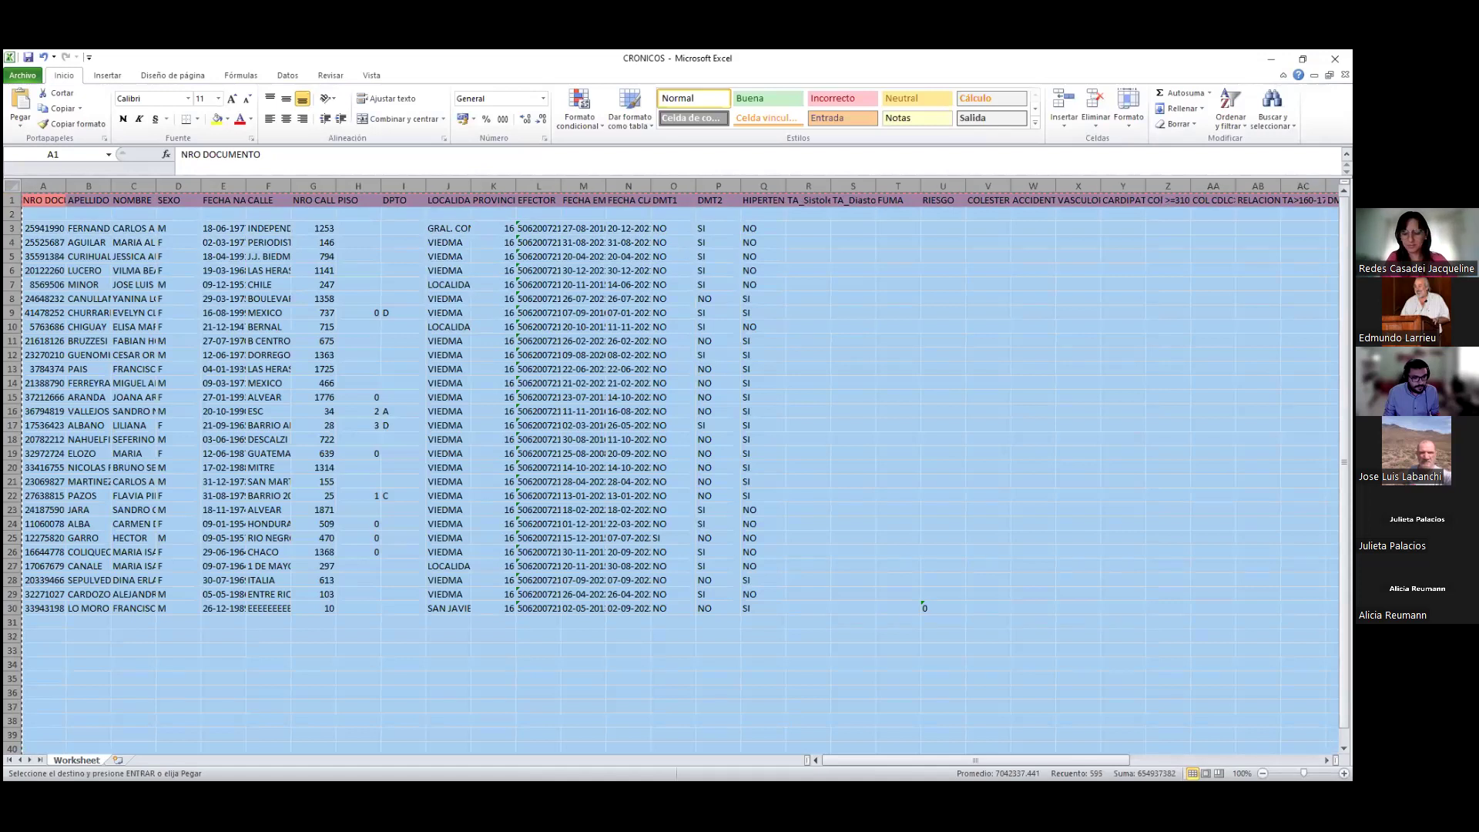
{"action": "key", "text": "alt+Tab"}
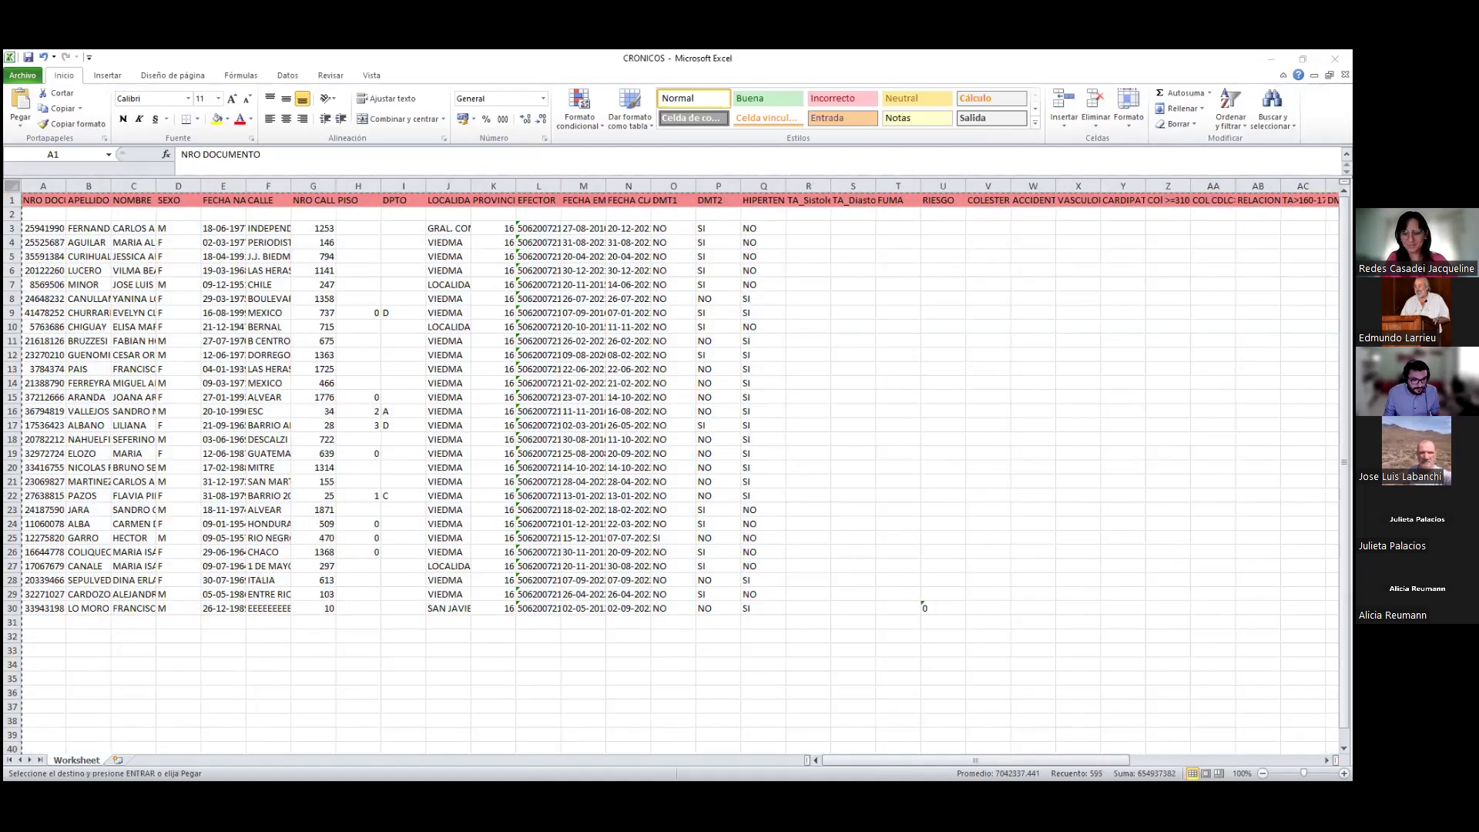
{"action": "key", "text": "ctrl+v"}
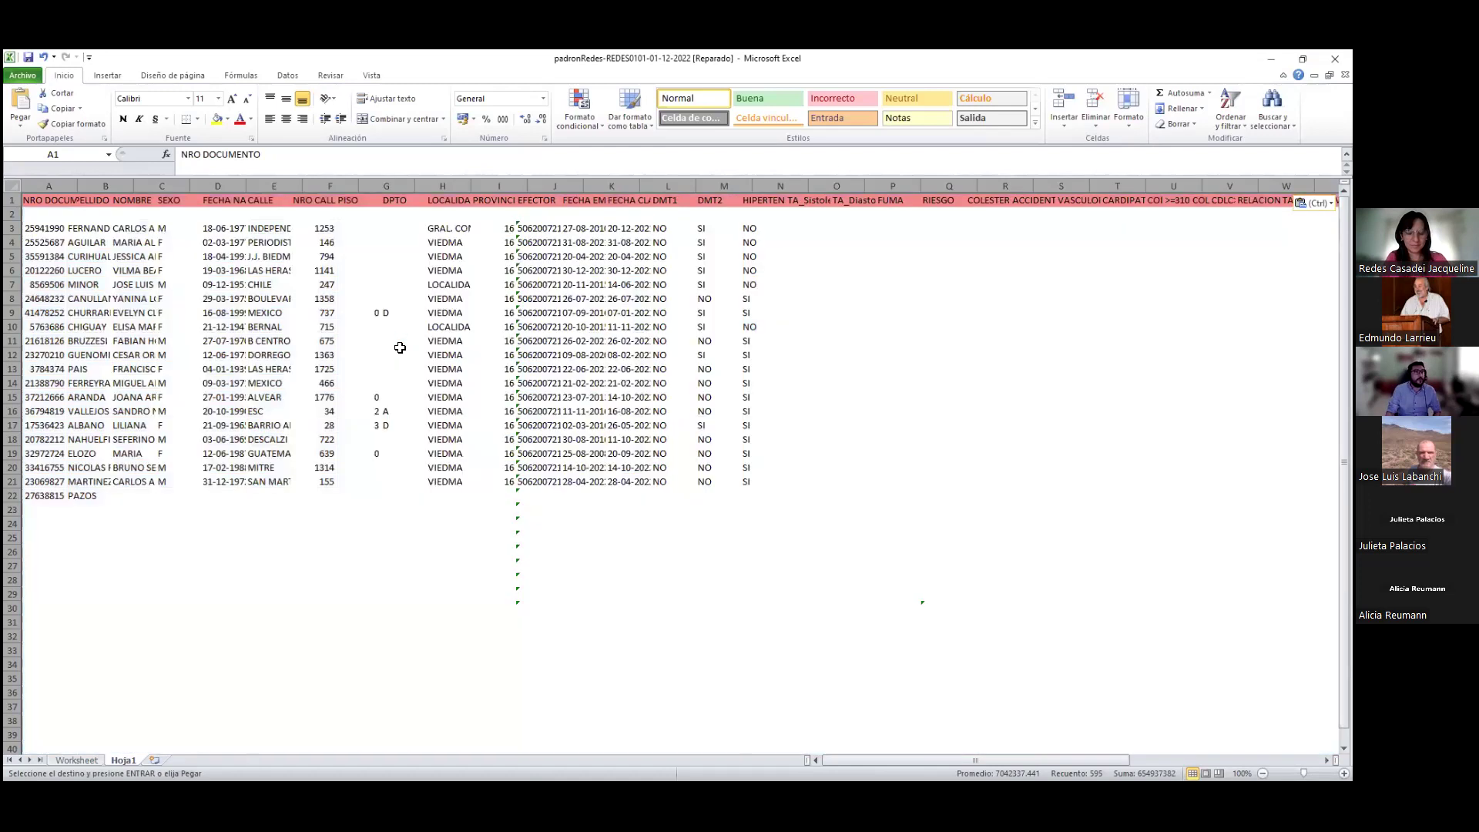
{"action": "left_click_drag", "start_coordinate": [358, 355], "coordinate": [400, 347]}
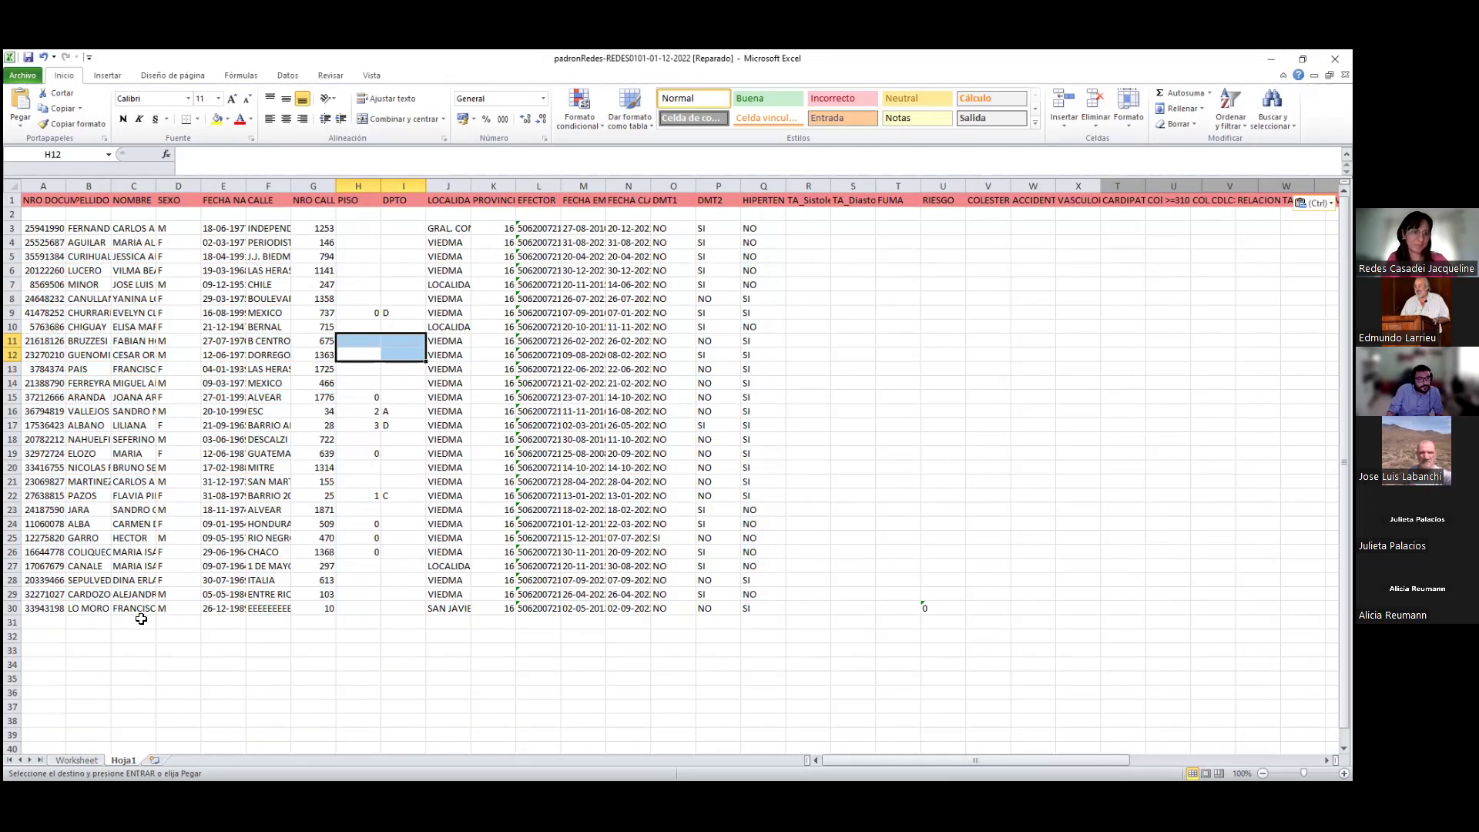
{"action": "left_click", "coordinate": [583, 481]}
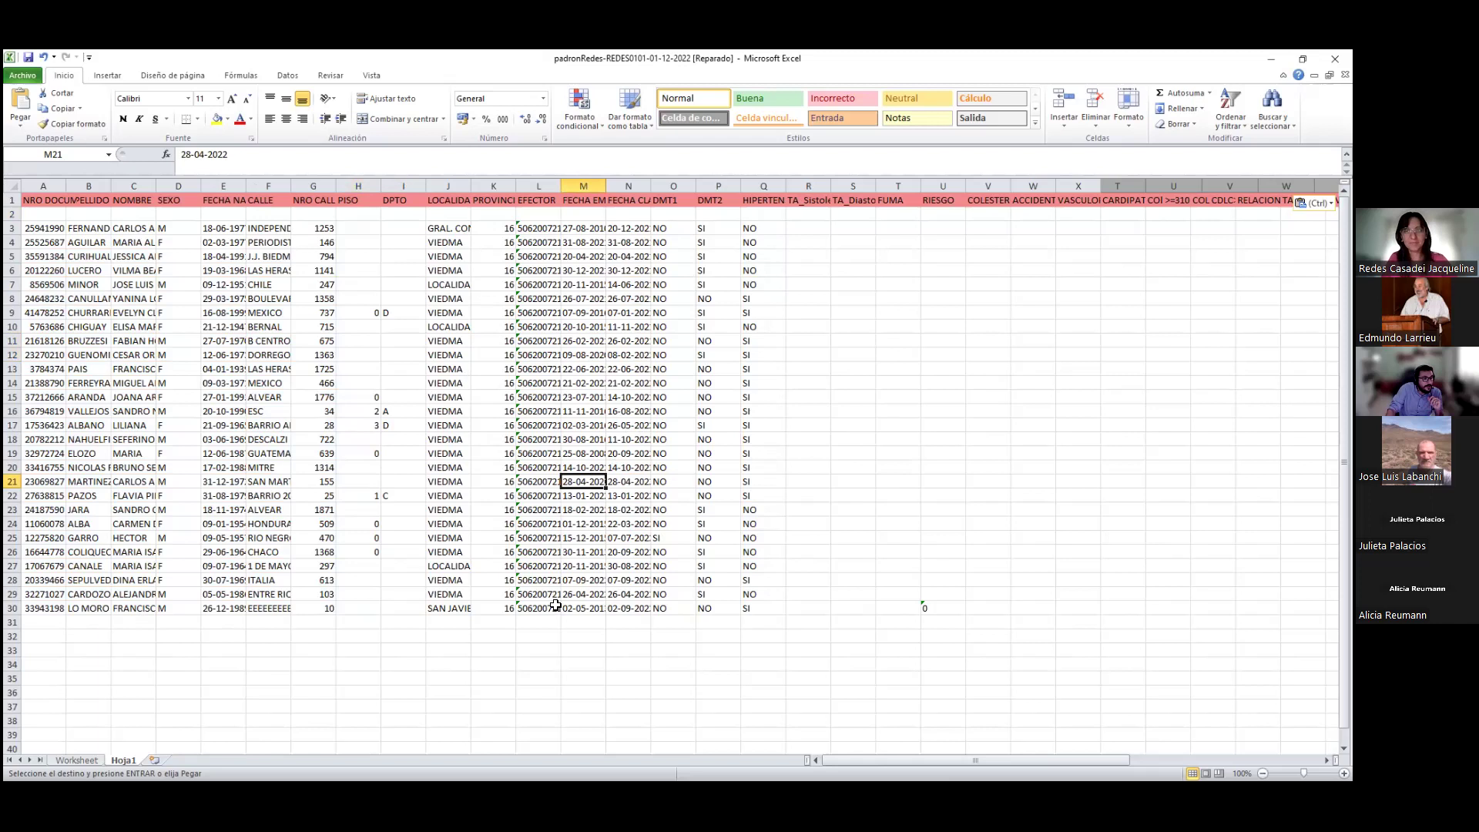
Widen APELLIDO to show full surnames and delete the empty row 2
{"action": "left_click", "coordinate": [74, 186]}
{"action": "left_click", "coordinate": [60, 186]}
{"action": "left_click_drag", "start_coordinate": [111, 185], "coordinate": [185, 185]}
{"action": "left_click", "coordinate": [12, 214]}
{"action": "right_click", "coordinate": [13, 214]}
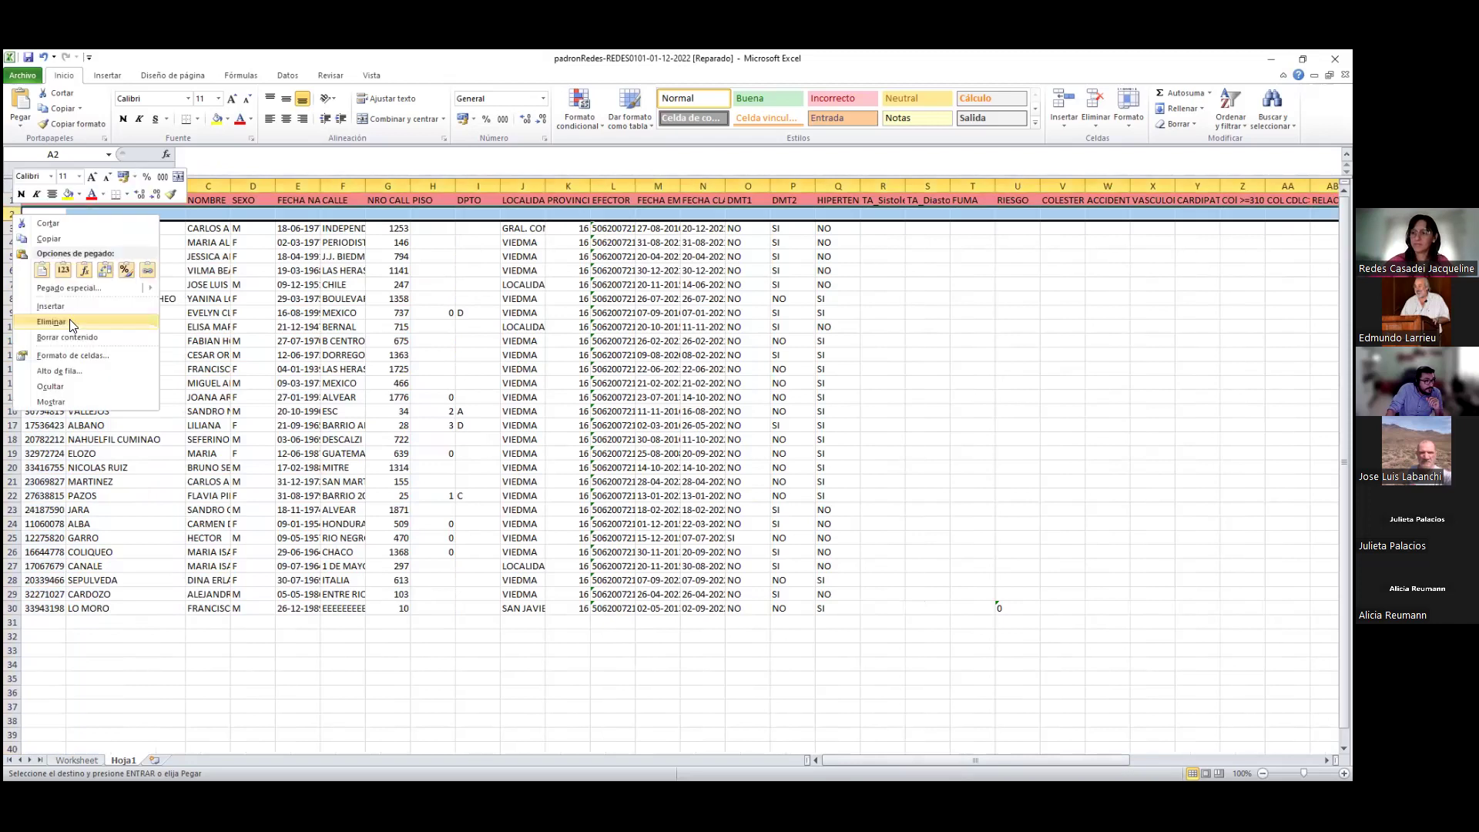
{"action": "left_click", "coordinate": [73, 327]}
Sort the records by APELLIDO from A to Z, expanding the selection
{"action": "left_click", "coordinate": [98, 187]}
{"action": "left_click", "coordinate": [52, 186]}
{"action": "left_click", "coordinate": [100, 187]}
{"action": "left_click", "coordinate": [52, 185]}
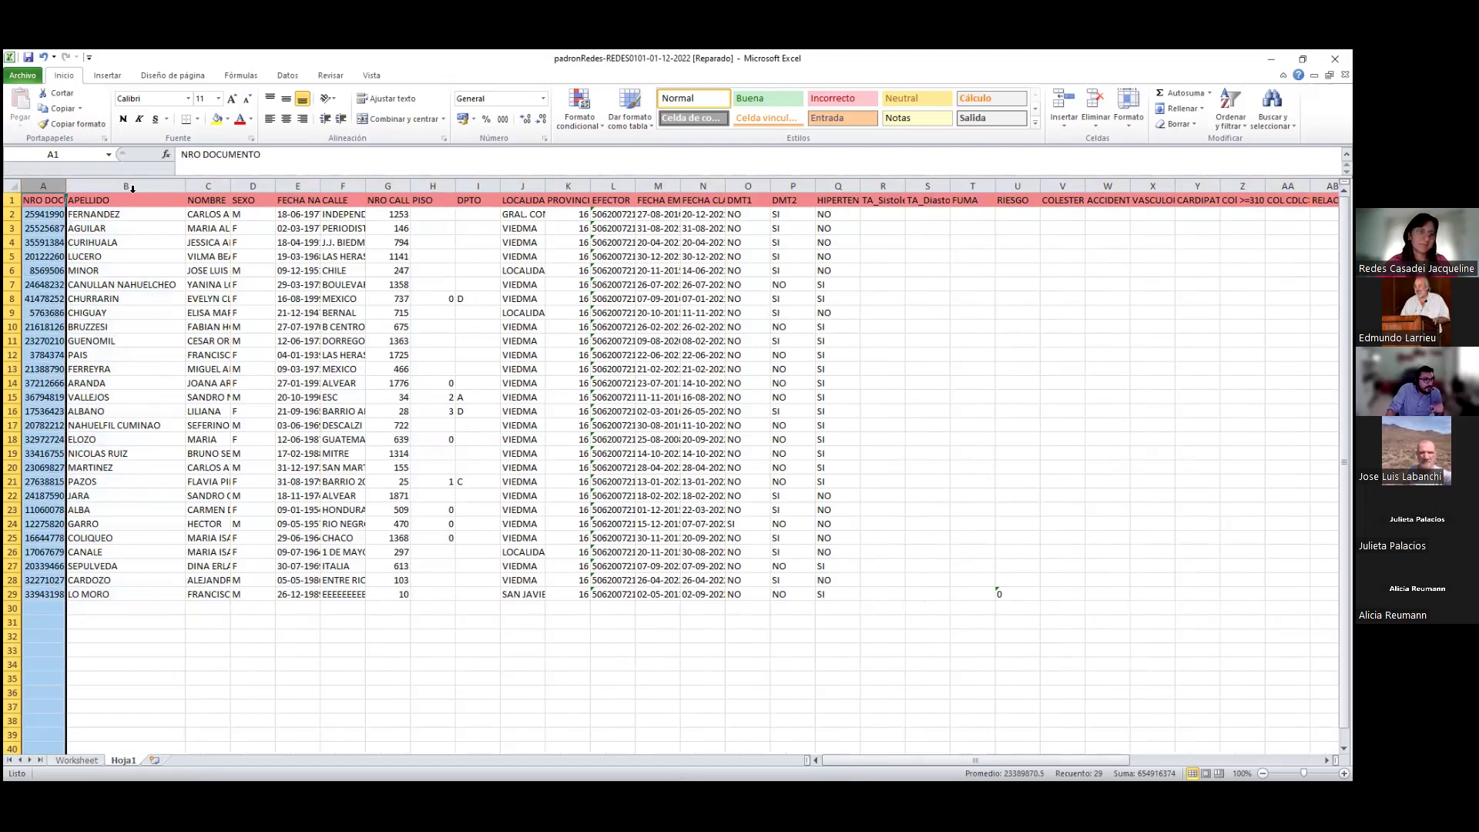
{"action": "left_click", "coordinate": [136, 185]}
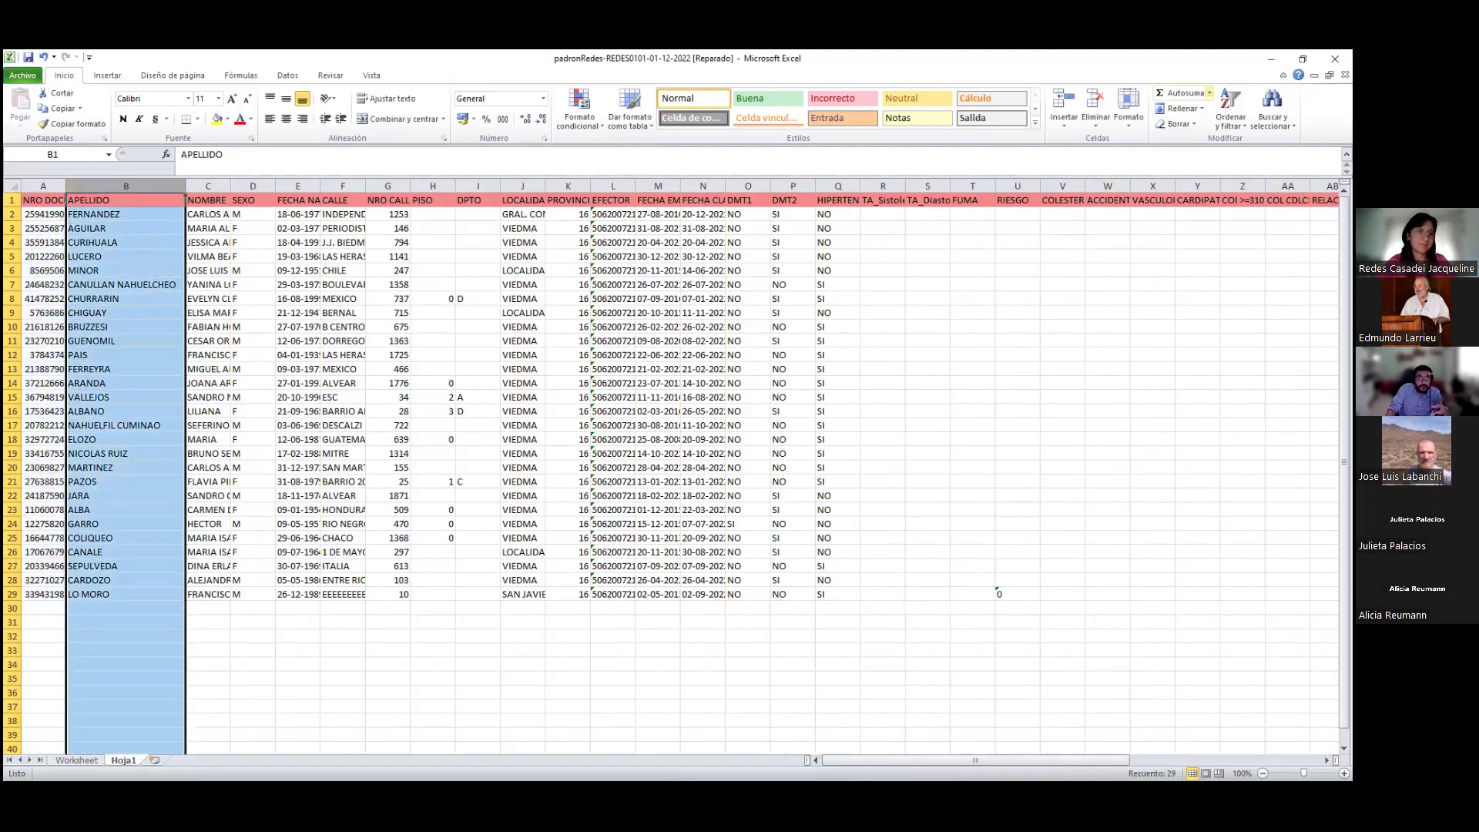
{"action": "left_click", "coordinate": [1231, 119]}
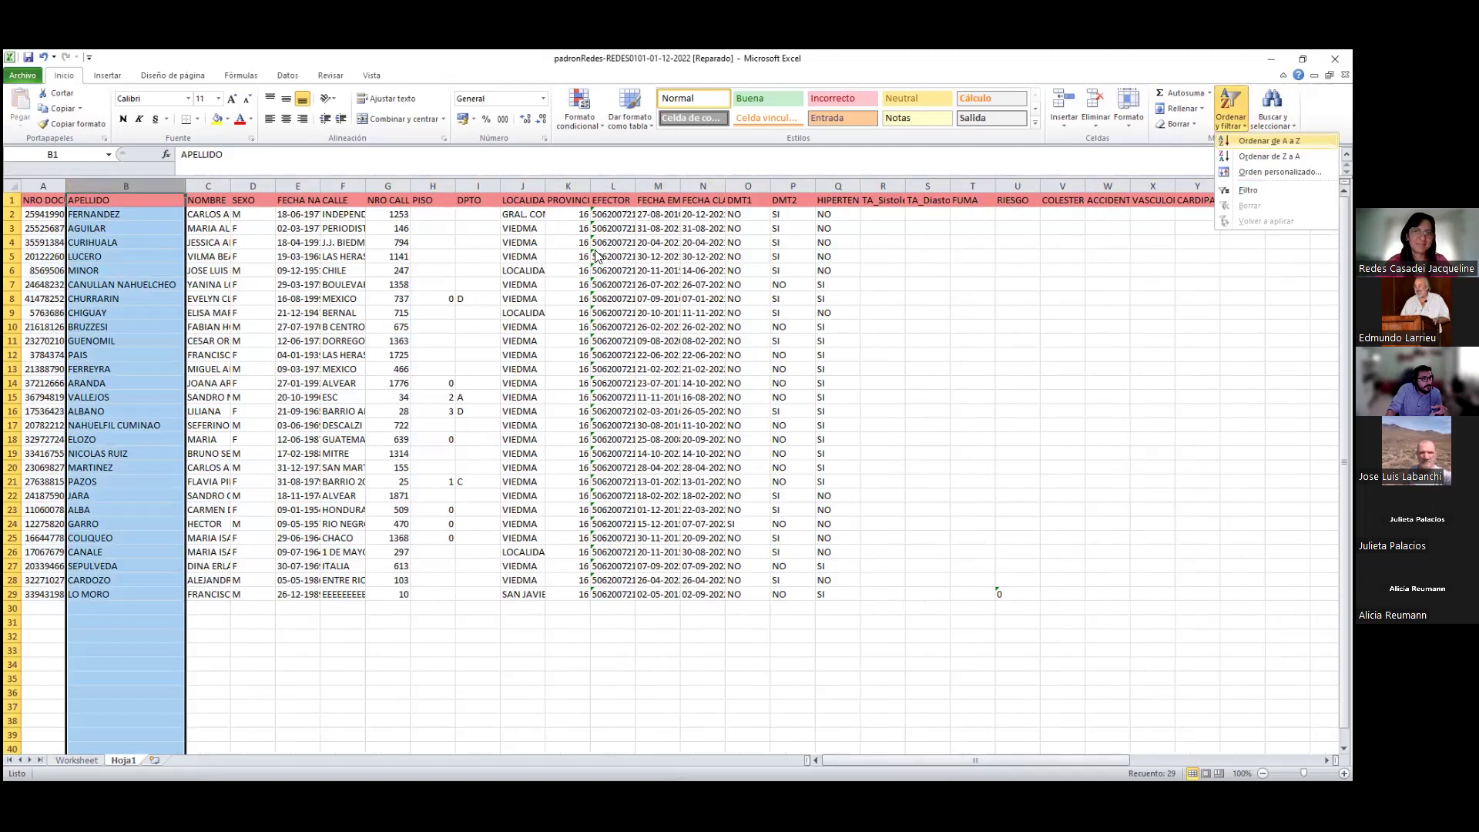
{"action": "key", "text": "Return"}
{"action": "left_click", "coordinate": [483, 301]}
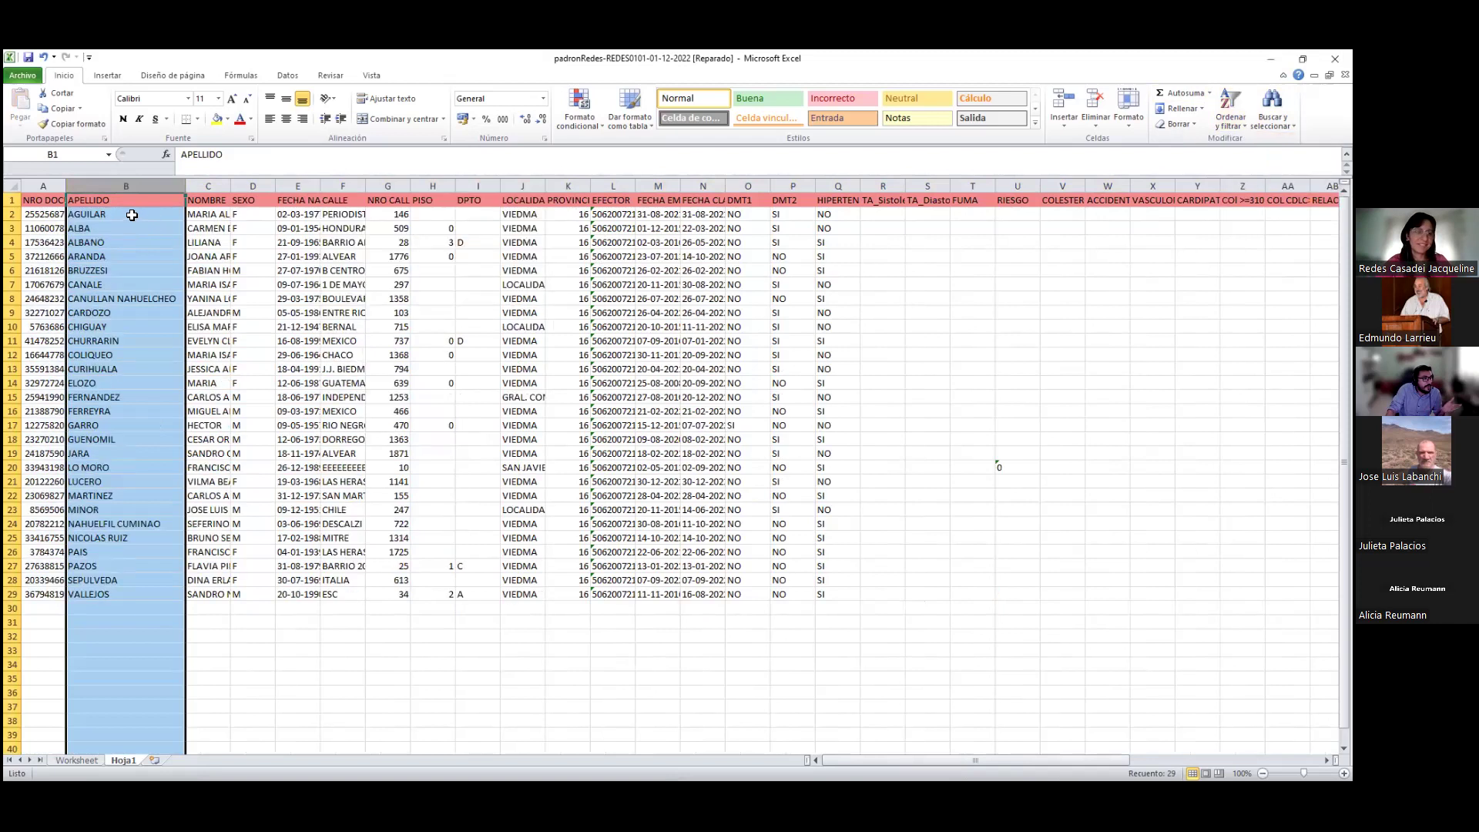
{"action": "left_click", "coordinate": [101, 593]}
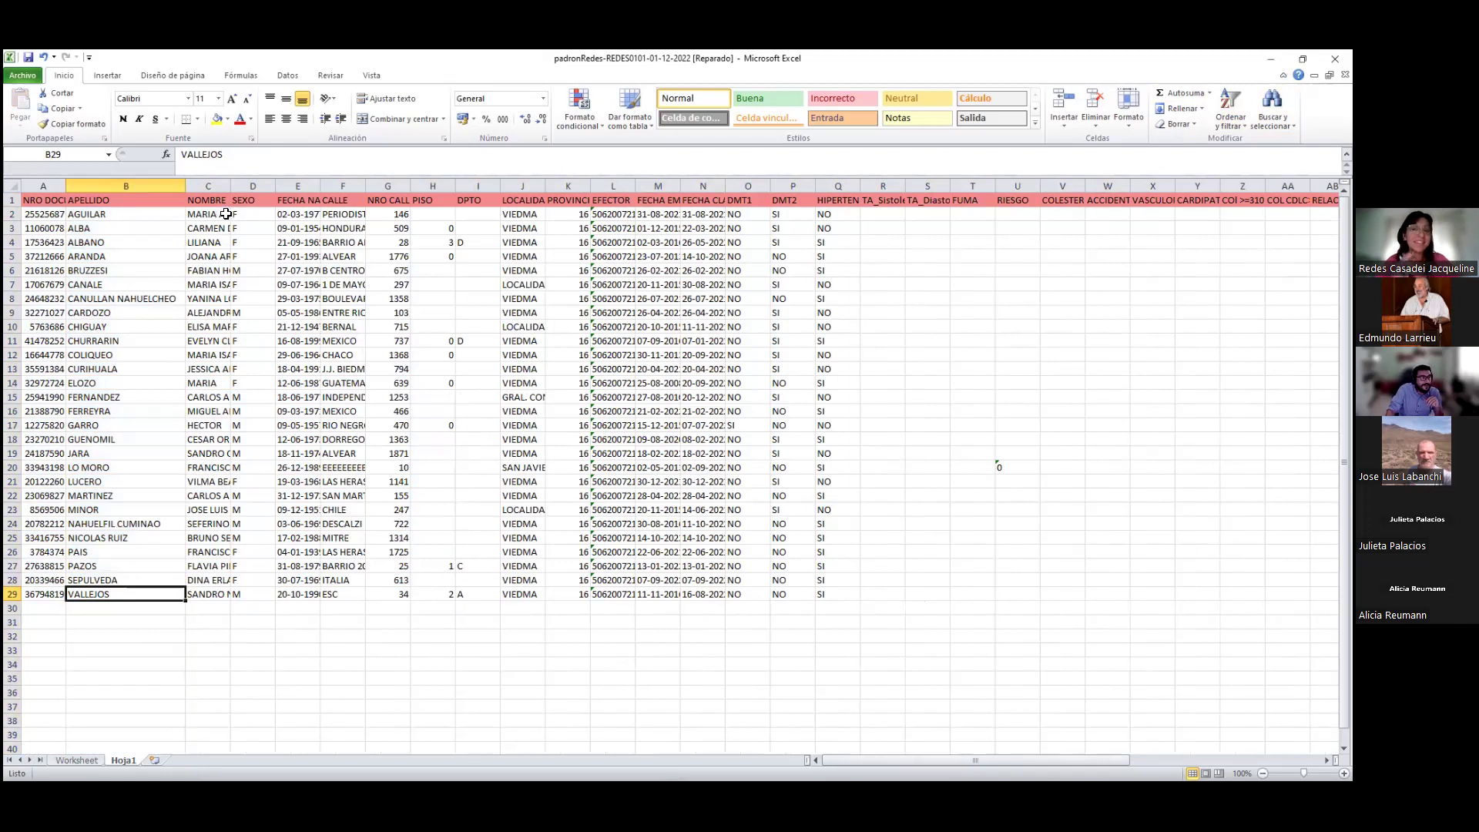
Widen the NOMBRE column to show full names and check the first record
{"action": "left_click_drag", "start_coordinate": [231, 185], "coordinate": [237, 178]}
{"action": "left_click_drag", "start_coordinate": [387, 185], "coordinate": [334, 185]}
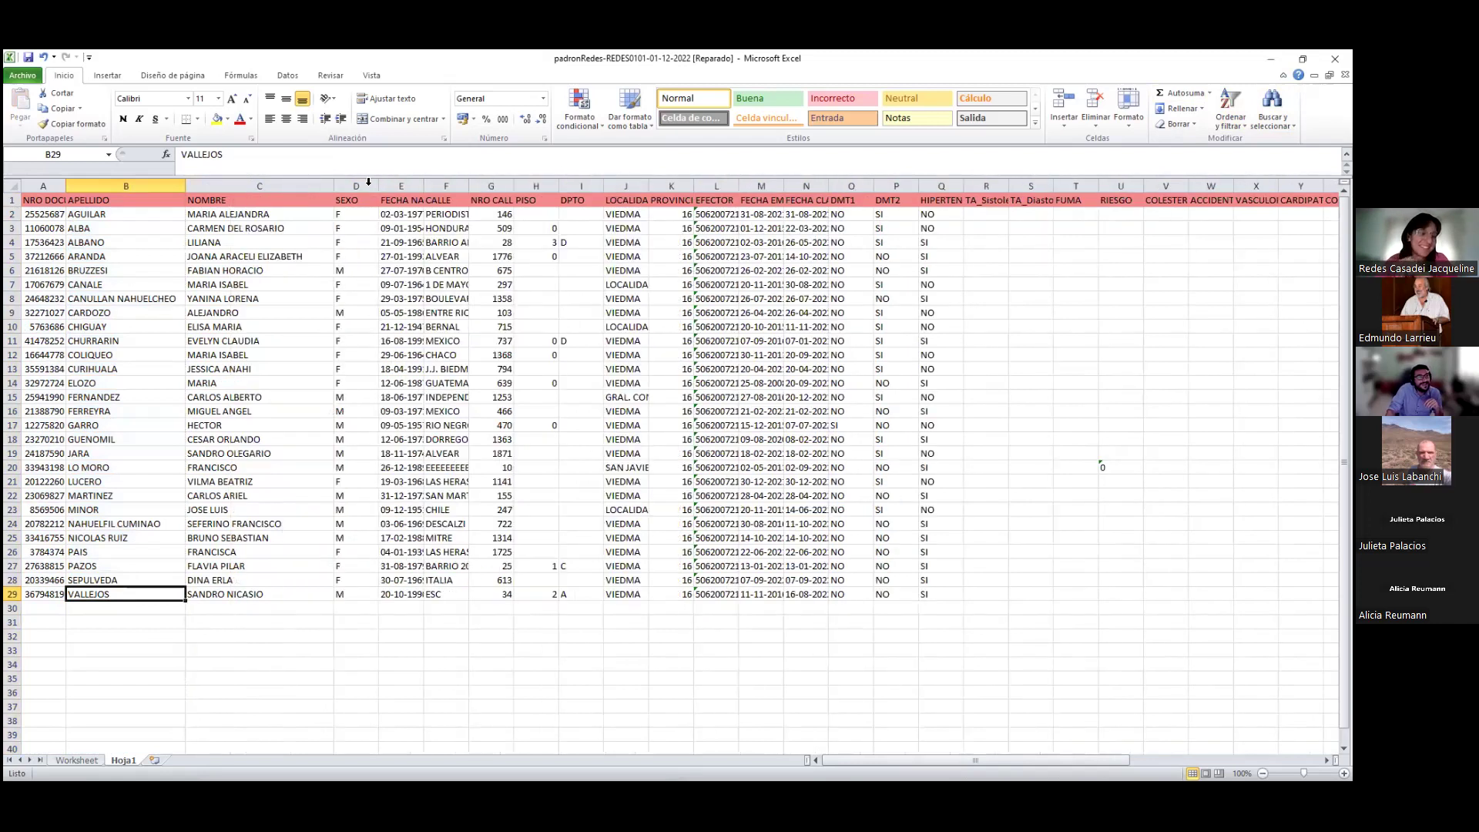
{"action": "left_click", "coordinate": [48, 215]}
{"action": "left_click", "coordinate": [255, 215]}
{"action": "left_click", "coordinate": [356, 214]}
{"action": "left_click", "coordinate": [402, 214]}
Widen FECHA NACIMIENTO, FECHA EMPADRONAMIENTO and FECHA CLASIFICACION to show full dates
{"action": "left_click_drag", "start_coordinate": [426, 185], "coordinate": [460, 186]}
{"action": "left_click_drag", "start_coordinate": [483, 214], "coordinate": [626, 217]}
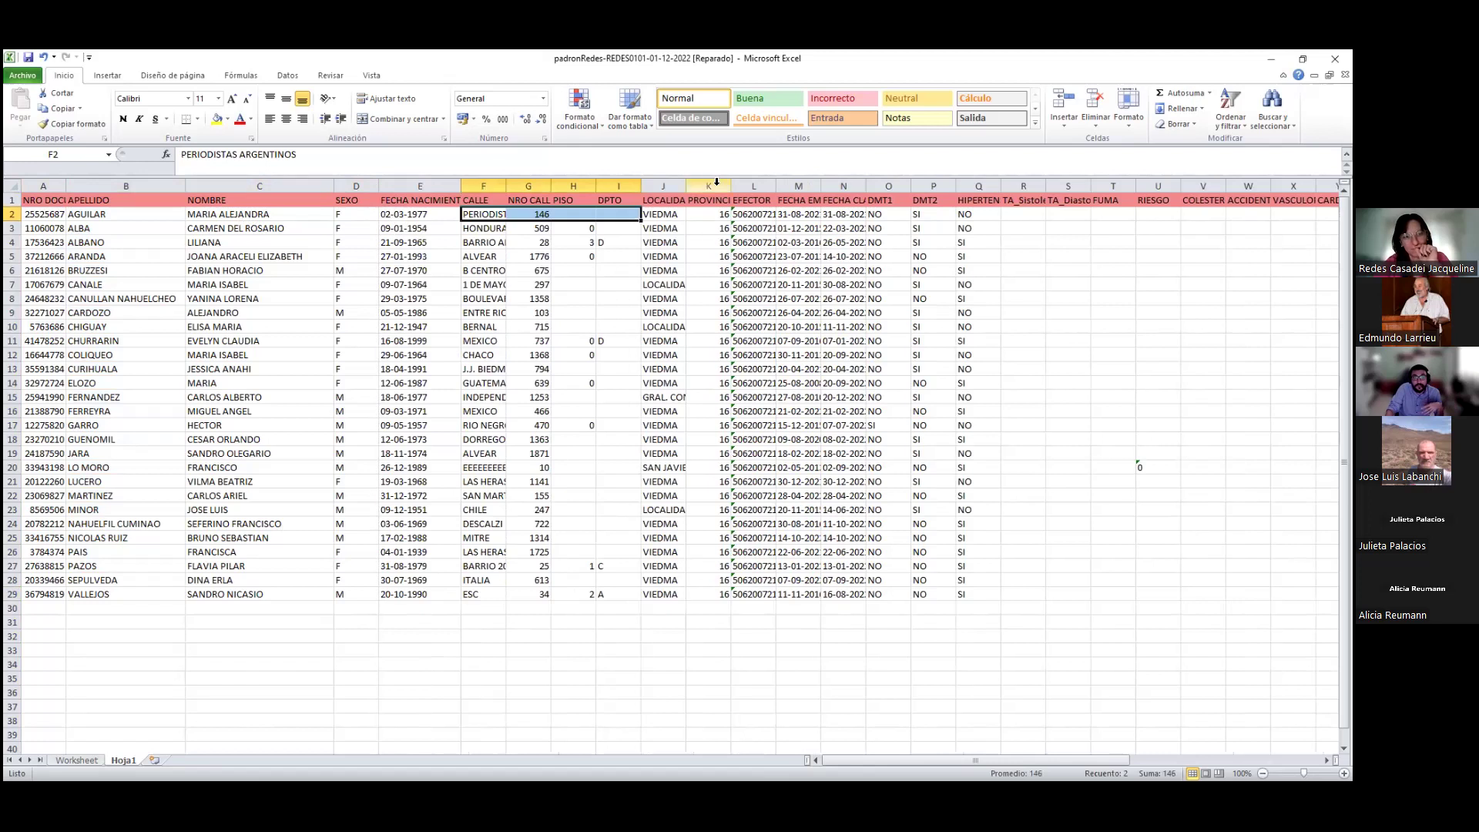
{"action": "left_click_drag", "start_coordinate": [717, 182], "coordinate": [753, 186]}
{"action": "left_click_drag", "start_coordinate": [888, 759], "coordinate": [923, 759]}
{"action": "left_click_drag", "start_coordinate": [512, 183], "coordinate": [686, 185]}
{"action": "left_click", "coordinate": [555, 215]}
{"action": "left_click_drag", "start_coordinate": [640, 215], "coordinate": [655, 589]}
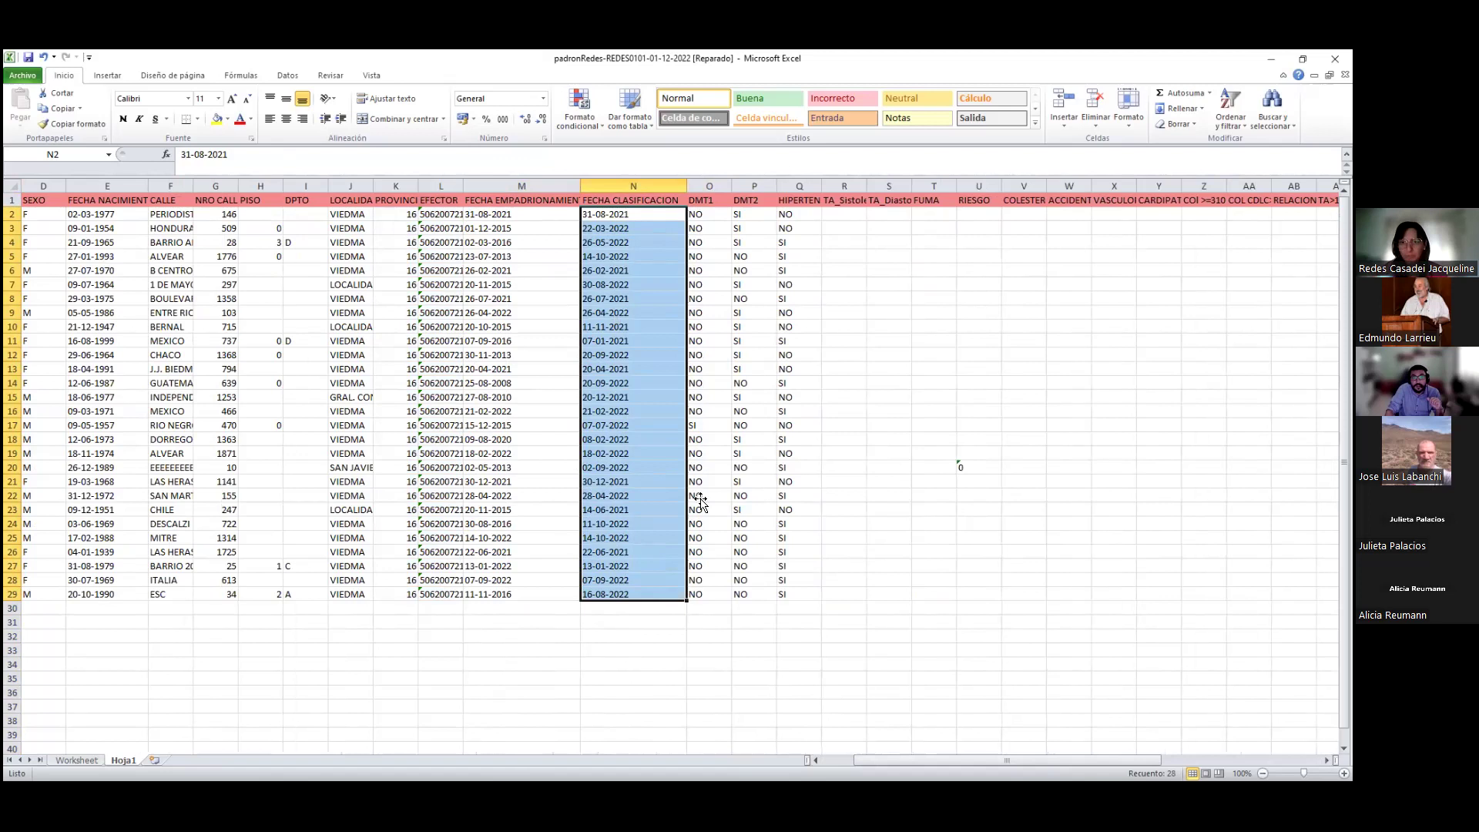
Review the classification dates and the DMT1, DMT2 and hypertension columns
{"action": "left_click", "coordinate": [626, 325]}
{"action": "left_click_drag", "start_coordinate": [628, 228], "coordinate": [659, 300]}
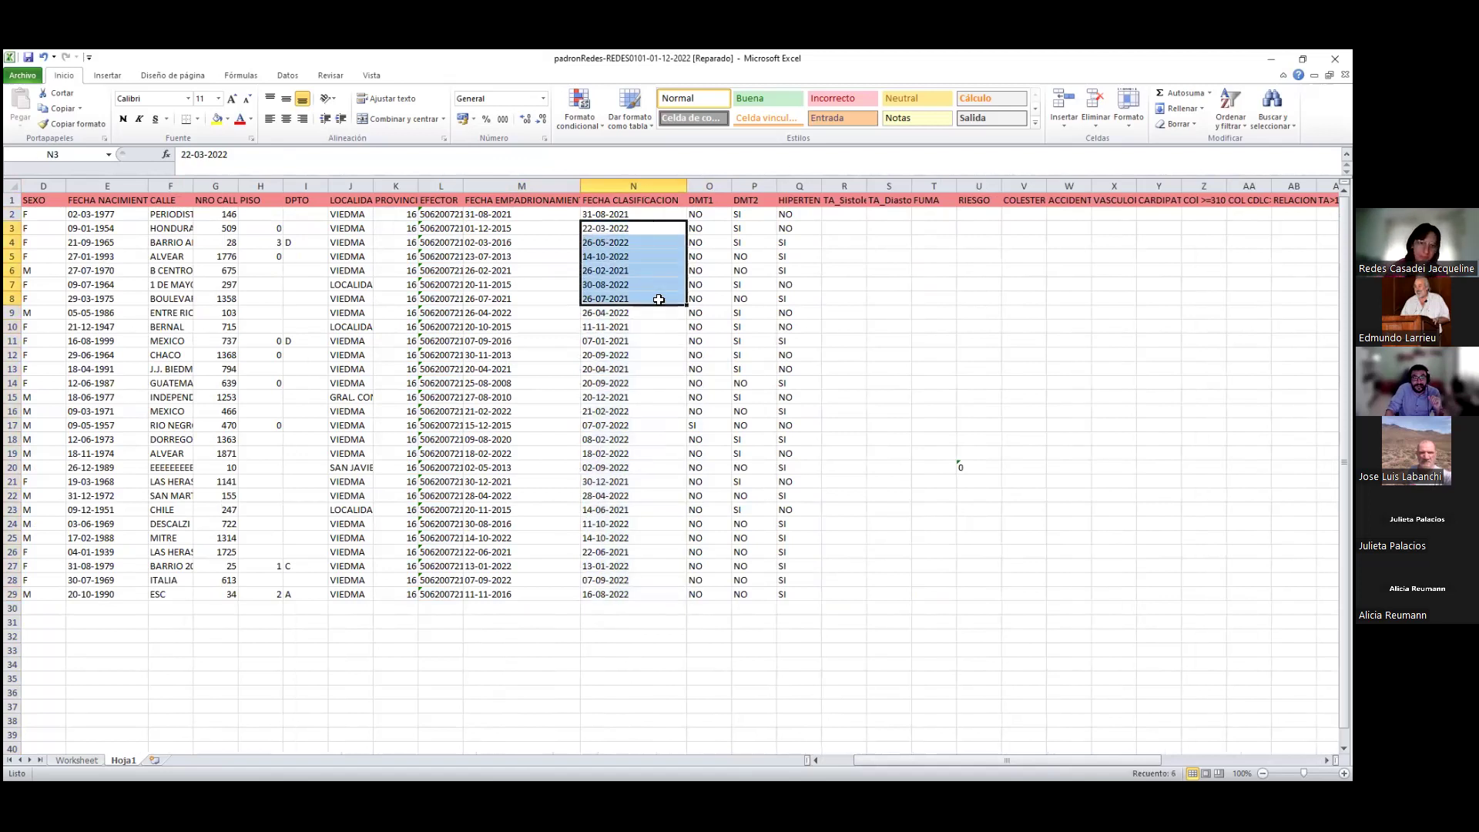
{"action": "left_click", "coordinate": [709, 199]}
{"action": "left_click", "coordinate": [710, 220]}
{"action": "left_click", "coordinate": [721, 425]}
{"action": "left_click", "coordinate": [751, 201]}
{"action": "left_click_drag", "start_coordinate": [757, 266], "coordinate": [774, 242]}
{"action": "left_click", "coordinate": [801, 199]}
{"action": "left_click", "coordinate": [902, 749]}
{"action": "left_click_drag", "start_coordinate": [911, 755], "coordinate": [1007, 758]}
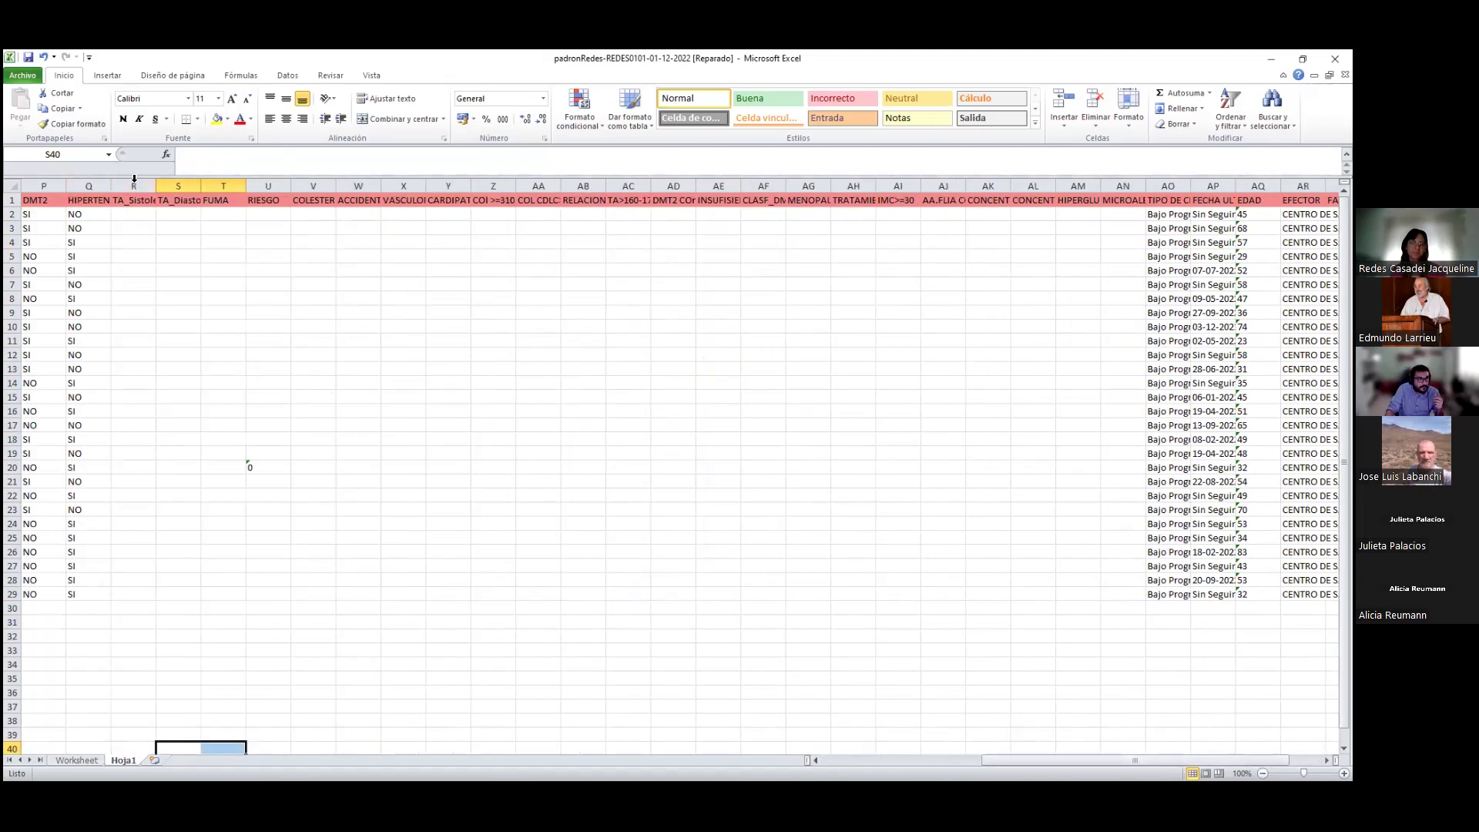
Delete the empty TA_Sistole-to-MICROALB columns and autofit TIPO DE CLASIFICACION
{"action": "left_click_drag", "start_coordinate": [134, 179], "coordinate": [168, 180]}
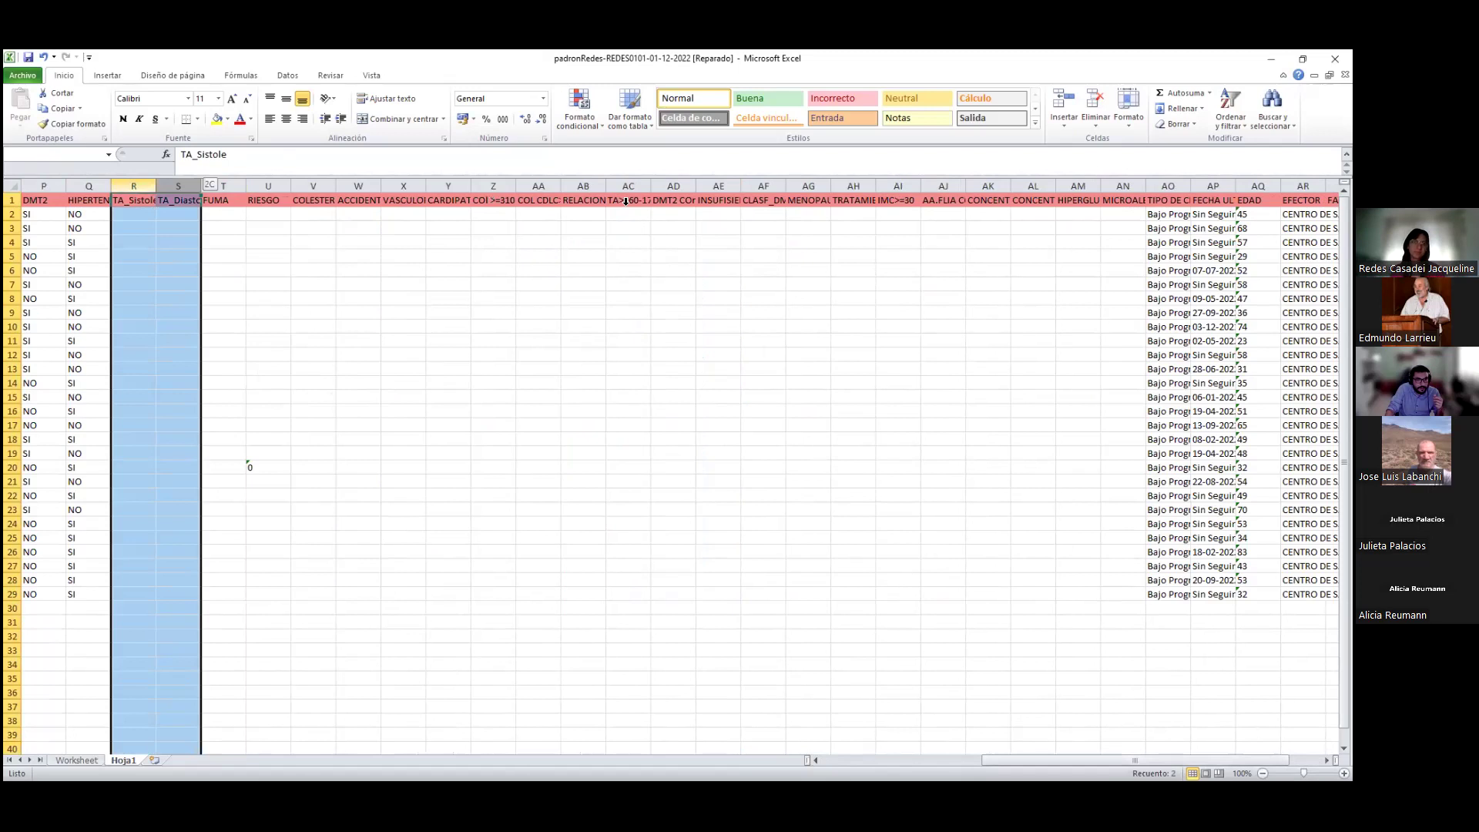
{"action": "left_click_drag", "start_coordinate": [1133, 258], "coordinate": [1131, 259]}
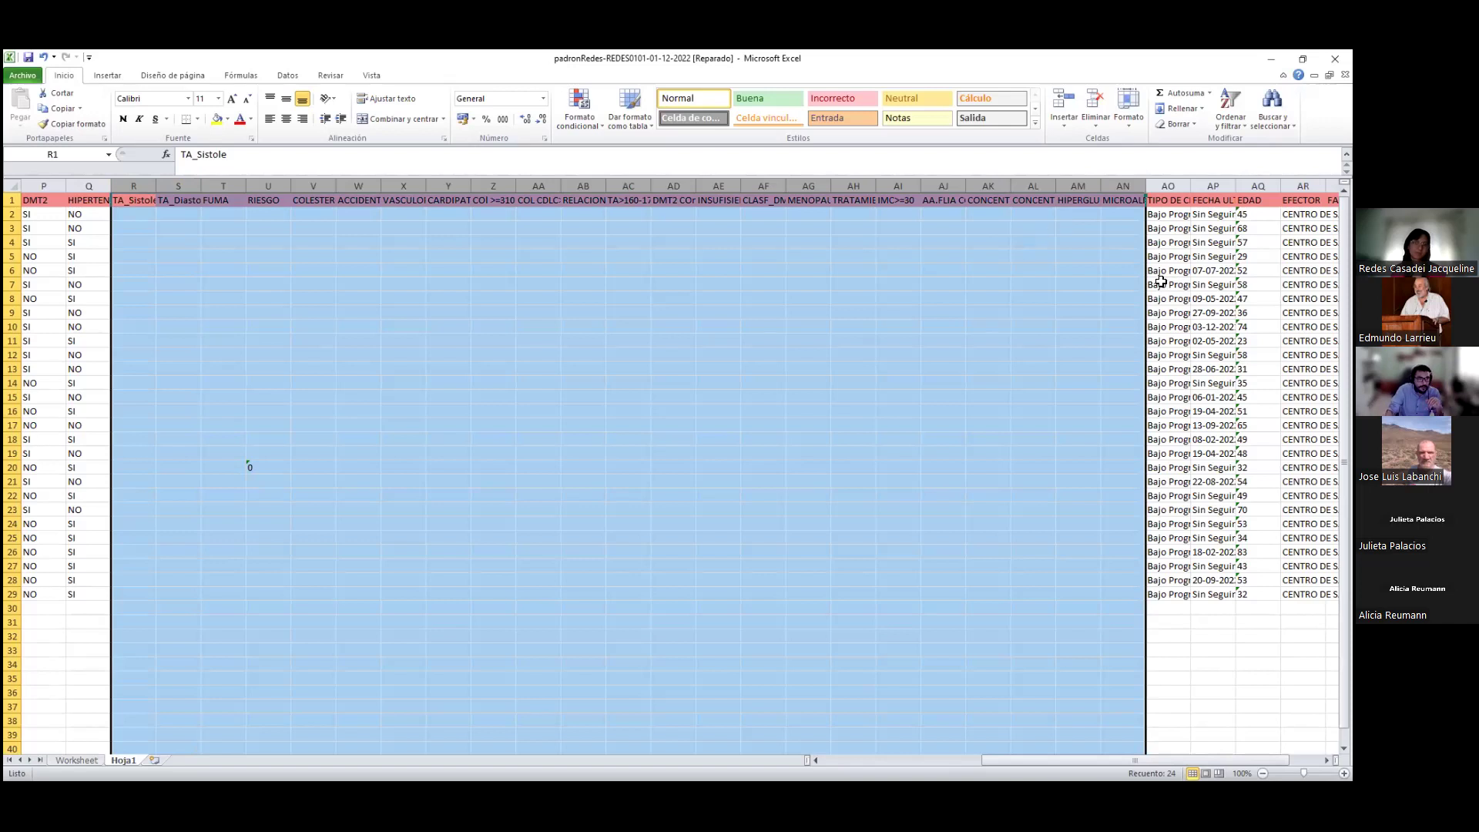
{"action": "right_click", "coordinate": [715, 243]}
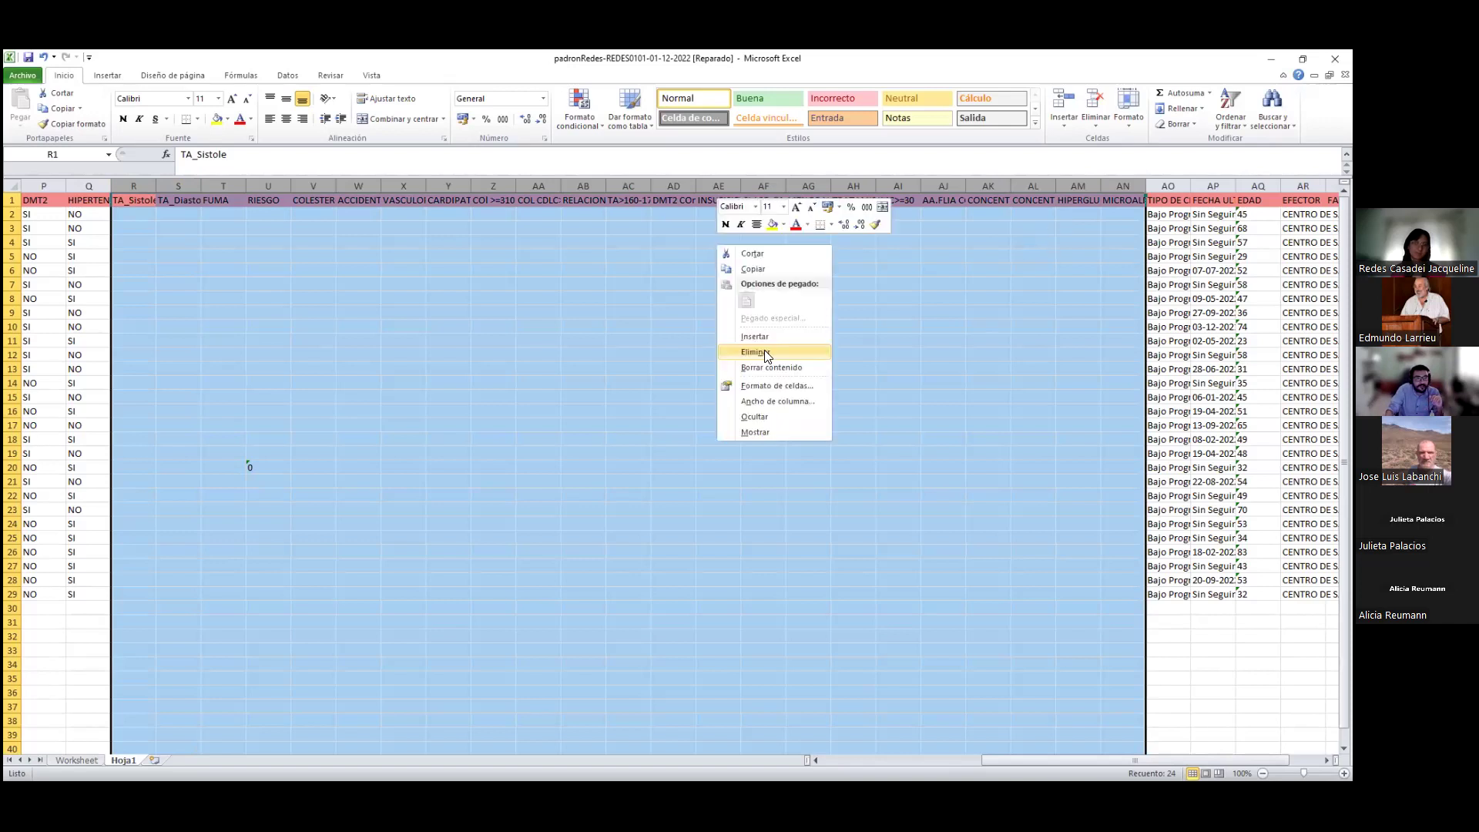
{"action": "left_click", "coordinate": [766, 353]}
{"action": "left_click_drag", "start_coordinate": [973, 761], "coordinate": [856, 766]}
{"action": "left_click", "coordinate": [716, 186]}
{"action": "double_click", "coordinate": [740, 186]}
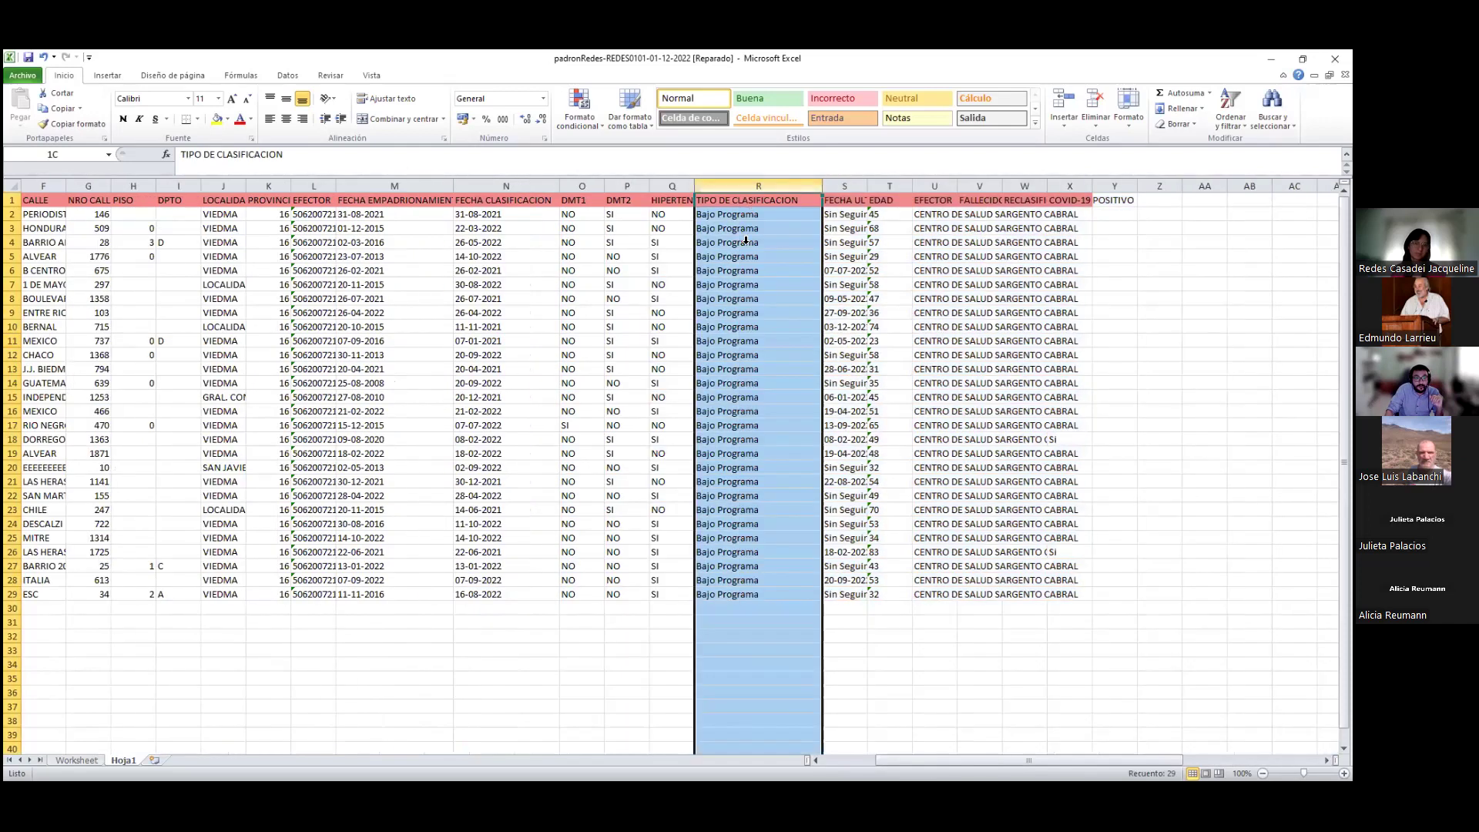
Widen FECHA ULT. SEGUIMIENTO and check its follow-up dates and Sin Seguimiento entries
{"action": "left_click", "coordinate": [882, 255]}
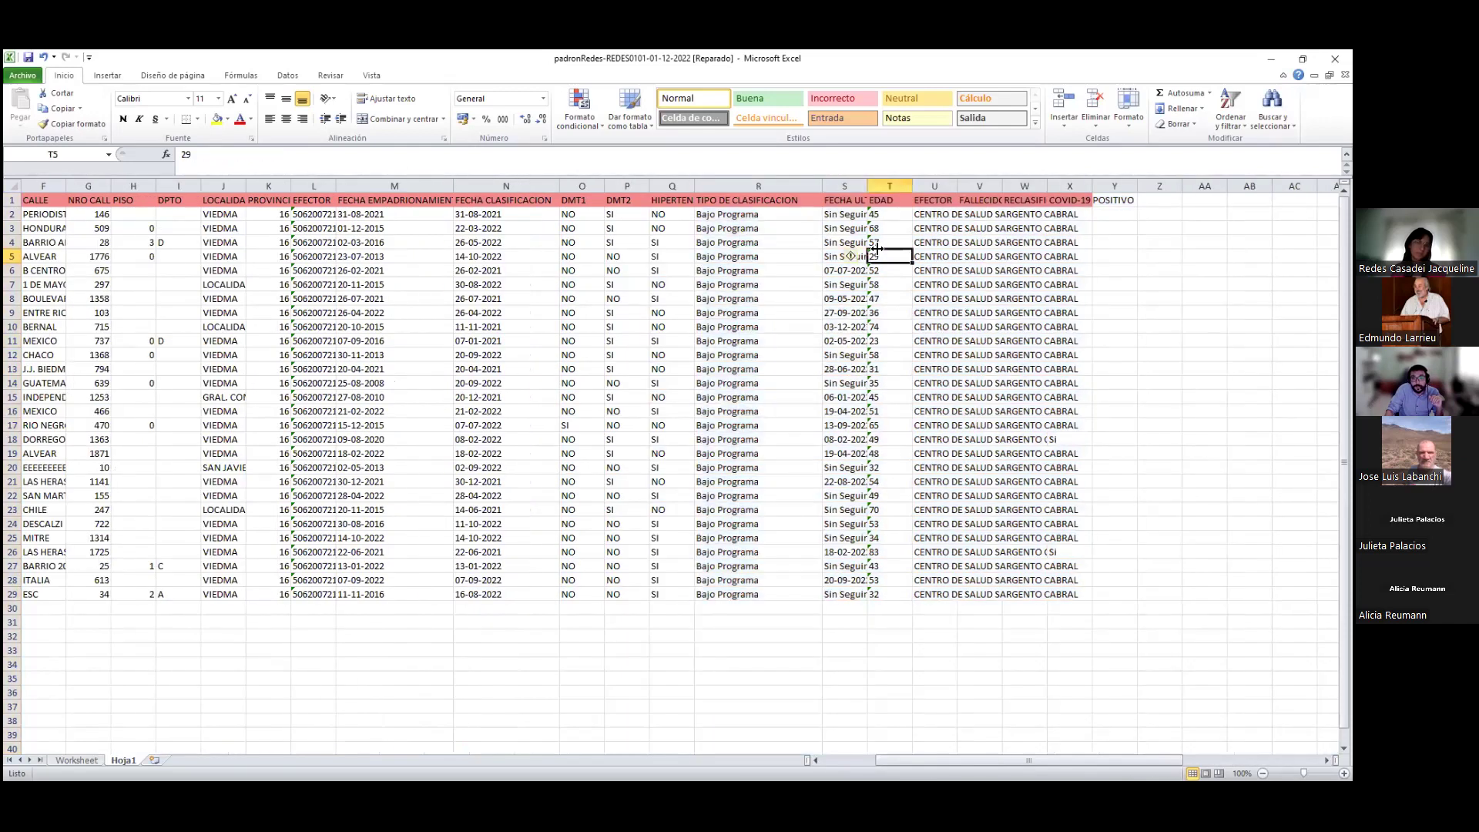
{"action": "left_click_drag", "start_coordinate": [867, 186], "coordinate": [987, 186]}
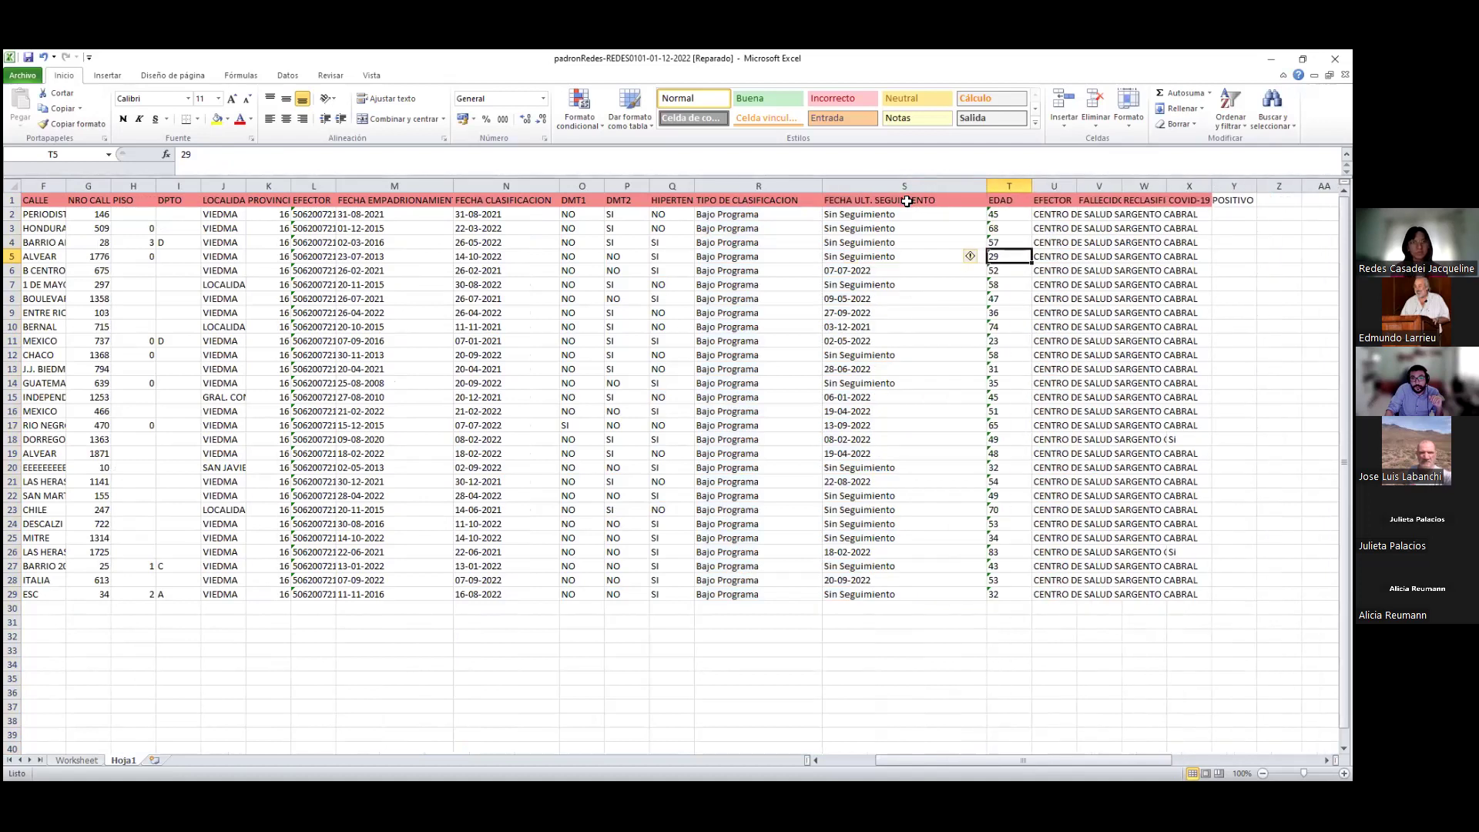
{"action": "left_click", "coordinate": [908, 200]}
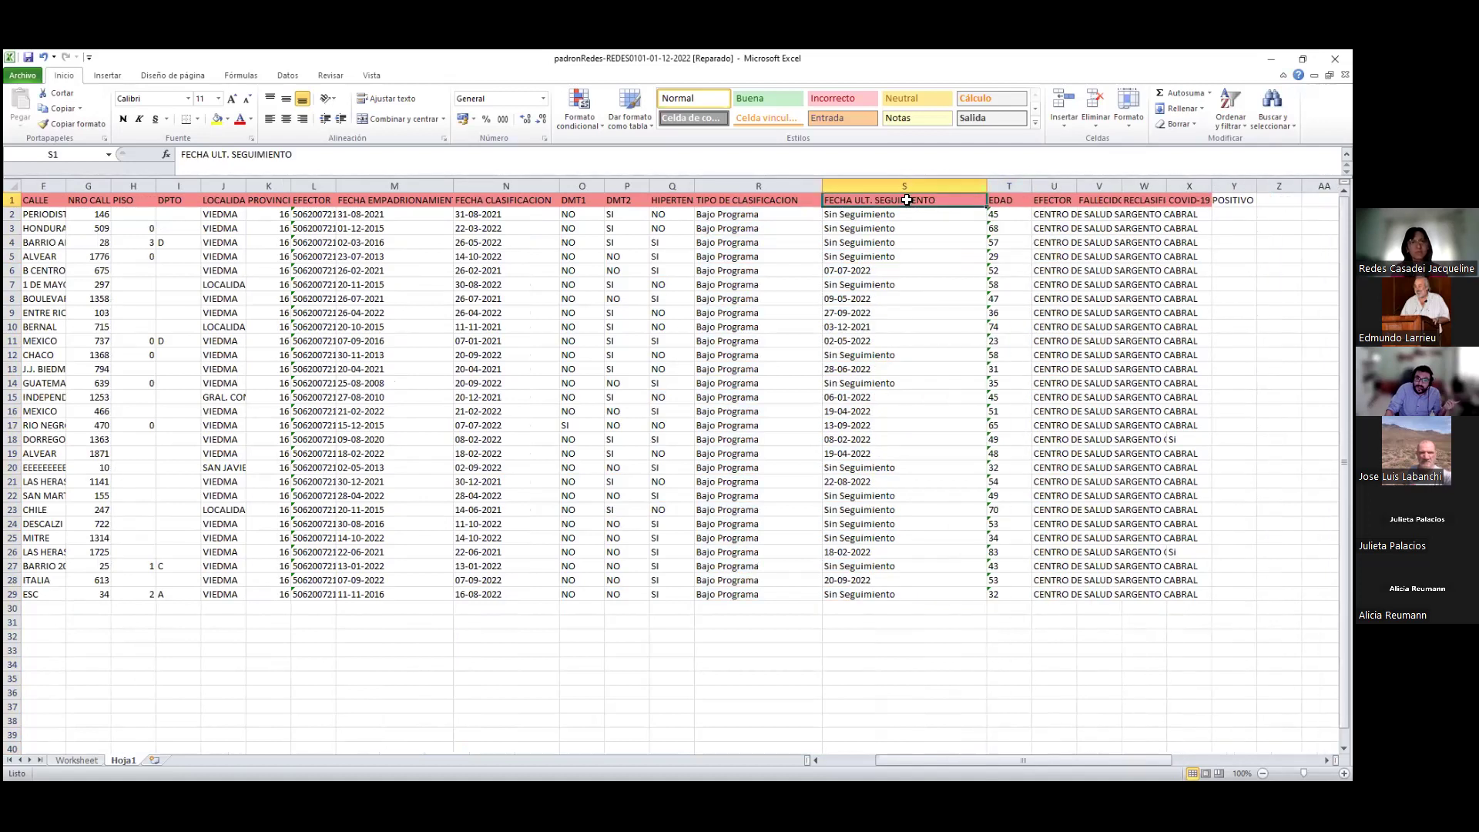
{"action": "left_click_drag", "start_coordinate": [895, 217], "coordinate": [898, 227]}
{"action": "left_click", "coordinate": [905, 266]}
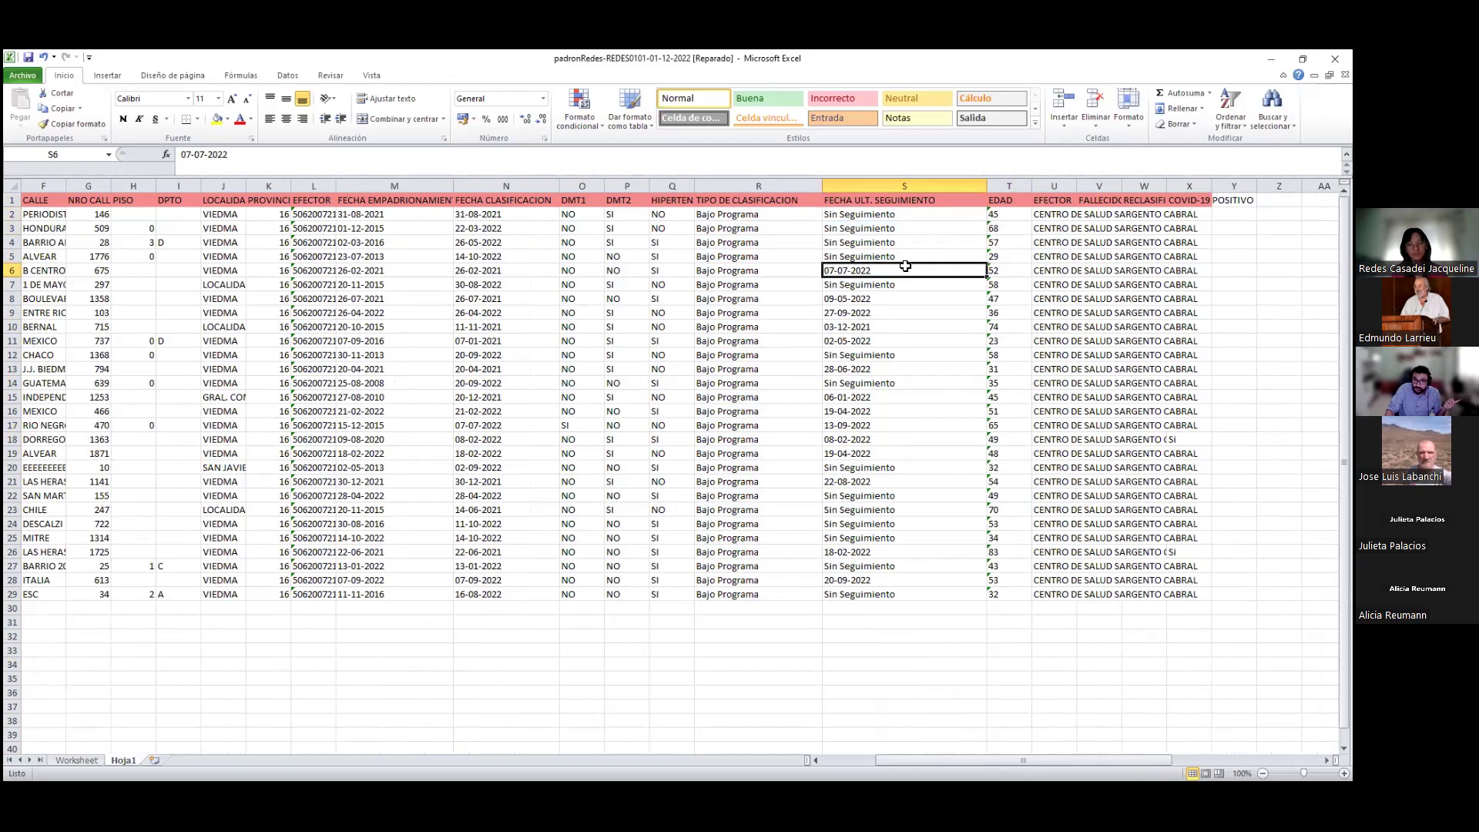
{"action": "left_click", "coordinate": [891, 311]}
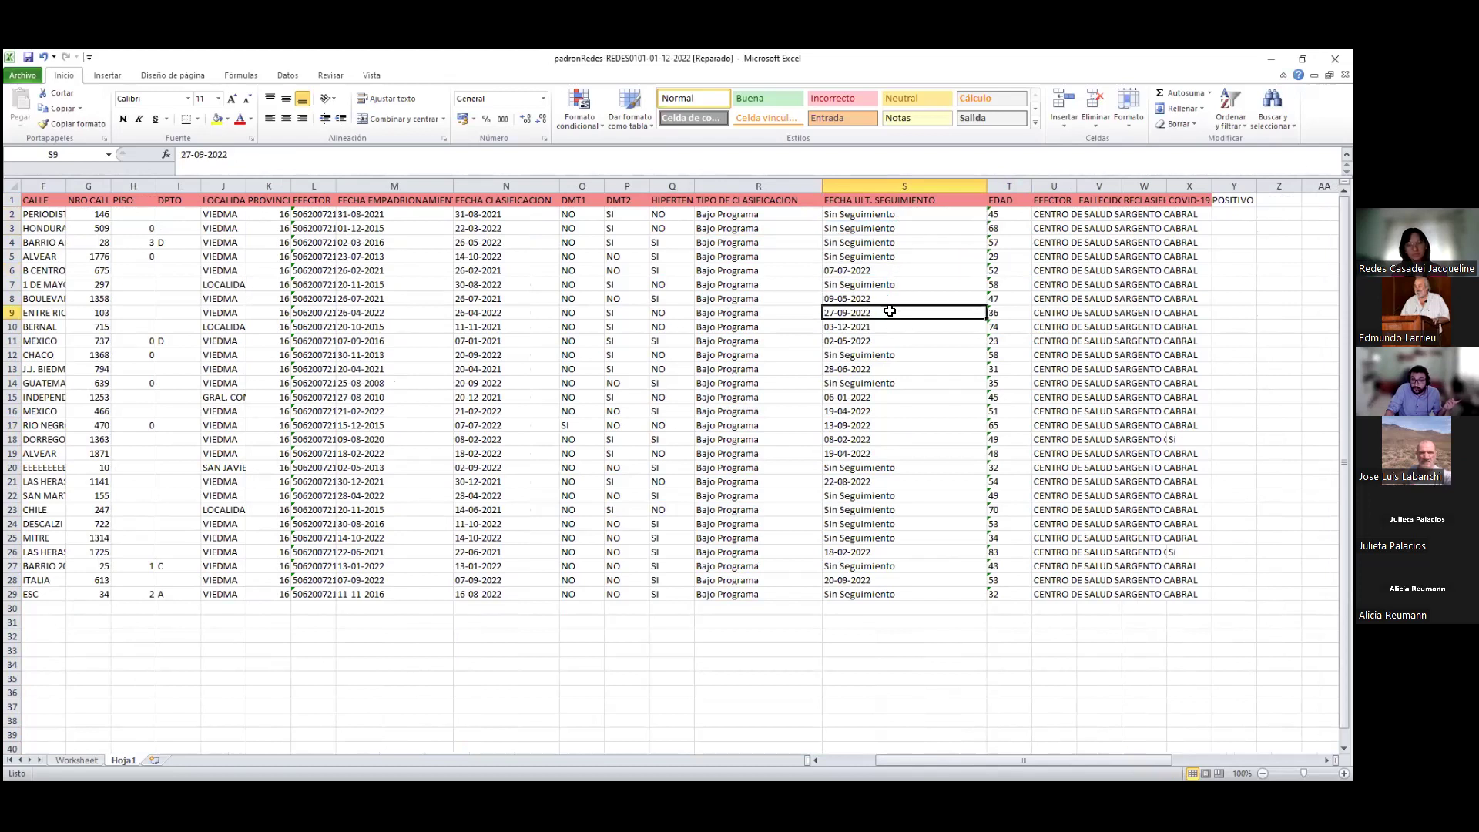
{"action": "left_click", "coordinate": [893, 336]}
{"action": "left_click", "coordinate": [895, 357]}
Review the EDAD ages, including the value flagged with an error in row 6
{"action": "left_click", "coordinate": [1011, 199]}
{"action": "left_click_drag", "start_coordinate": [1012, 199], "coordinate": [1026, 583]}
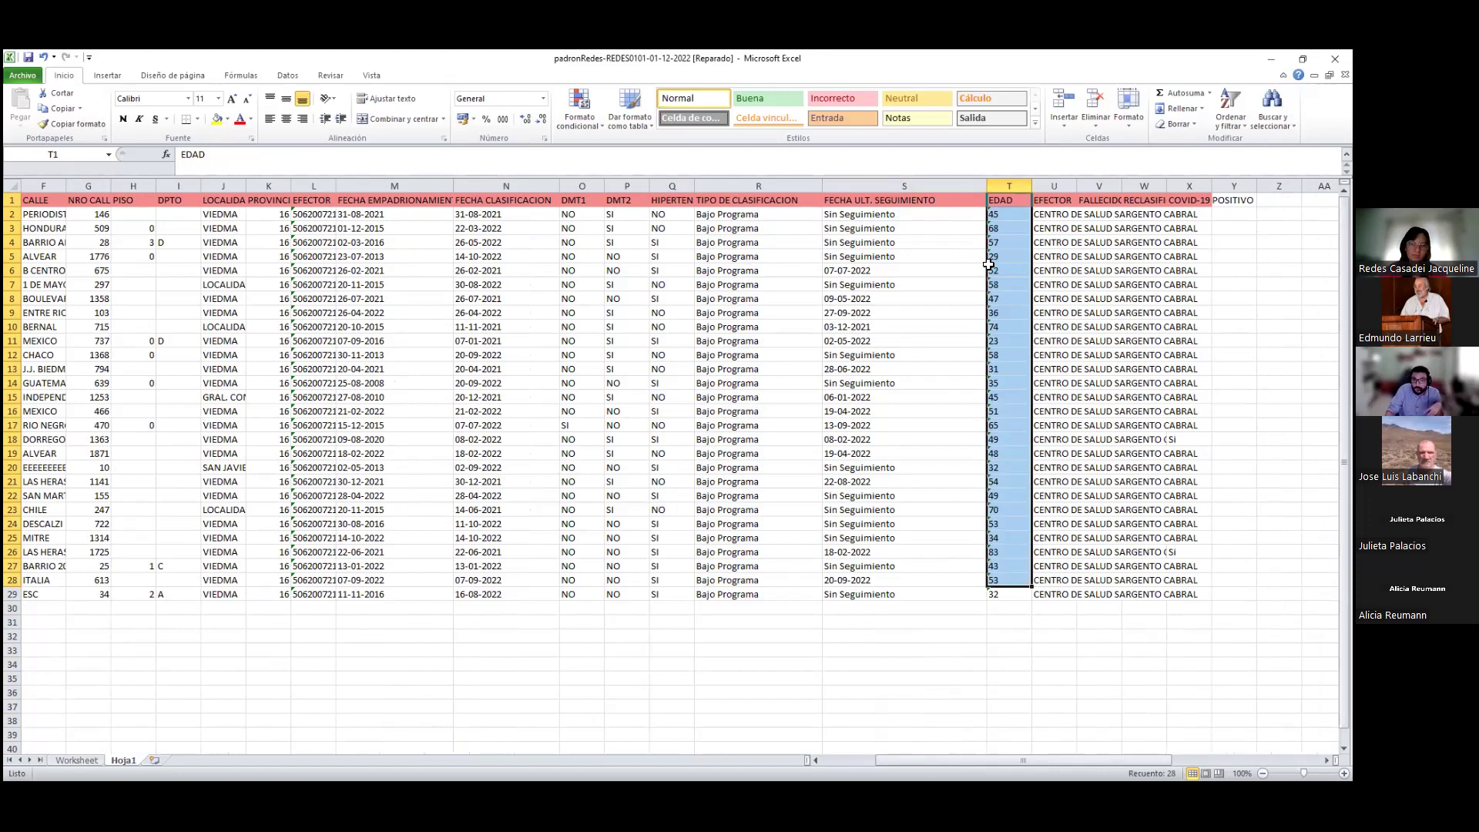
{"action": "left_click", "coordinate": [992, 266]}
{"action": "left_click", "coordinate": [984, 270]}
{"action": "left_click", "coordinate": [1018, 266]}
{"action": "key", "text": "Up"}
{"action": "key", "text": "Up"}
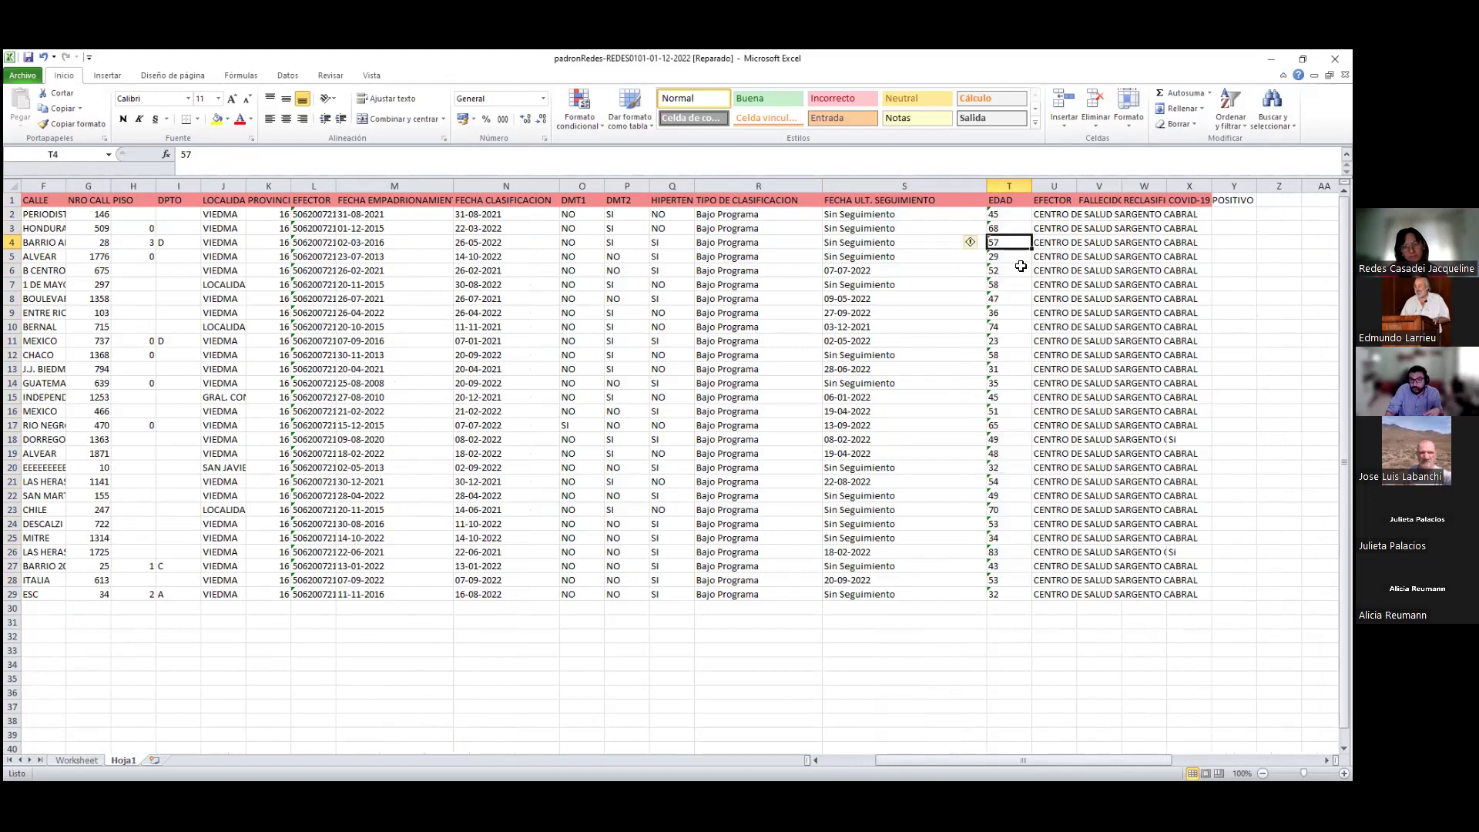
Autofit the EFECTOR column to show full centre names
{"action": "left_click", "coordinate": [1061, 185]}
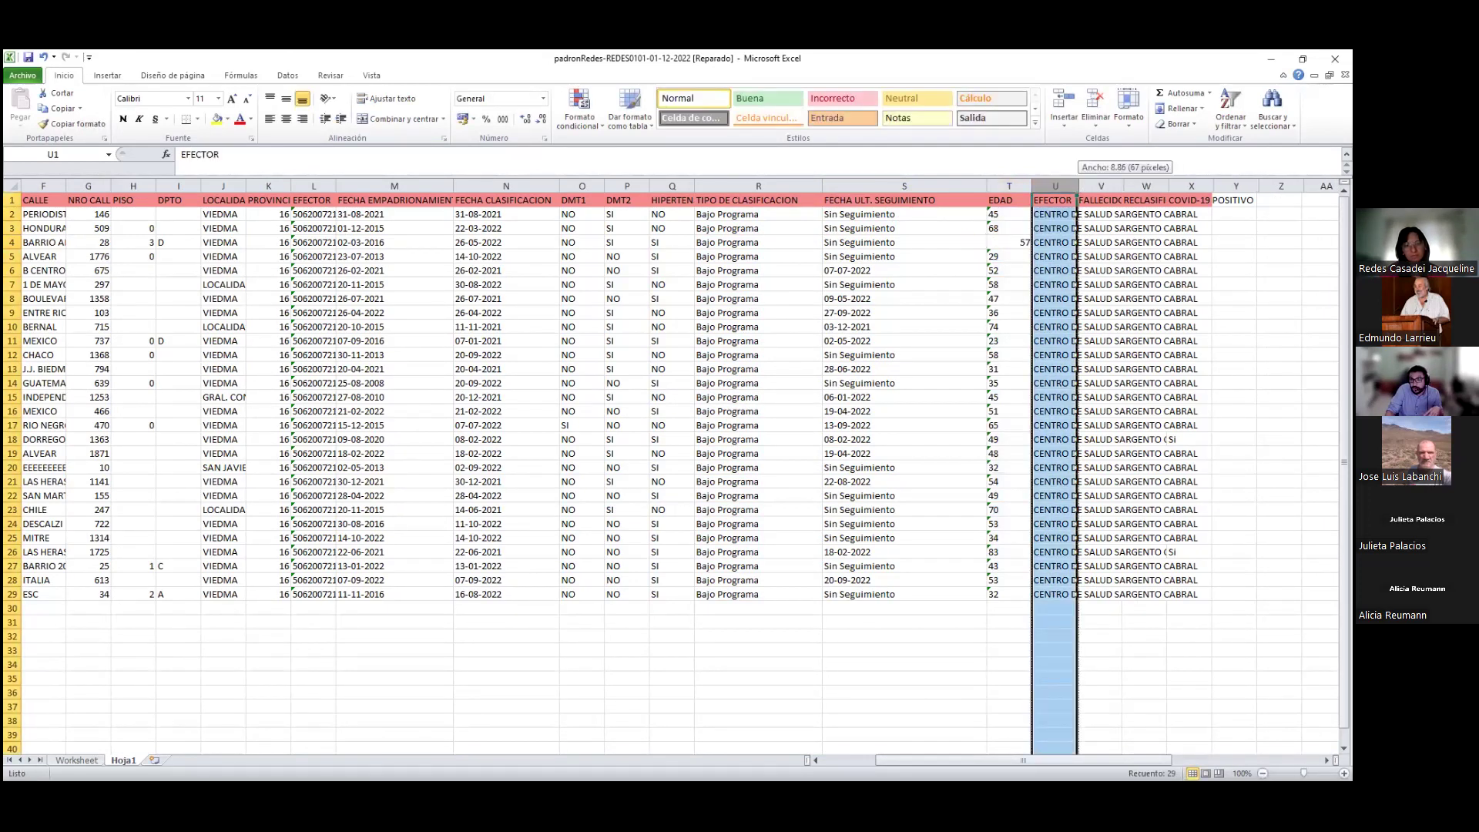
{"action": "double_click", "coordinate": [1076, 185]}
{"action": "left_click_drag", "start_coordinate": [1152, 759], "coordinate": [1258, 760]}
Autofit FALLECIDO/A, confirm its entries are empty, and widen column W for RECLASIFICACIÓN
{"action": "left_click", "coordinate": [723, 185]}
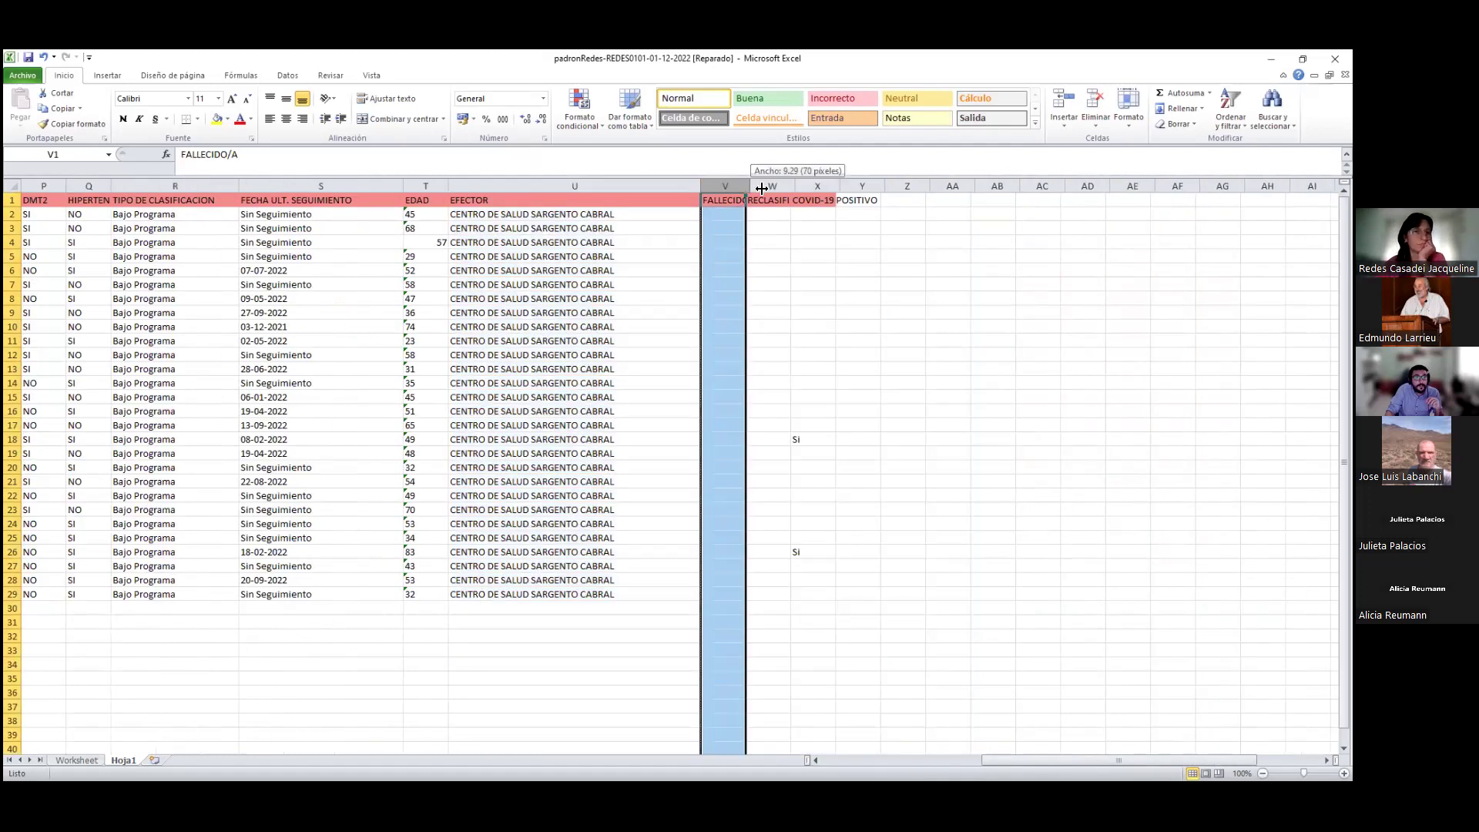
{"action": "double_click", "coordinate": [745, 186]}
{"action": "left_click", "coordinate": [750, 232]}
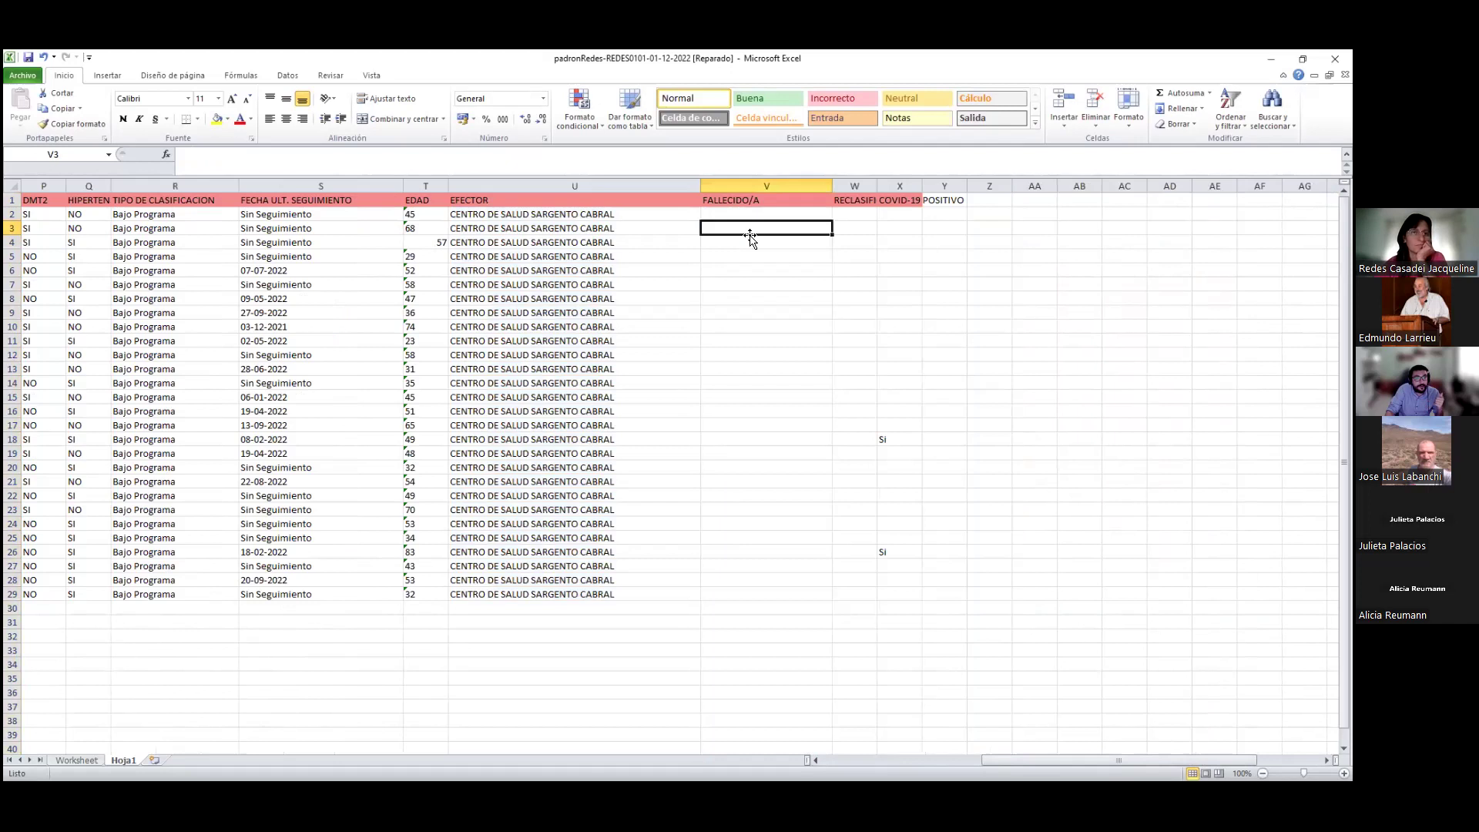
{"action": "left_click_drag", "start_coordinate": [745, 218], "coordinate": [811, 595]}
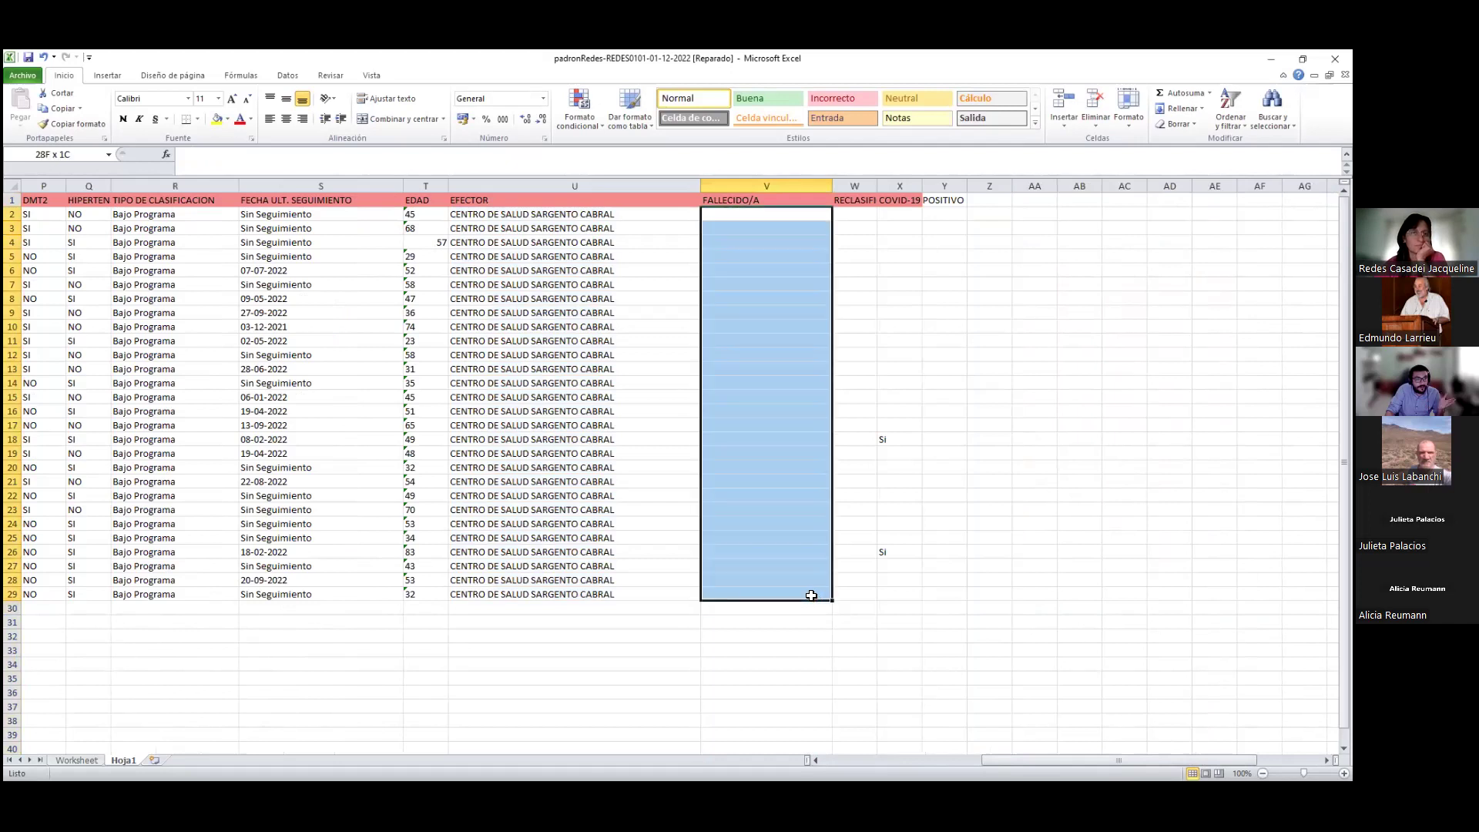
{"action": "left_click", "coordinate": [759, 256]}
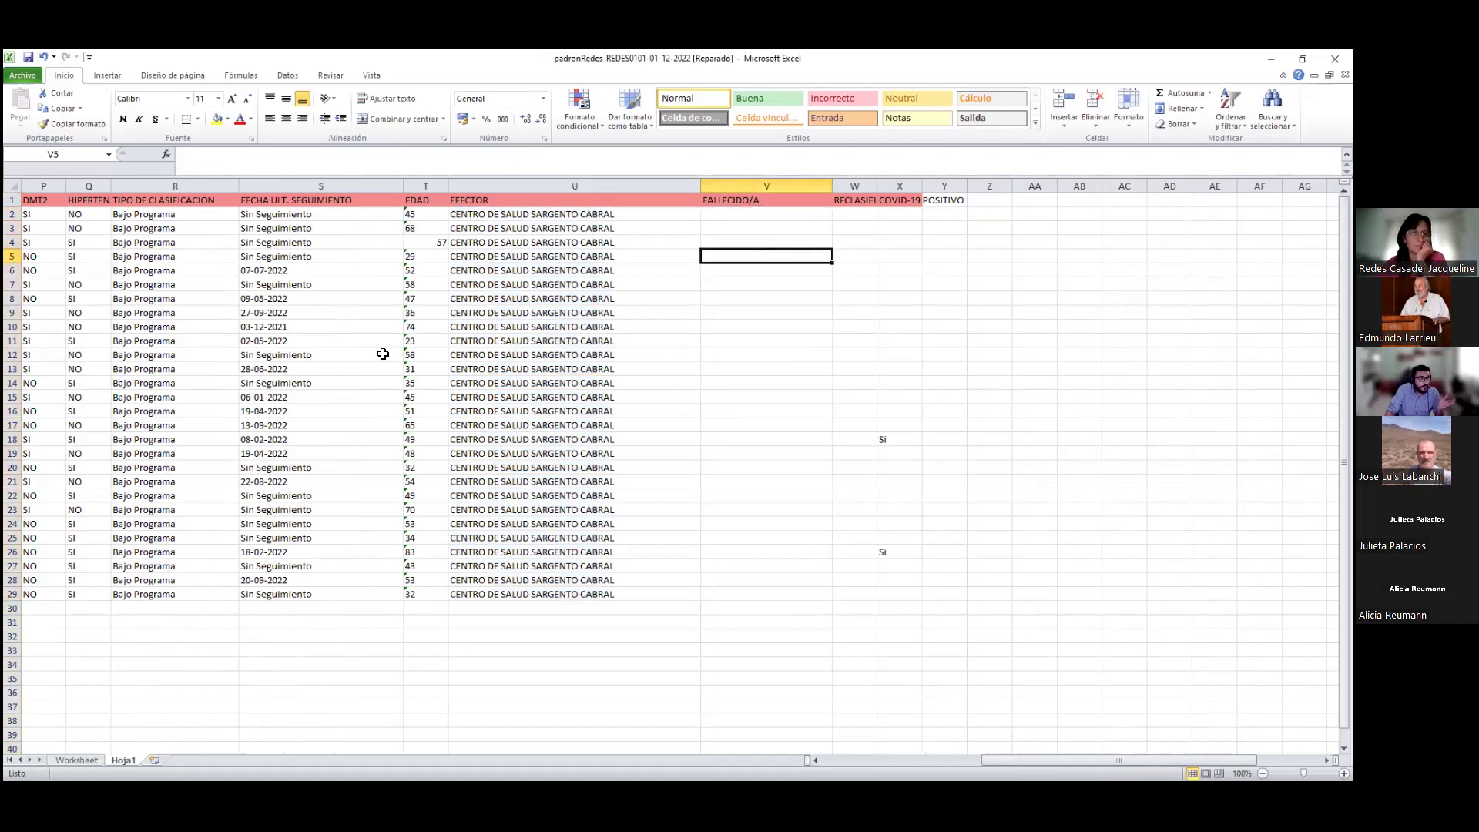
{"action": "left_click_drag", "start_coordinate": [886, 183], "coordinate": [1016, 183]}
{"action": "left_click_drag", "start_coordinate": [924, 200], "coordinate": [918, 585]}
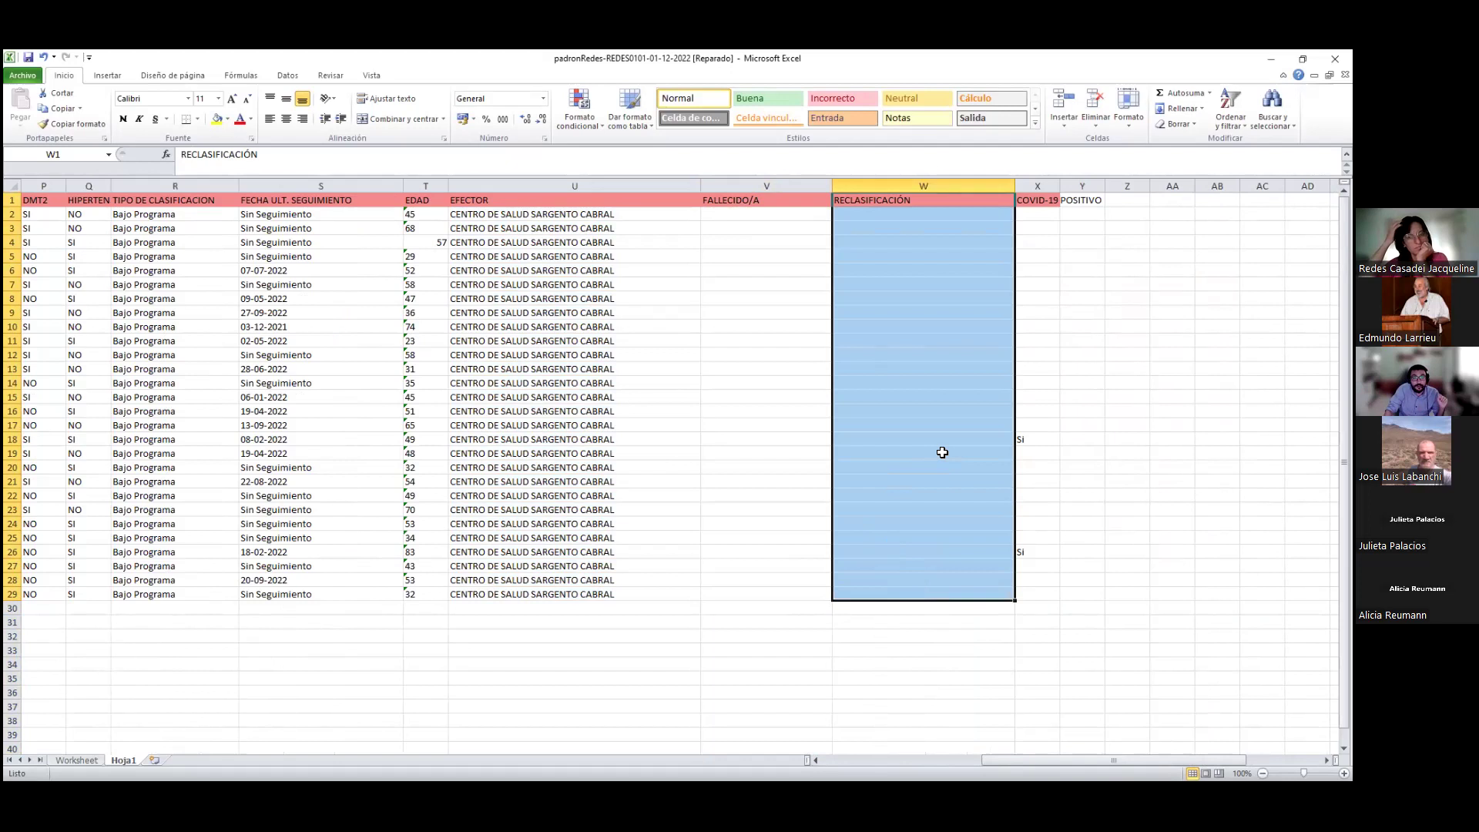
{"action": "left_click", "coordinate": [884, 320]}
{"action": "left_click", "coordinate": [912, 420]}
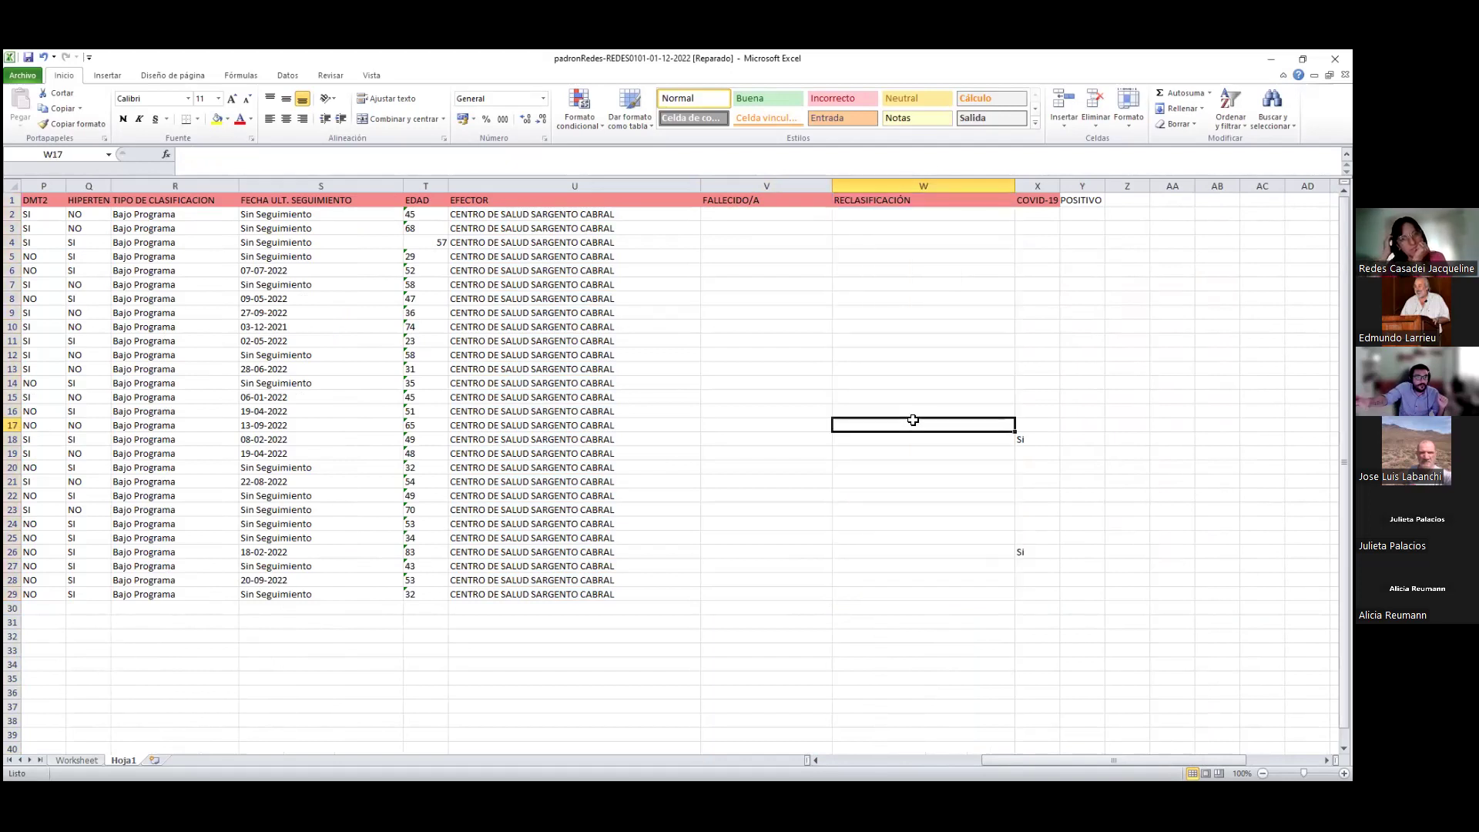
{"action": "left_click_drag", "start_coordinate": [1041, 199], "coordinate": [1049, 594]}
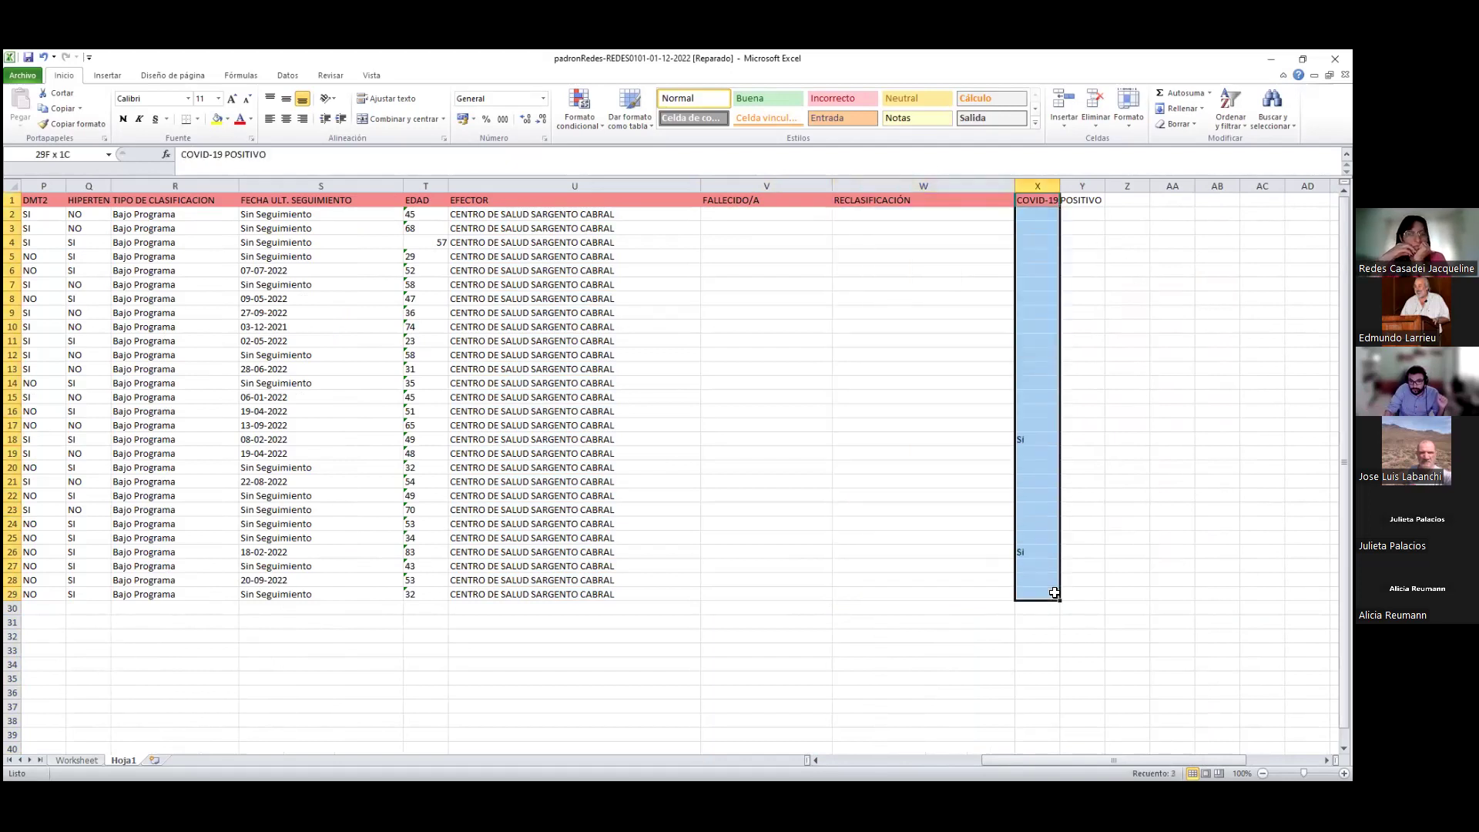
{"action": "left_click", "coordinate": [1032, 435]}
{"action": "left_click", "coordinate": [1036, 552]}
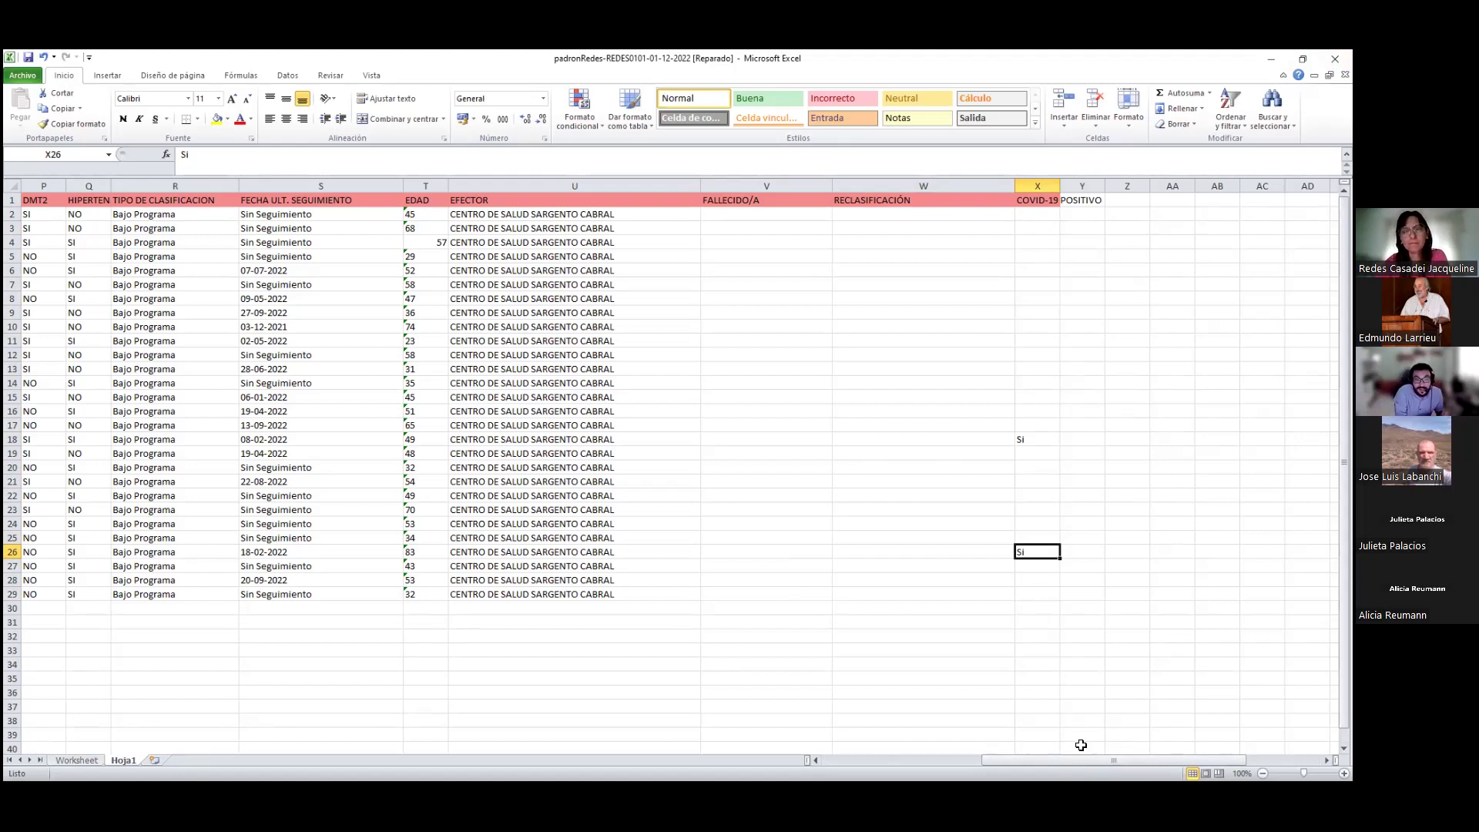
{"action": "left_click_drag", "start_coordinate": [1083, 759], "coordinate": [941, 752]}
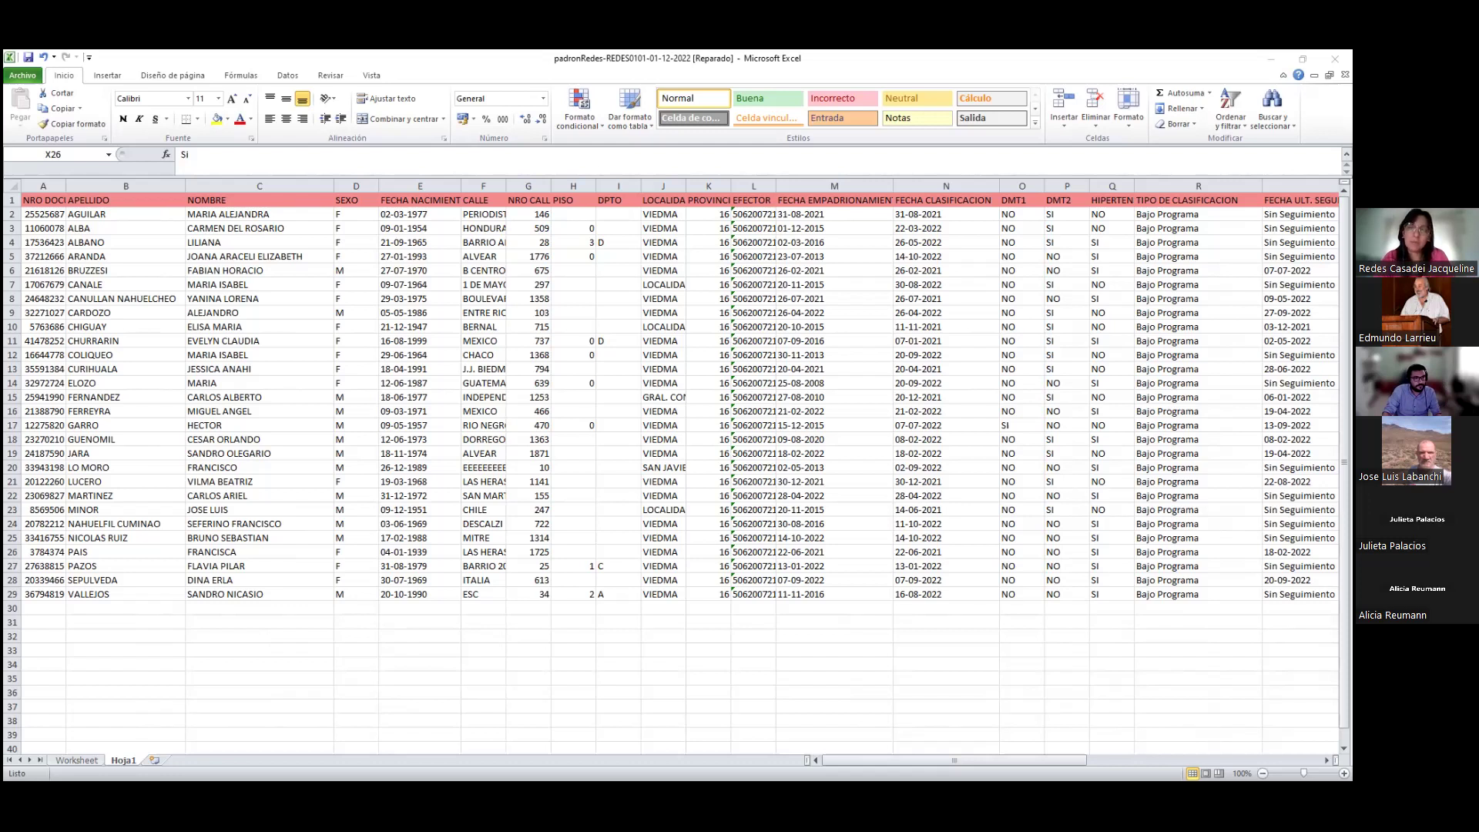
Enable editing in seguimientosRedes and copy its entire sheet
{"action": "key", "text": "alt+Tab"}
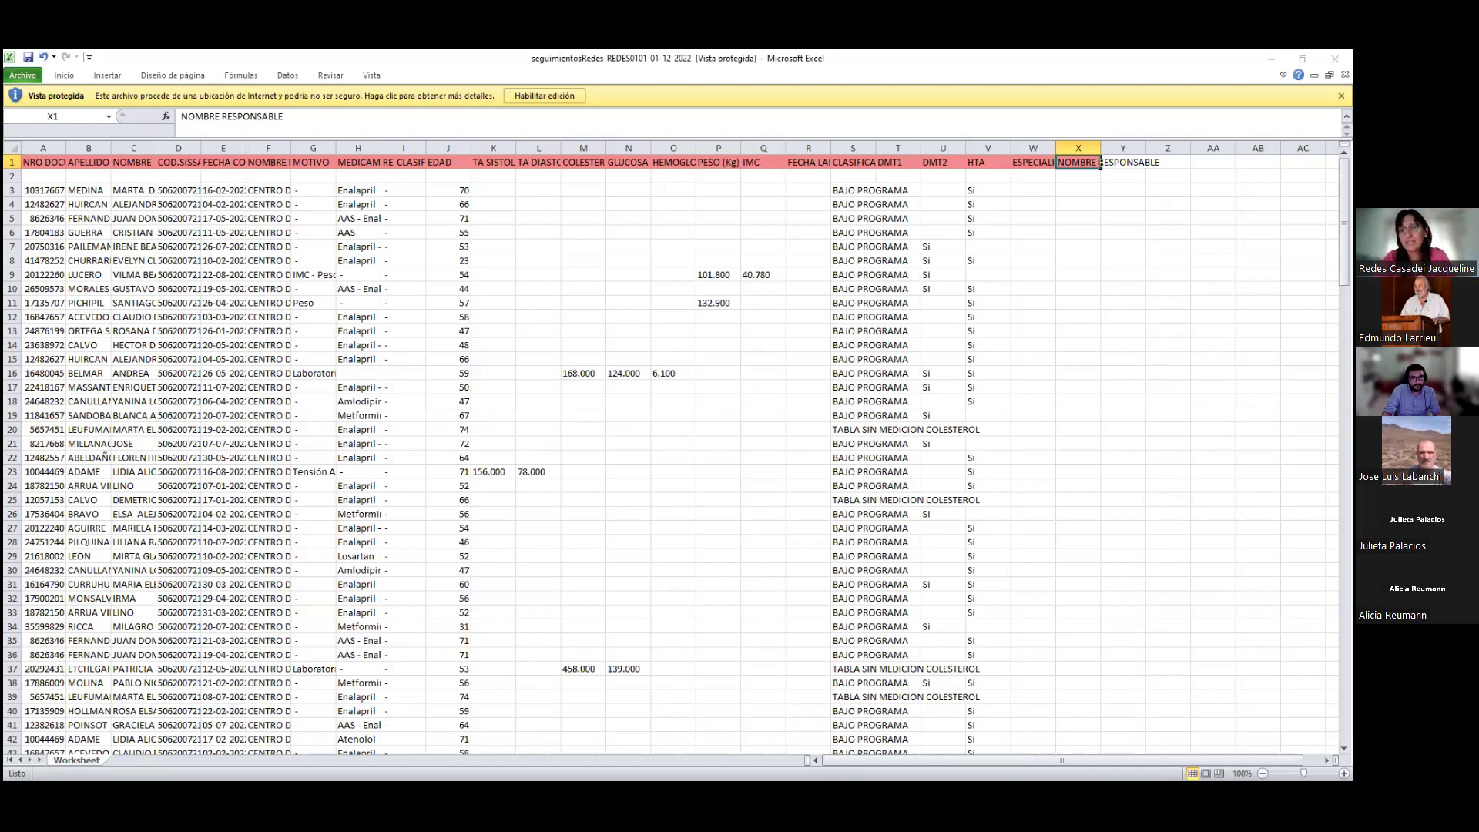
{"action": "left_click", "coordinate": [543, 95]}
{"action": "key", "text": "ctrl+a"}
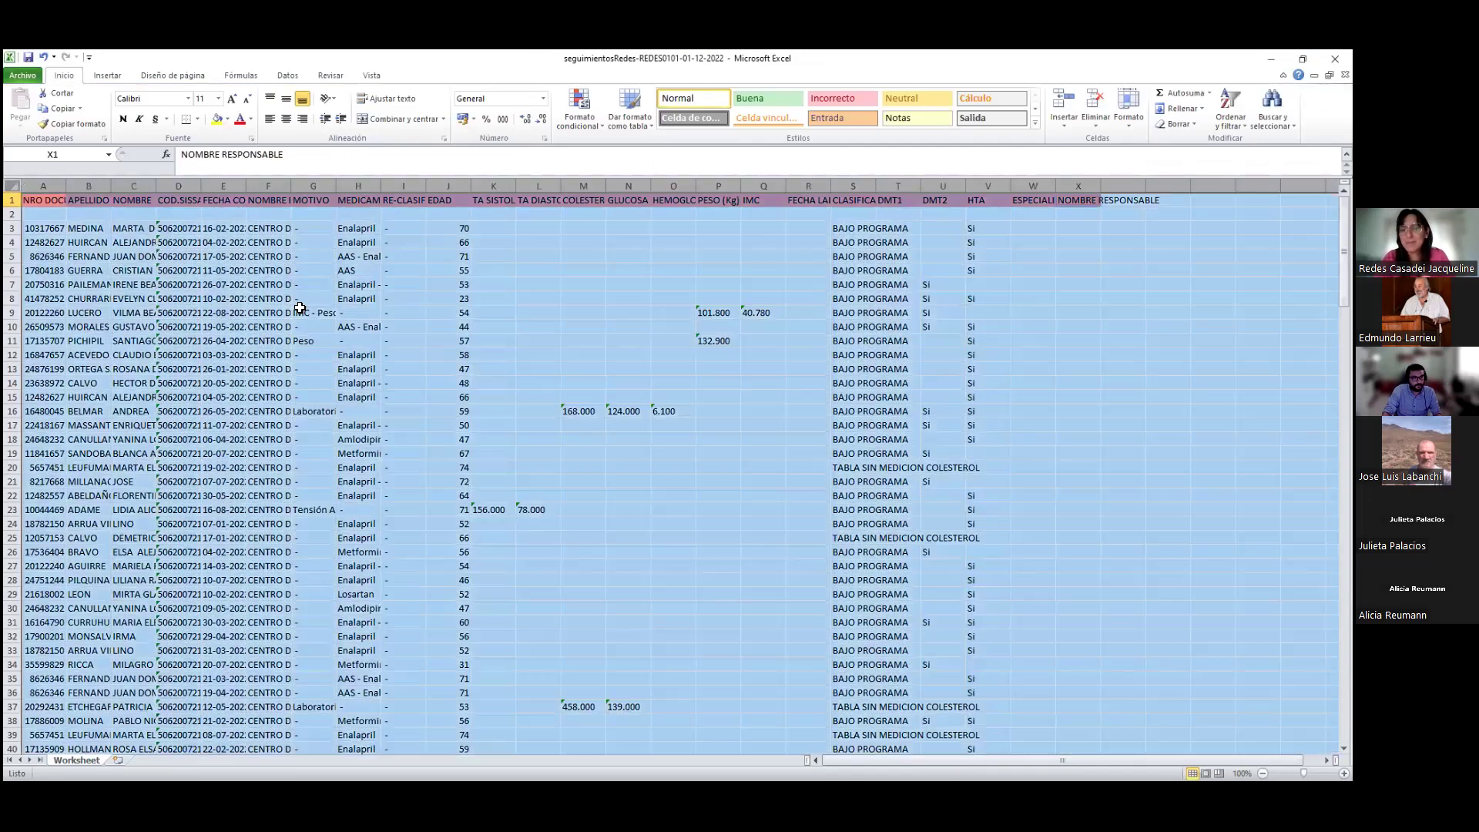
{"action": "key", "text": "ctrl+a"}
{"action": "key", "text": "ctrl+c"}
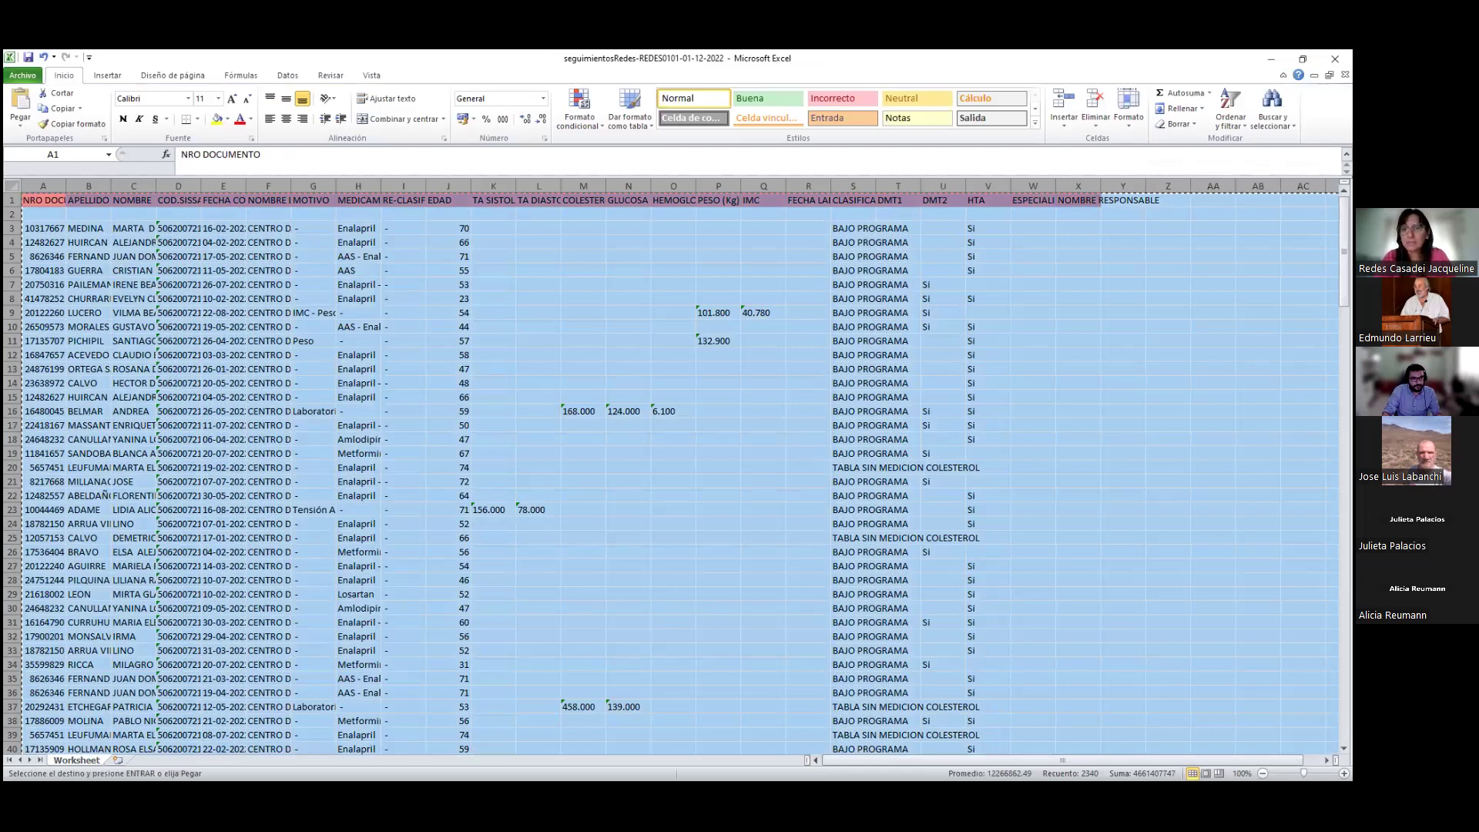
Paste the seguimientos data into a new sheet Hoja2 of padronRedes
{"action": "key", "text": "alt+Tab"}
{"action": "key", "text": "ctrl+Tab"}
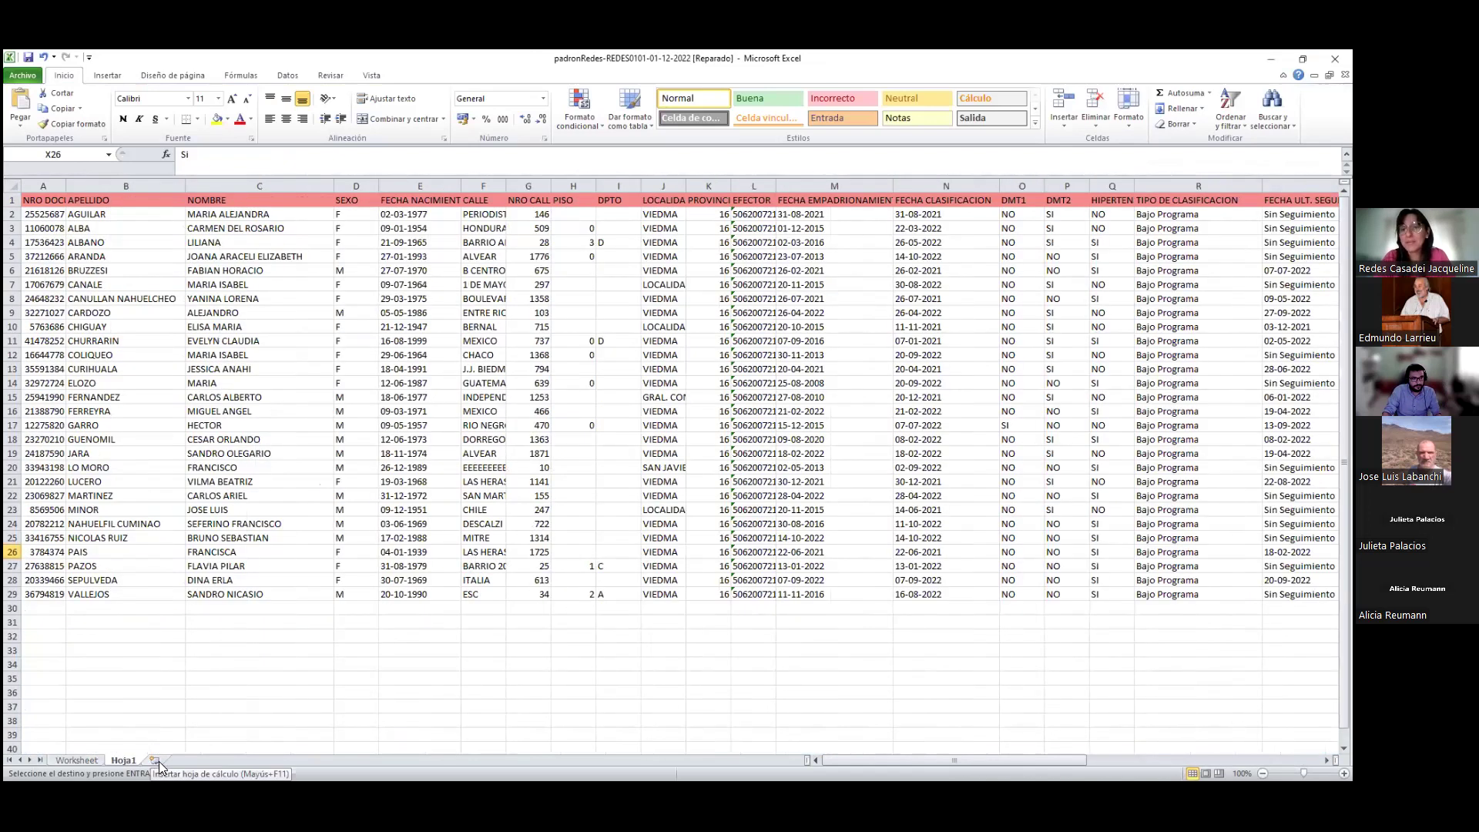
{"action": "left_click", "coordinate": [159, 761]}
{"action": "key", "text": "ctrl+v"}
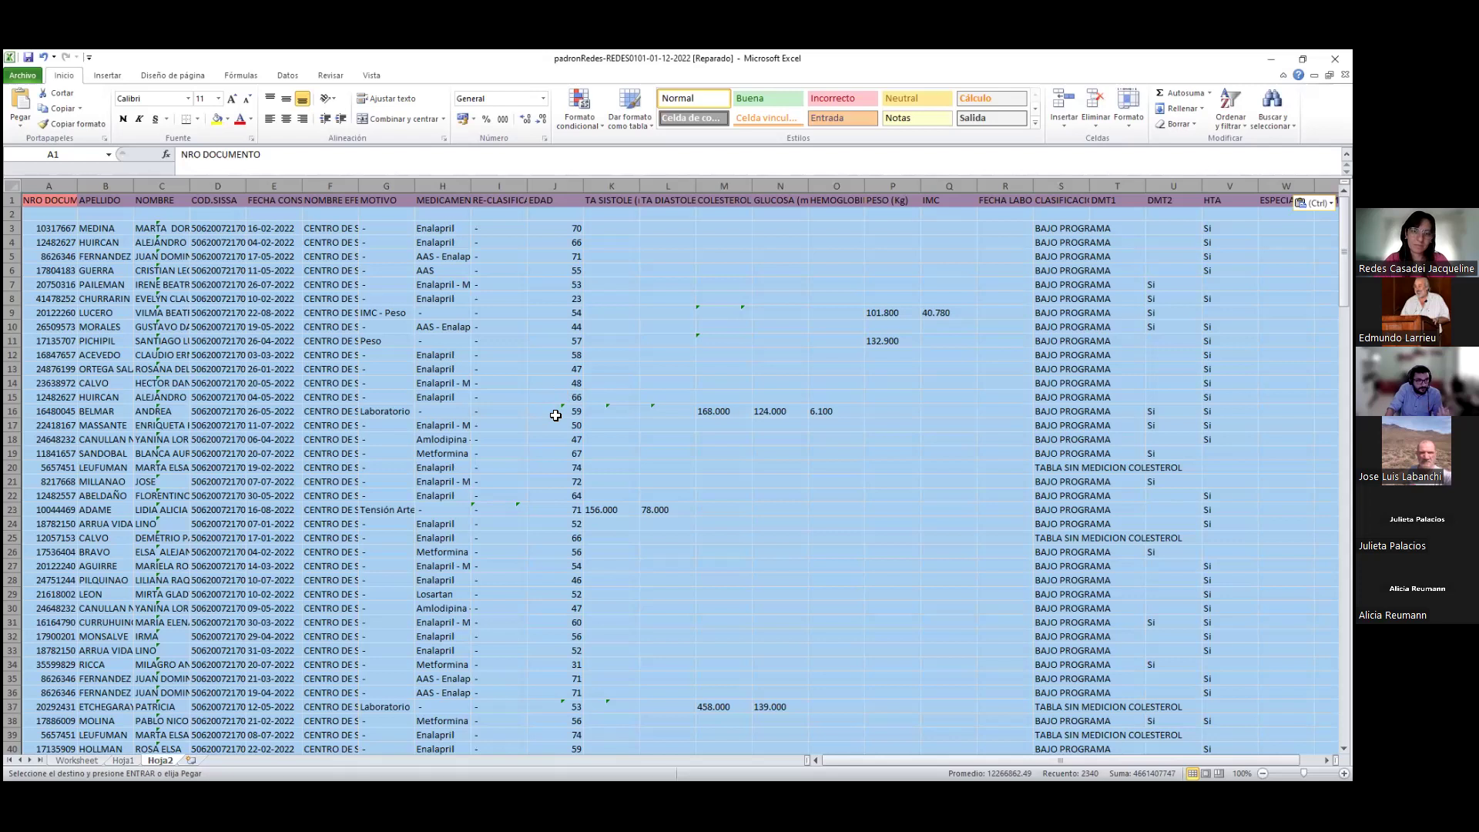
Review the pasted table, counting NRO DOCUMENTO records and selecting the empty row 2
{"action": "left_click", "coordinate": [397, 412]}
{"action": "left_click", "coordinate": [91, 187]}
{"action": "left_click", "coordinate": [43, 186]}
{"action": "scroll", "coordinate": [504, 428], "scroll_direction": "down", "scroll_amount": 1}
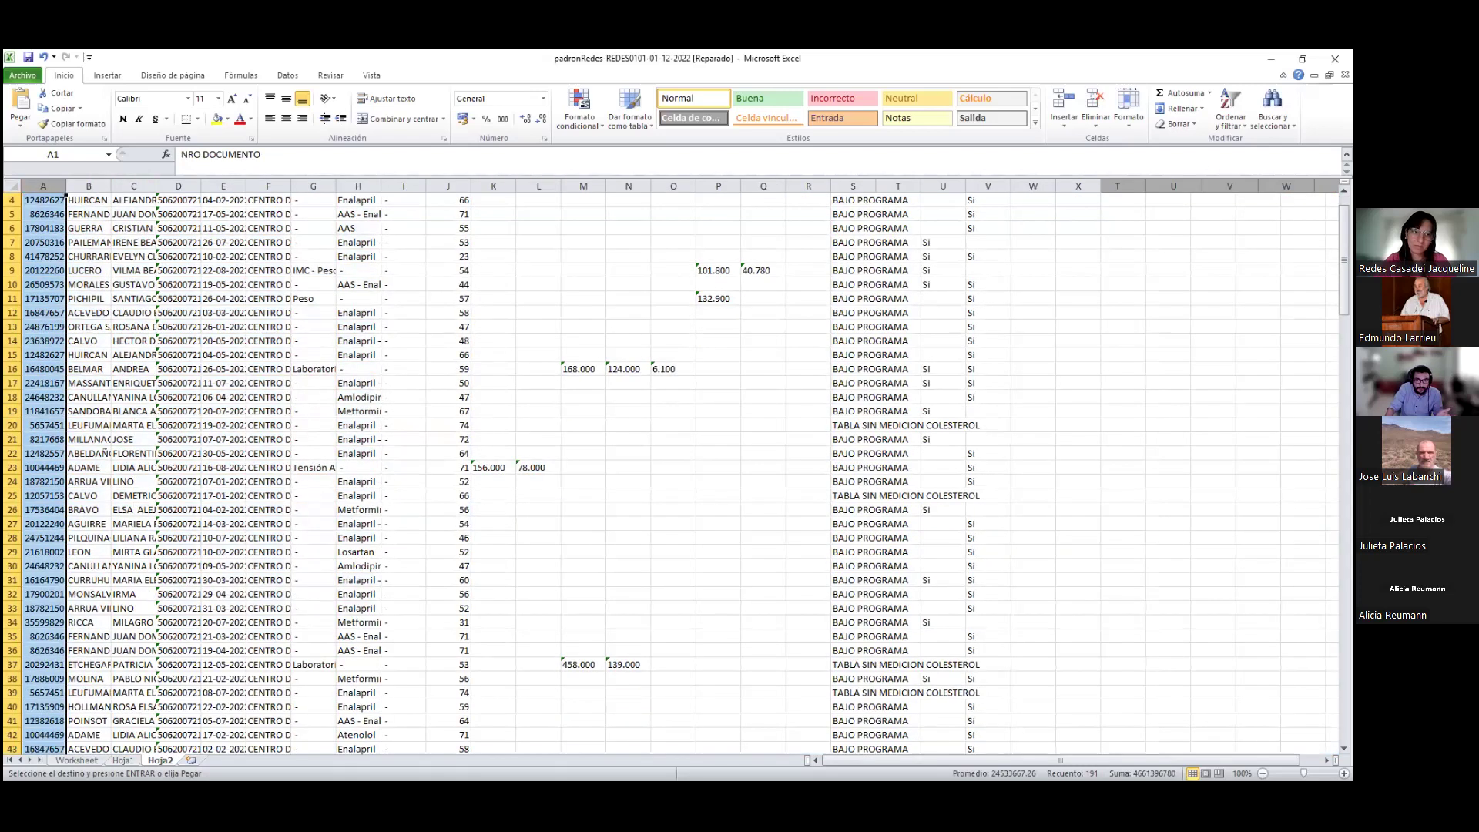
{"action": "left_click_drag", "start_coordinate": [1344, 232], "coordinate": [1344, 198]}
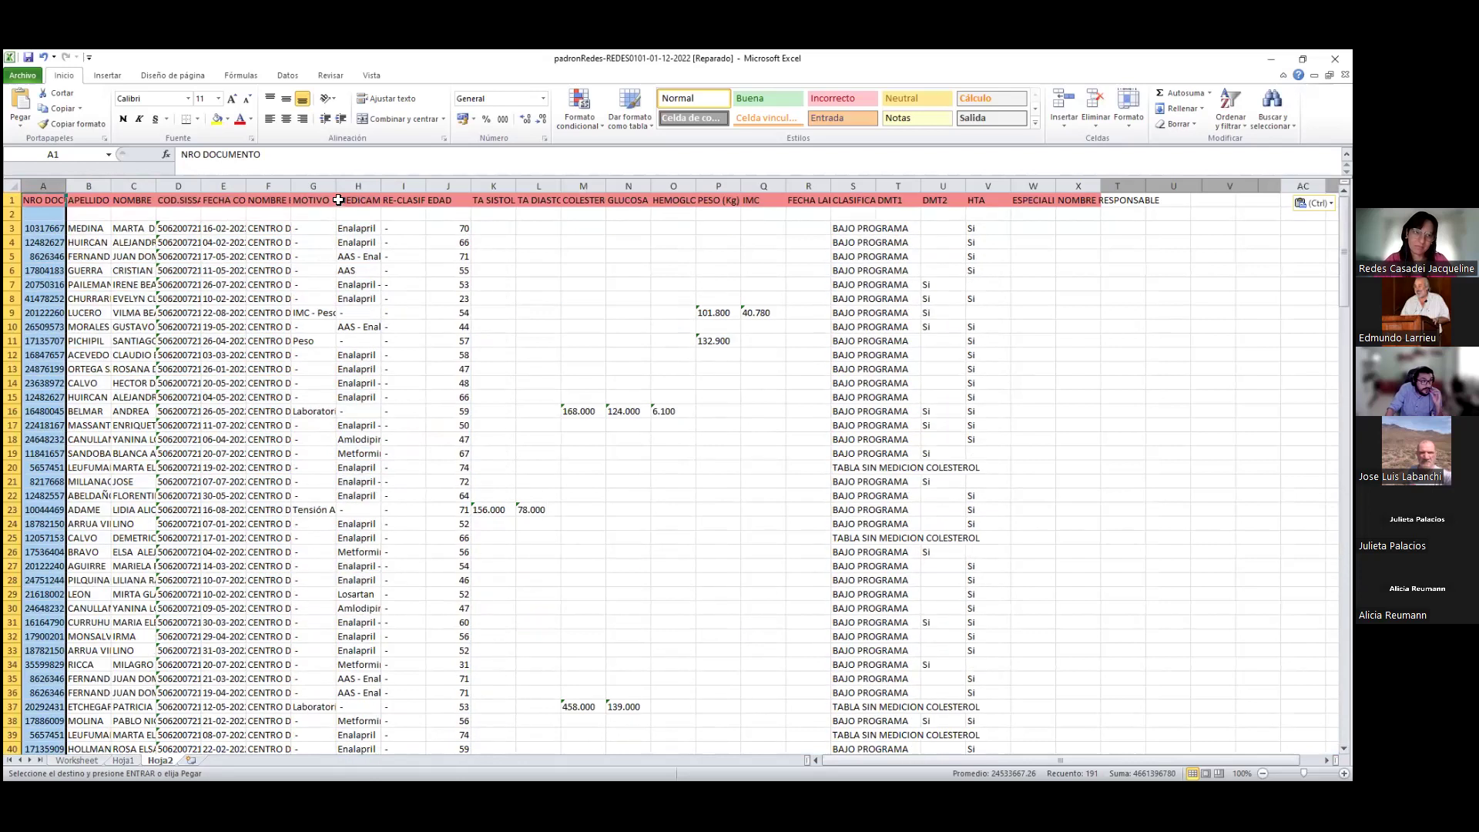
{"action": "left_click", "coordinate": [11, 214]}
Delete the empty row 2 and the COD.SISS column
{"action": "right_click", "coordinate": [12, 215]}
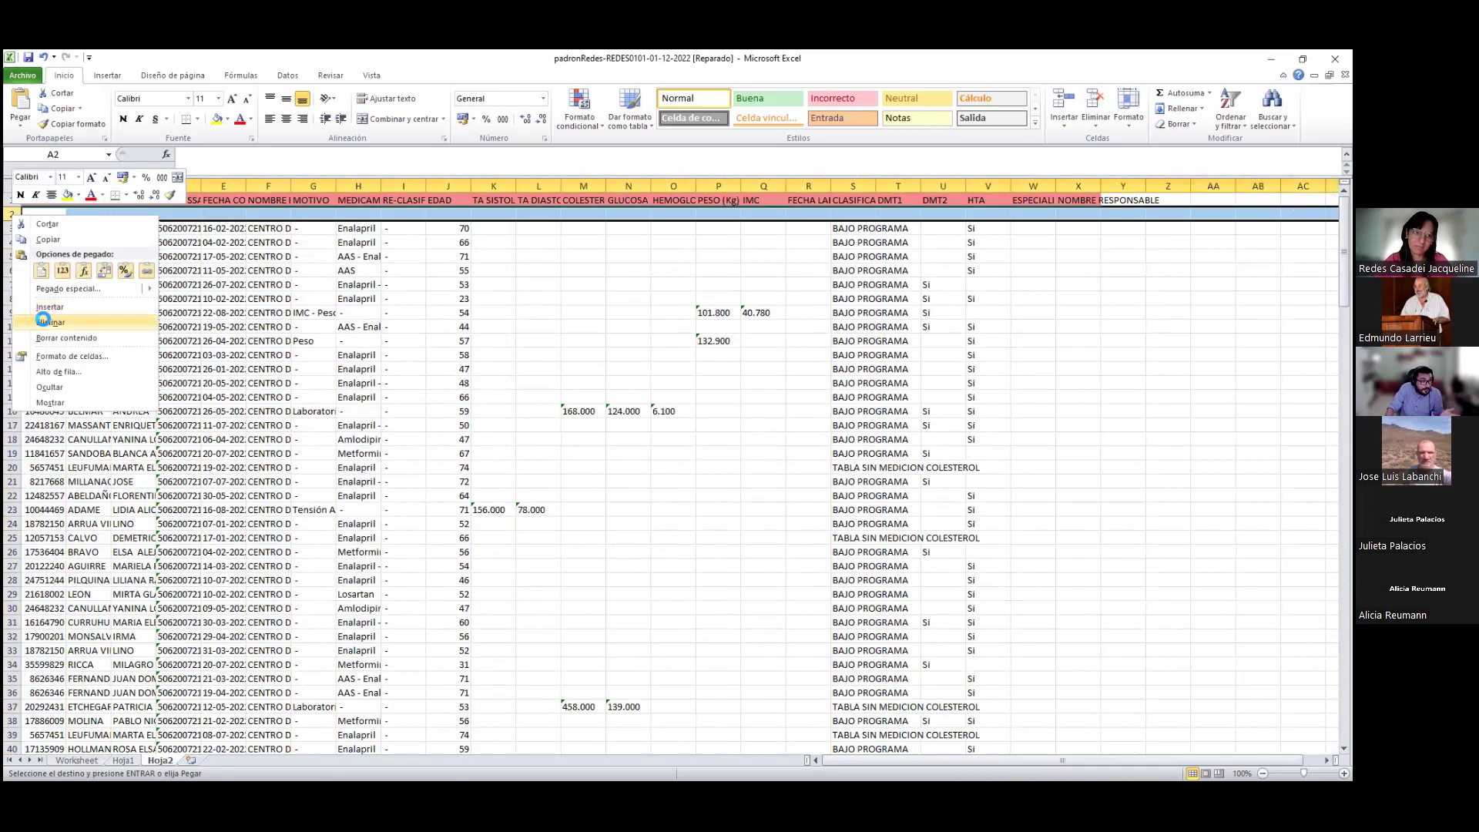
{"action": "left_click", "coordinate": [41, 321]}
{"action": "left_click", "coordinate": [251, 342]}
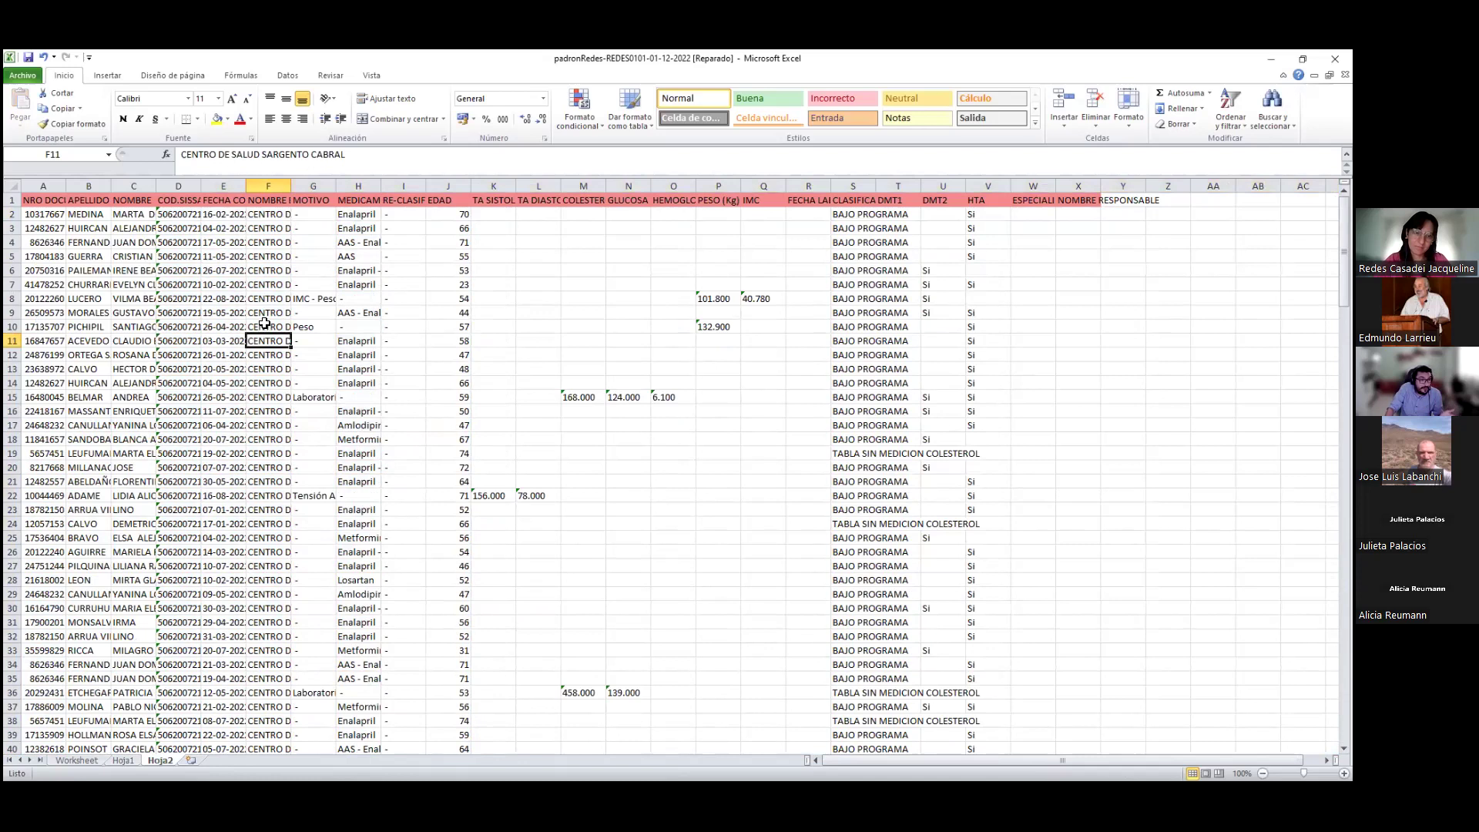
{"action": "left_click_drag", "start_coordinate": [24, 188], "coordinate": [103, 188]}
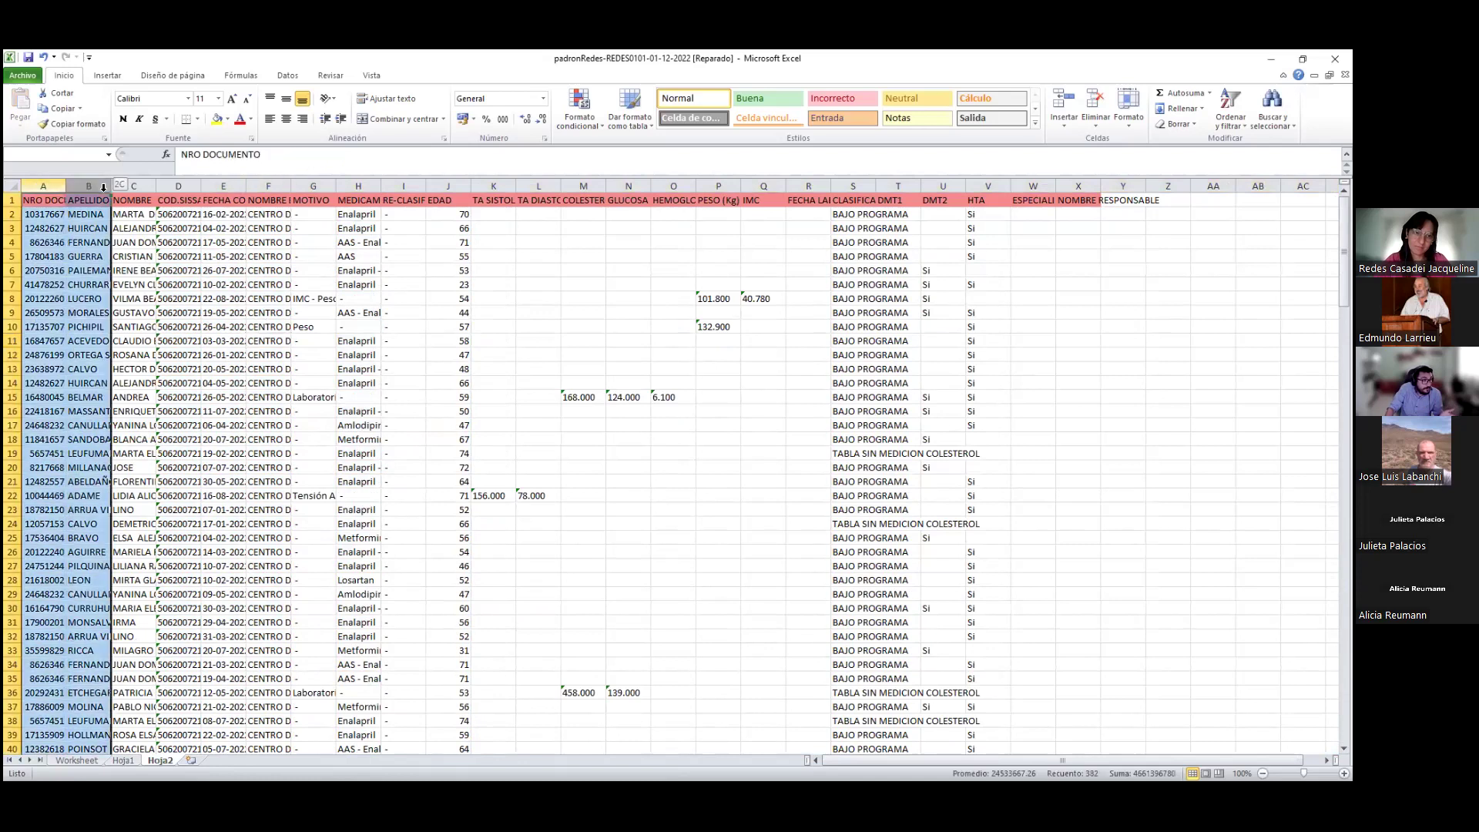
{"action": "left_click", "coordinate": [199, 188]}
{"action": "right_click", "coordinate": [197, 189]}
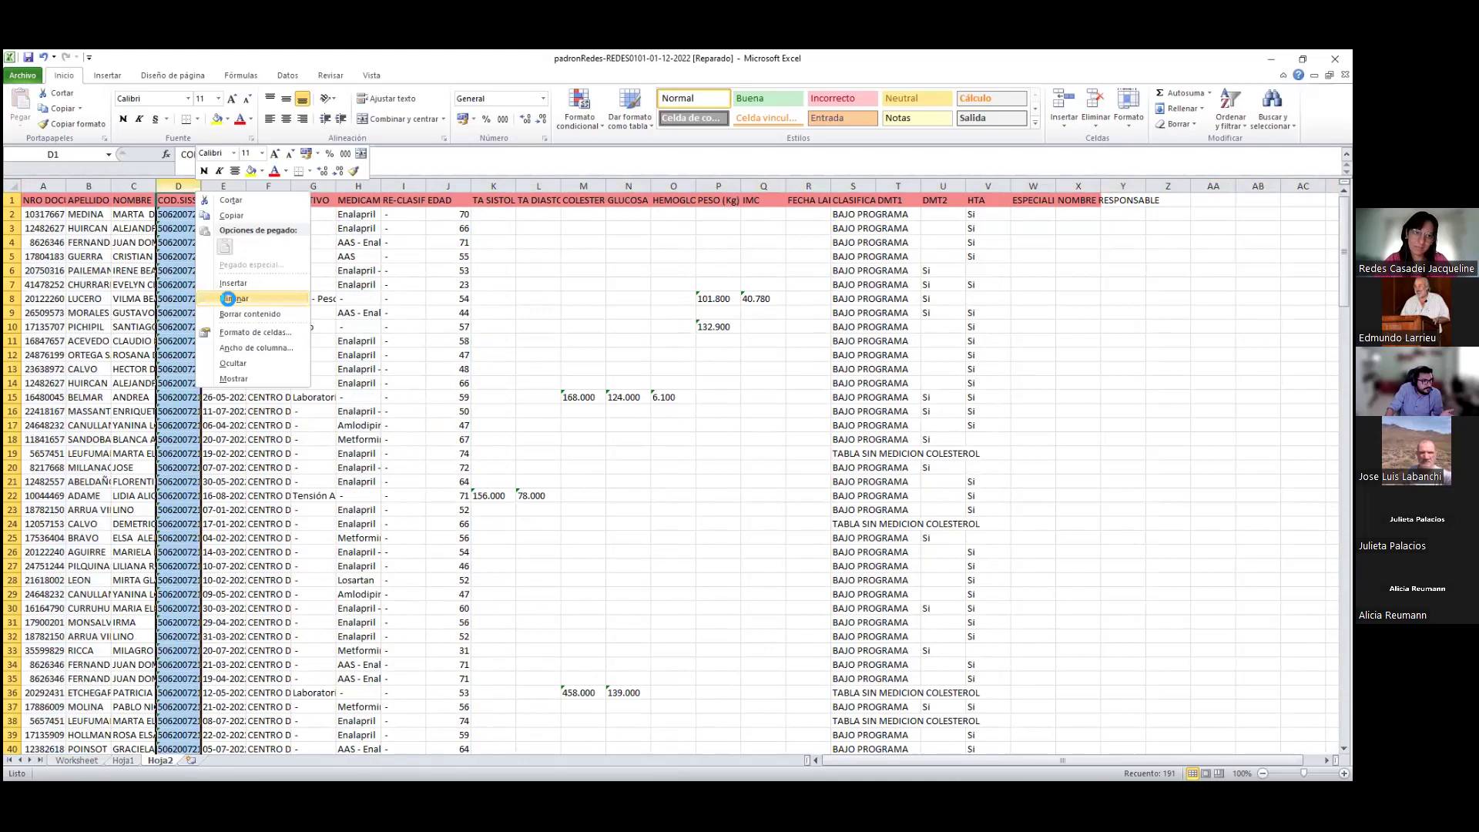
{"action": "left_click", "coordinate": [228, 298]}
Centre columns A–D and resize them to fit their contents
{"action": "left_click_drag", "start_coordinate": [27, 188], "coordinate": [333, 187]}
{"action": "left_click_drag", "start_coordinate": [776, 186], "coordinate": [1130, 509]}
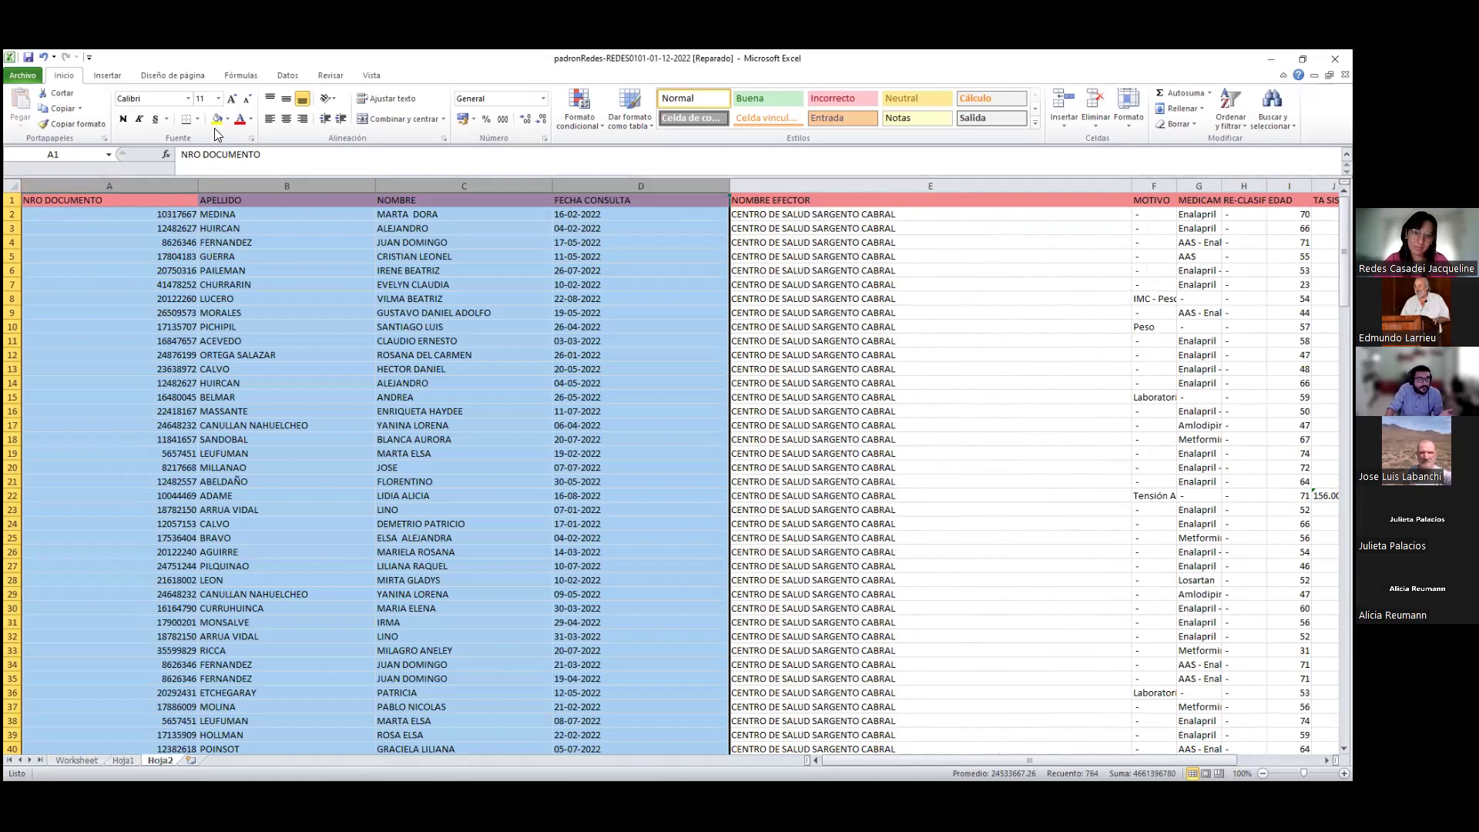
{"action": "left_click", "coordinate": [285, 119]}
{"action": "left_click_drag", "start_coordinate": [199, 181], "coordinate": [151, 181]}
{"action": "left_click", "coordinate": [797, 316]}
Narrow the NOMBRE EFECTOR column to fit its text and check its entries
{"action": "left_click_drag", "start_coordinate": [937, 186], "coordinate": [717, 185]}
{"action": "left_click", "coordinate": [620, 299]}
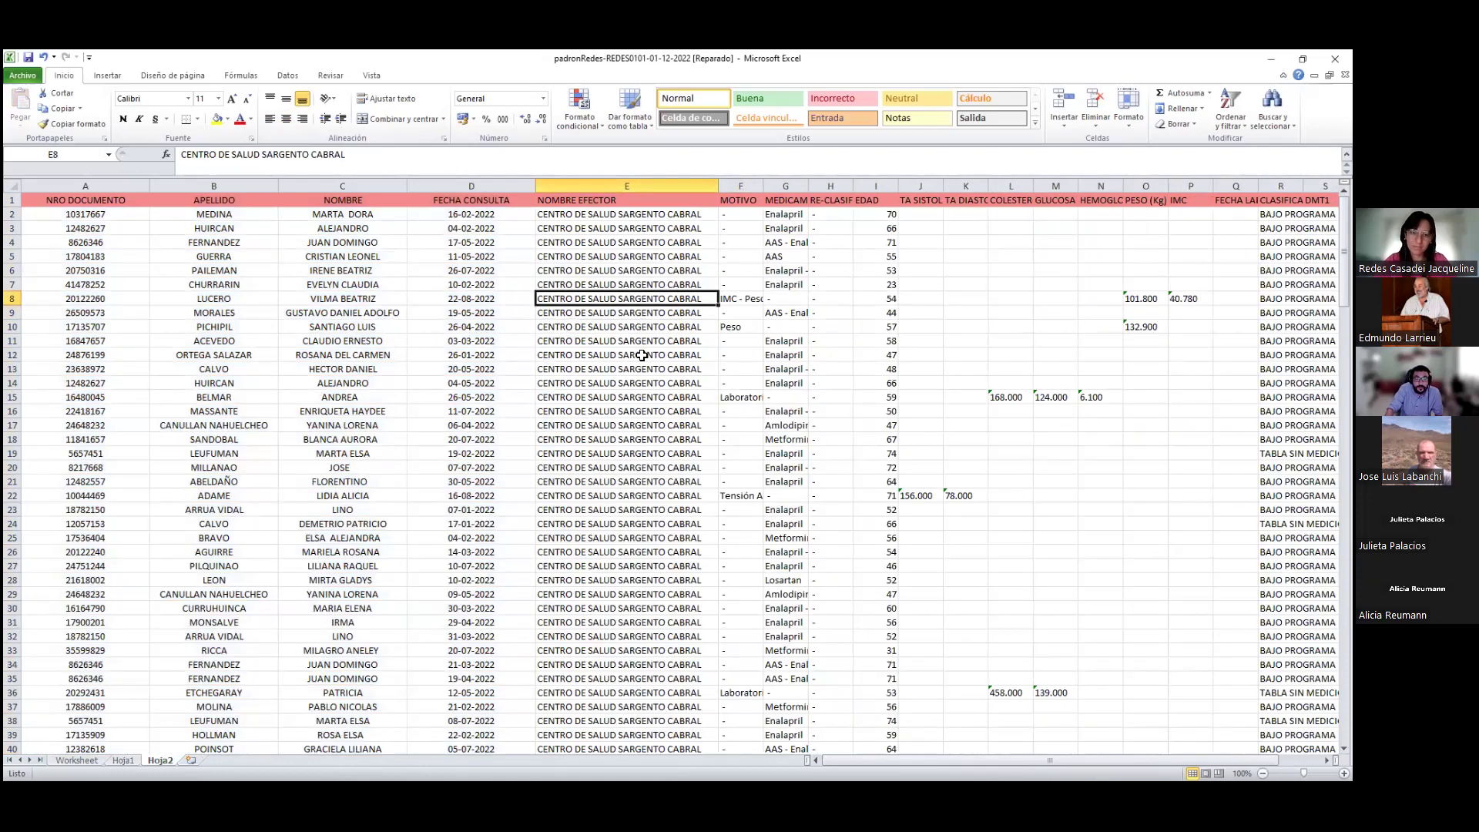
{"action": "left_click", "coordinate": [644, 371]}
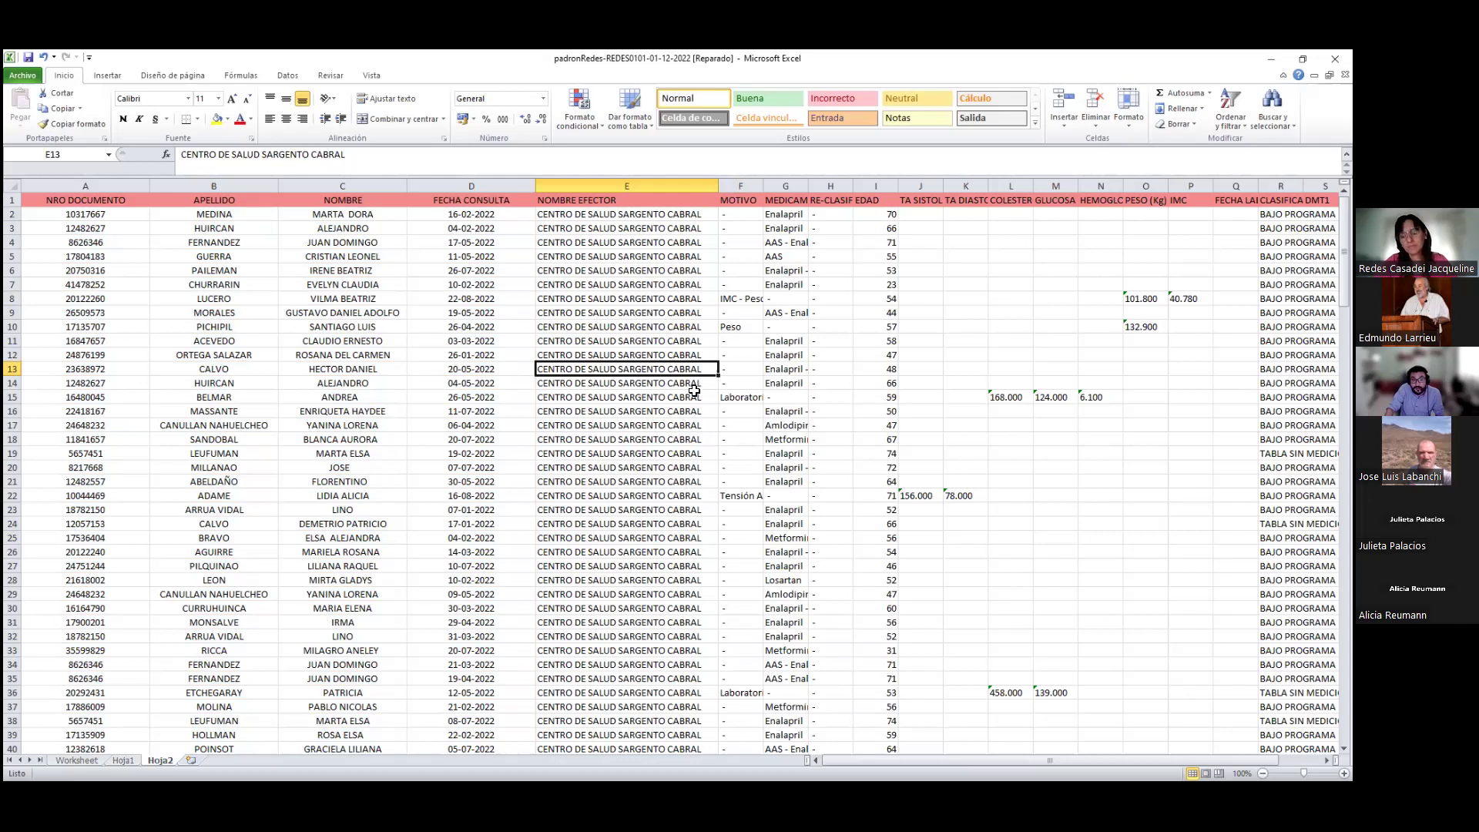
{"action": "left_click", "coordinate": [660, 482]}
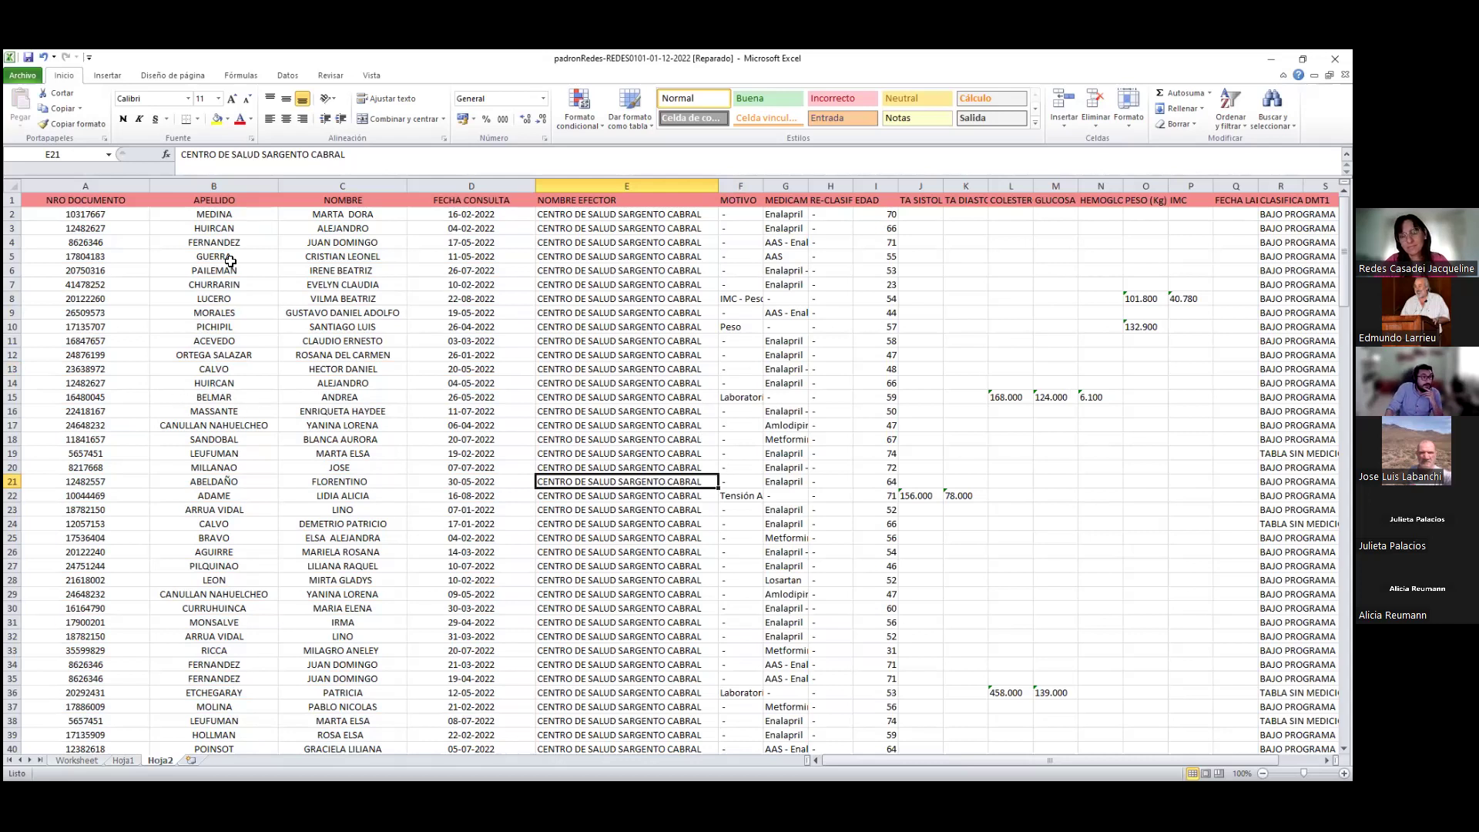
{"action": "left_click", "coordinate": [226, 185]}
Sort the table by NRO DOCUMENTO smallest to largest, expanding the selection, and check grouped patient rows
{"action": "left_click", "coordinate": [86, 186]}
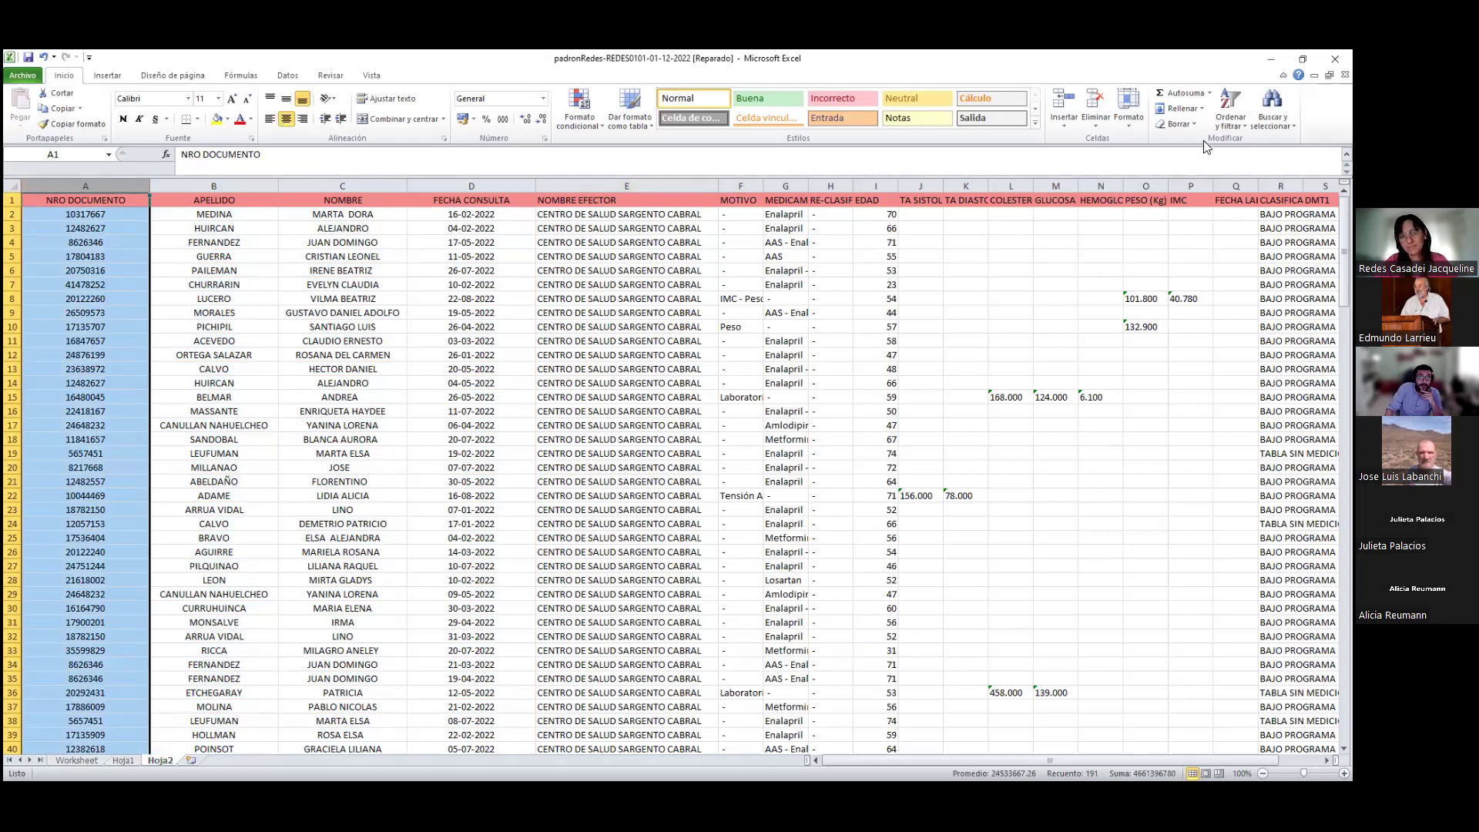
{"action": "left_click", "coordinate": [1230, 108]}
{"action": "left_click", "coordinate": [1263, 142]}
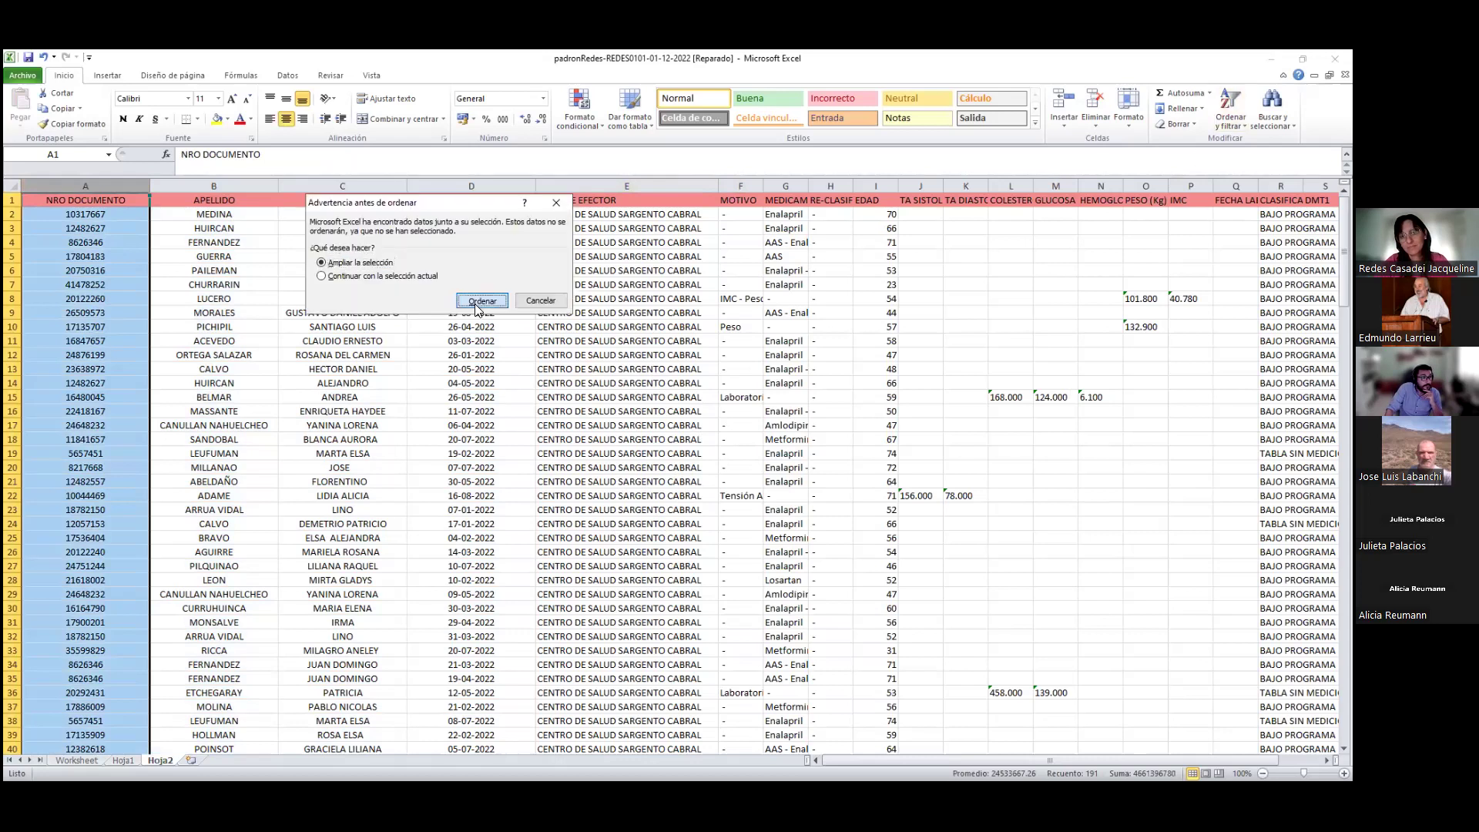
{"action": "left_click", "coordinate": [478, 302]}
{"action": "left_click_drag", "start_coordinate": [13, 229], "coordinate": [14, 241]}
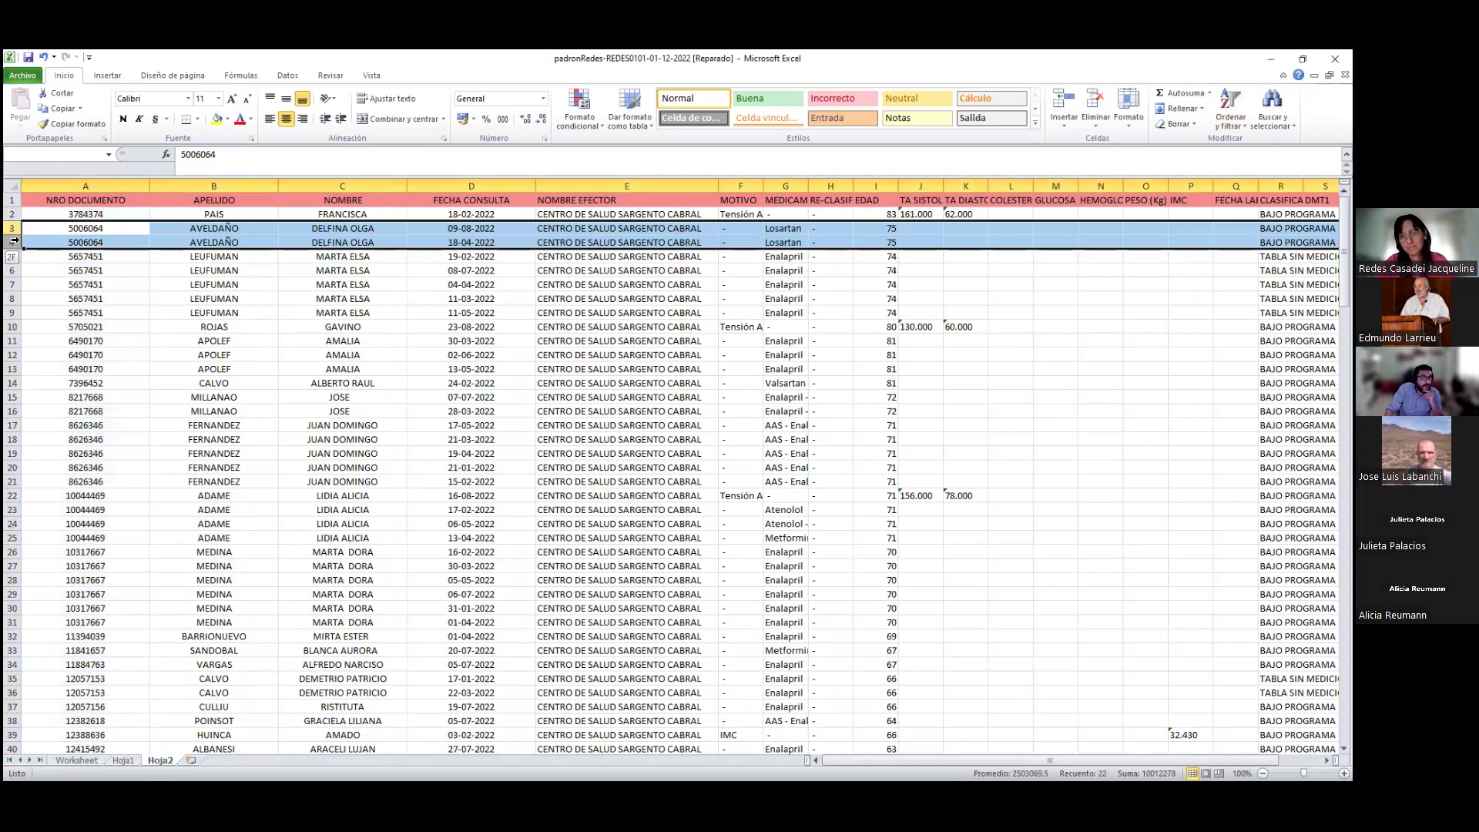
{"action": "left_click_drag", "start_coordinate": [12, 257], "coordinate": [14, 313]}
{"action": "mouse_move", "coordinate": [846, 759]}
{"action": "left_mouse_down"}
{"action": "mouse_move", "coordinate": [861, 760]}
{"action": "mouse_move", "coordinate": [817, 759]}
{"action": "left_mouse_up"}
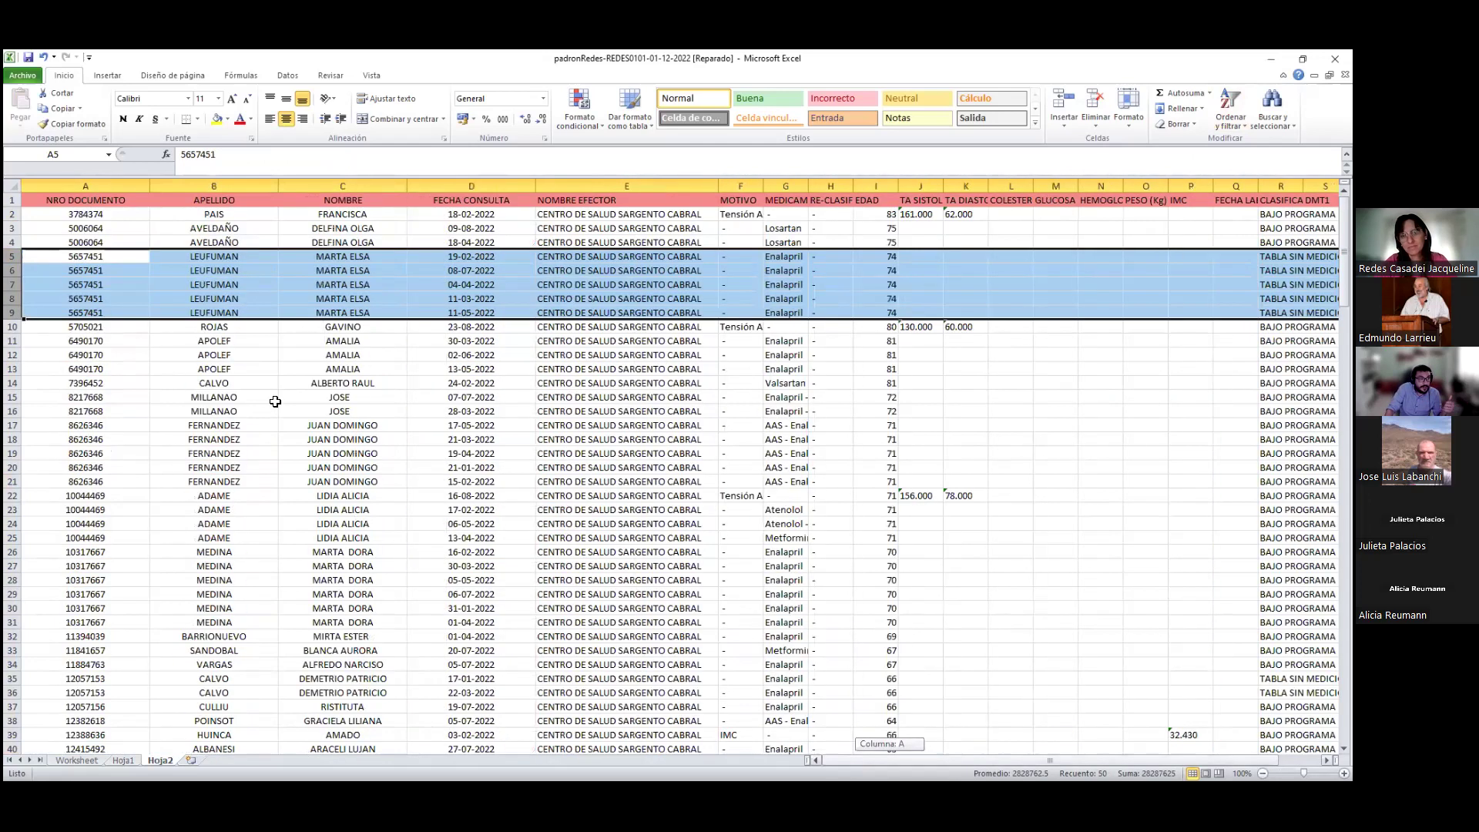
Review the name columns and widen MOTIVO so entries like Tensión Arterial read in full
{"action": "left_click", "coordinate": [112, 186]}
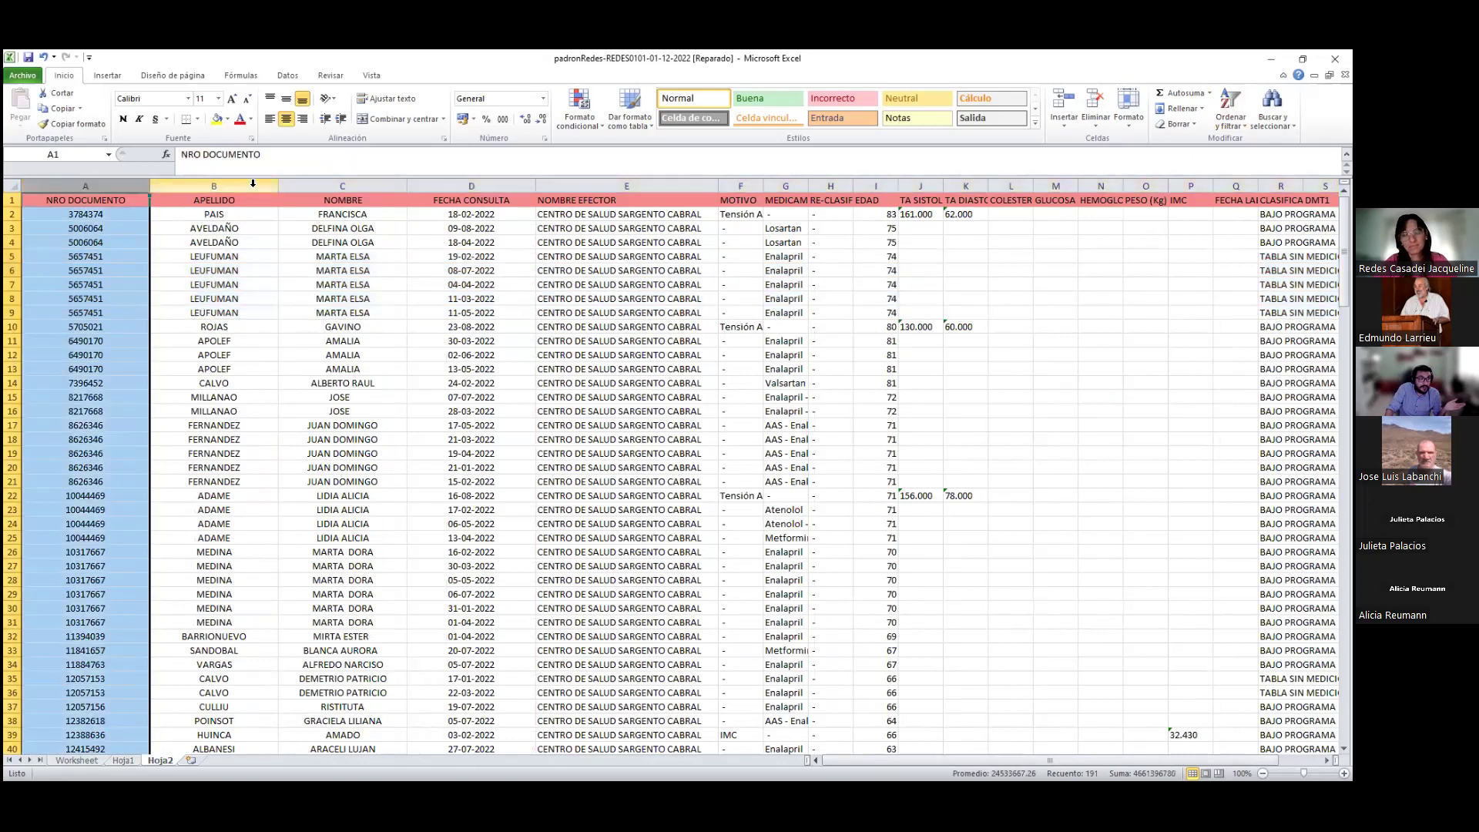
{"action": "left_click", "coordinate": [214, 185]}
{"action": "left_click", "coordinate": [342, 185]}
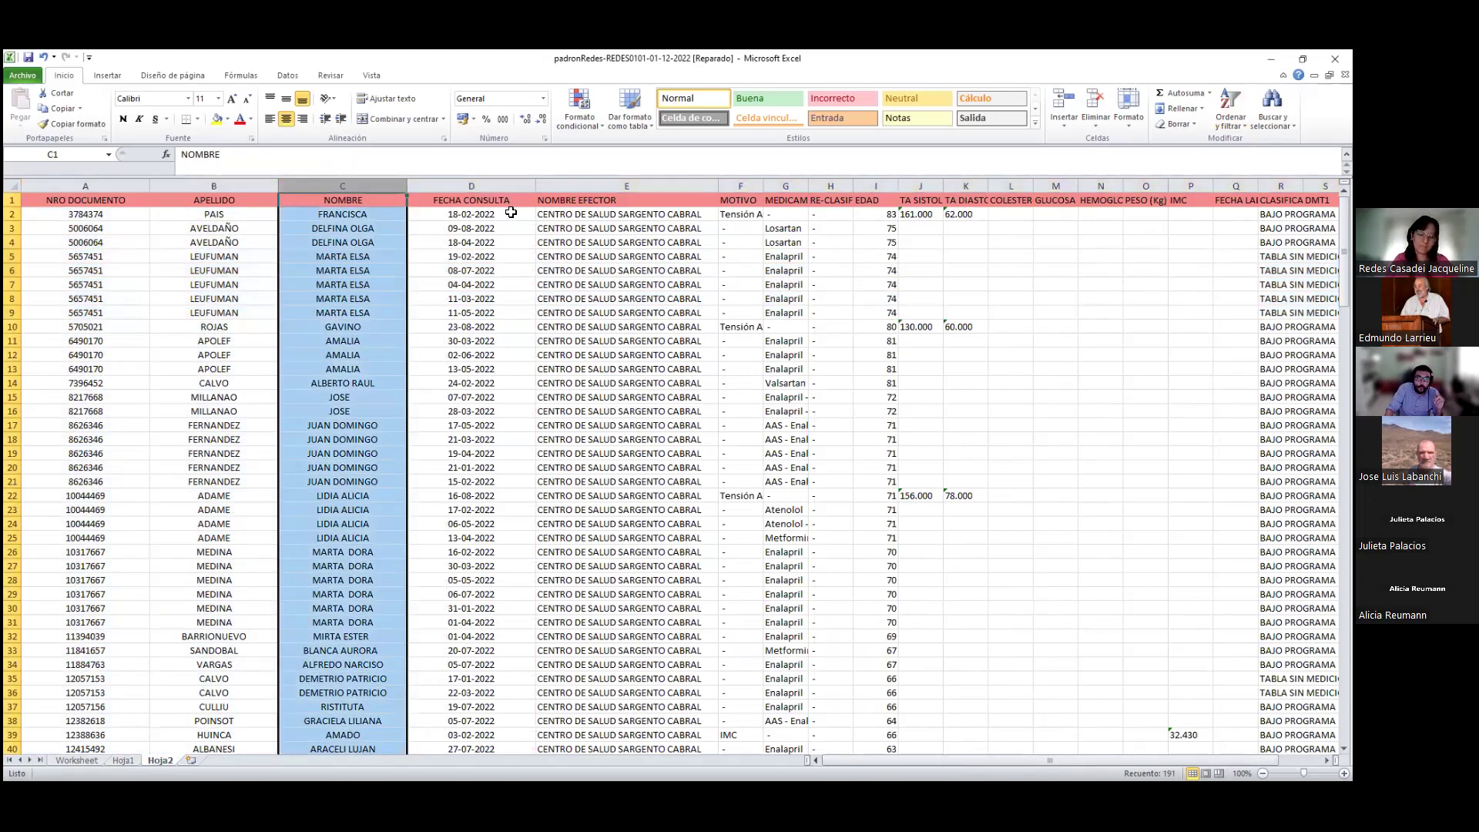
{"action": "left_click", "coordinate": [511, 212]}
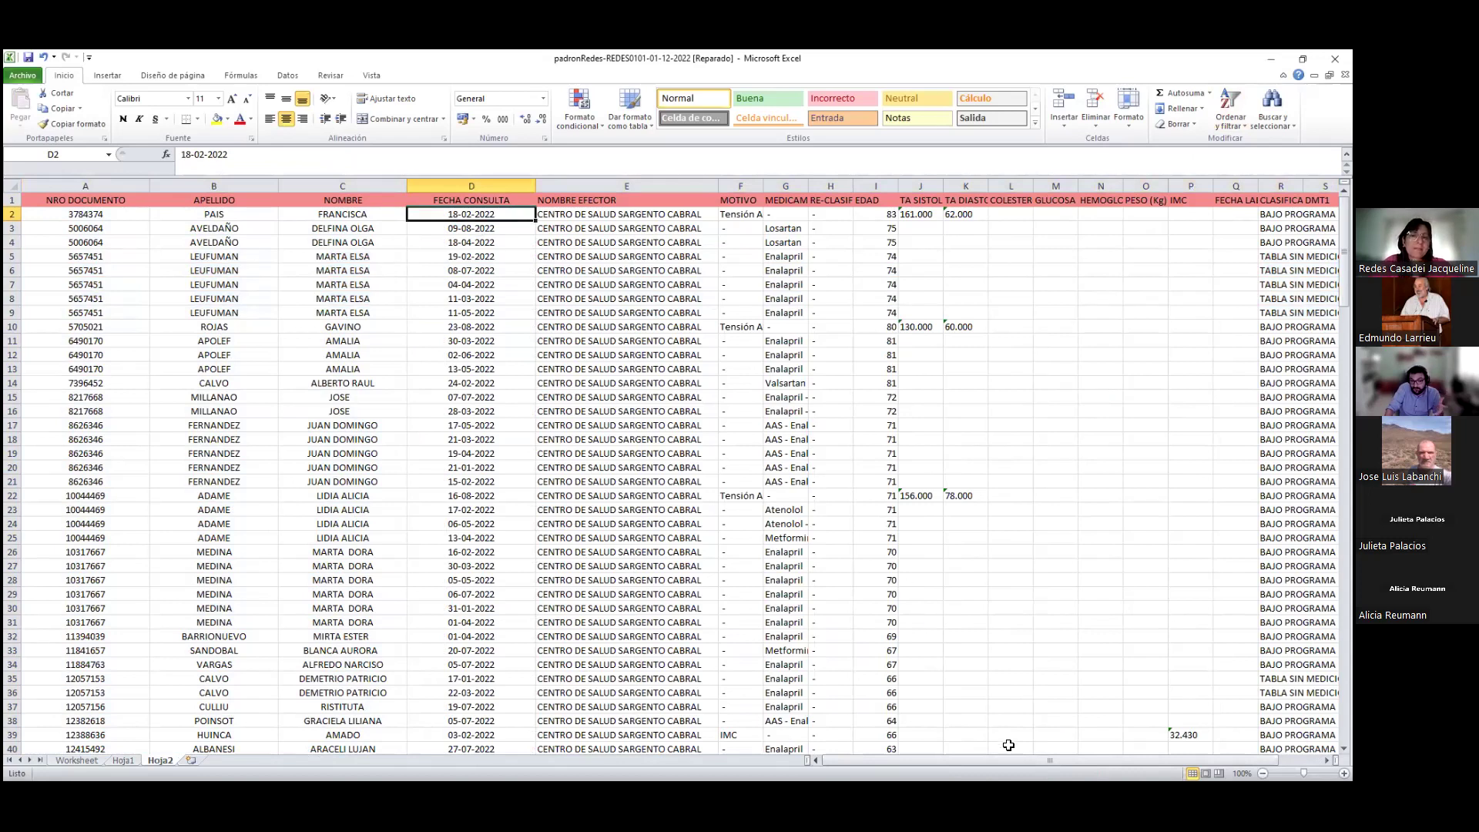
{"action": "left_click_drag", "start_coordinate": [1014, 761], "coordinate": [1047, 759]}
{"action": "left_click", "coordinate": [483, 201]}
{"action": "left_click_drag", "start_coordinate": [506, 185], "coordinate": [726, 186]}
{"action": "left_click", "coordinate": [534, 214]}
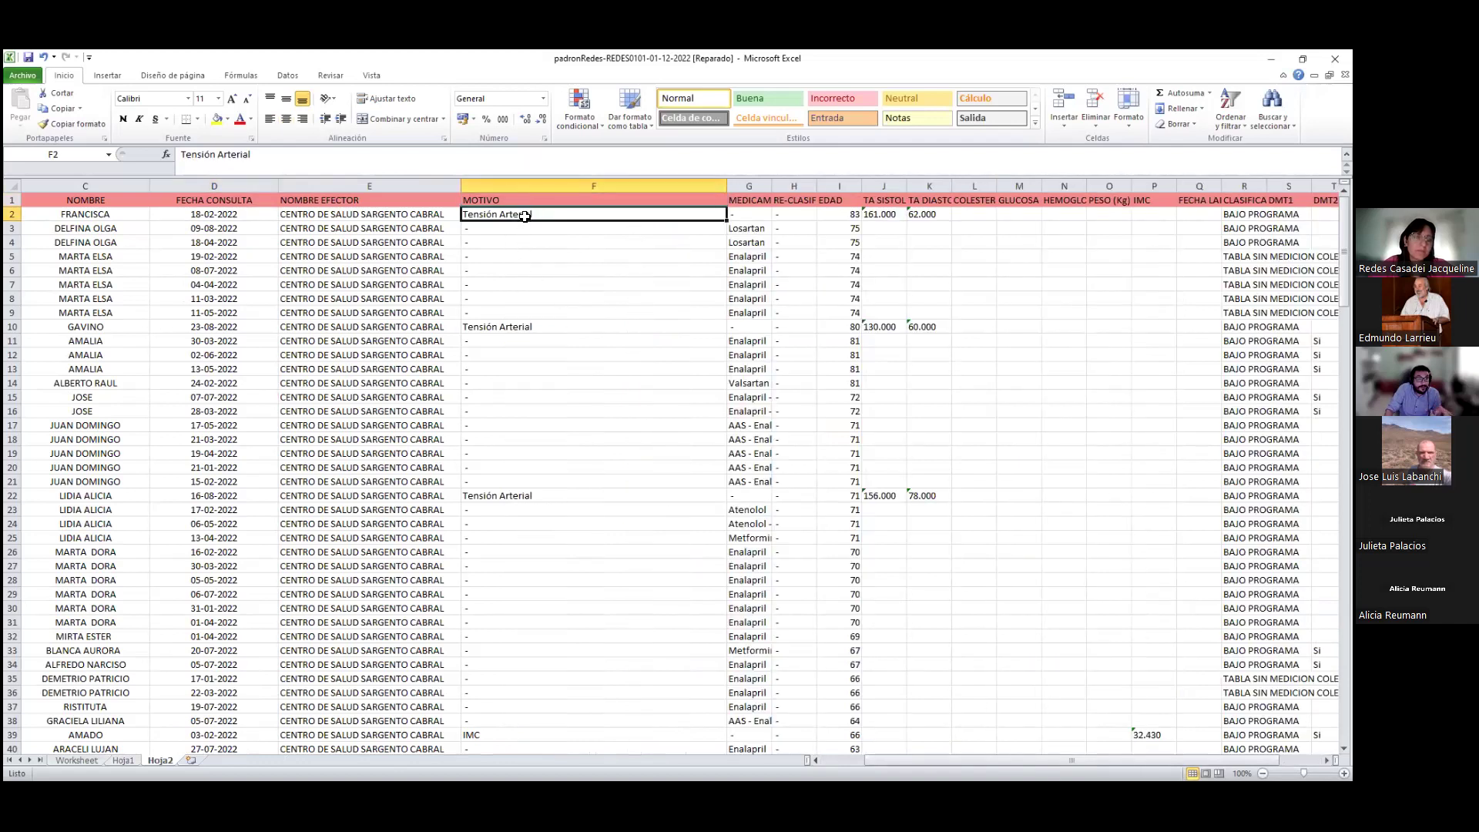
Check row 2's blood pressure values and auto-fit the MEDICAMENTOS column
{"action": "left_click", "coordinate": [881, 212]}
{"action": "left_click_drag", "start_coordinate": [897, 213], "coordinate": [925, 220]}
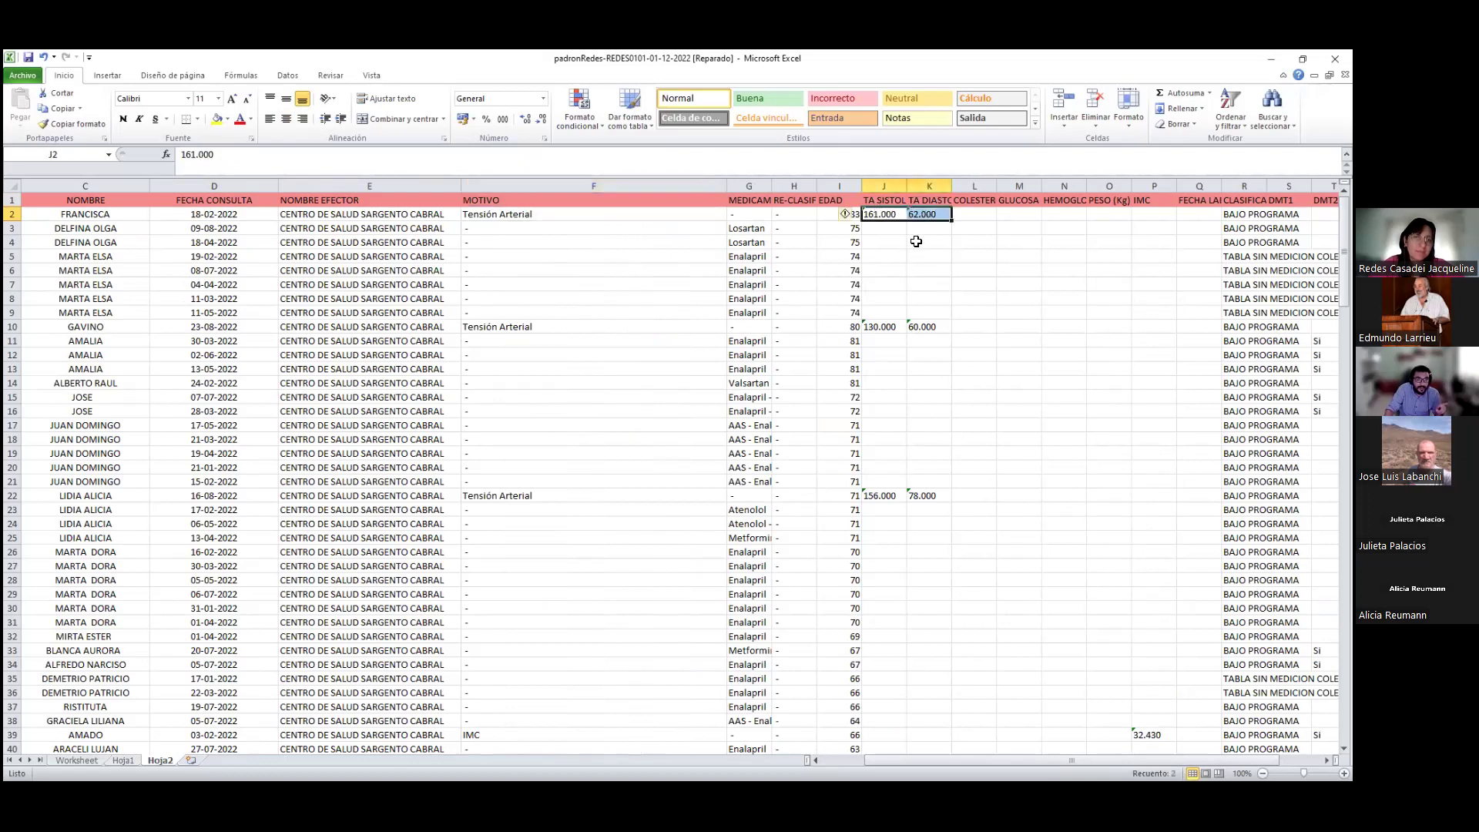
{"action": "scroll", "coordinate": [585, 439], "scroll_direction": "down", "scroll_amount": 2}
{"action": "scroll", "coordinate": [581, 439], "scroll_direction": "up", "scroll_amount": 2}
{"action": "left_click_drag", "start_coordinate": [768, 190], "coordinate": [784, 179]}
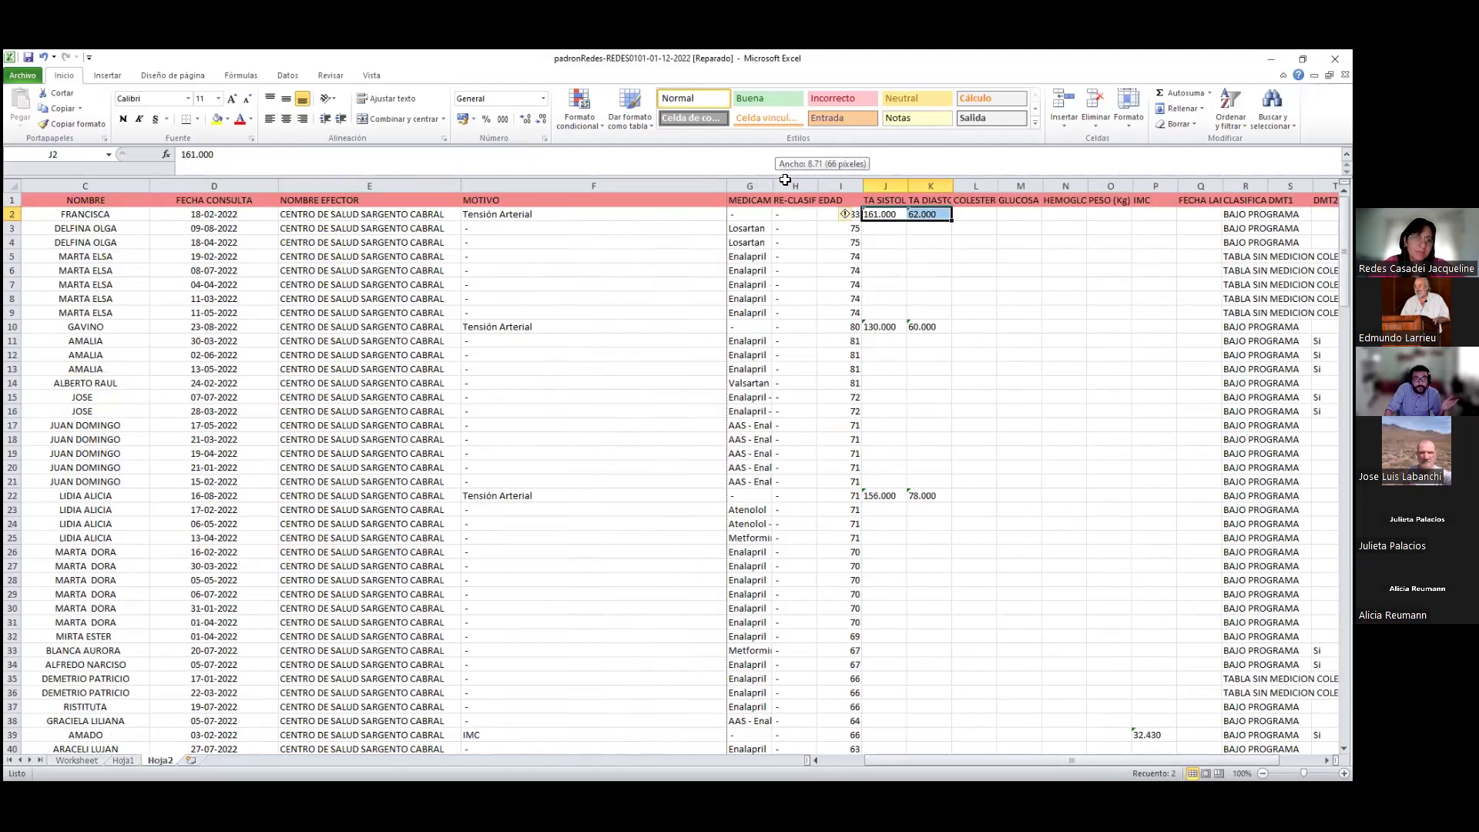
{"action": "double_click", "coordinate": [773, 186]}
Review medication entries such as Losartan, Enalapril - Metformina and AAS - Enalapril - Simvastatina
{"action": "left_click", "coordinate": [773, 227]}
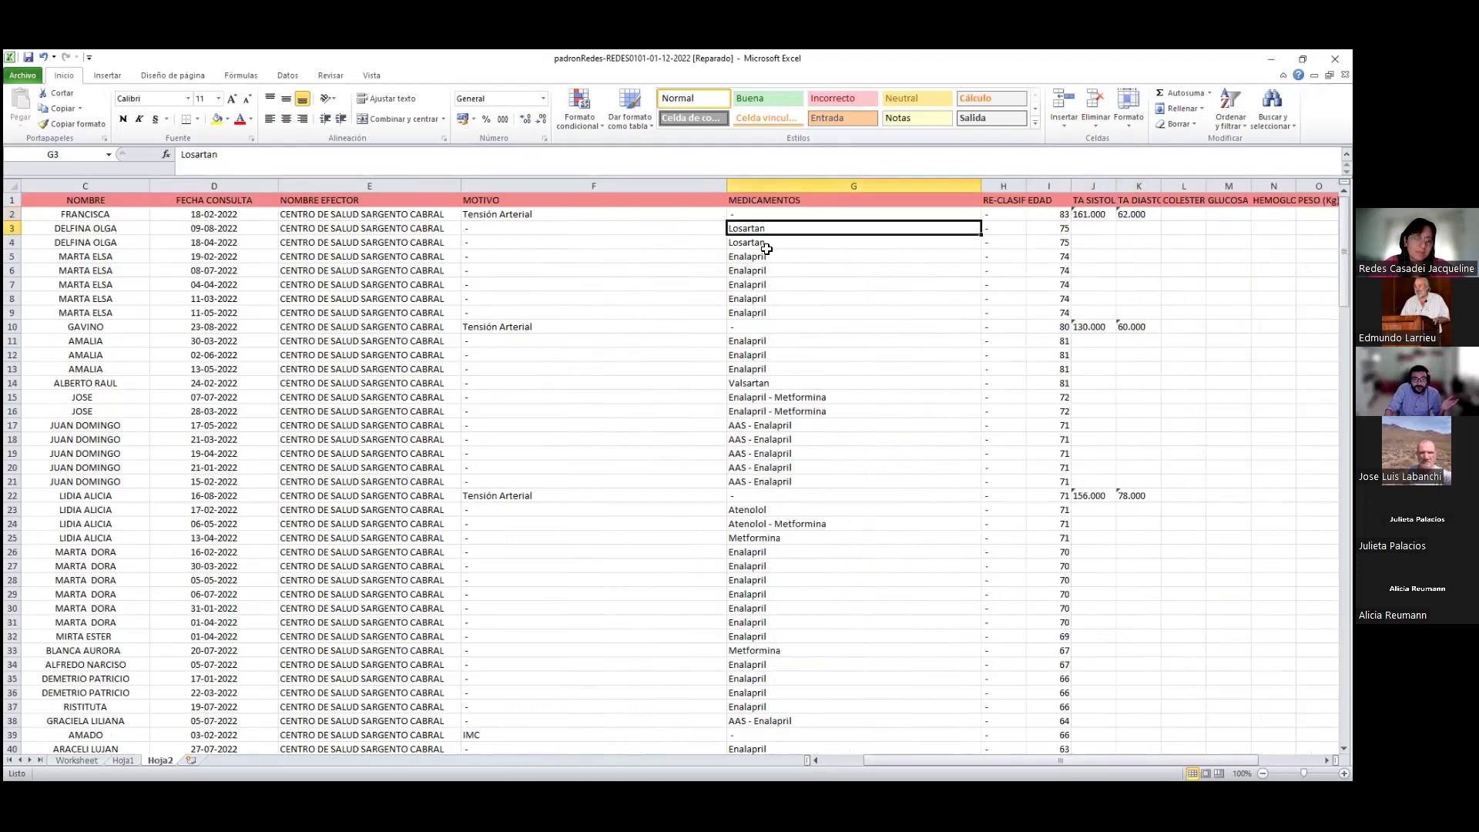
{"action": "left_click", "coordinate": [769, 258]}
{"action": "left_click", "coordinate": [740, 398]}
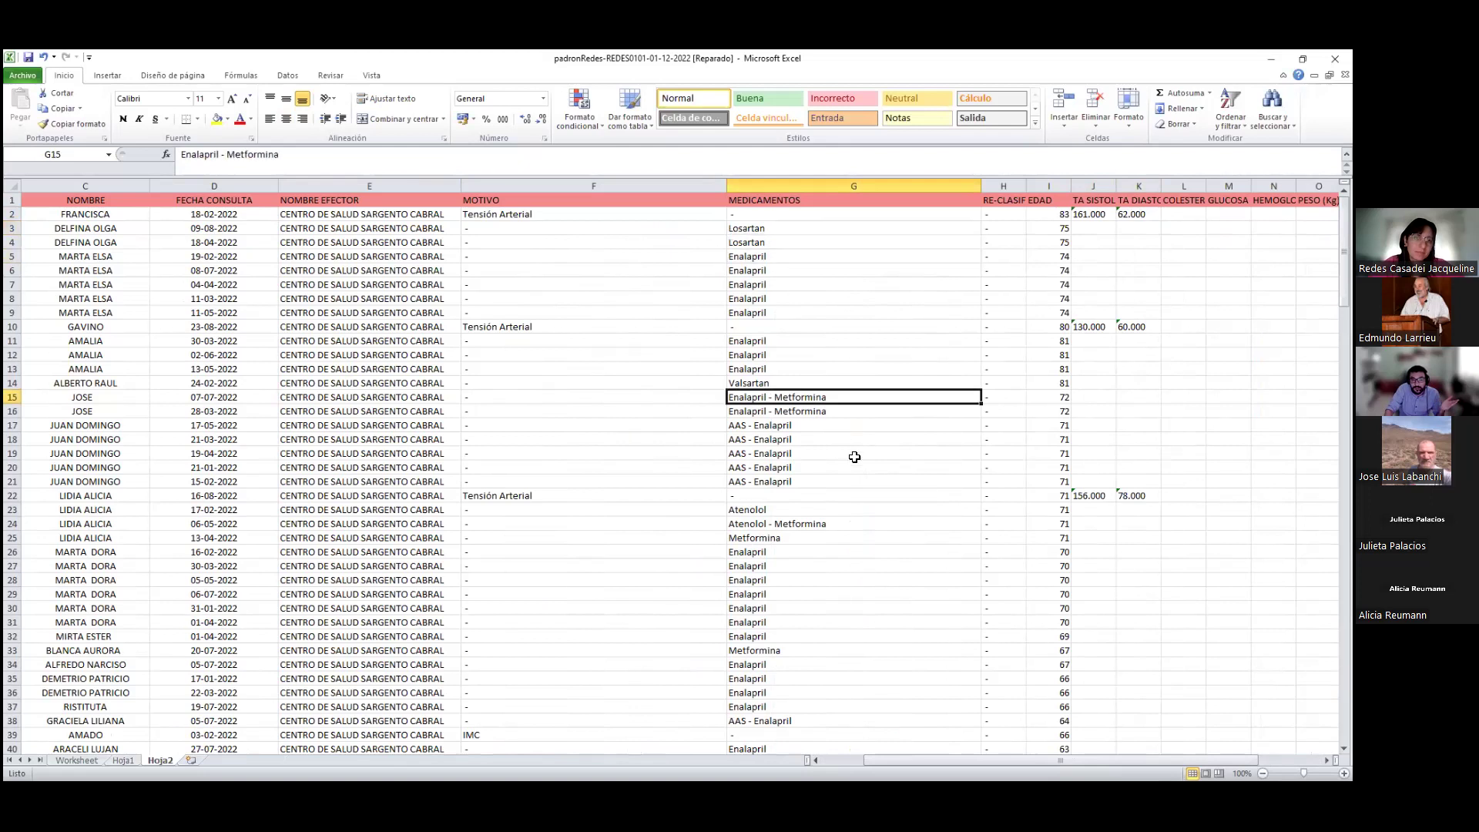
{"action": "scroll", "coordinate": [856, 458], "scroll_direction": "down", "scroll_amount": 4}
{"action": "scroll", "coordinate": [855, 458], "scroll_direction": "down", "scroll_amount": 15}
{"action": "left_click", "coordinate": [736, 310]}
{"action": "scroll", "coordinate": [910, 456], "scroll_direction": "down", "scroll_amount": 5}
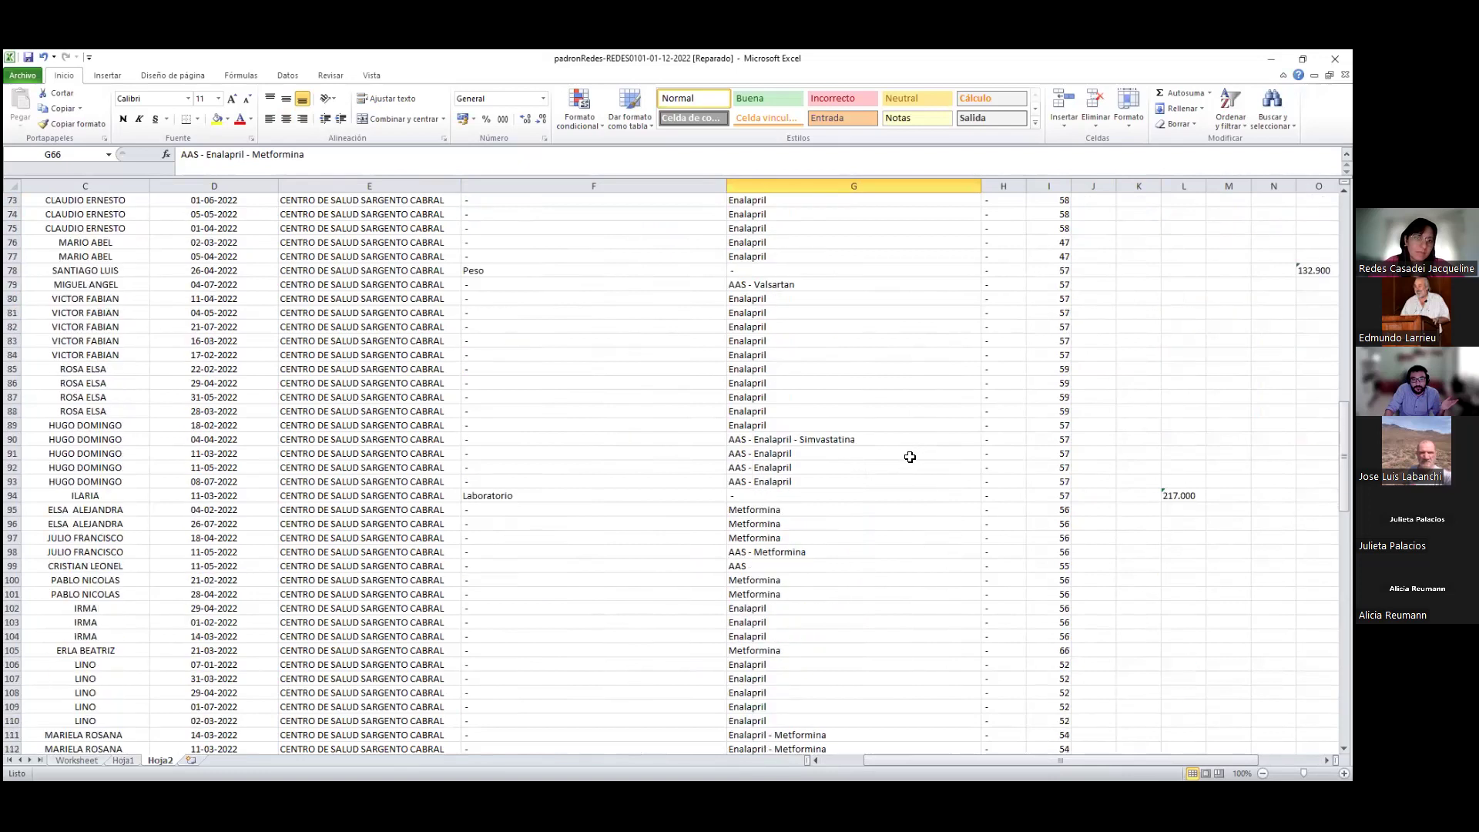
{"action": "left_click", "coordinate": [832, 437]}
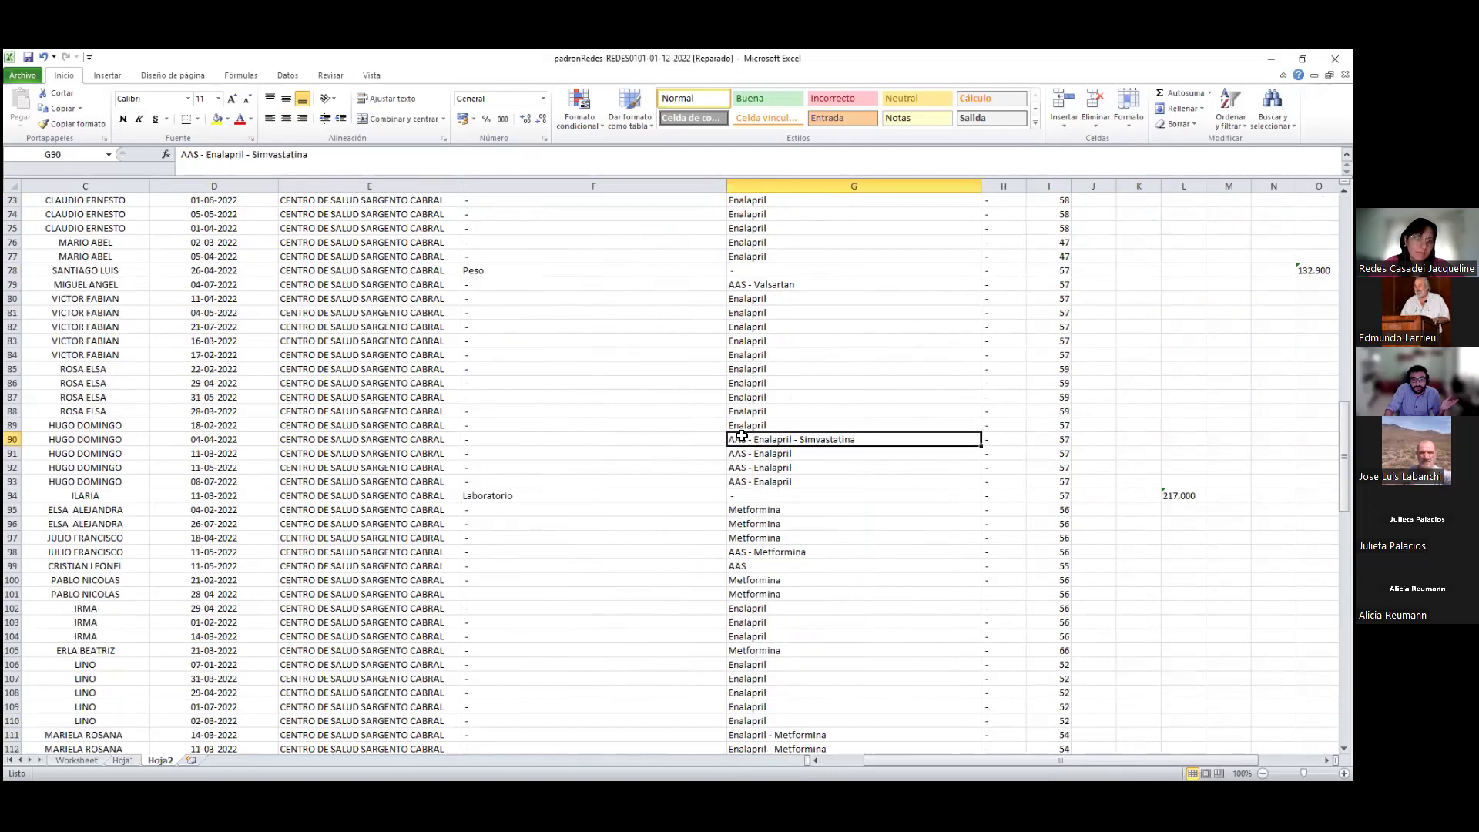
{"action": "scroll", "coordinate": [920, 507], "scroll_direction": "down", "scroll_amount": 2}
{"action": "scroll", "coordinate": [921, 508], "scroll_direction": "down", "scroll_amount": 6}
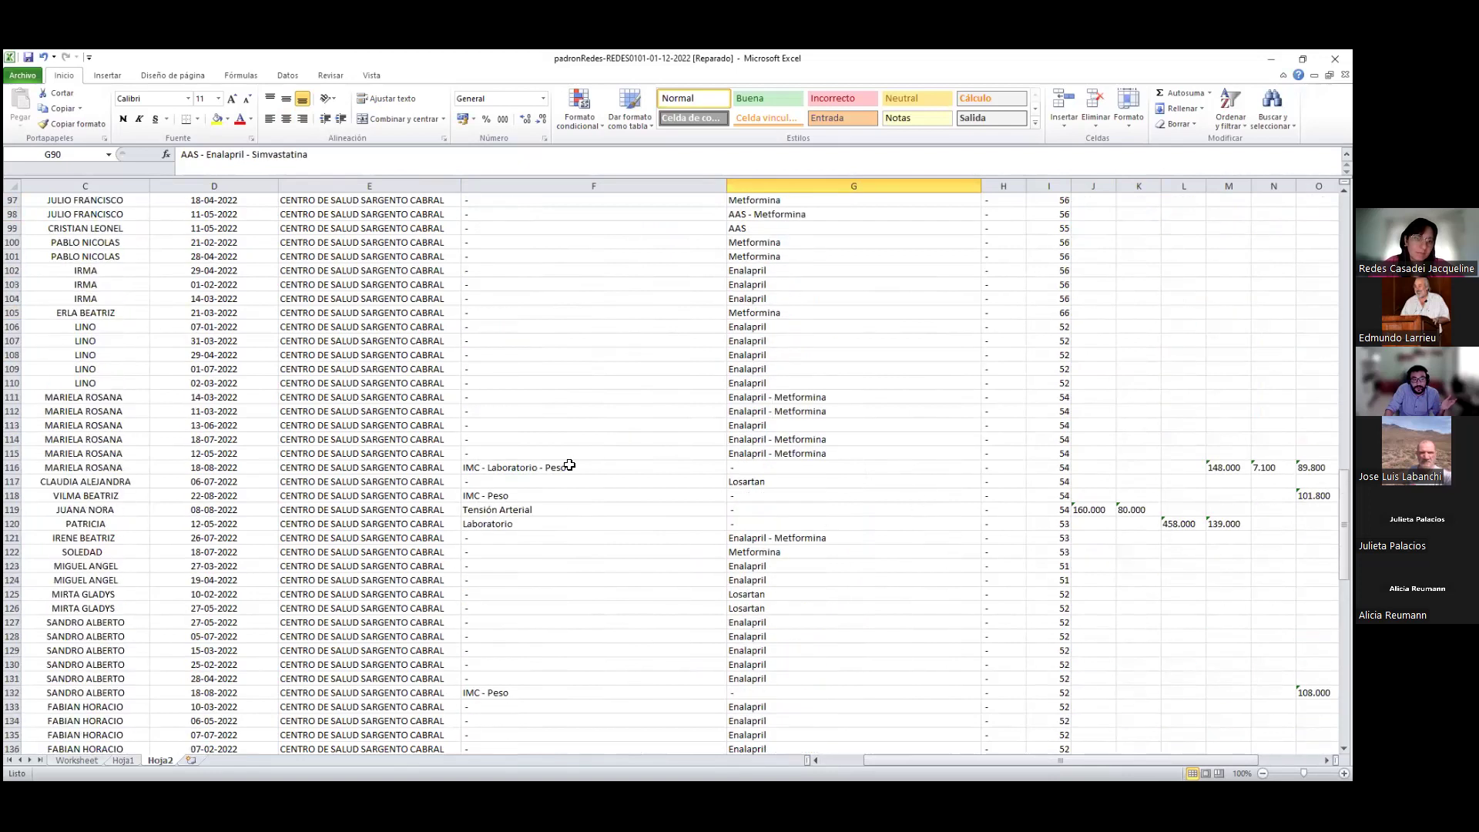
Inspect the row 116 record and select the glucose, hemoglobin and weight columns
{"action": "left_click", "coordinate": [480, 468]}
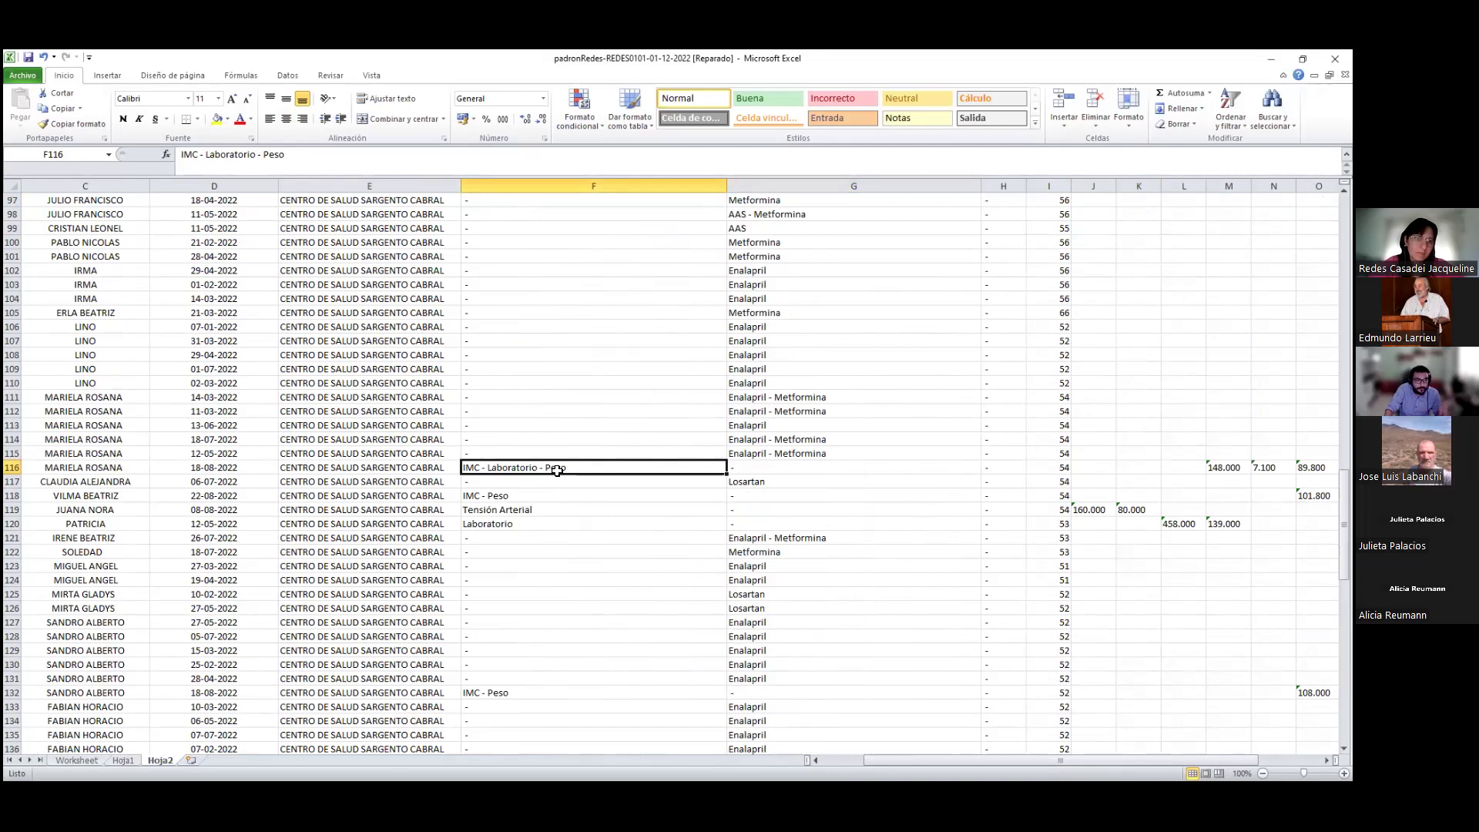
{"action": "left_click", "coordinate": [14, 468]}
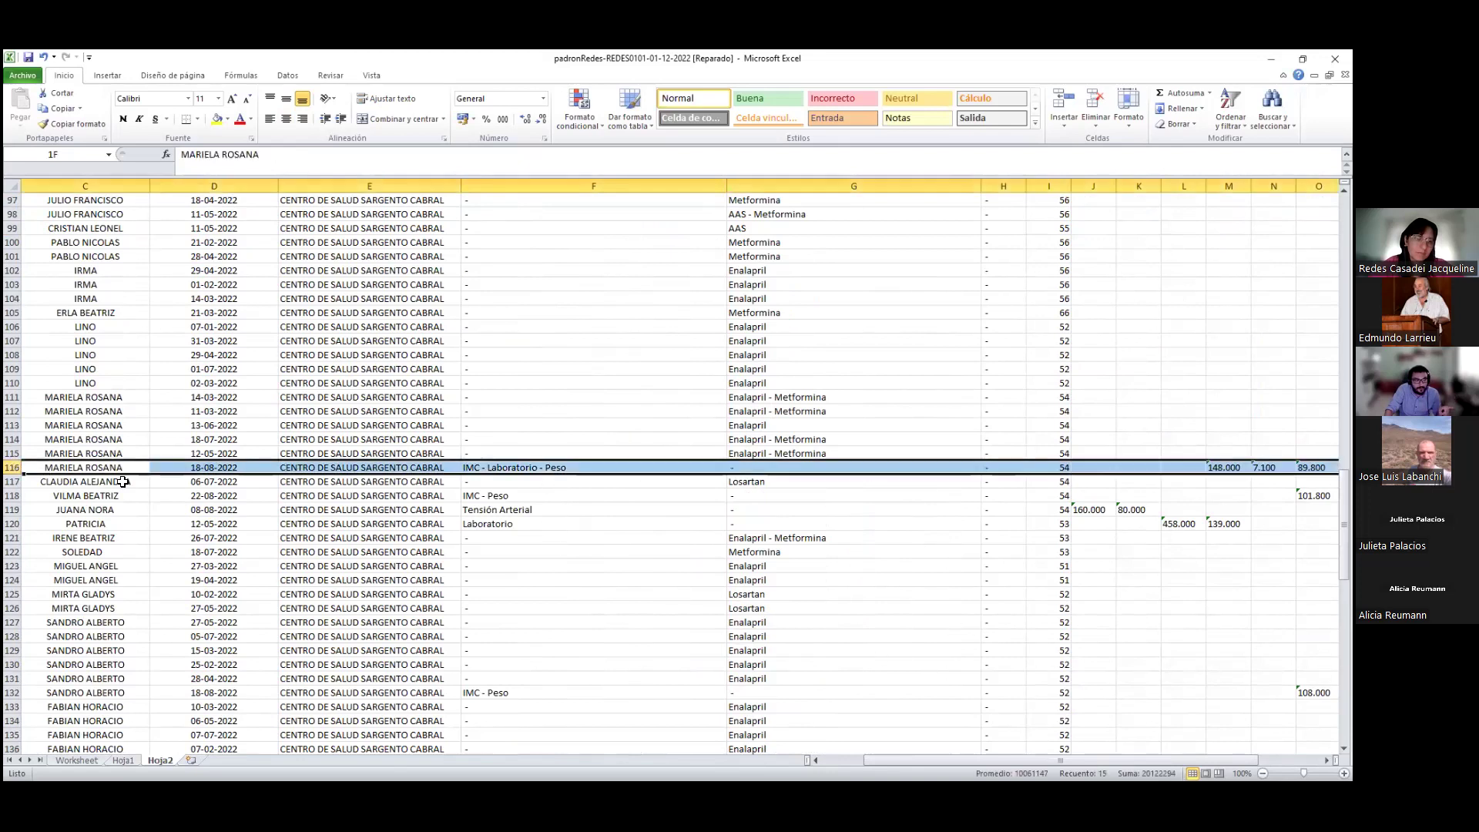
{"action": "left_click_drag", "start_coordinate": [963, 758], "coordinate": [1036, 757]}
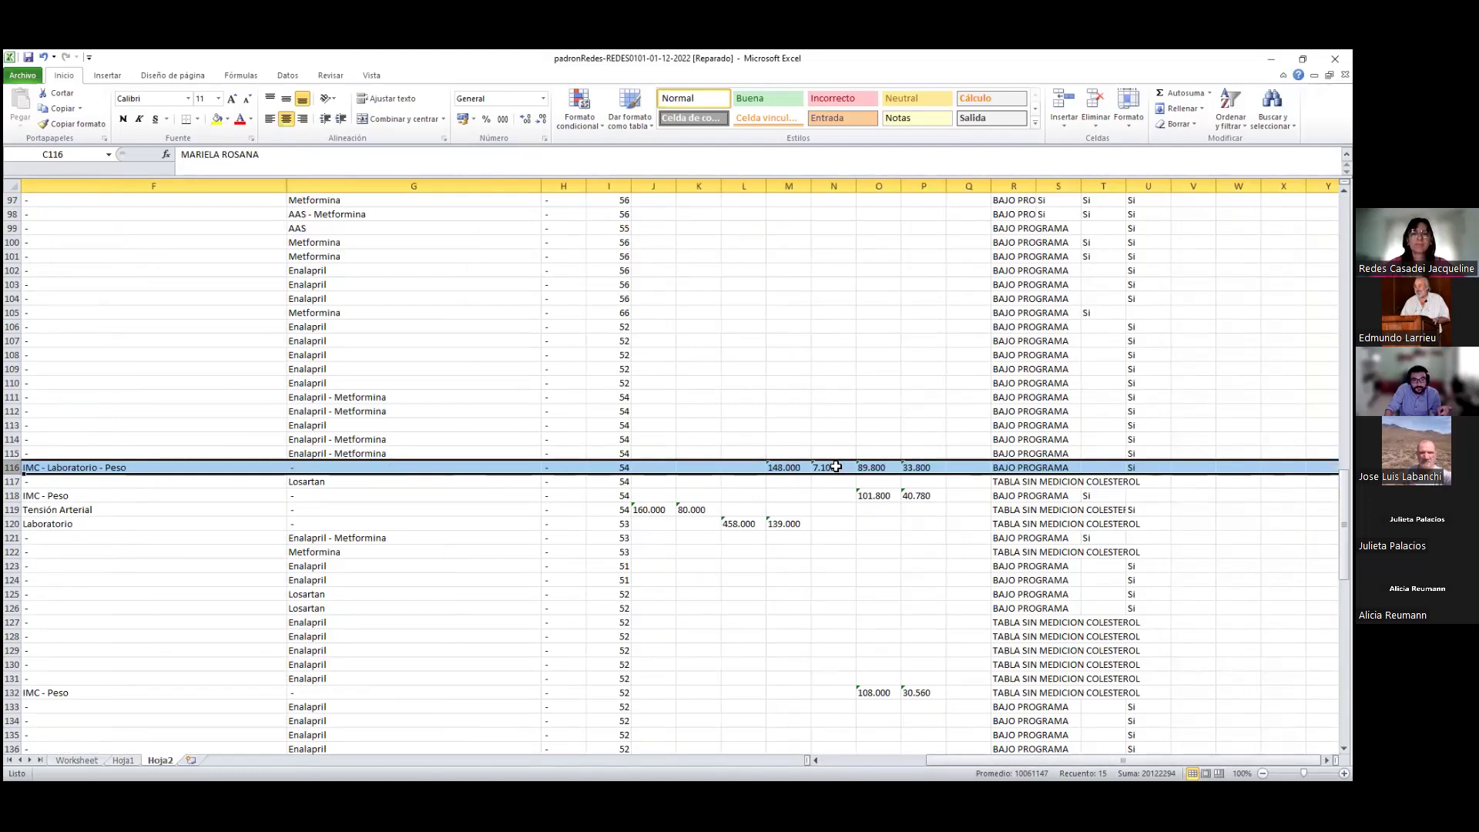
{"action": "left_click_drag", "start_coordinate": [785, 186], "coordinate": [899, 195]}
{"action": "left_click_drag", "start_coordinate": [1345, 477], "coordinate": [1344, 232]}
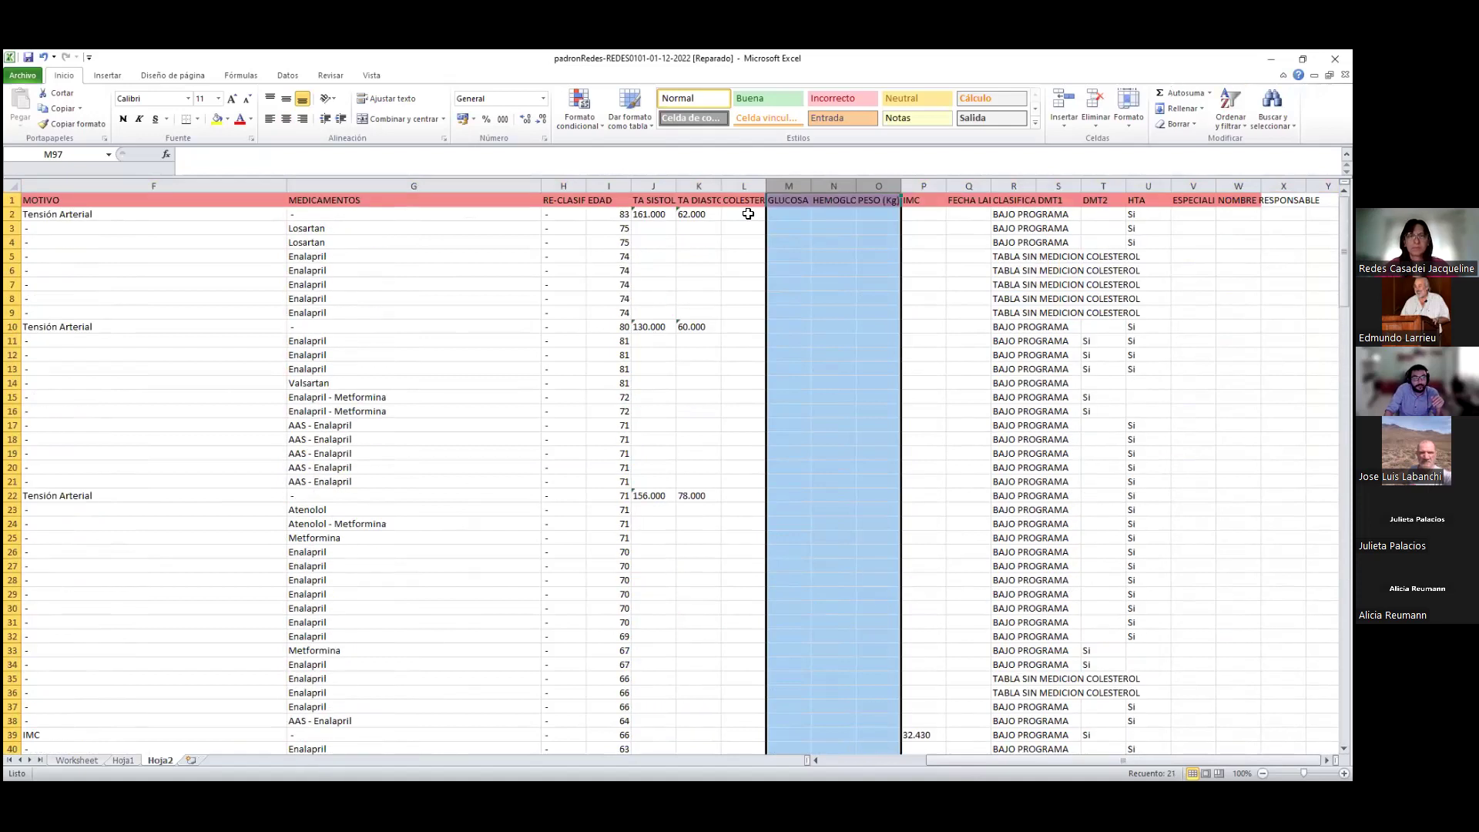
Step through the headers from TA SISTOLE to IMC, then select the FECHA LABORATORIO/EXAMEN column
{"action": "key", "text": "ctrl+Home"}
{"action": "key", "text": "Right"}
{"action": "key", "text": "Right"}
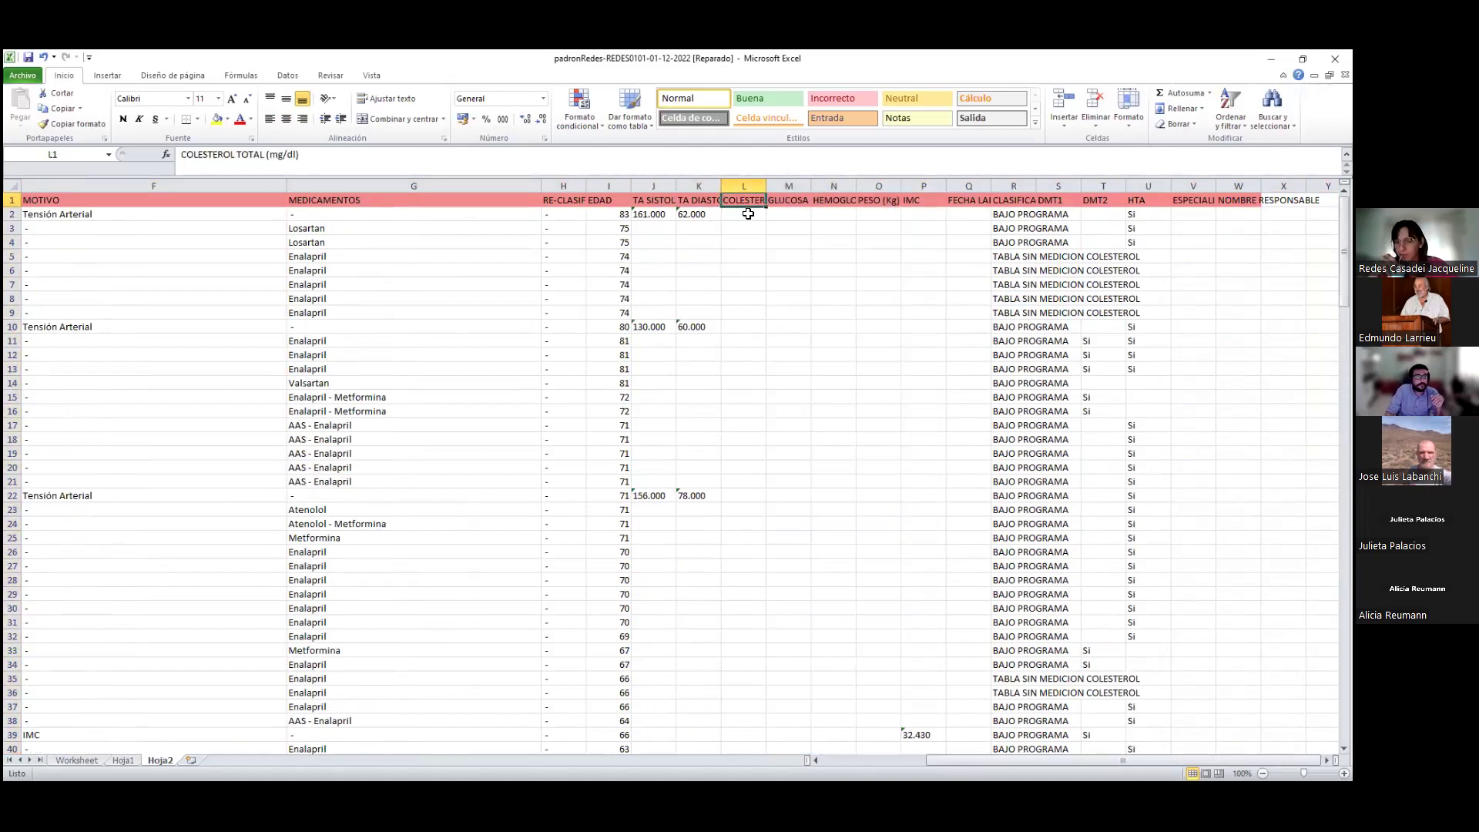
{"action": "key", "text": "Left"}
{"action": "key", "text": "Left"}
{"action": "key", "text": "Right"}
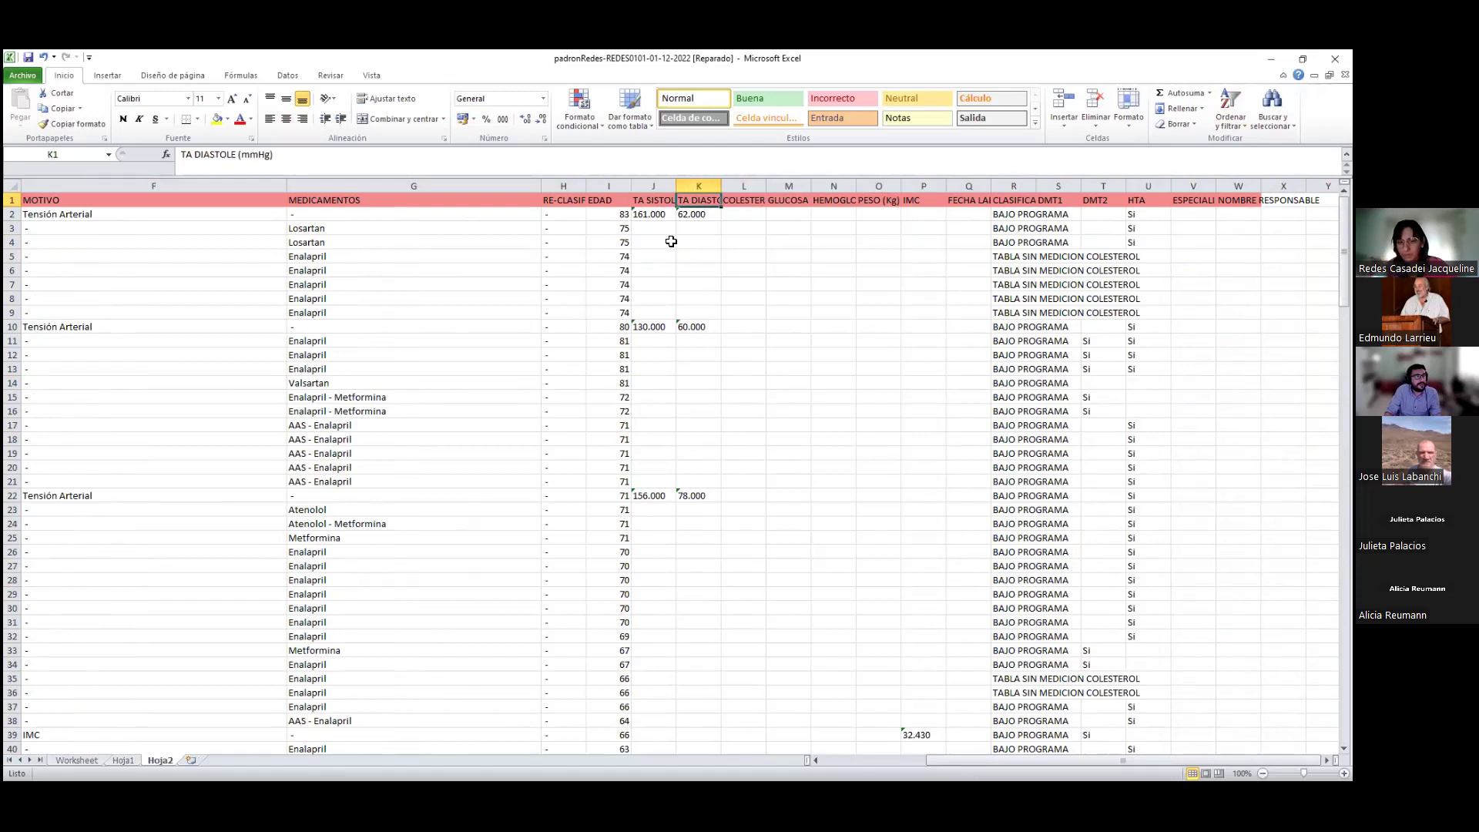
{"action": "key", "text": "Right"}
{"action": "key", "text": "Right"}
{"action": "key", "text": "Right"}
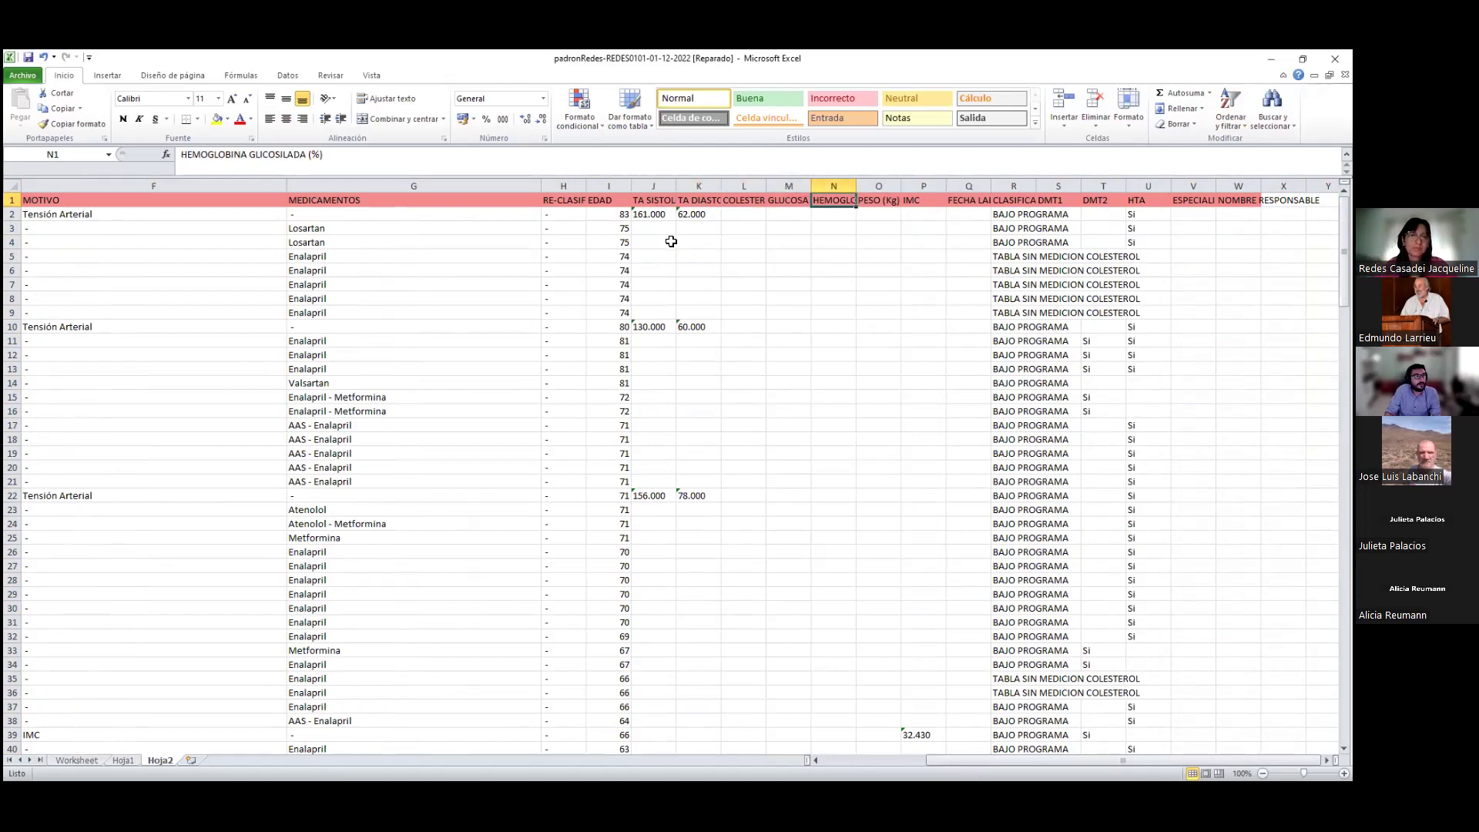
{"action": "key", "text": "Right"}
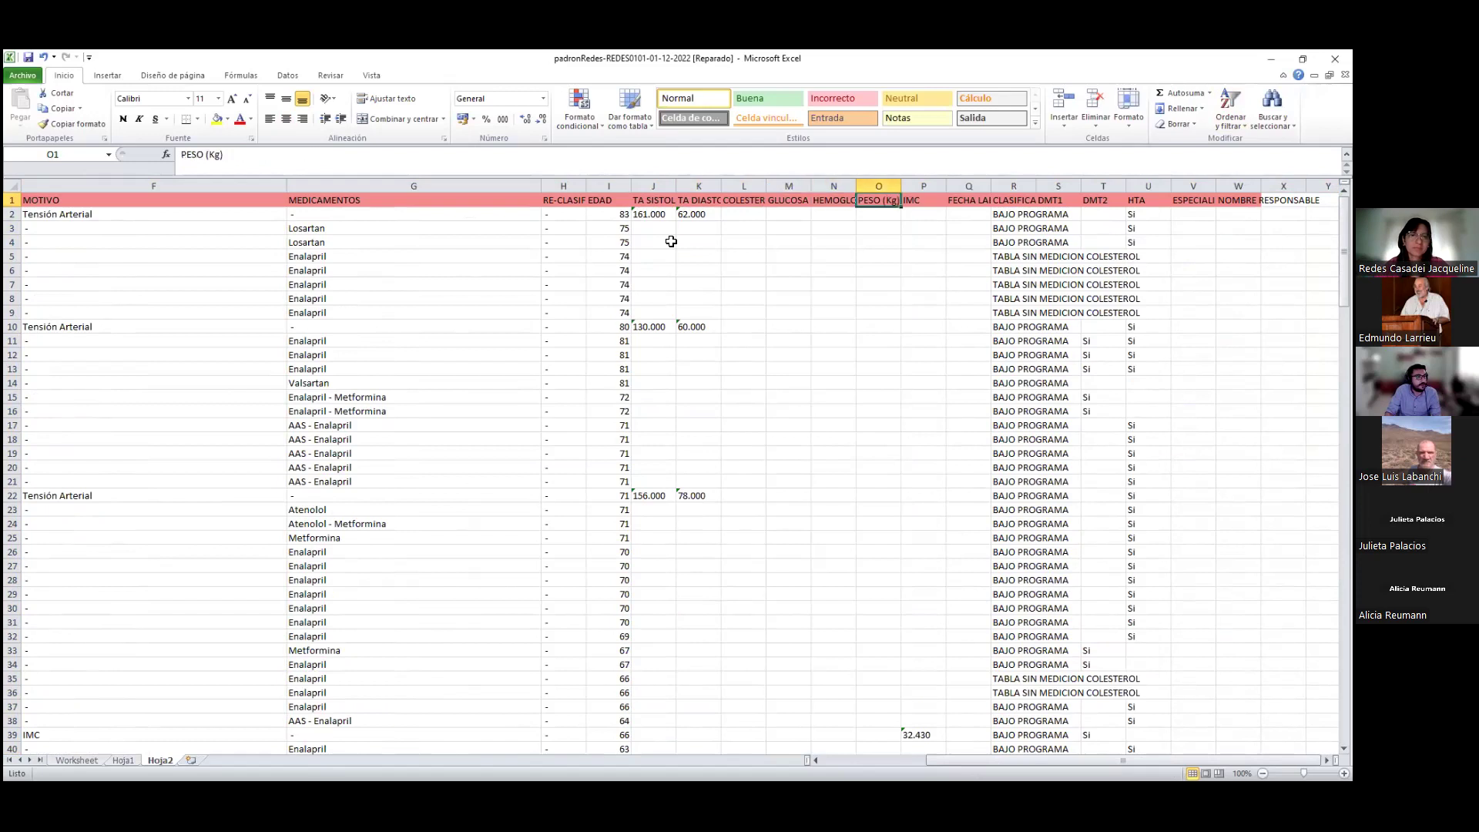
{"action": "key", "text": "Right"}
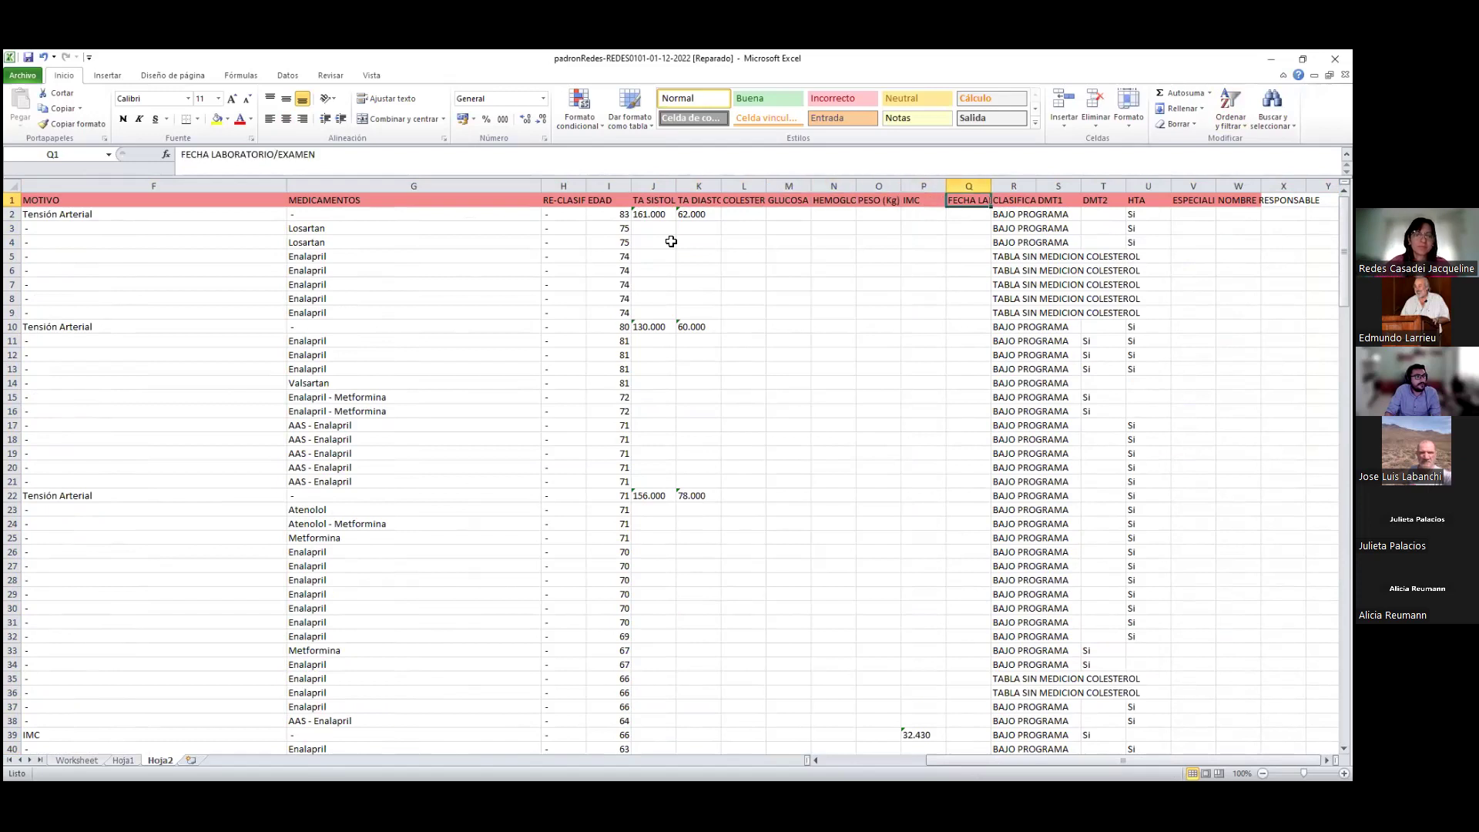
{"action": "left_click_drag", "start_coordinate": [986, 186], "coordinate": [1066, 188]}
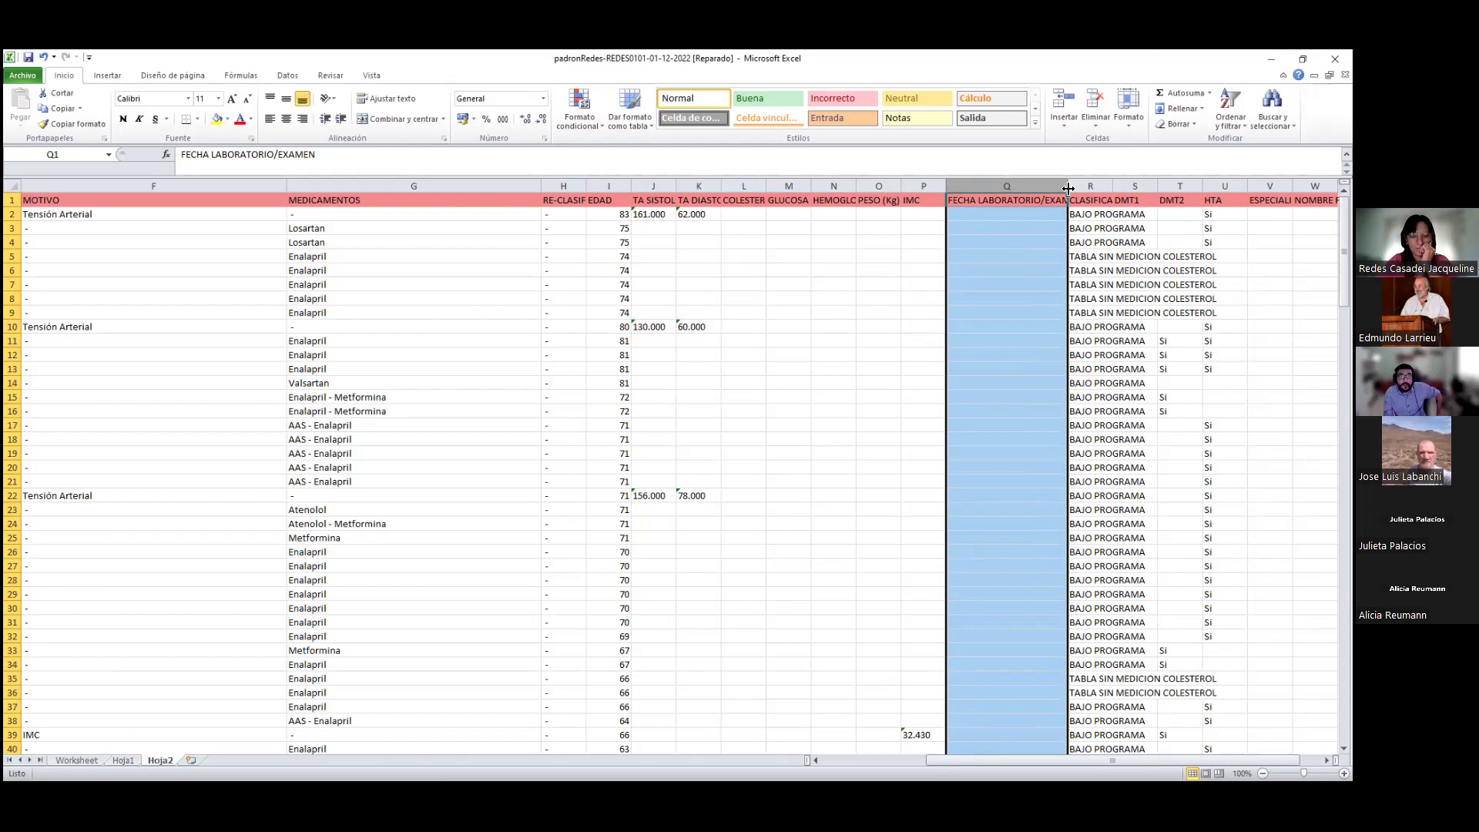
Select the laboratory dates down to row 39 and the first 30 ages to see their total
{"action": "left_click", "coordinate": [1014, 284]}
{"action": "left_click", "coordinate": [1025, 215]}
{"action": "left_click_drag", "start_coordinate": [1025, 215], "coordinate": [1014, 747]}
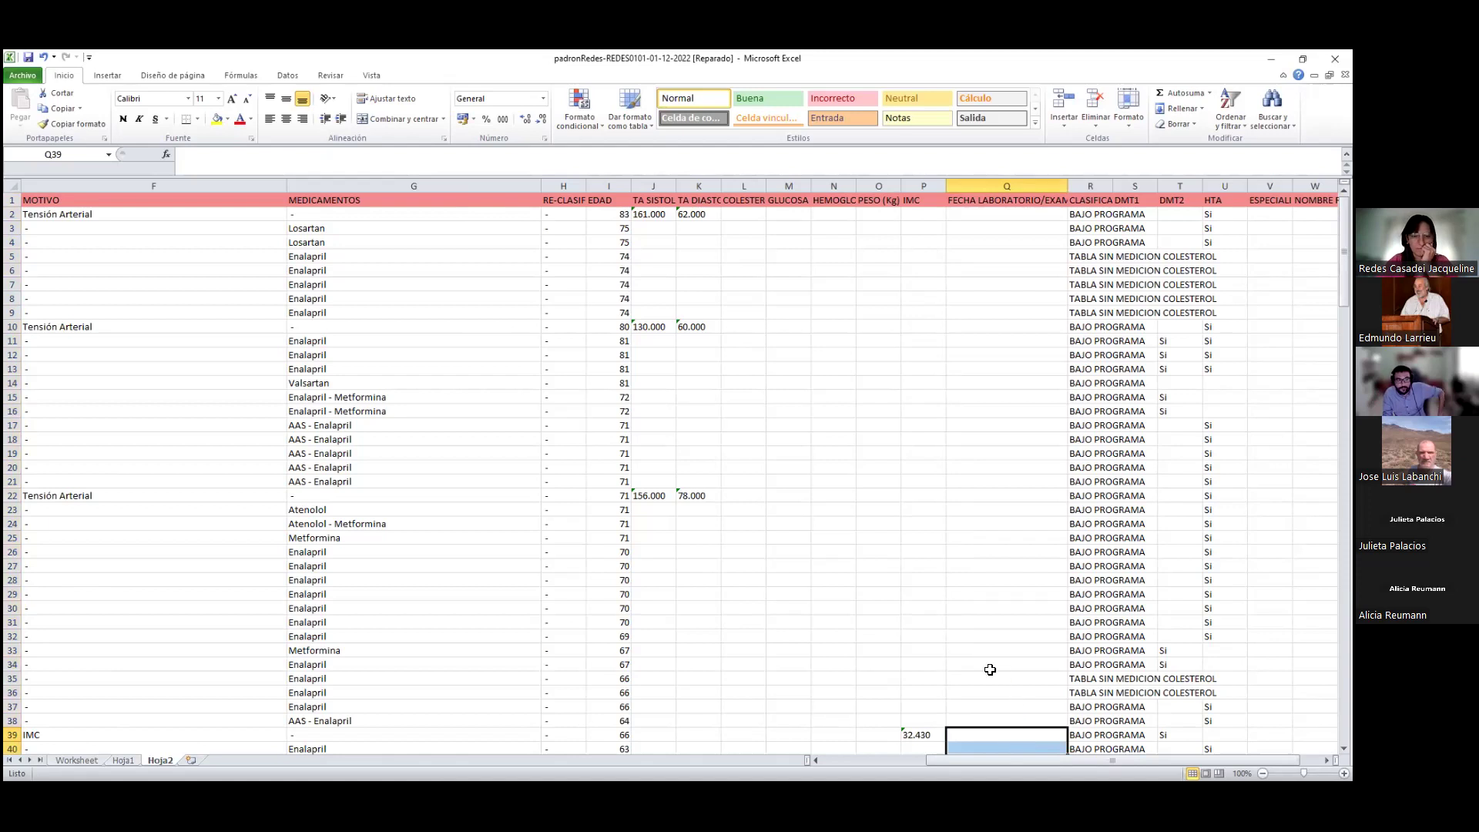
{"action": "left_click", "coordinate": [984, 624]}
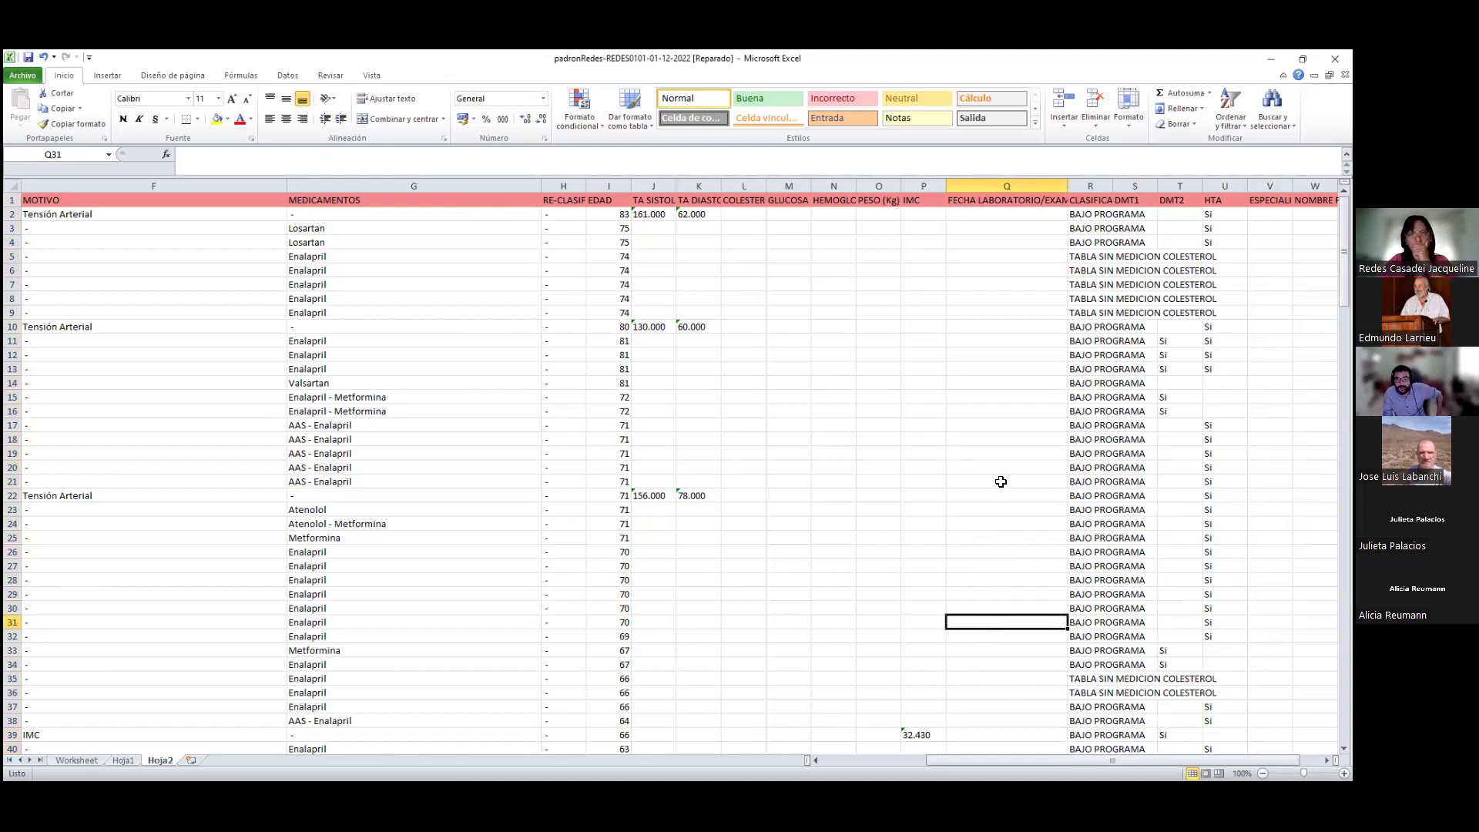
{"action": "left_click_drag", "start_coordinate": [1094, 764], "coordinate": [1118, 756]}
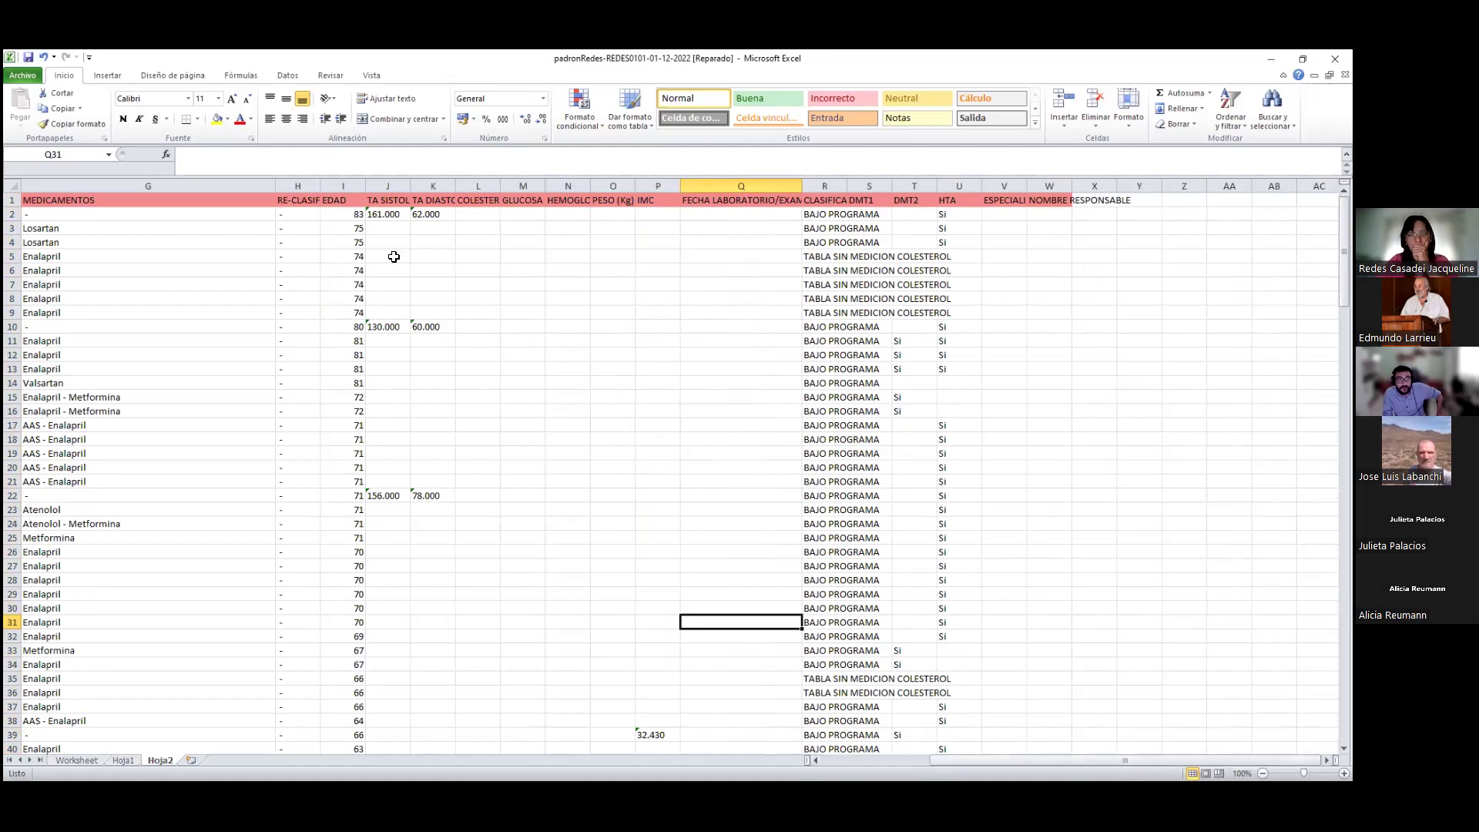
{"action": "left_click", "coordinate": [342, 202]}
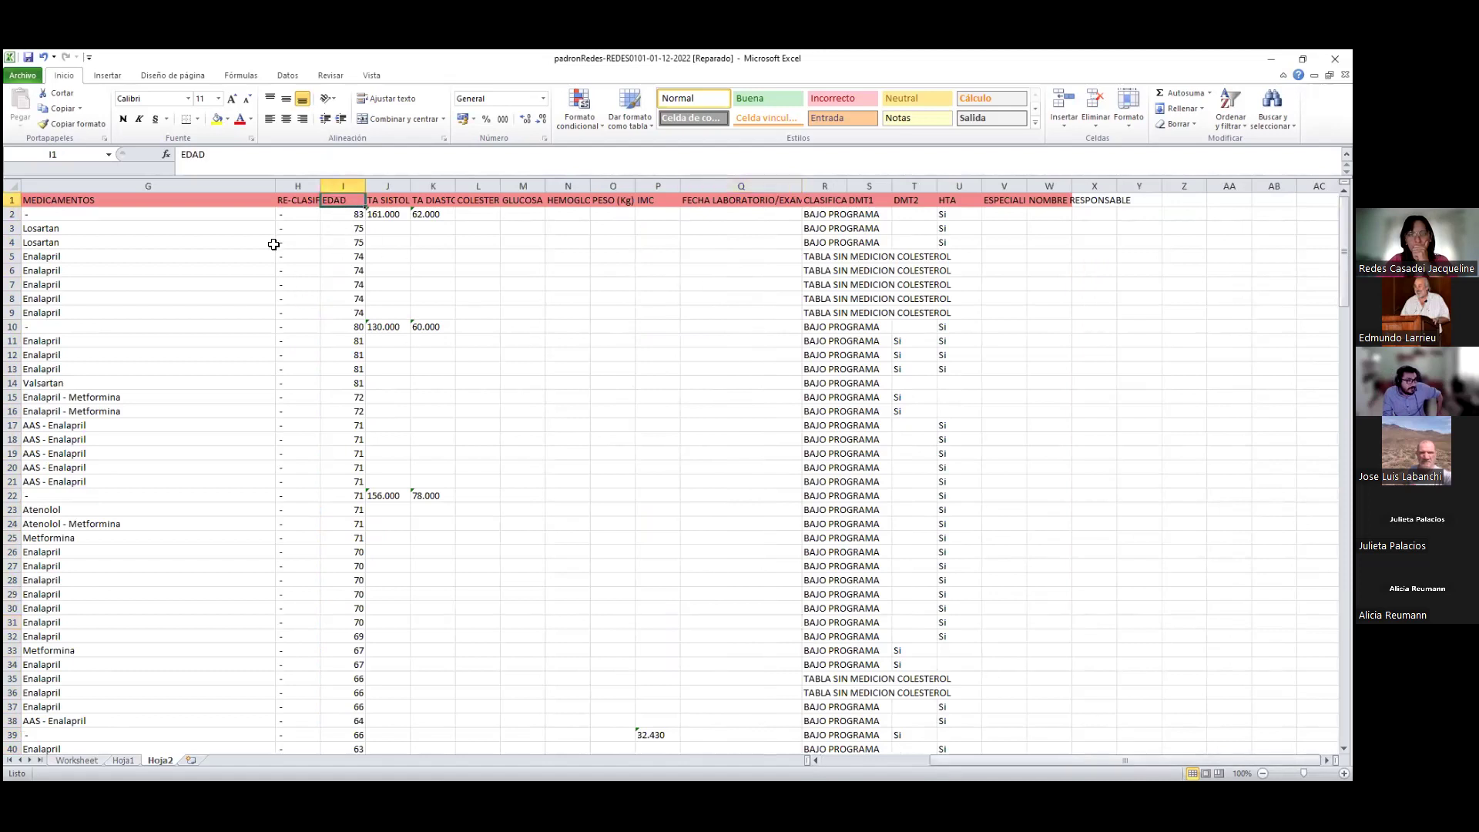
{"action": "left_click_drag", "start_coordinate": [347, 221], "coordinate": [718, 583]}
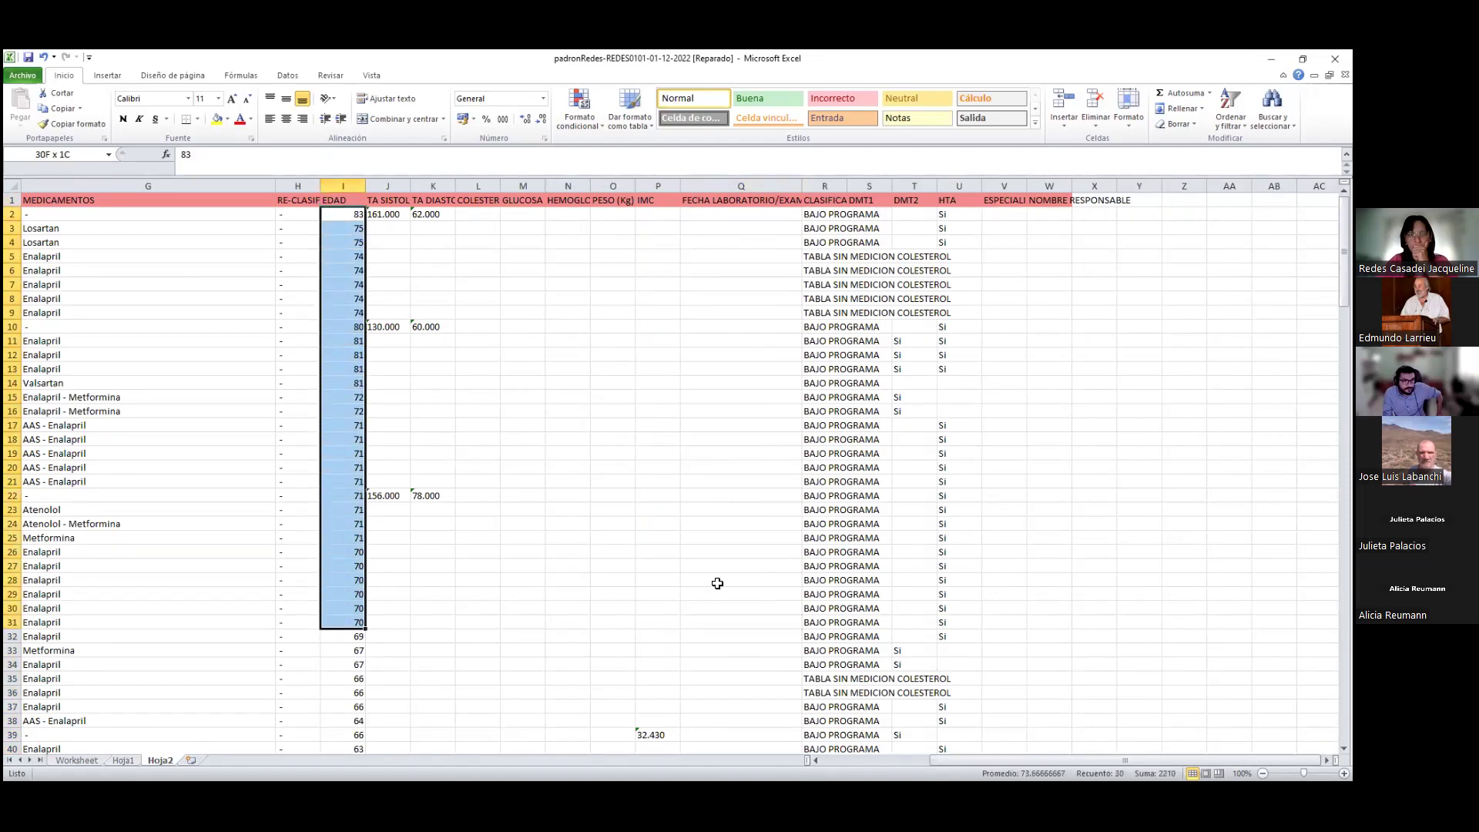
{"action": "left_click", "coordinate": [945, 340]}
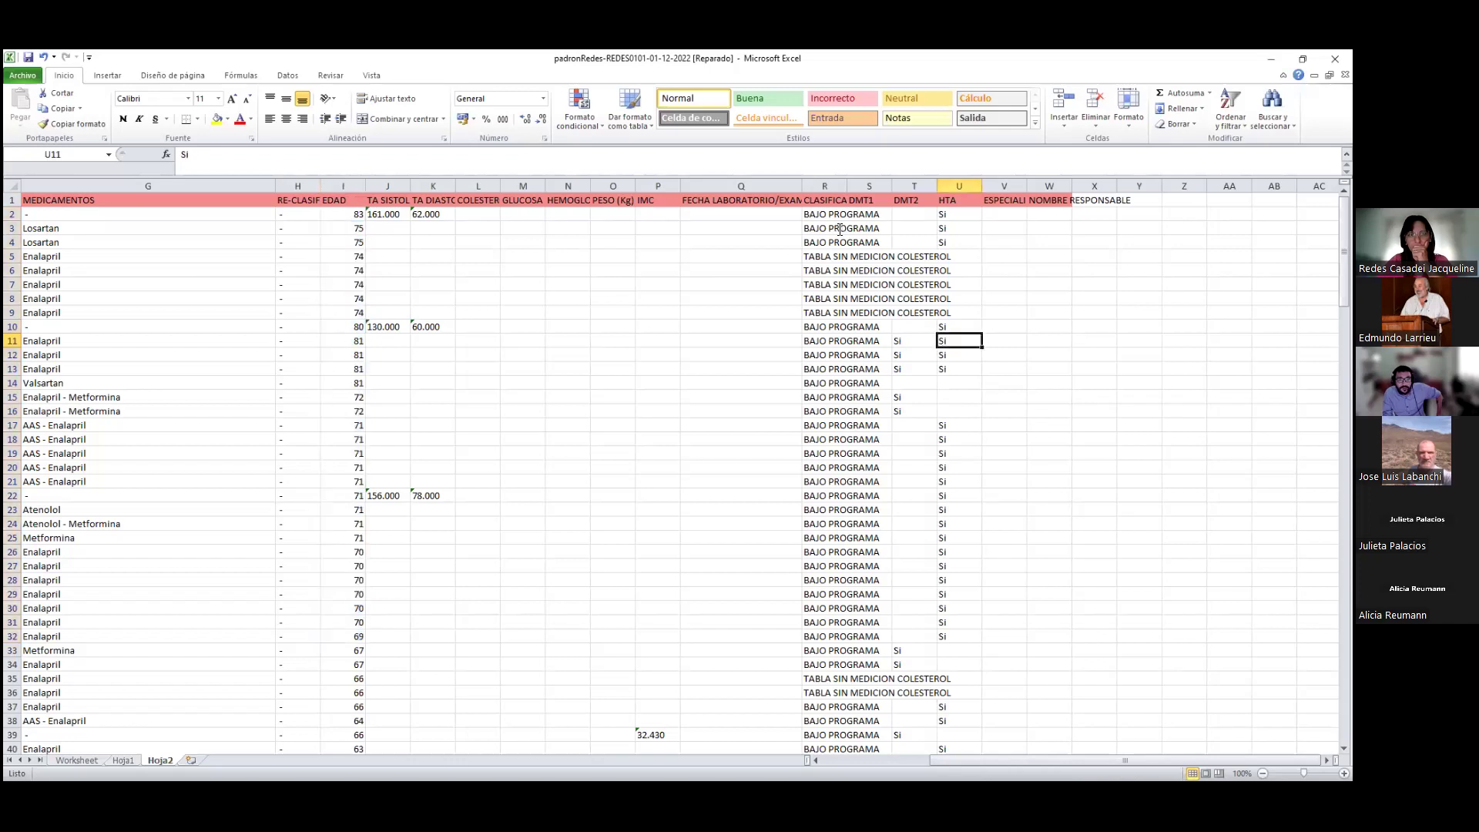
Widen the CLASIFICACION and ESPECIALIDAD RESPONSABLE columns so their headers read in full
{"action": "left_click", "coordinate": [838, 181]}
{"action": "left_click_drag", "start_coordinate": [847, 185], "coordinate": [887, 185]}
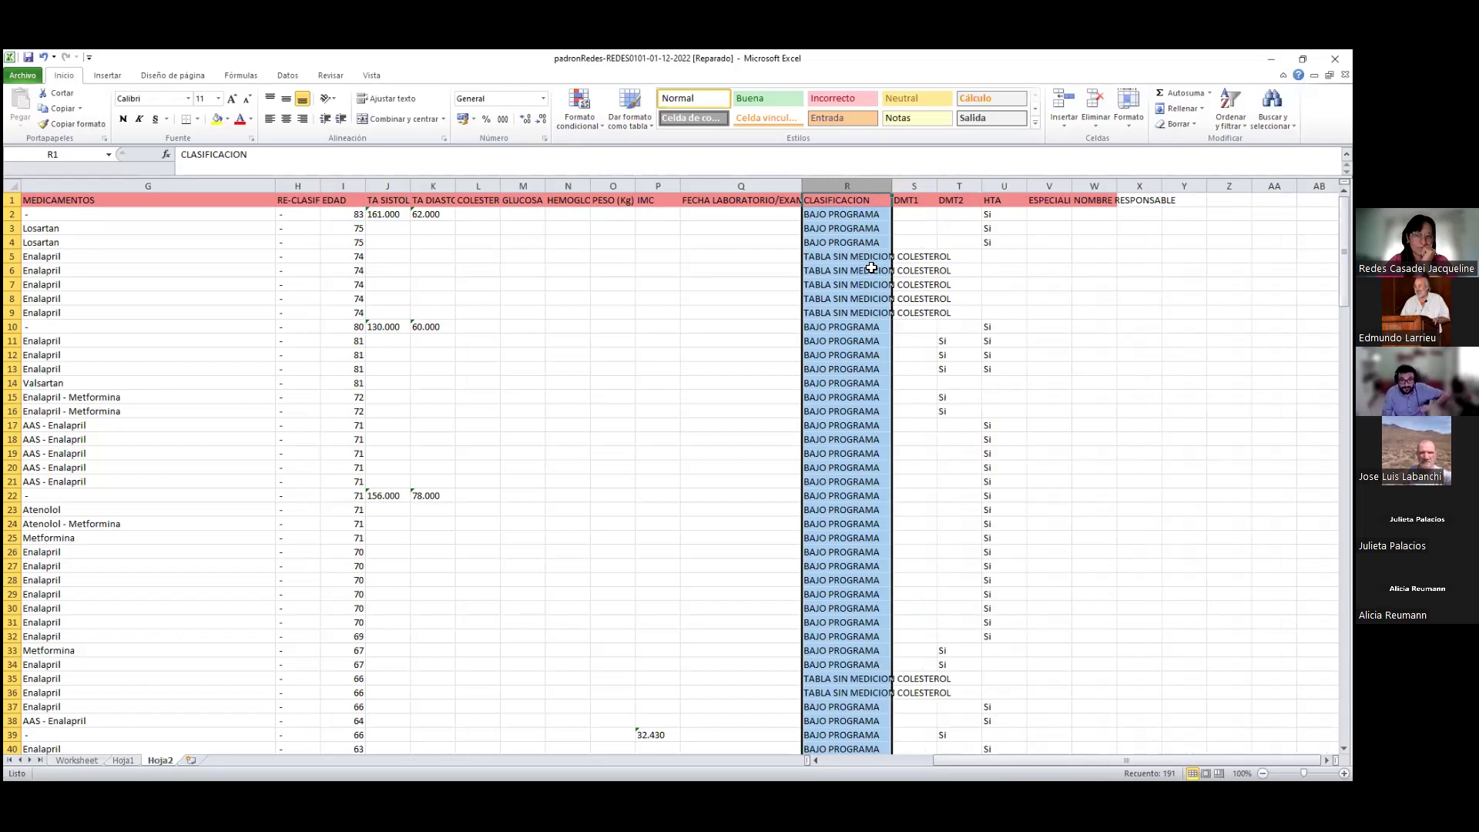
{"action": "left_click", "coordinate": [914, 185]}
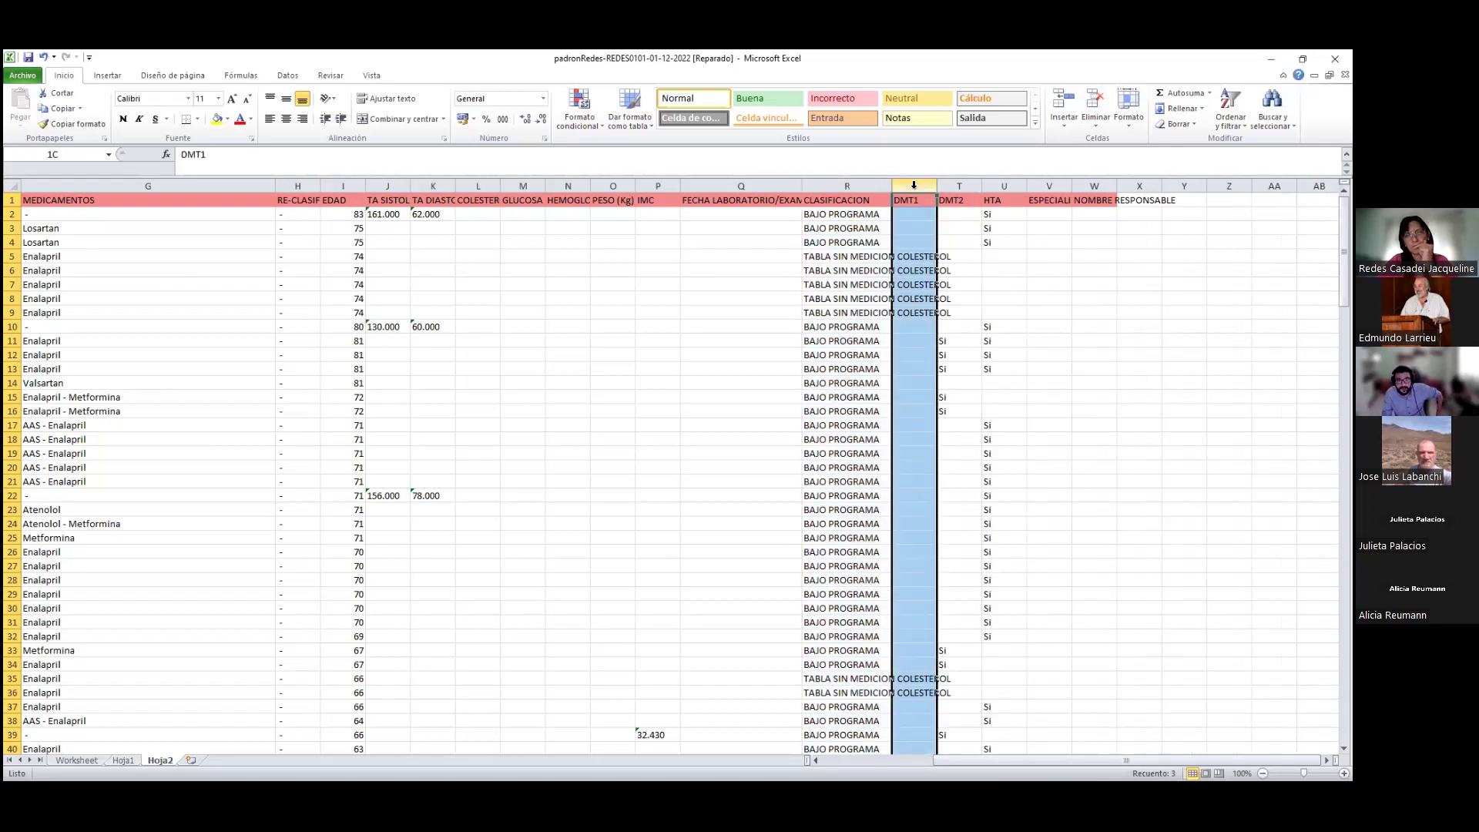
{"action": "left_click", "coordinate": [959, 185]}
{"action": "left_click", "coordinate": [1020, 185]}
{"action": "left_click", "coordinate": [1052, 184]}
{"action": "left_click_drag", "start_coordinate": [1074, 184], "coordinate": [1159, 184]}
{"action": "left_click_drag", "start_coordinate": [1133, 200], "coordinate": [1121, 444]}
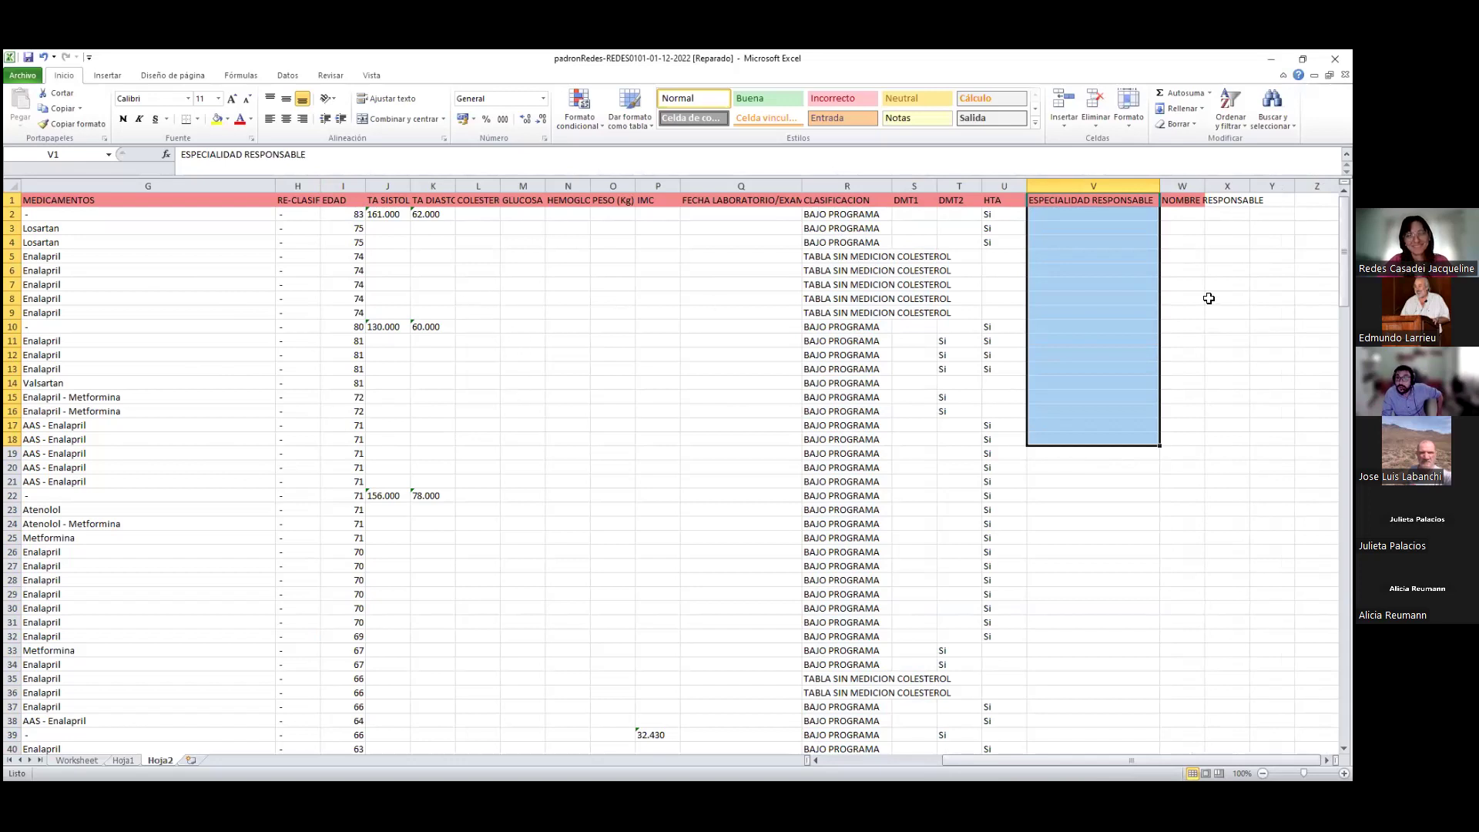
{"action": "left_click_drag", "start_coordinate": [1092, 215], "coordinate": [1119, 294]}
{"action": "left_click_drag", "start_coordinate": [1090, 746], "coordinate": [999, 752]}
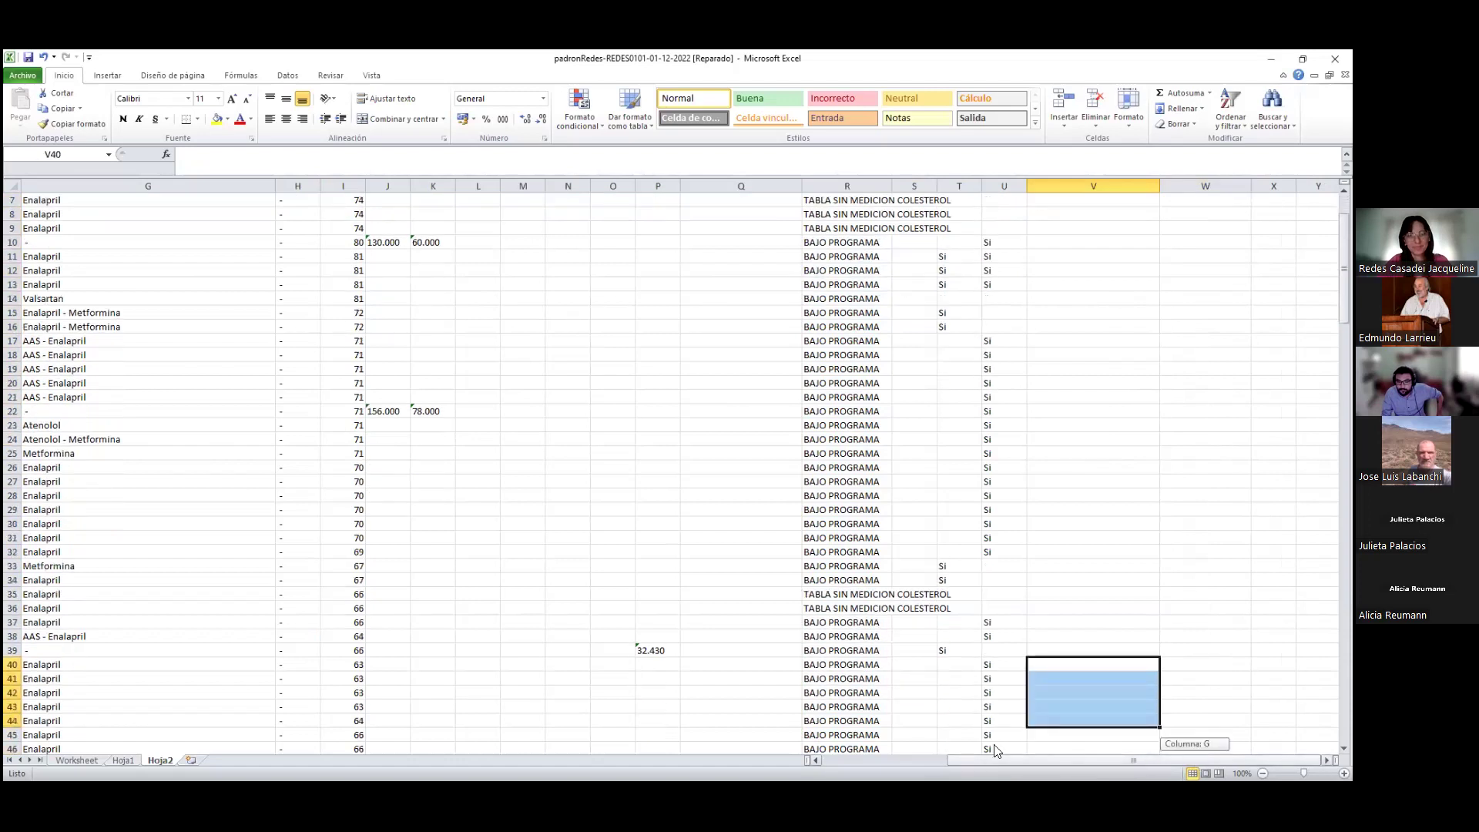
{"action": "scroll", "coordinate": [427, 552], "scroll_direction": "up", "scroll_amount": 2}
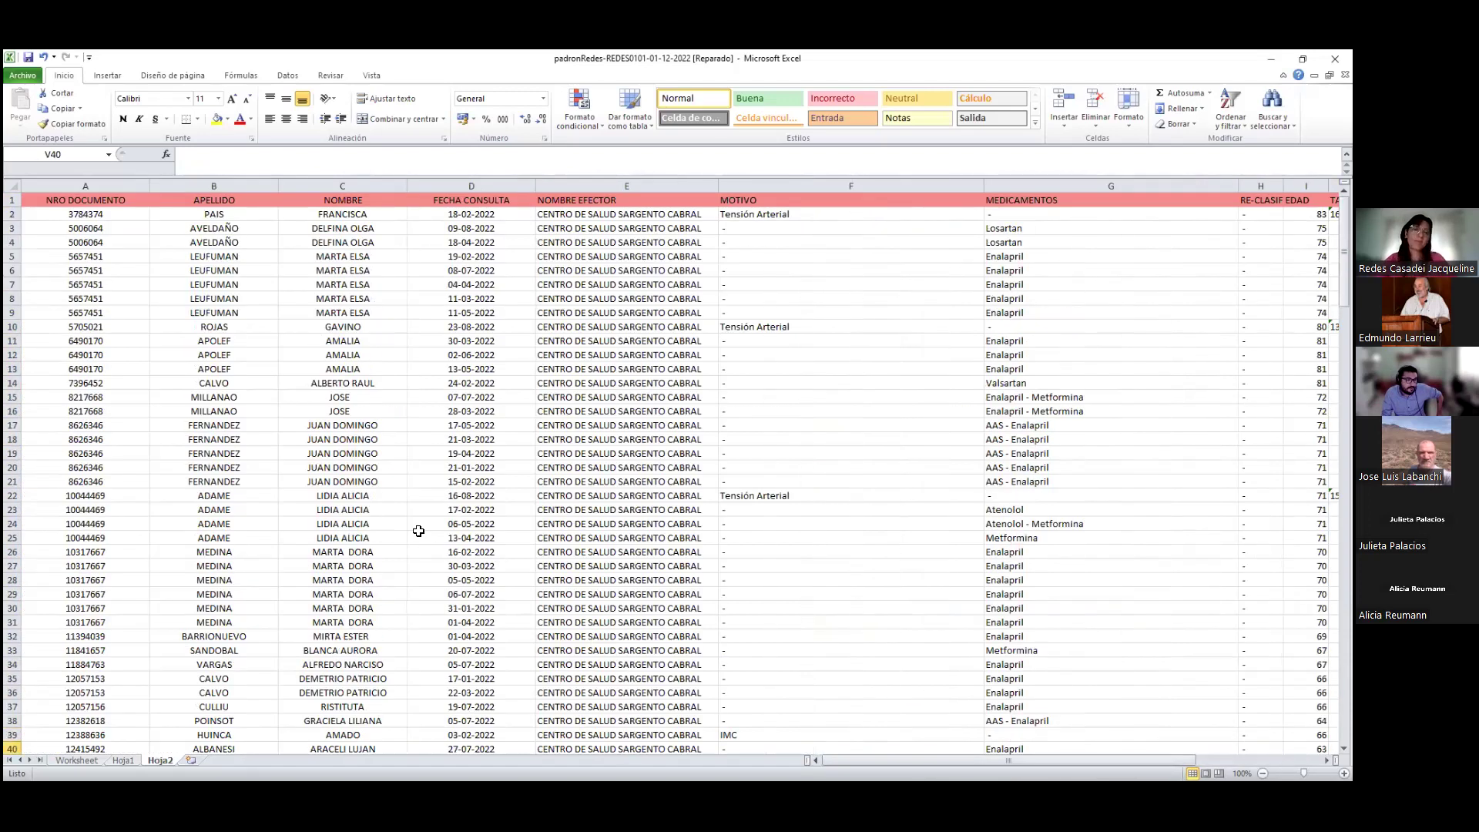